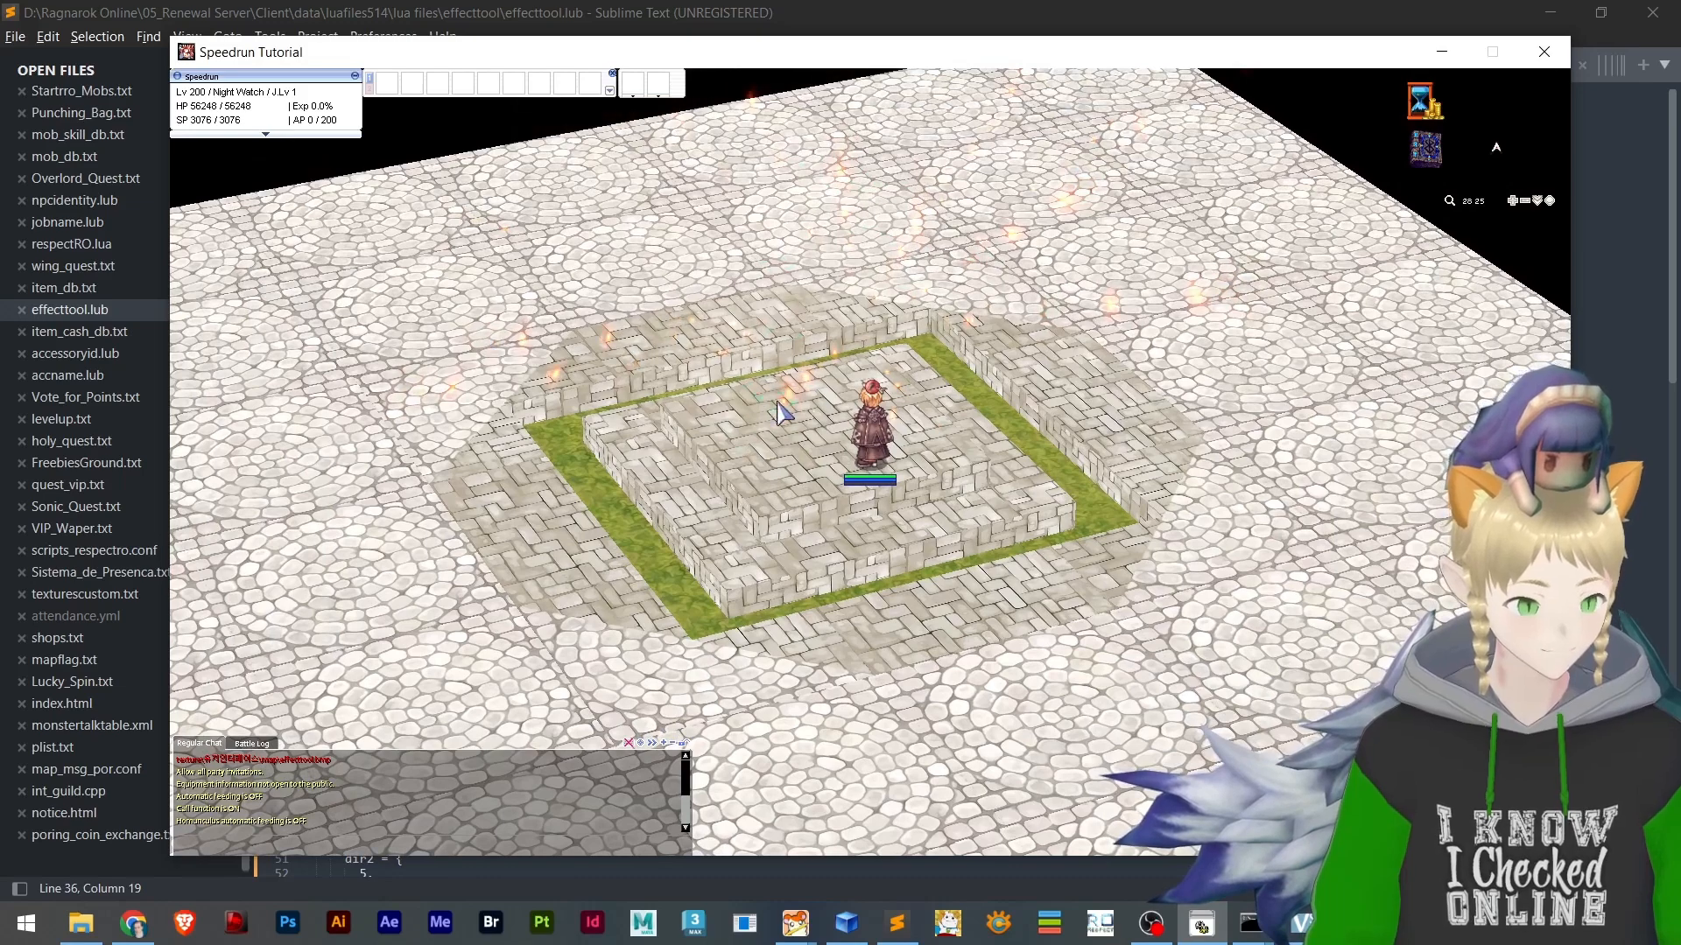
Inspect the fire and smoke effects around the platform in the game client, and close the client
scroll(774, 277, up, 5)
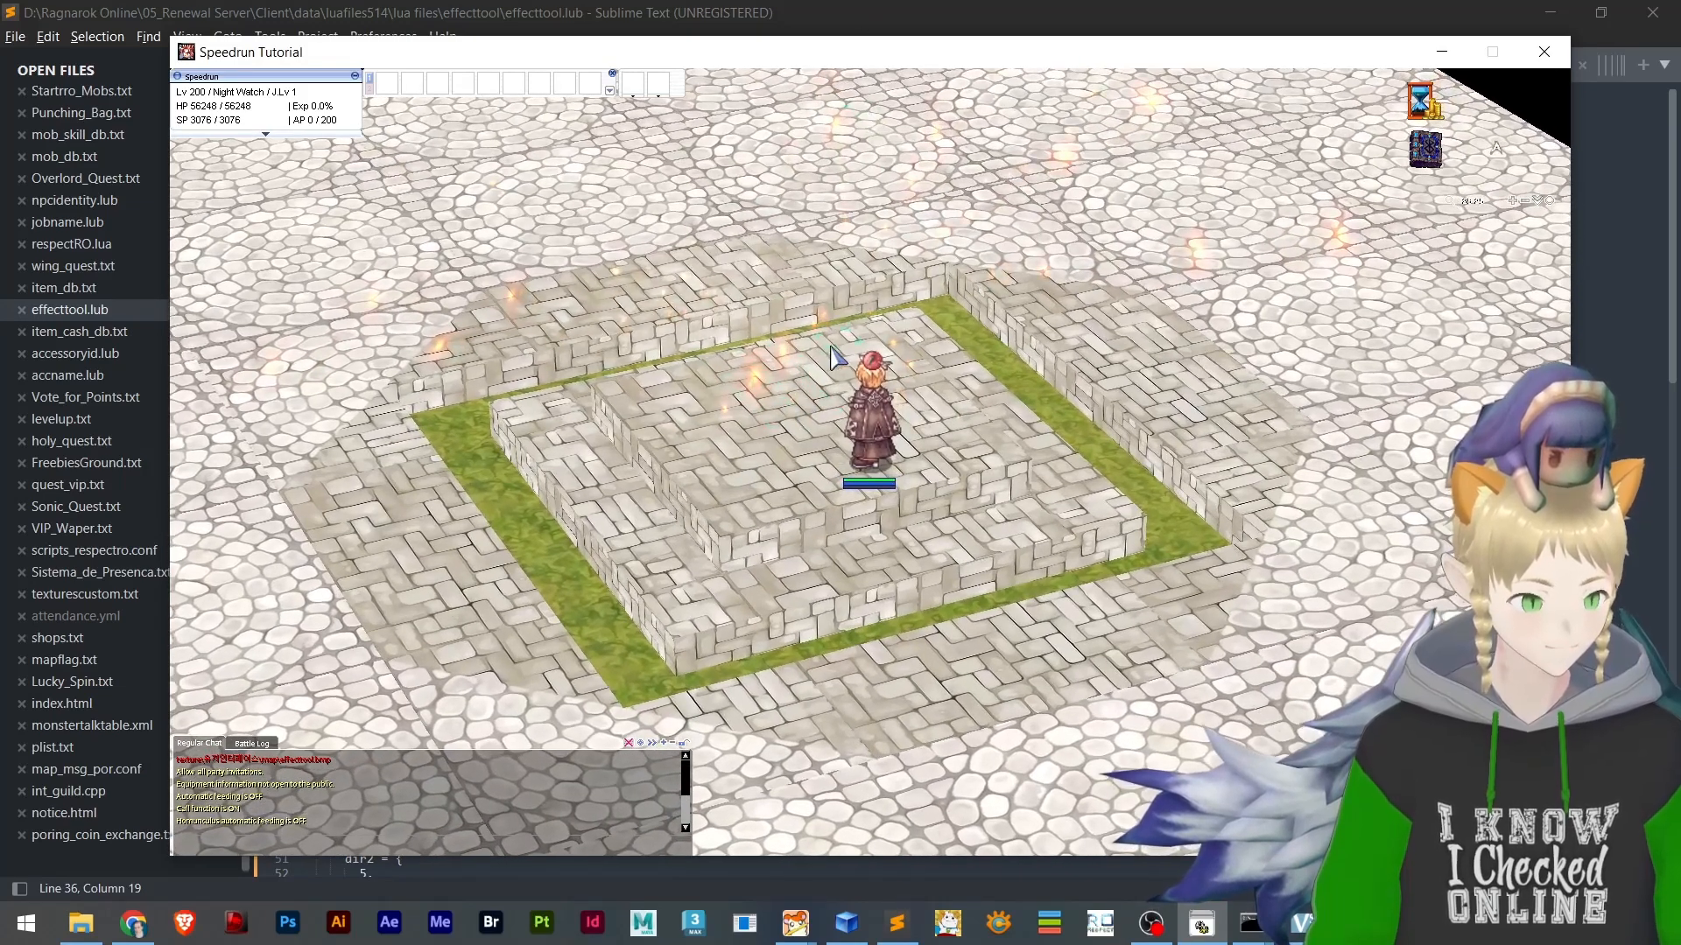
right_drag(847, 453, 794, 462)
key(alt+F4)
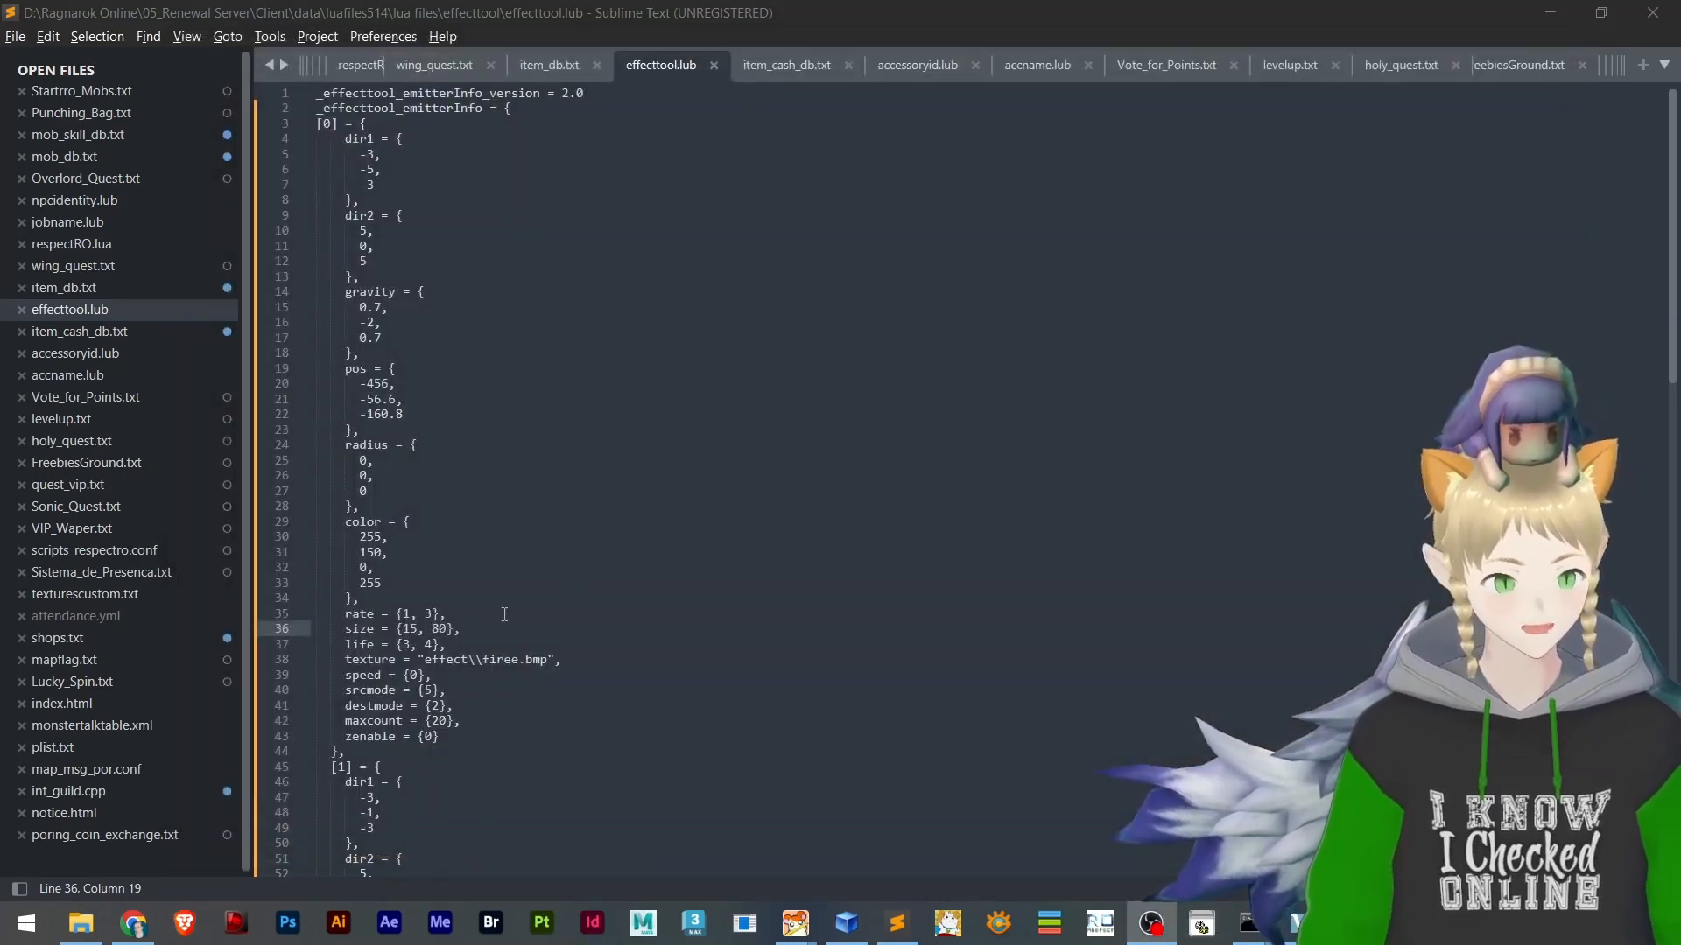
Set the size of emitter [0] to {15, 200} in effecttool.lub and save the file
click(437, 629)
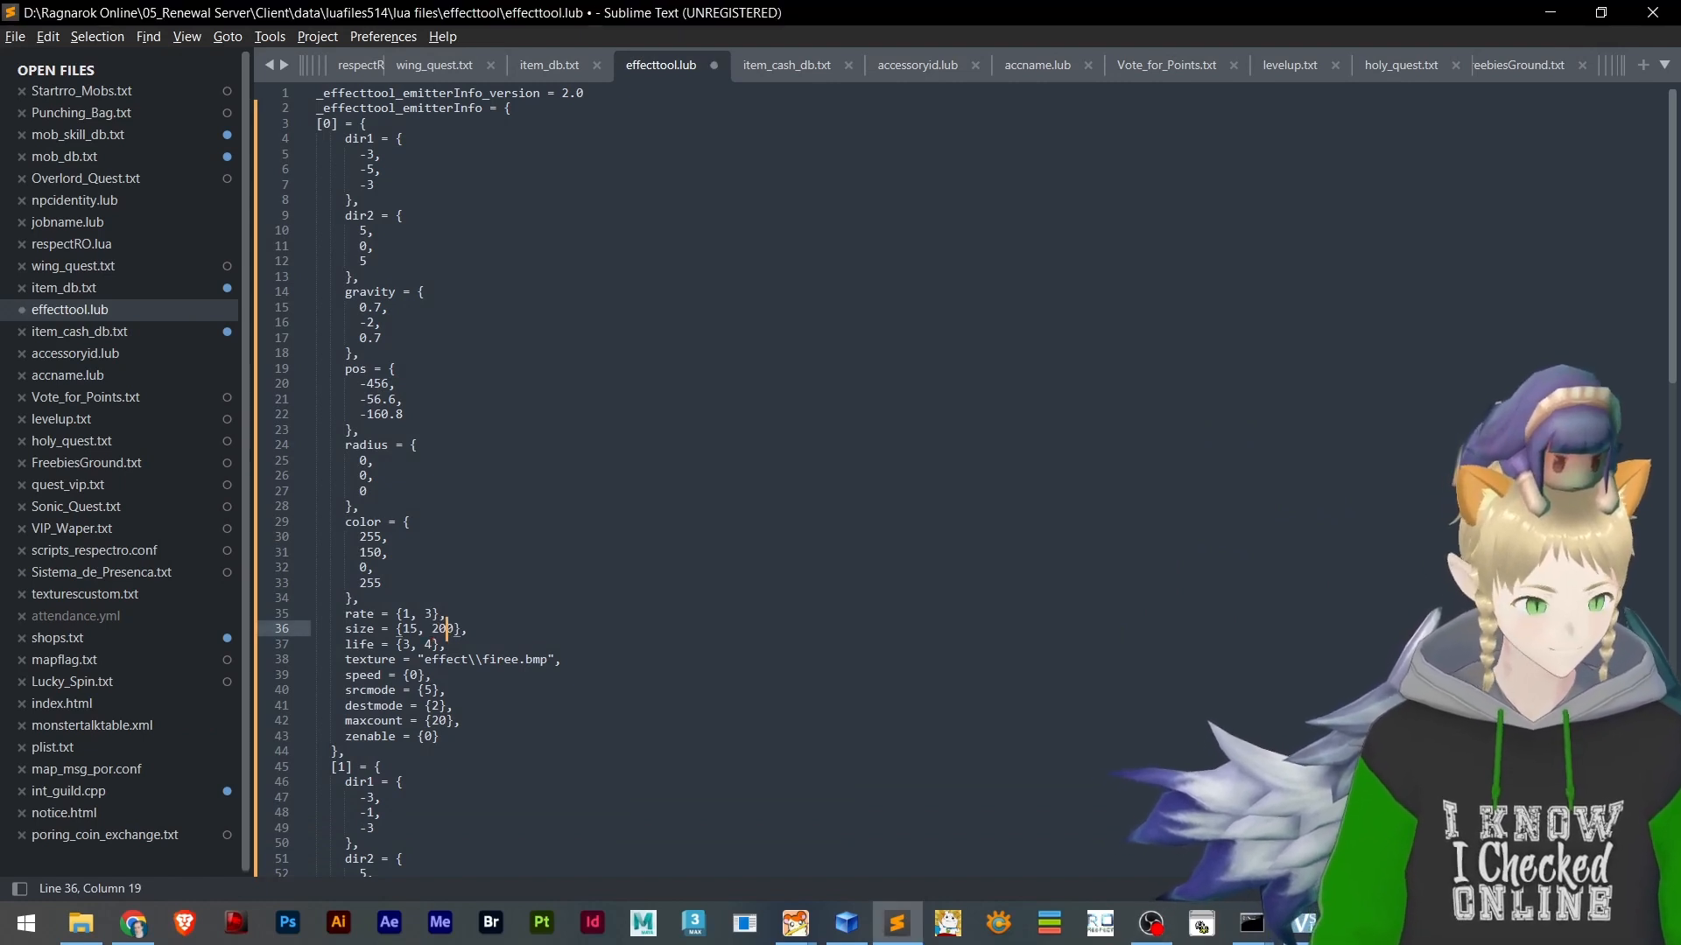
scroll(837, 471, down, 17)
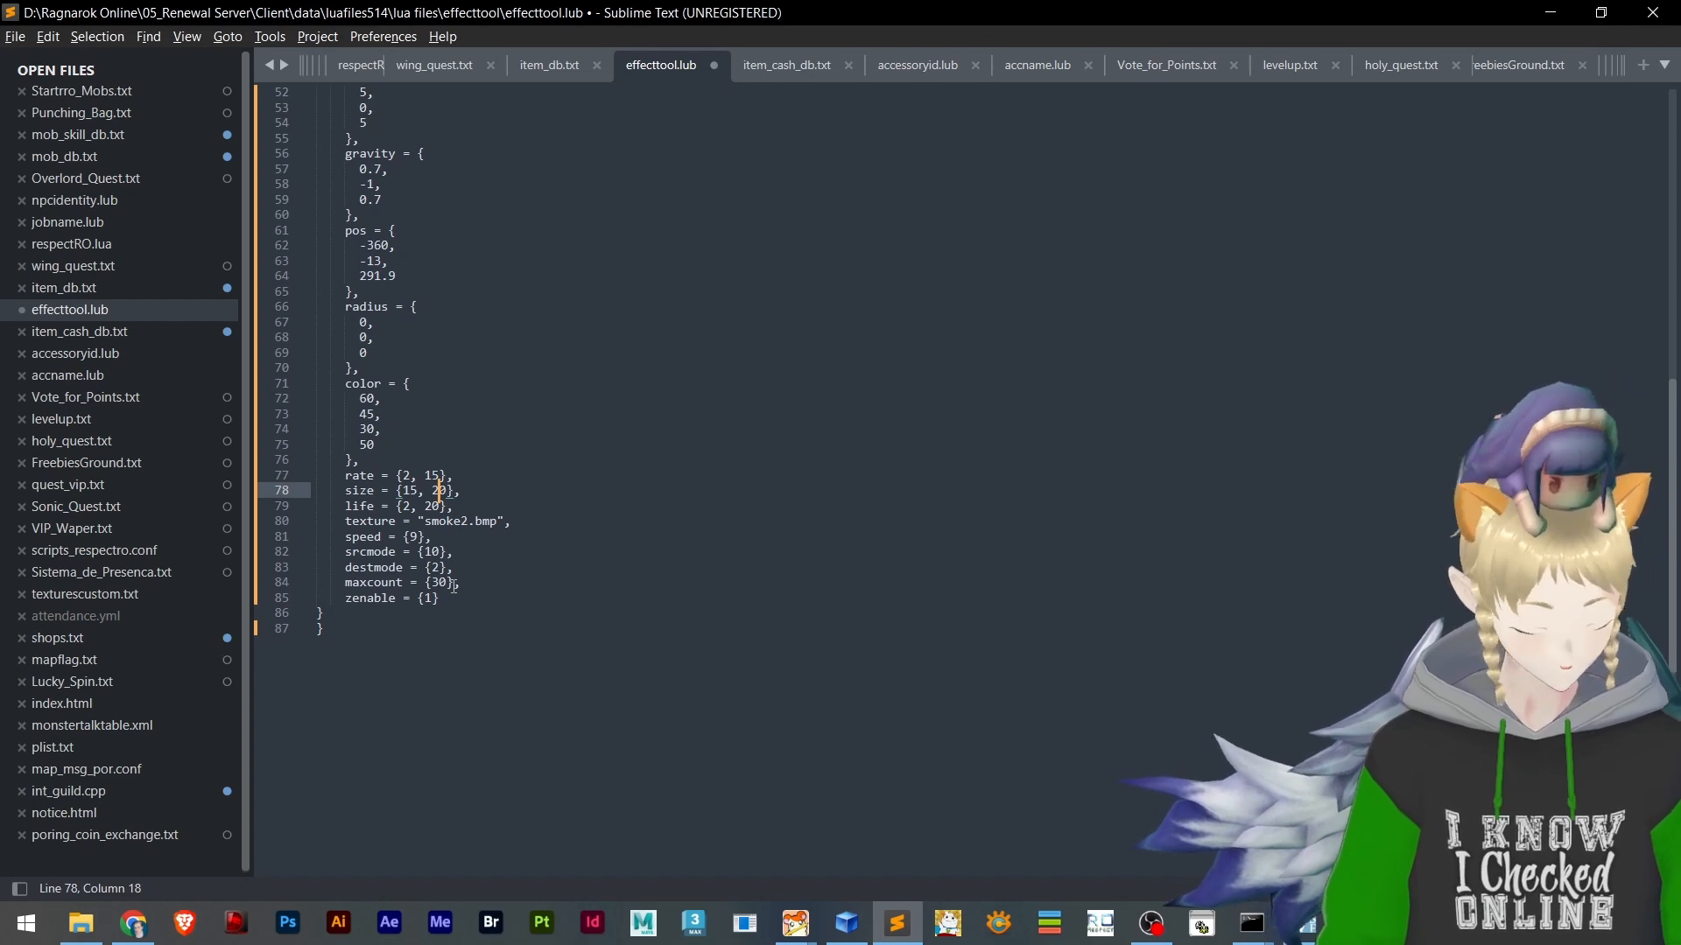
key(ctrl+s)
scroll(521, 444, up, 16)
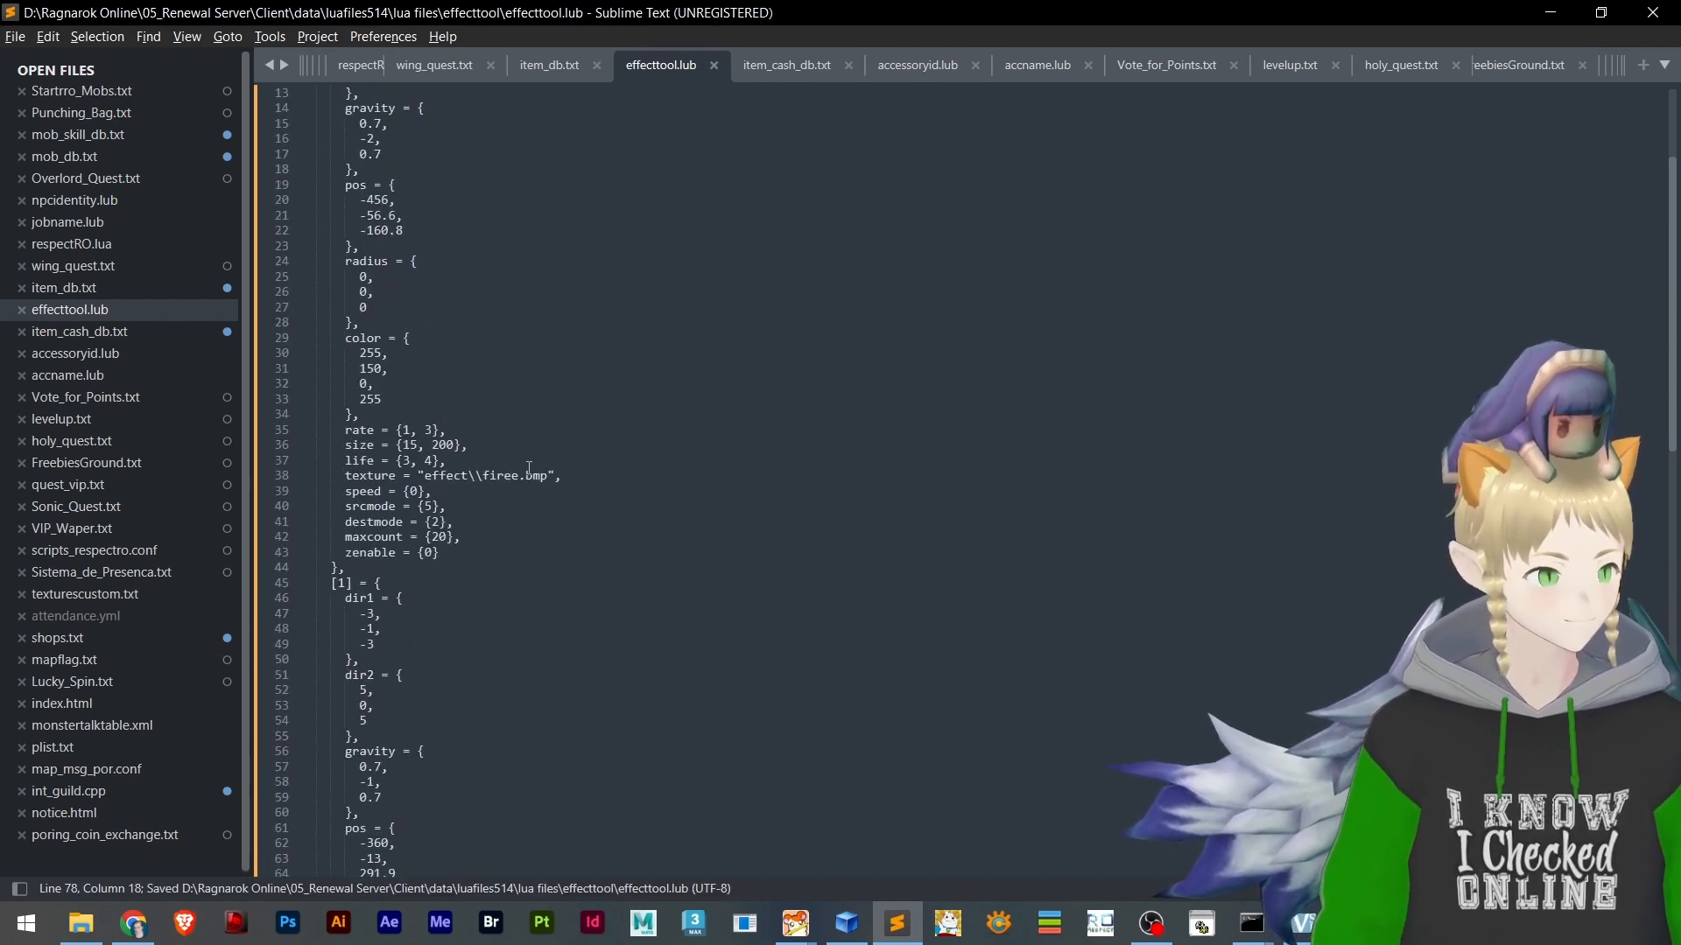
Relaunch the game client, log in with the saved account, and examine the emitters' particles around the platform
click(1198, 922)
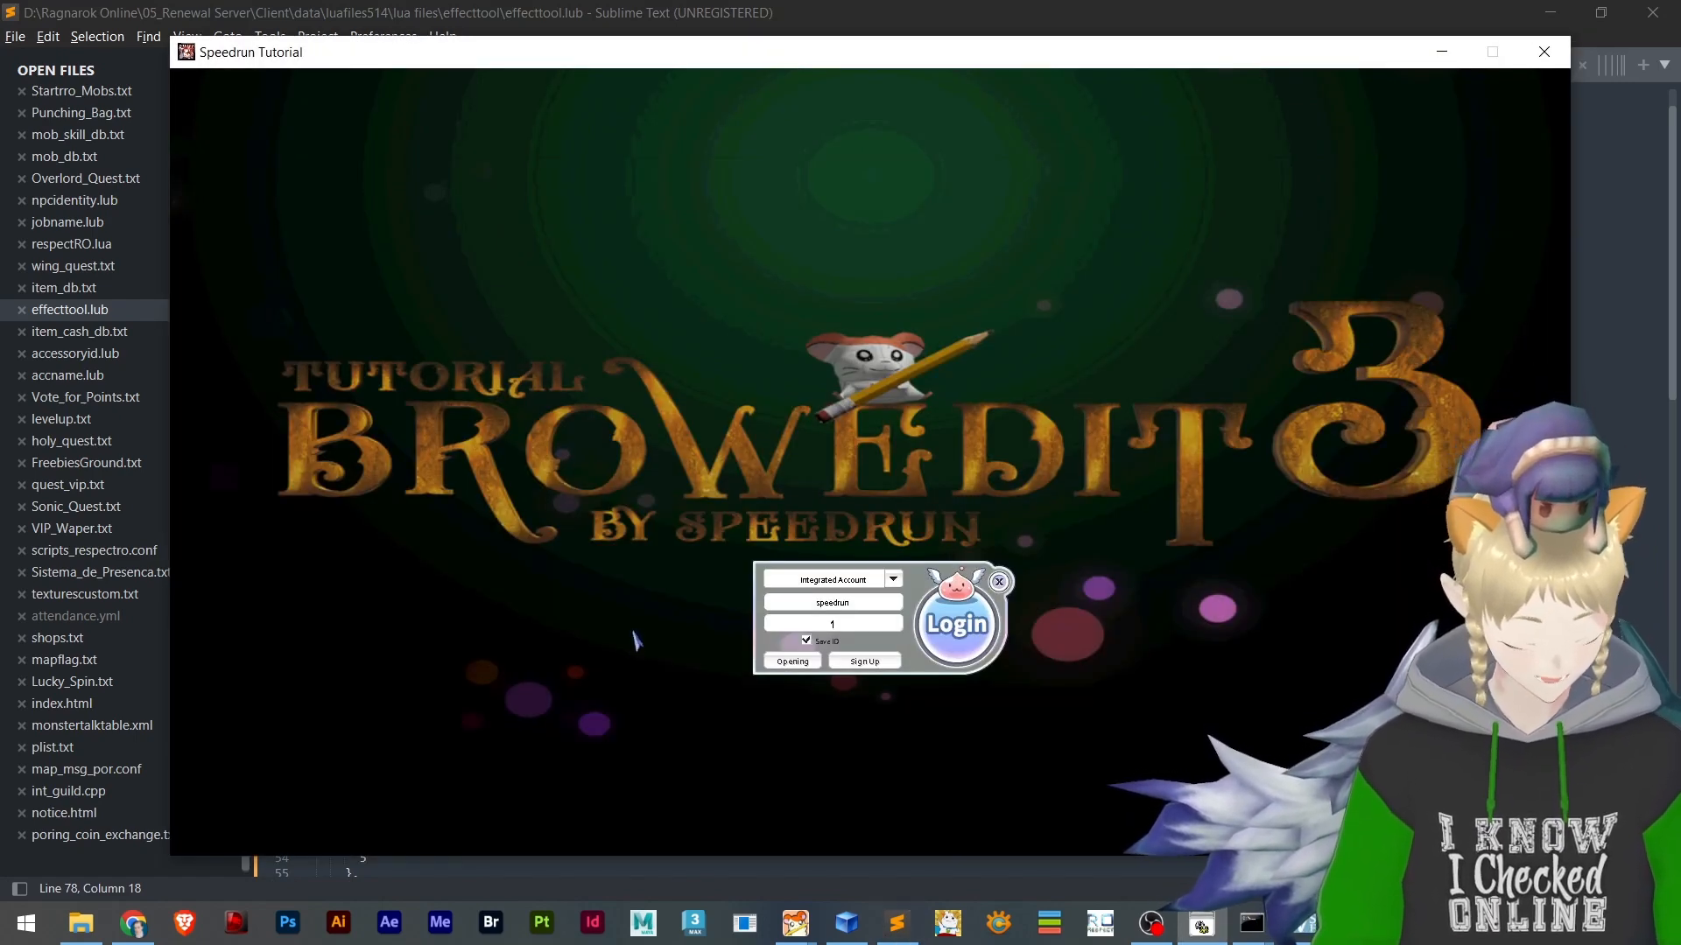
key(Return)
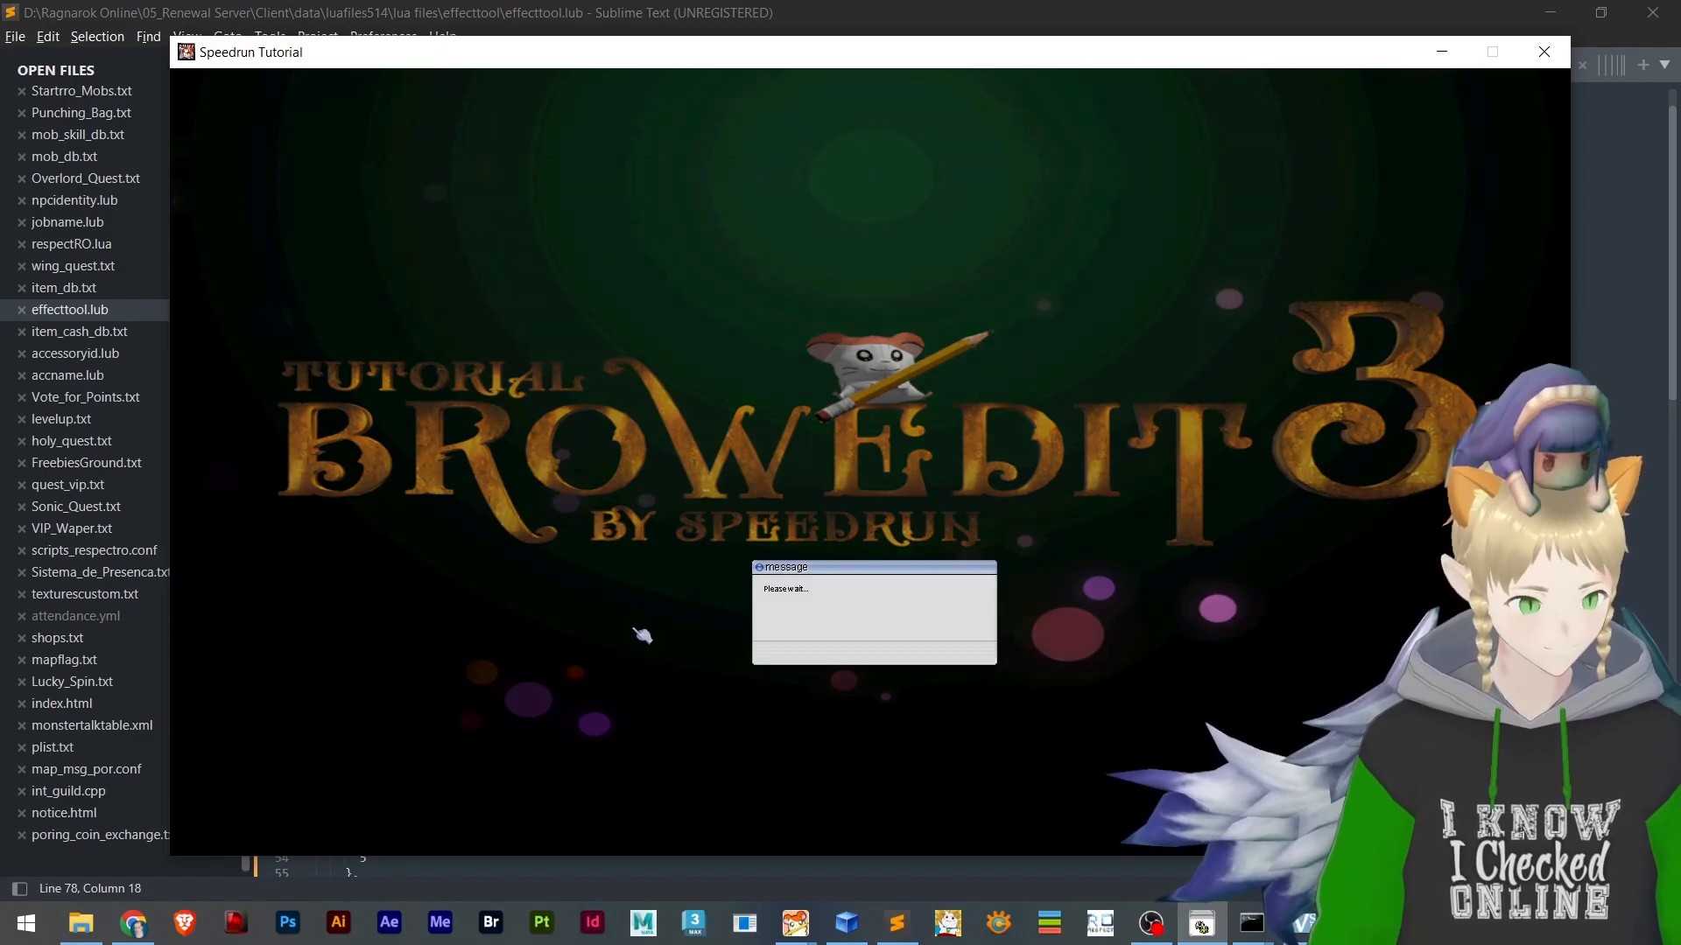
scroll(911, 517, down, 5)
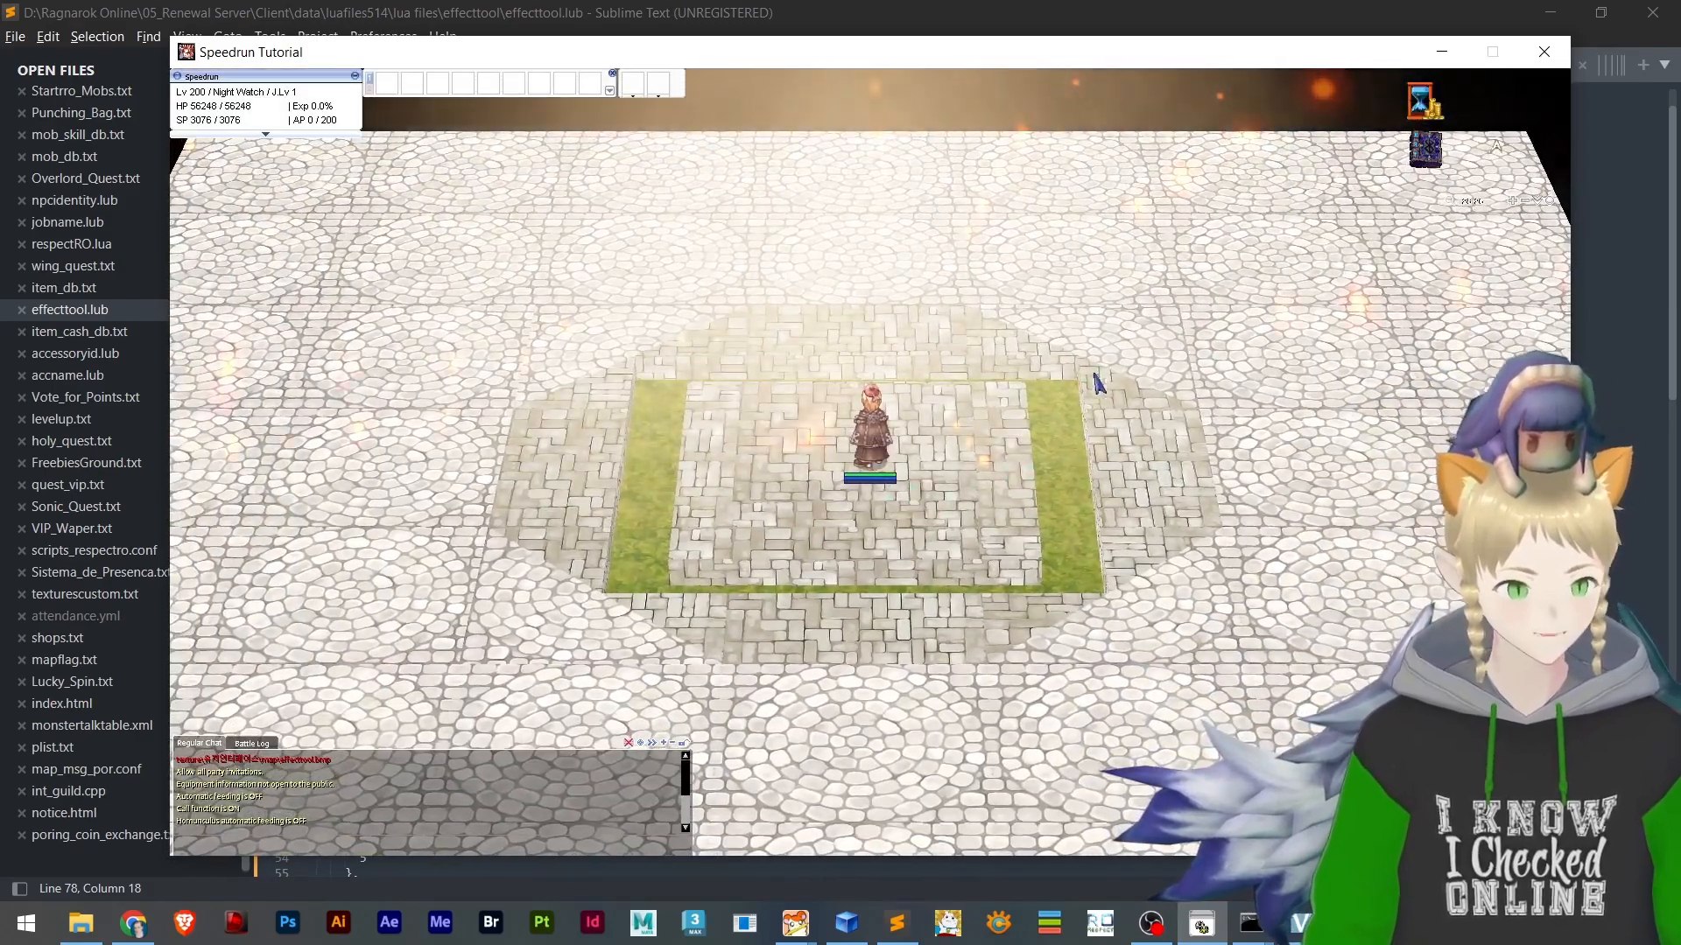
right_drag(1096, 382, 938, 510)
scroll(938, 495, up, 8)
scroll(941, 504, down, 4)
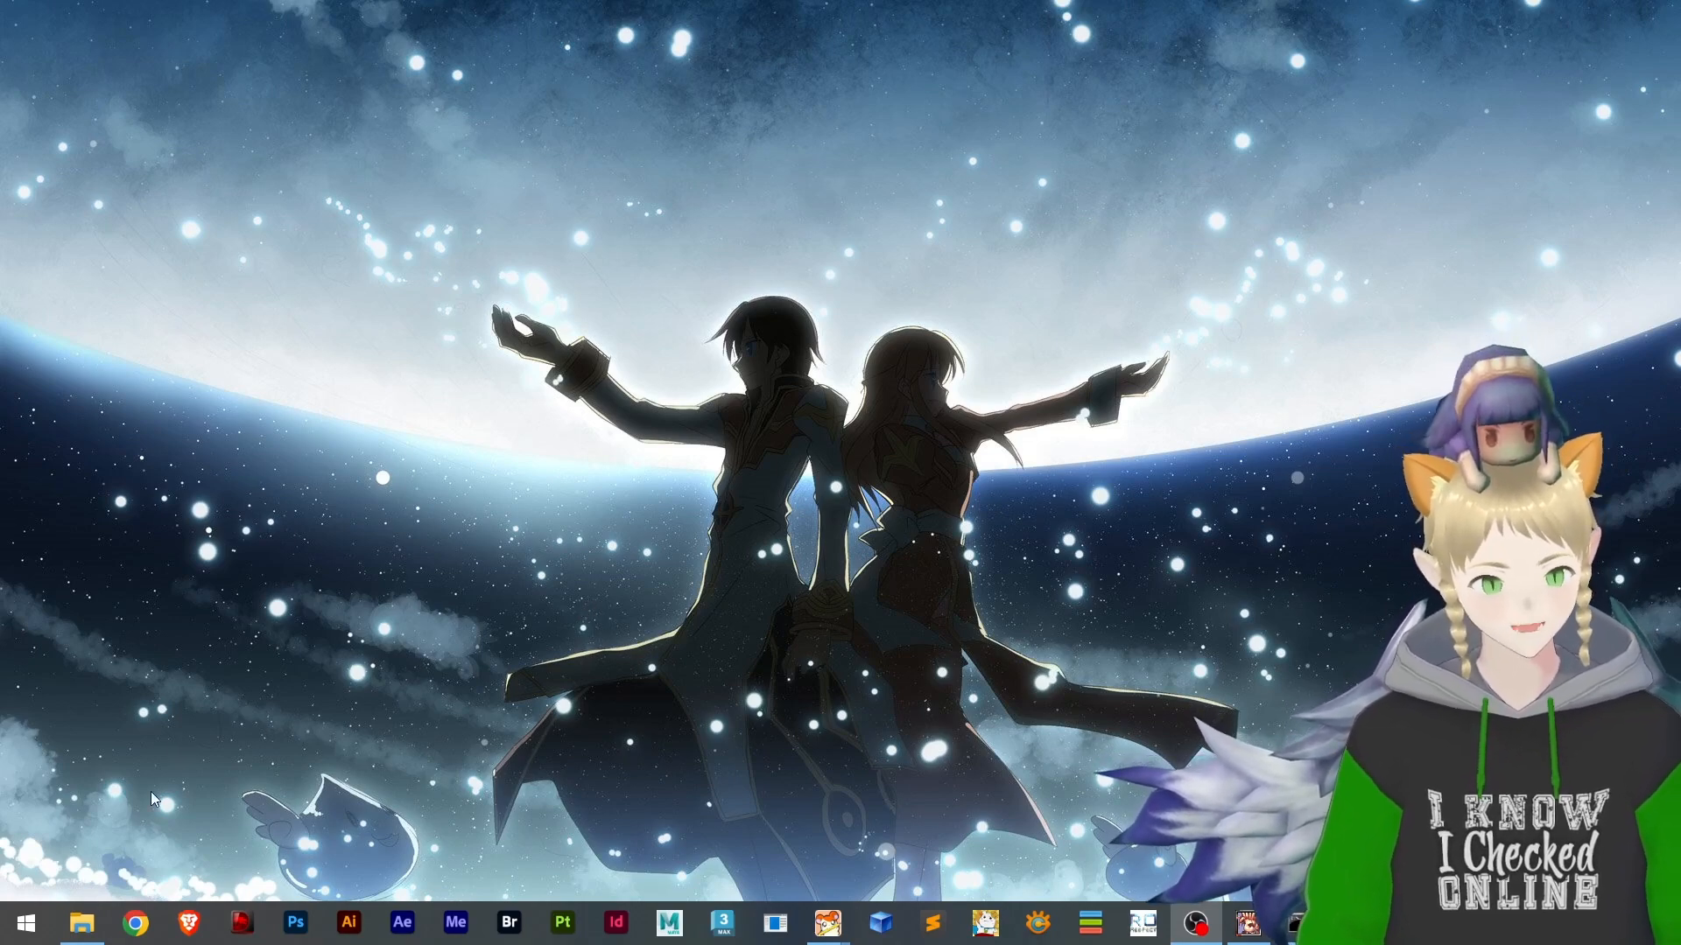
In File Explorer, open the effecttool folder inside Client\data\luafiles514\lua files
click(78, 930)
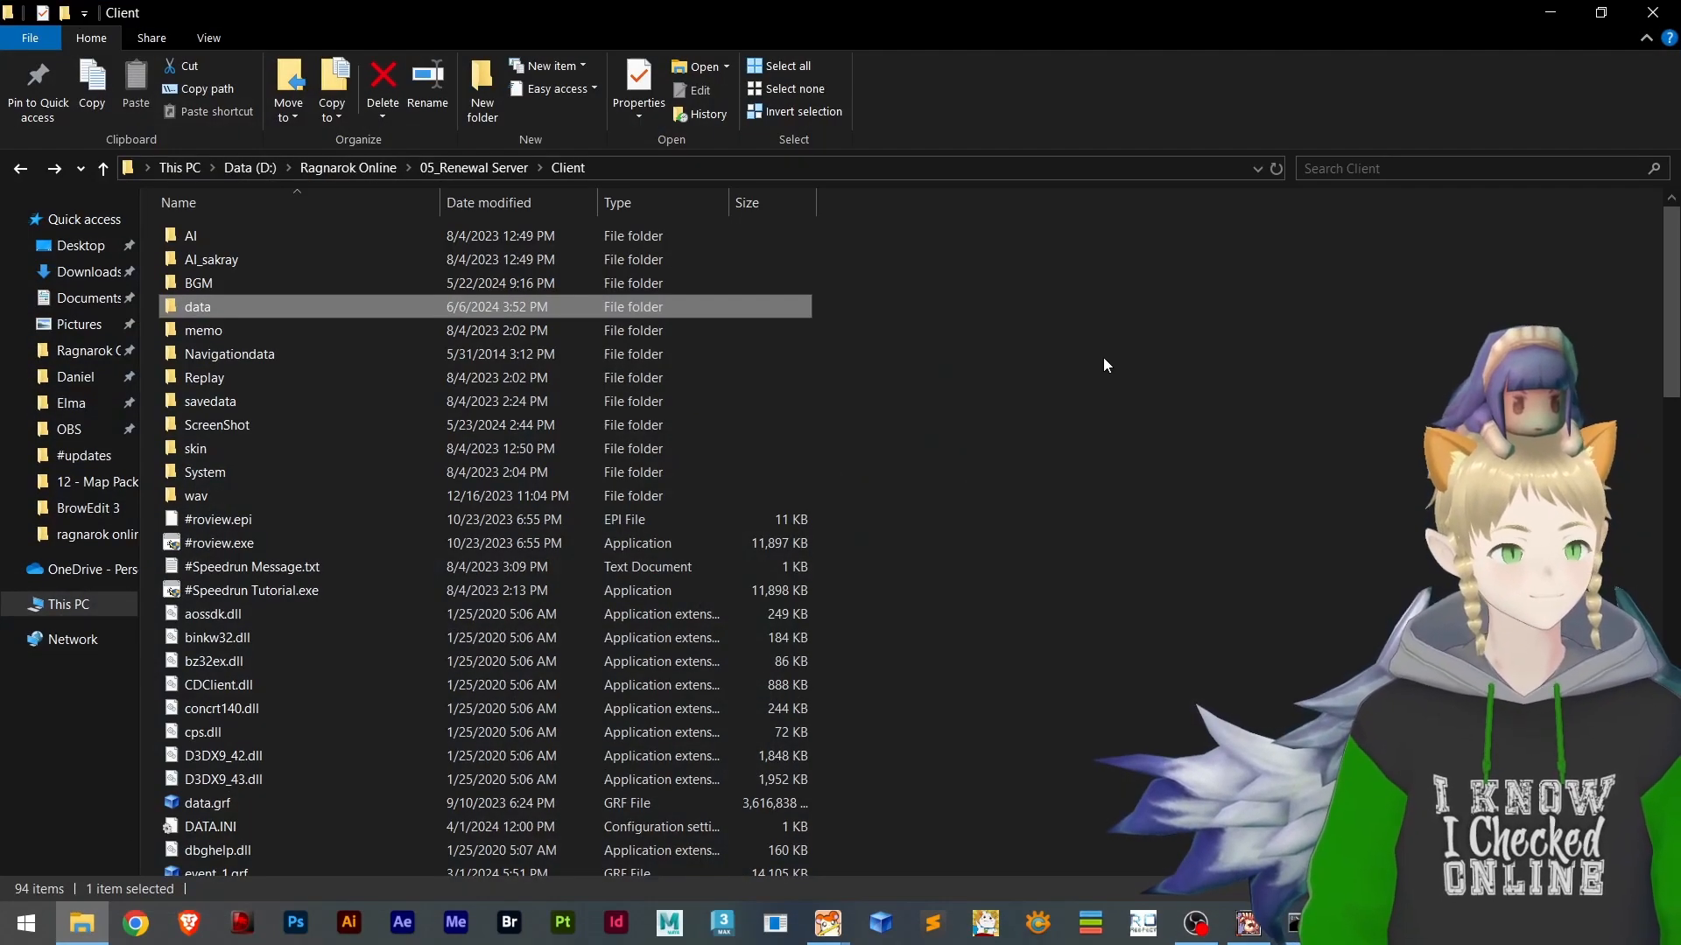
click(1094, 386)
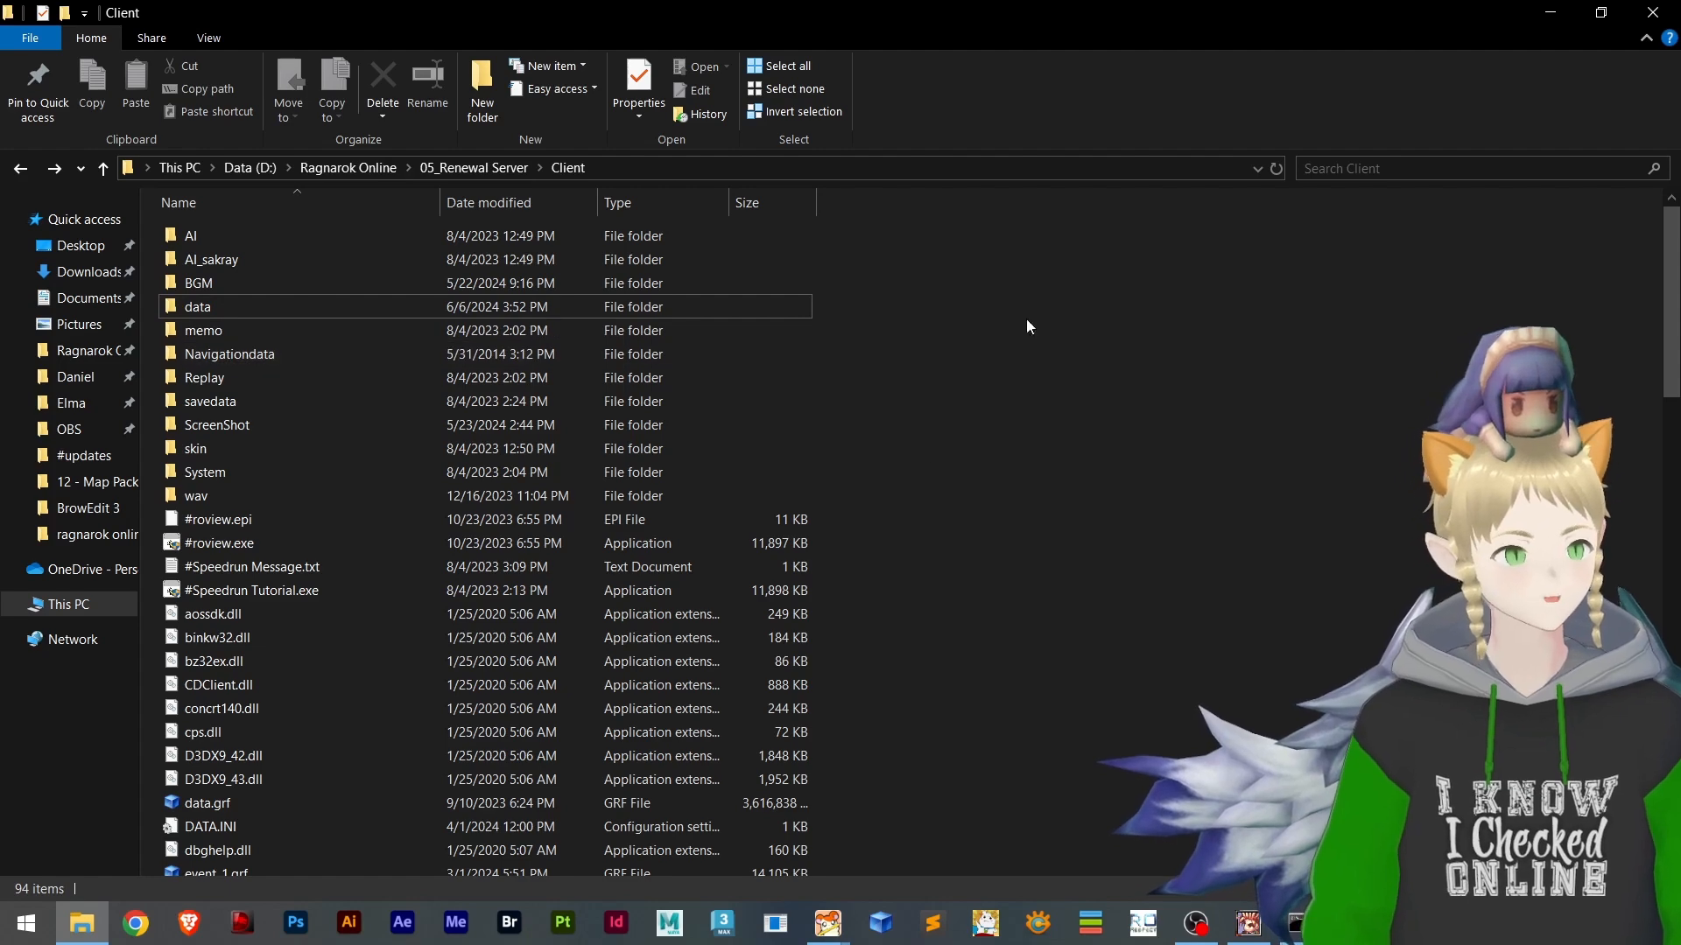
double_click(201, 308)
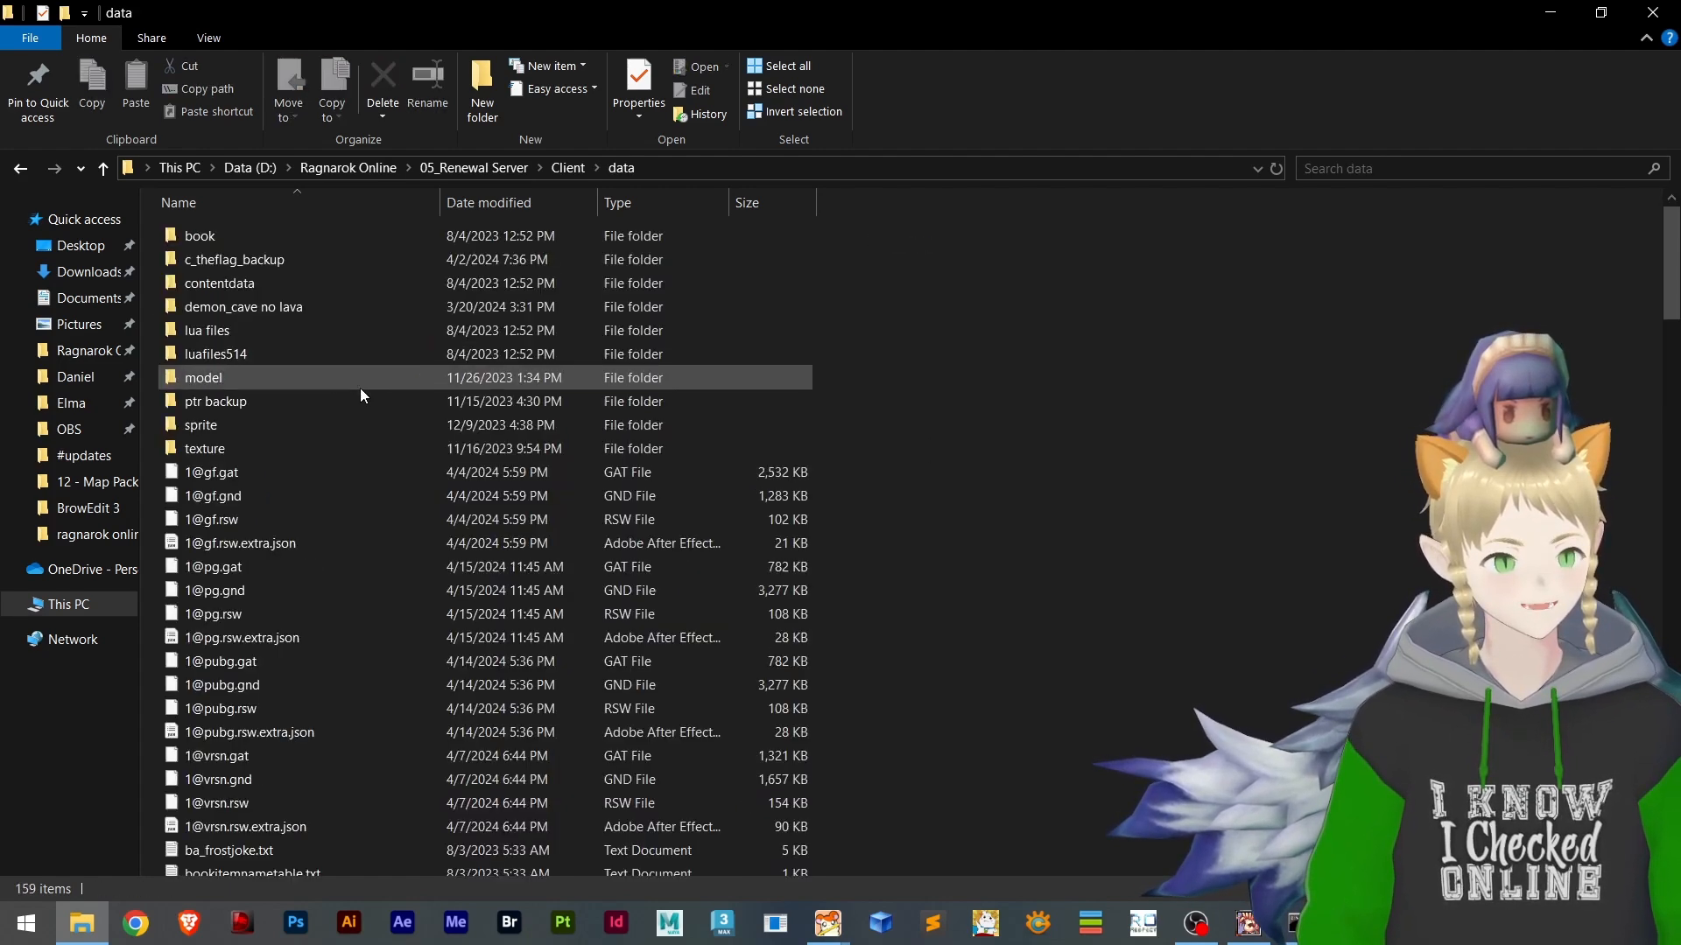
double_click(229, 357)
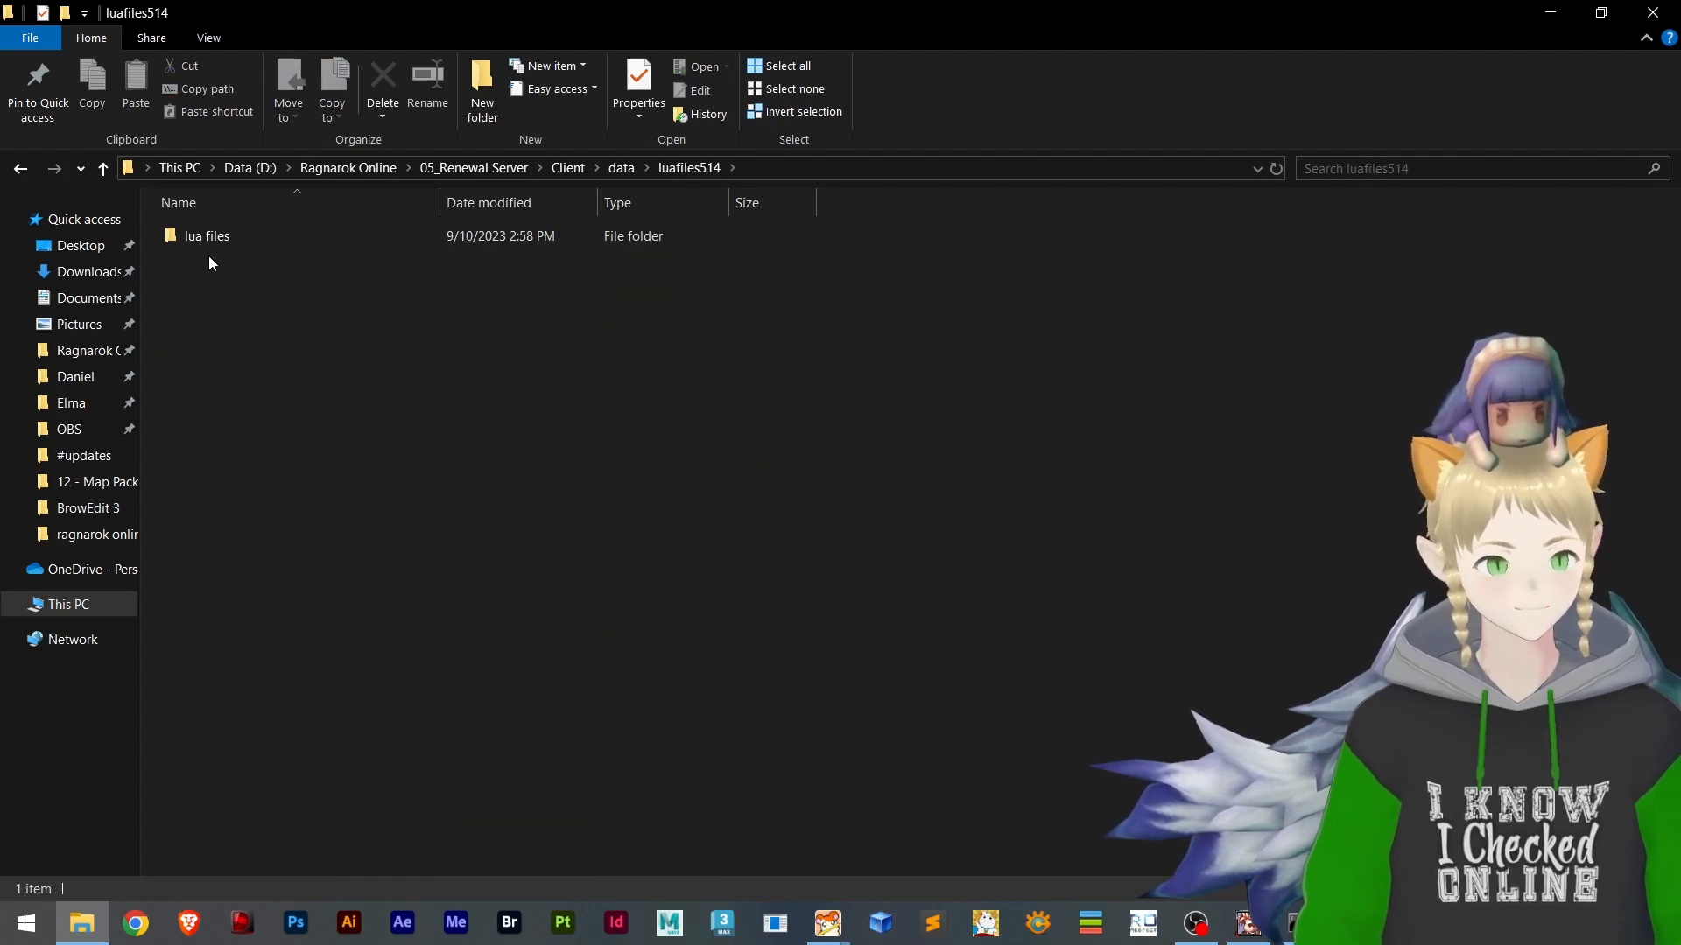
double_click(197, 240)
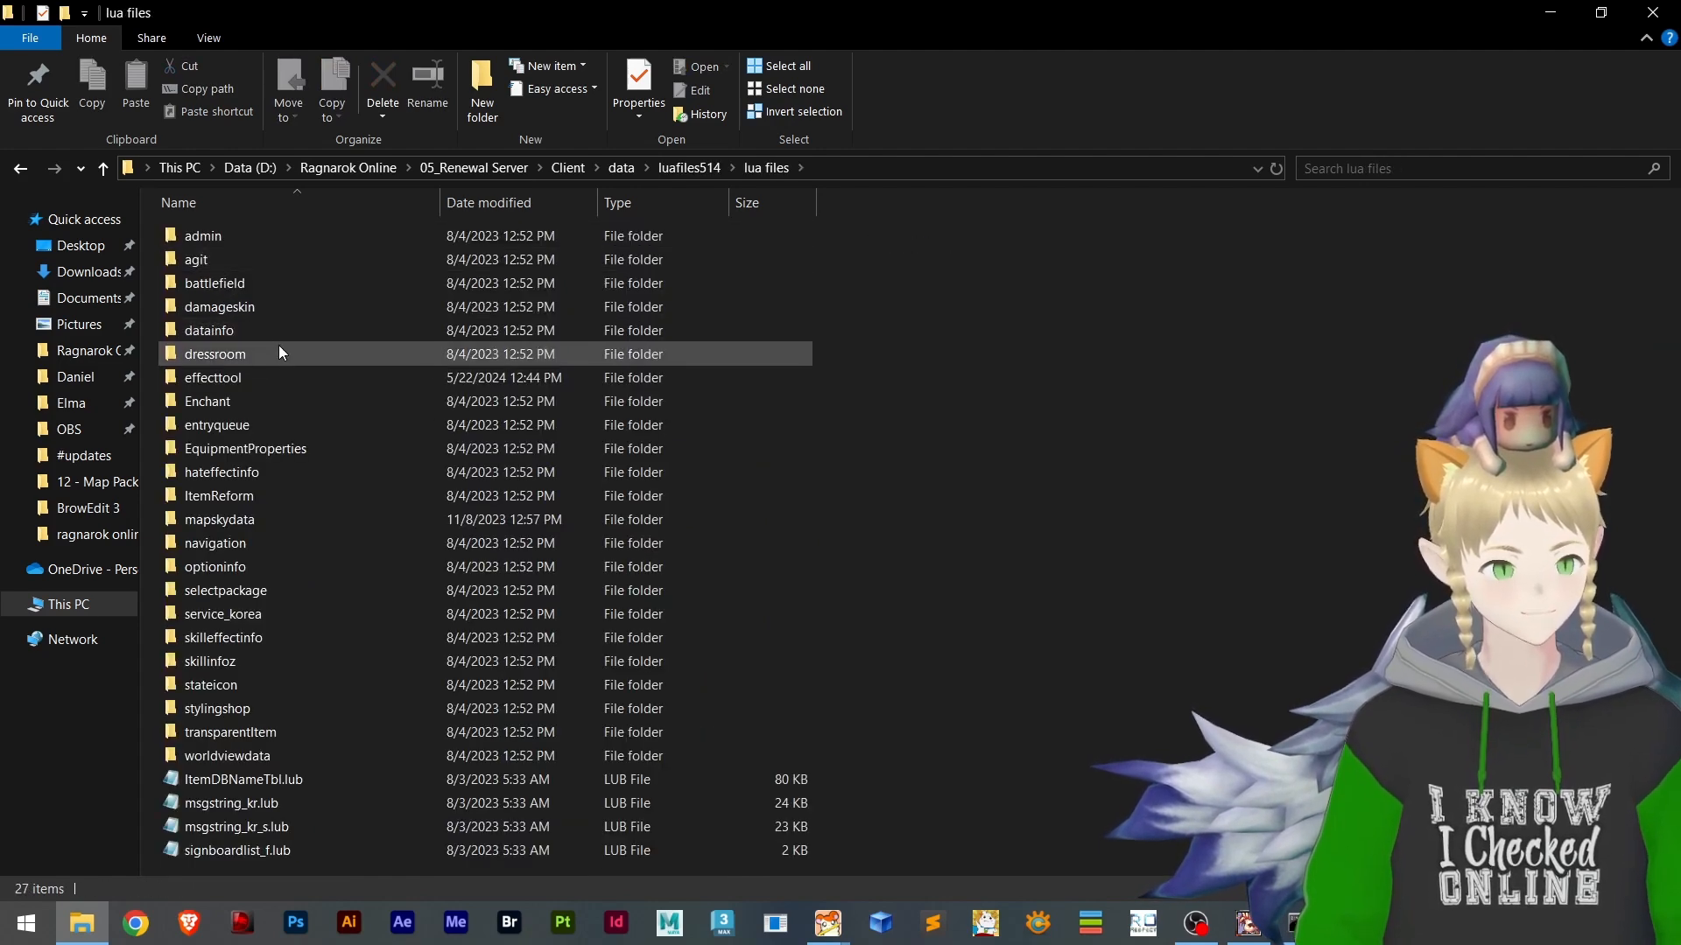
click(215, 384)
double_click(213, 379)
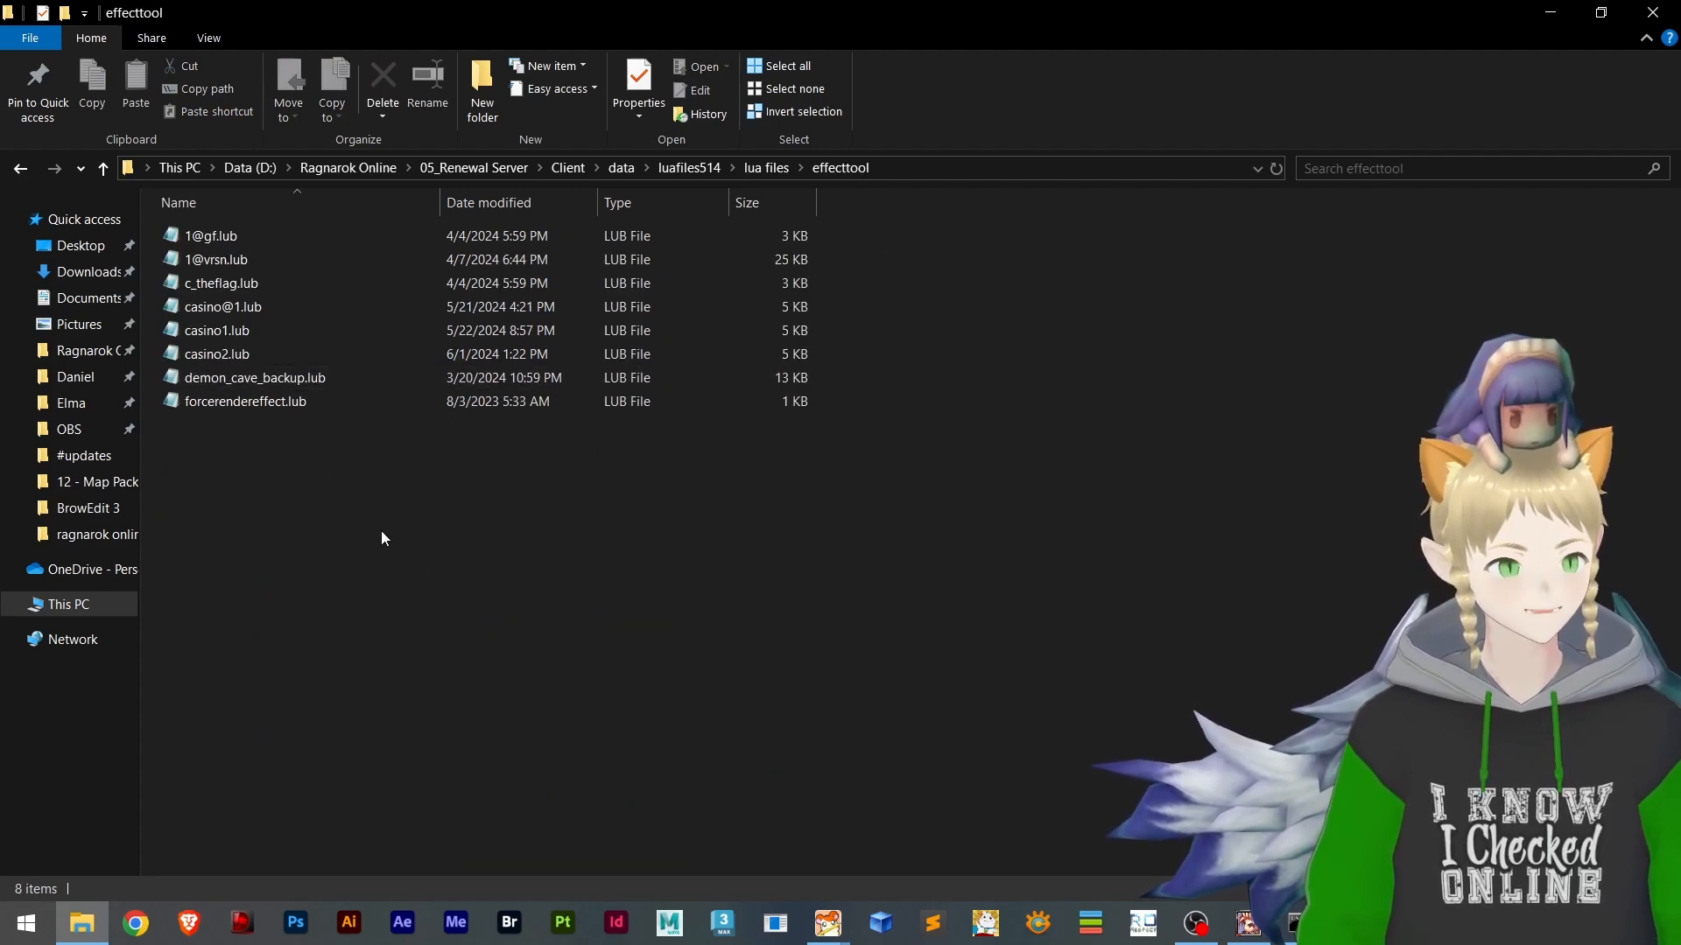
drag(381, 531, 170, 203)
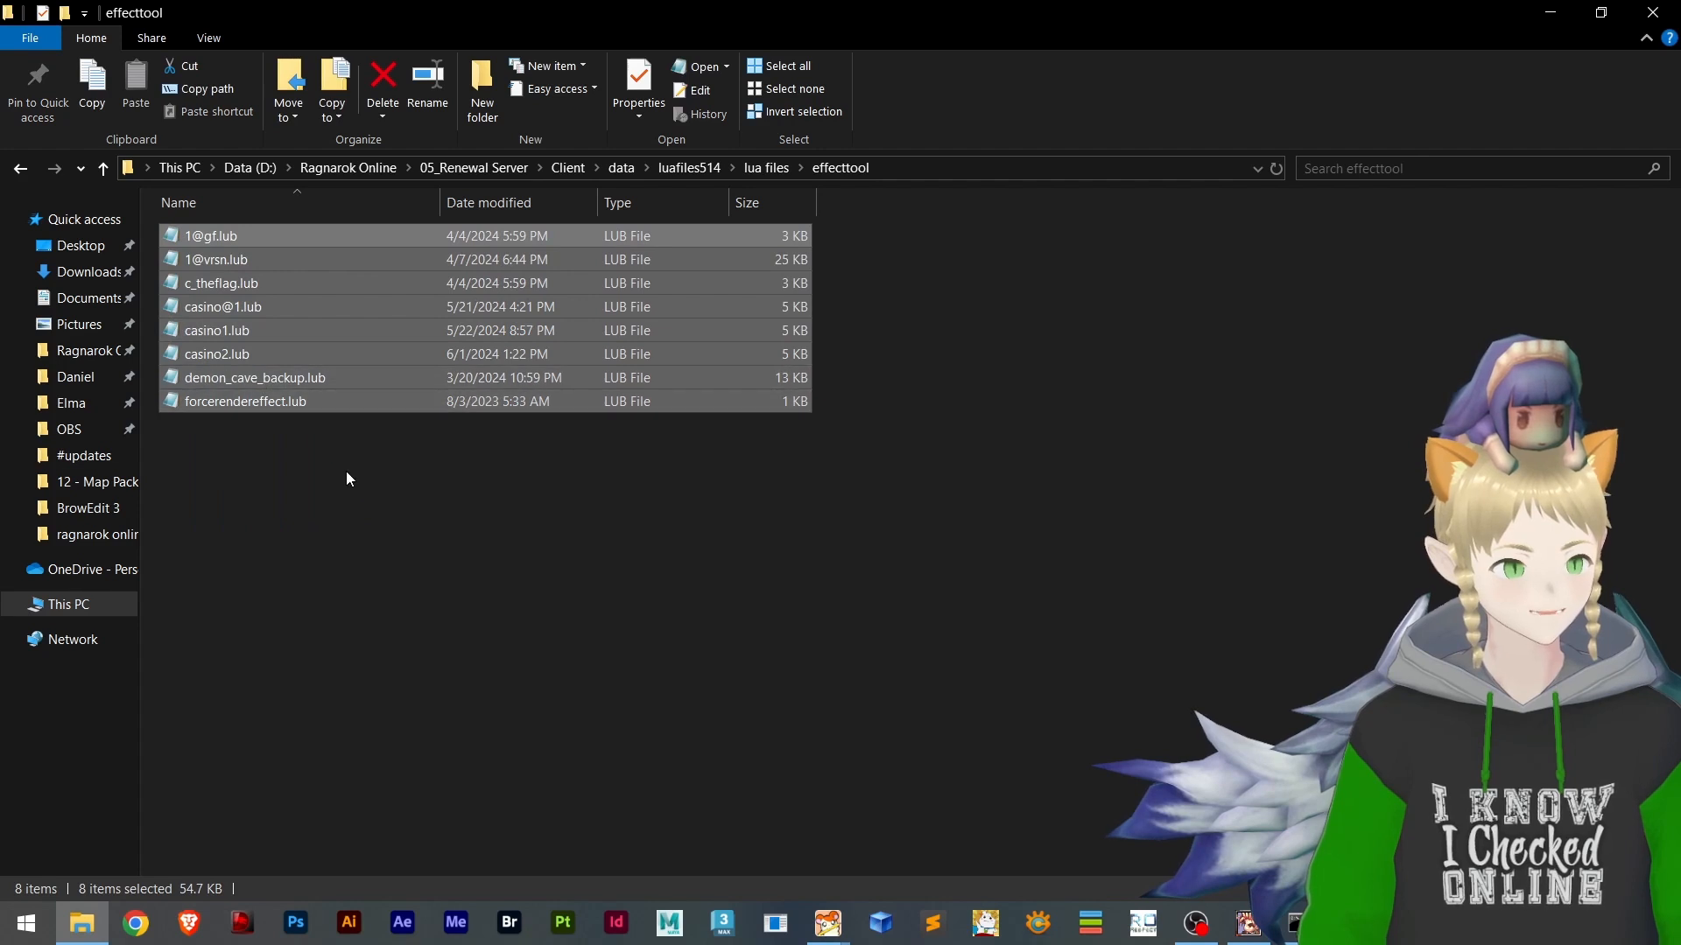
drag(888, 522, 785, 488)
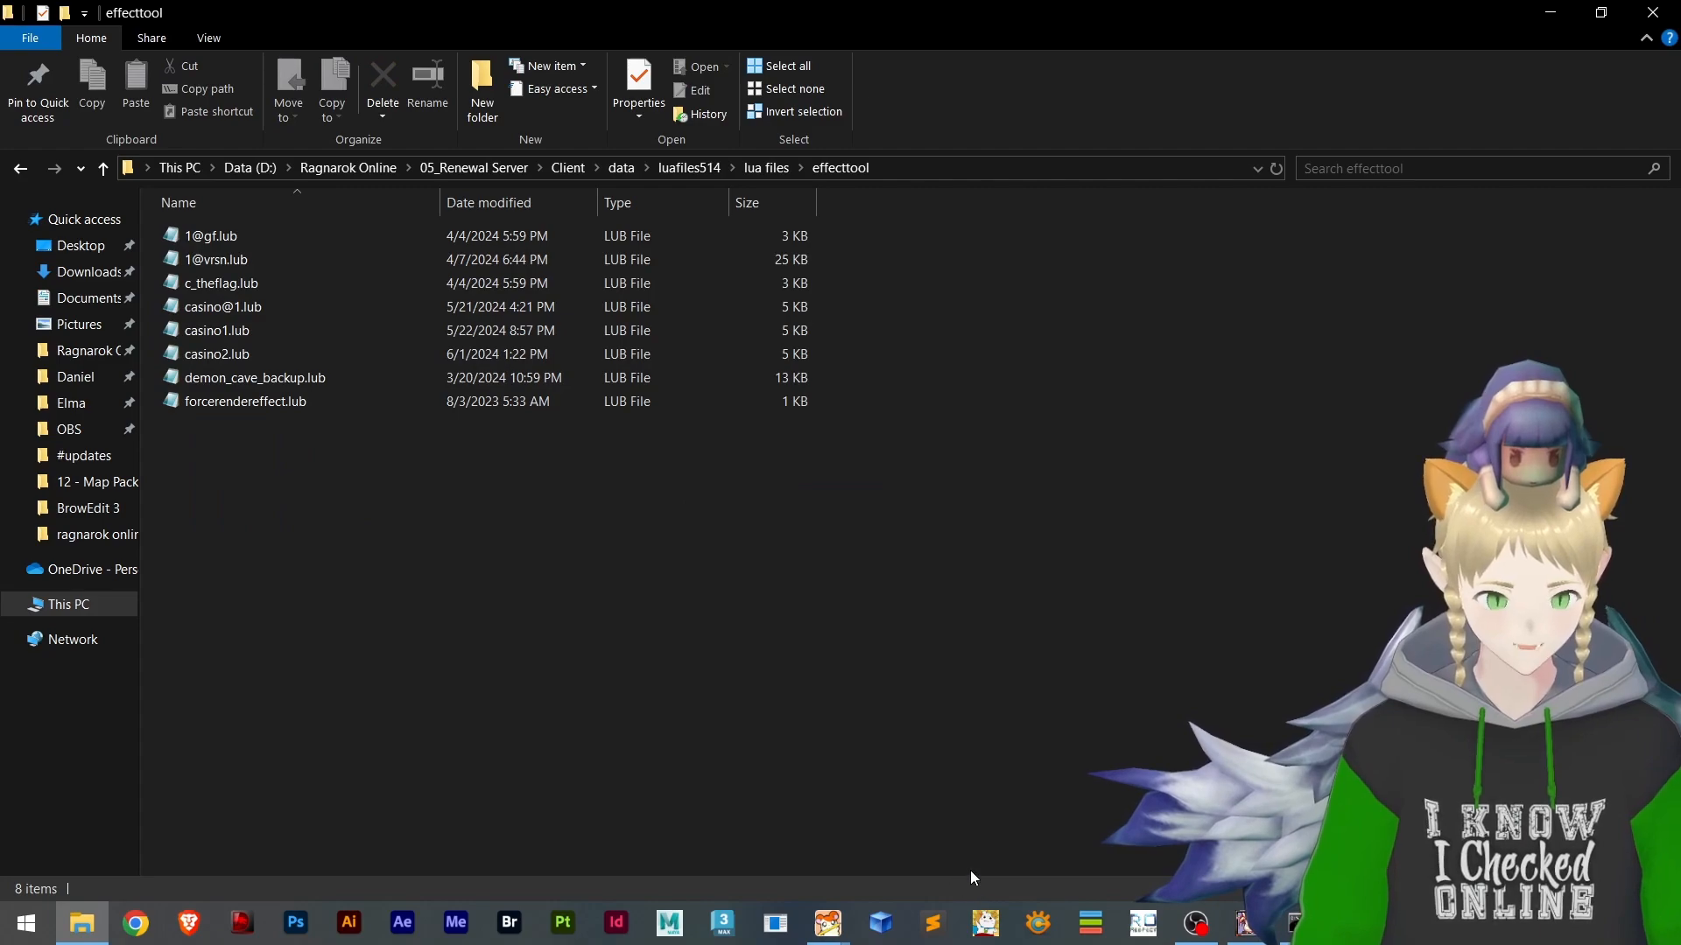
Switch to BrowEdit and look over the raised platform on the effecttool map
mouse_move(827, 924)
click(911, 805)
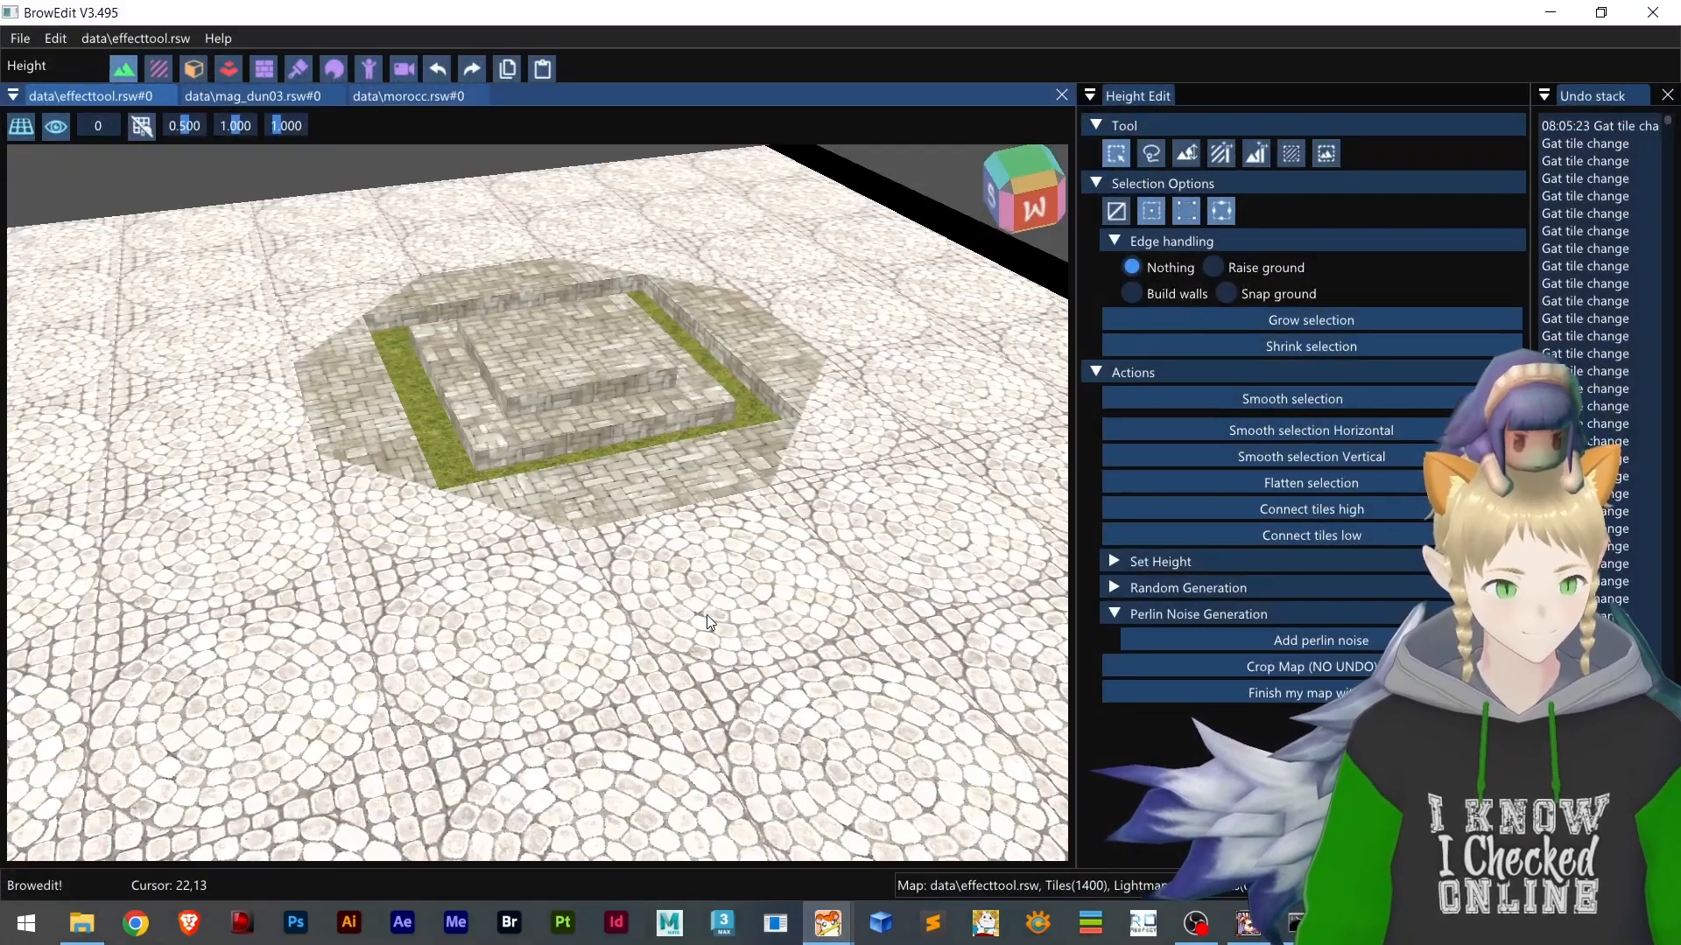
right_drag(508, 403, 460, 434)
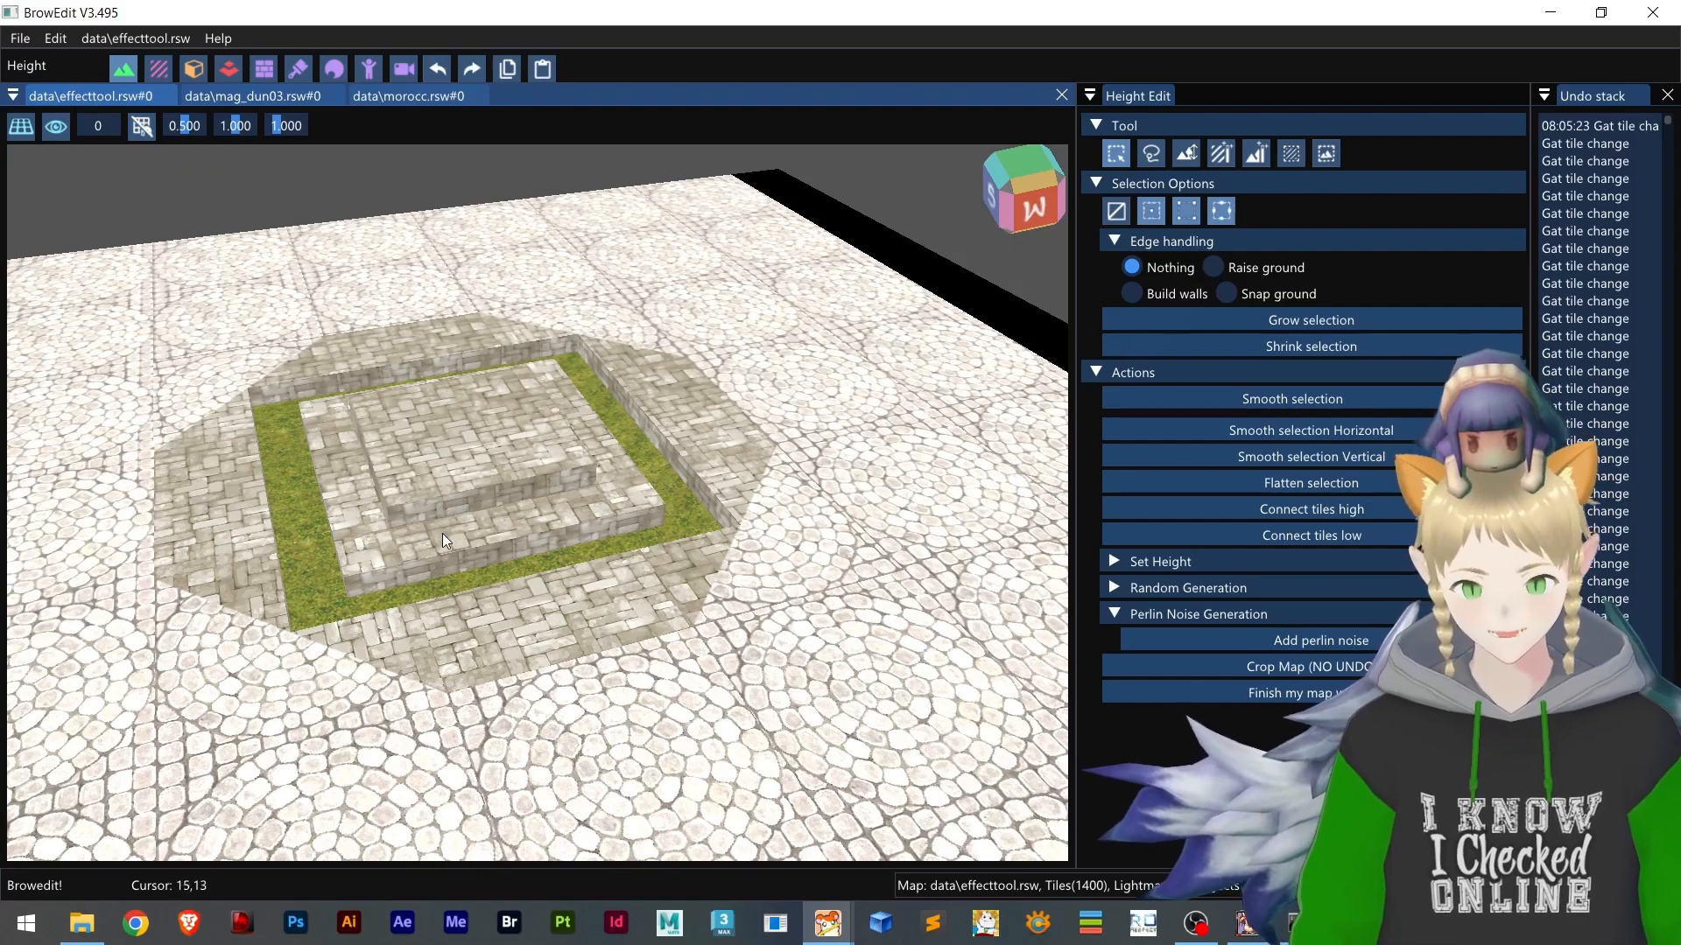
right_drag(443, 536, 544, 523)
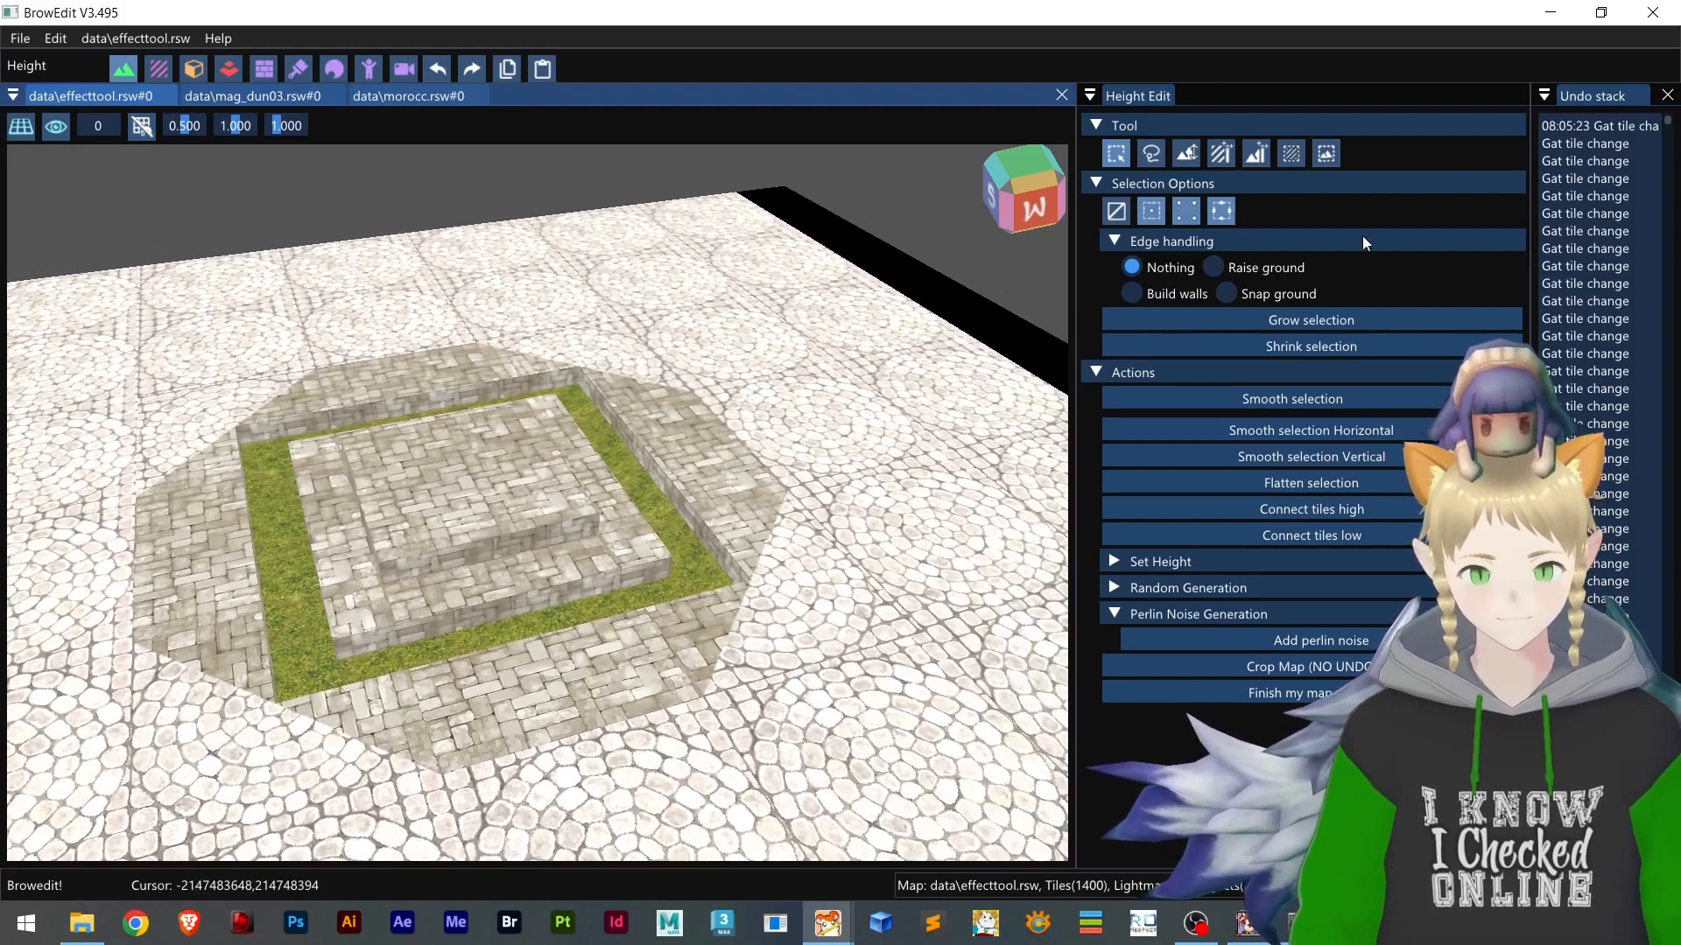
Switch to the game client and examine the same platform in-game around the character
click(1247, 924)
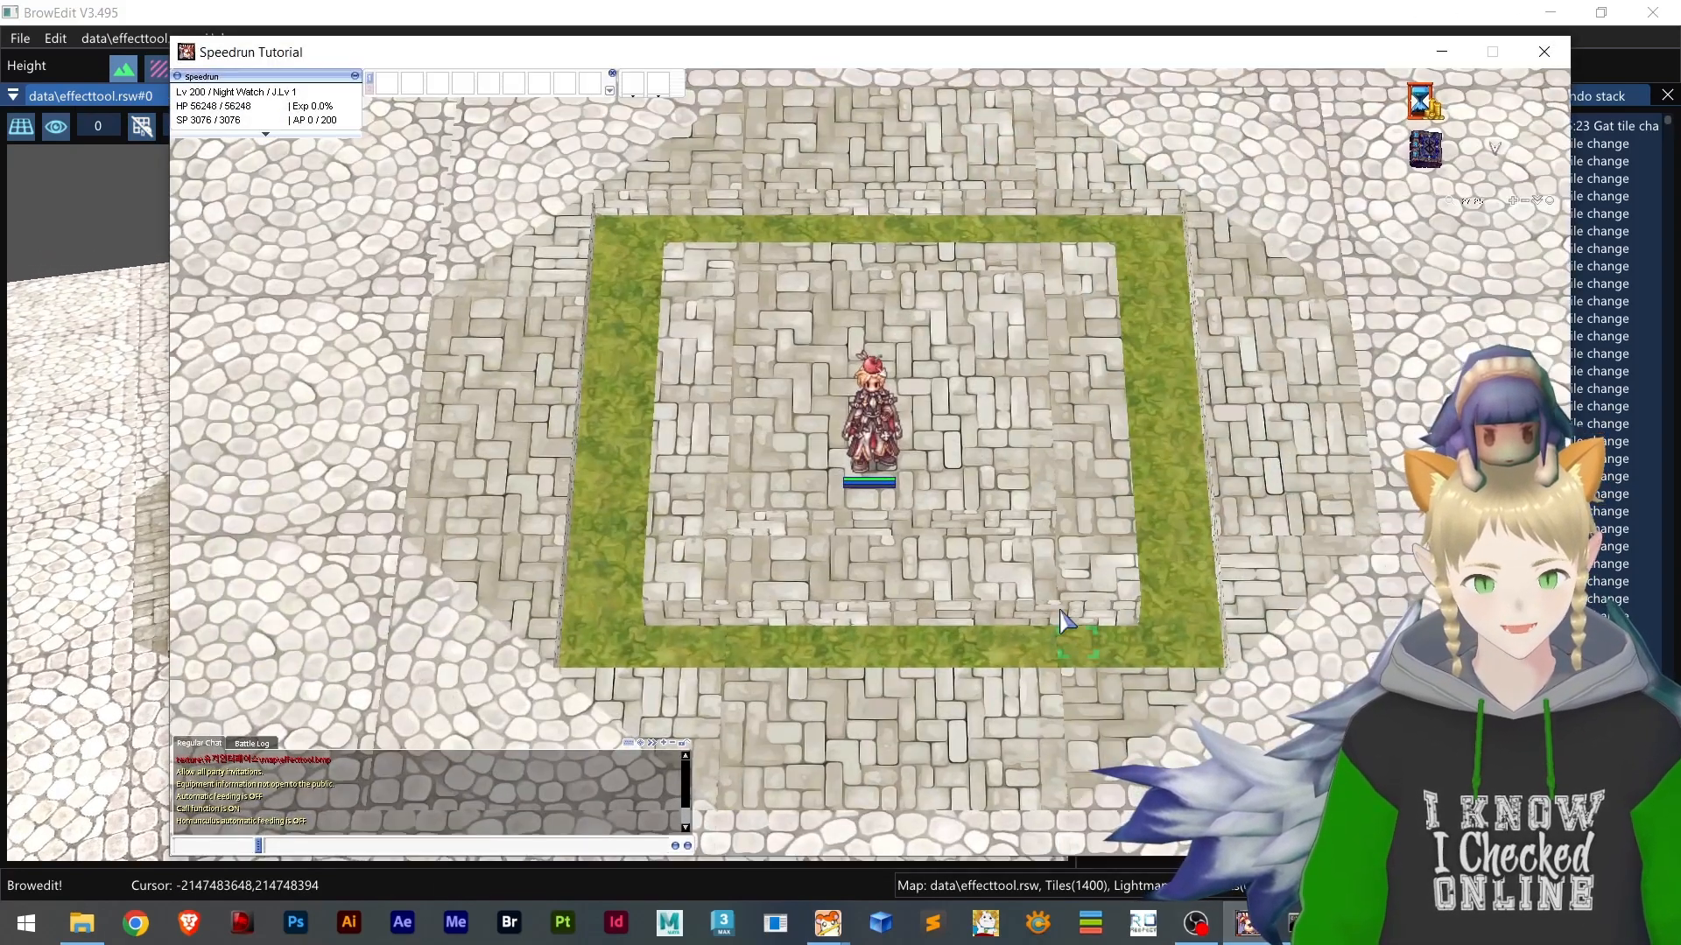
click(907, 366)
click(829, 483)
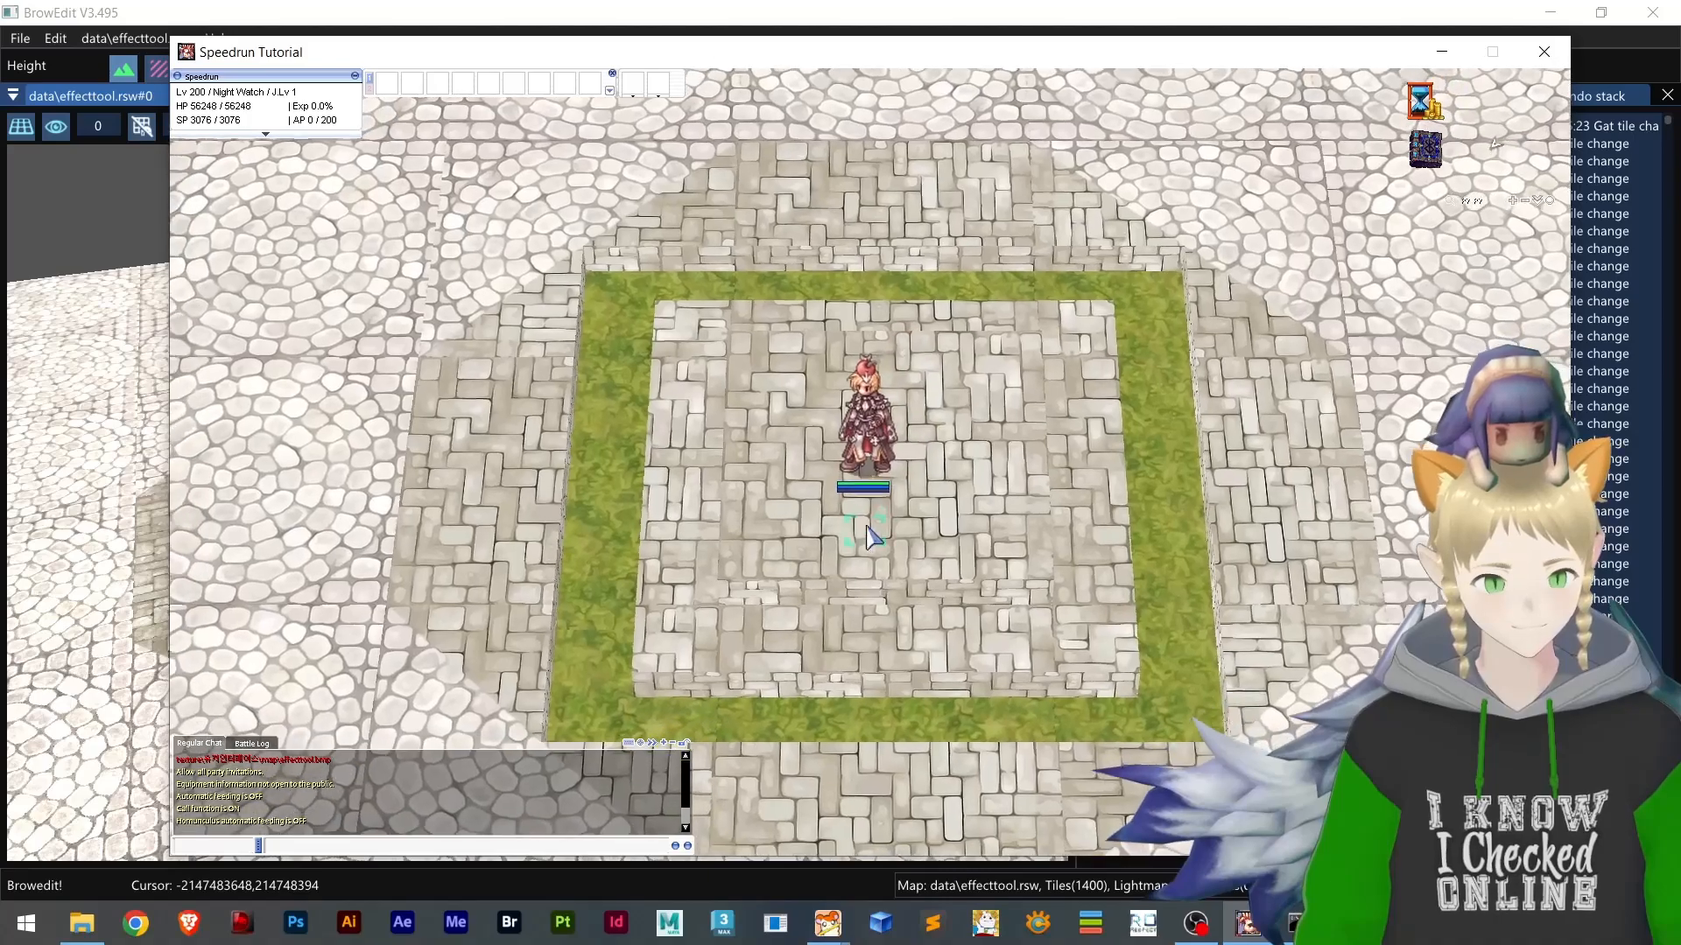
scroll(921, 494, down, 4)
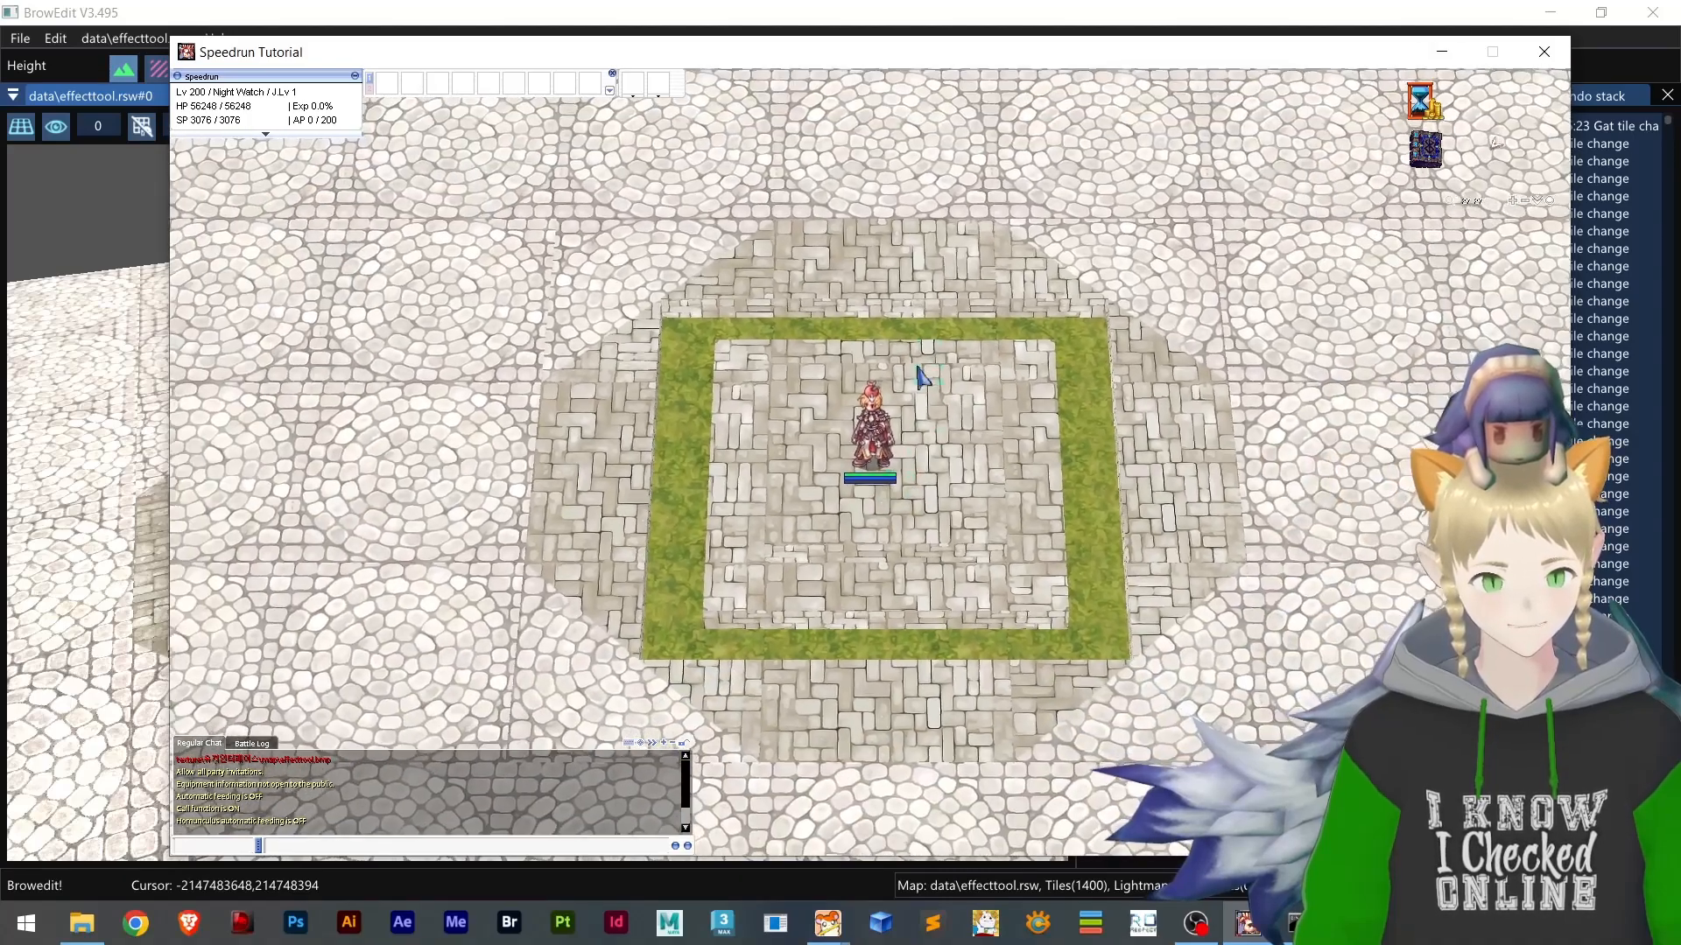
scroll(963, 403, up, 4)
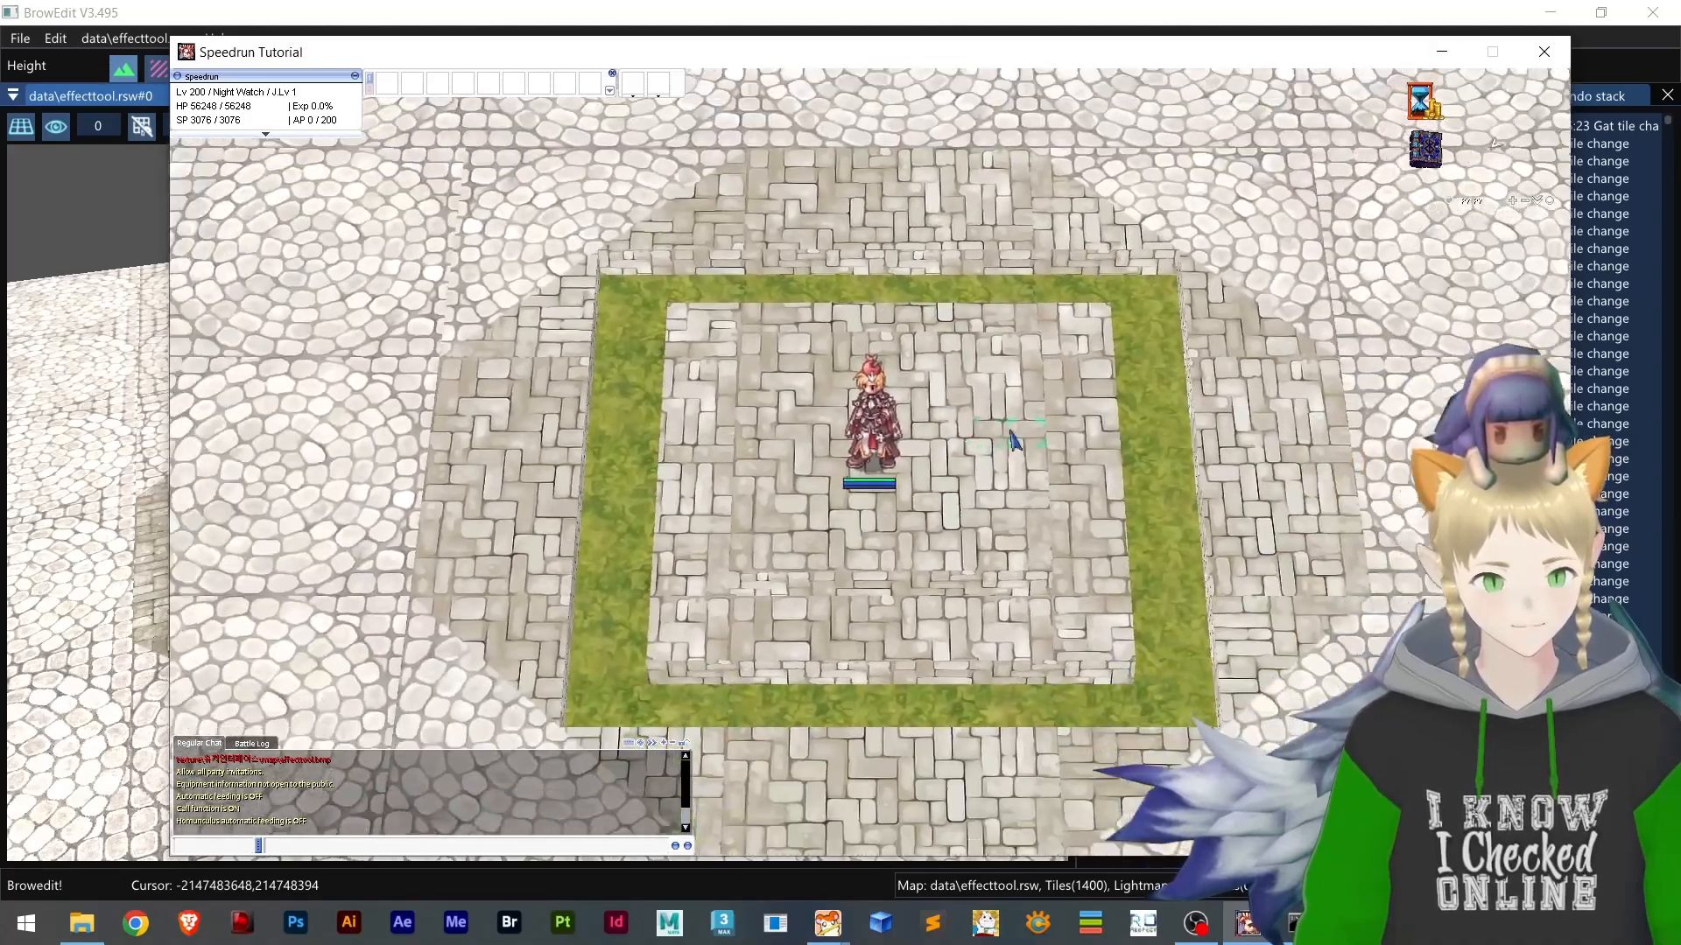
scroll(1013, 440, down, 4)
click(1544, 52)
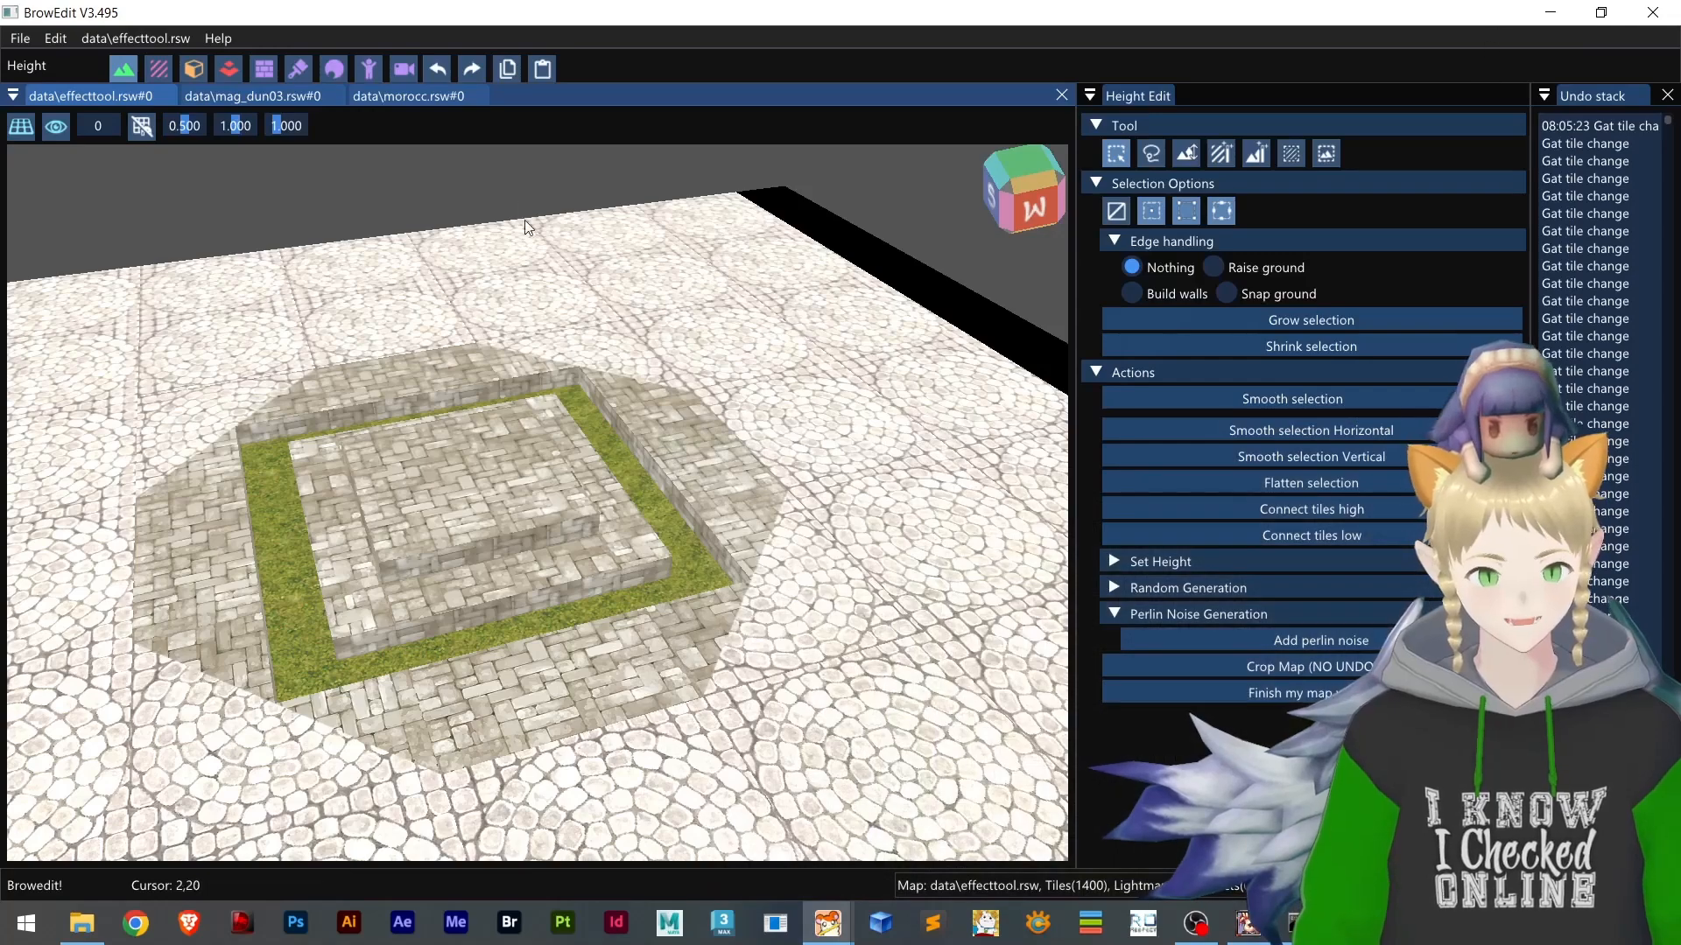
Return to File Explorer and delete all the LUB files in the effecttool folder
click(1550, 12)
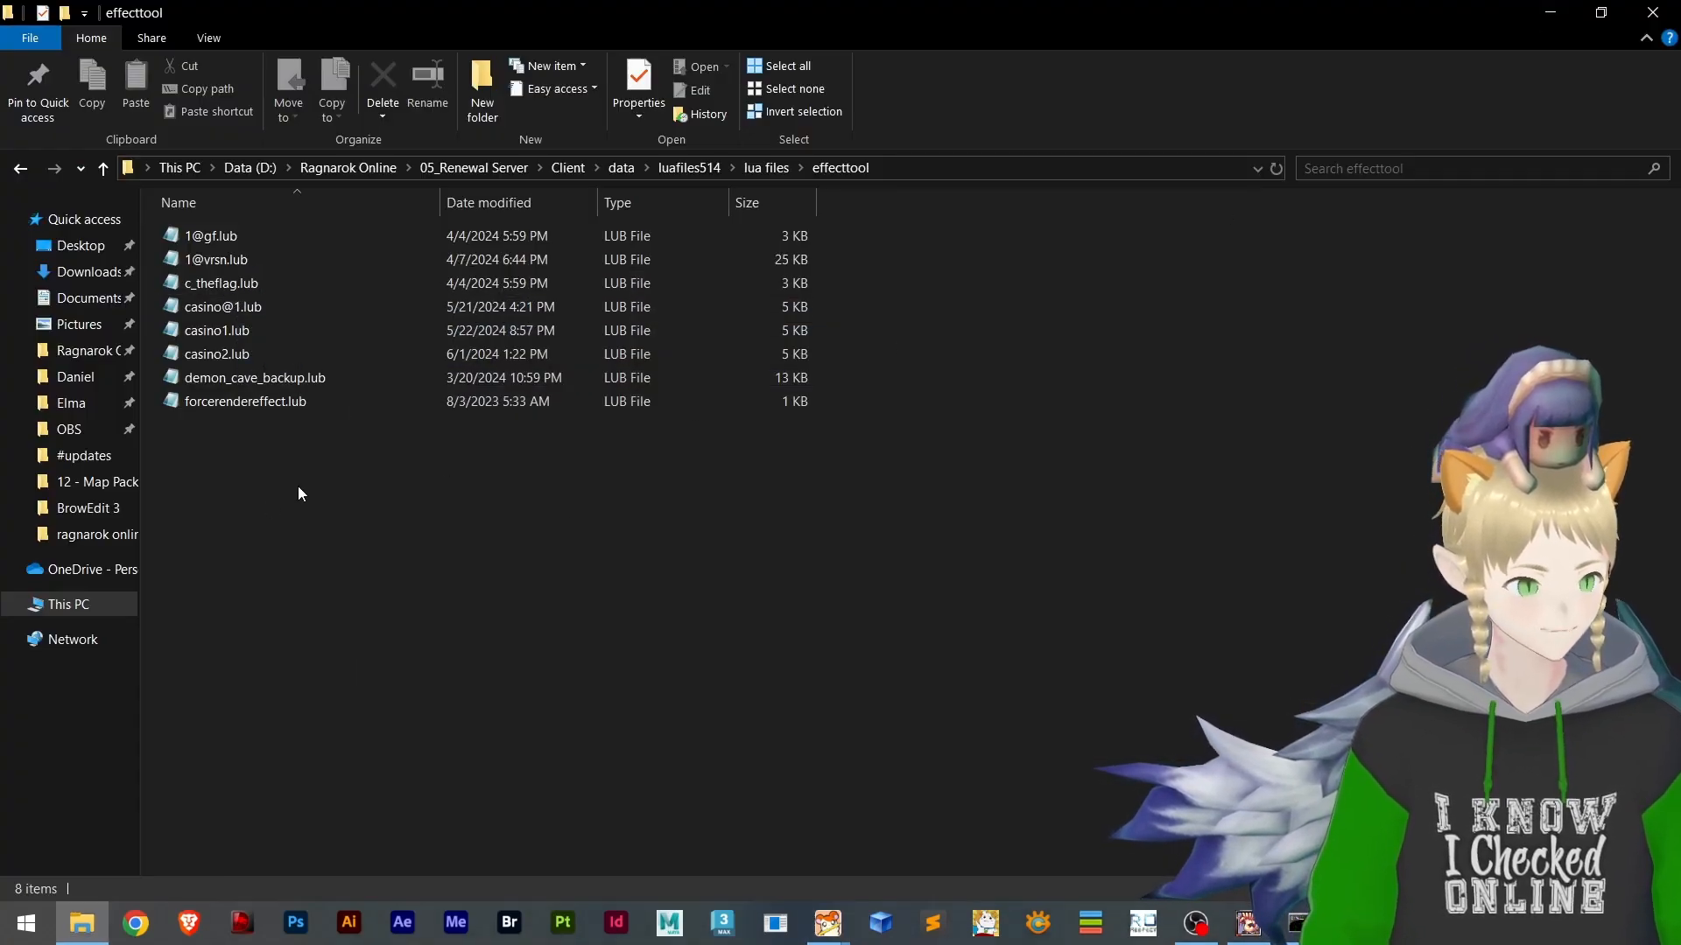
drag(299, 487, 203, 221)
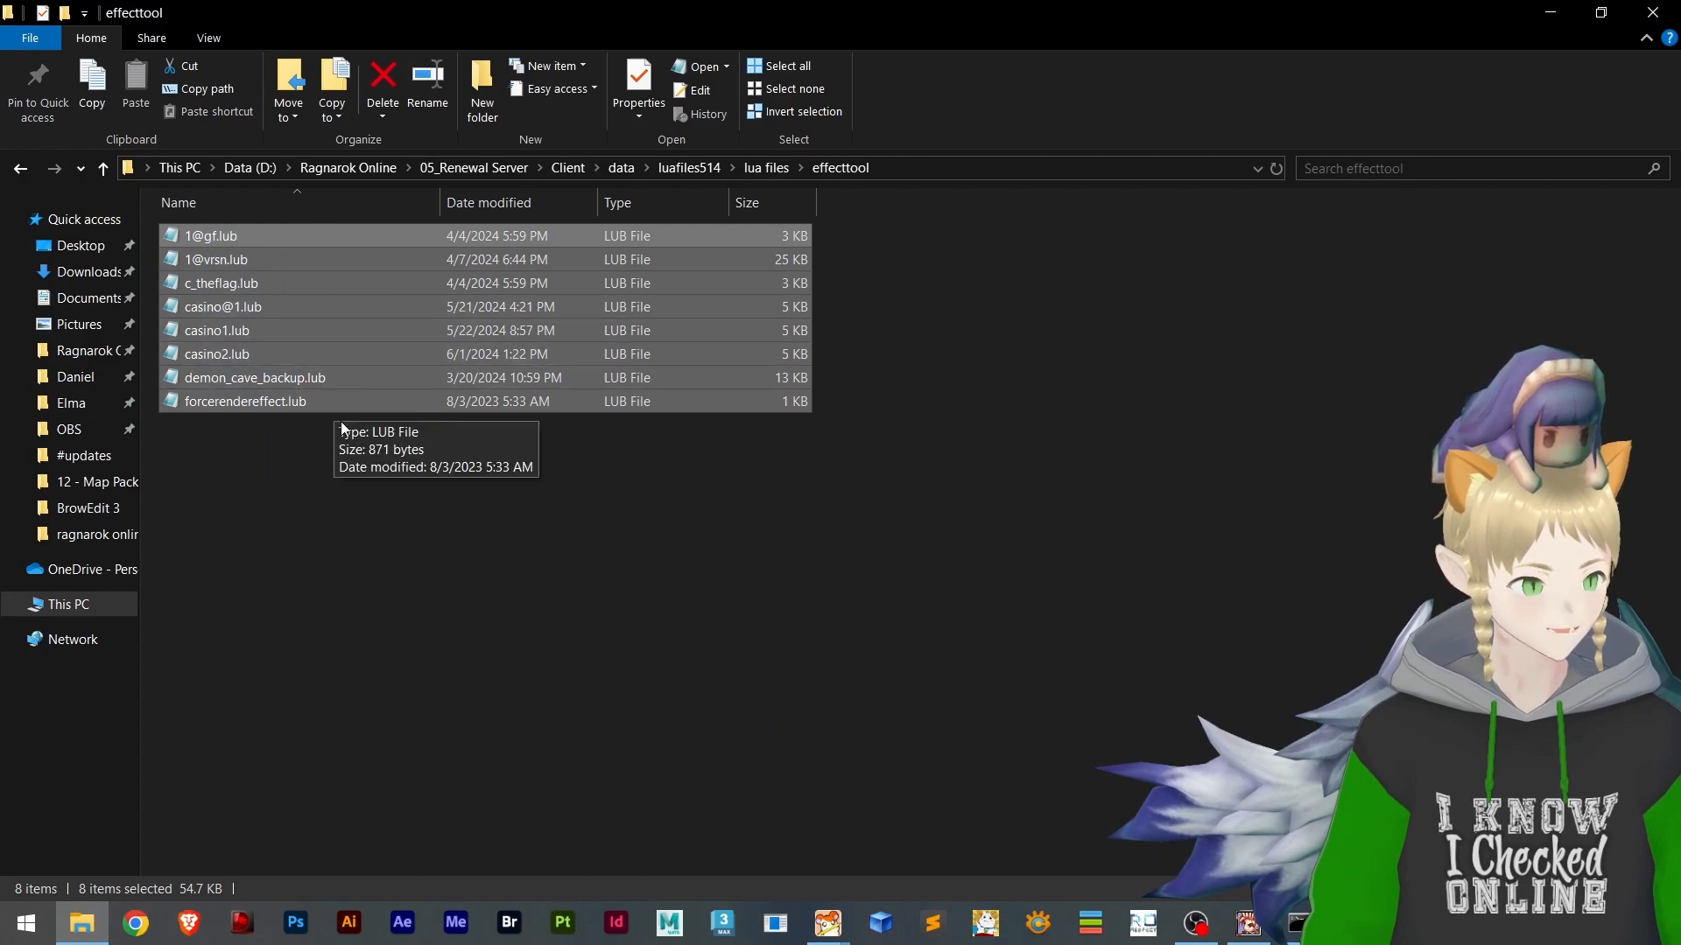
click(359, 538)
drag(512, 522, 310, 226)
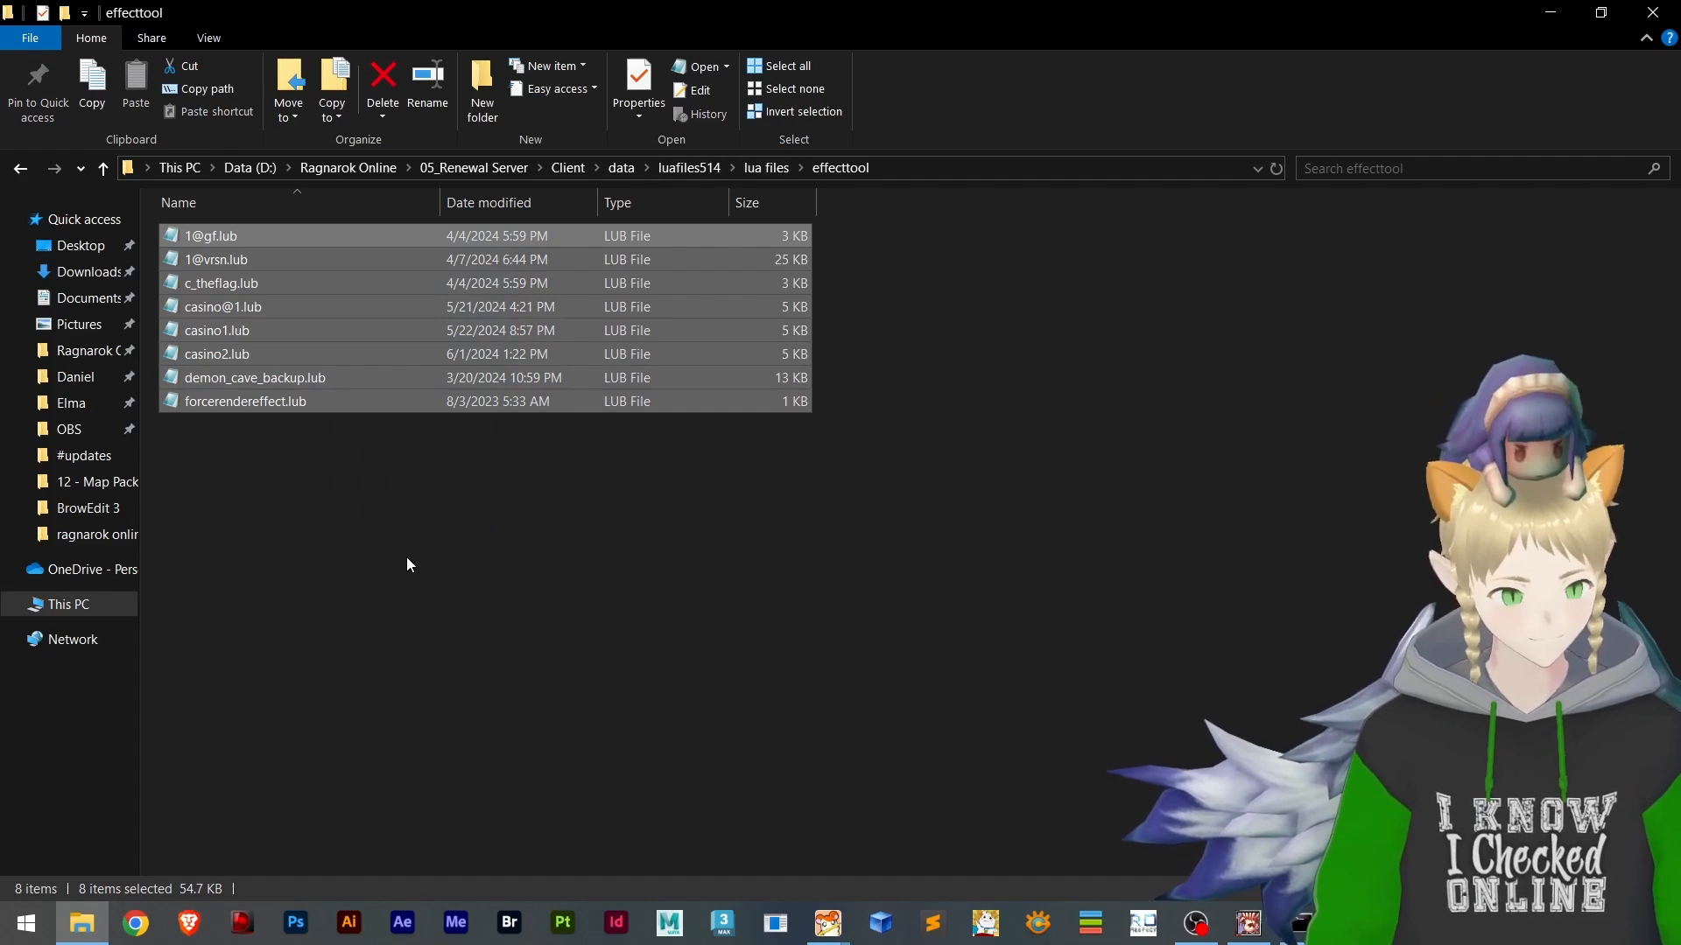
key(Delete)
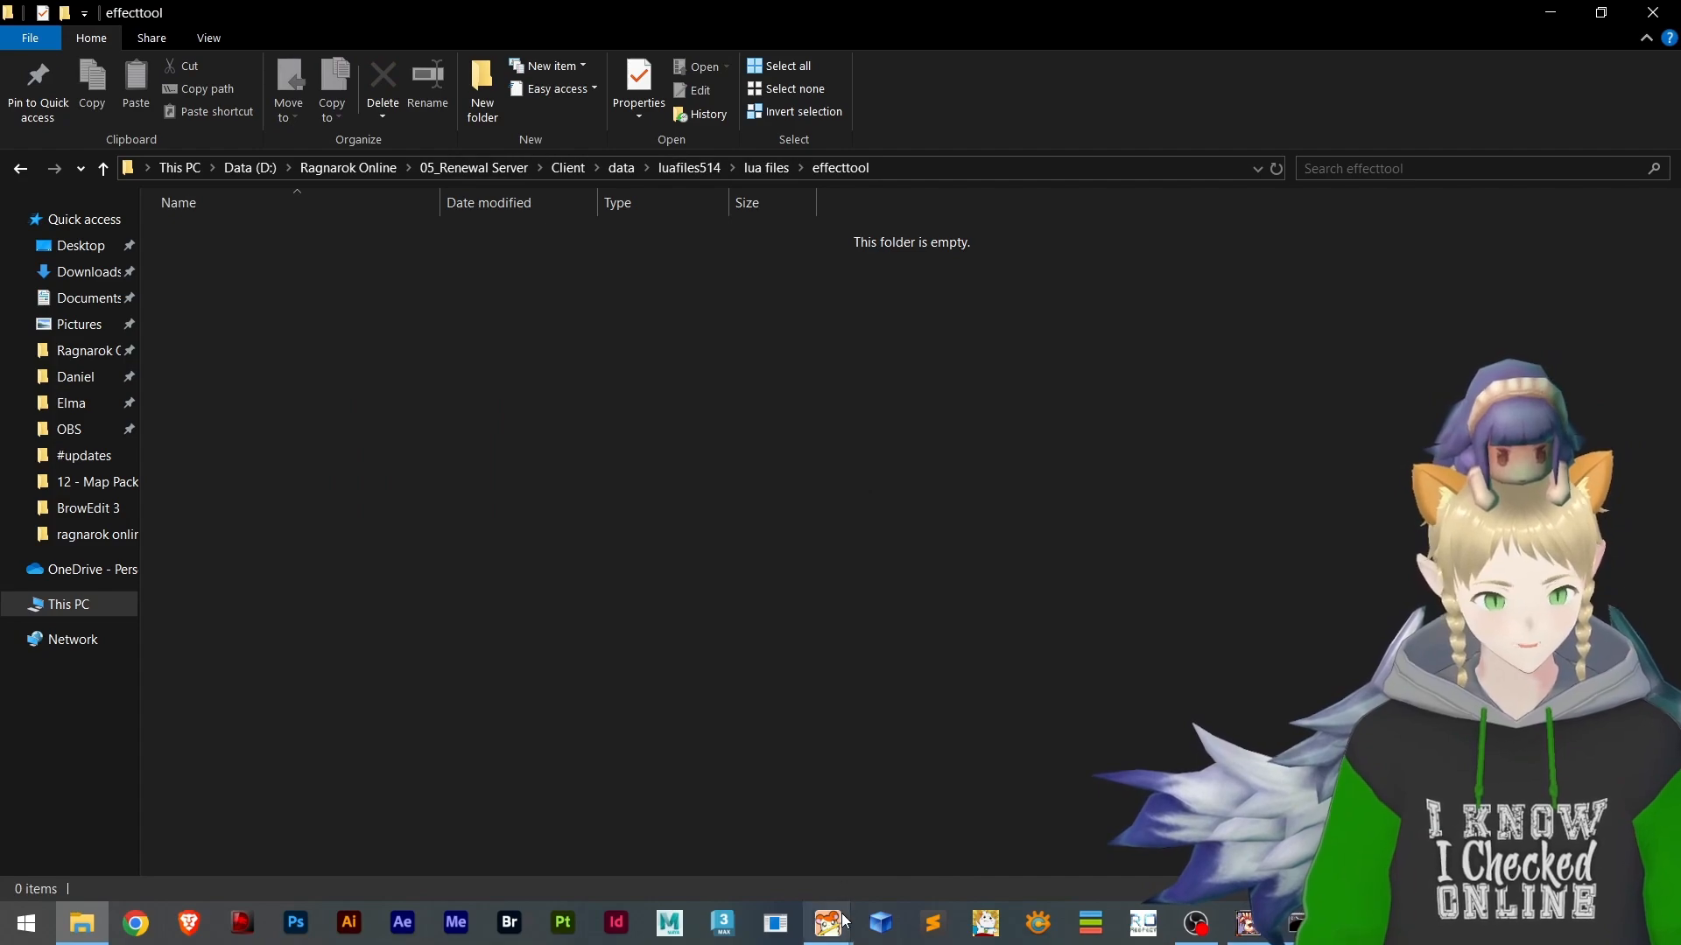
Switch to BrowEdit, show the mag_dun03 map, and examine a light-effect marker on the lava up close
mouse_move(844, 919)
click(962, 827)
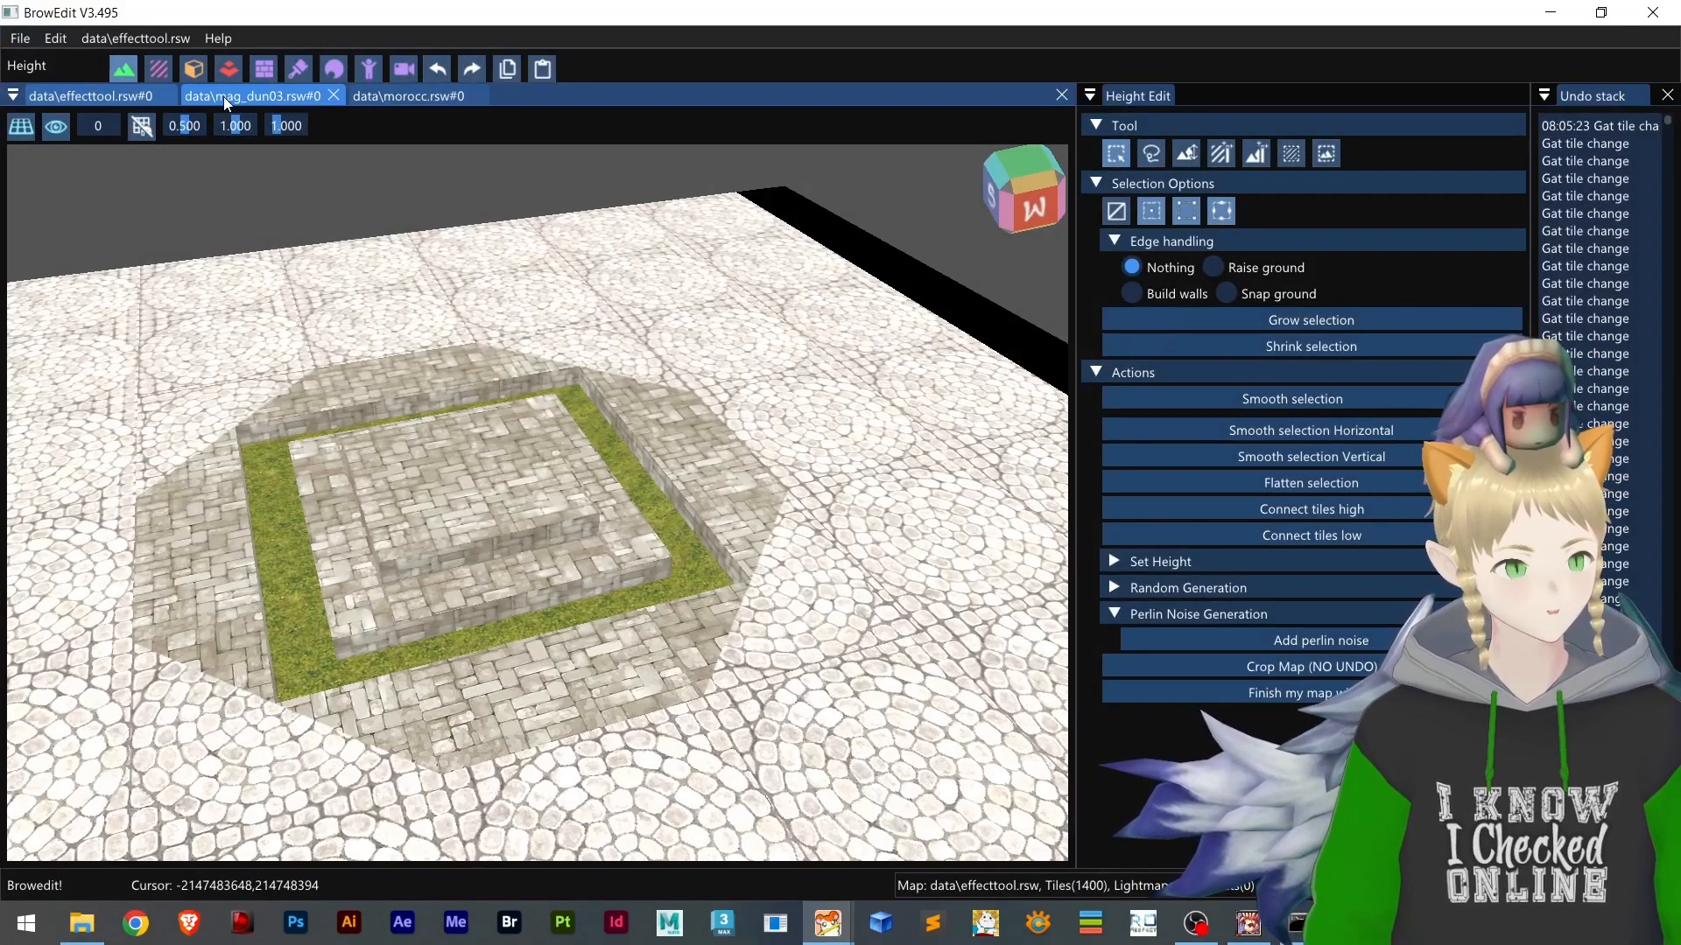
click(223, 97)
right_drag(712, 386, 604, 404)
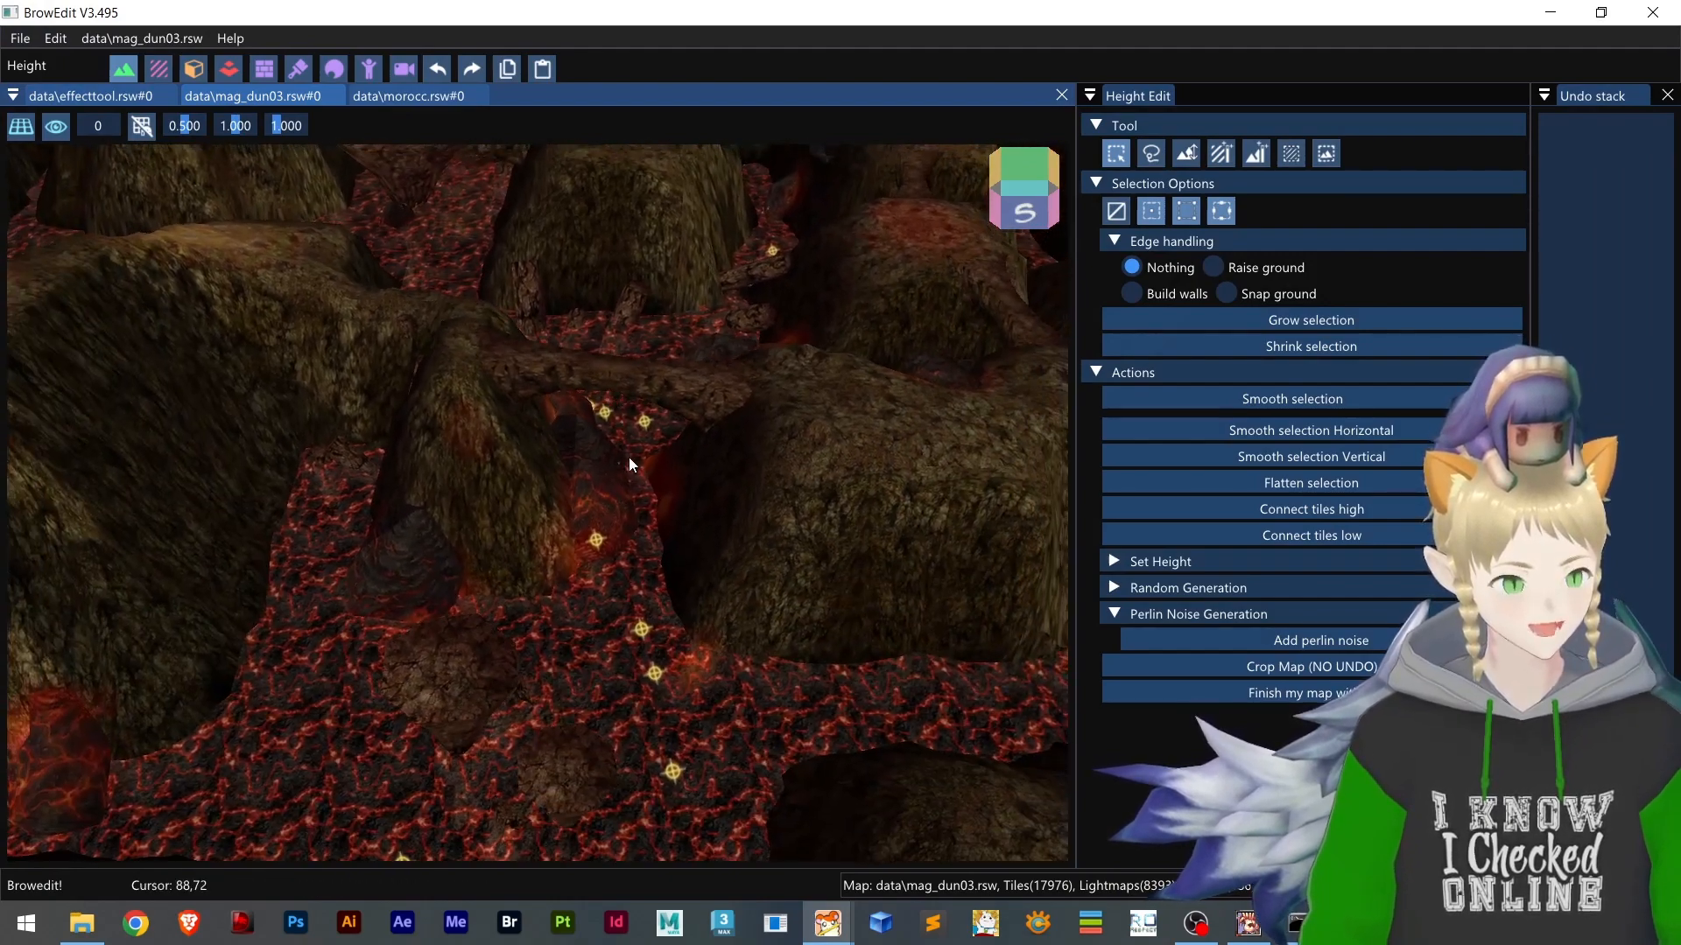
scroll(657, 445, up, 7)
right_drag(771, 418, 695, 451)
scroll(623, 635, up, 5)
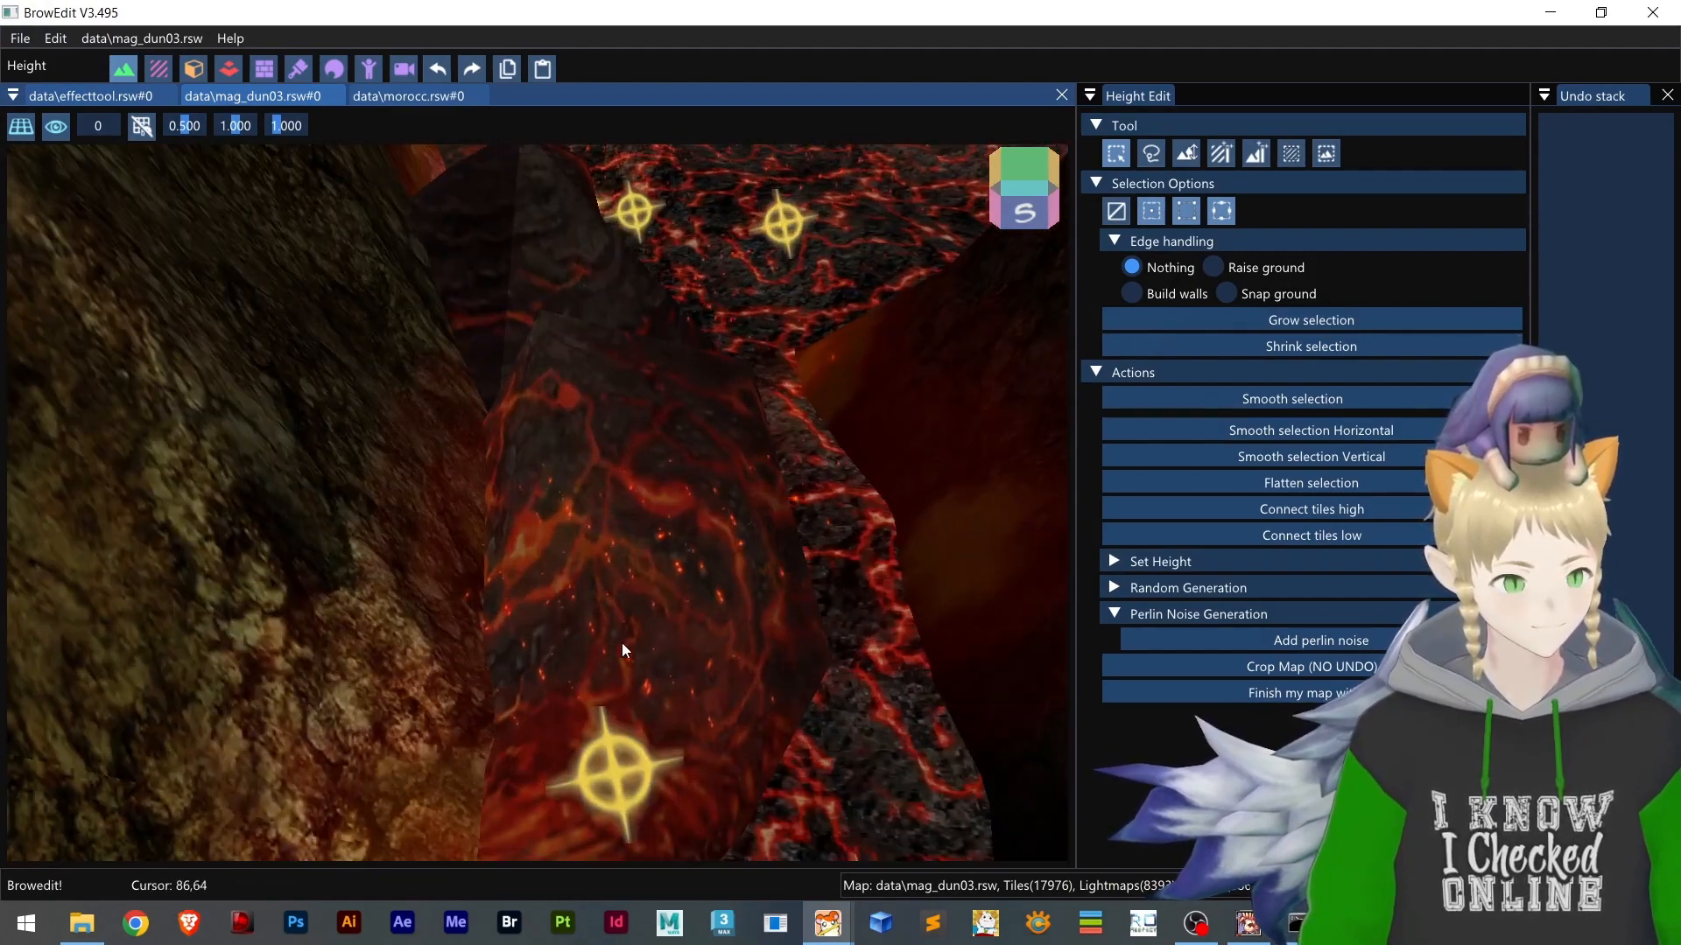
right_drag(622, 644, 585, 588)
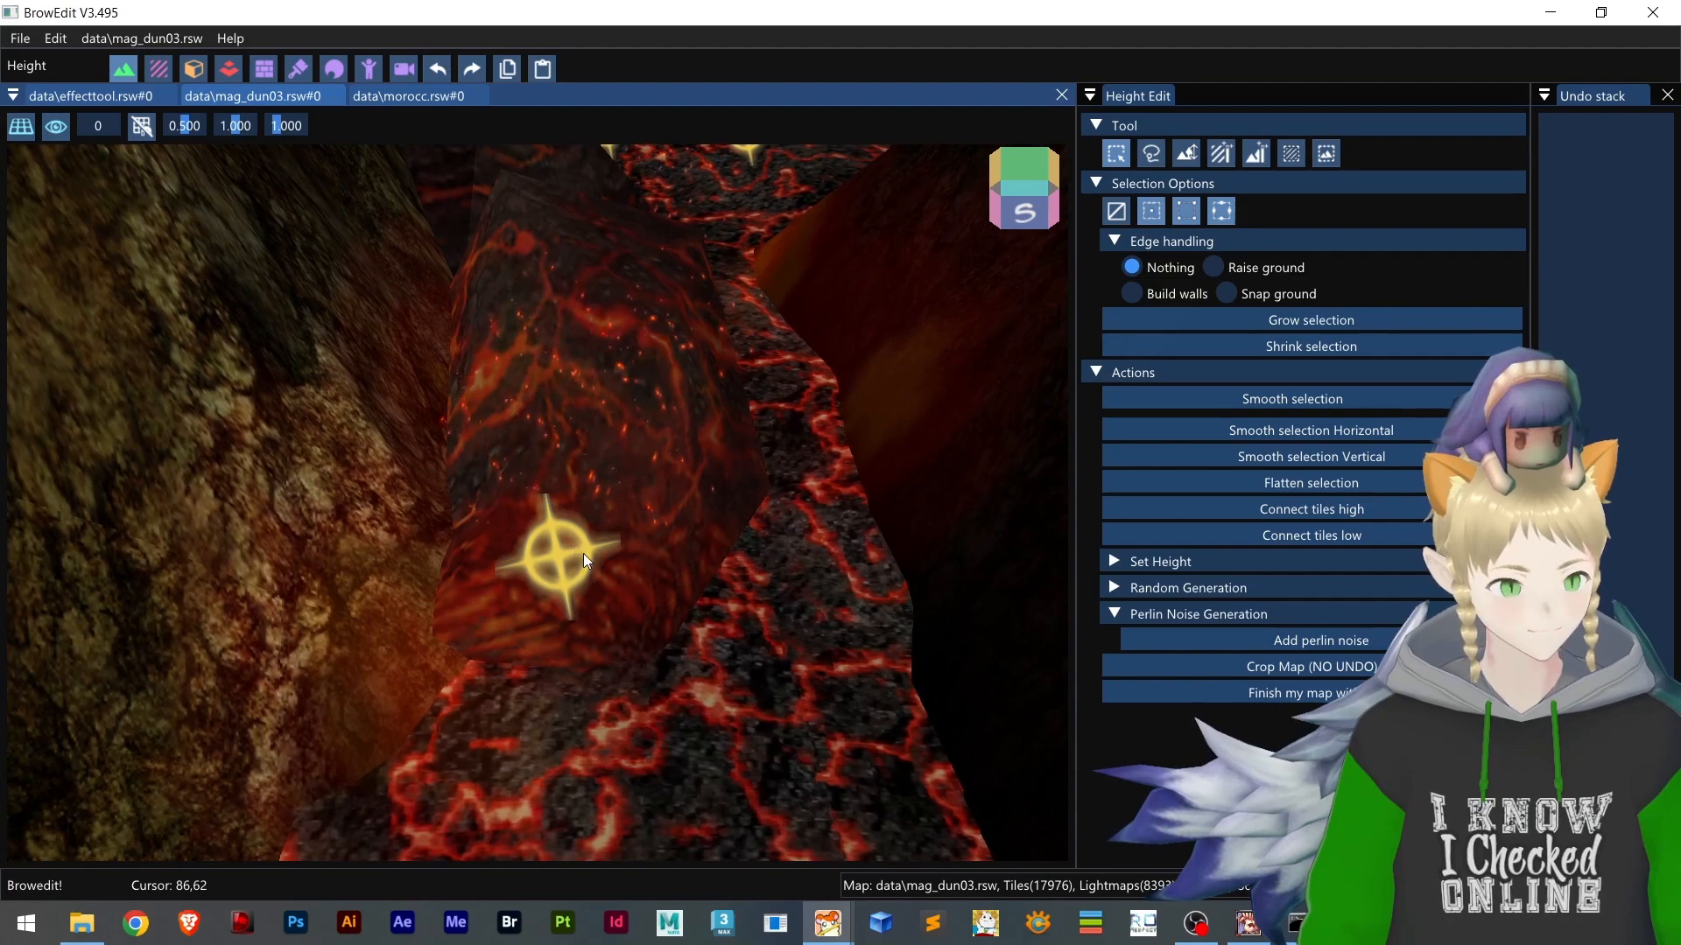
Show the morocc map, examine an effect marker on the sand beside the brick path, and select the ground tiles under it
click(406, 96)
right_drag(653, 480, 623, 387)
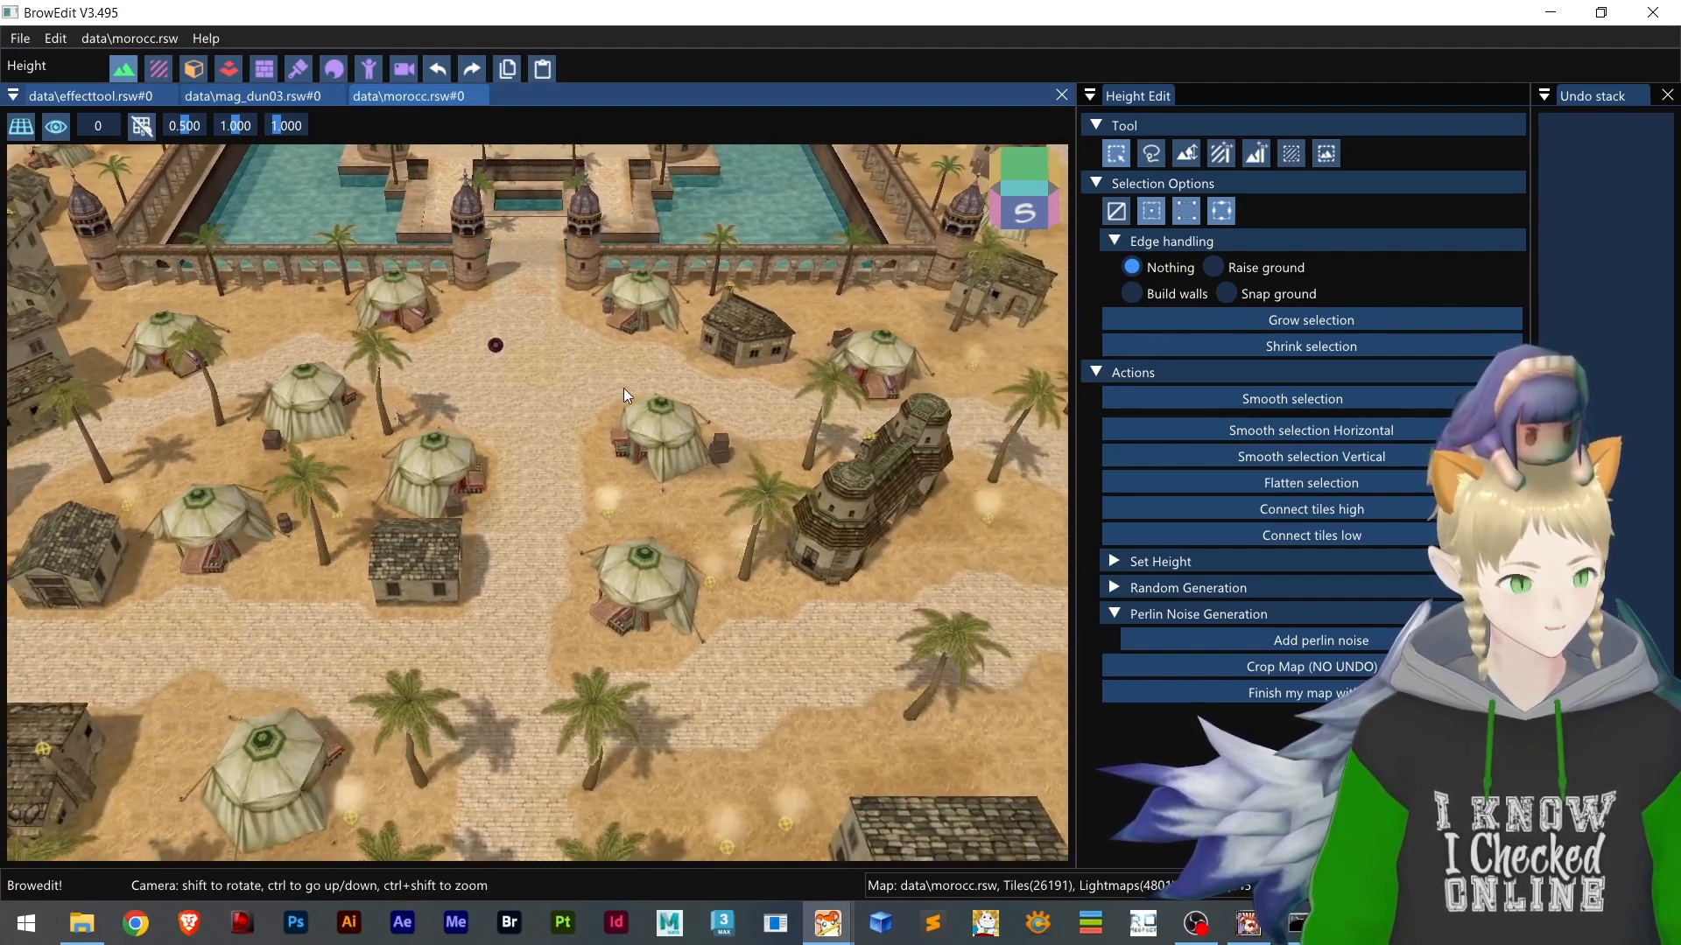
scroll(790, 633, up, 10)
right_drag(789, 633, 686, 621)
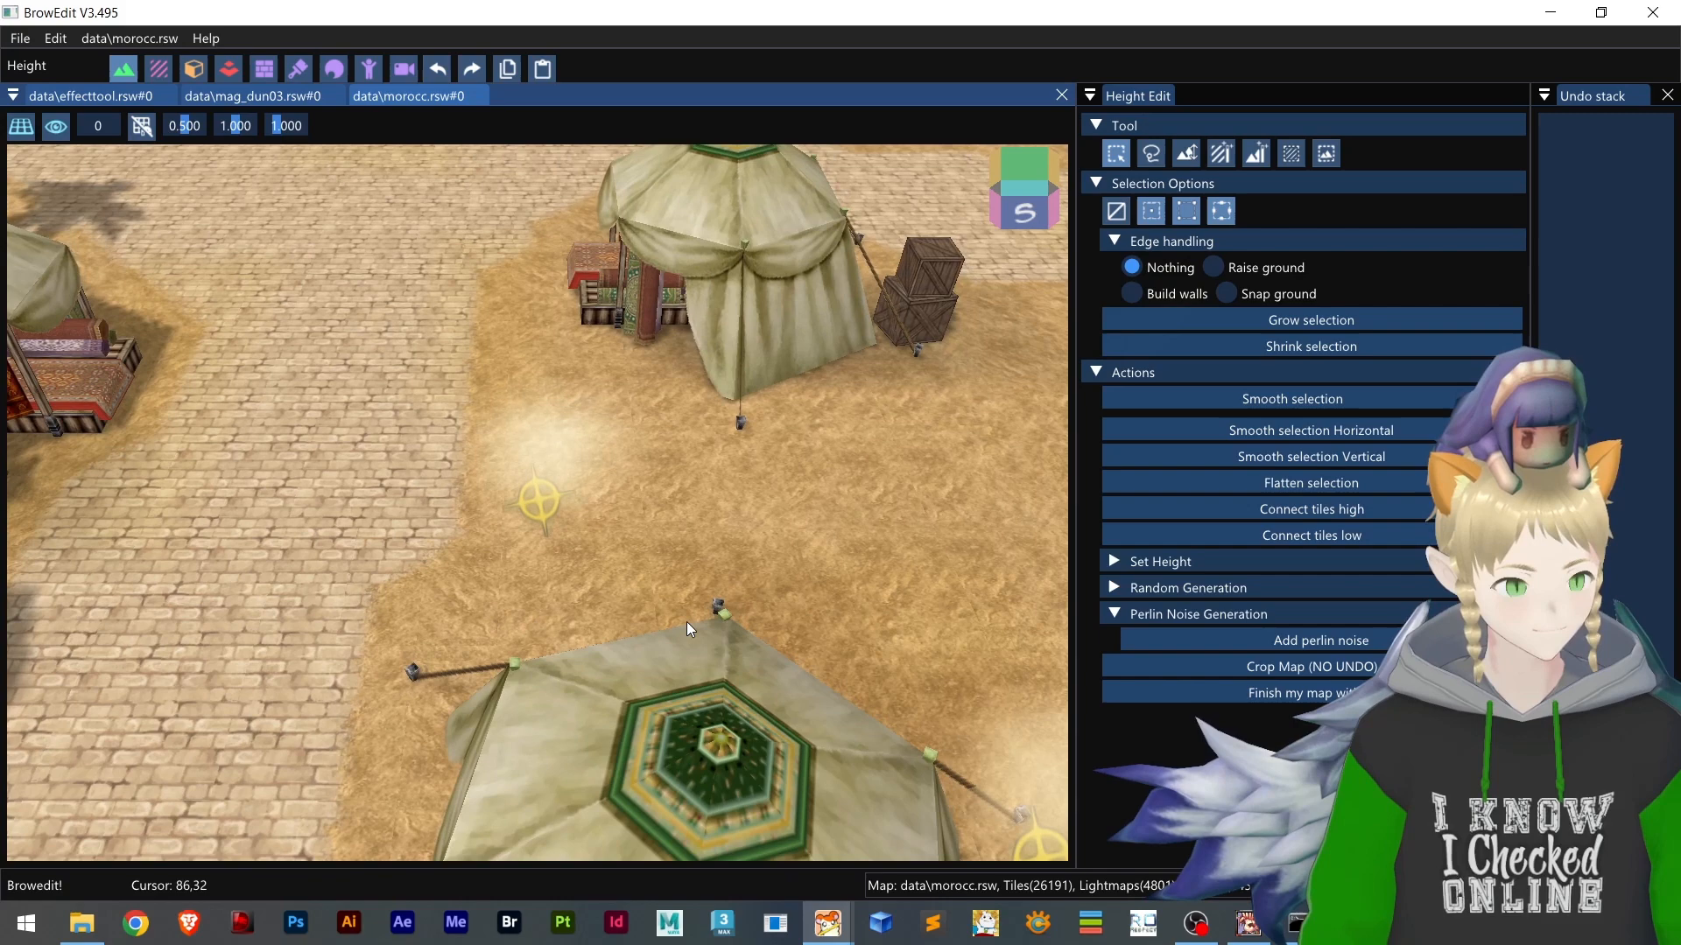
scroll(525, 517, up, 3)
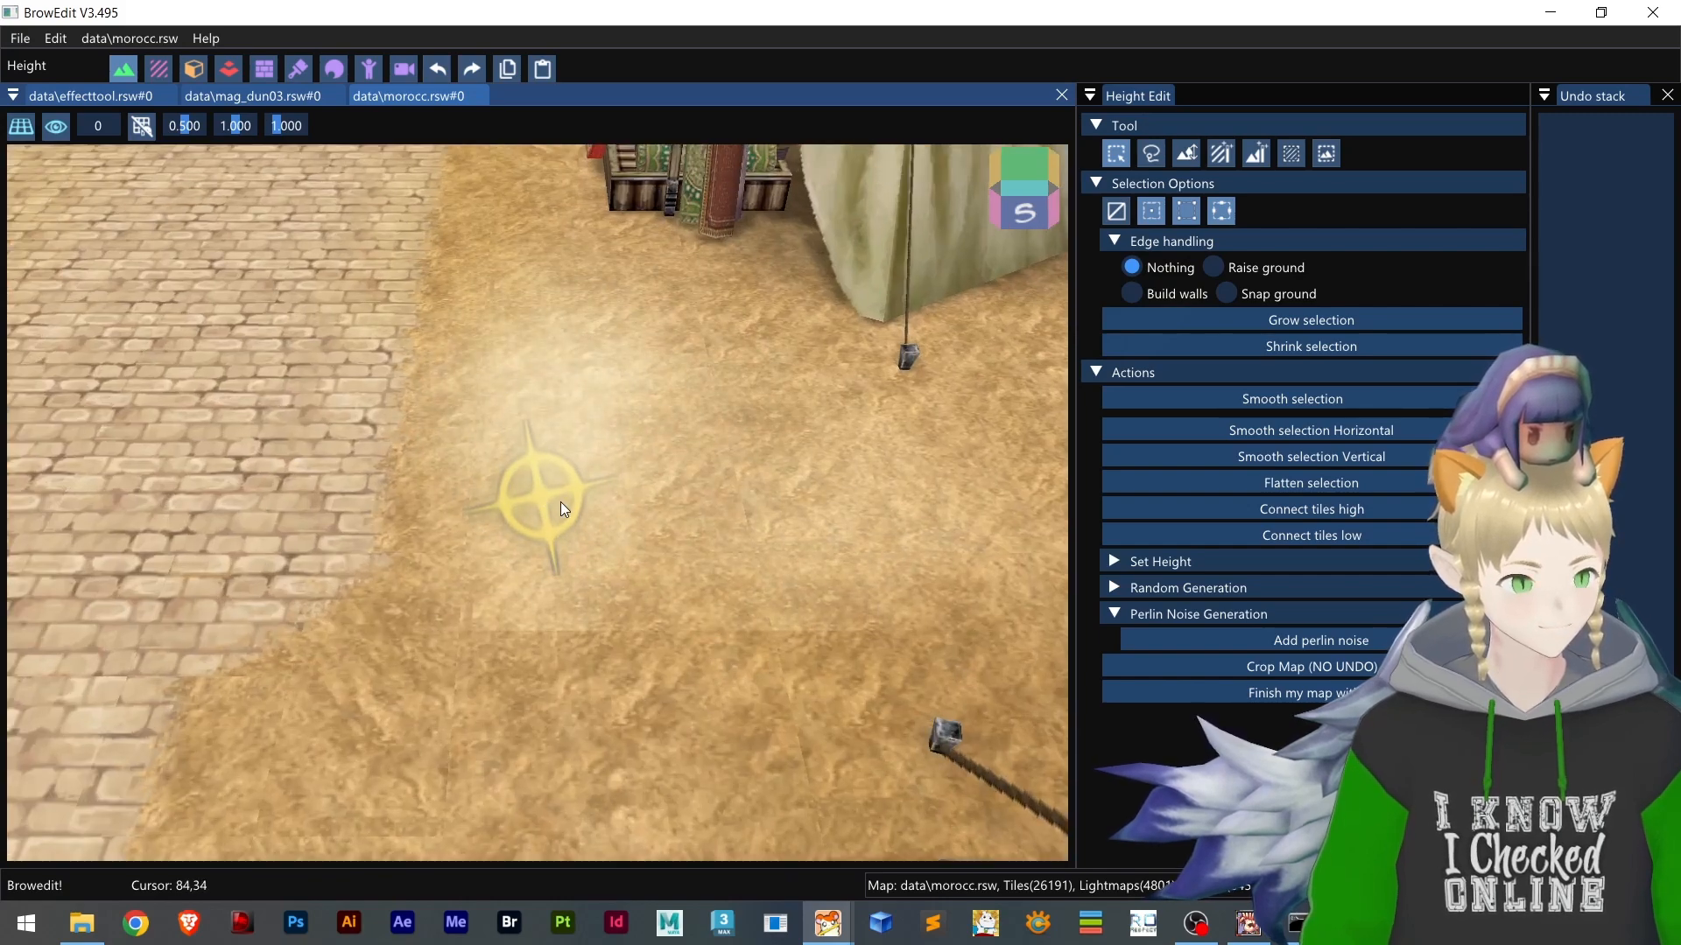
drag(535, 500, 553, 532)
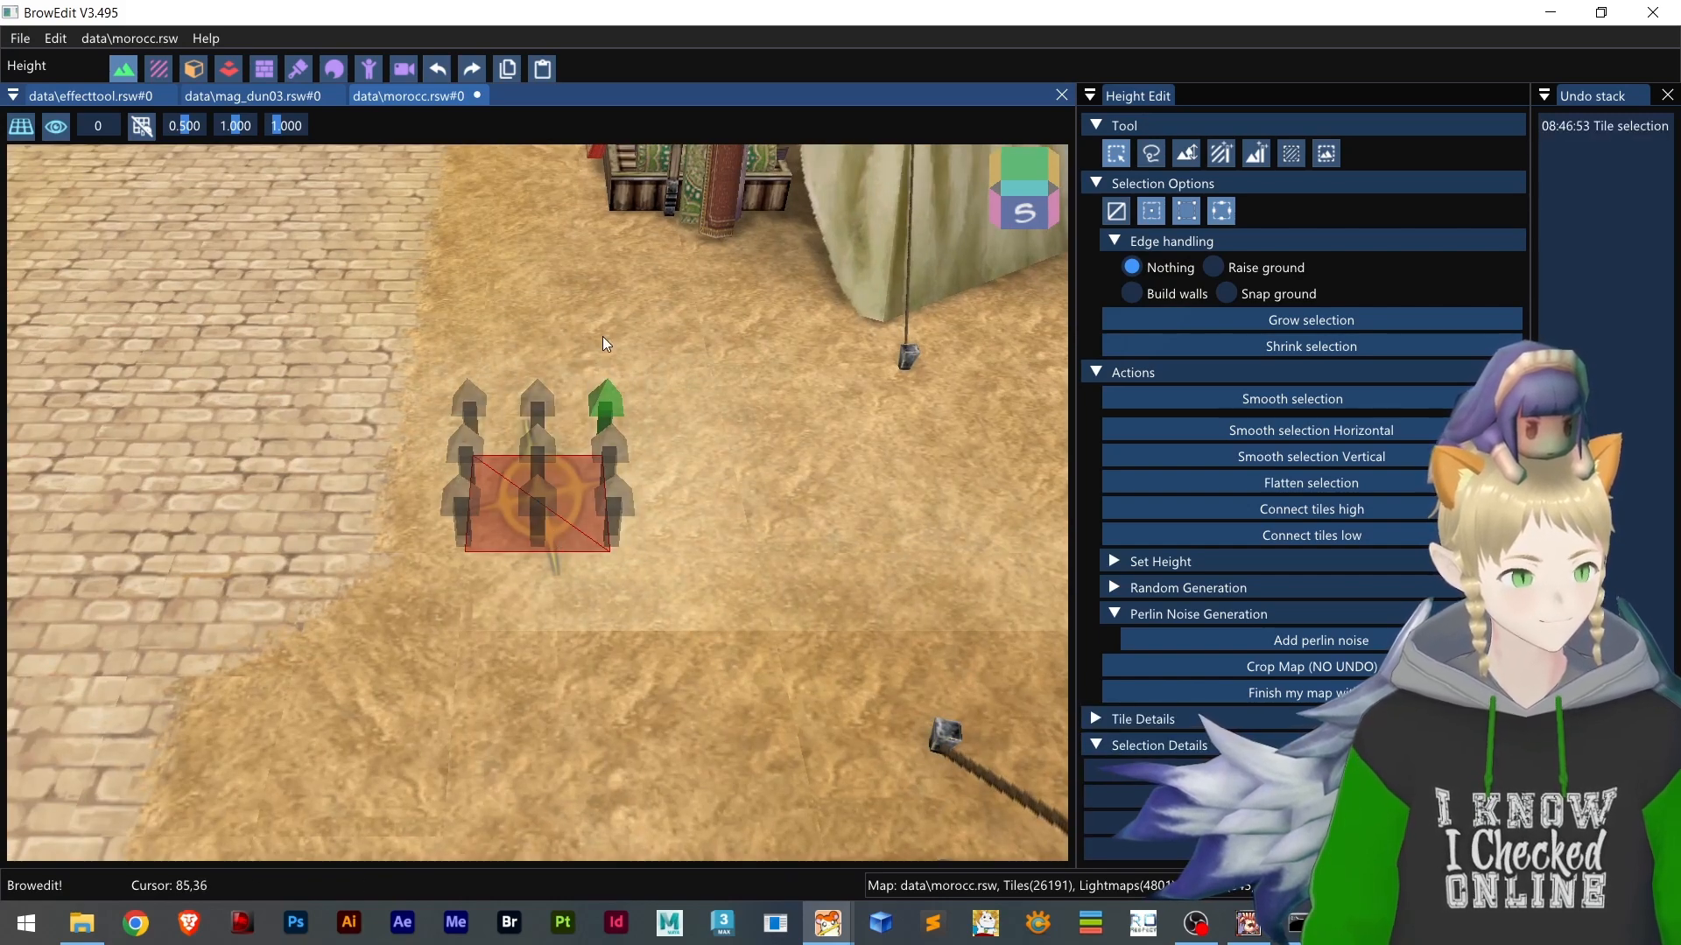
Change to object editing, show the mag_dun03 map, and select the light-effect marker on the lava
drag(603, 336, 704, 372)
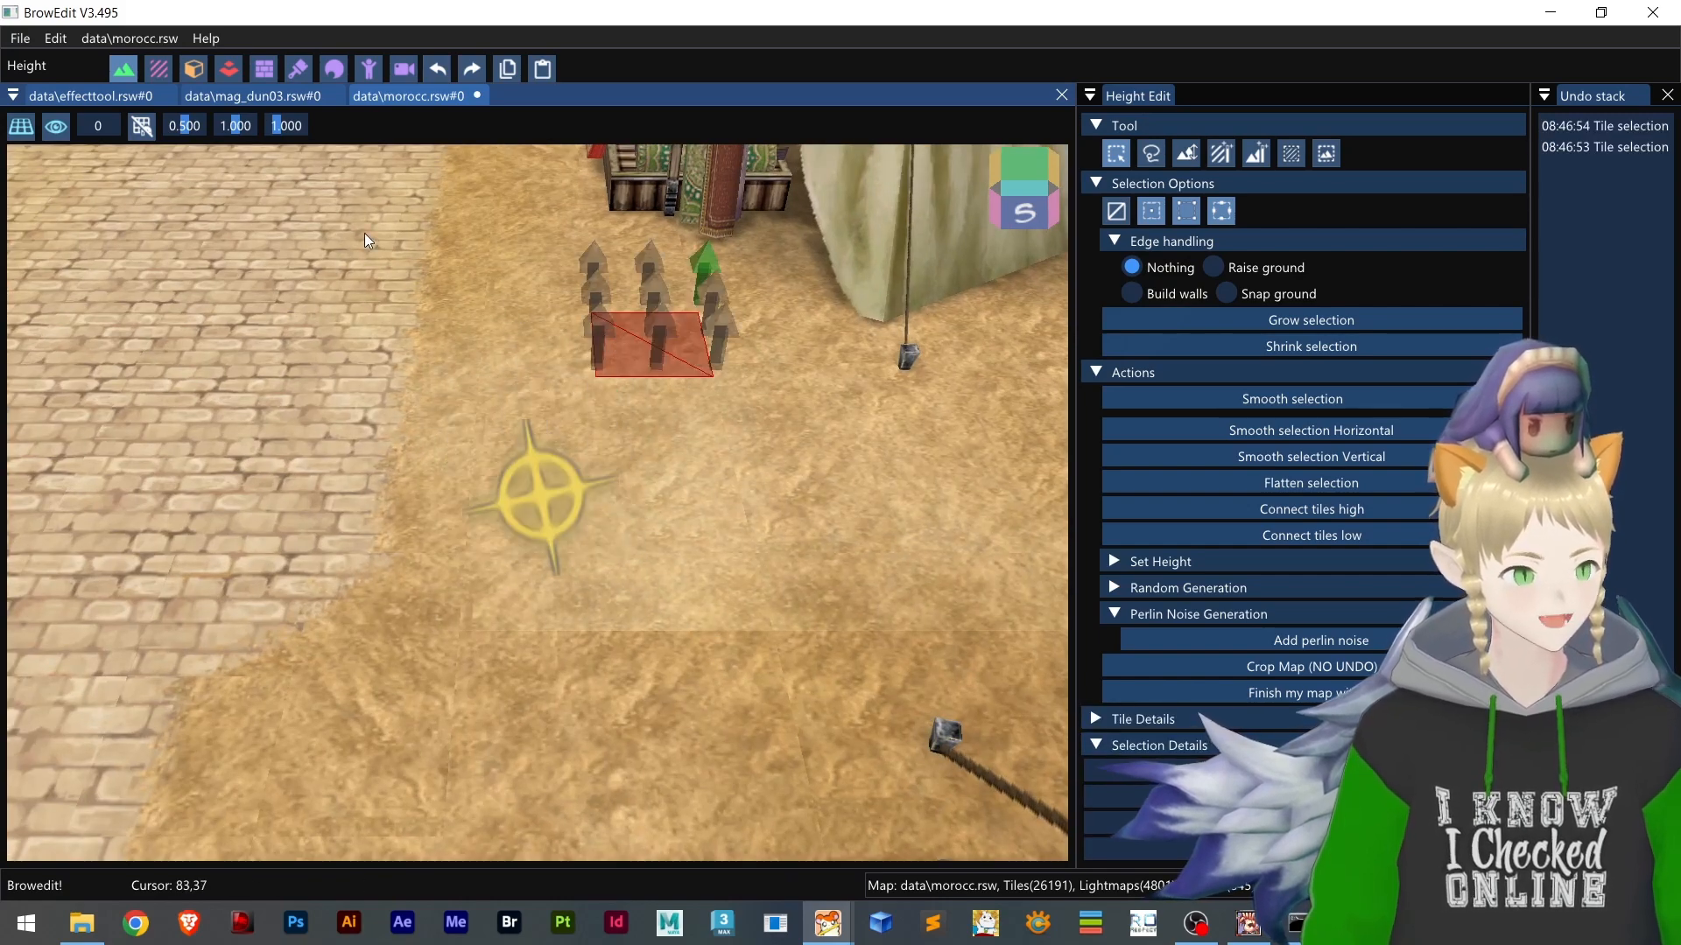
click(194, 69)
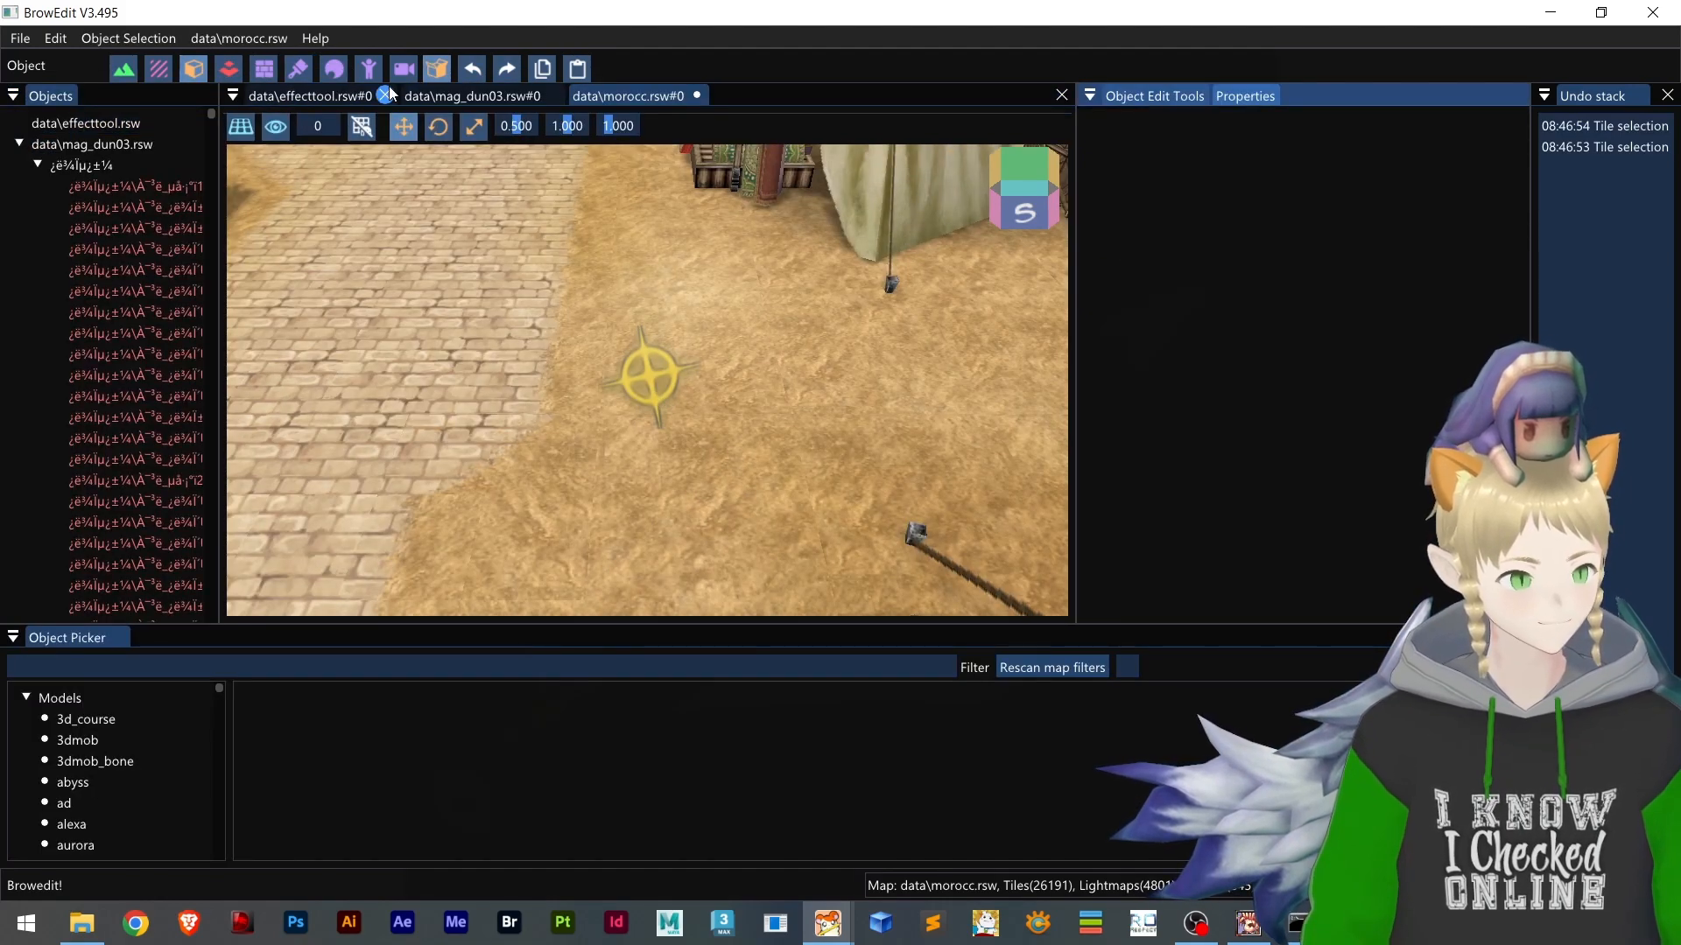
click(490, 97)
middle_drag(687, 527, 681, 385)
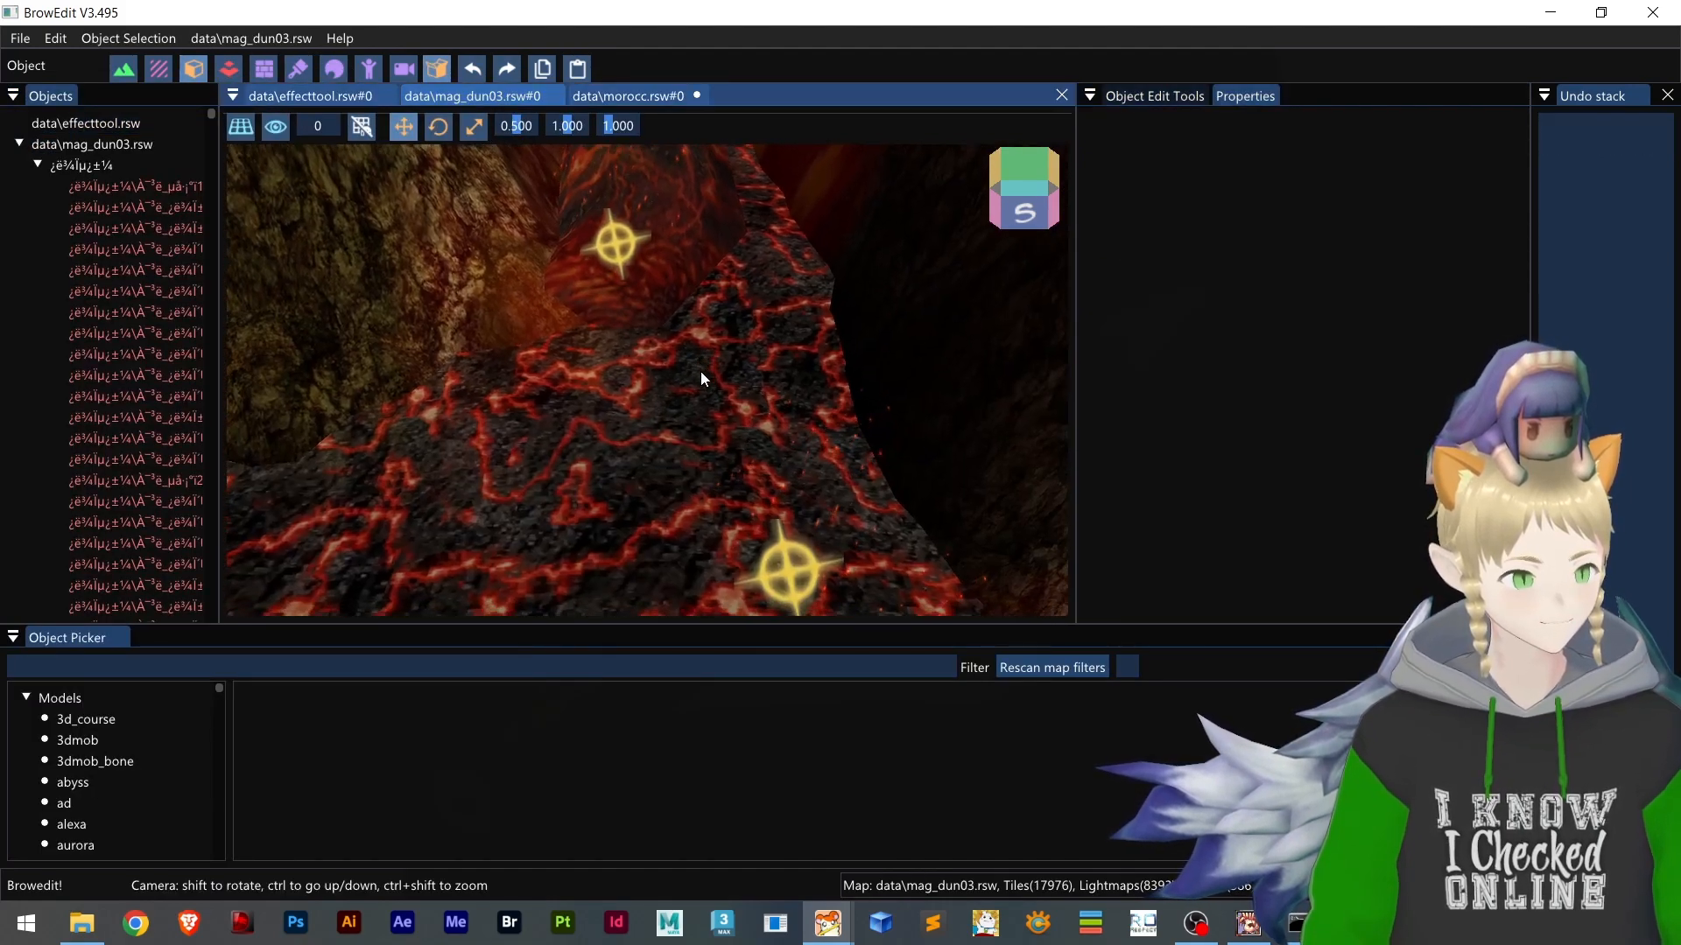
click(663, 400)
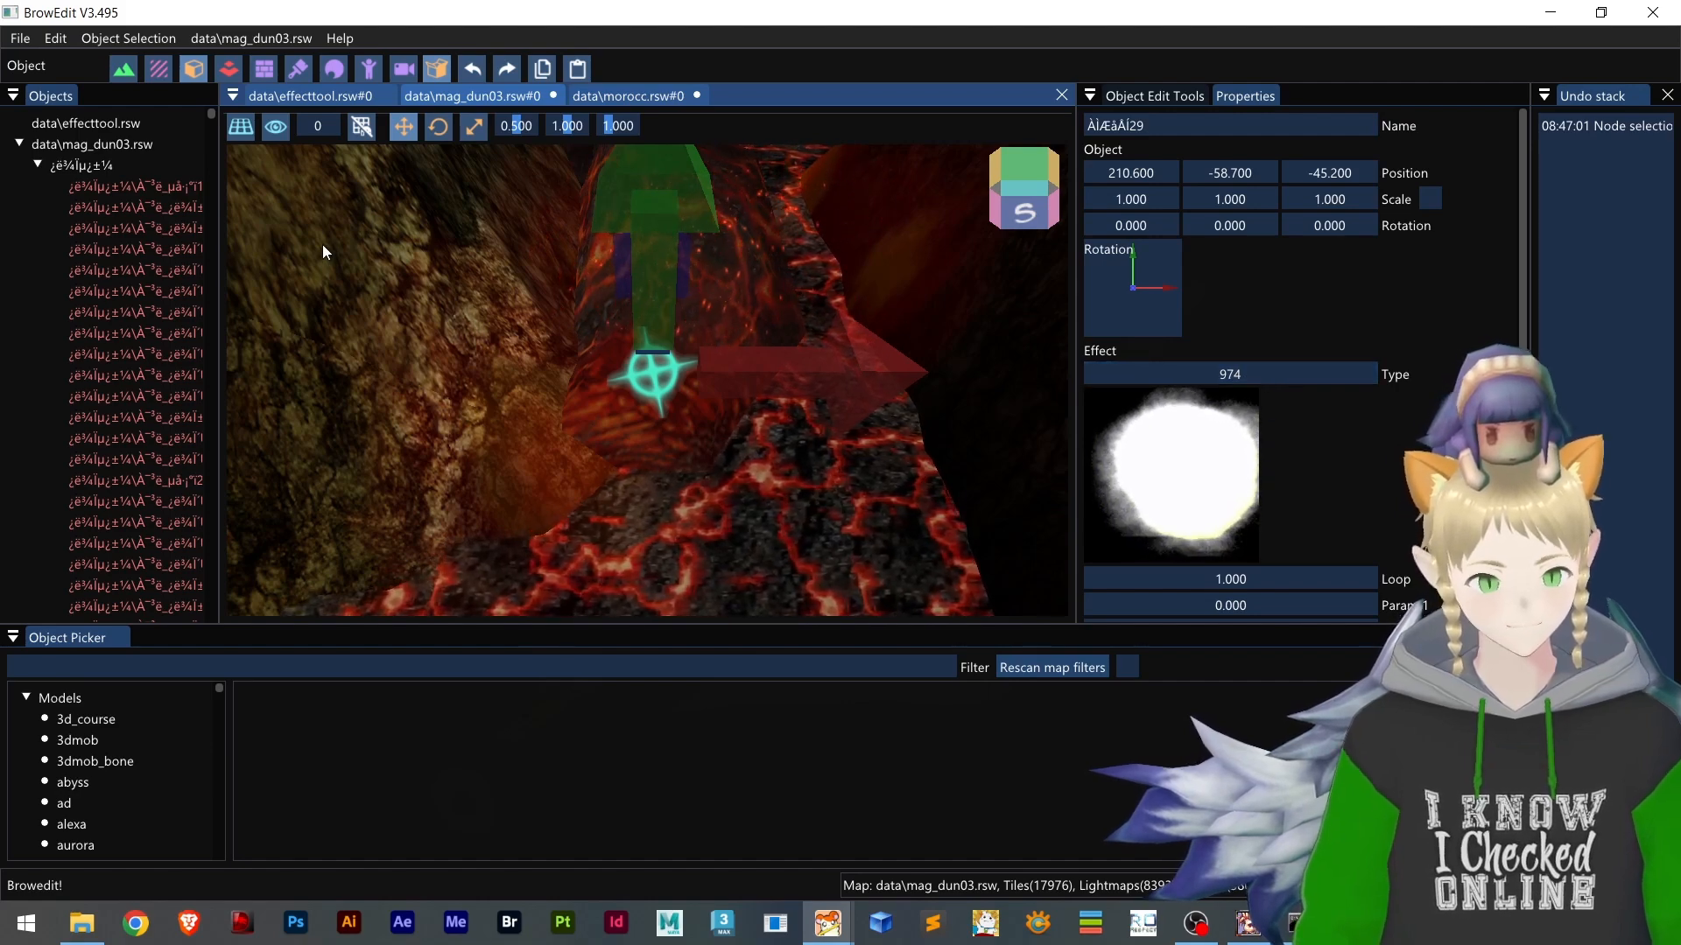
Show the effecttool map and list the Effects category for placing objects
click(313, 94)
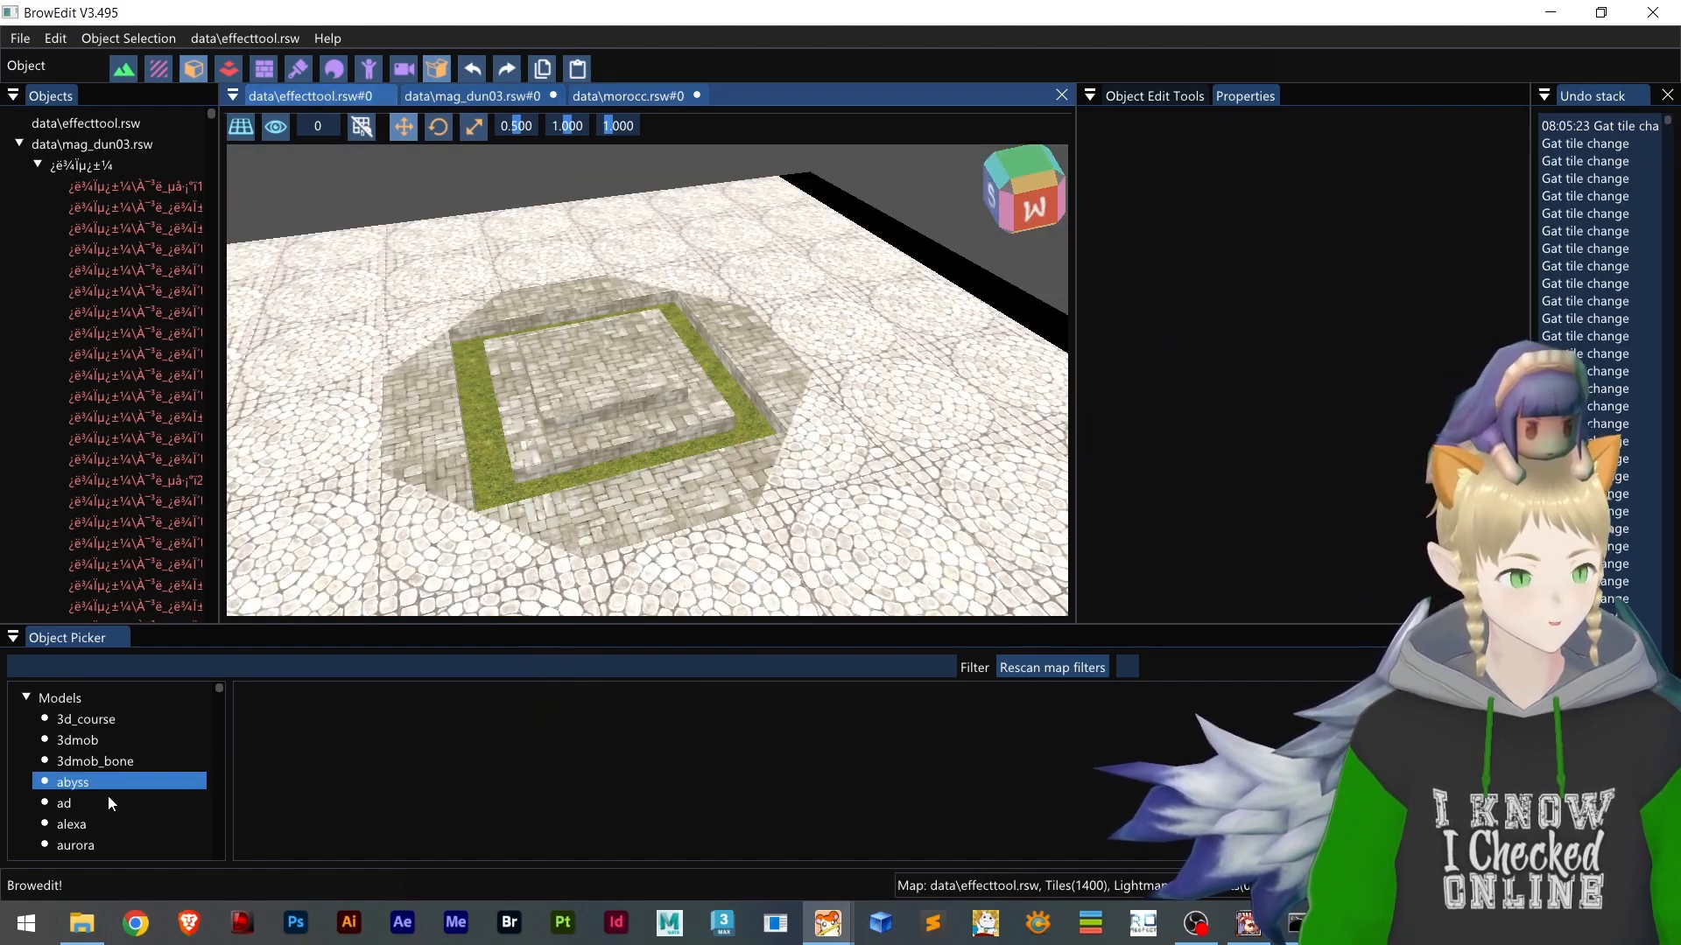
scroll(127, 793, down, 5)
scroll(128, 779, up, 5)
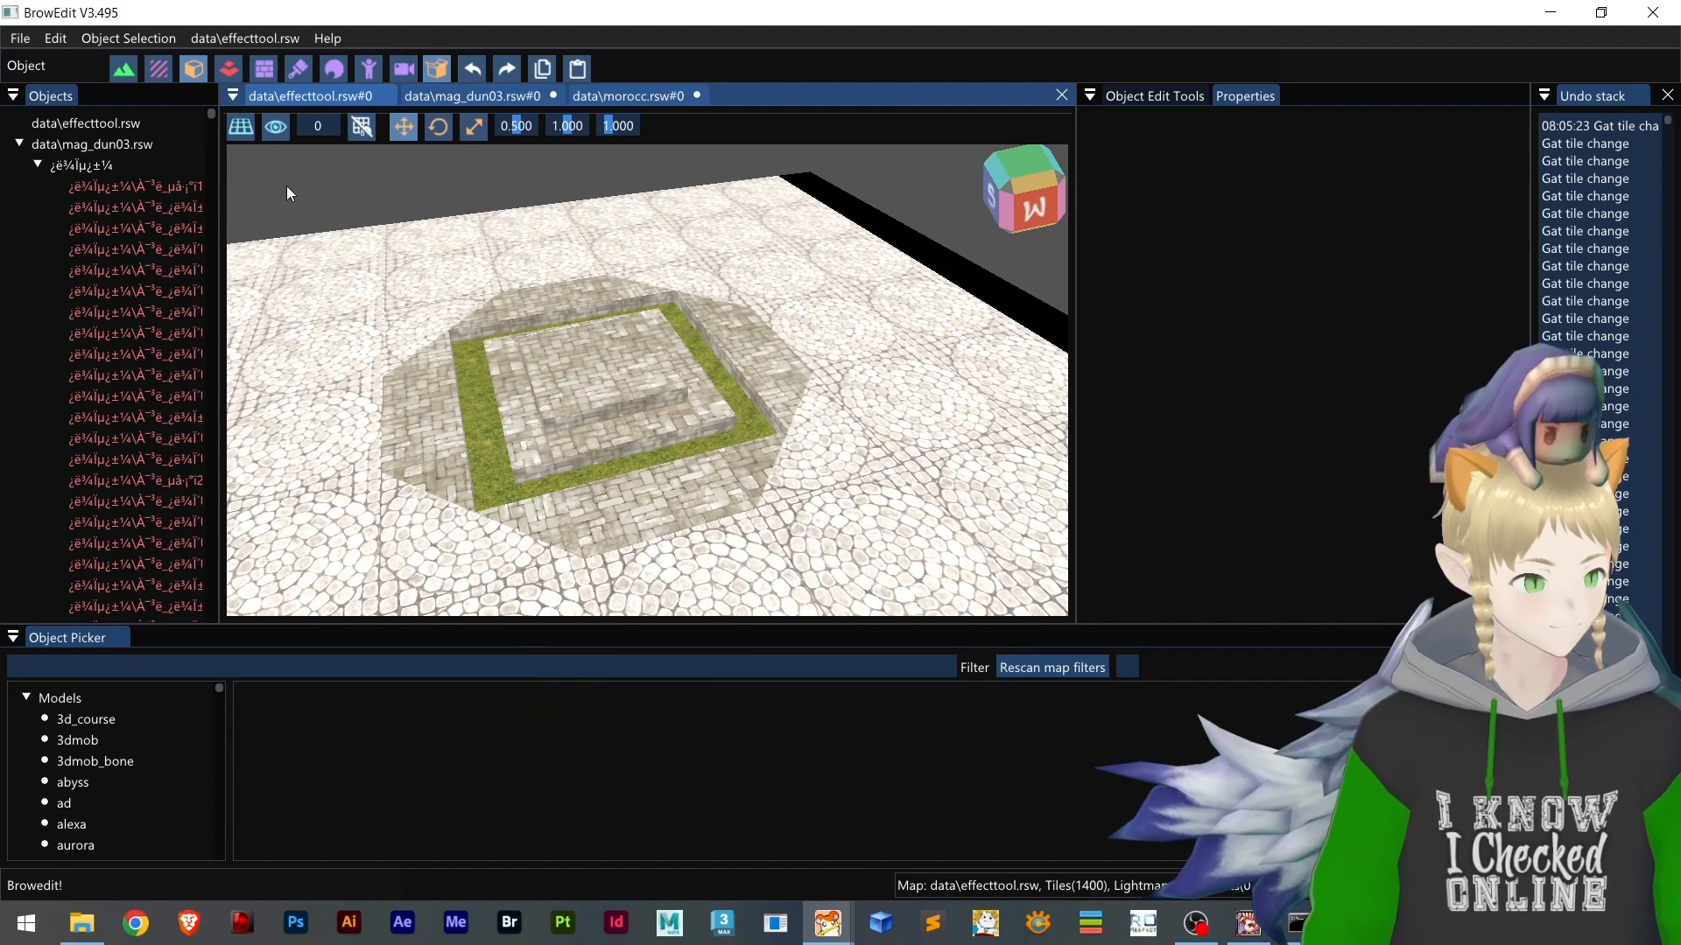
scroll(144, 781, down, 20)
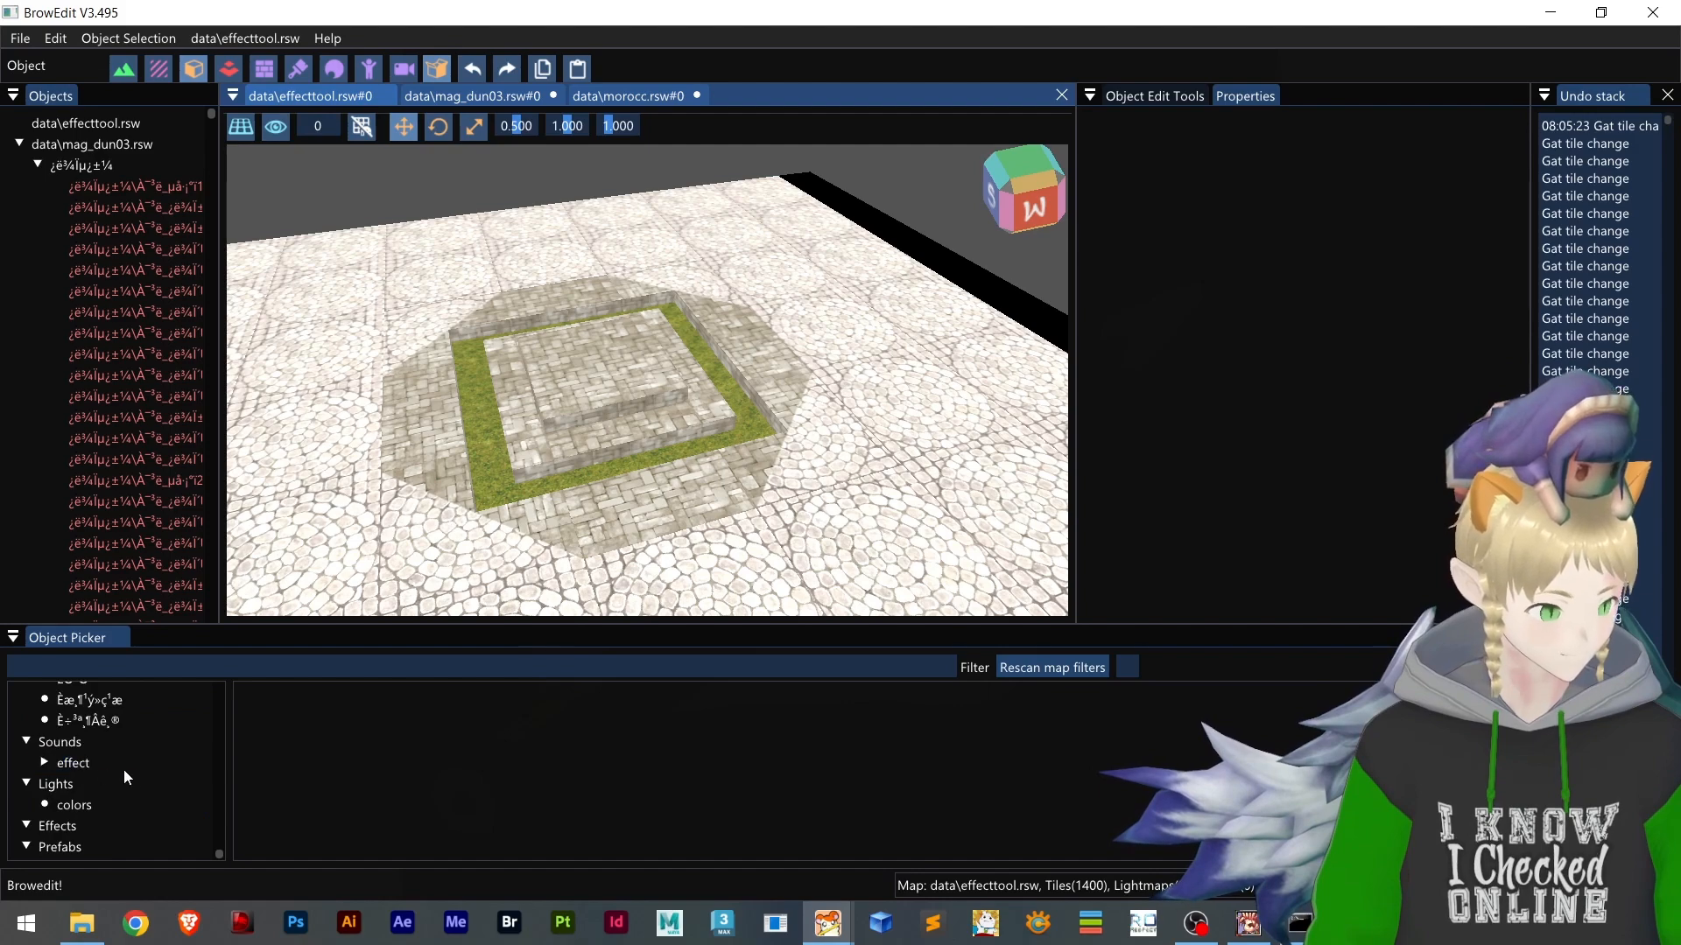
click(119, 825)
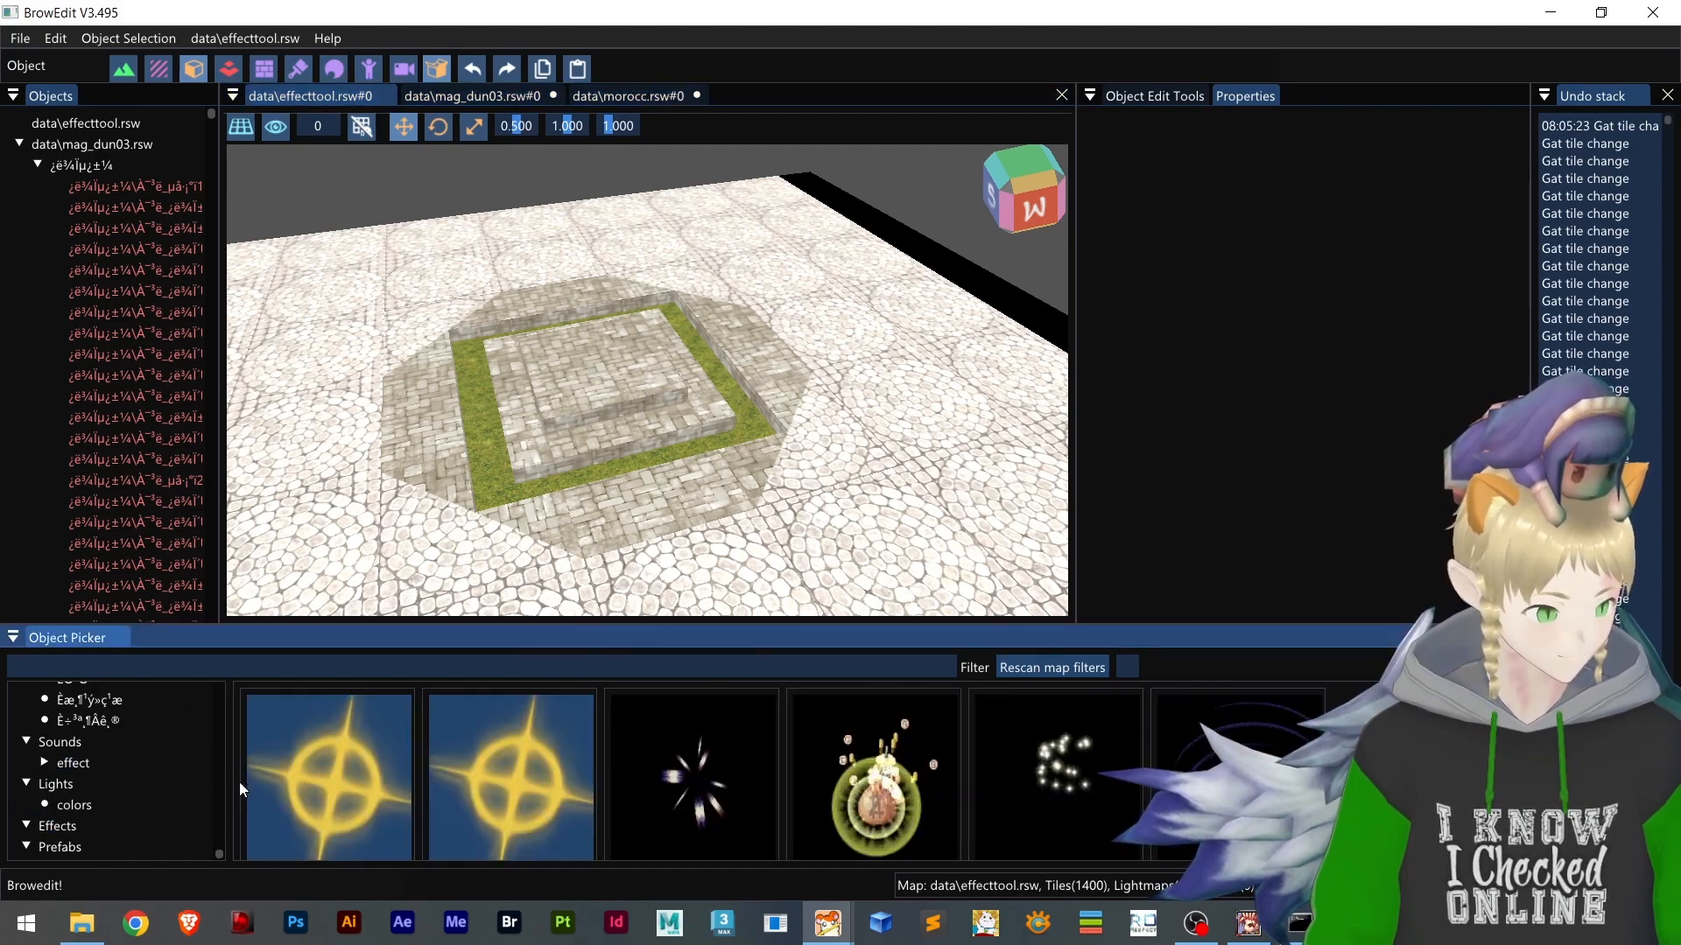
Browse the previews and names of the available map effects
scroll(876, 774, down, 1)
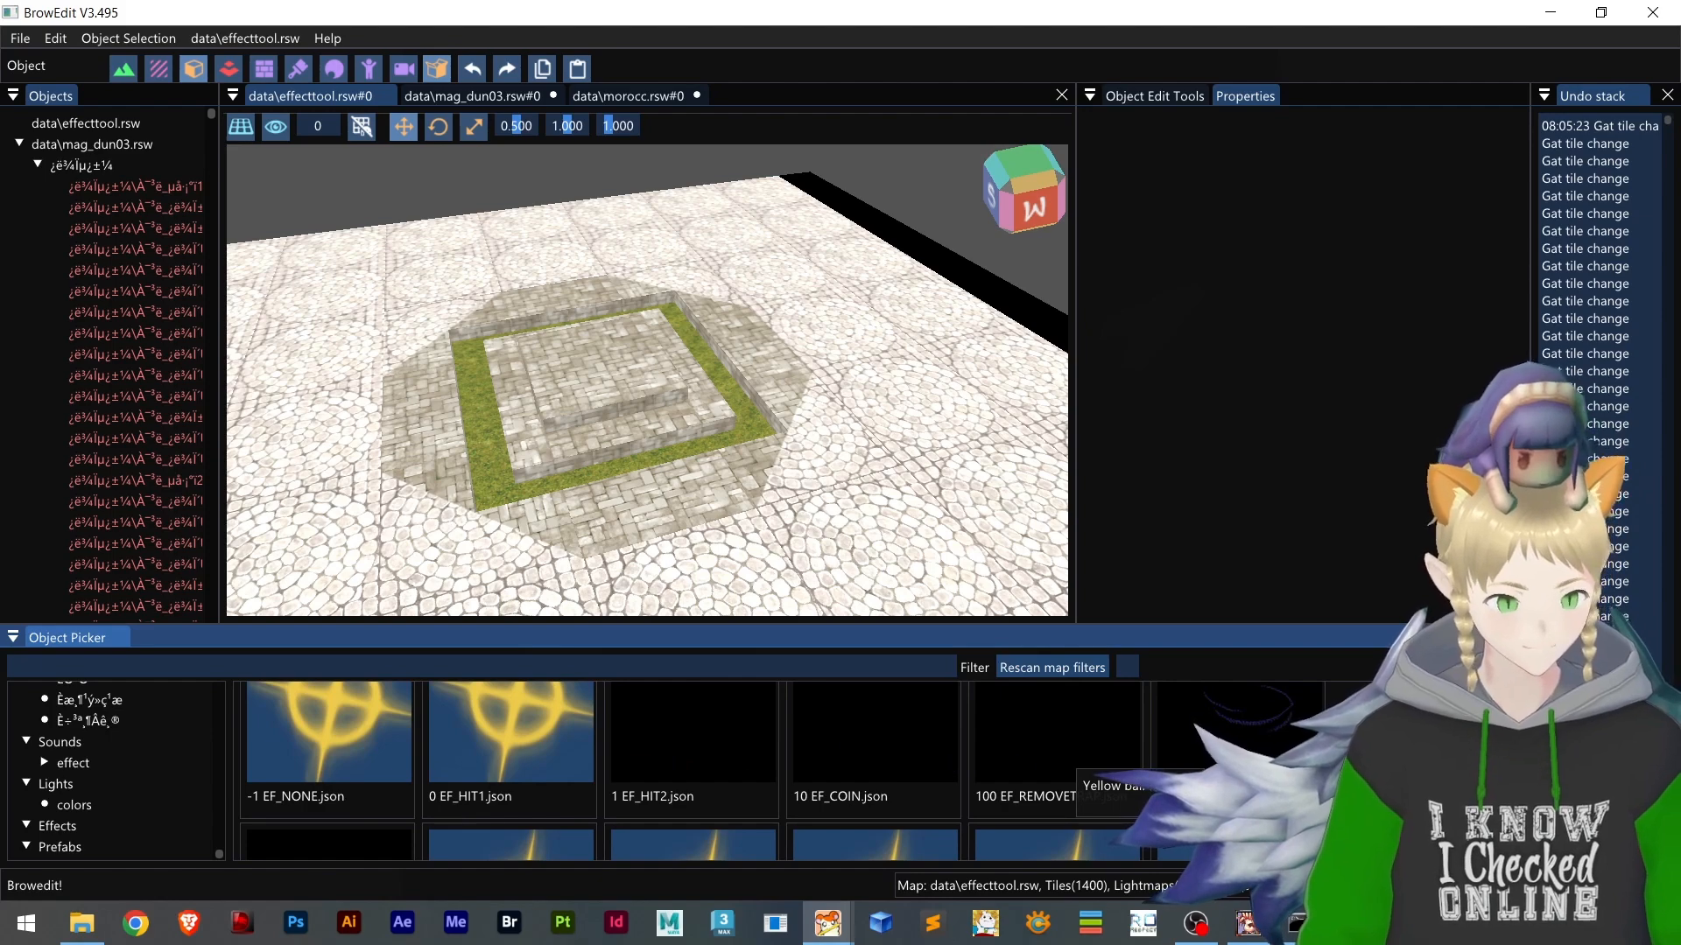
scroll(1090, 764, down, 2)
scroll(1085, 770, down, 1)
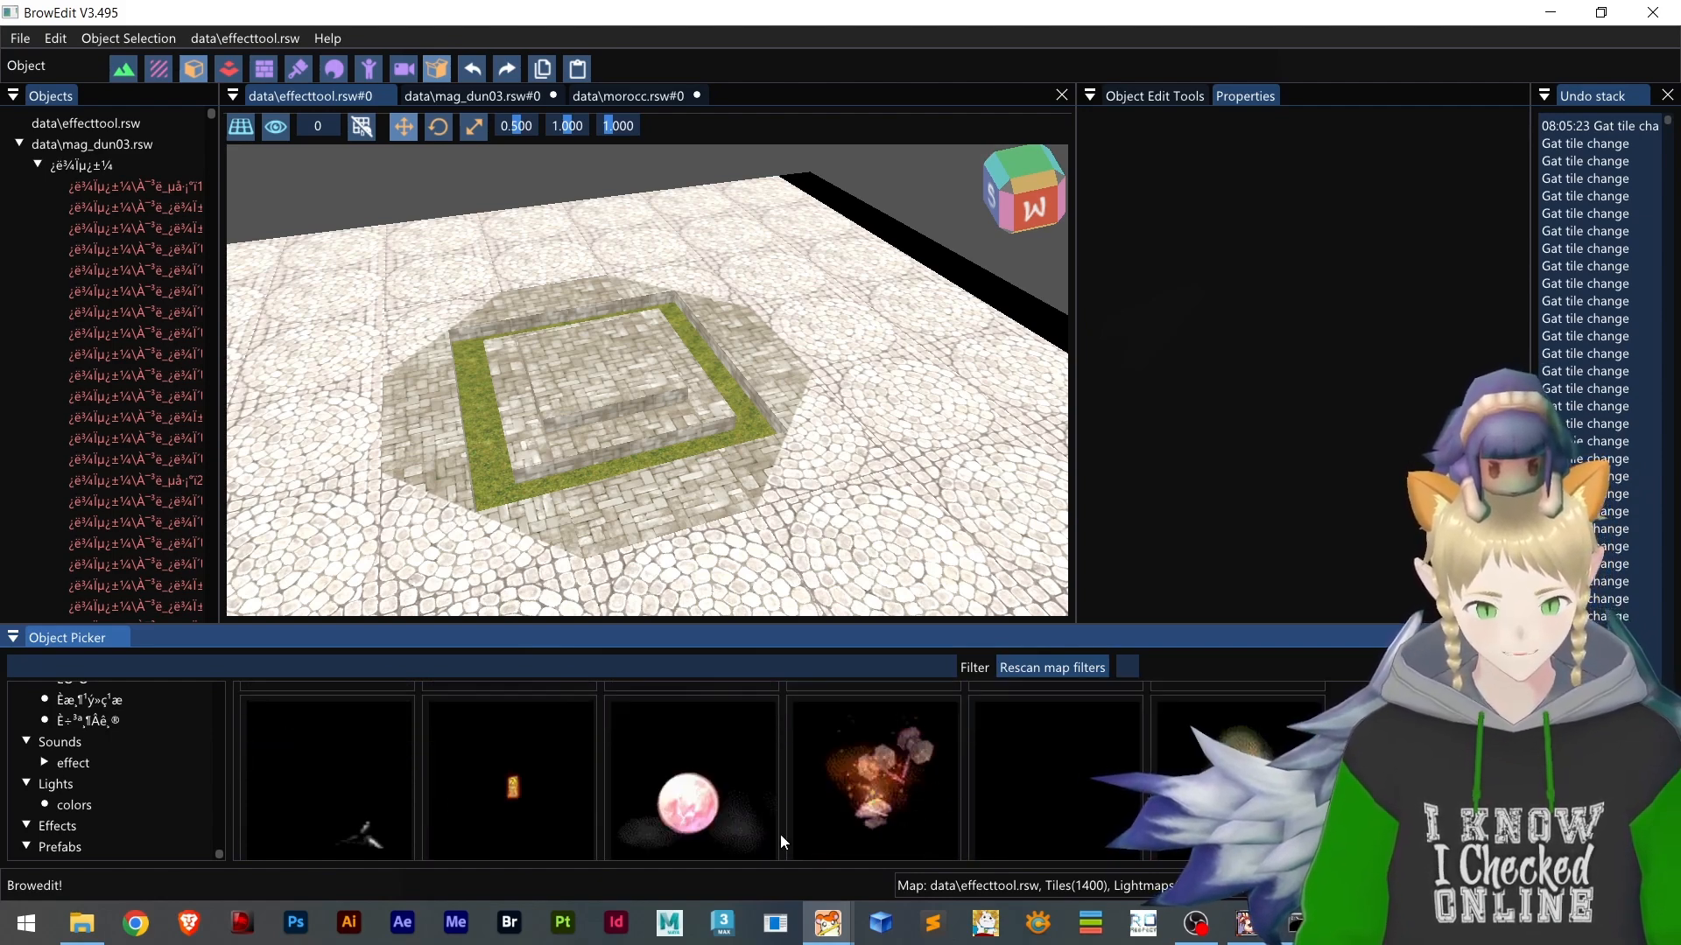
scroll(782, 842, down, 1)
scroll(875, 780, down, 2)
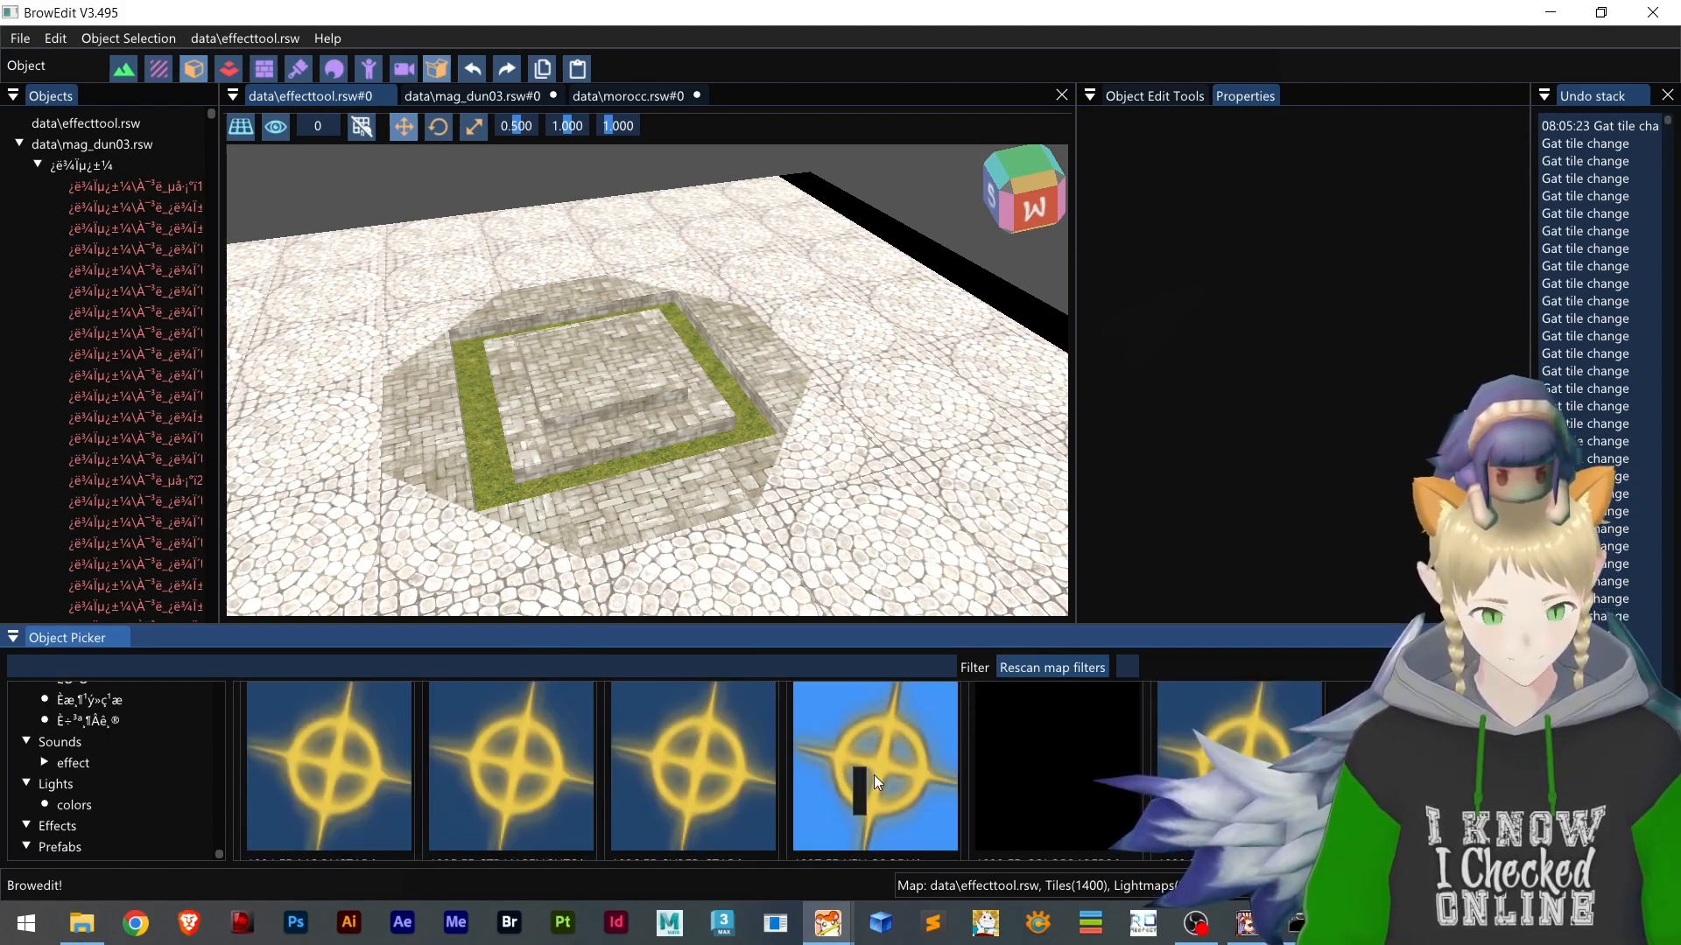
scroll(585, 720, down, 1)
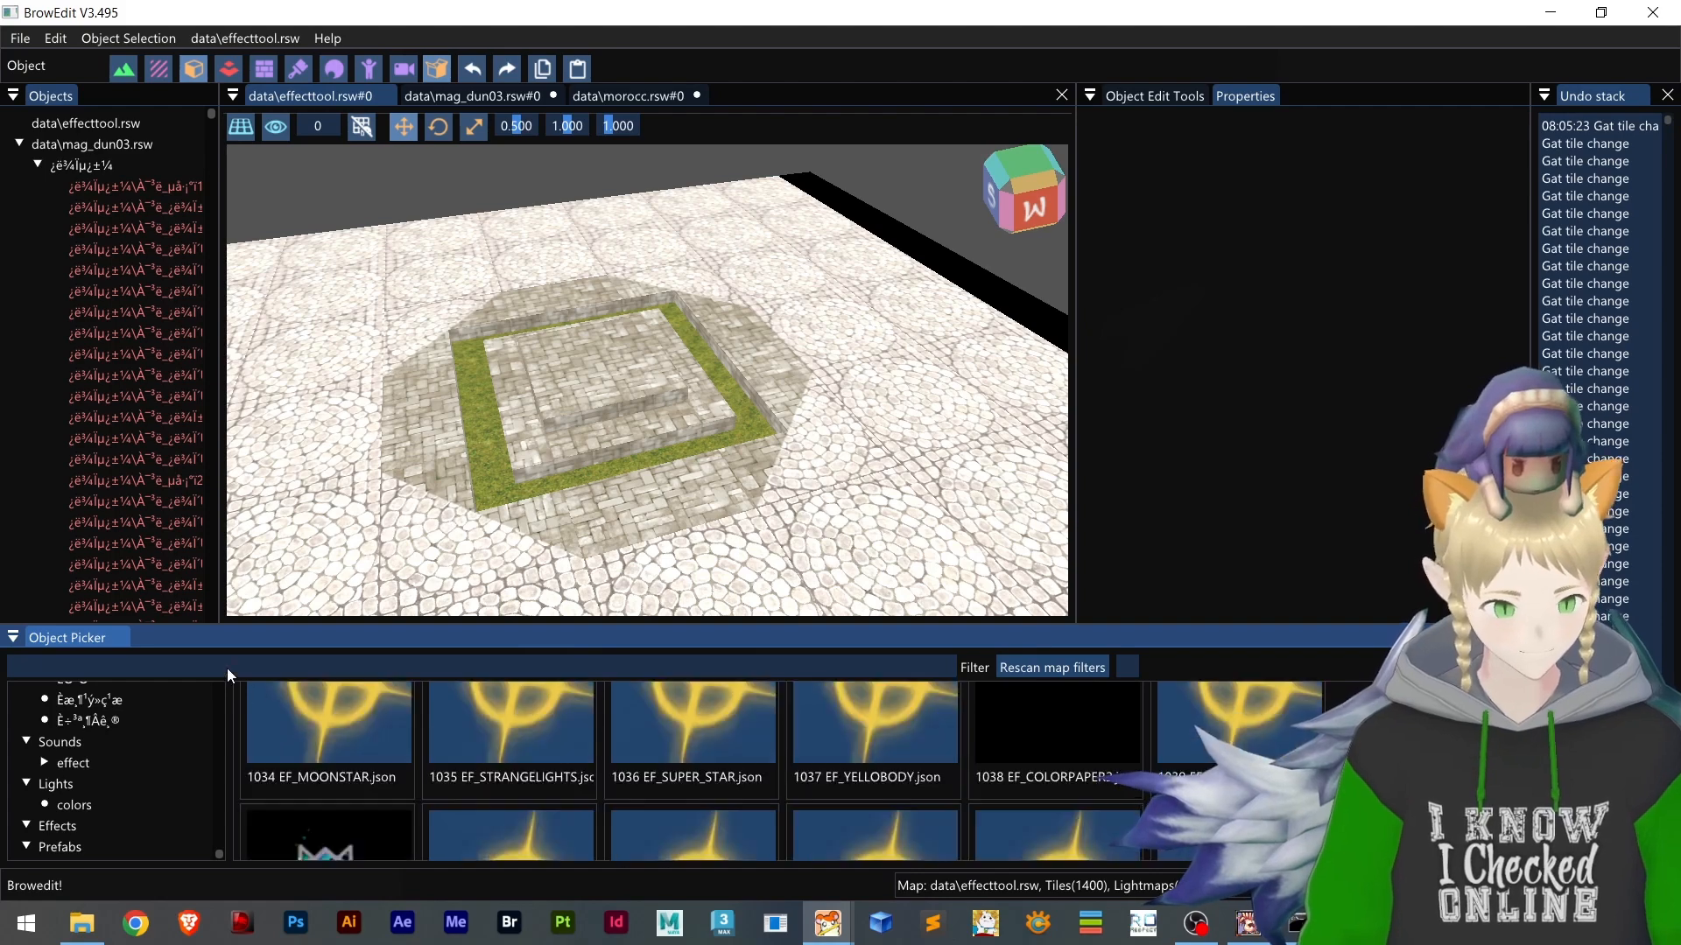
scroll(289, 666, down, 4)
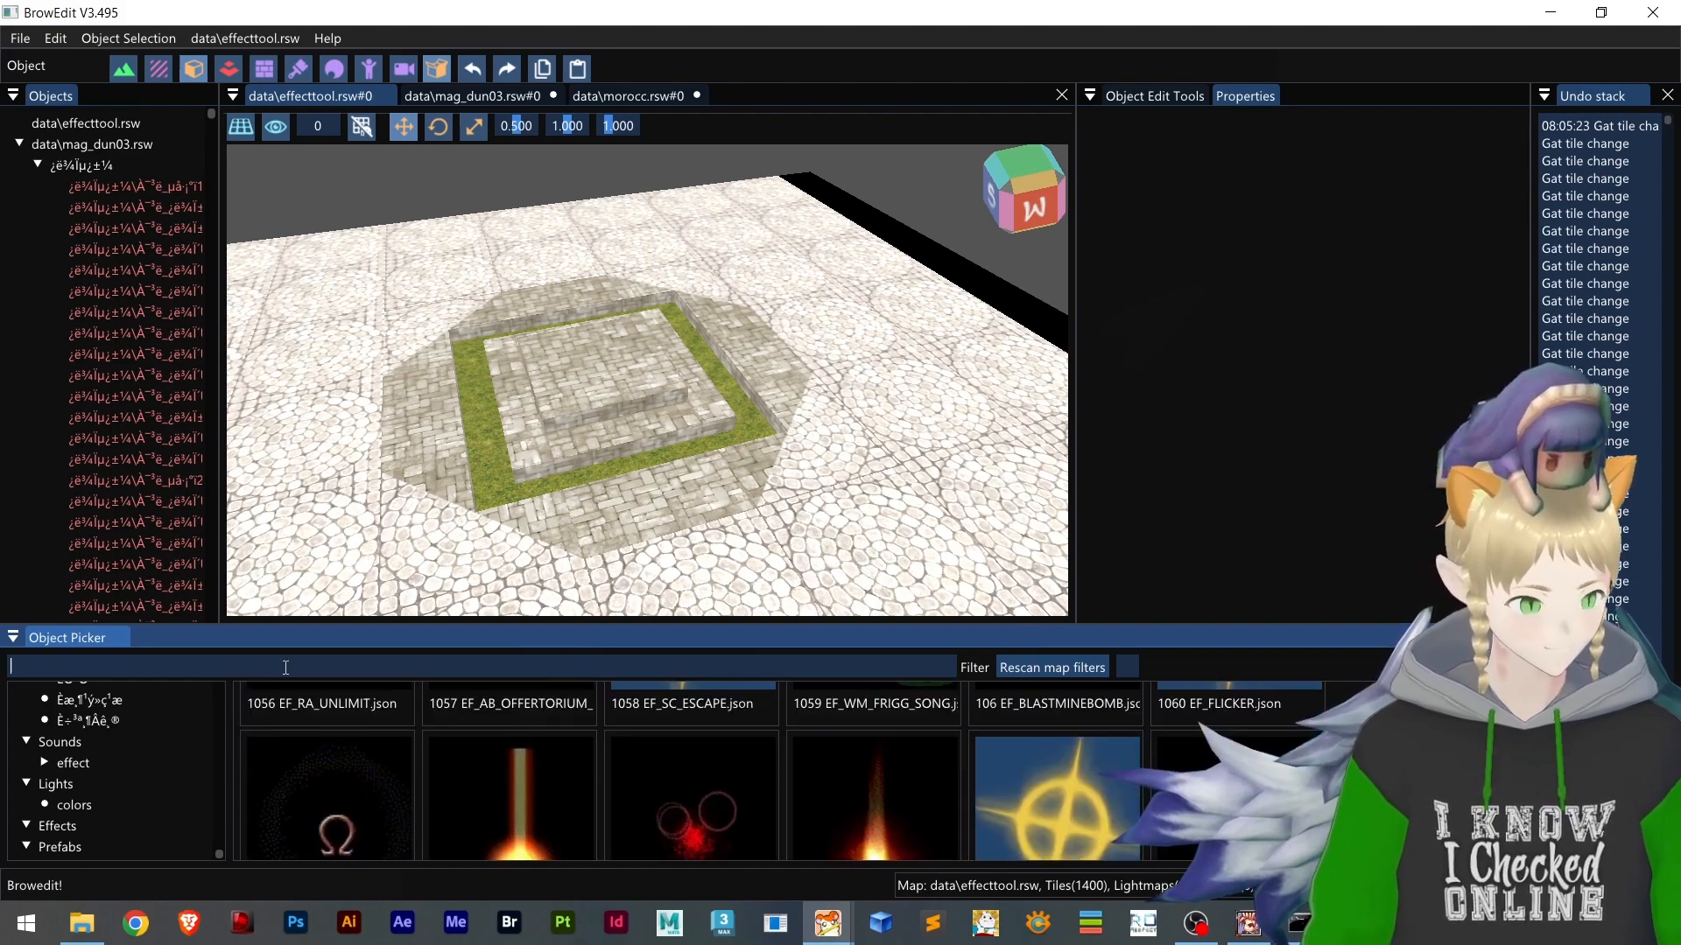
Filter the effects by 974 and place the ef_emitter effect in the middle of the raised stone platform
click(286, 668)
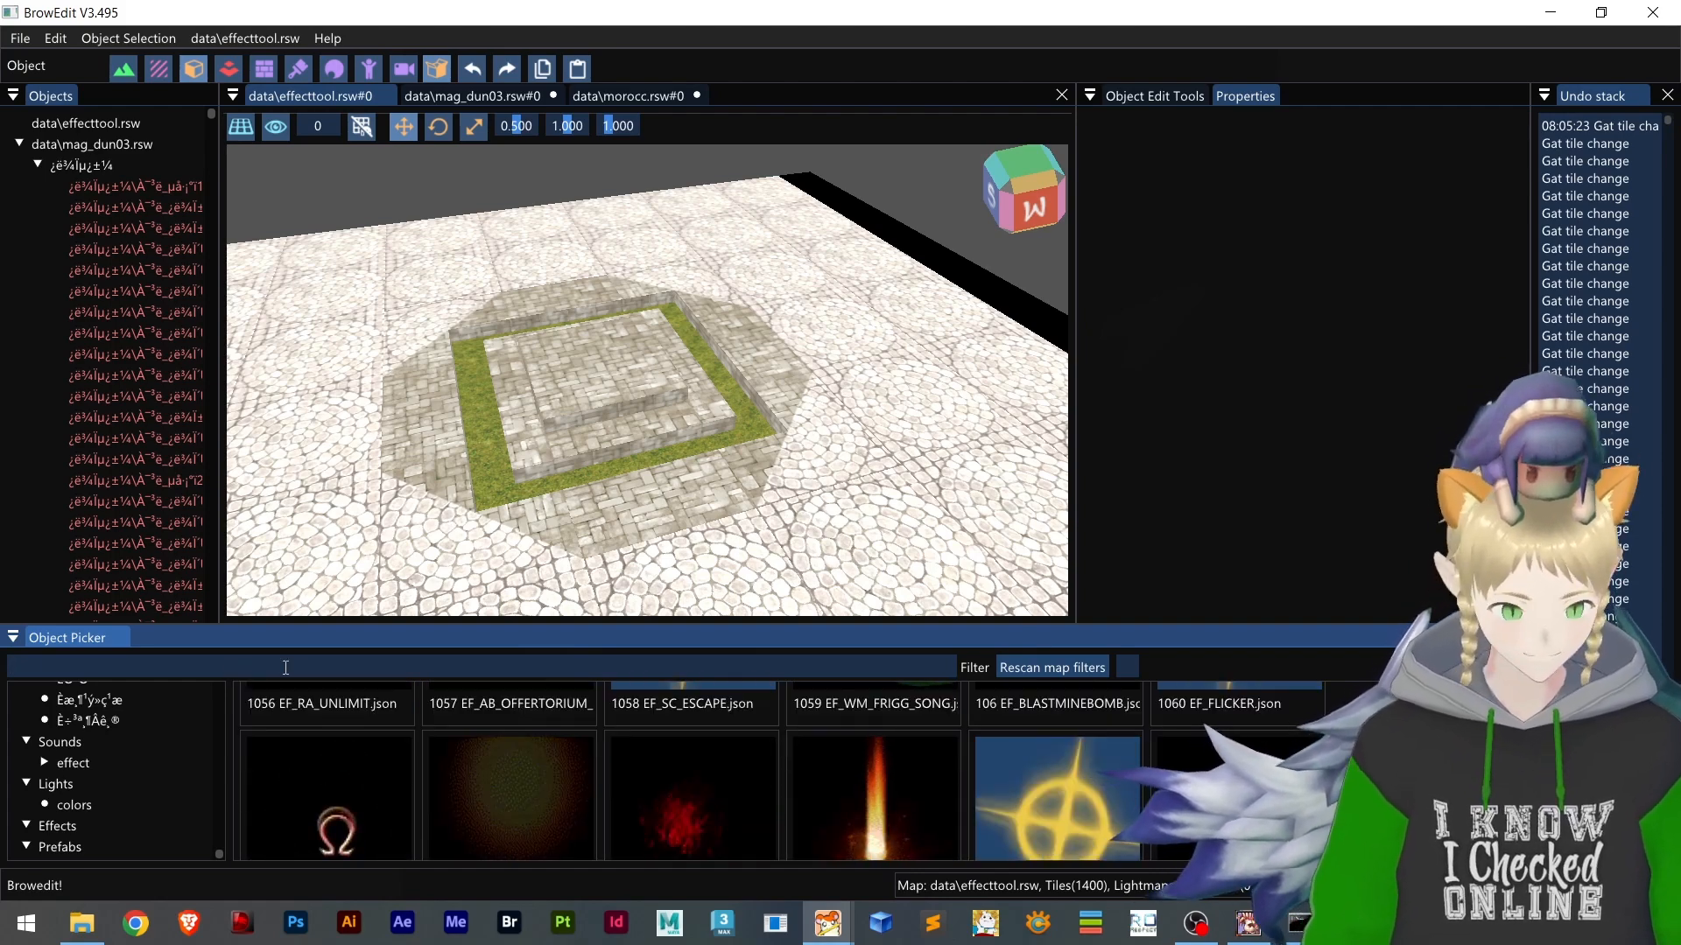
text(974)
right_click(380, 781)
click(367, 771)
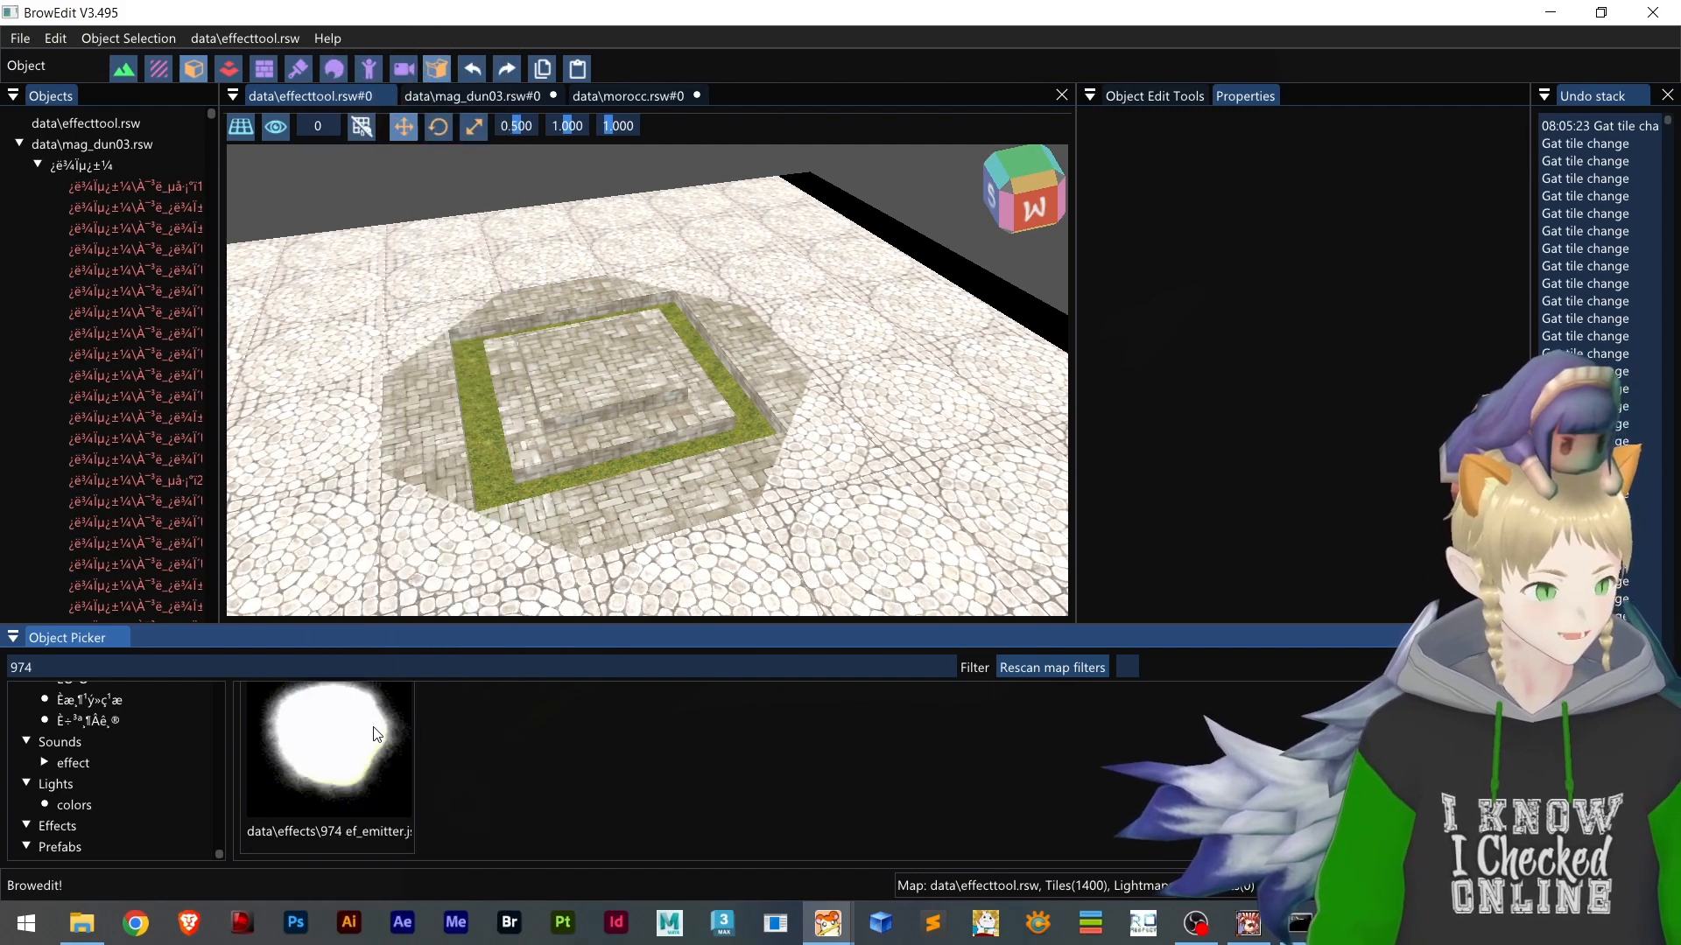
right_click(374, 761)
drag(359, 761, 610, 370)
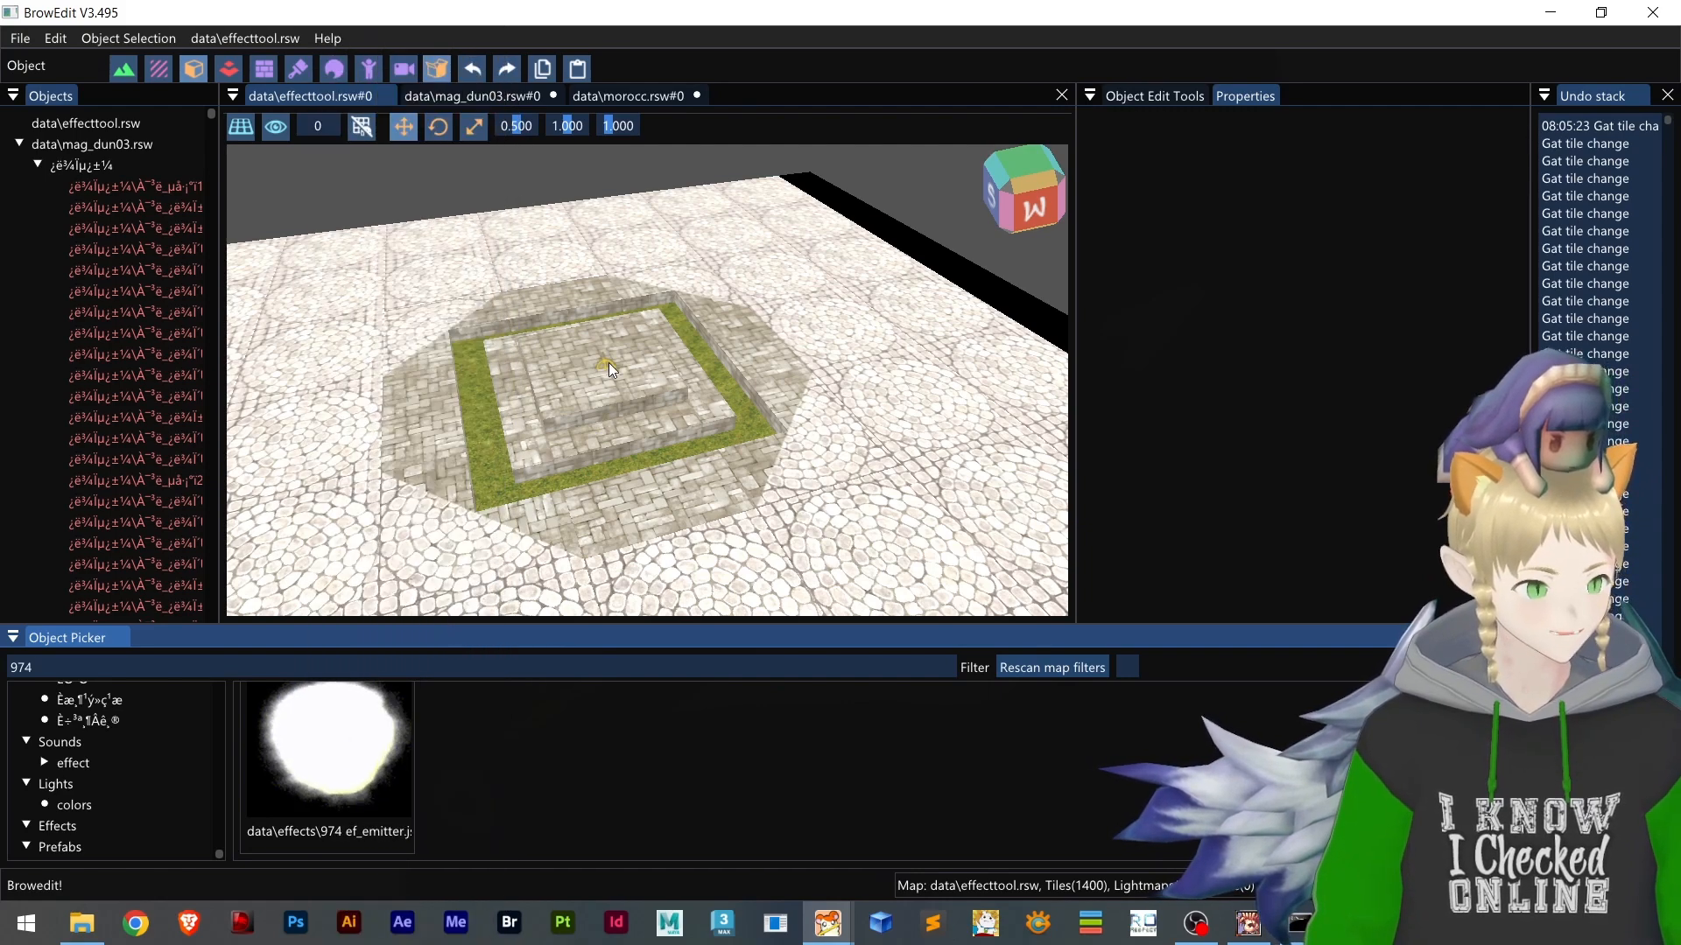
click(599, 369)
Raise the placed emitter above the platform to a vertical position of about -11.46
scroll(598, 369, up, 5)
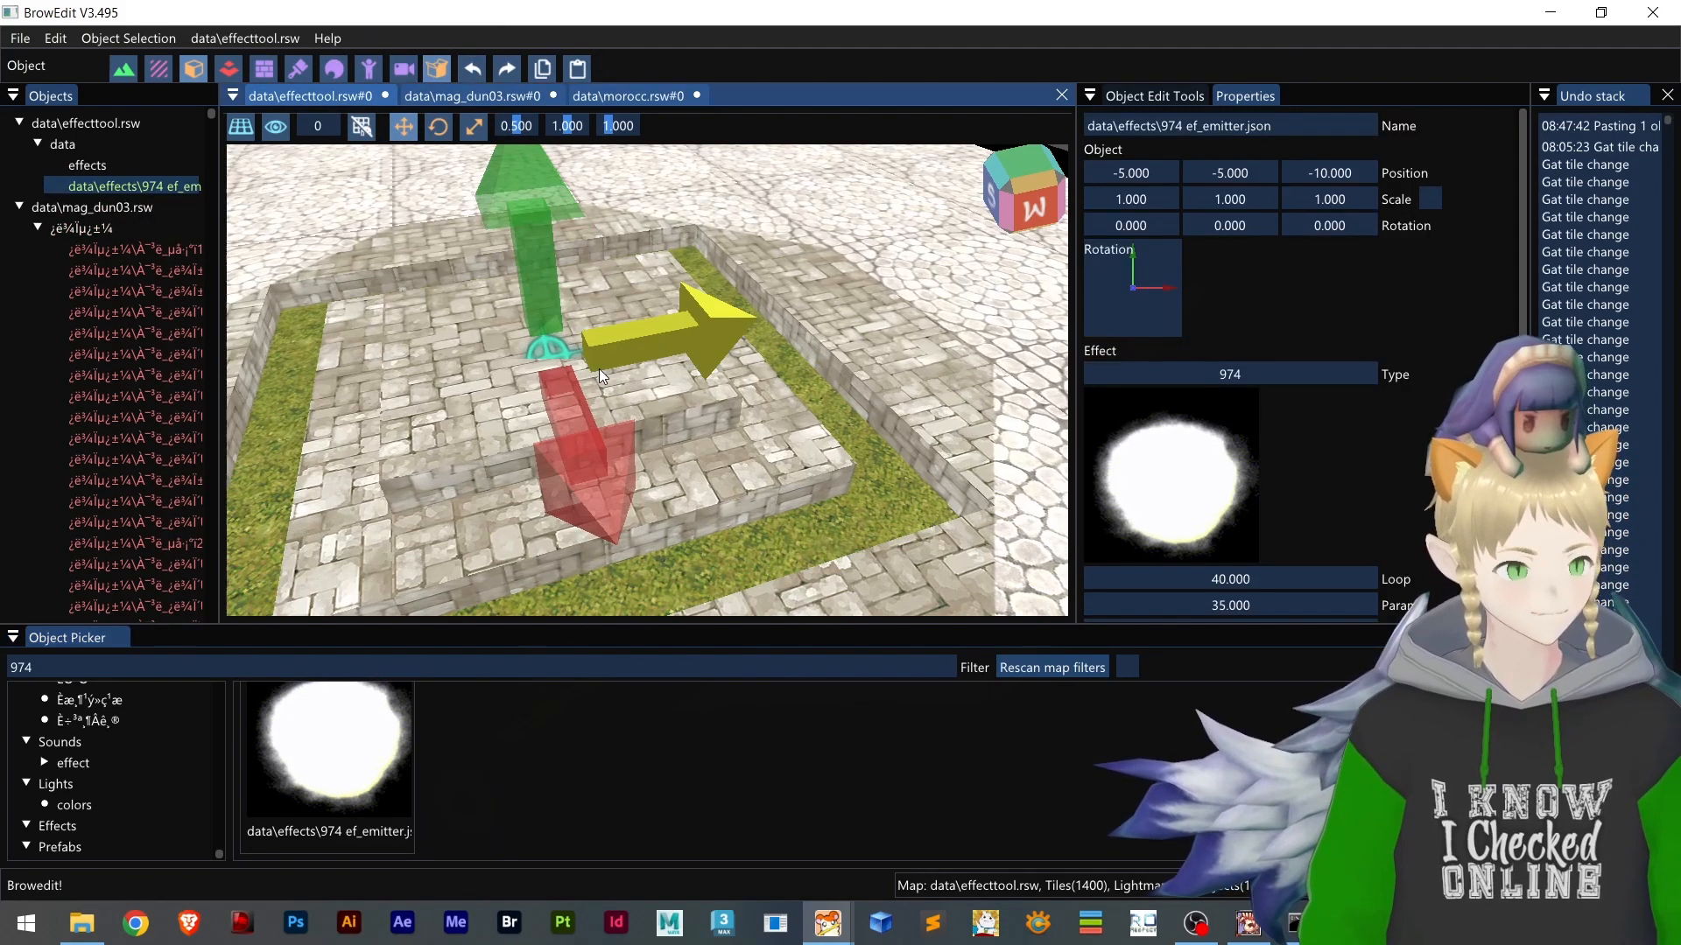
scroll(574, 354, down, 2)
drag(575, 353, 569, 198)
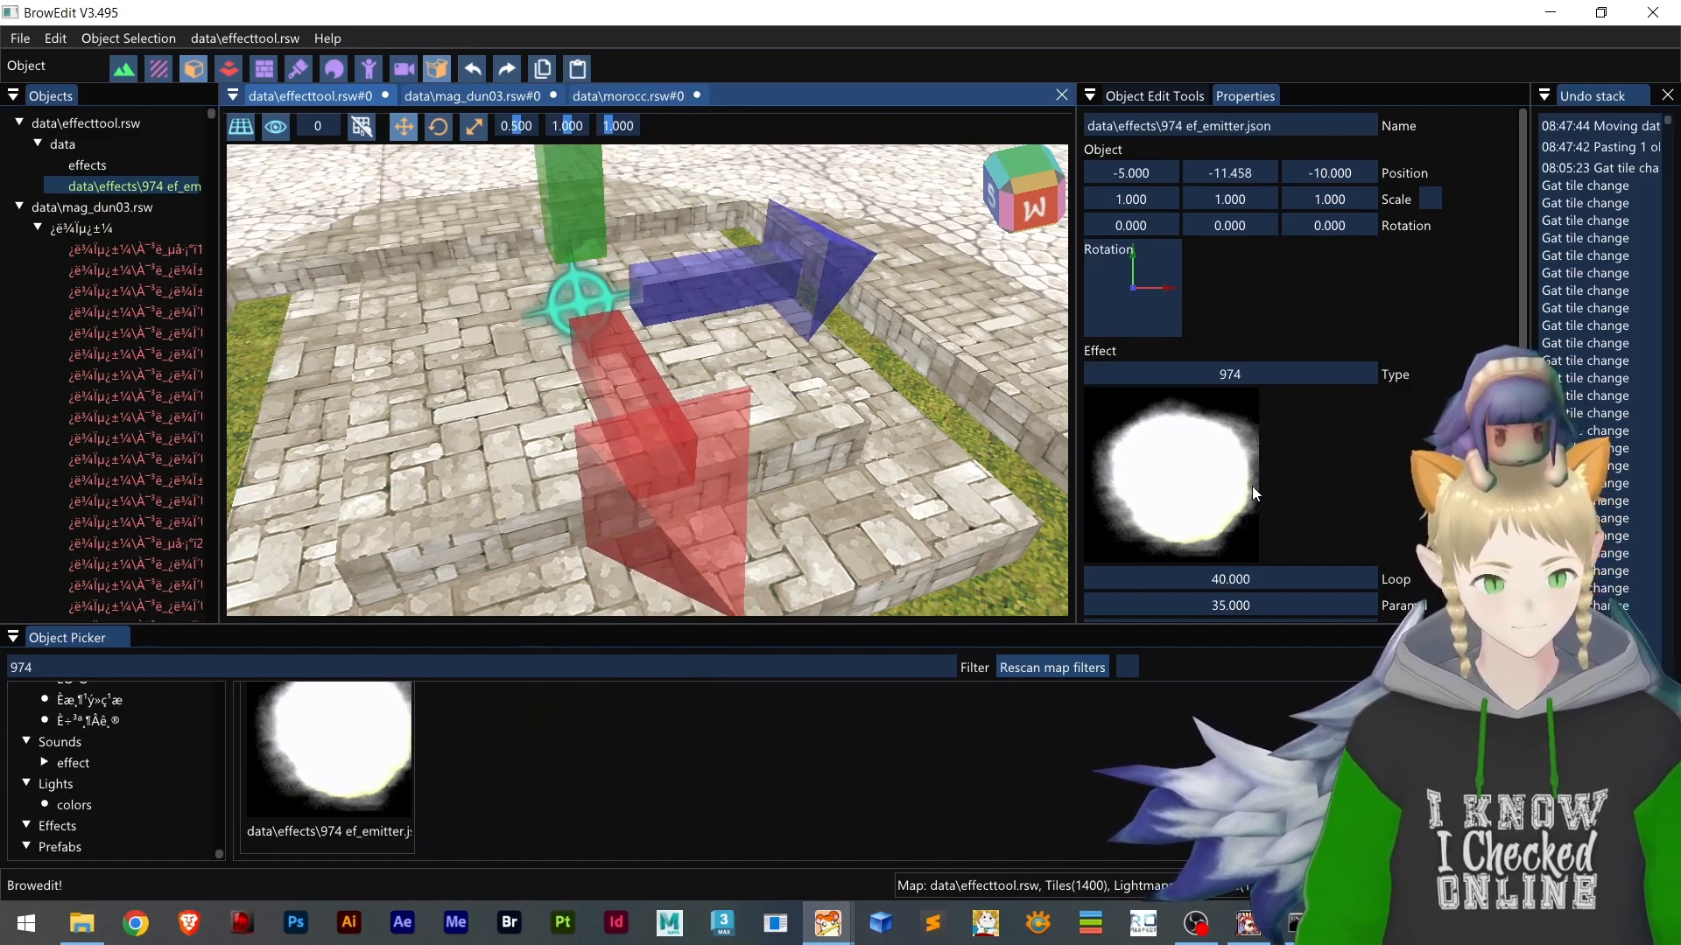
right_click(902, 407)
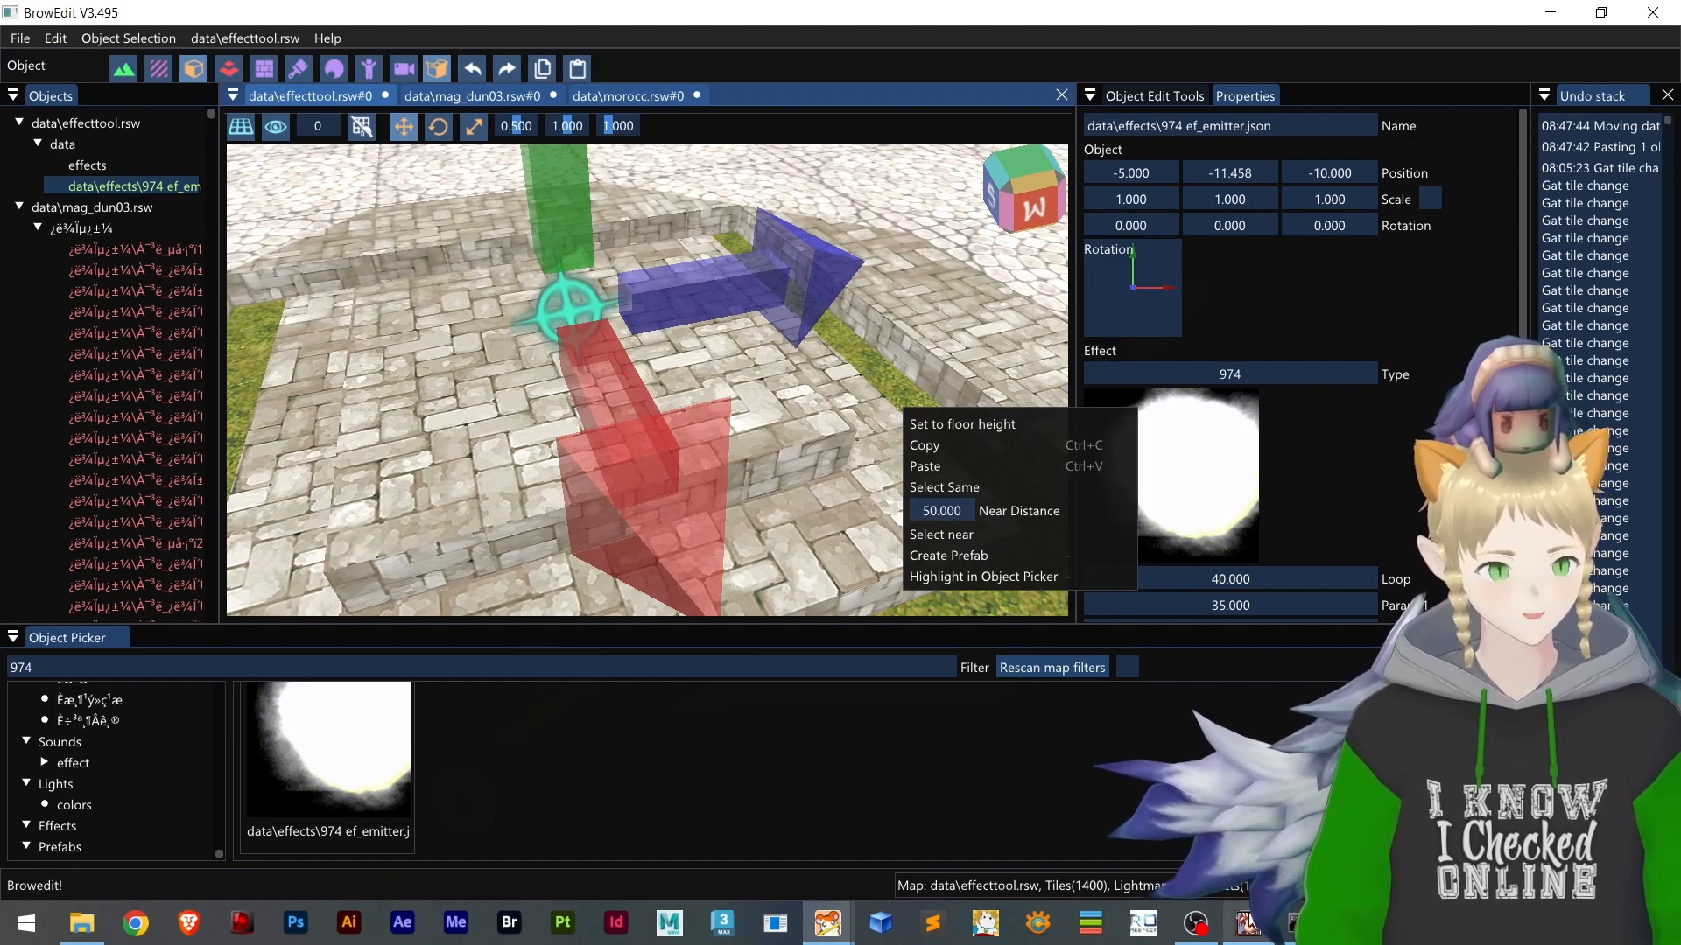
Switch to the game client, restart it, log in, and enter the game with the first character
click(1248, 923)
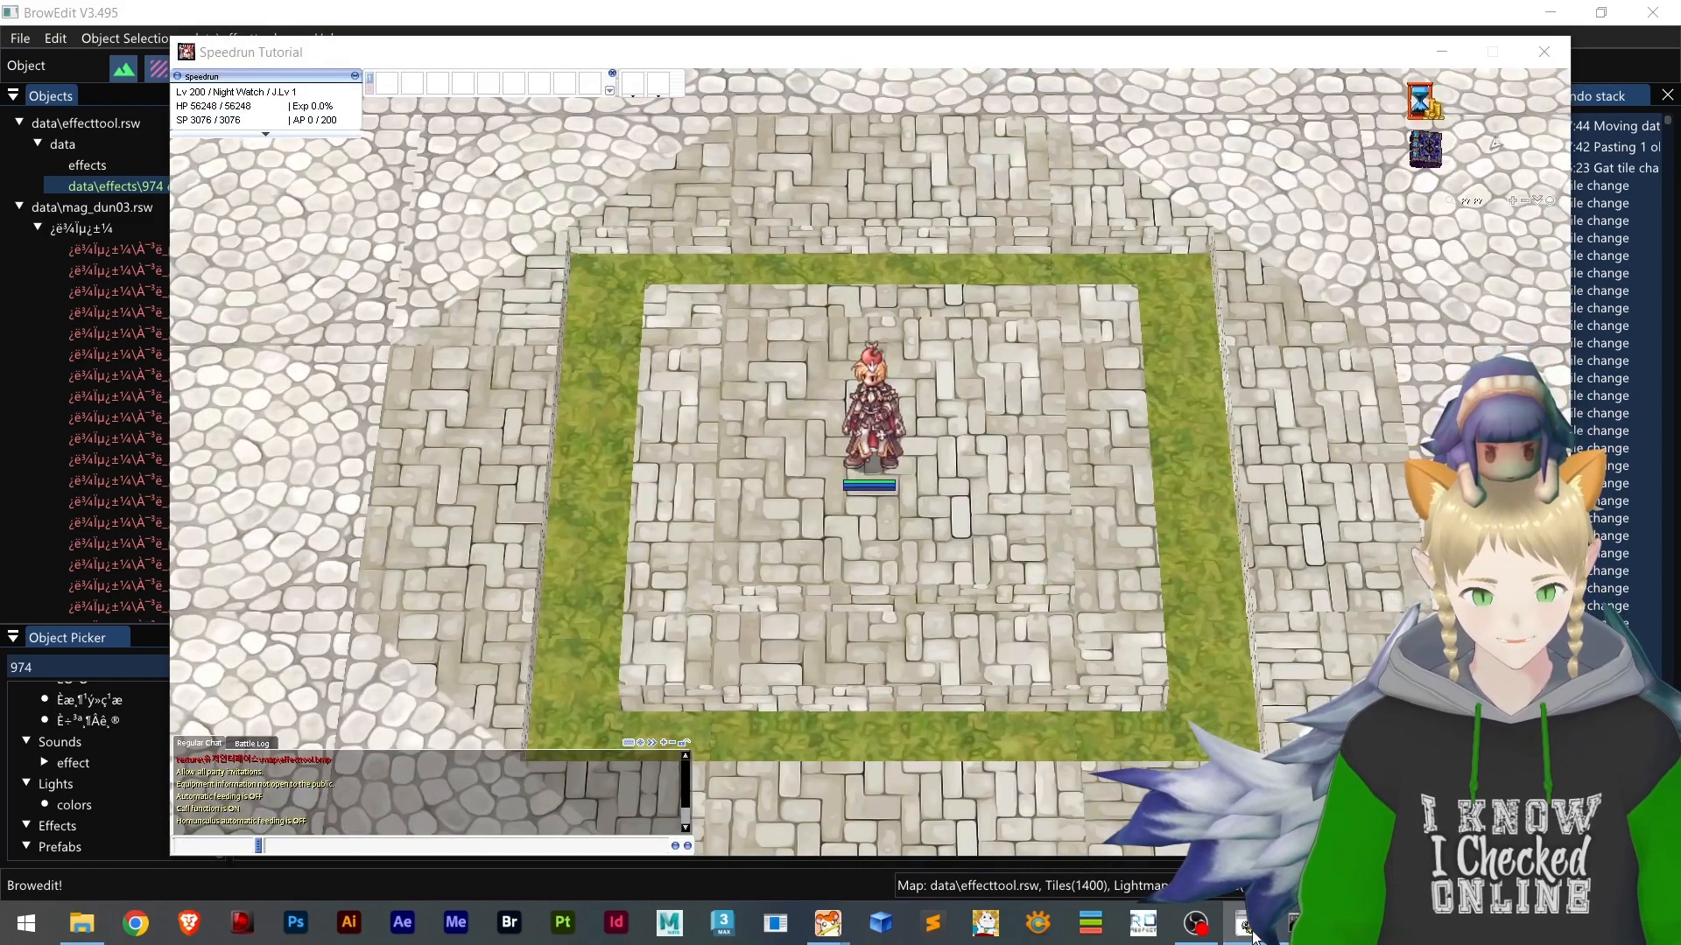
right_drag(1013, 536, 961, 574)
key(alt+F4)
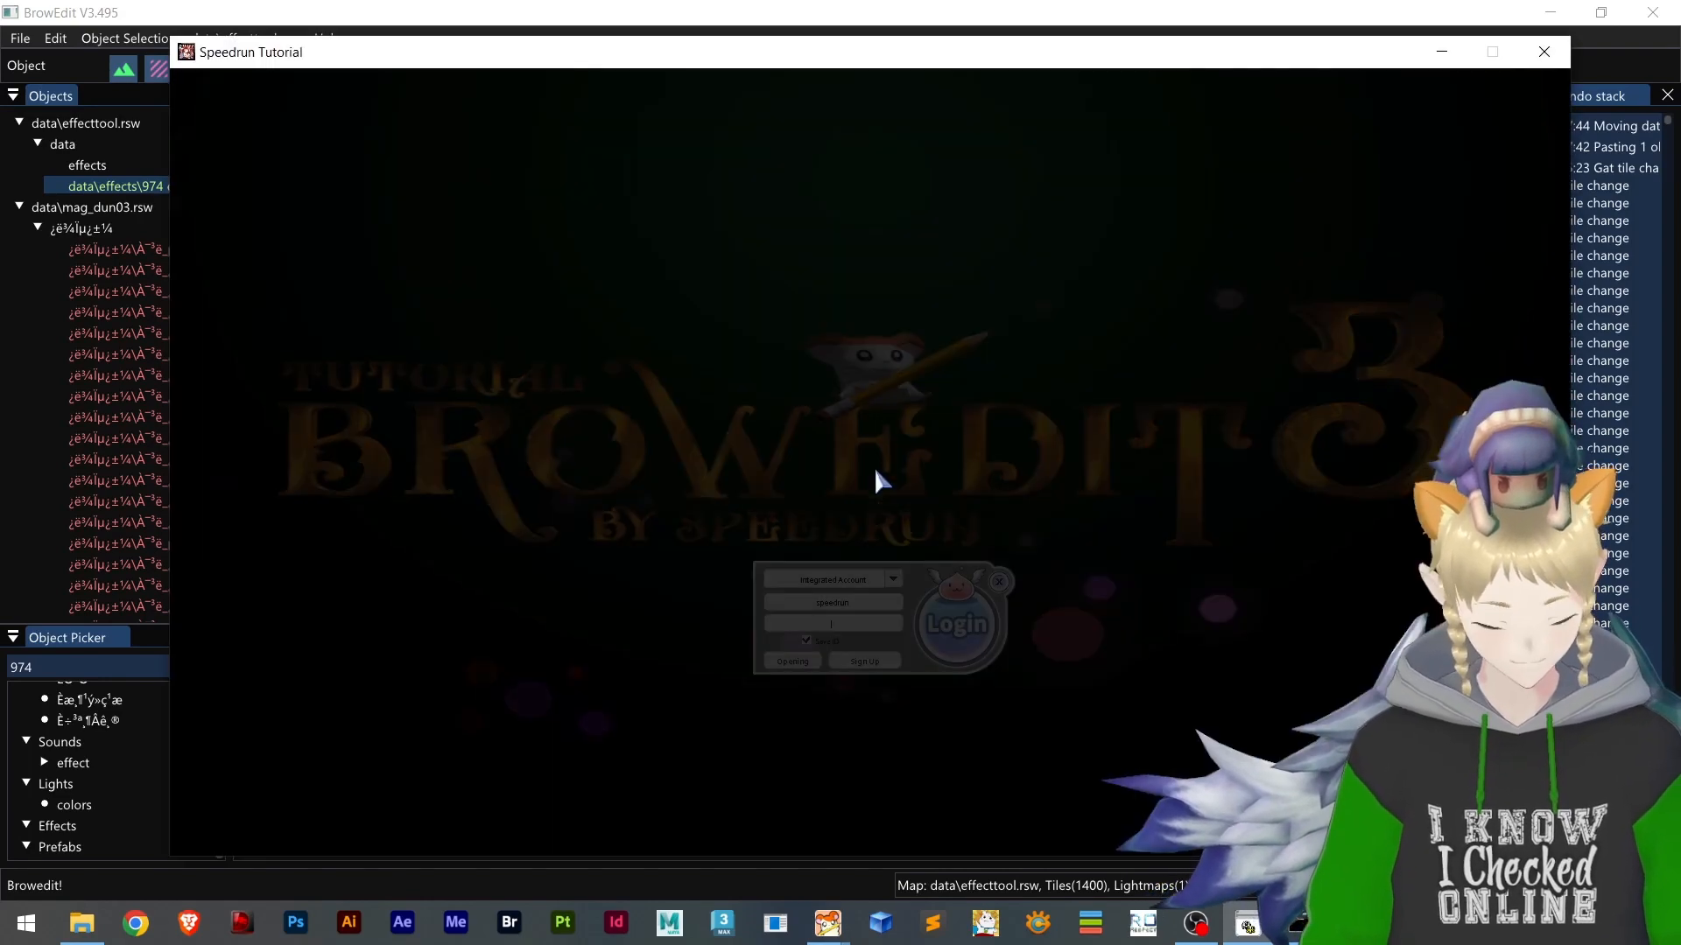
key(Return)
key(Return)
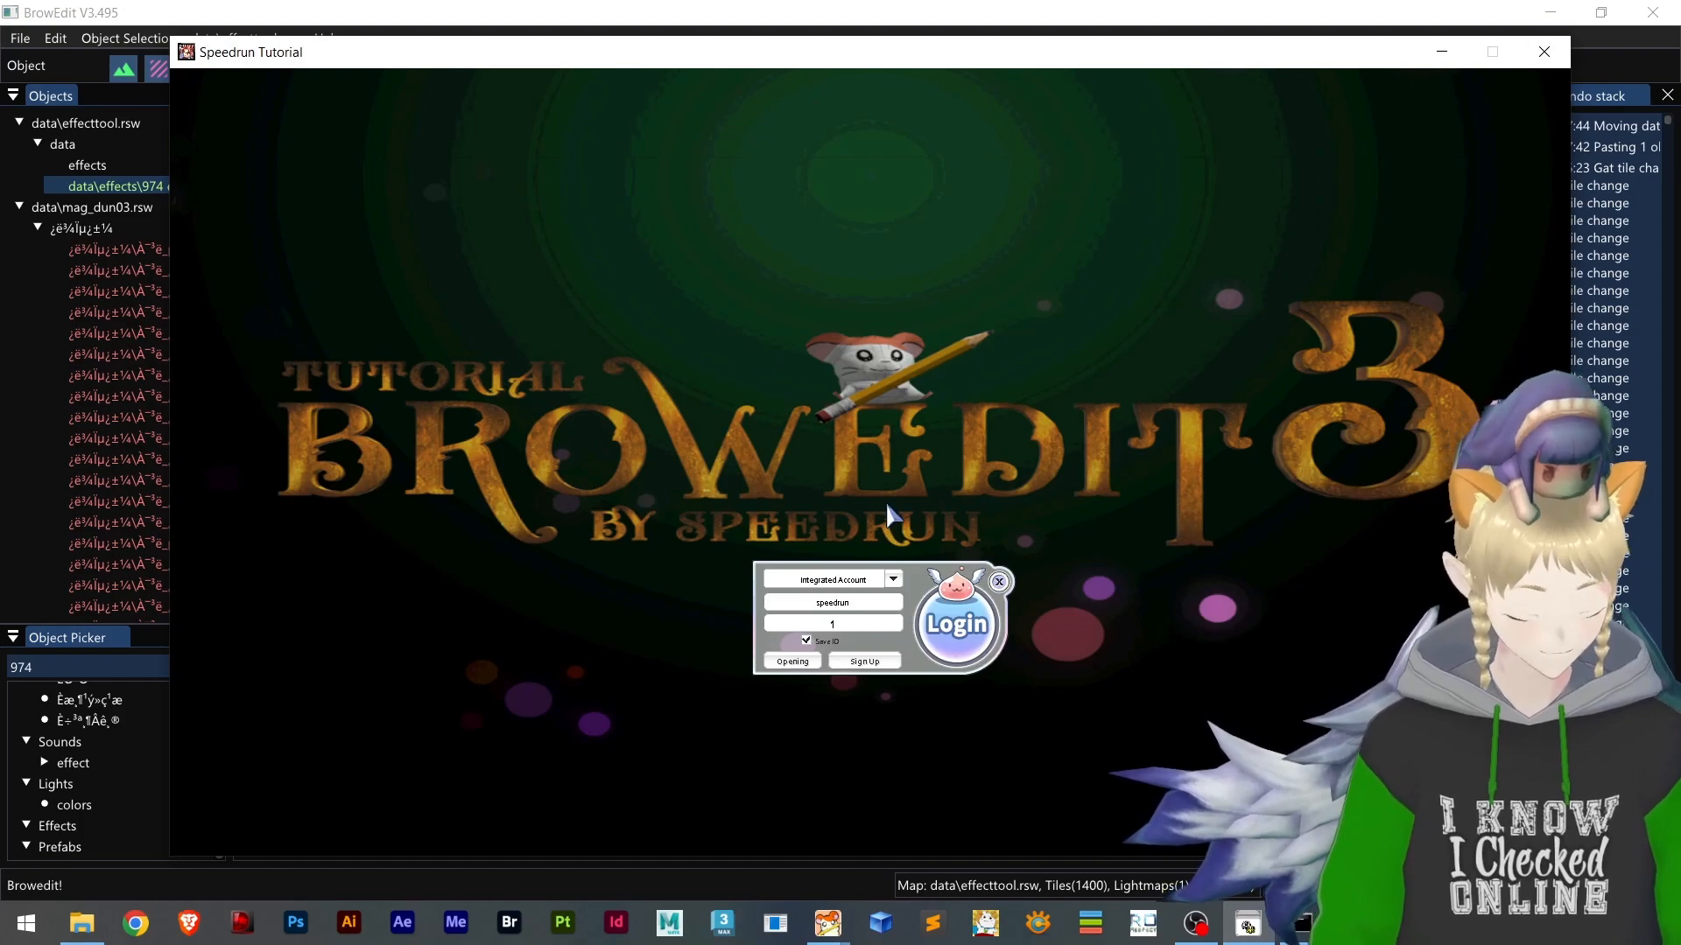
key(Return)
key(Return)
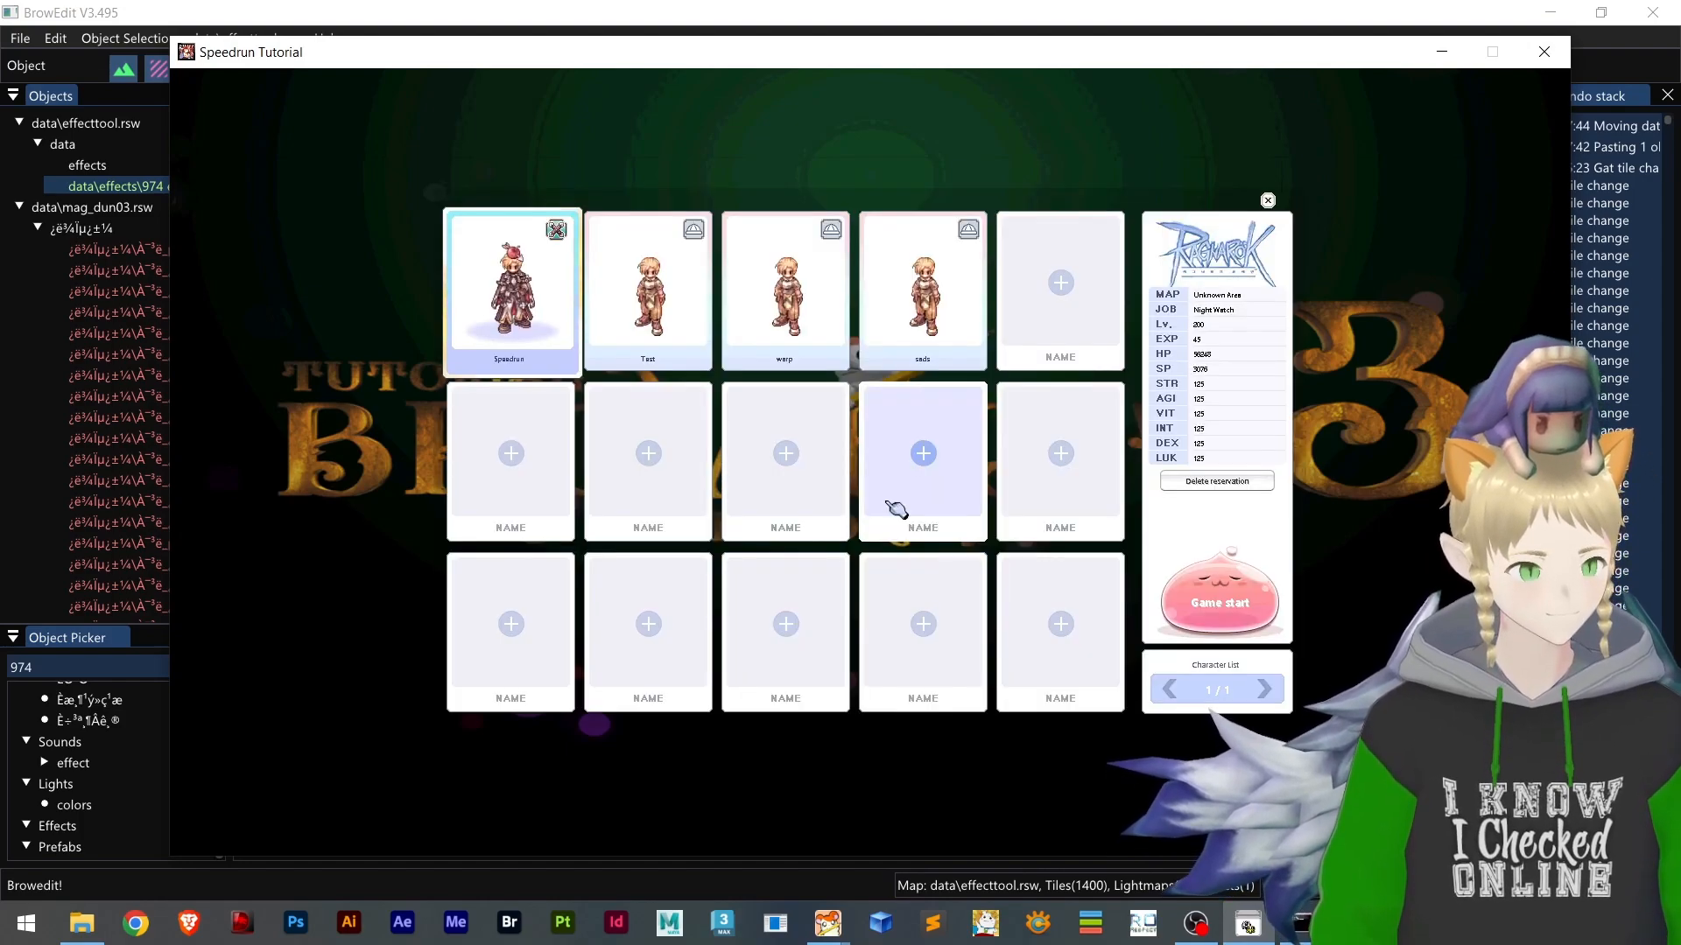
key(Return)
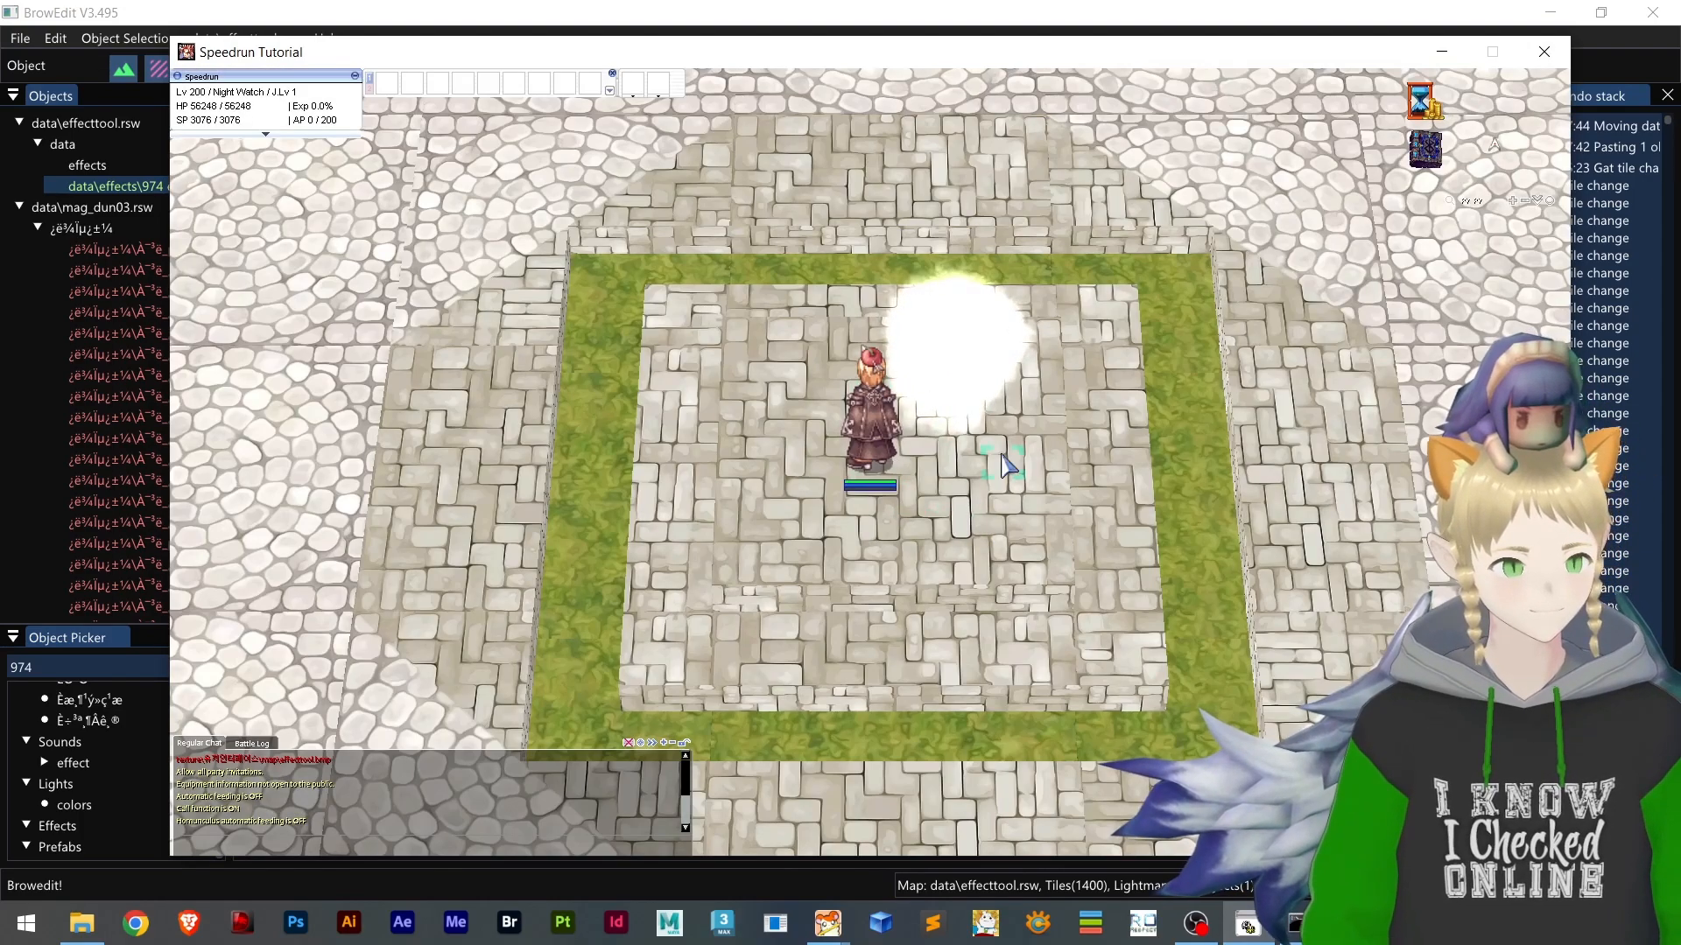
Examine the glowing emitter effect near the character from several camera angles, and close the game client
scroll(985, 454, down, 2)
right_drag(968, 454, 980, 497)
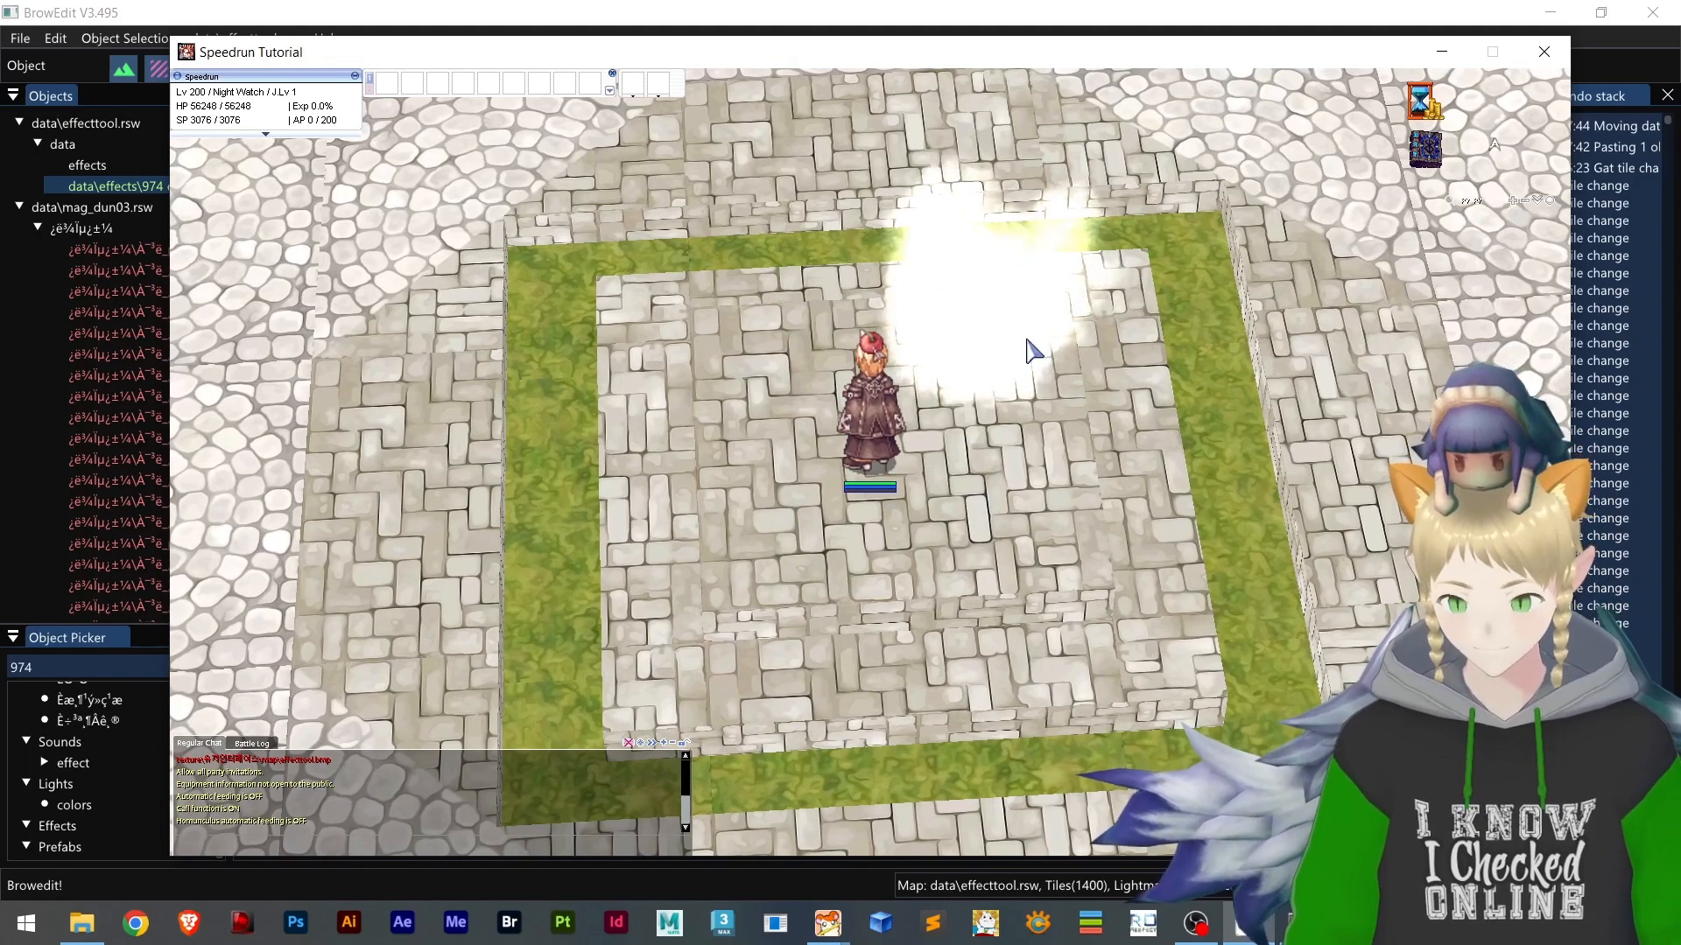
right_drag(949, 450, 889, 470)
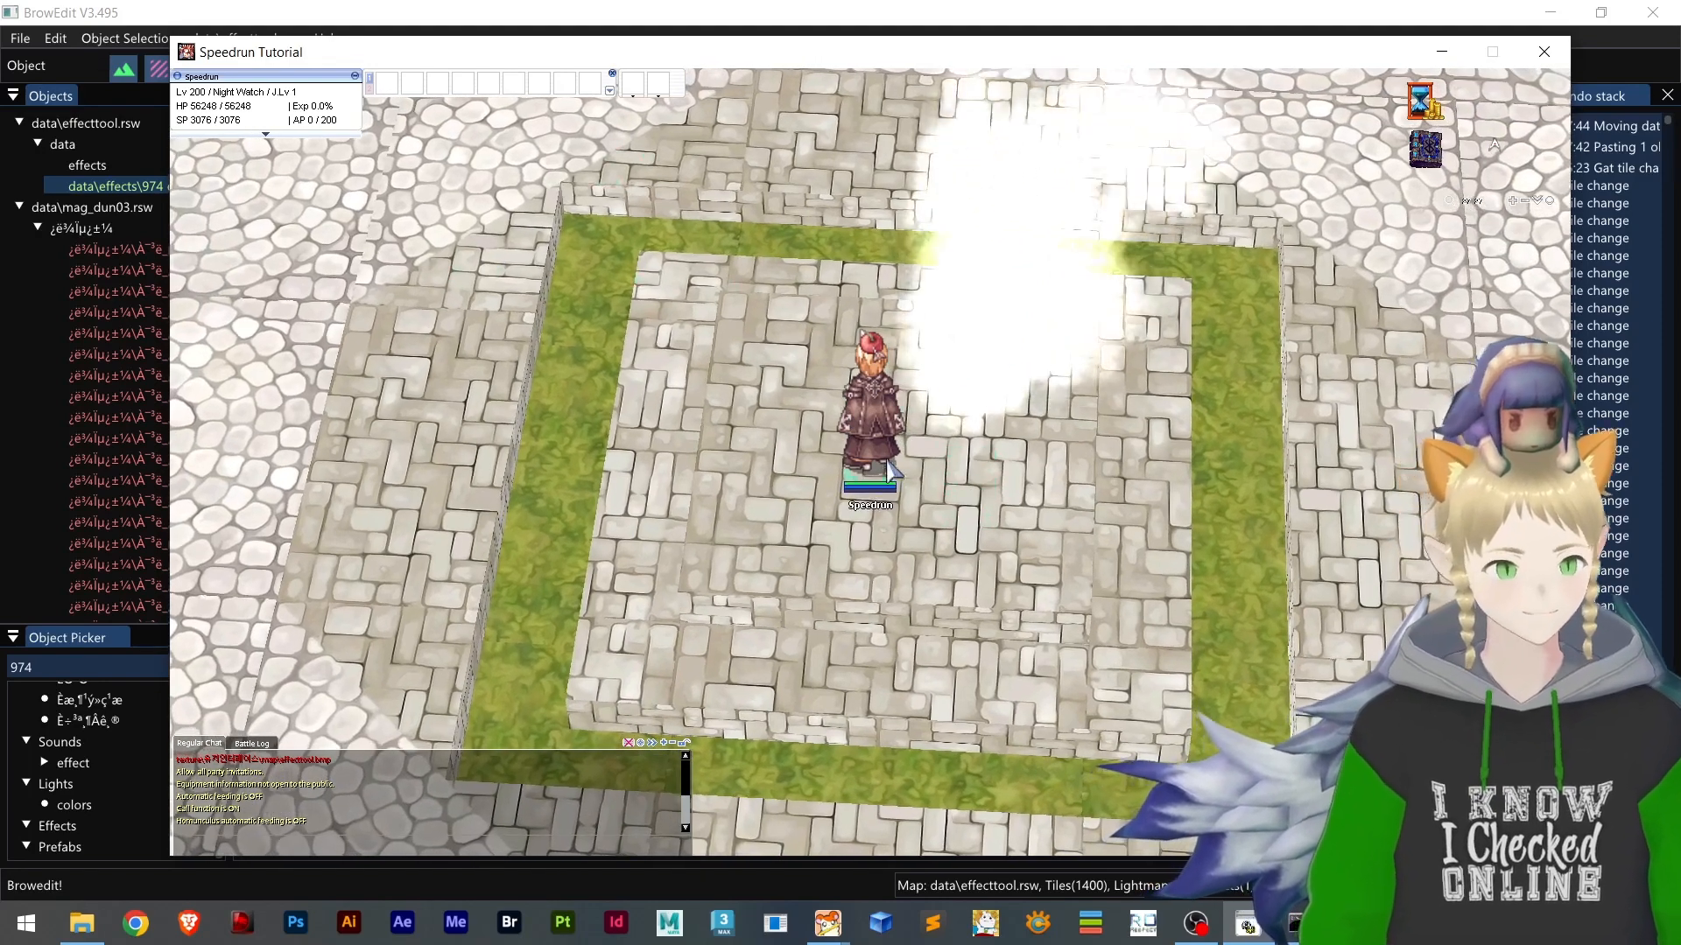
key(alt+F4)
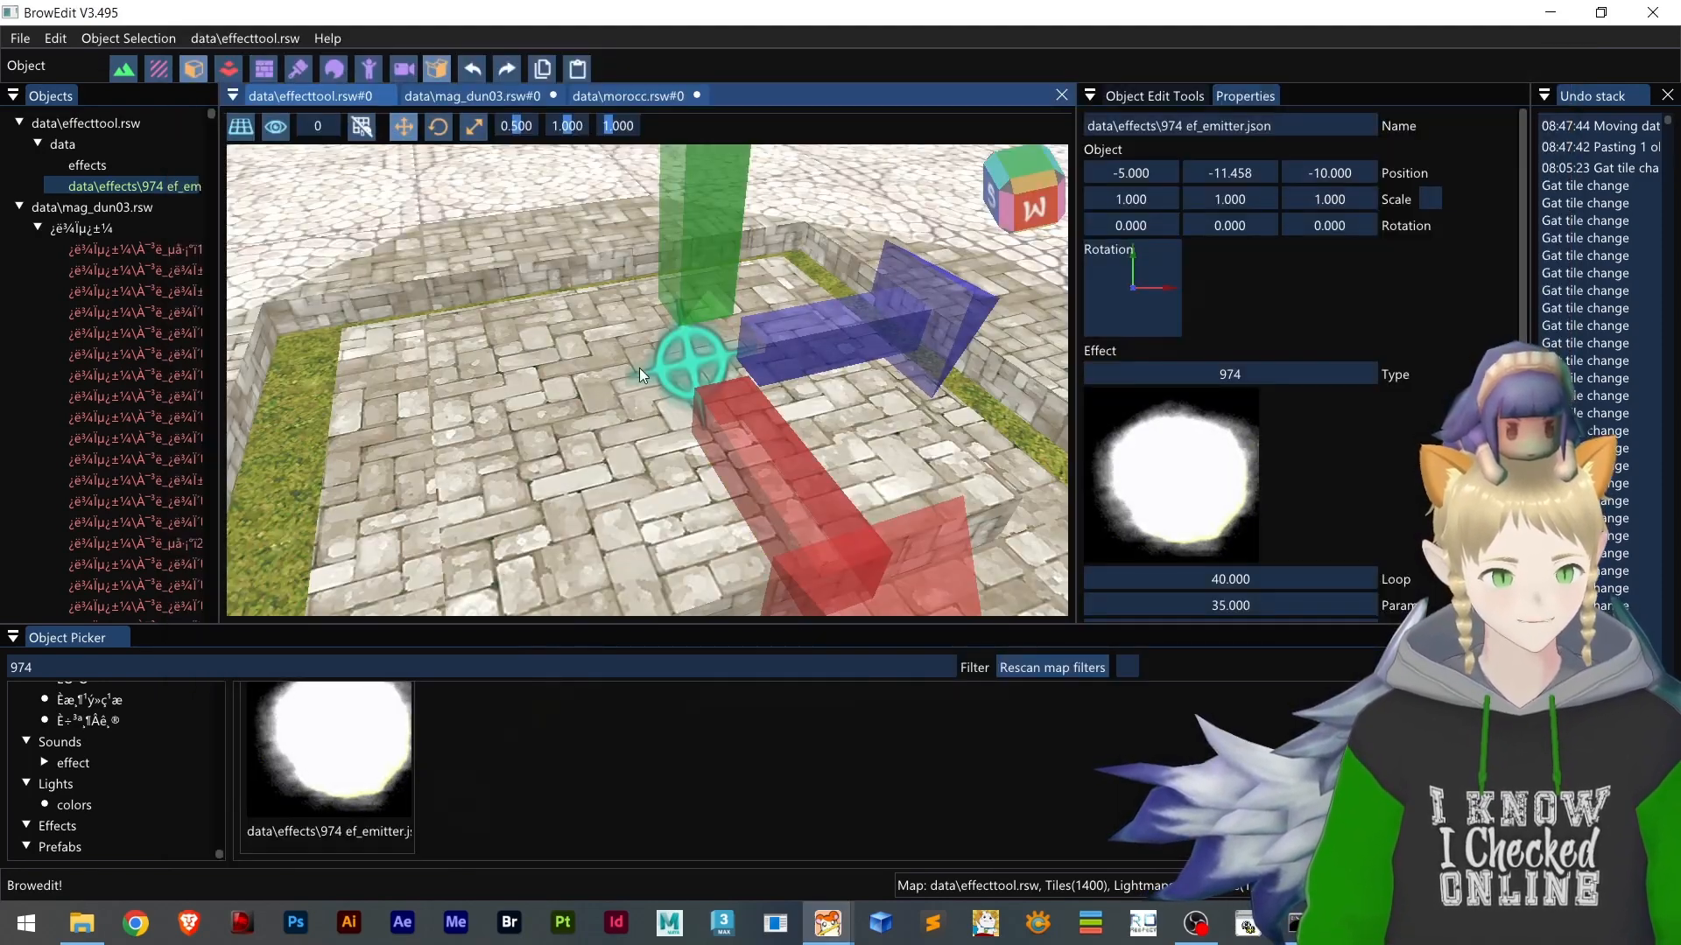
Delete the 974 emitter from the platform in the effecttool map
scroll(629, 394, down, 2)
click(670, 364)
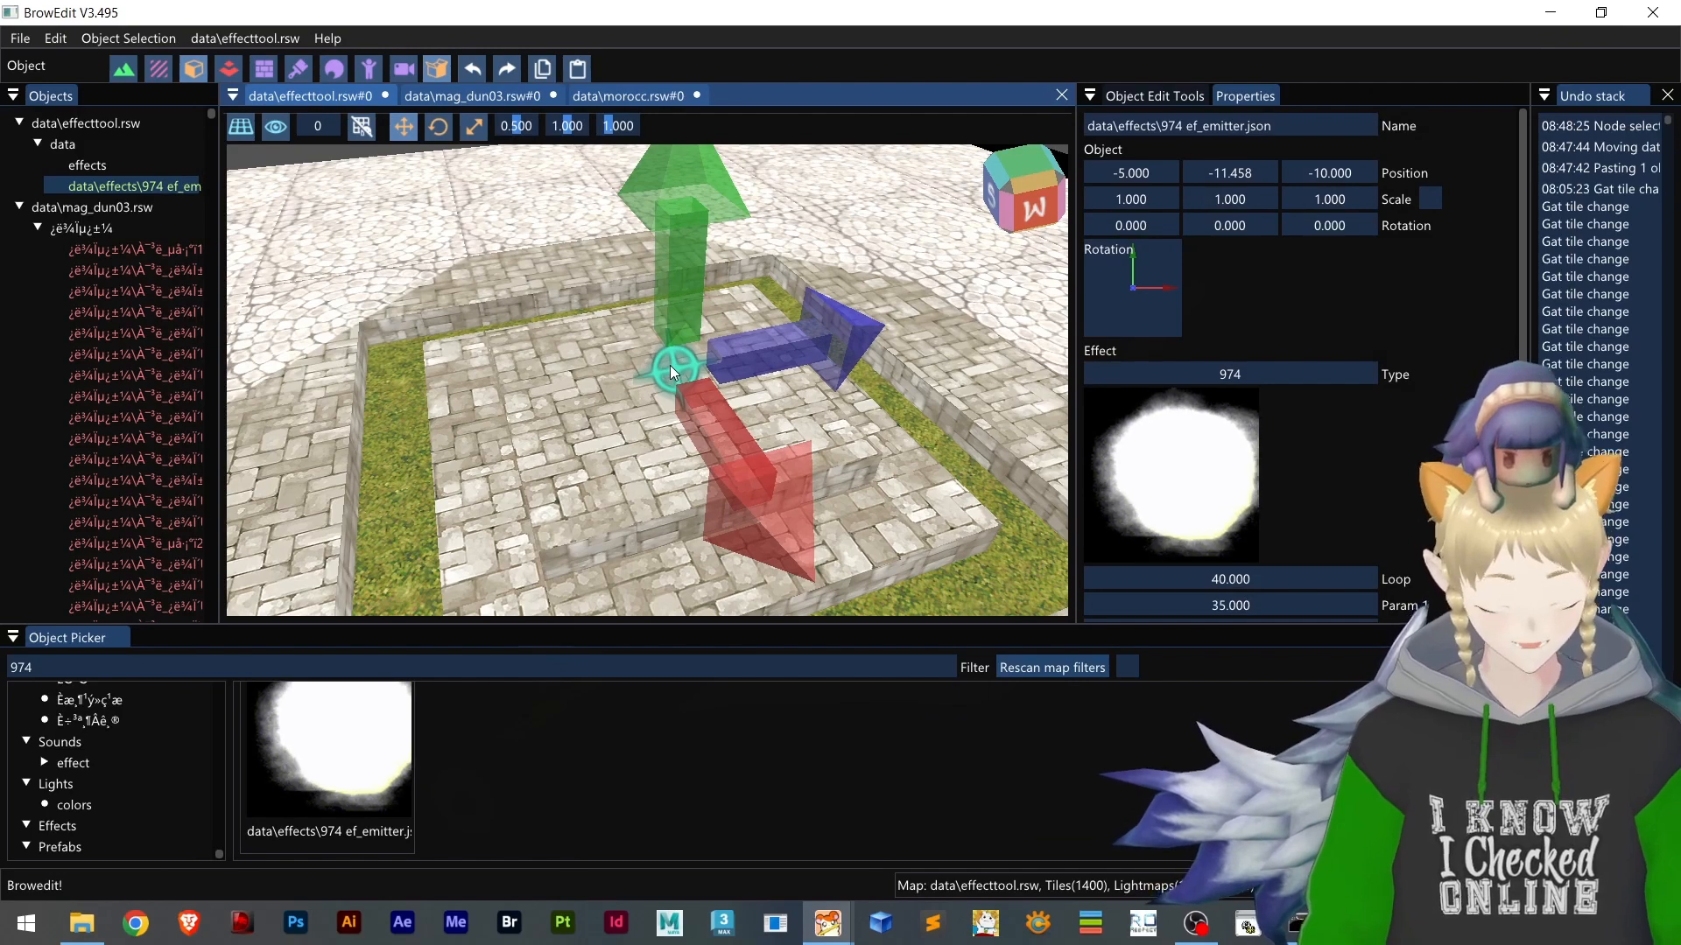
key(Delete)
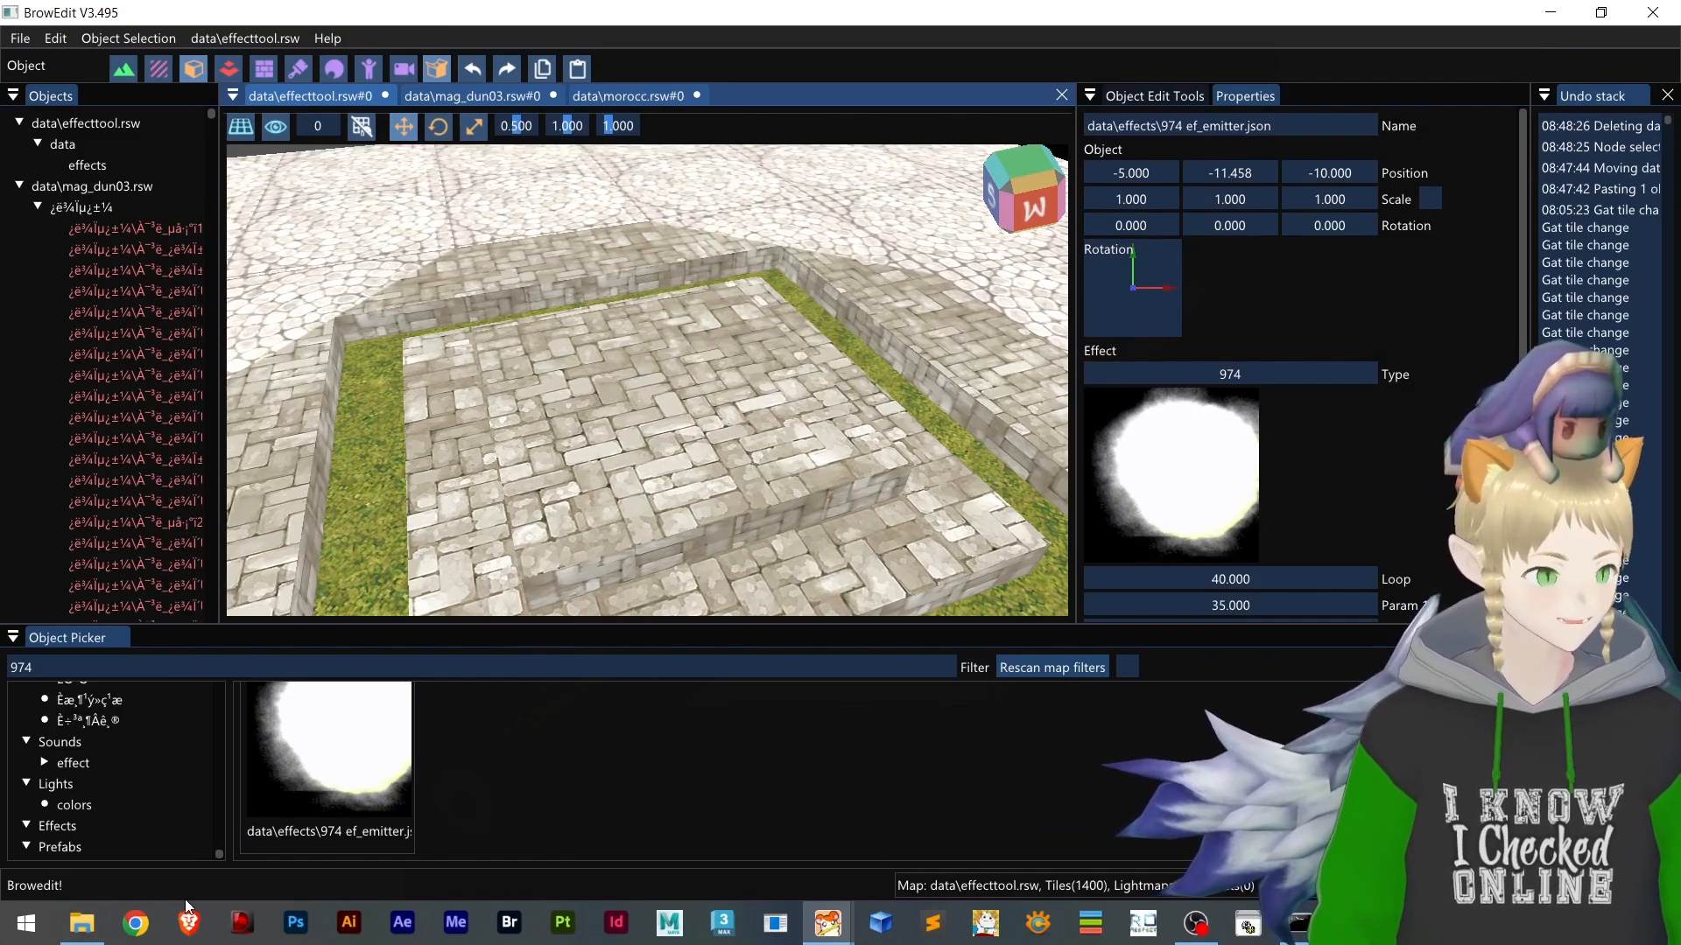
Check the effecttool folder in File Explorer and return to BrowEdit
click(81, 922)
drag(788, 588, 771, 525)
click(1549, 12)
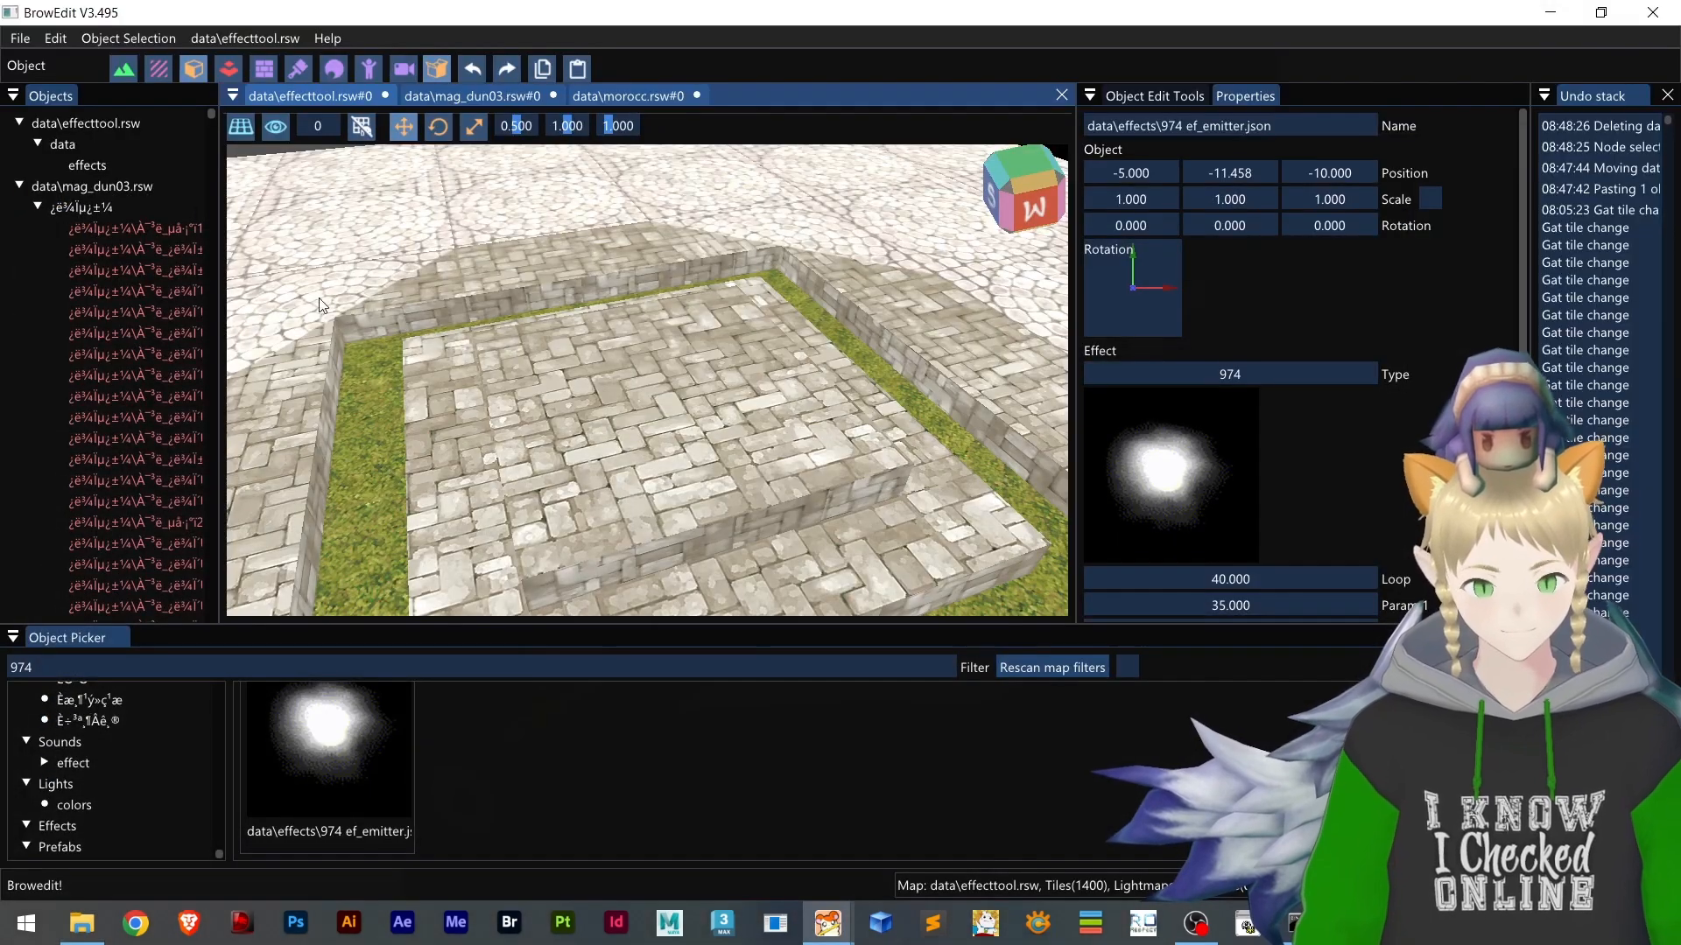
Copy the selected mag_dun03 emitter onto the effecttool platform and raise it to a vertical position of about -11.03
click(491, 96)
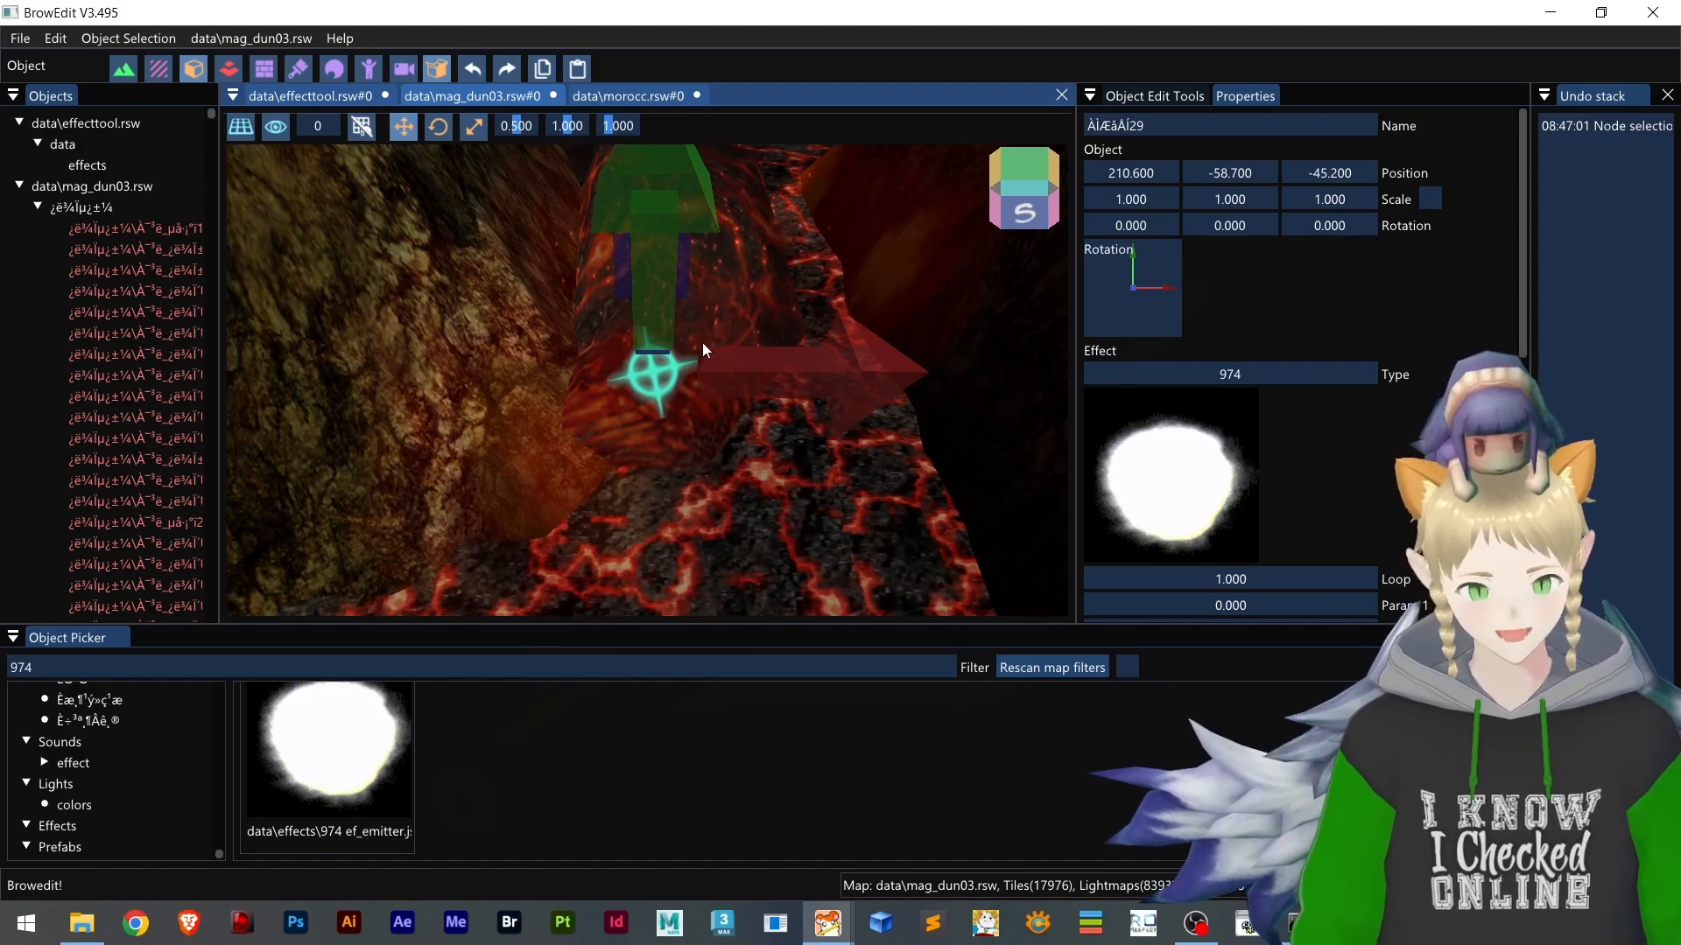
click(301, 99)
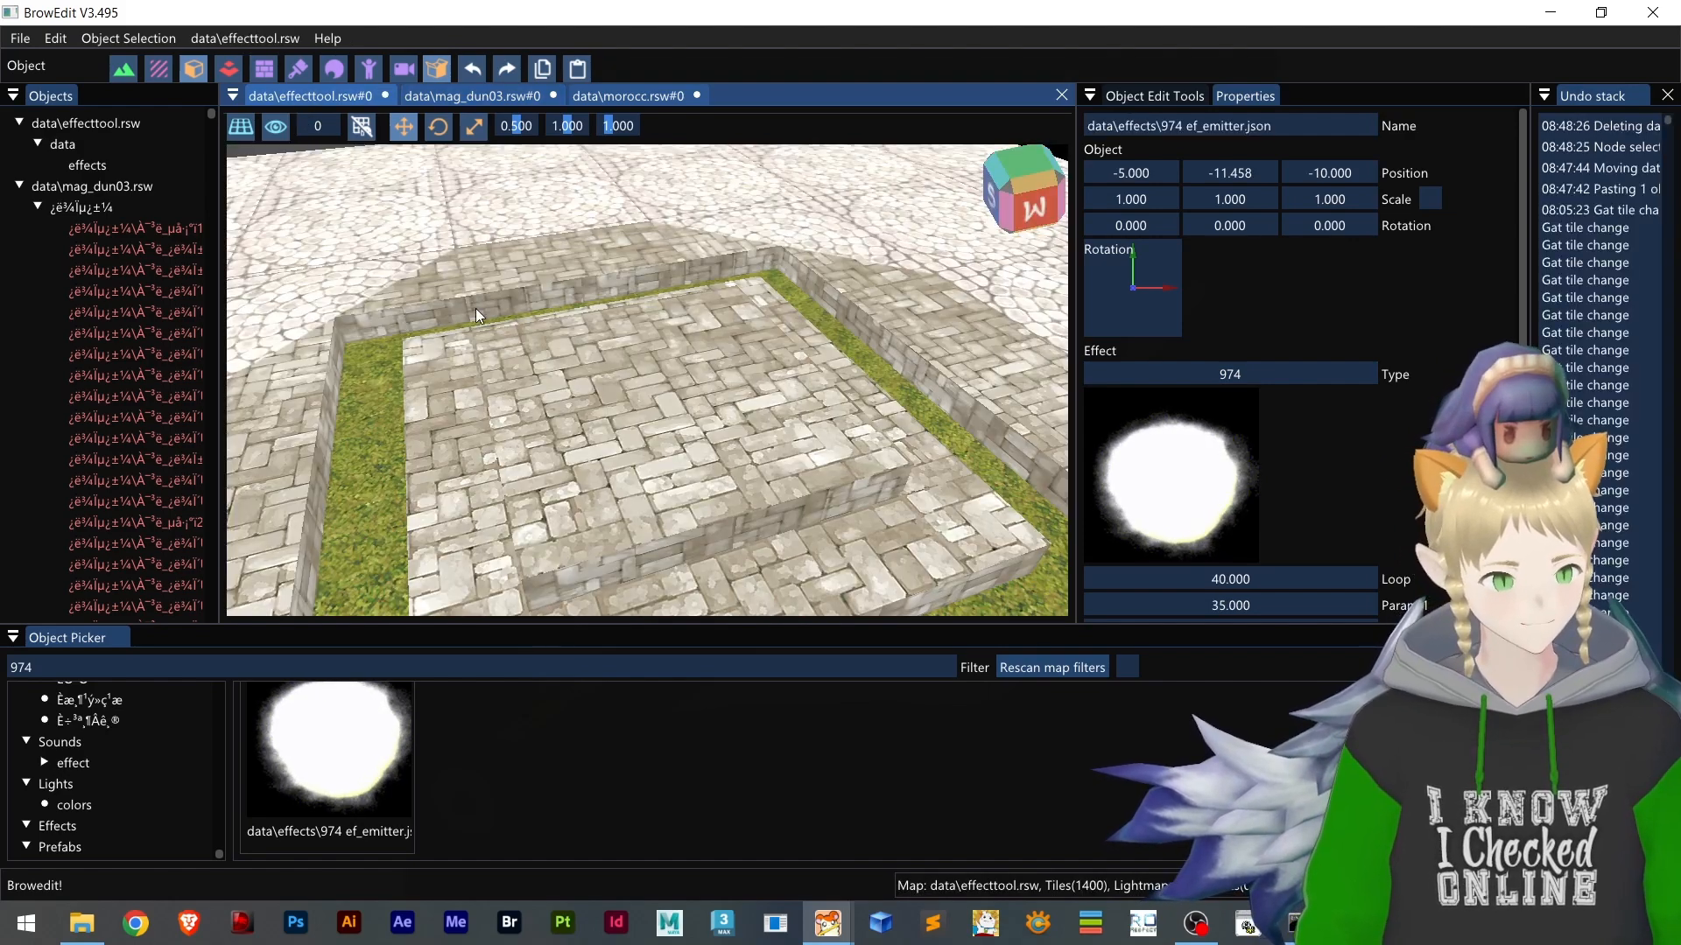
key(shift)
click(654, 404)
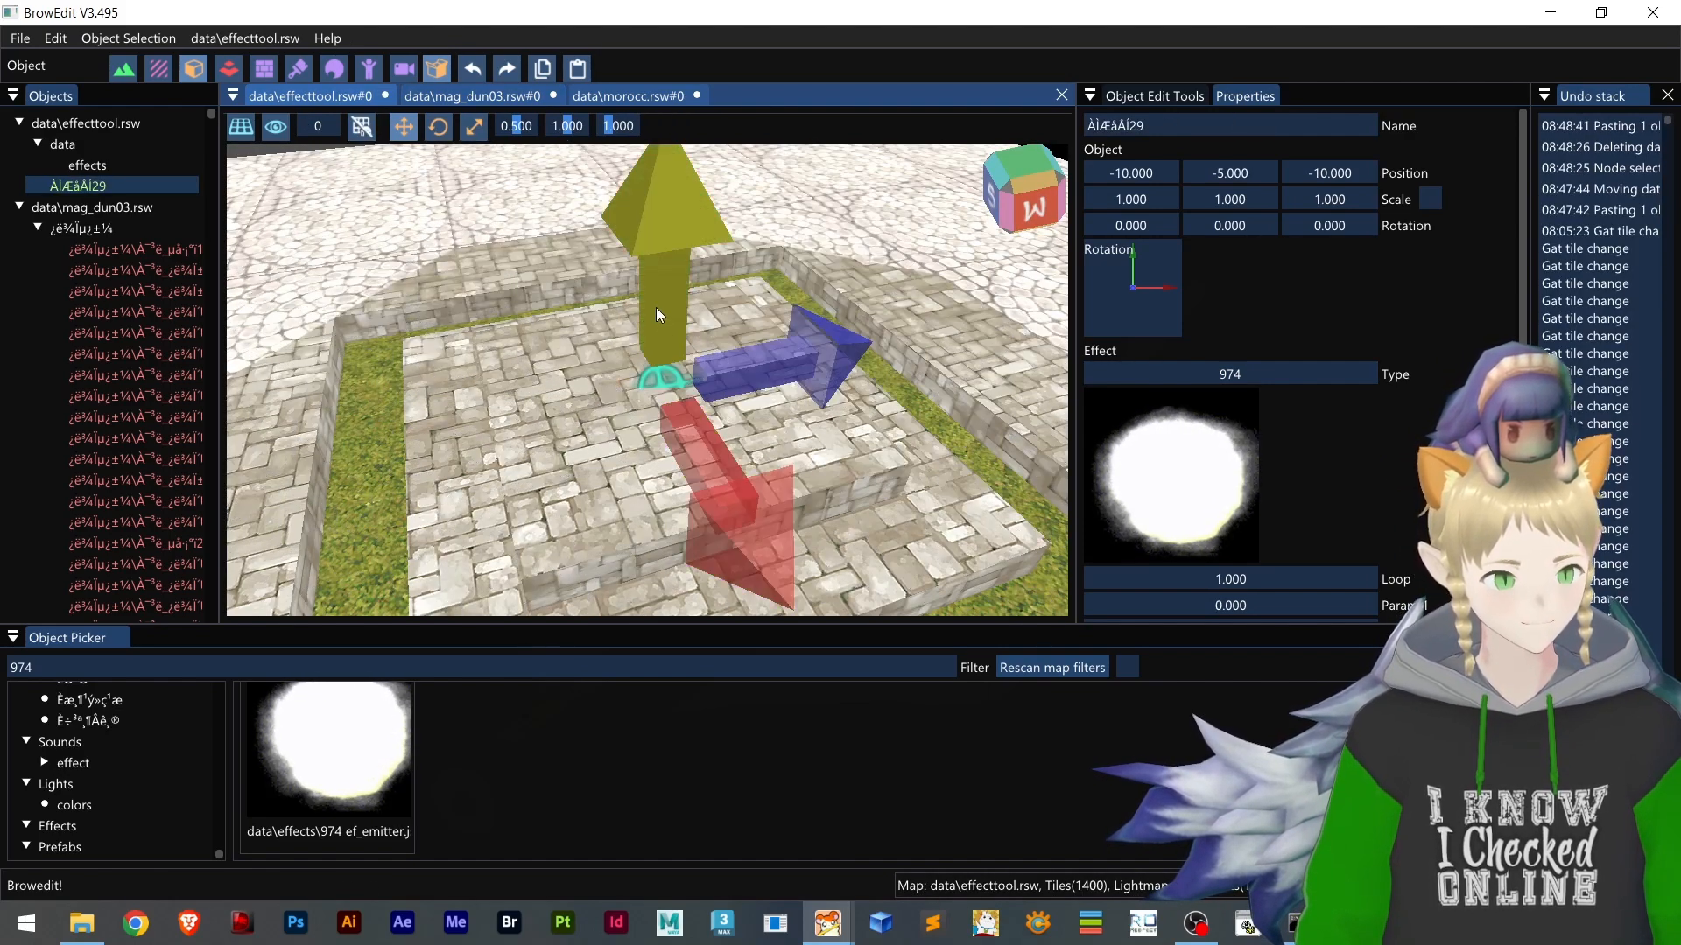
drag(654, 307, 663, 255)
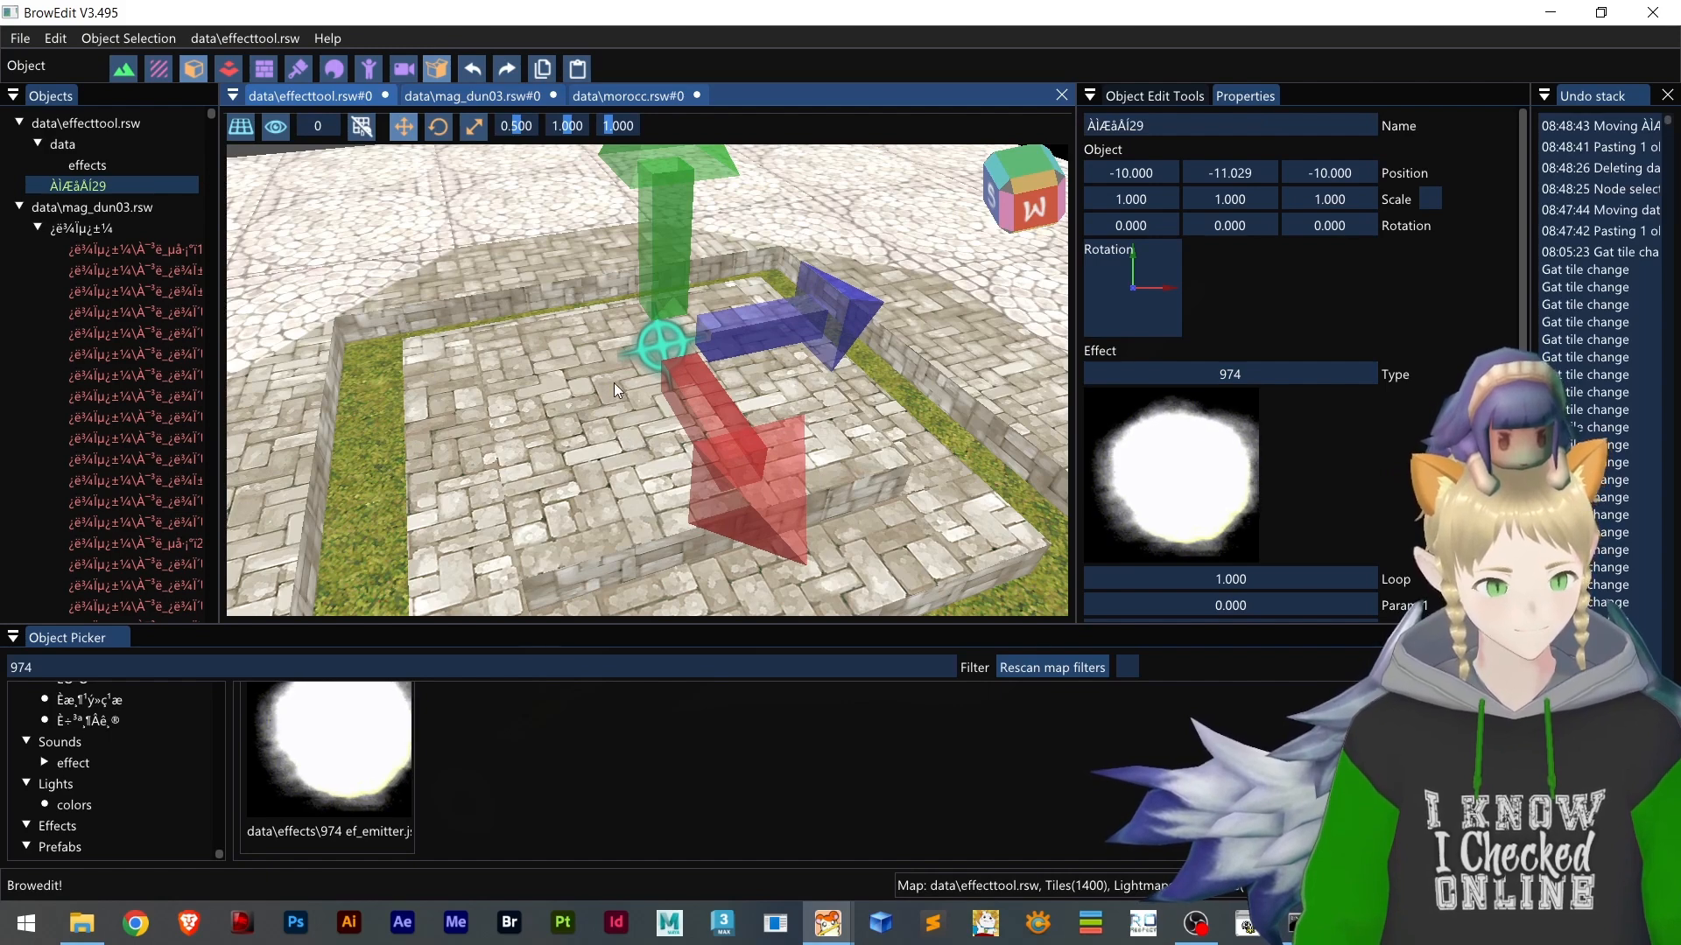
Switch to File Explorer and open effecttool.lub from the effecttool folder in Notepad, with the window maximized
click(92, 933)
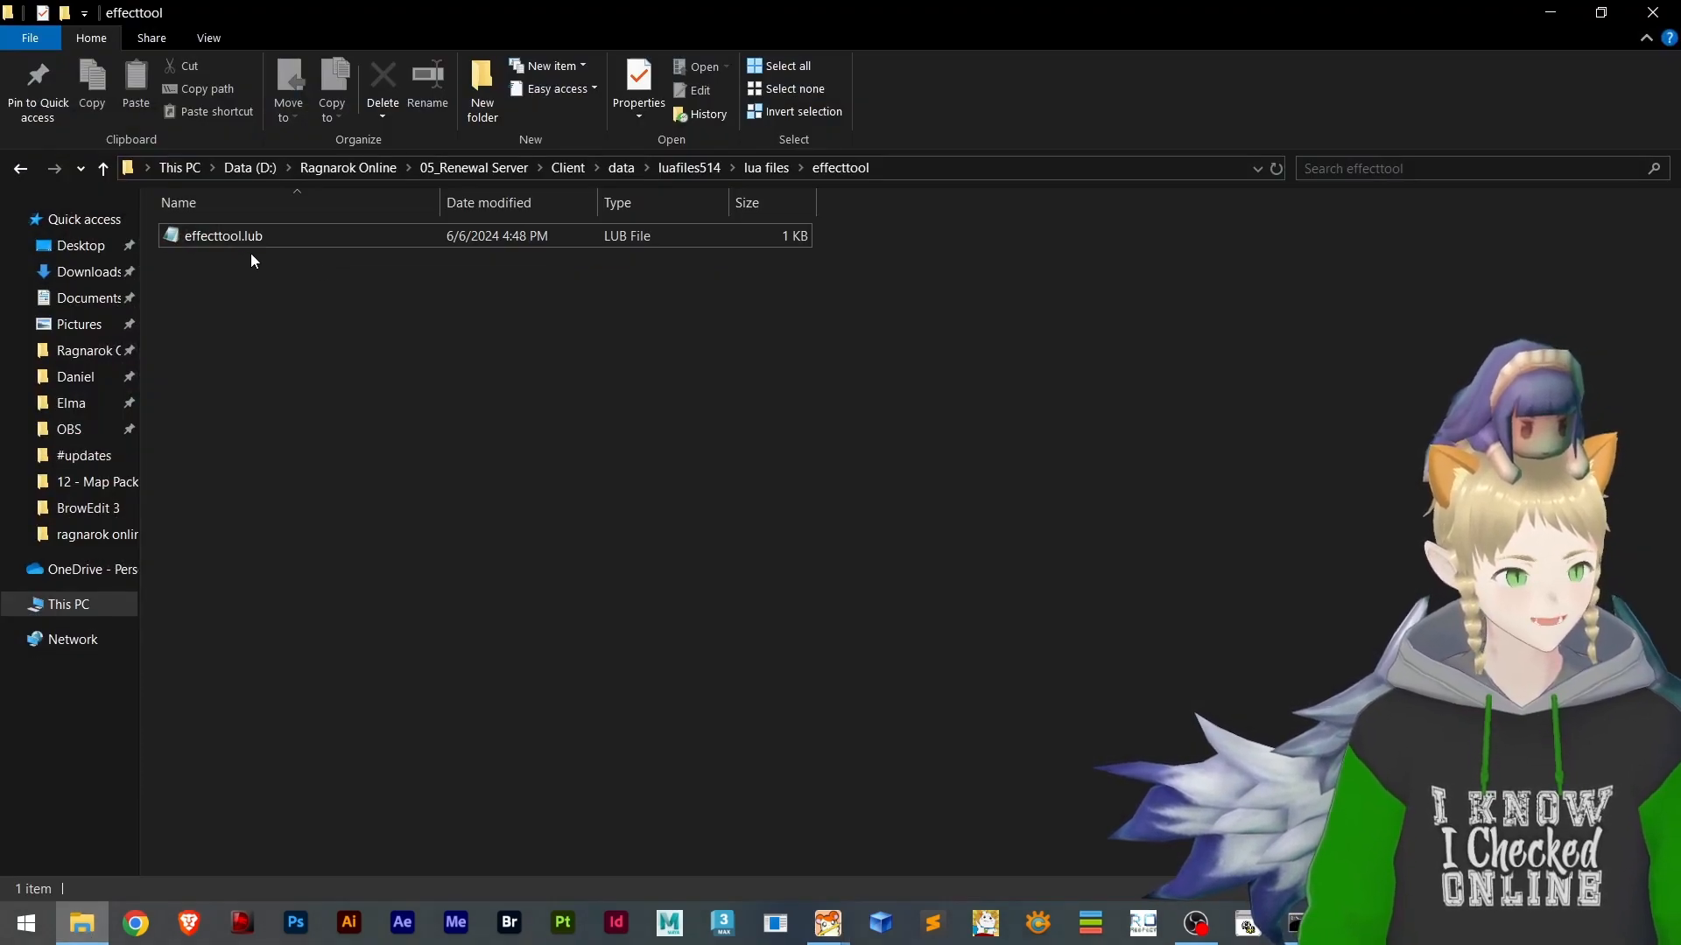
click(210, 234)
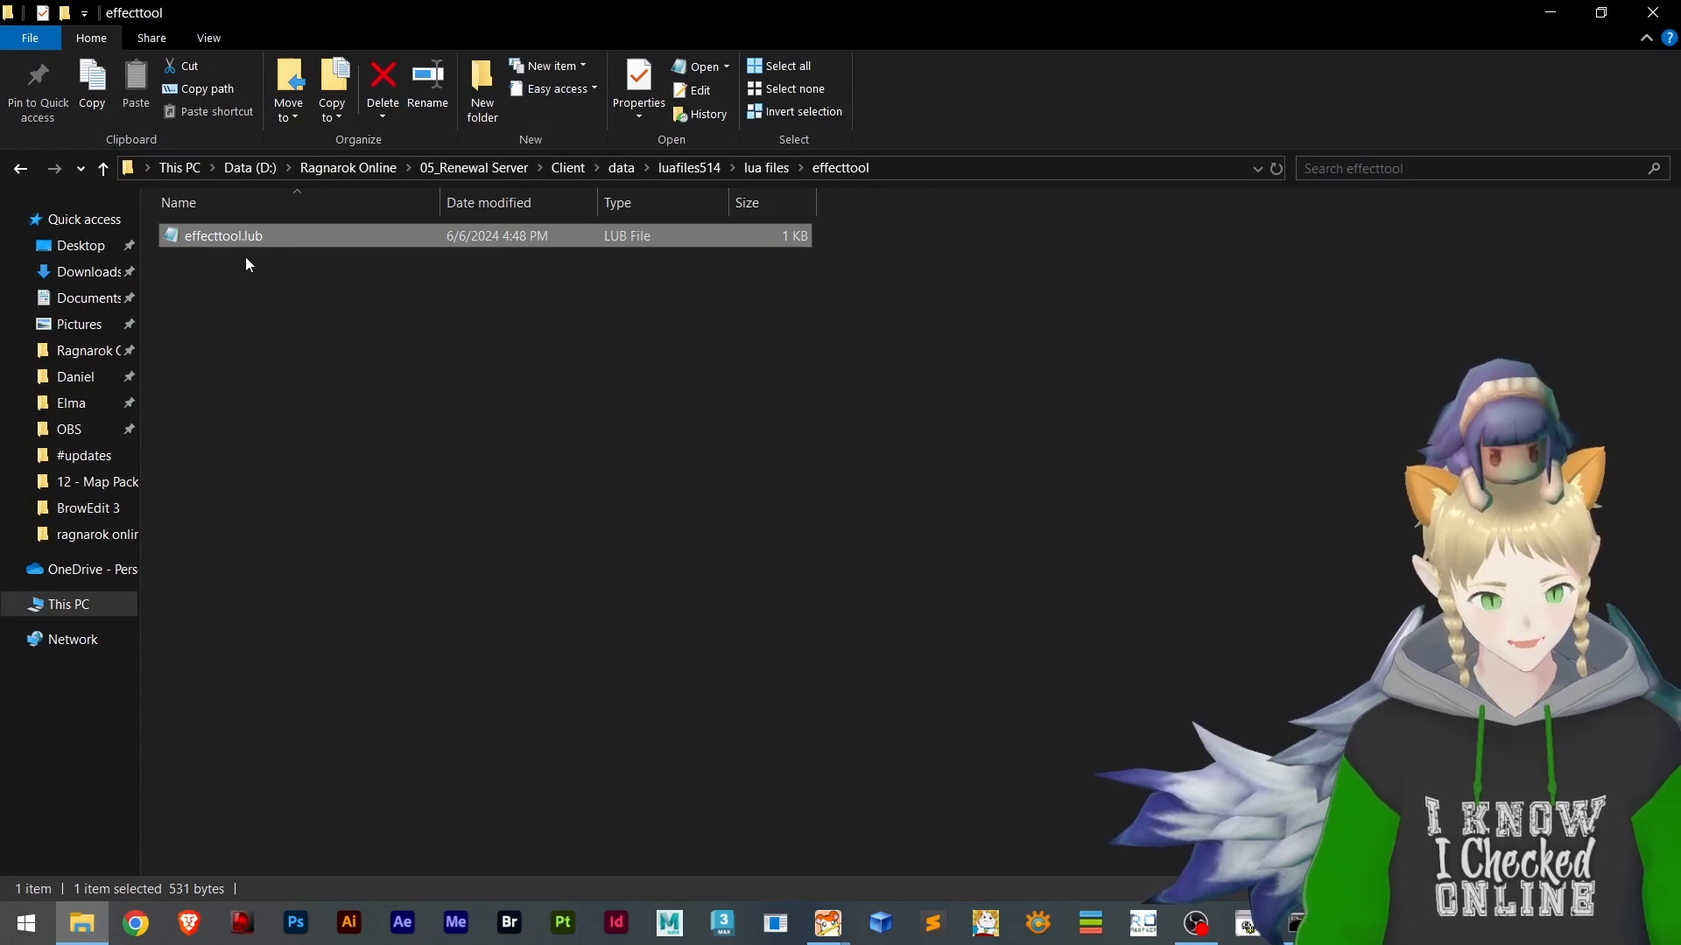
double_click(226, 239)
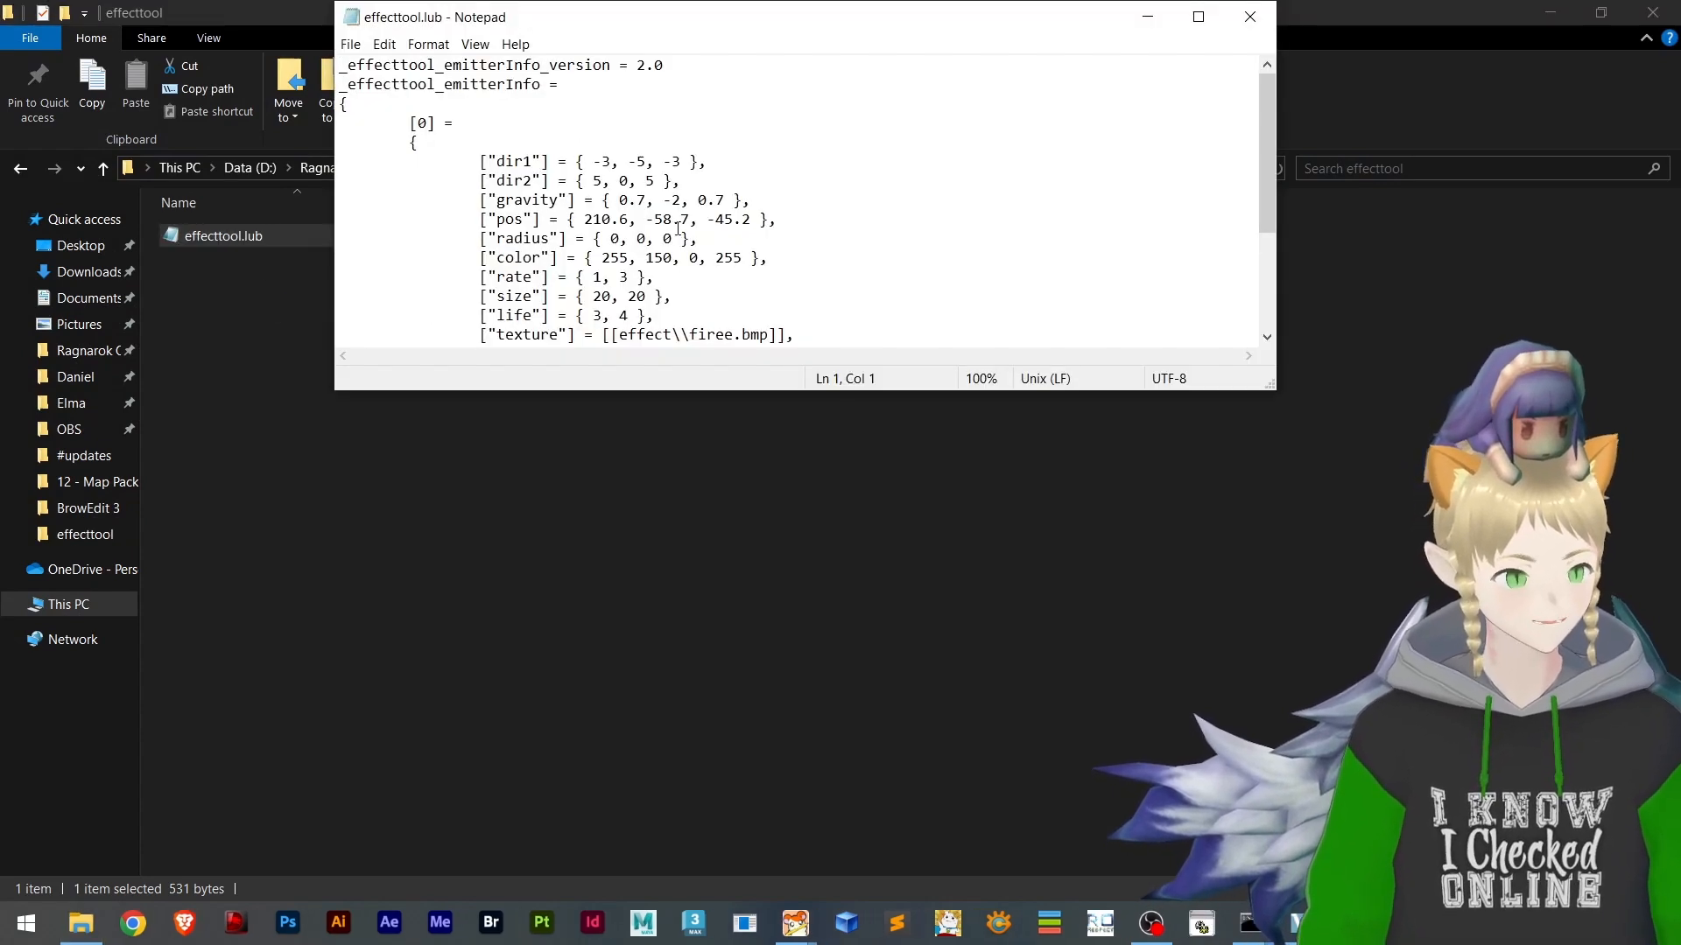
scroll(1137, 175, down, 2)
click(1211, 18)
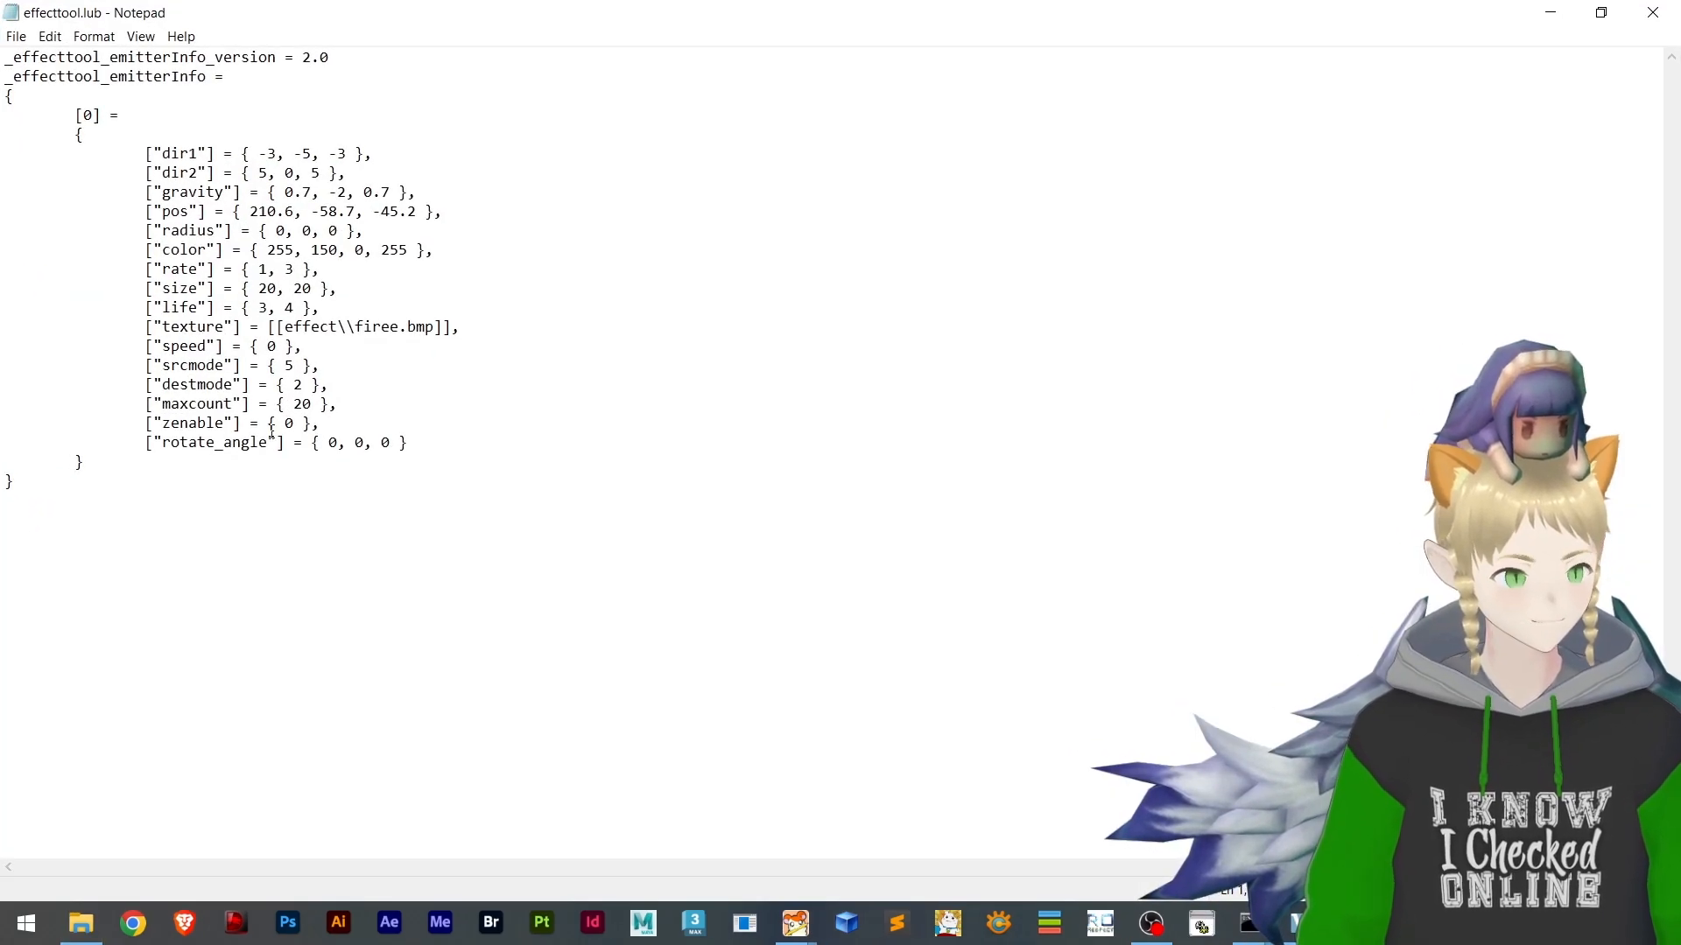
Review the emitter parameters in the emitterInfo block of effecttool.lub and minimize Notepad
drag(442, 446, 34, 143)
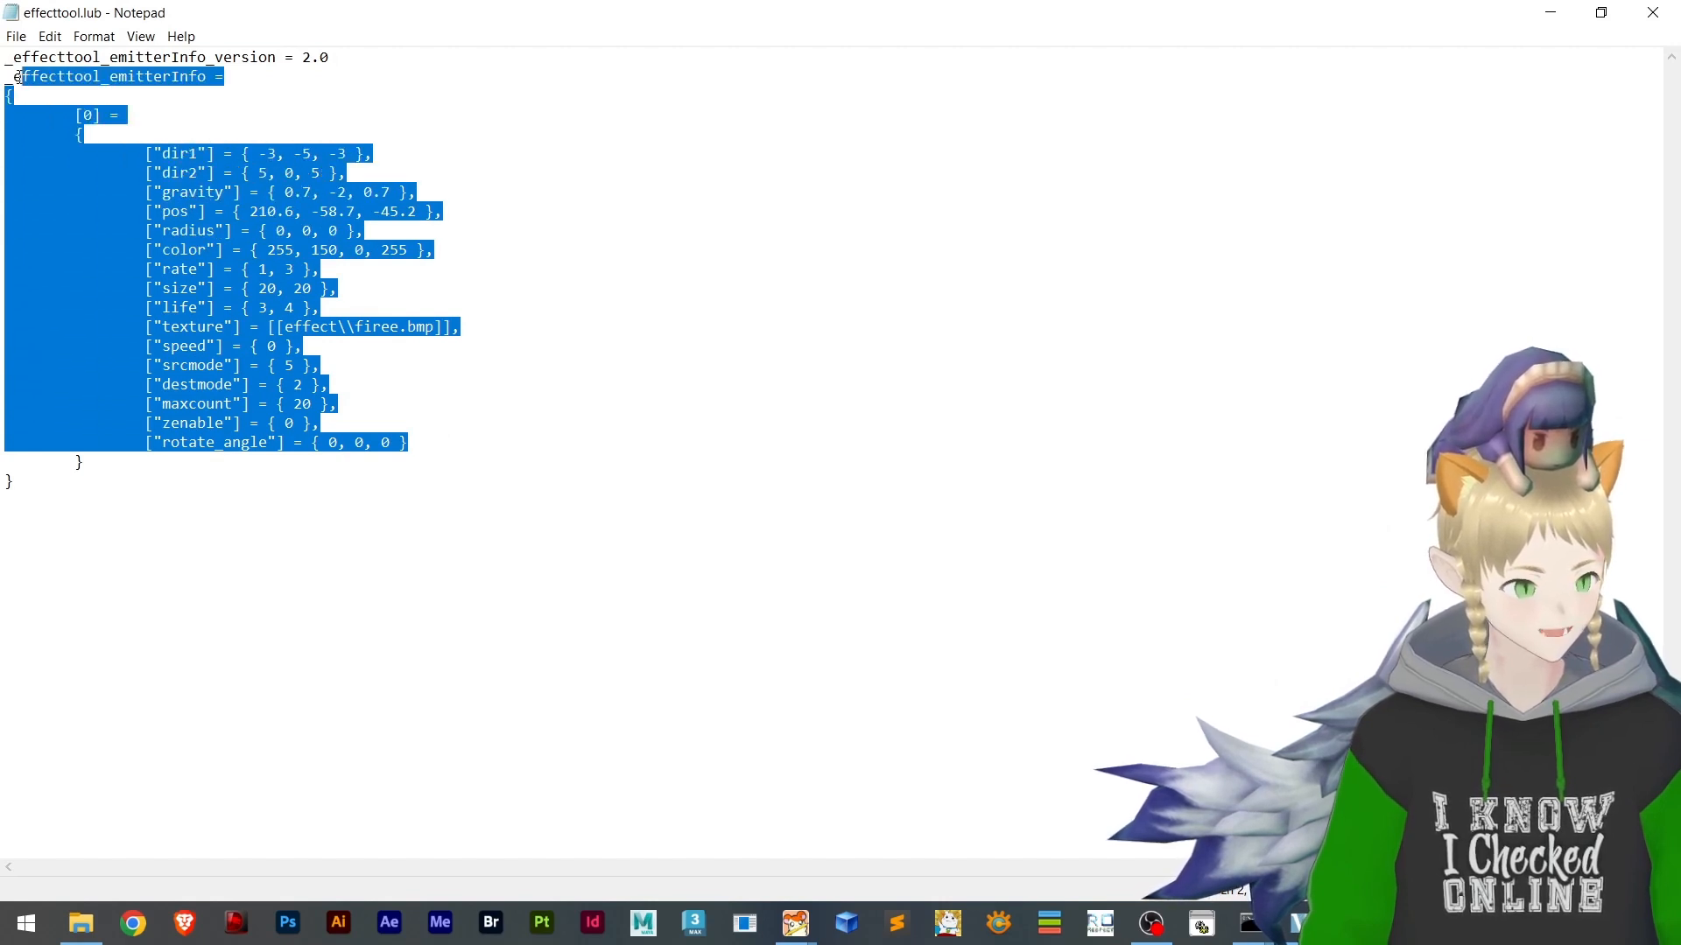
drag(18, 77, 96, 205)
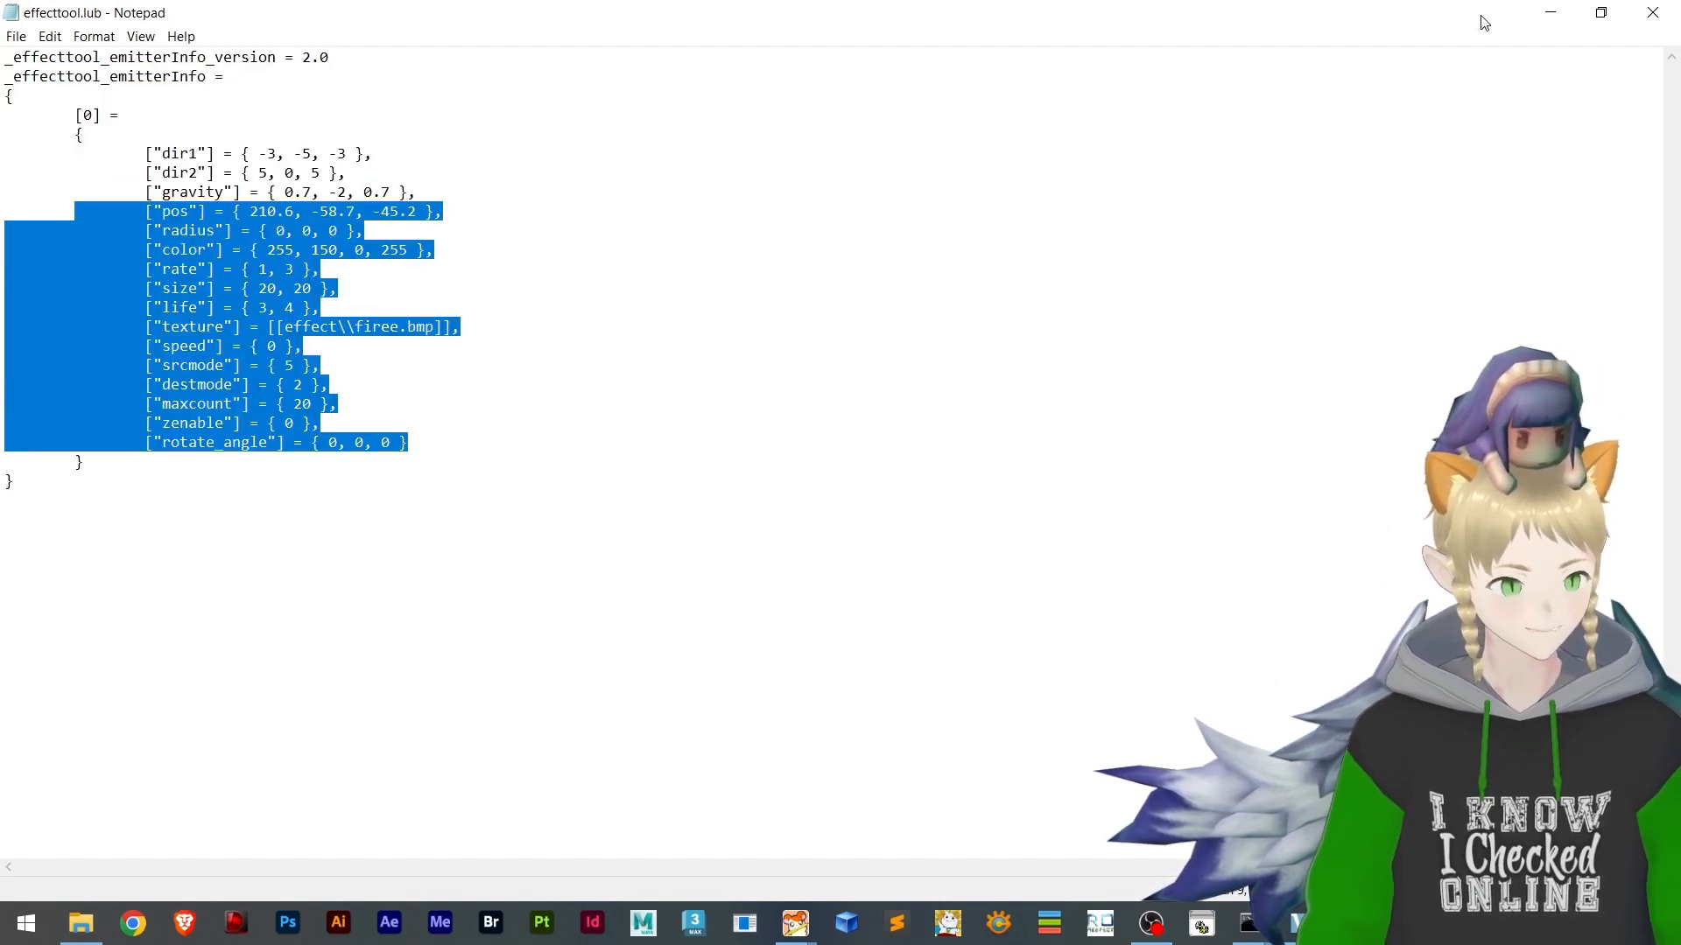
click(1550, 14)
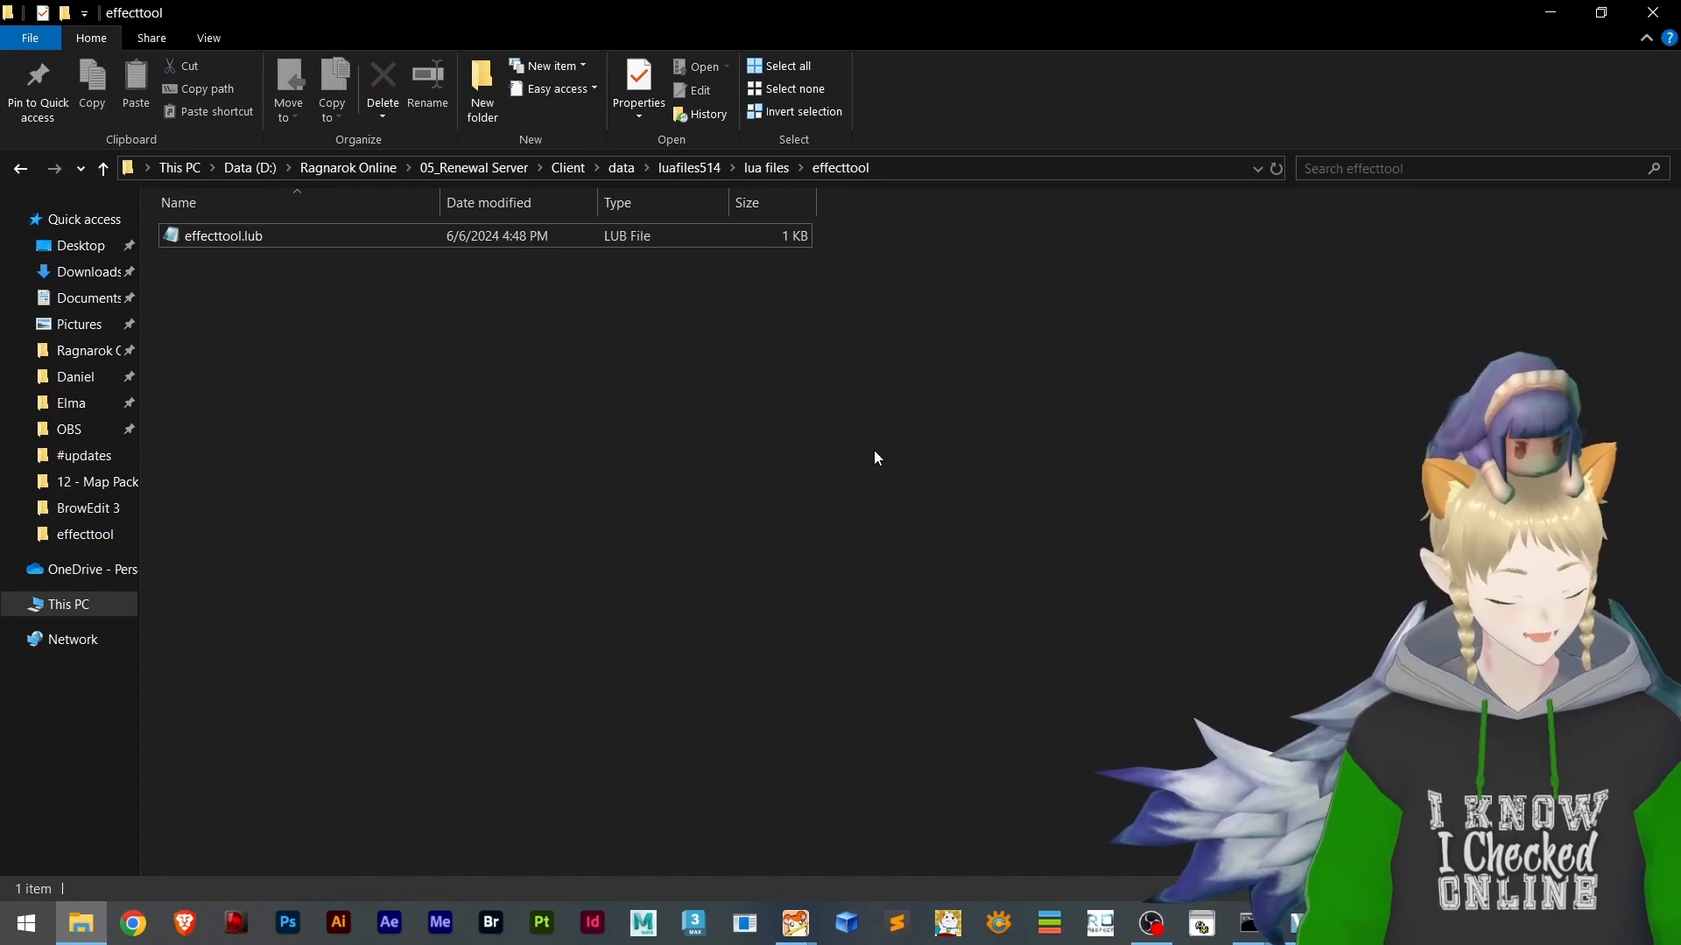
Return to BrowEdit, save the effecttool map and close it
key(alt+Tab)
click(780, 445)
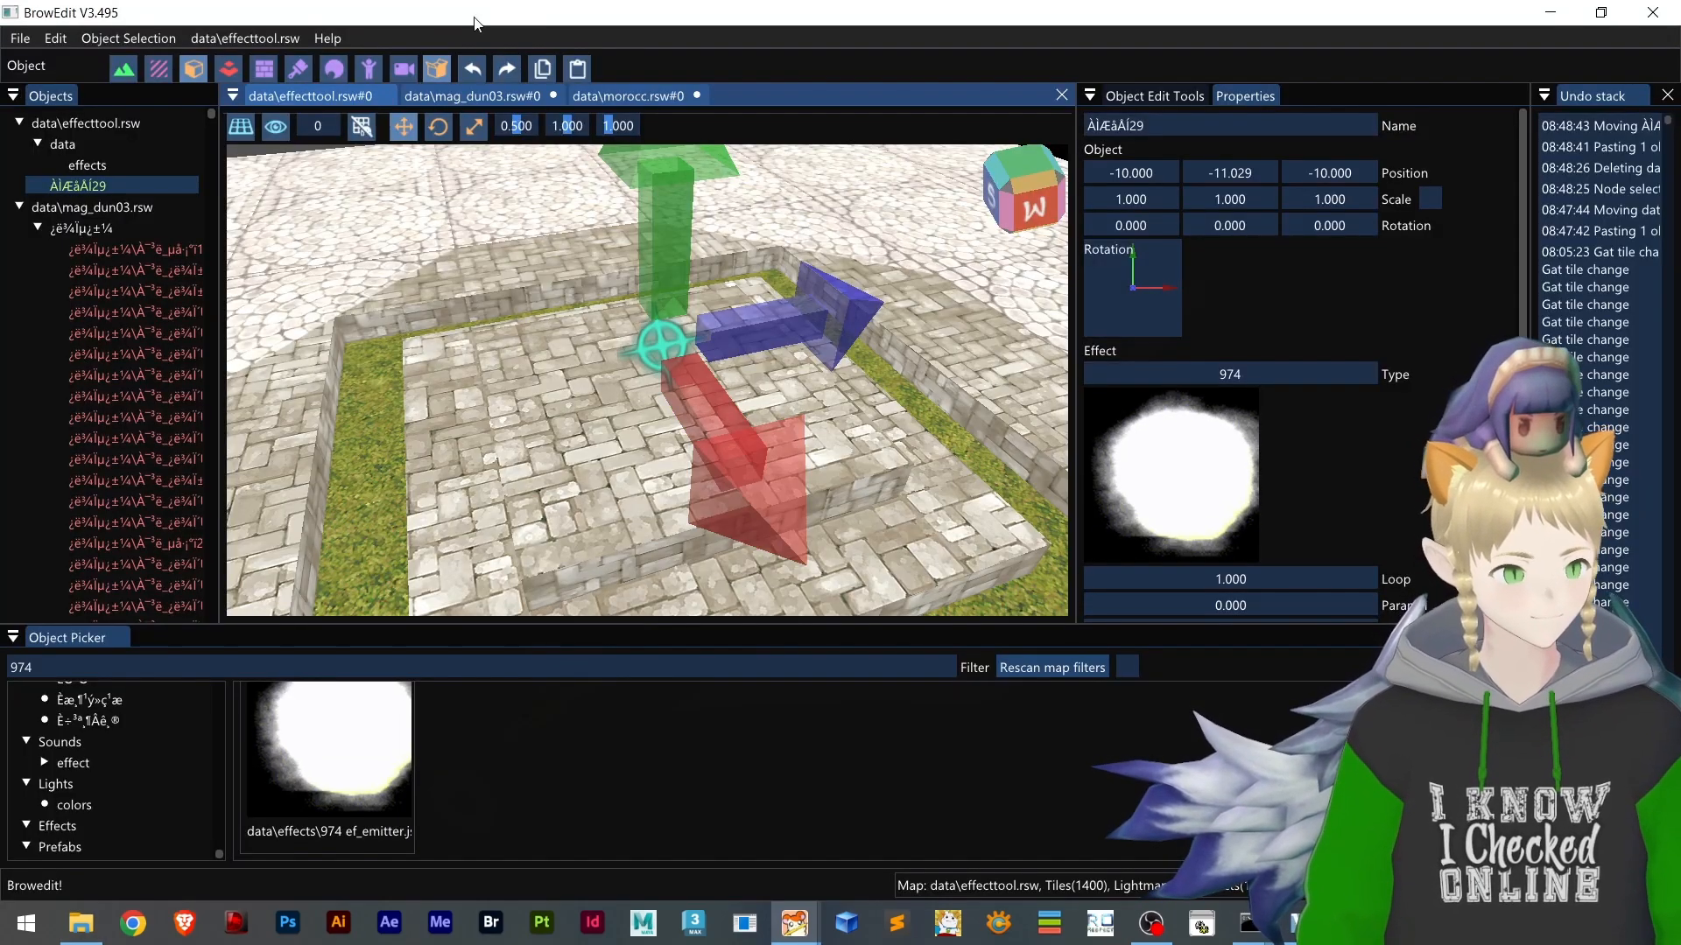
click(386, 94)
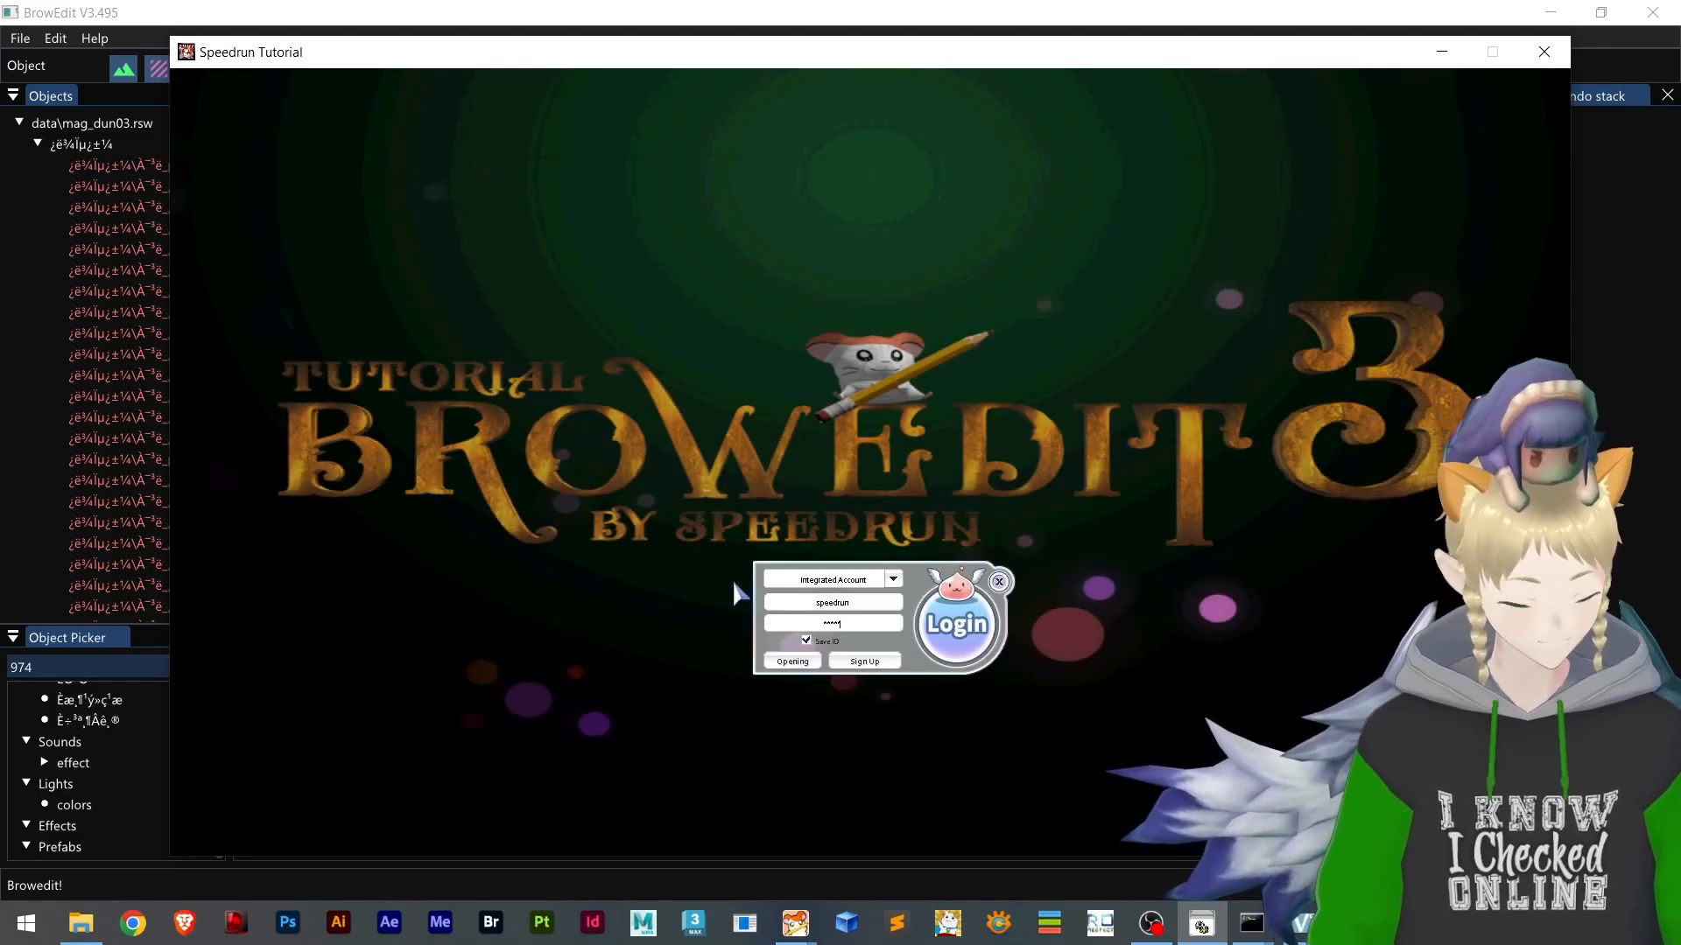
Log in to the game client with the account password and load the character onto the effecttool map
key(Return)
key(Return)
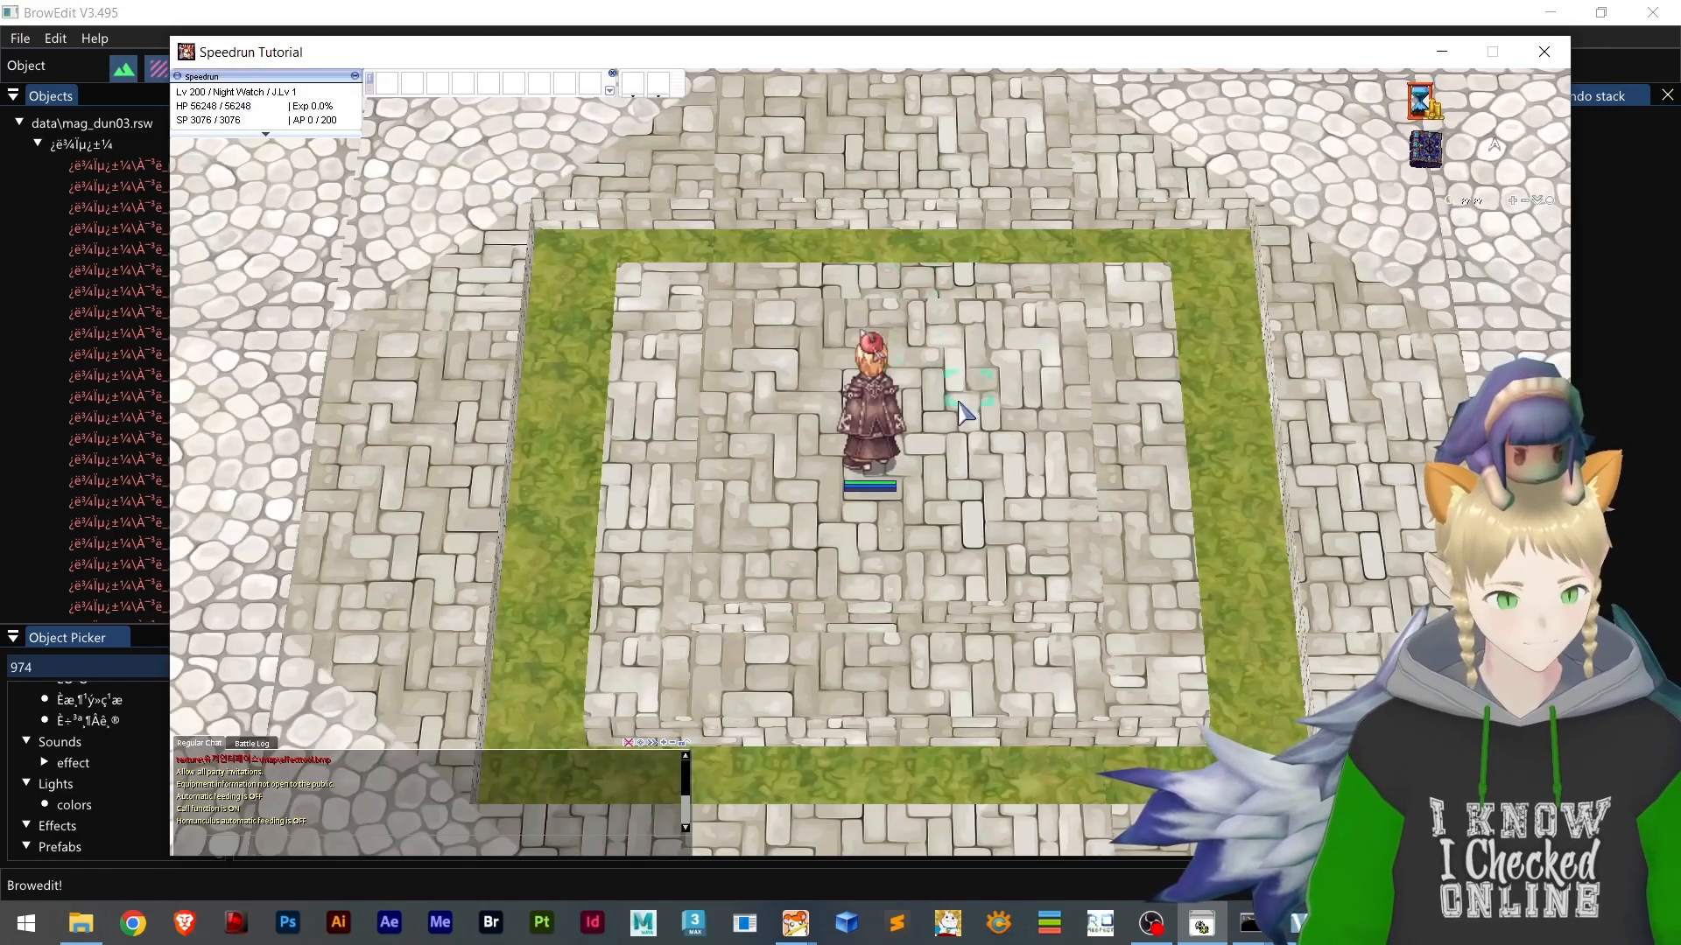
Walk the character around the platform and change the camera angle to check for the copied emitter effect in-game
click(828, 390)
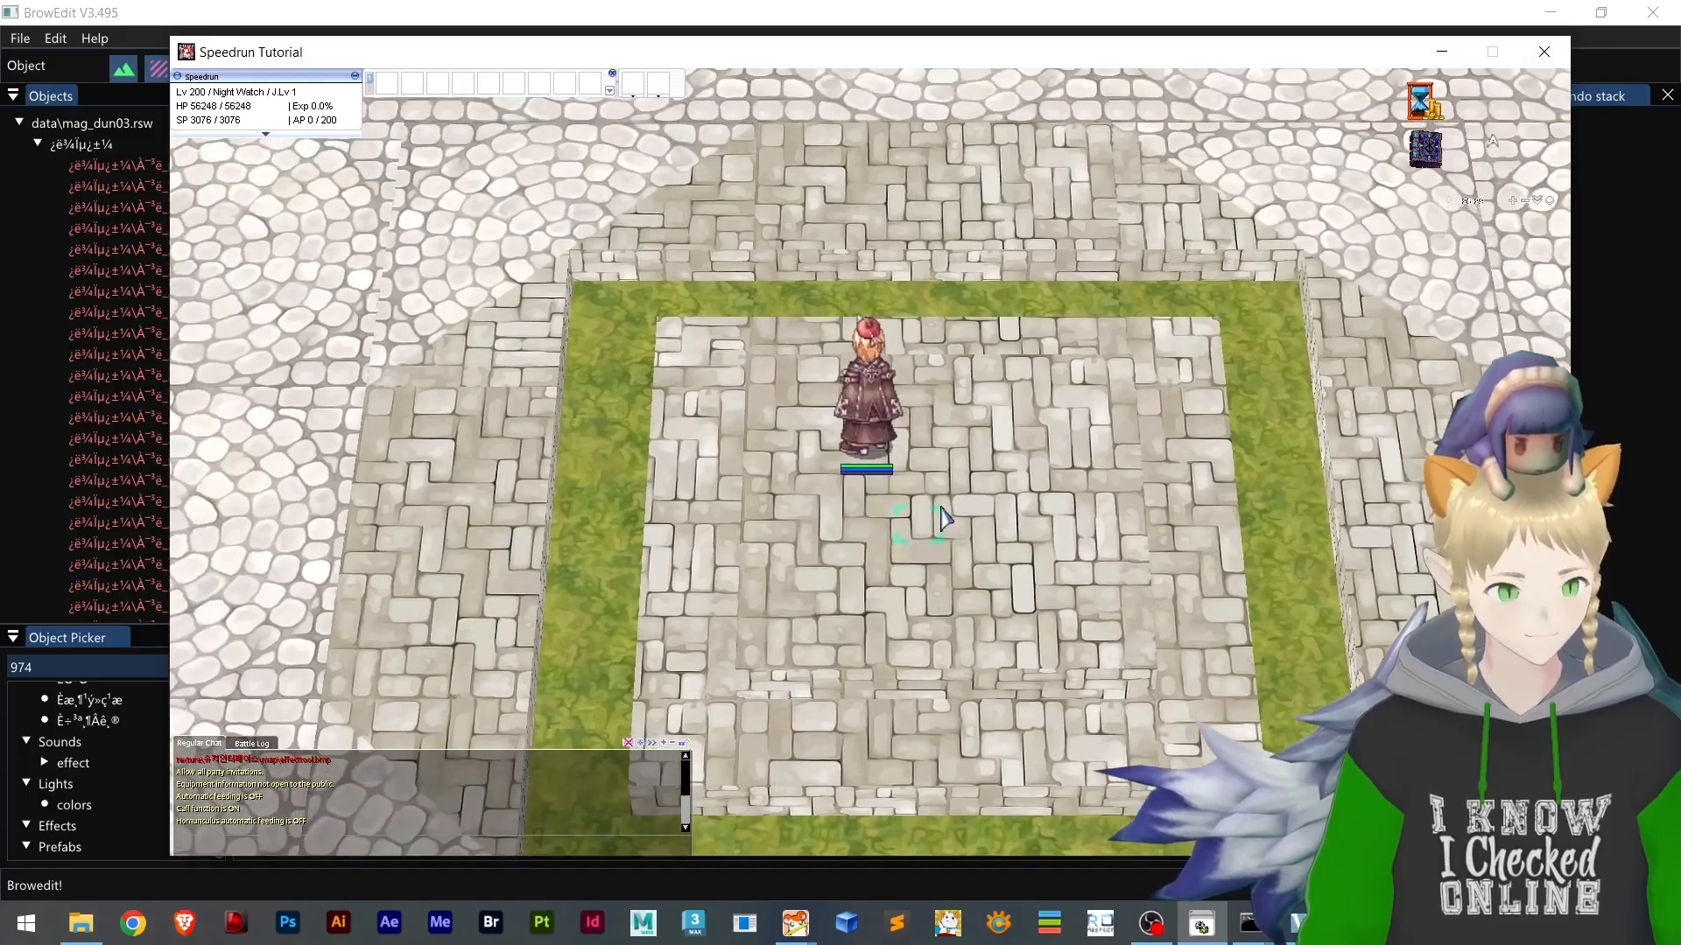
click(939, 518)
right_drag(925, 532, 908, 501)
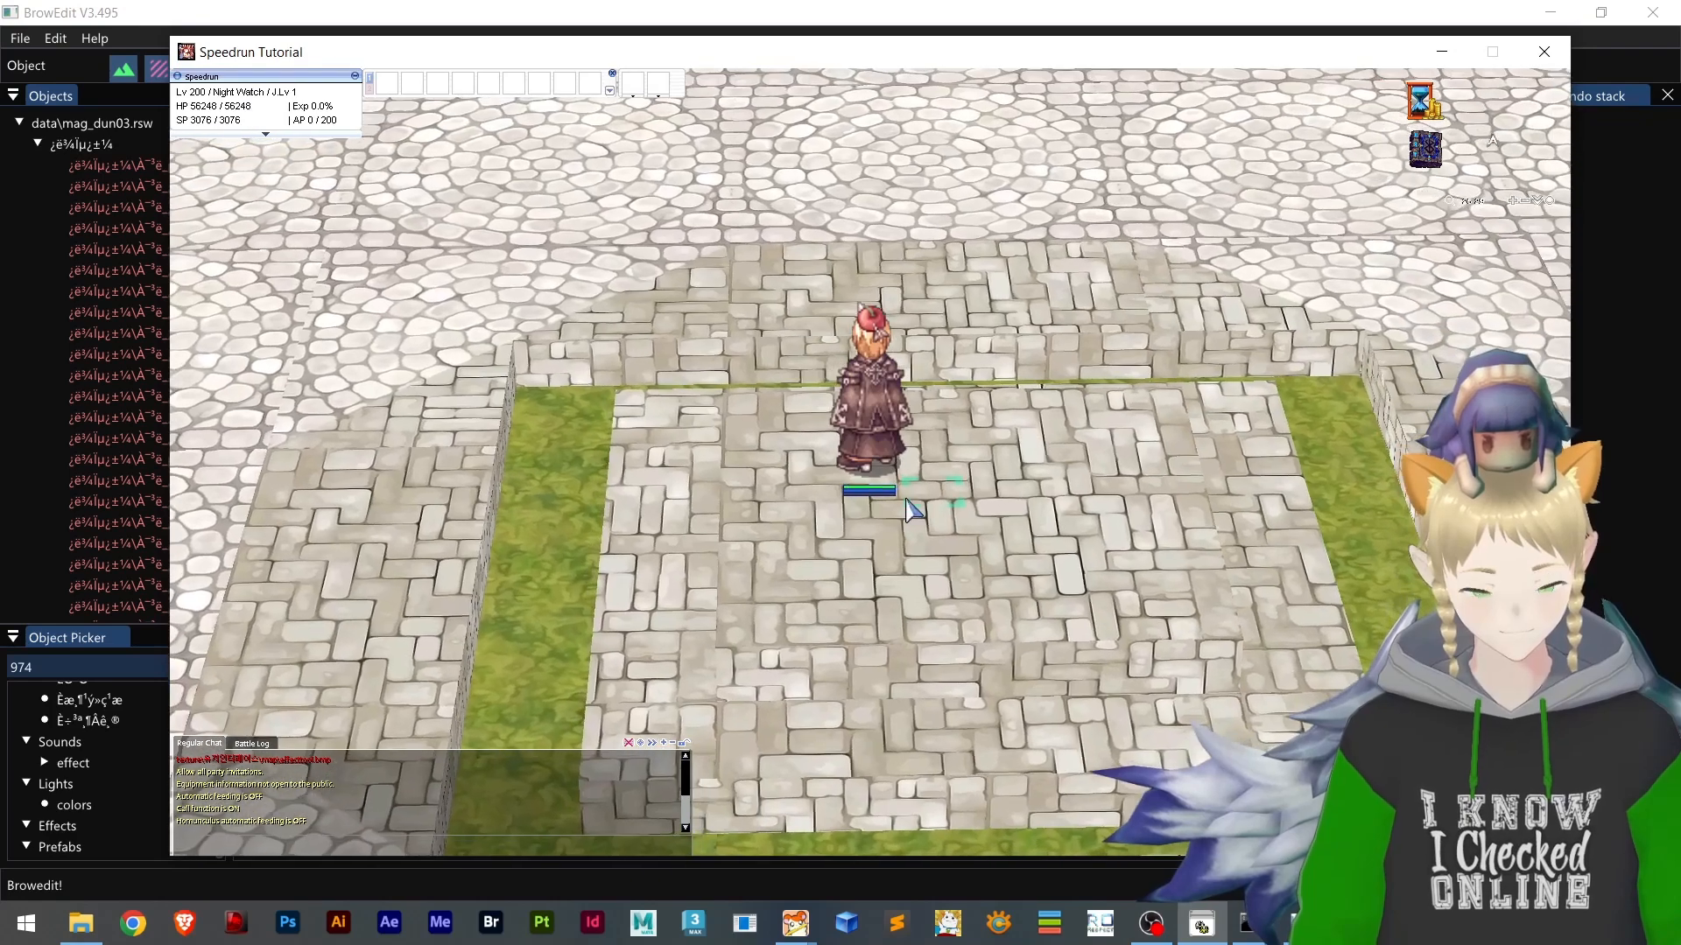
click(915, 505)
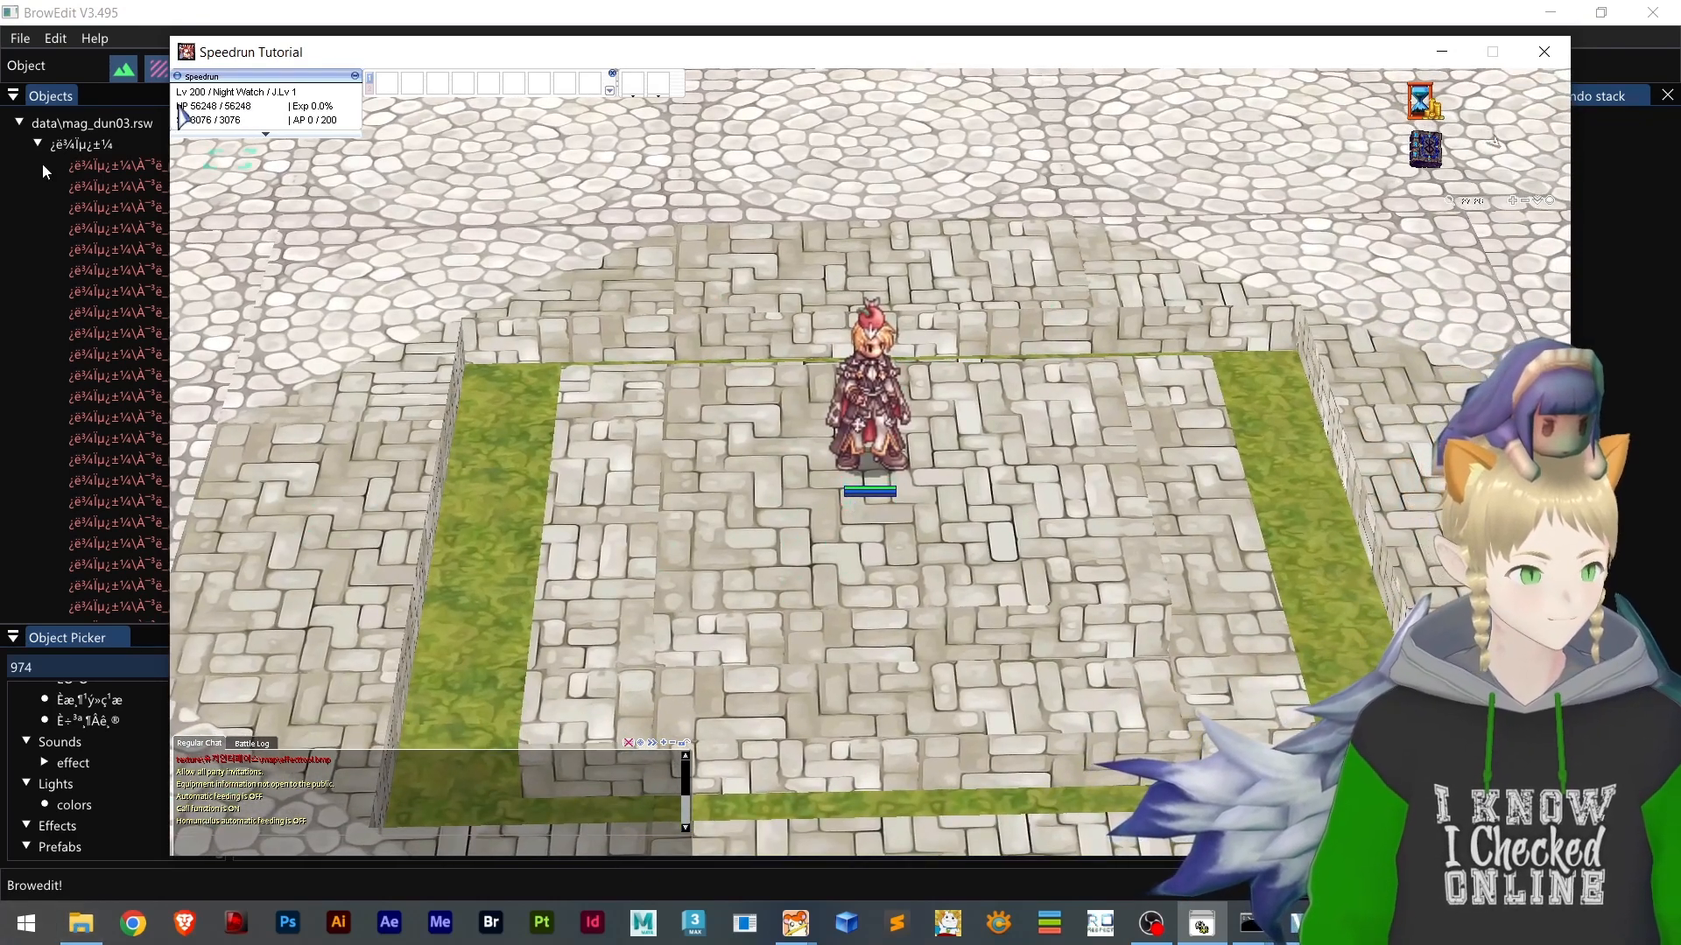
click(836, 497)
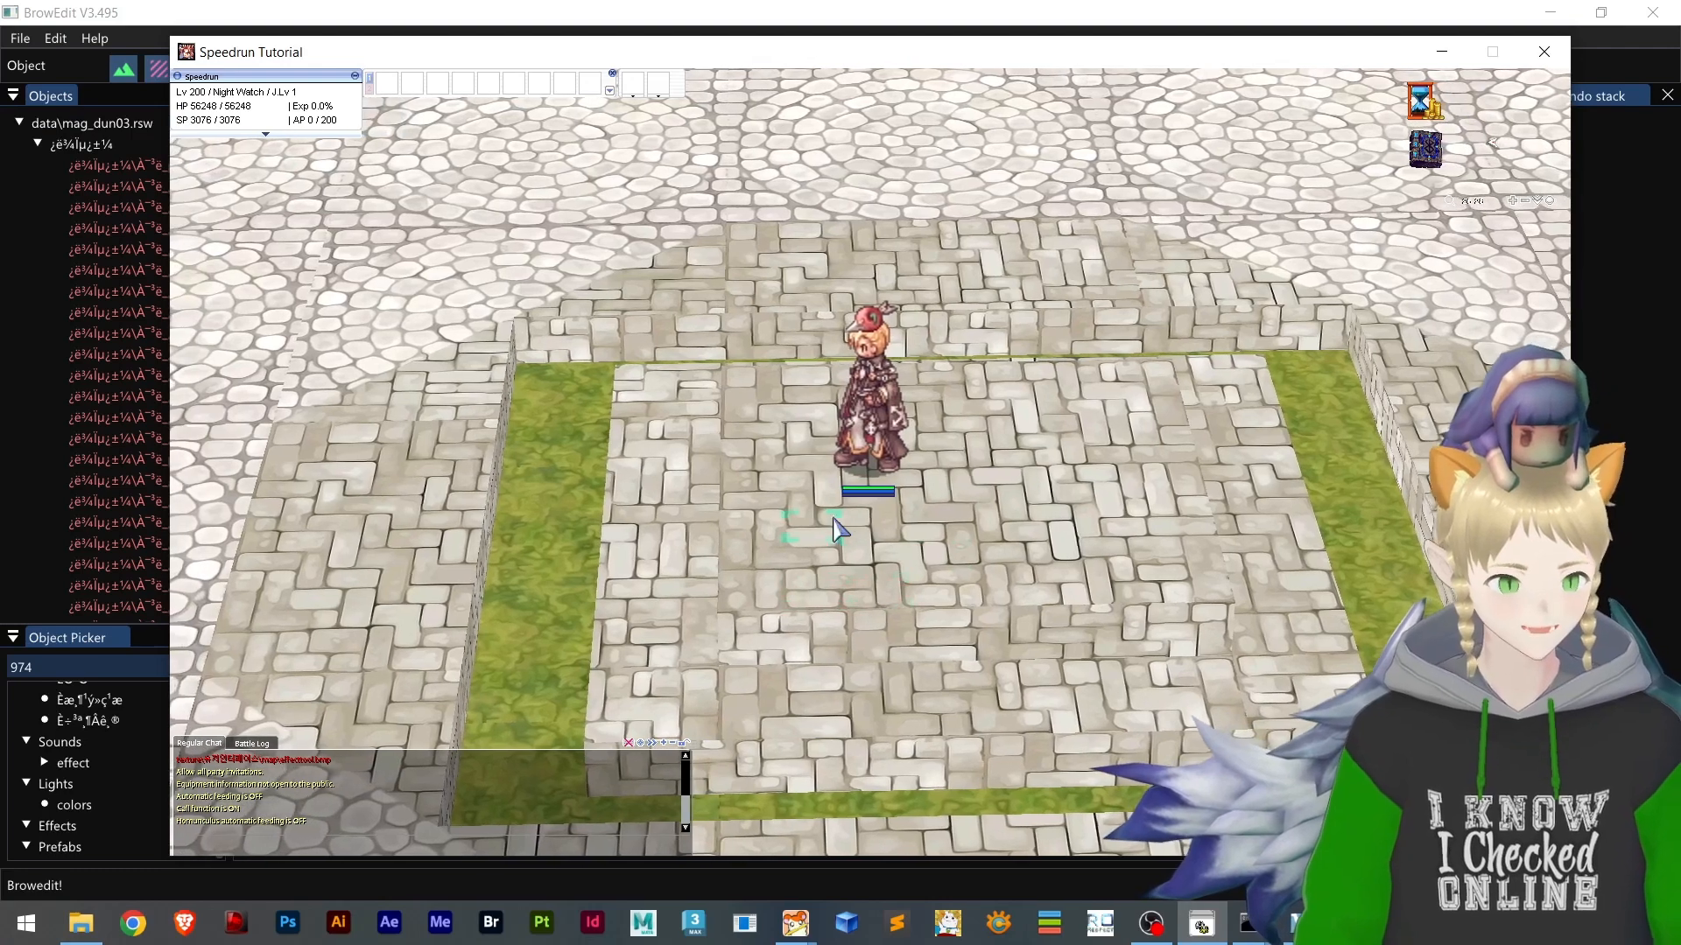
click(836, 530)
Switch to BrowEdit and reopen data\effecttool.rsw by filtering the map list for "effect"
click(134, 39)
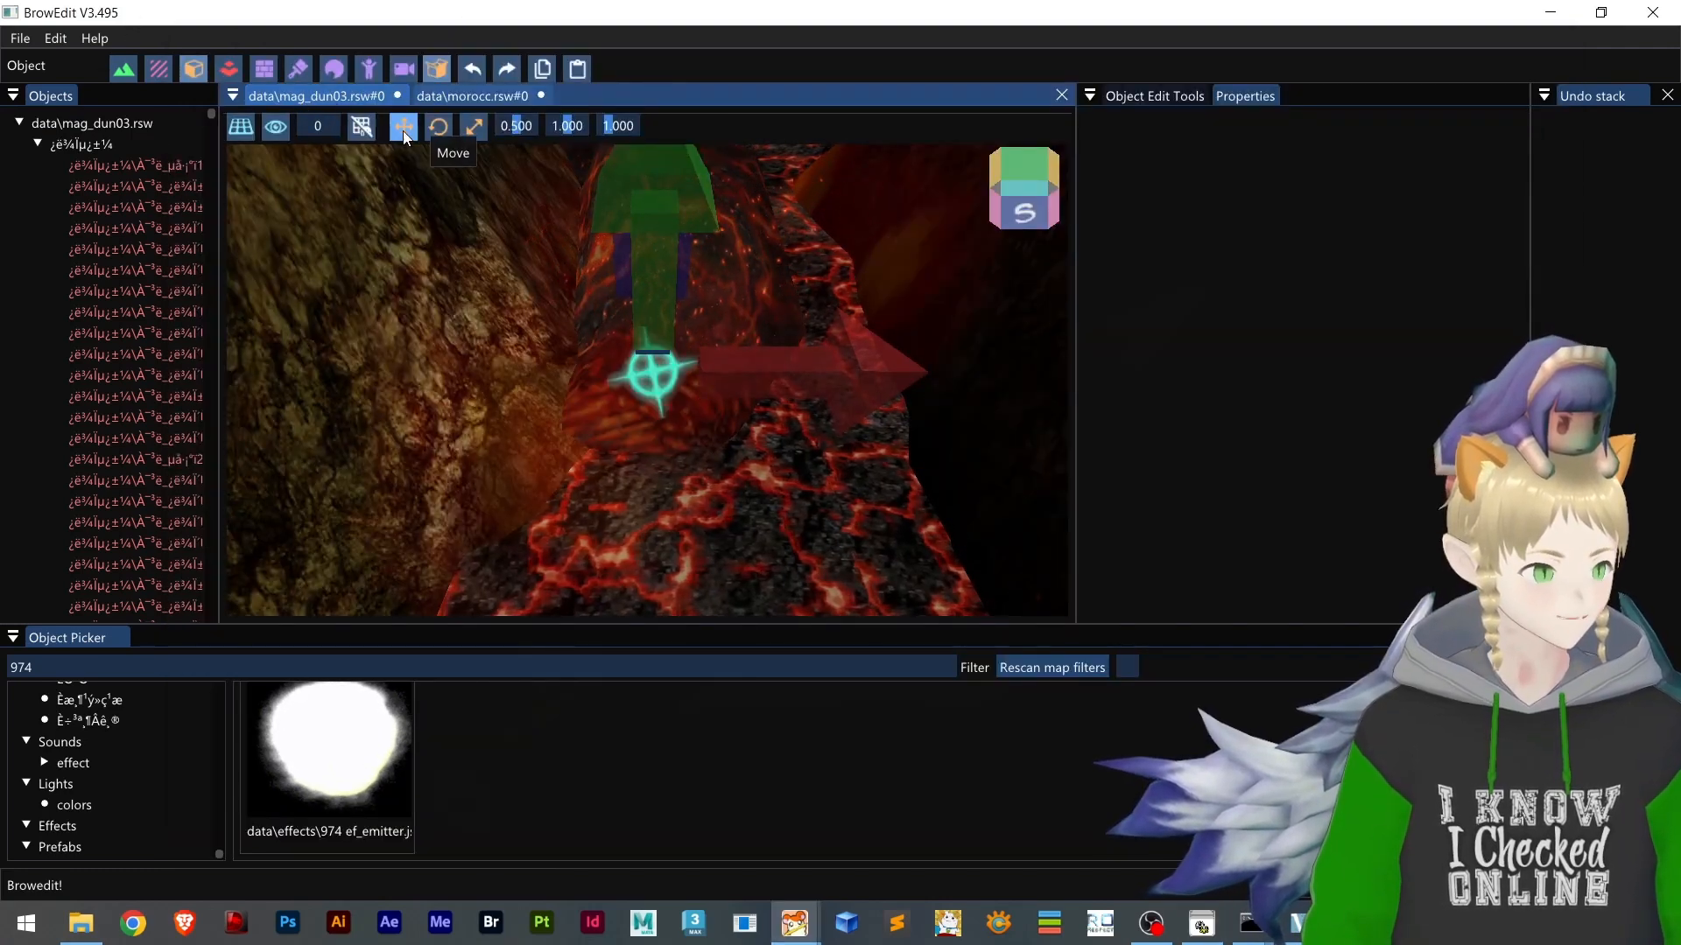
click(18, 39)
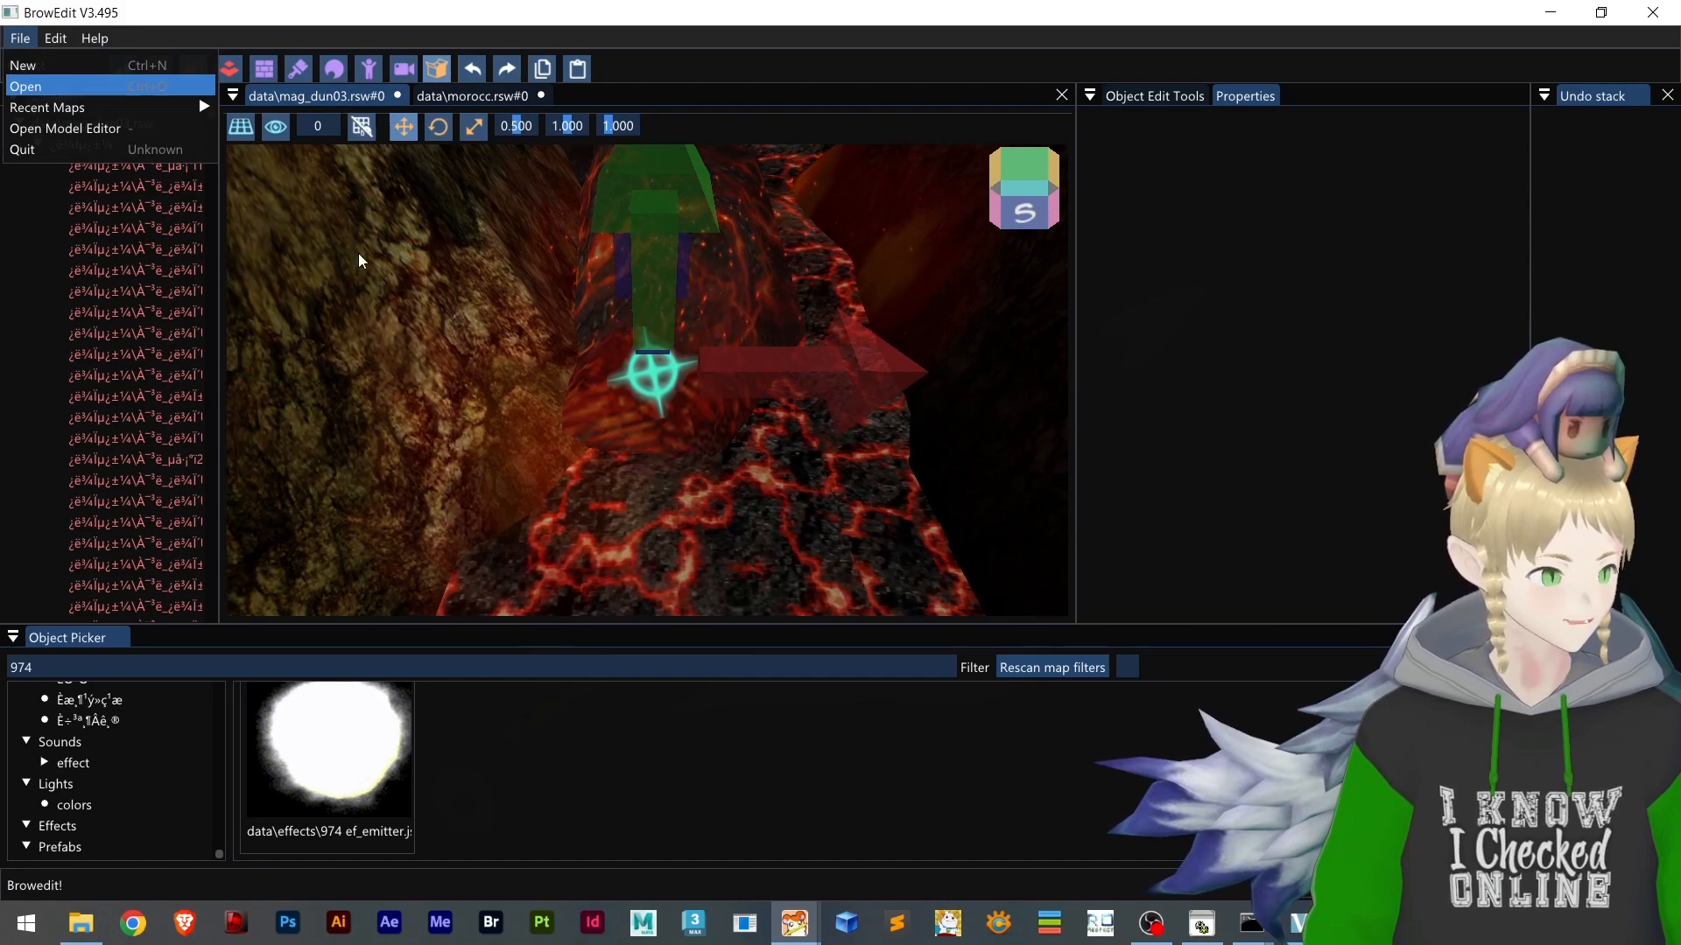
key(Return)
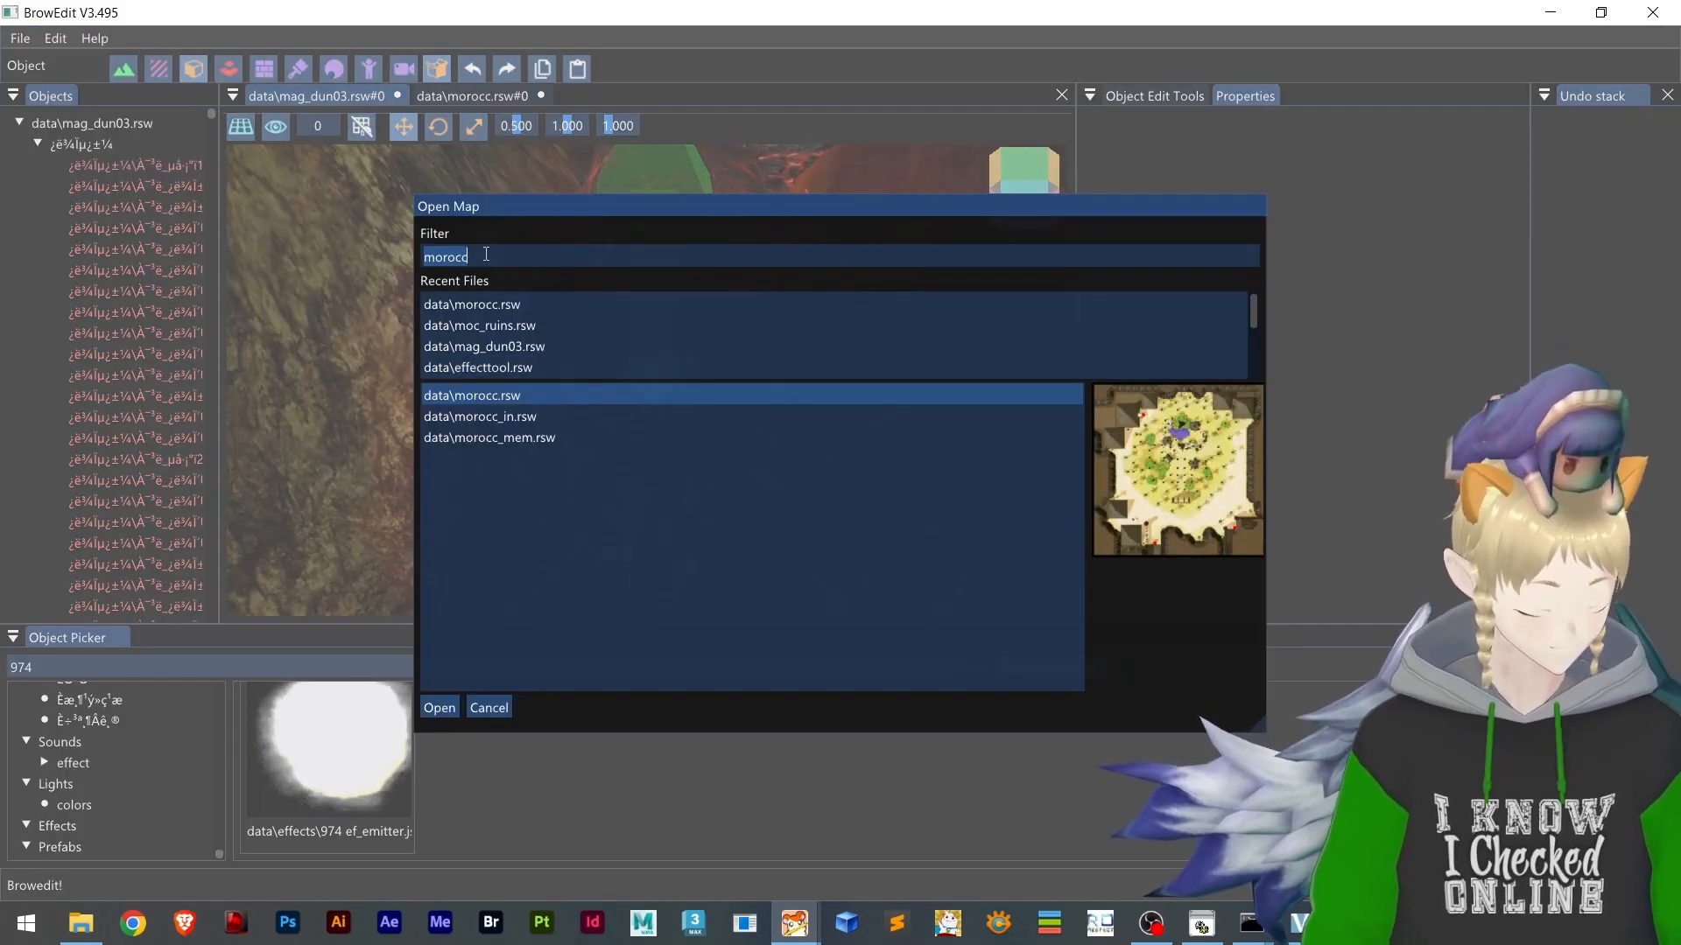
text(effect)
double_click(515, 402)
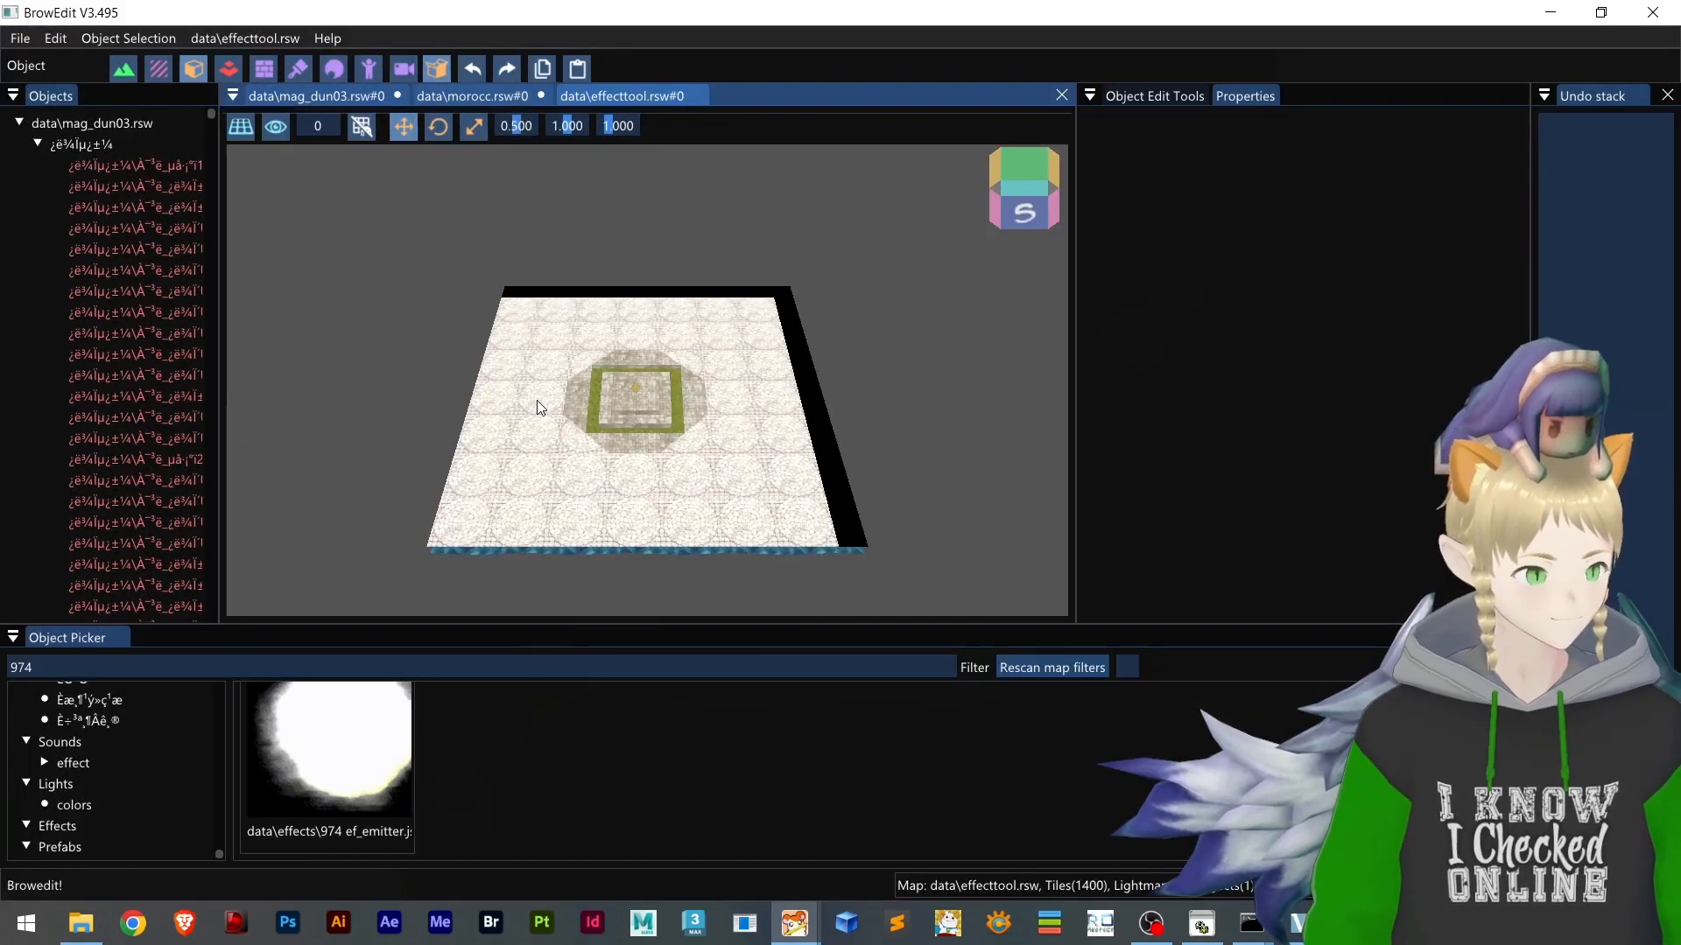
Examine the emitter on the effecttool platform up close in BrowEdit and compare the same spot in the game client
scroll(653, 429, up, 10)
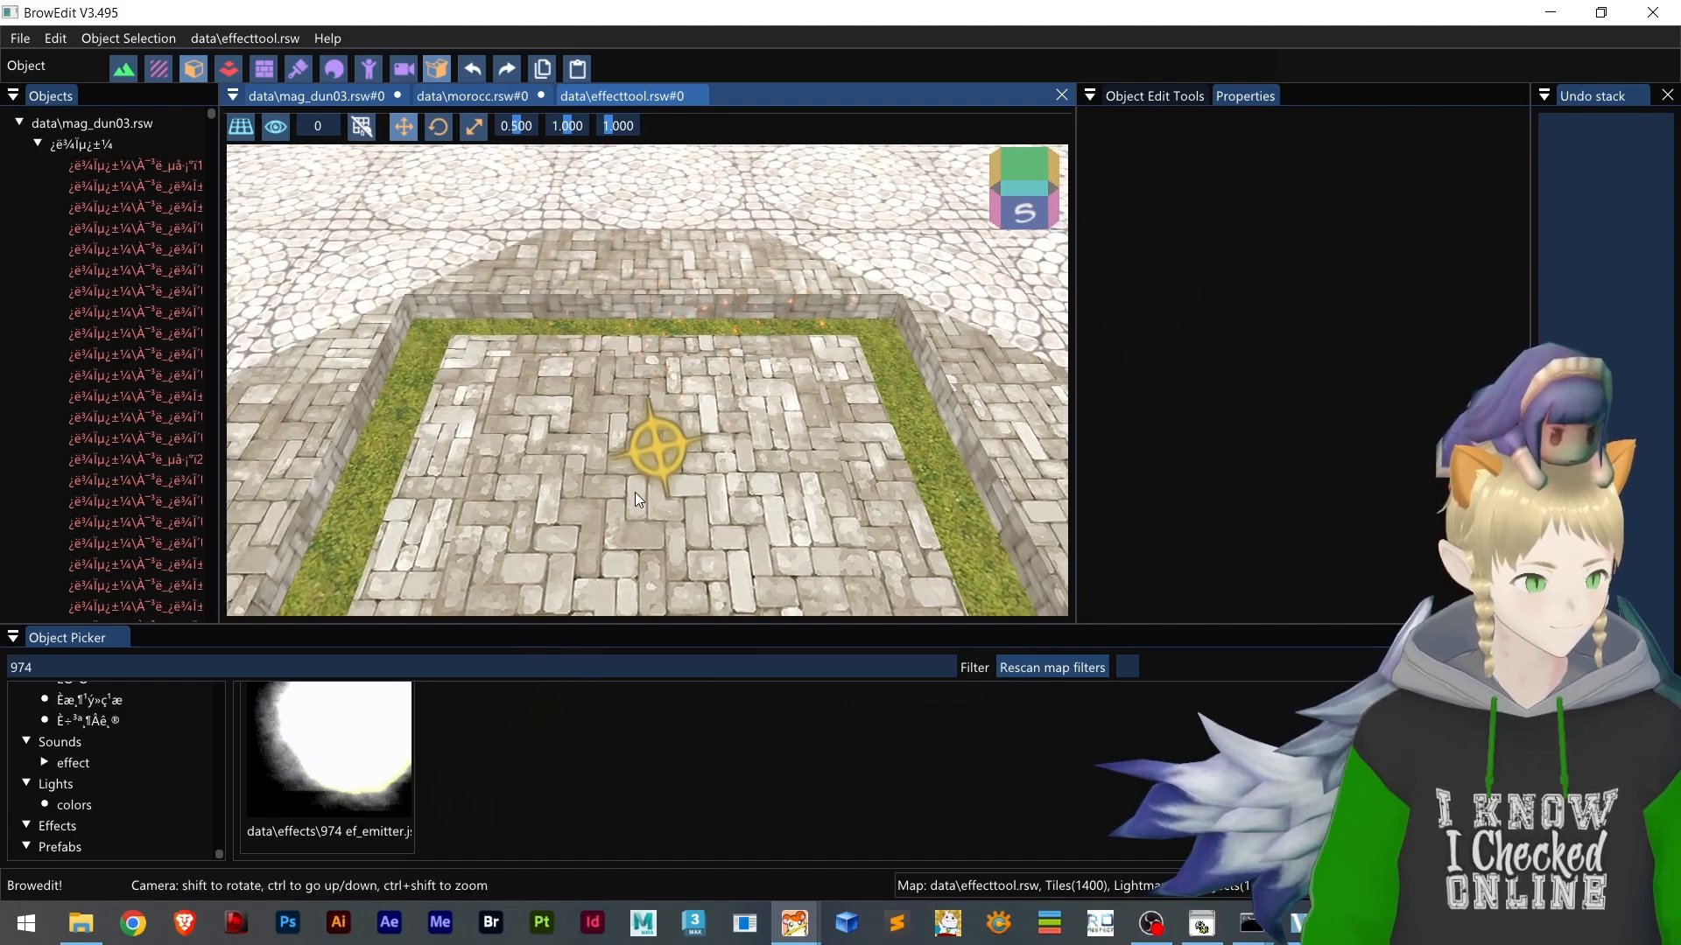
right_drag(633, 492, 710, 443)
scroll(674, 481, up, 3)
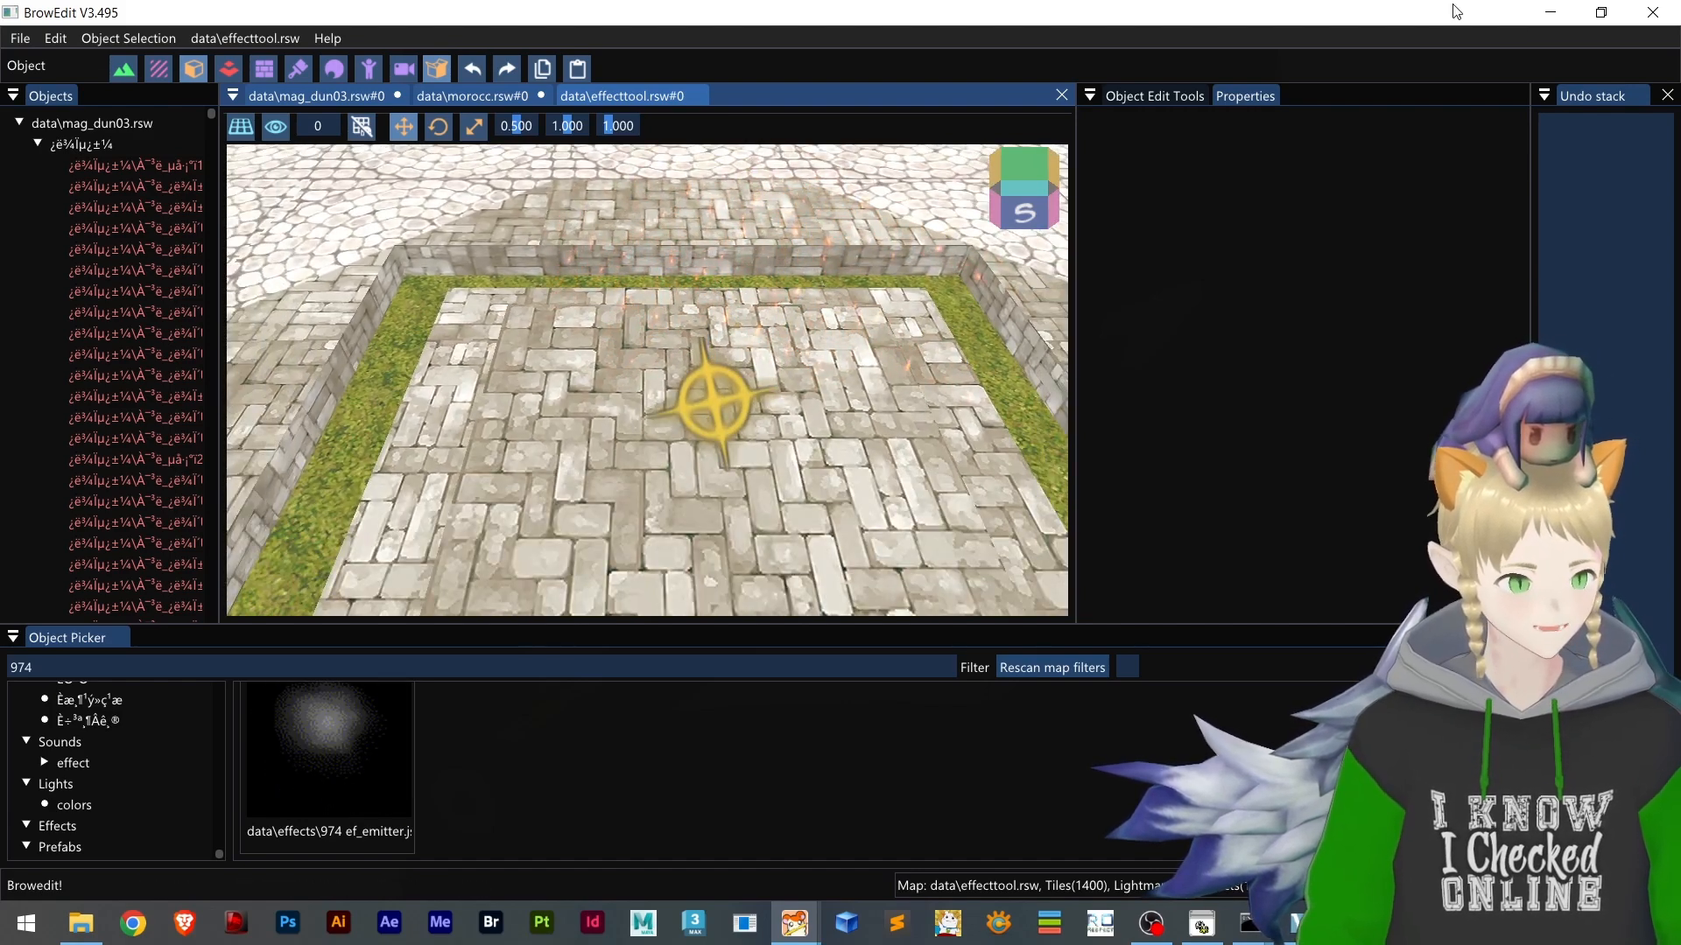
click(1550, 12)
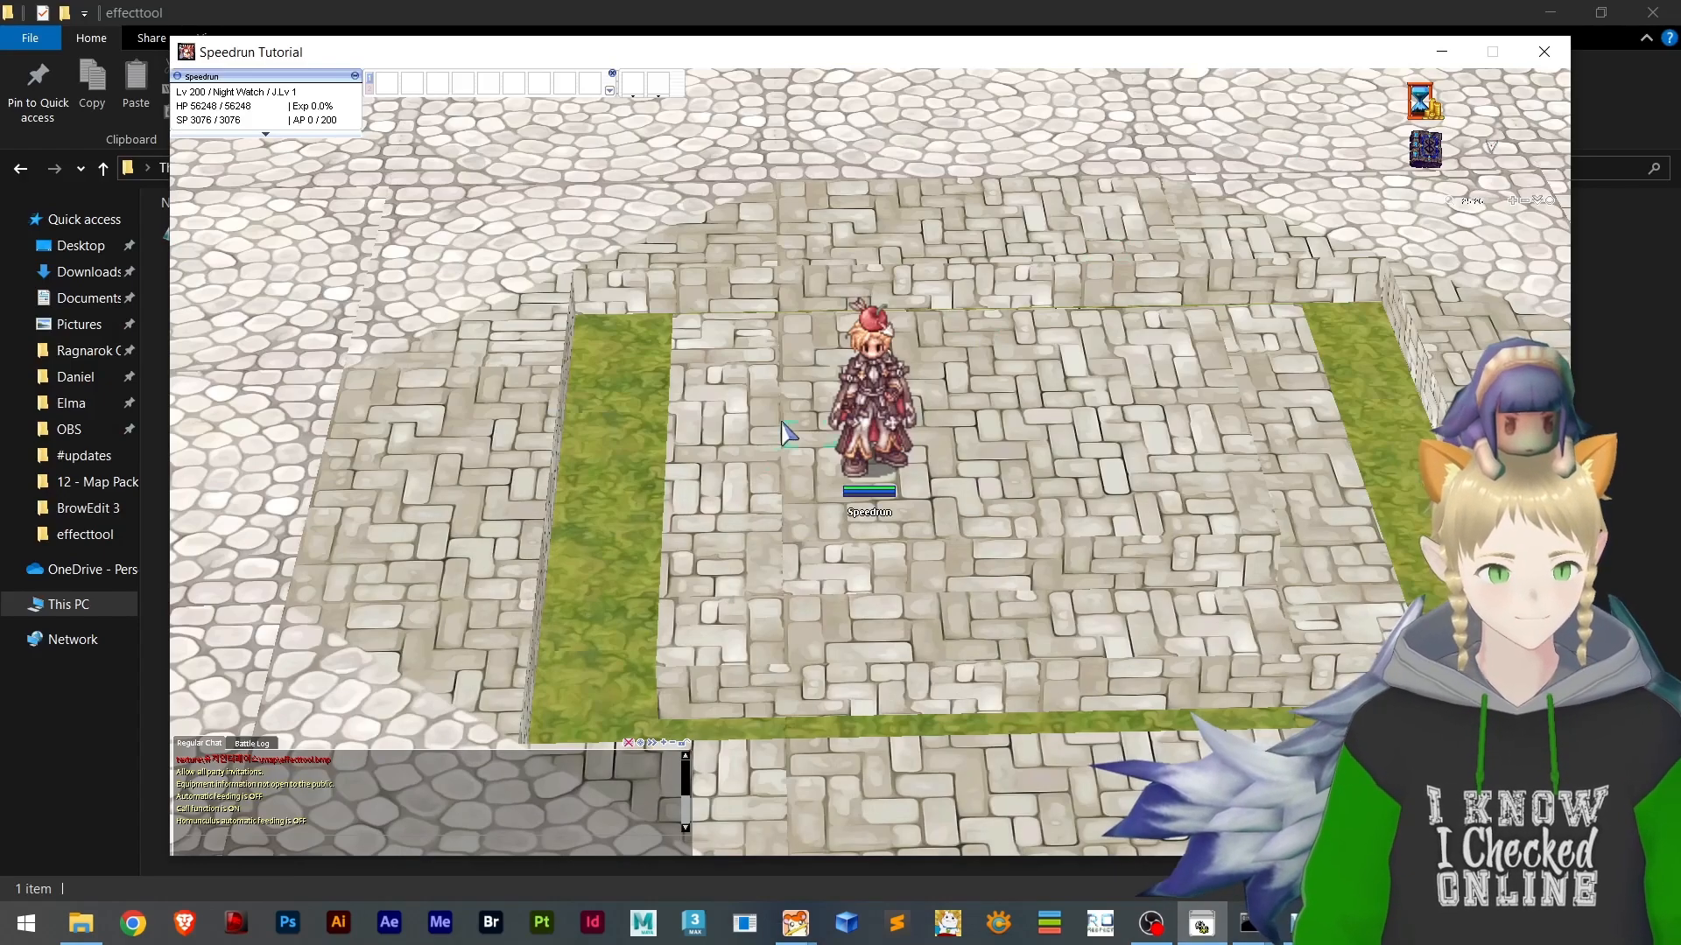
click(923, 513)
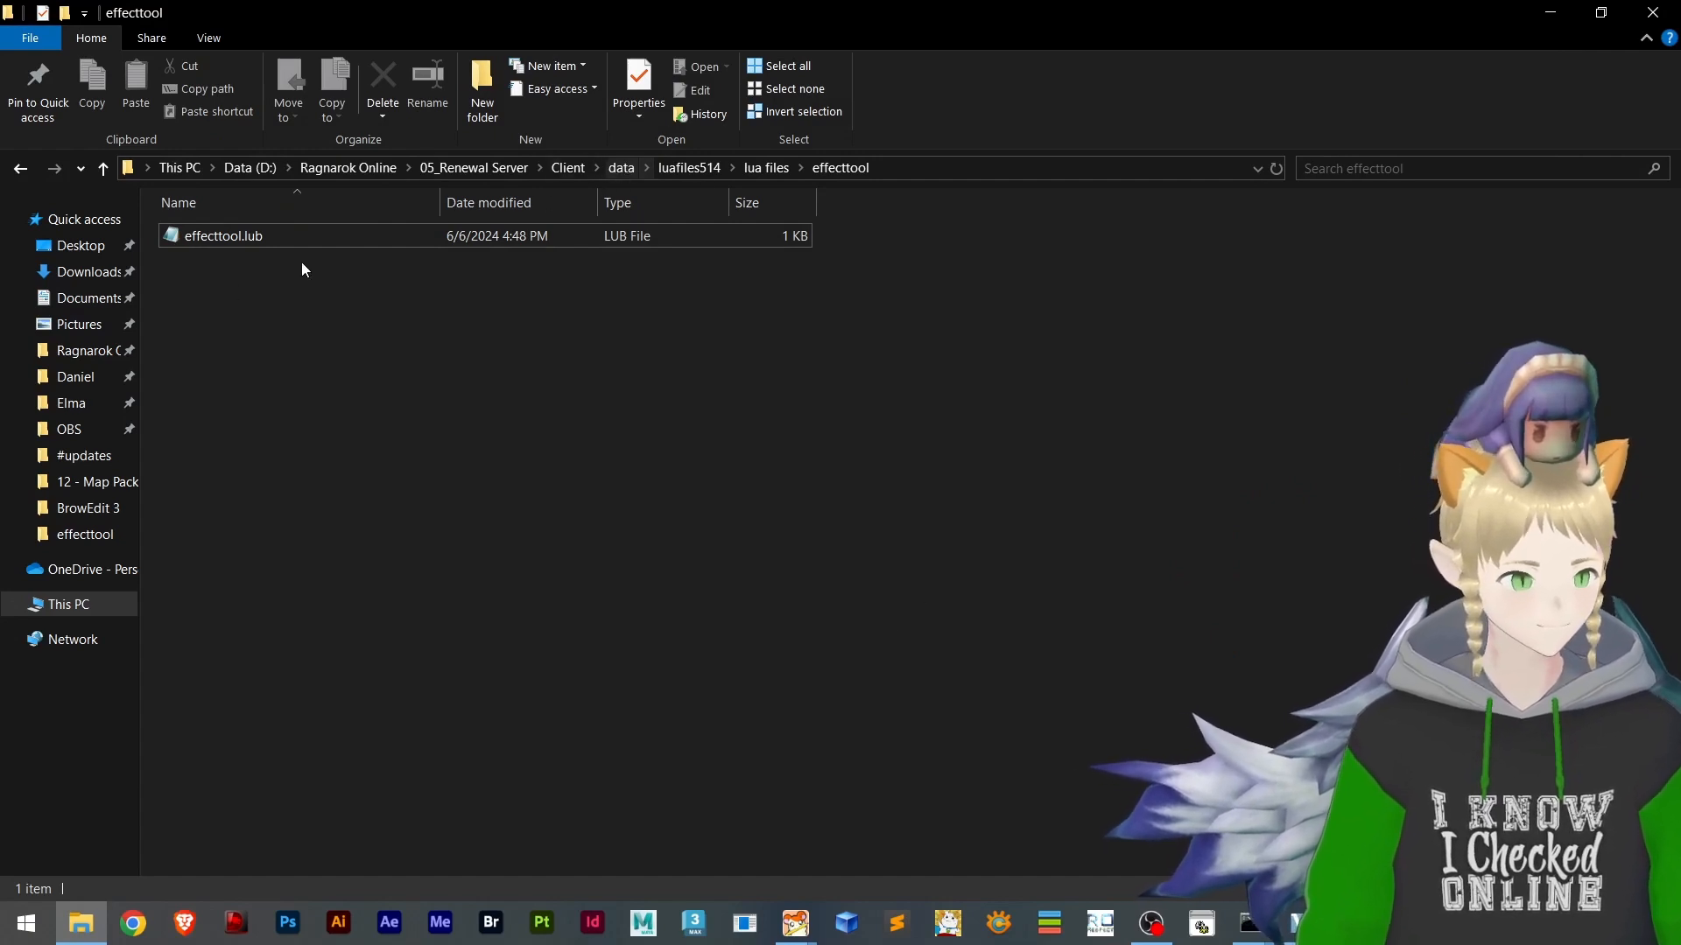
Go to the Client folder and open speedbrow.grf in GRF Editor at its data\luafiles514\lua files\effecttool folder
click(565, 167)
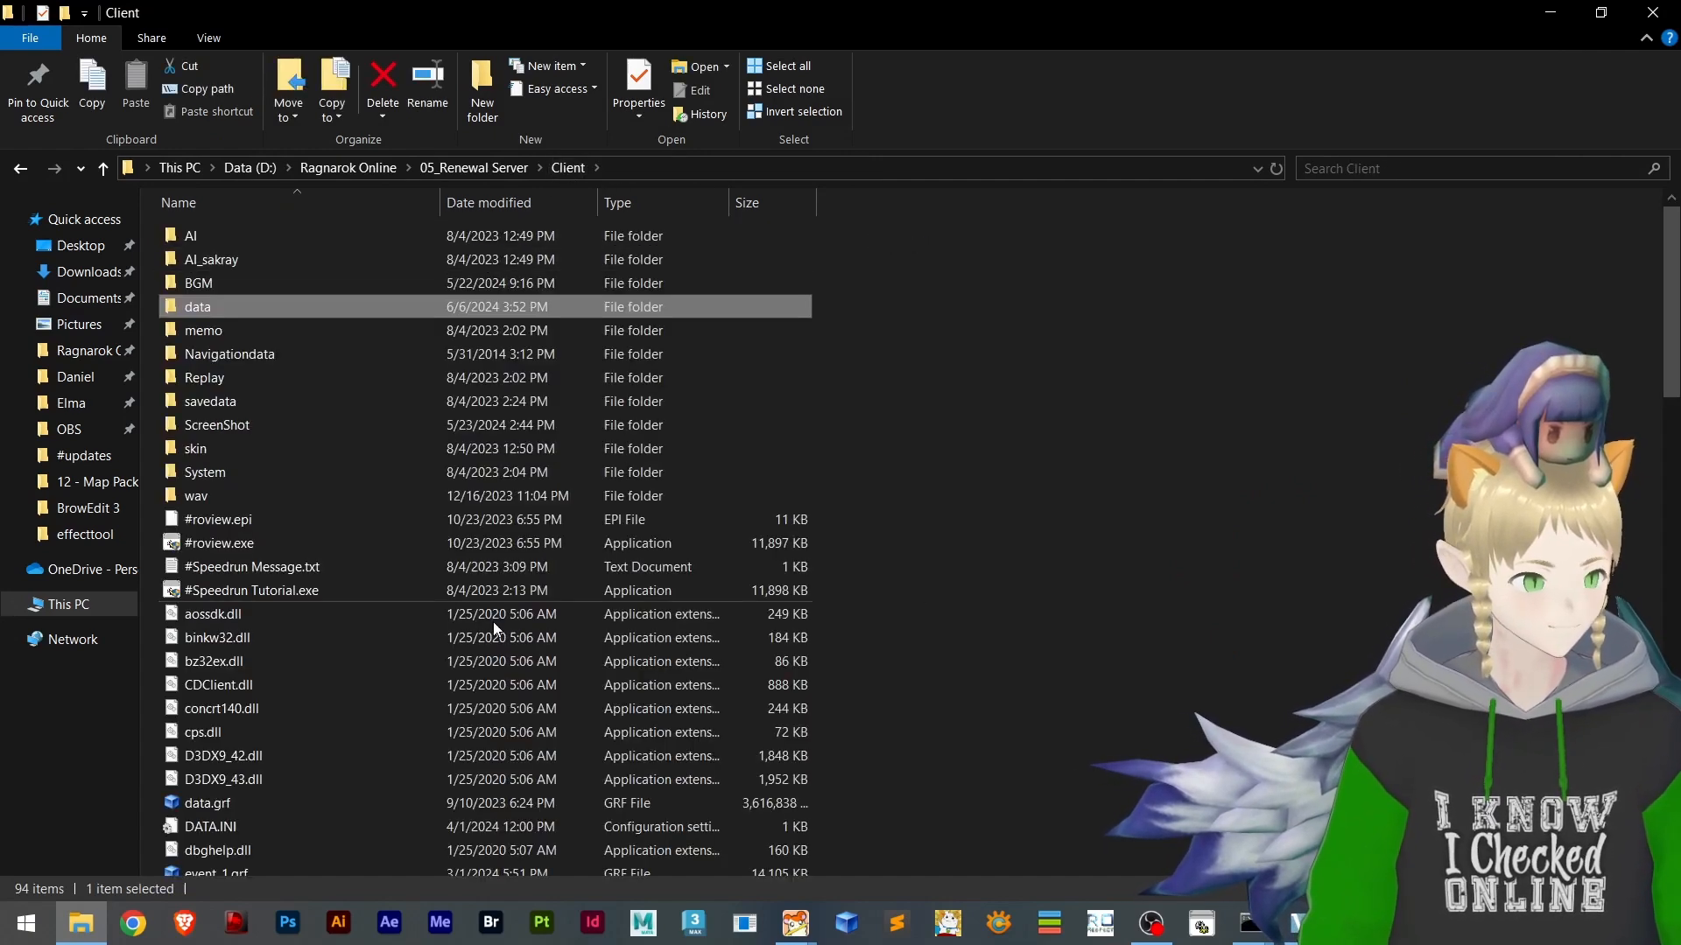
scroll(993, 556, down, 2)
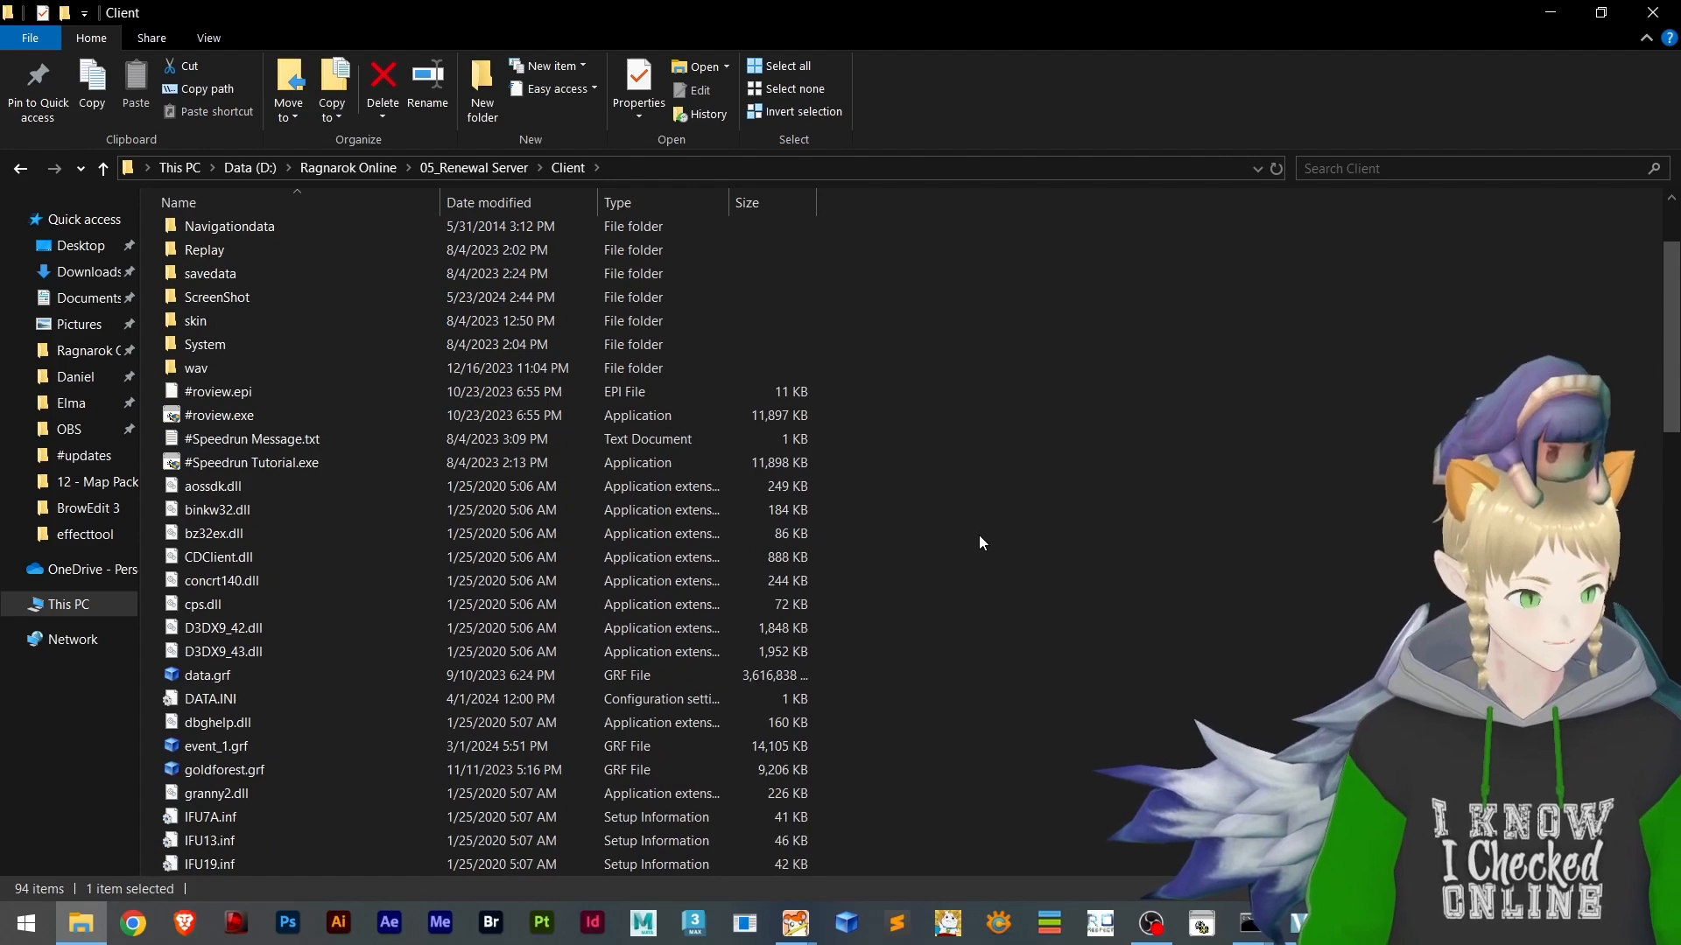
scroll(942, 526, down, 5)
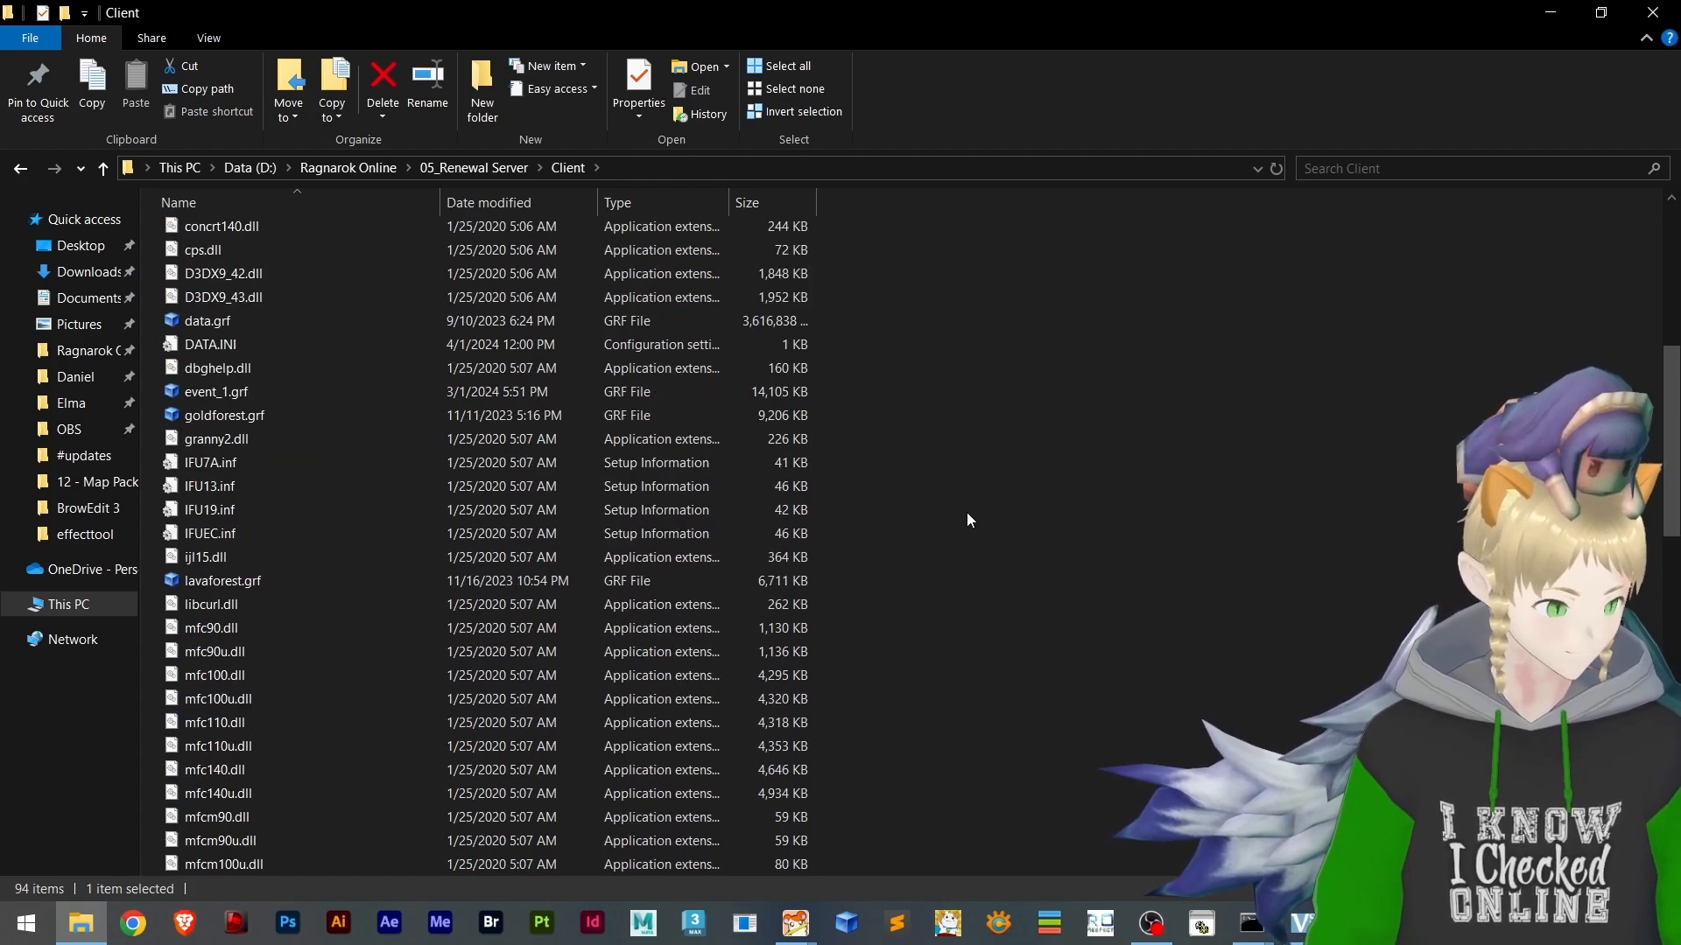
scroll(995, 506, down, 10)
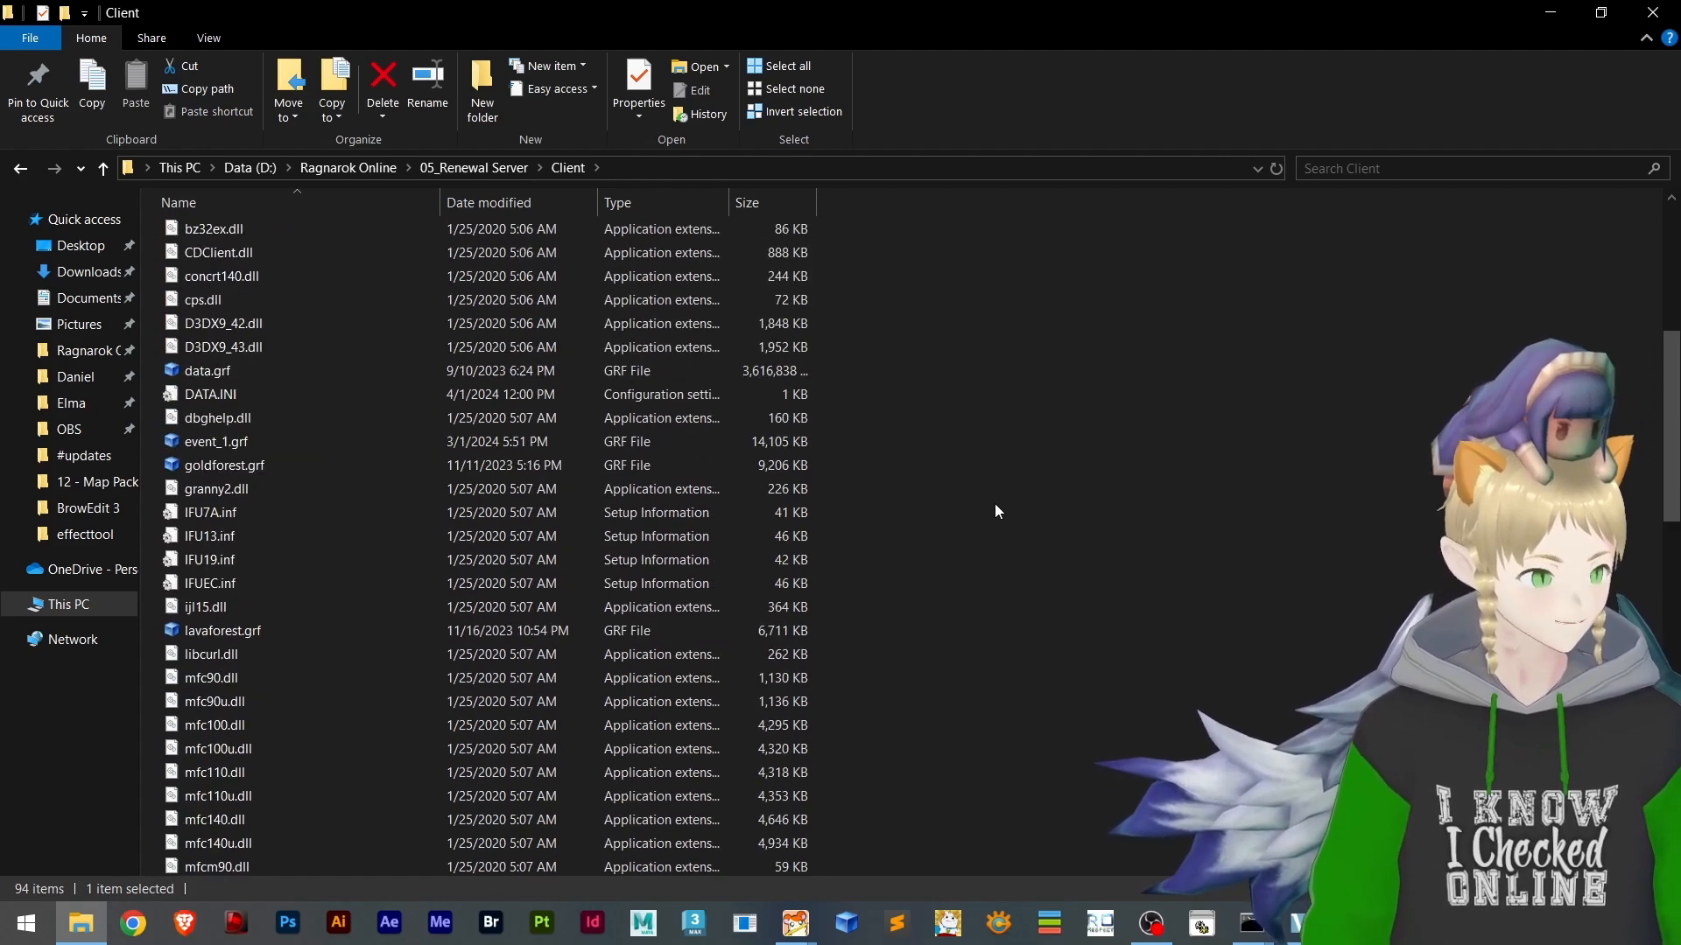
scroll(995, 513, down, 6)
scroll(994, 513, up, 4)
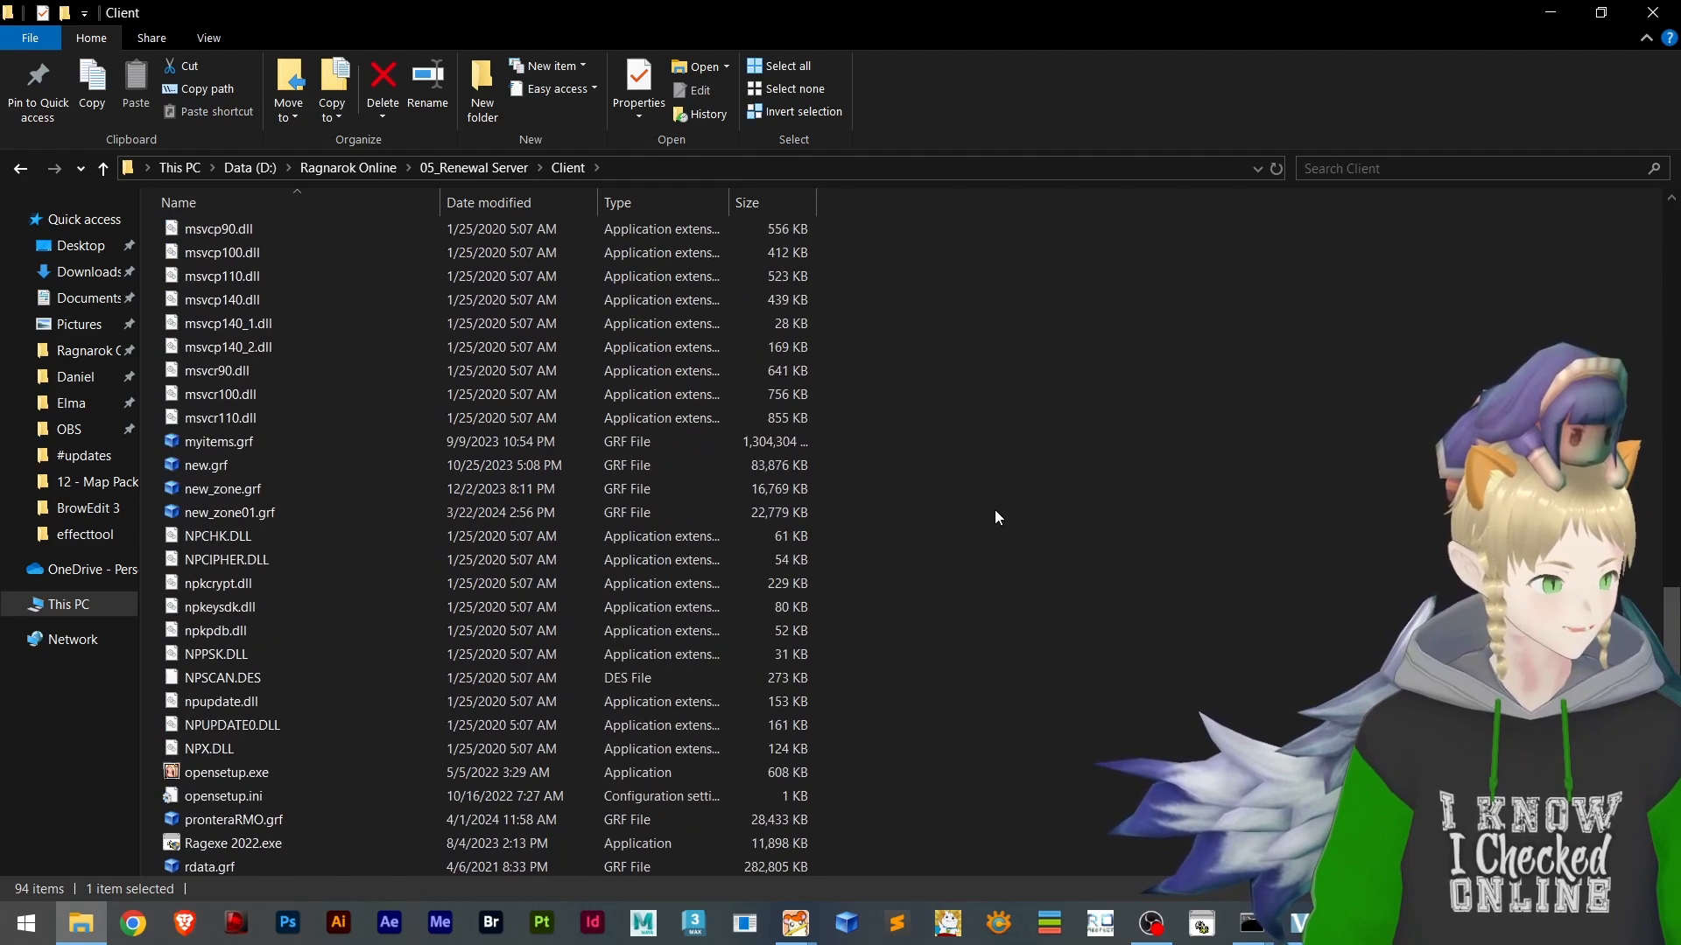
scroll(526, 568, down, 2)
scroll(547, 632, down, 2)
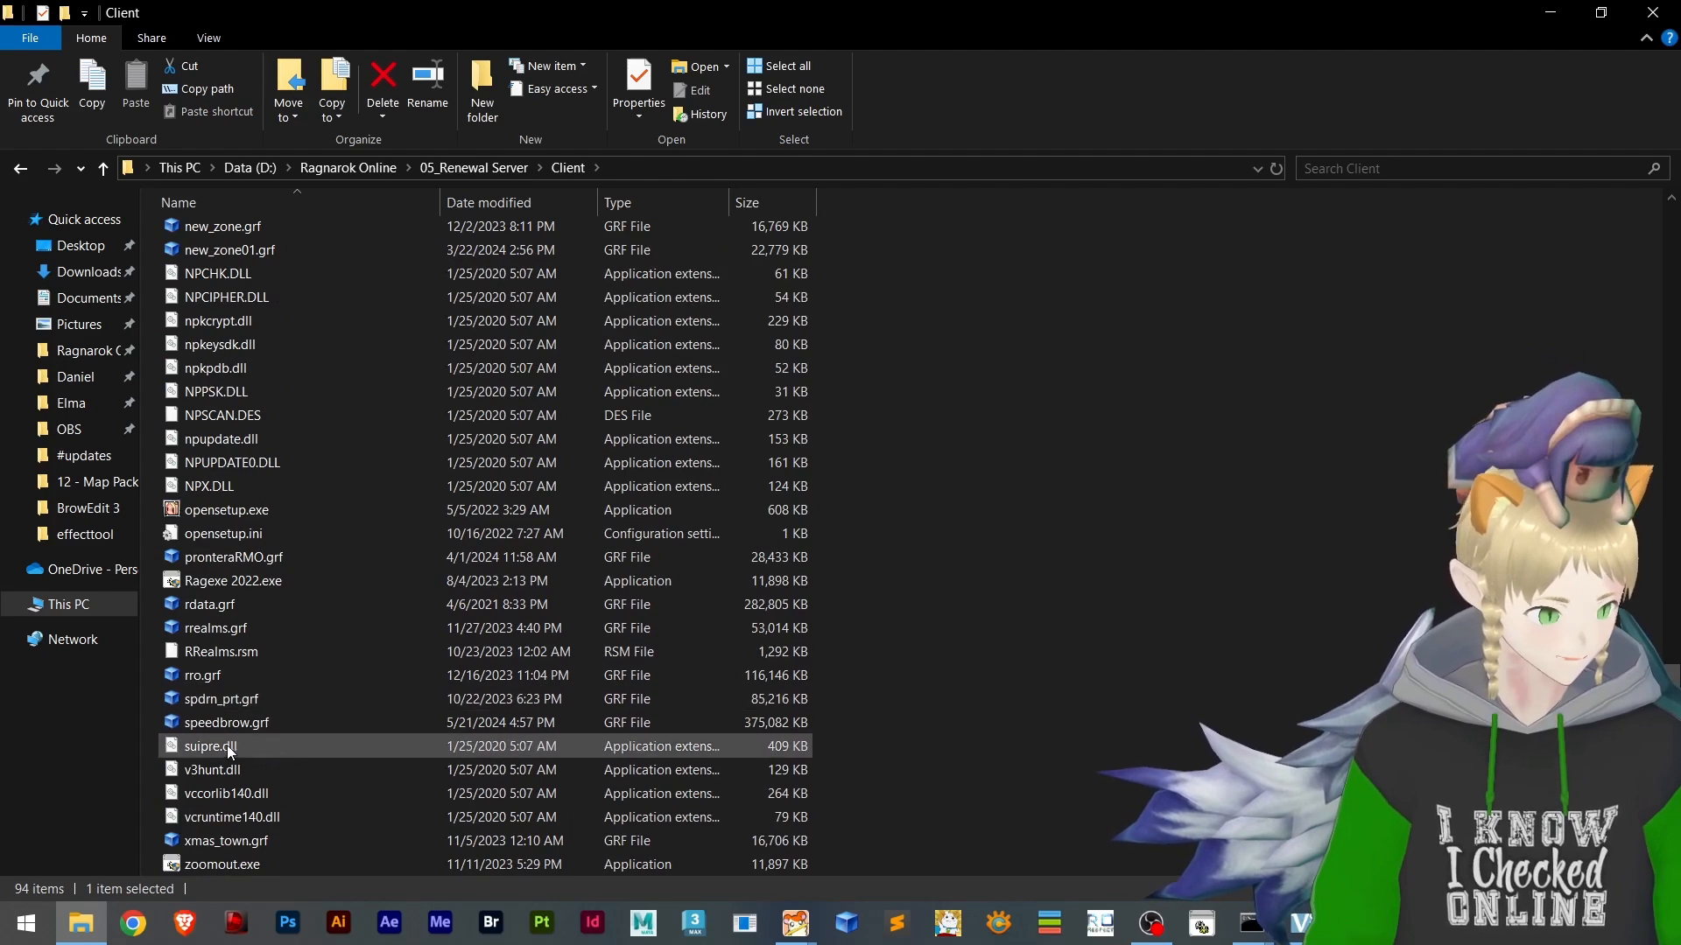
click(263, 728)
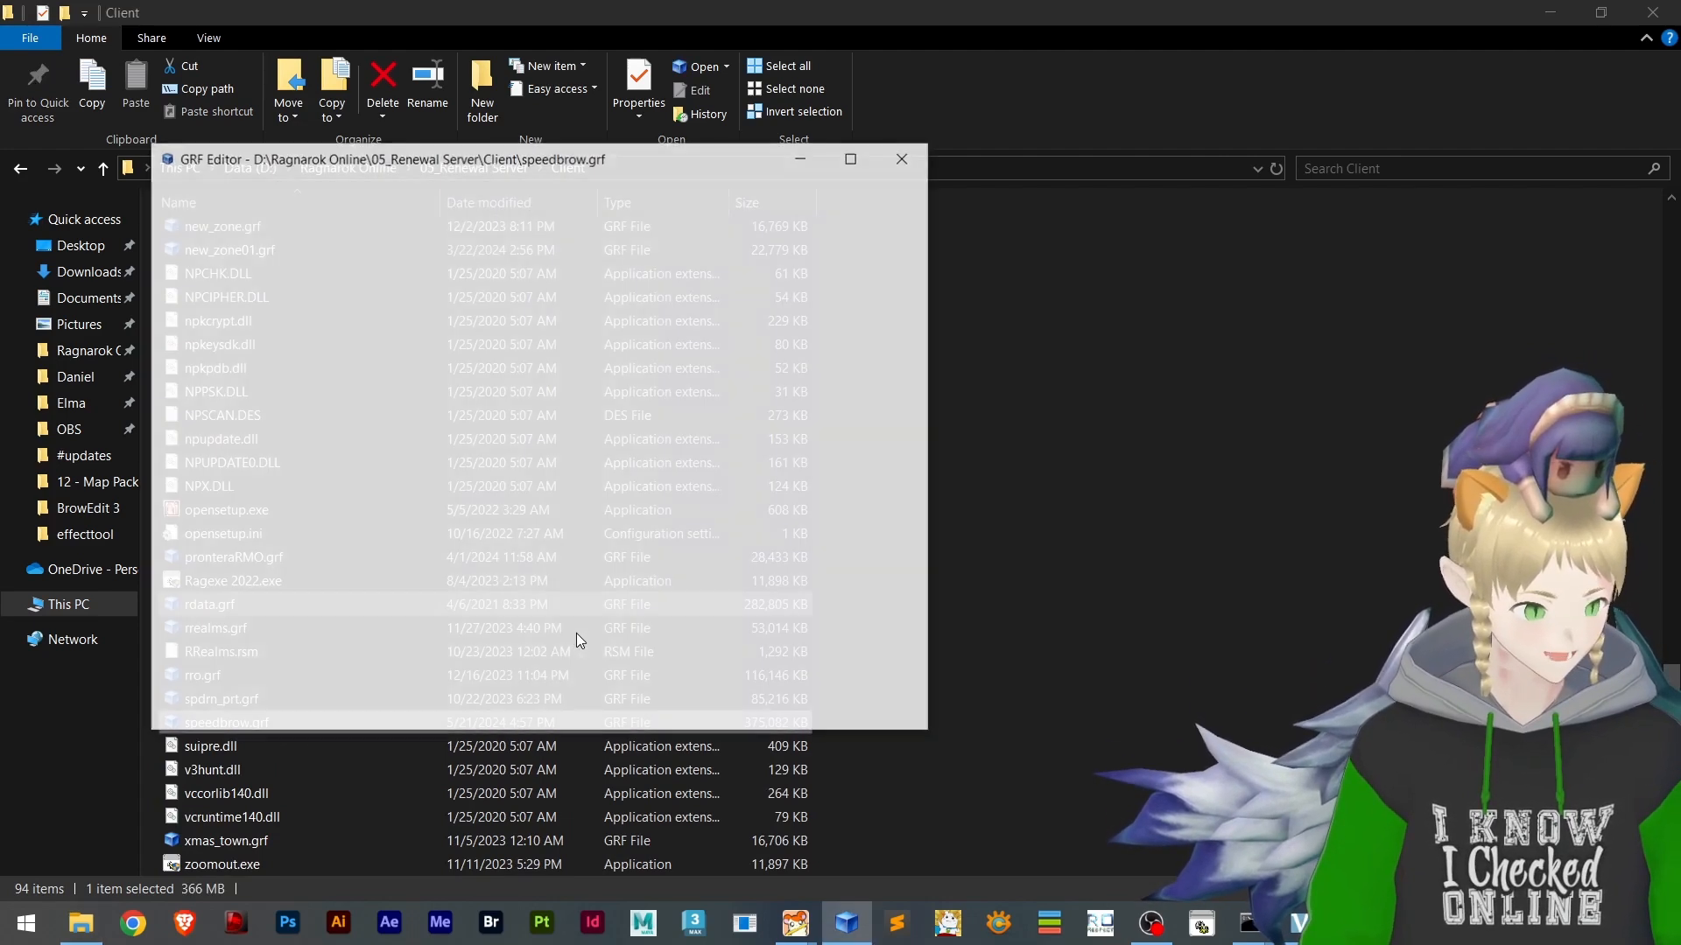
Add effecttool.lub from the client's effecttool folder to the matching effecttool folder in speedbrow.grf and save the archive
click(999, 394)
scroll(382, 537, up, 20)
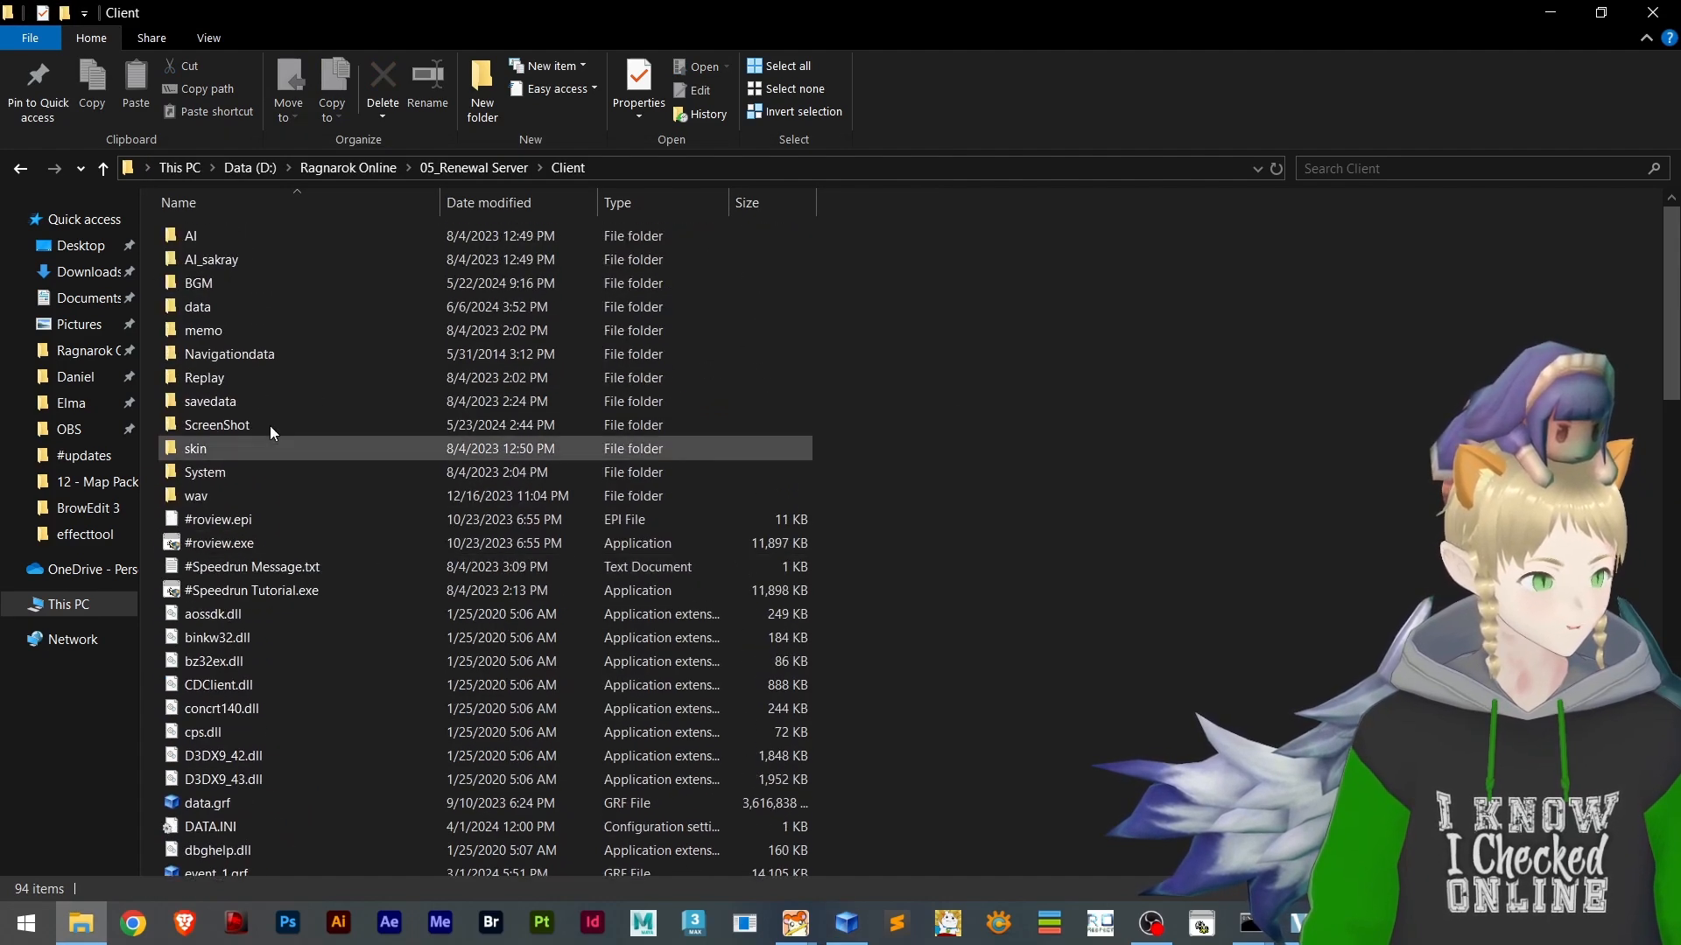
click(20, 167)
click(20, 167)
click(52, 178)
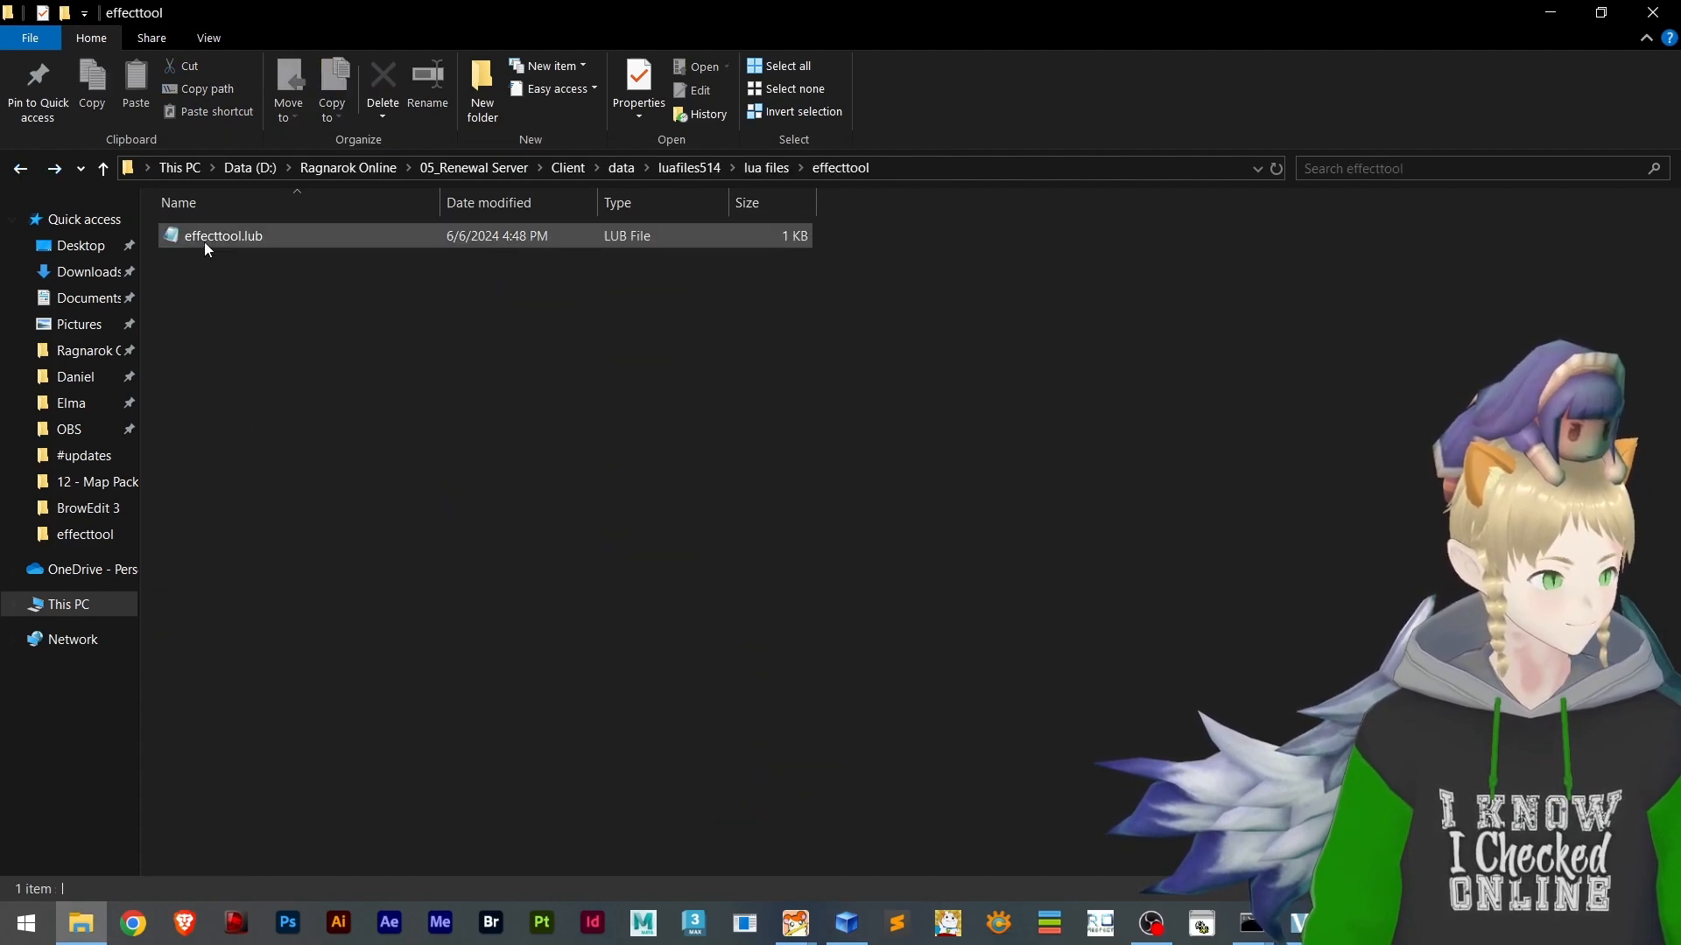
drag(203, 241, 306, 326)
key(alt+Tab)
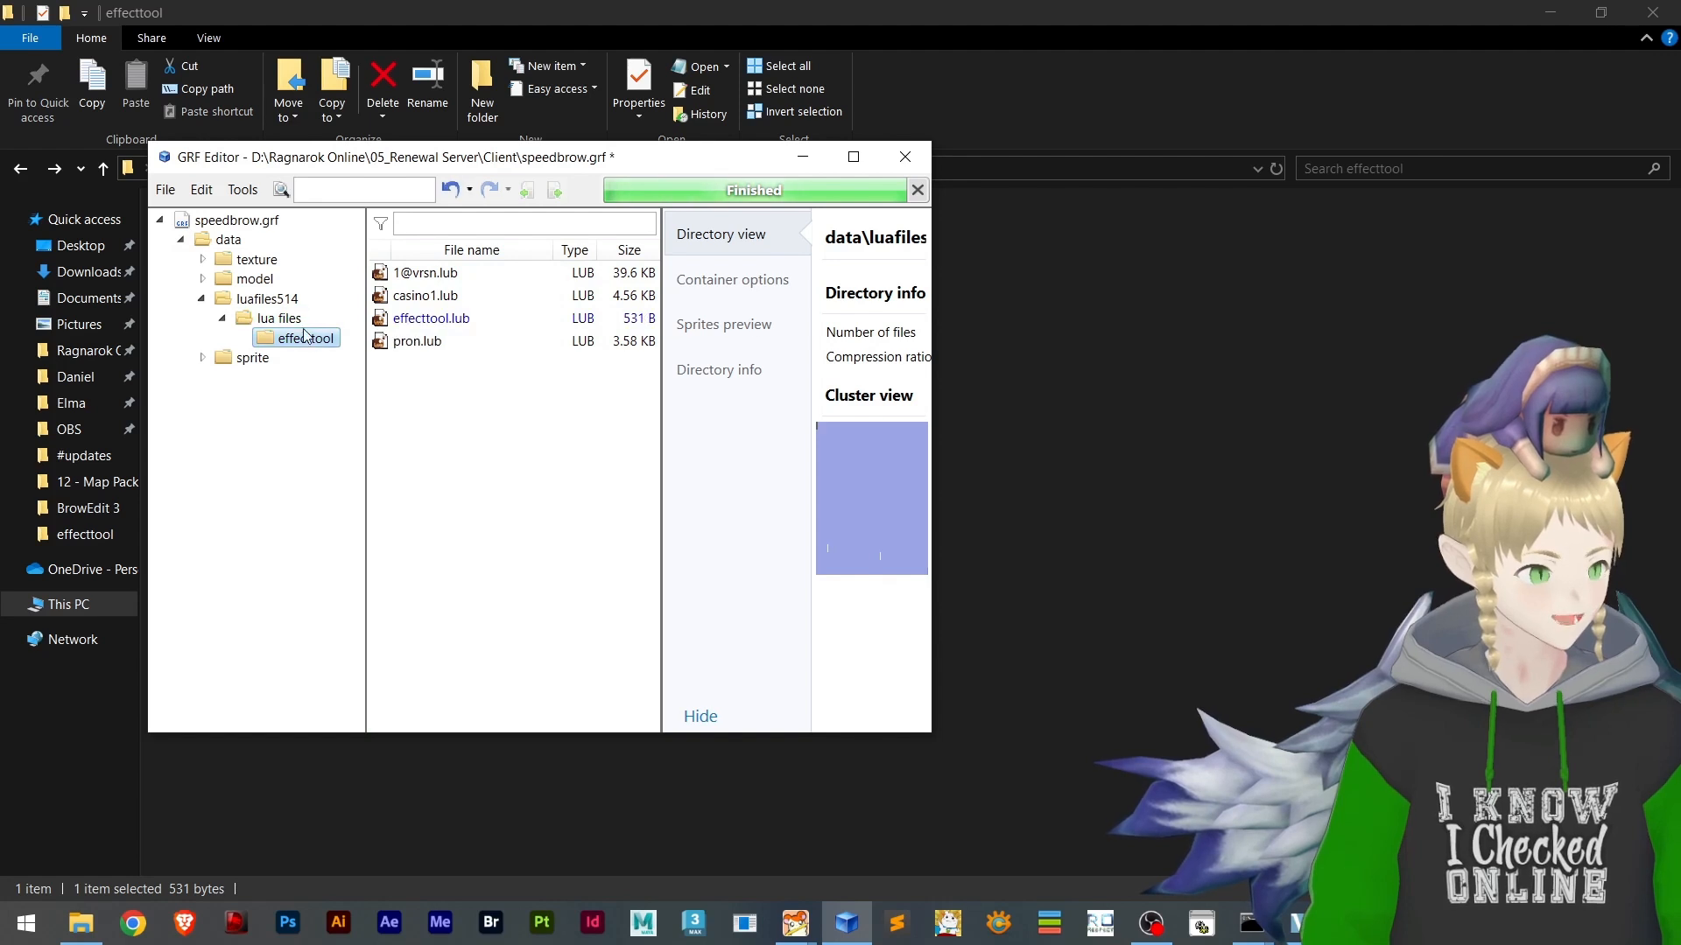
click(162, 191)
click(214, 323)
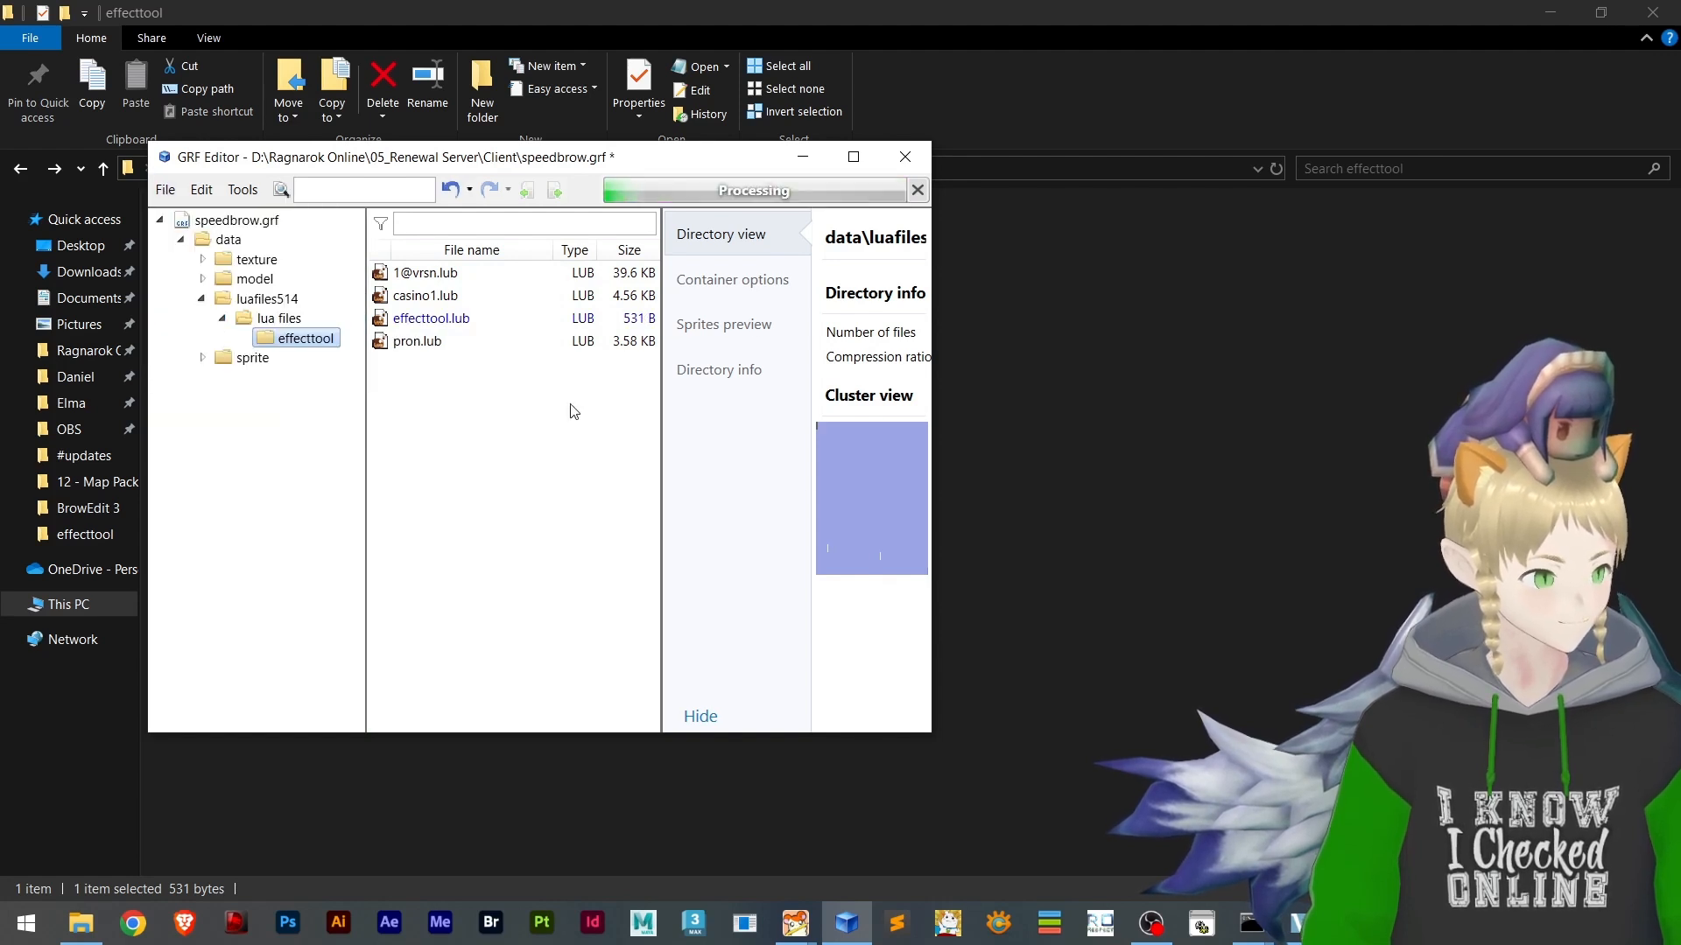
Launch the game client again, log in with the account password and enter the game with the character
click(1231, 494)
click(1096, 933)
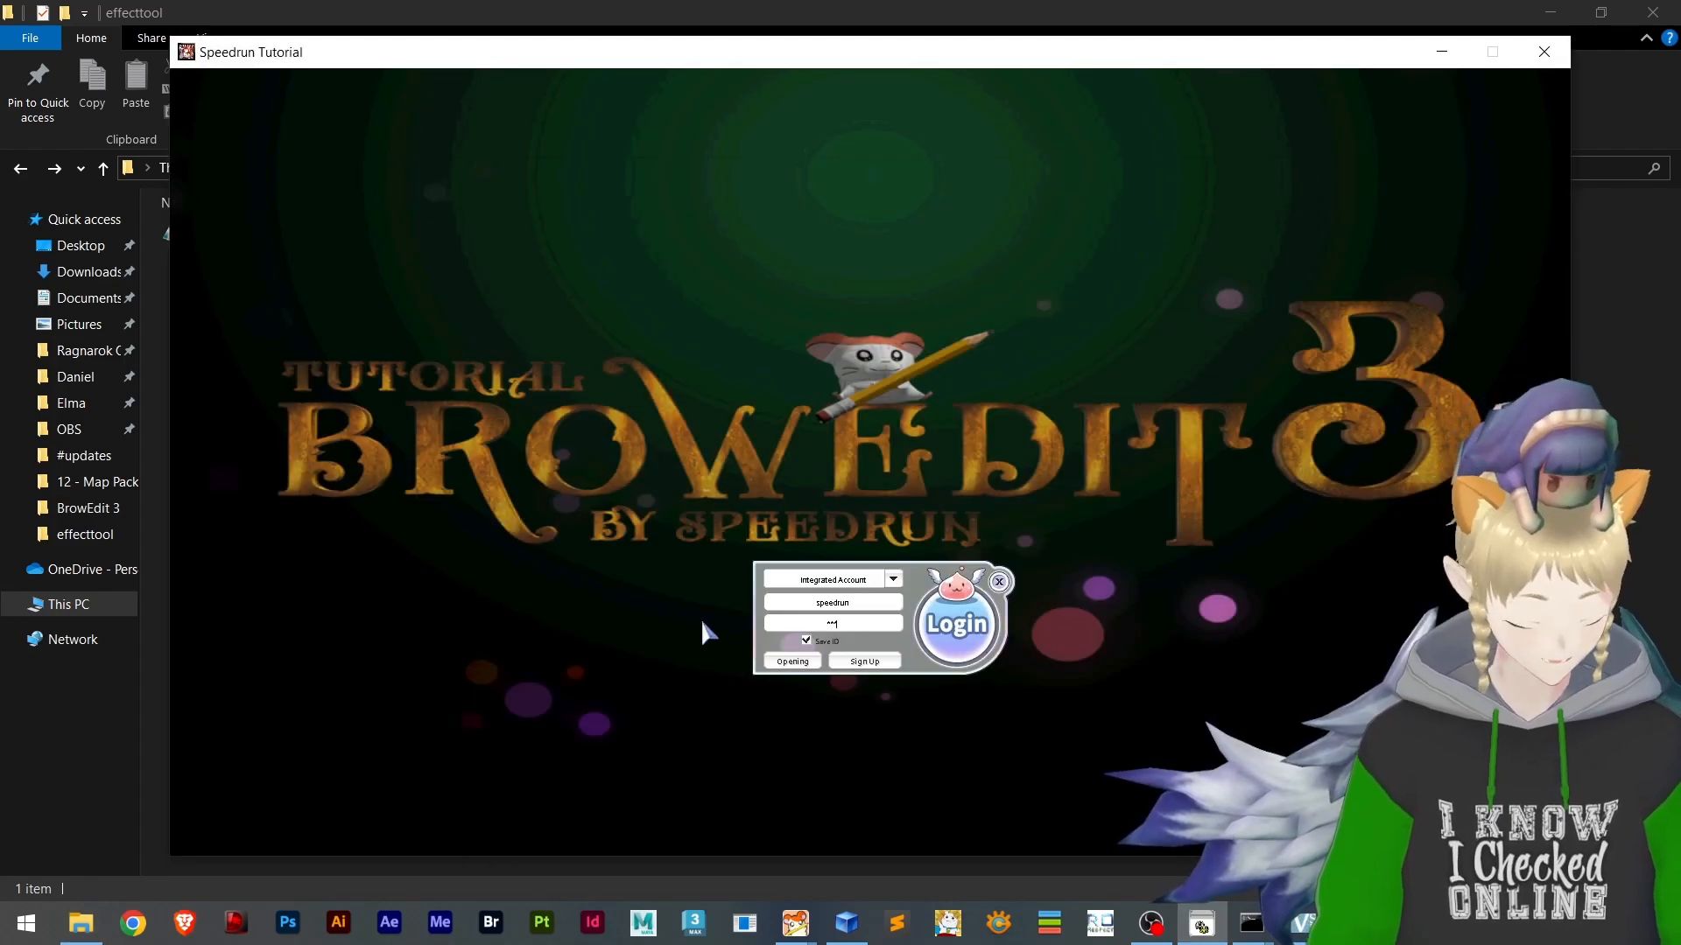
key(Return)
key(Return)
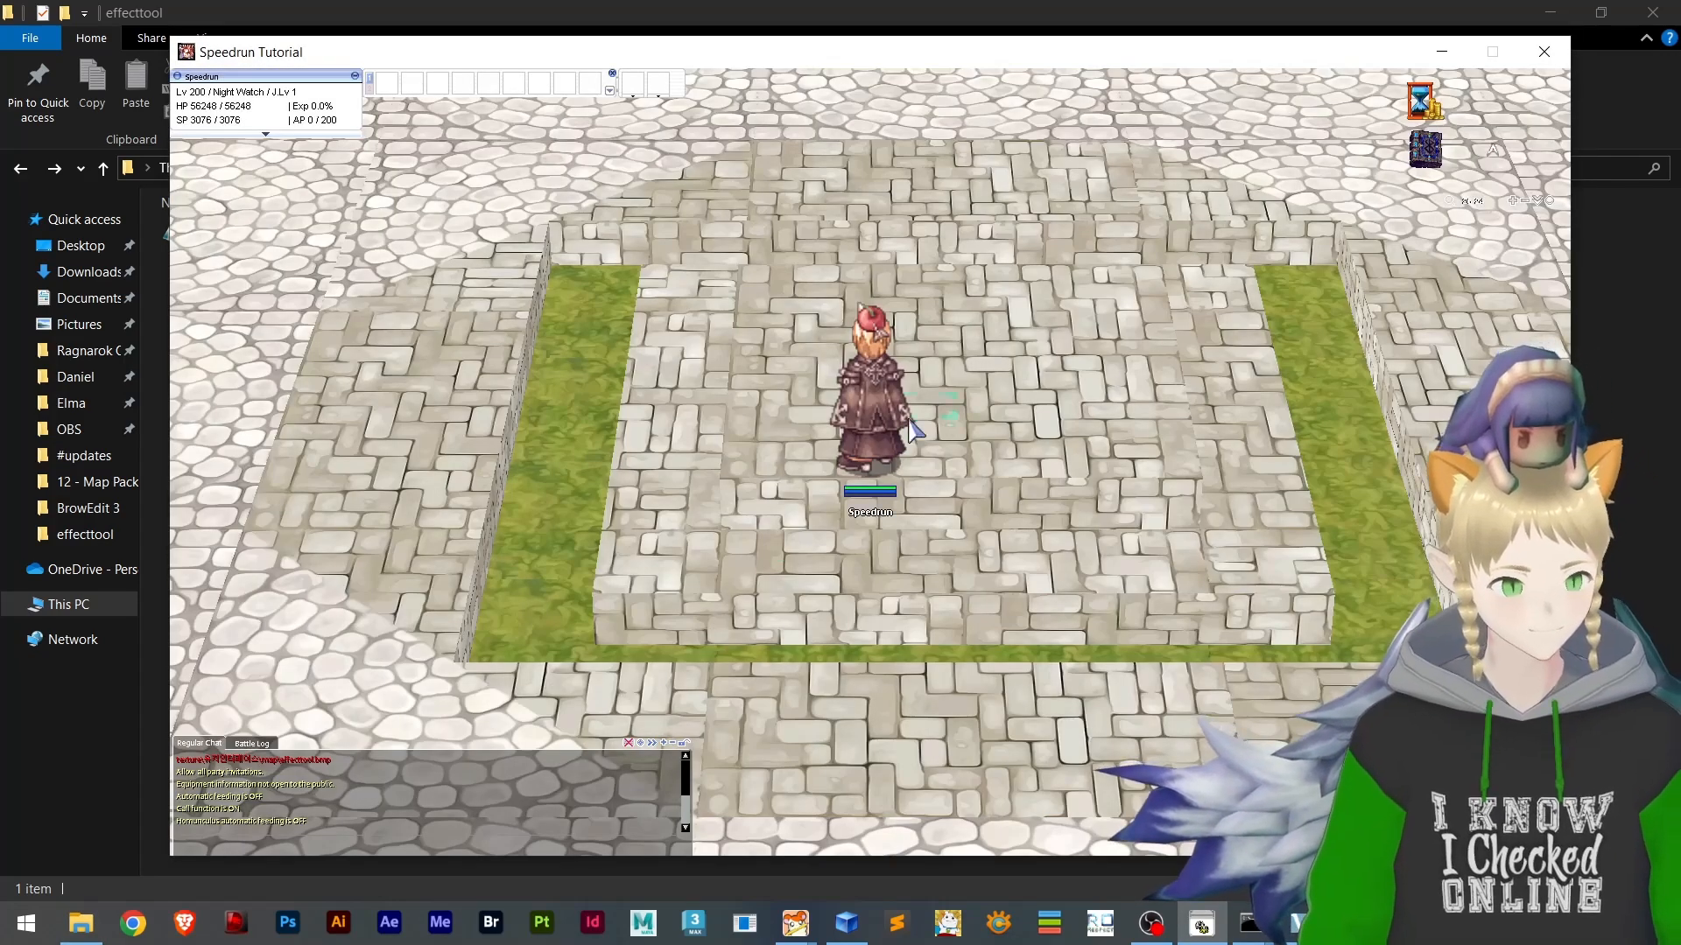
Walk the character around the platform in-game to check the emitter effect, and close the game client
click(934, 403)
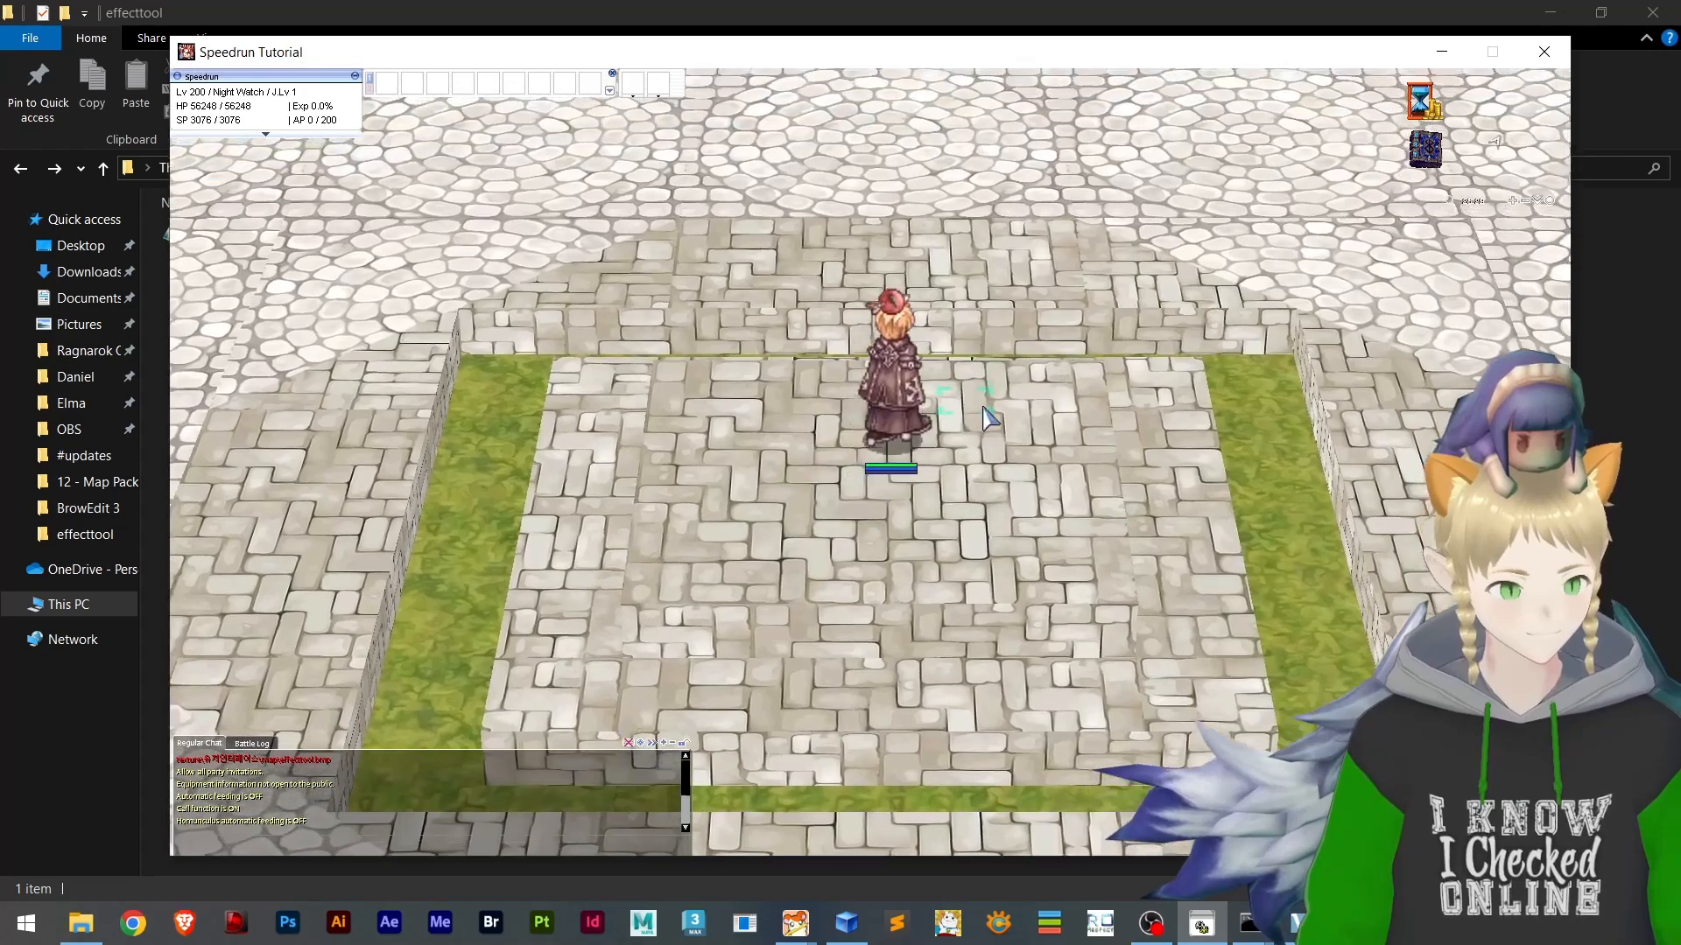
click(804, 582)
click(670, 550)
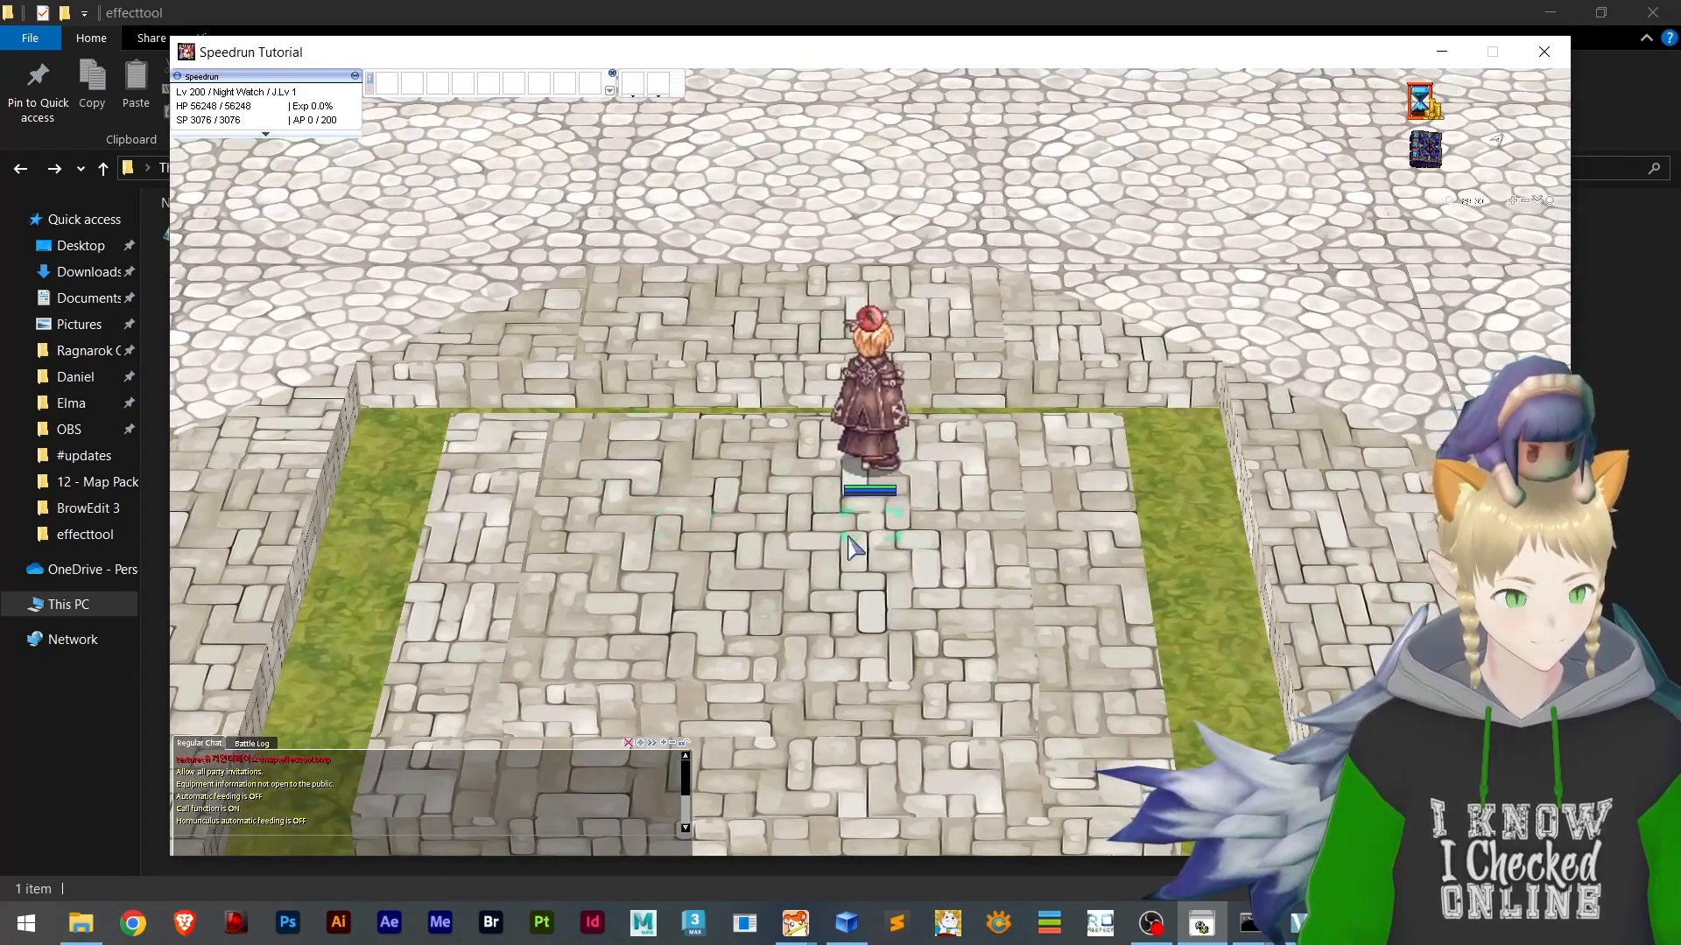
click(758, 527)
key(alt+F4)
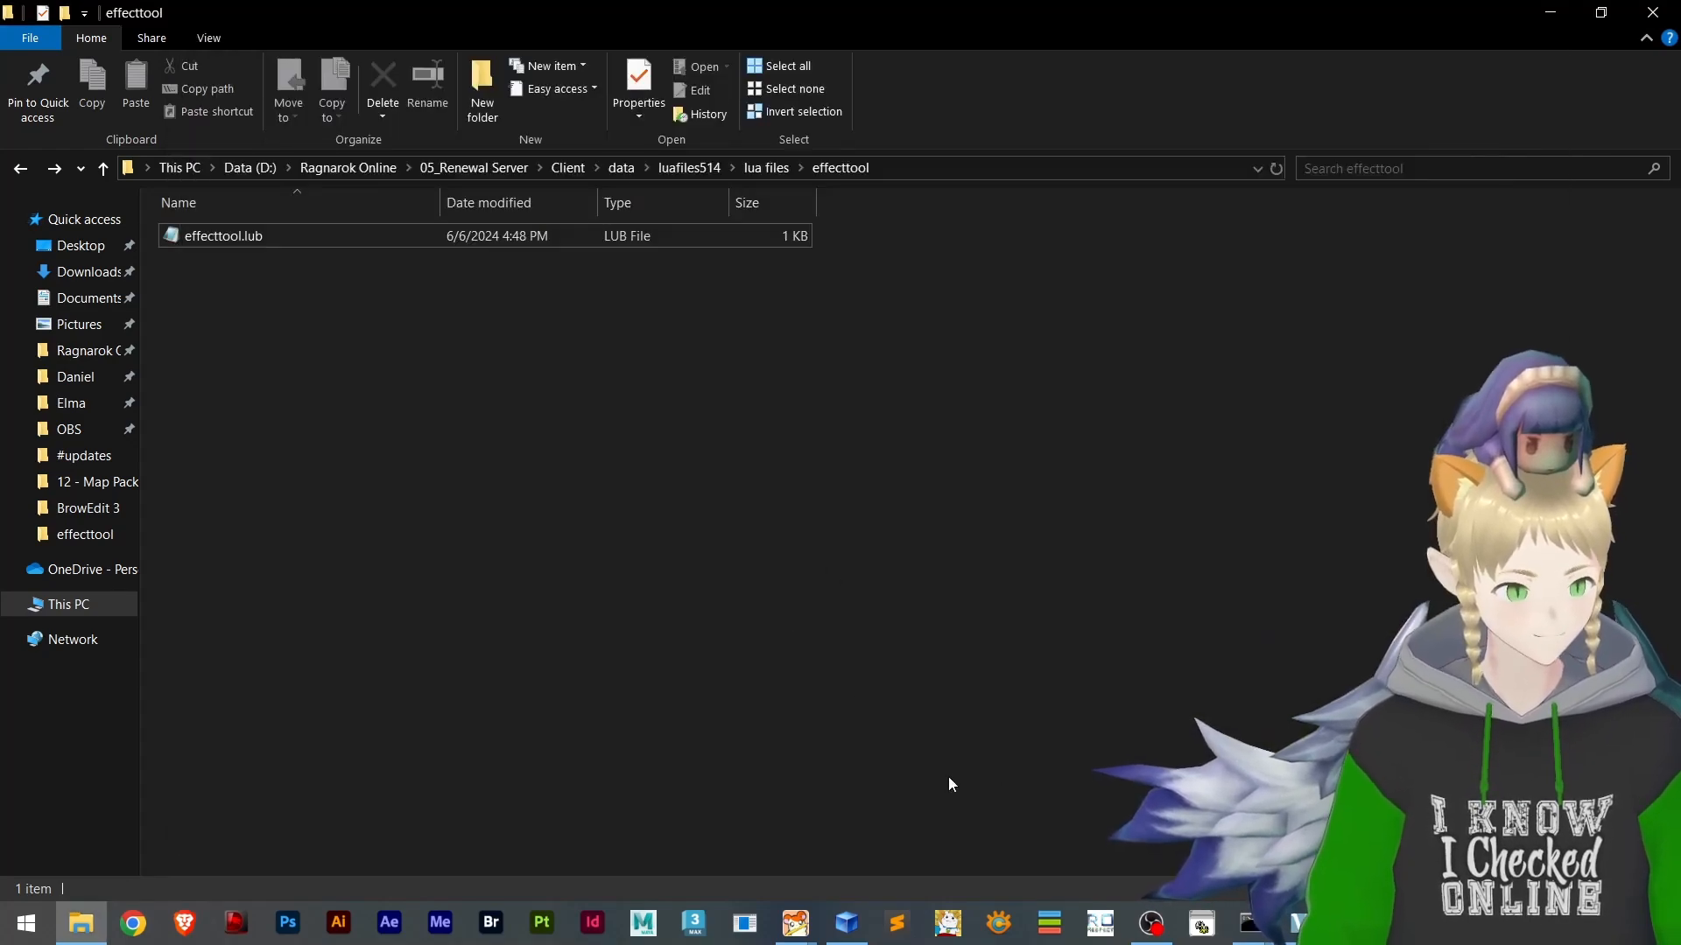
Open data.grf from the Ragnarok Online\iRO folder in GRF Editor, search for morocc and select effecttool\morocc.lub
click(371, 165)
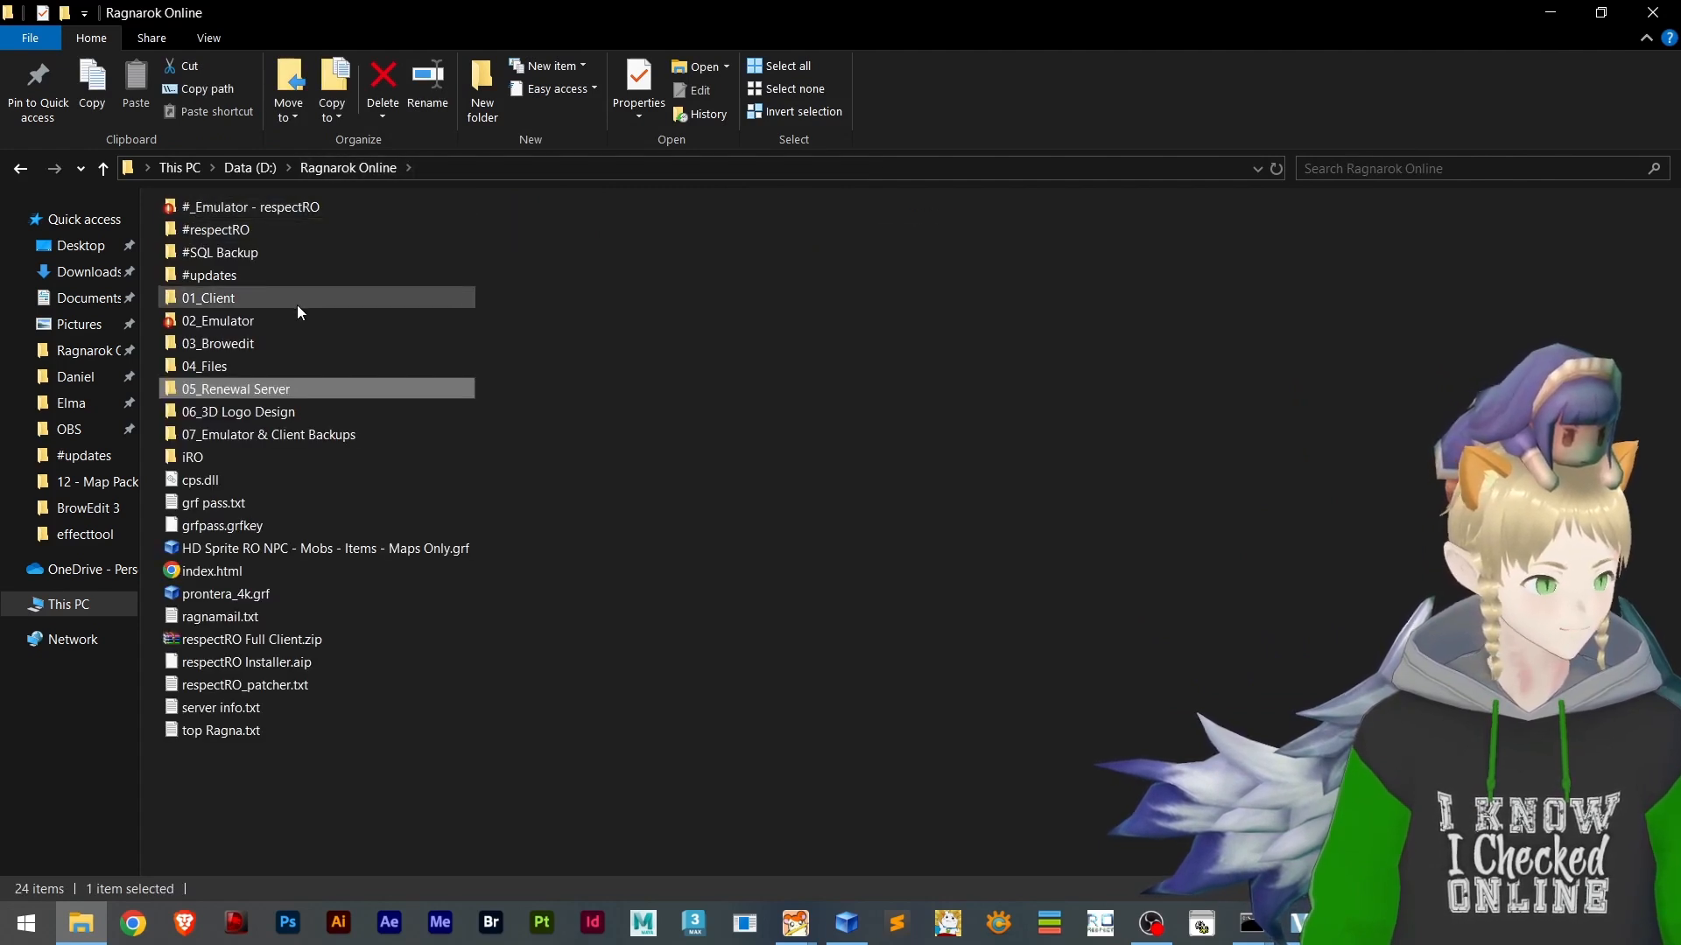
double_click(288, 456)
double_click(209, 285)
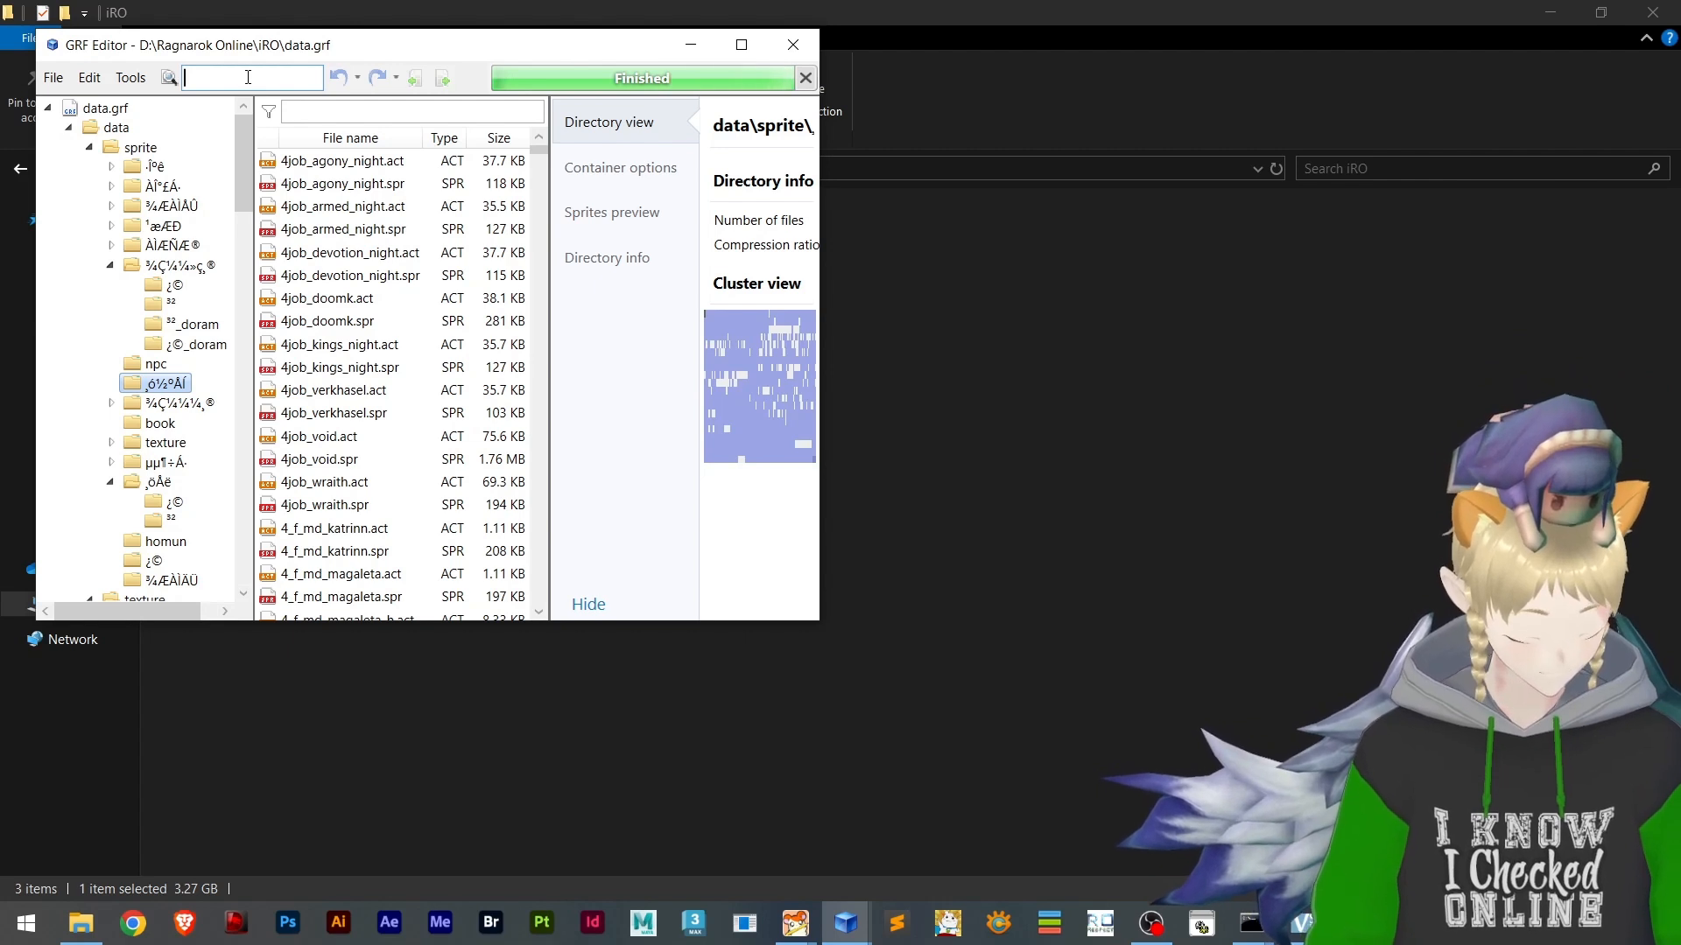
text(morocc)
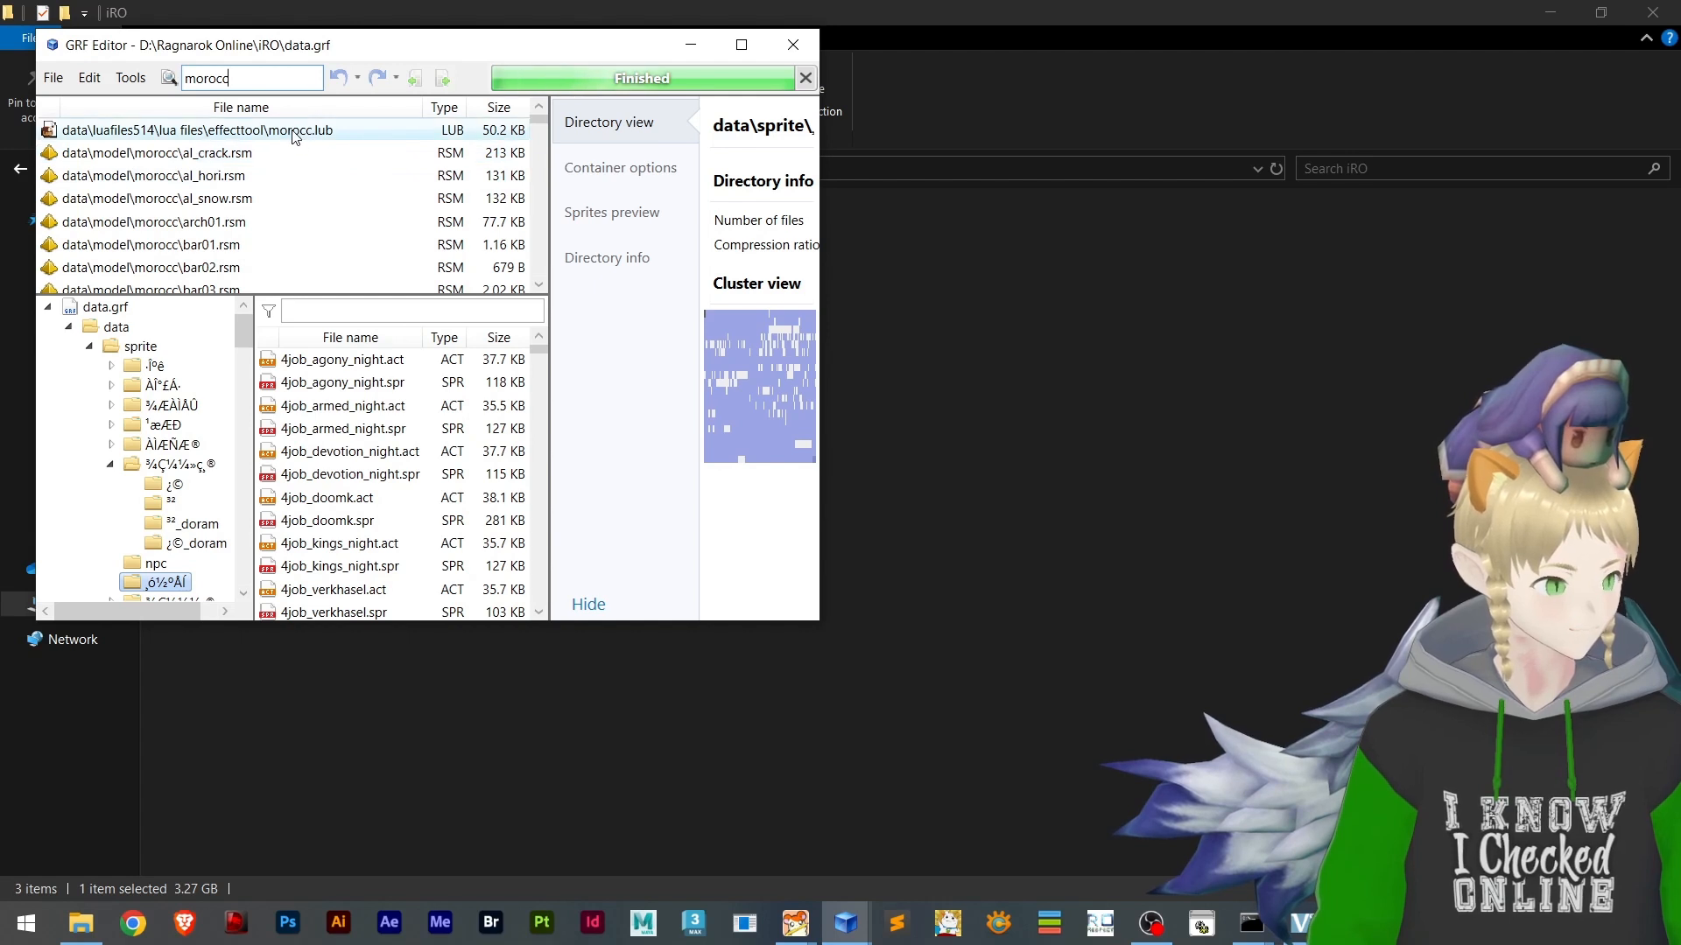
click(279, 133)
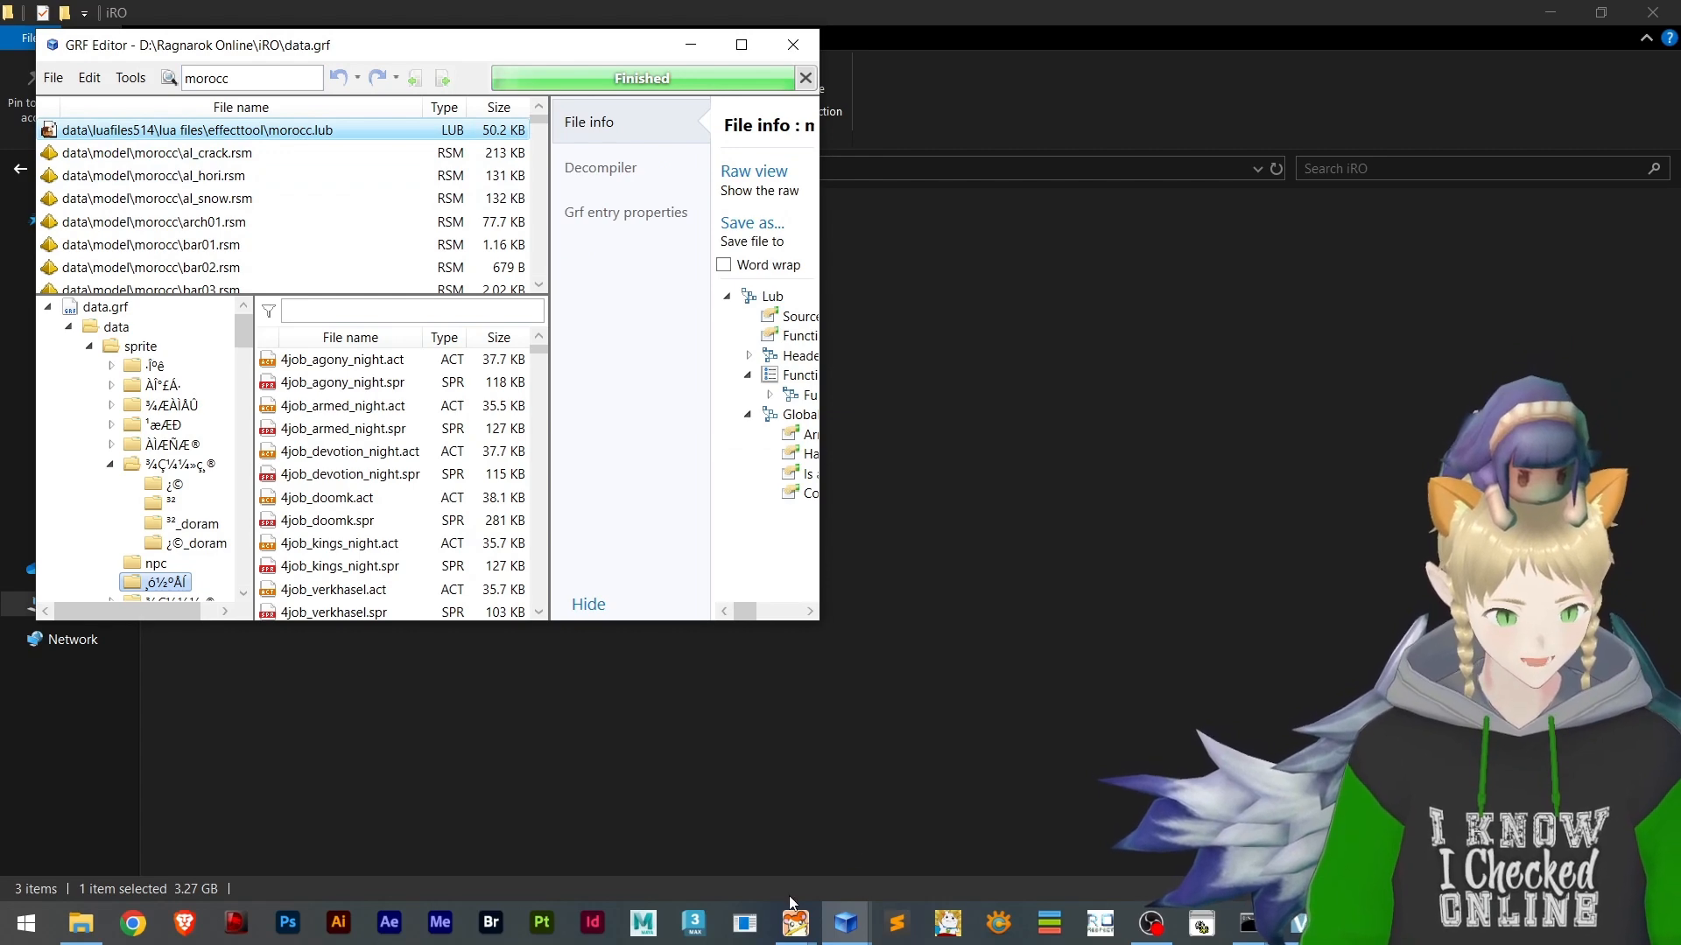
Switch to BrowEdit and review the open effecttool, morocc and mag_dun03 maps that the emitters come from
mouse_move(797, 924)
click(858, 842)
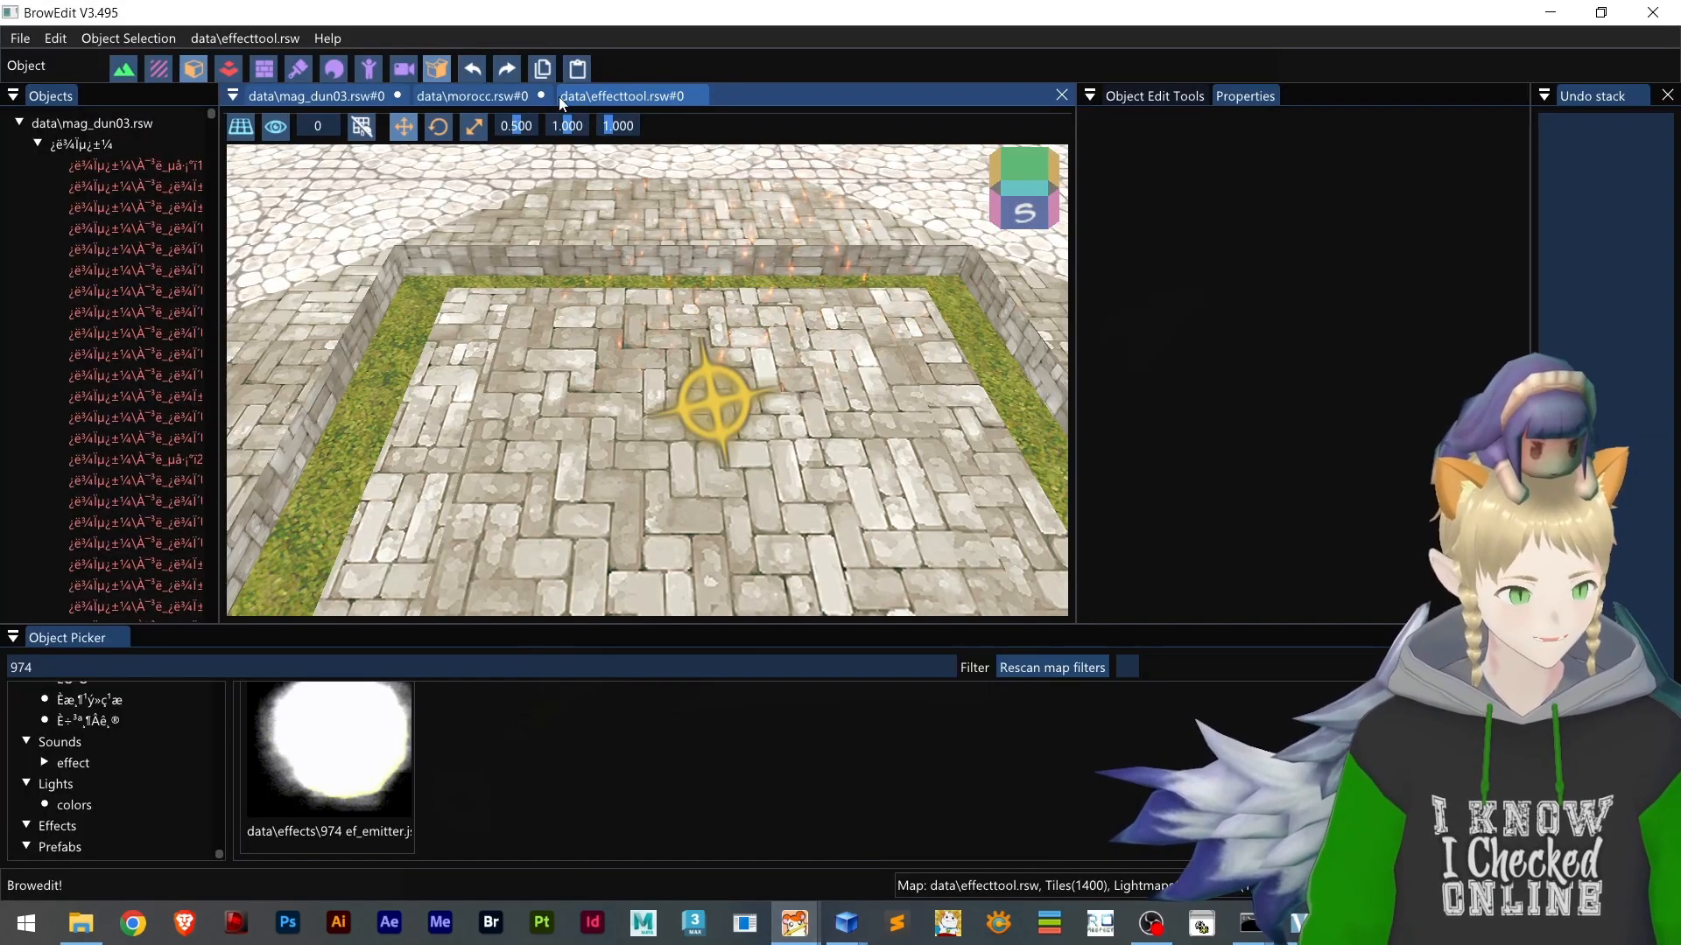
click(498, 93)
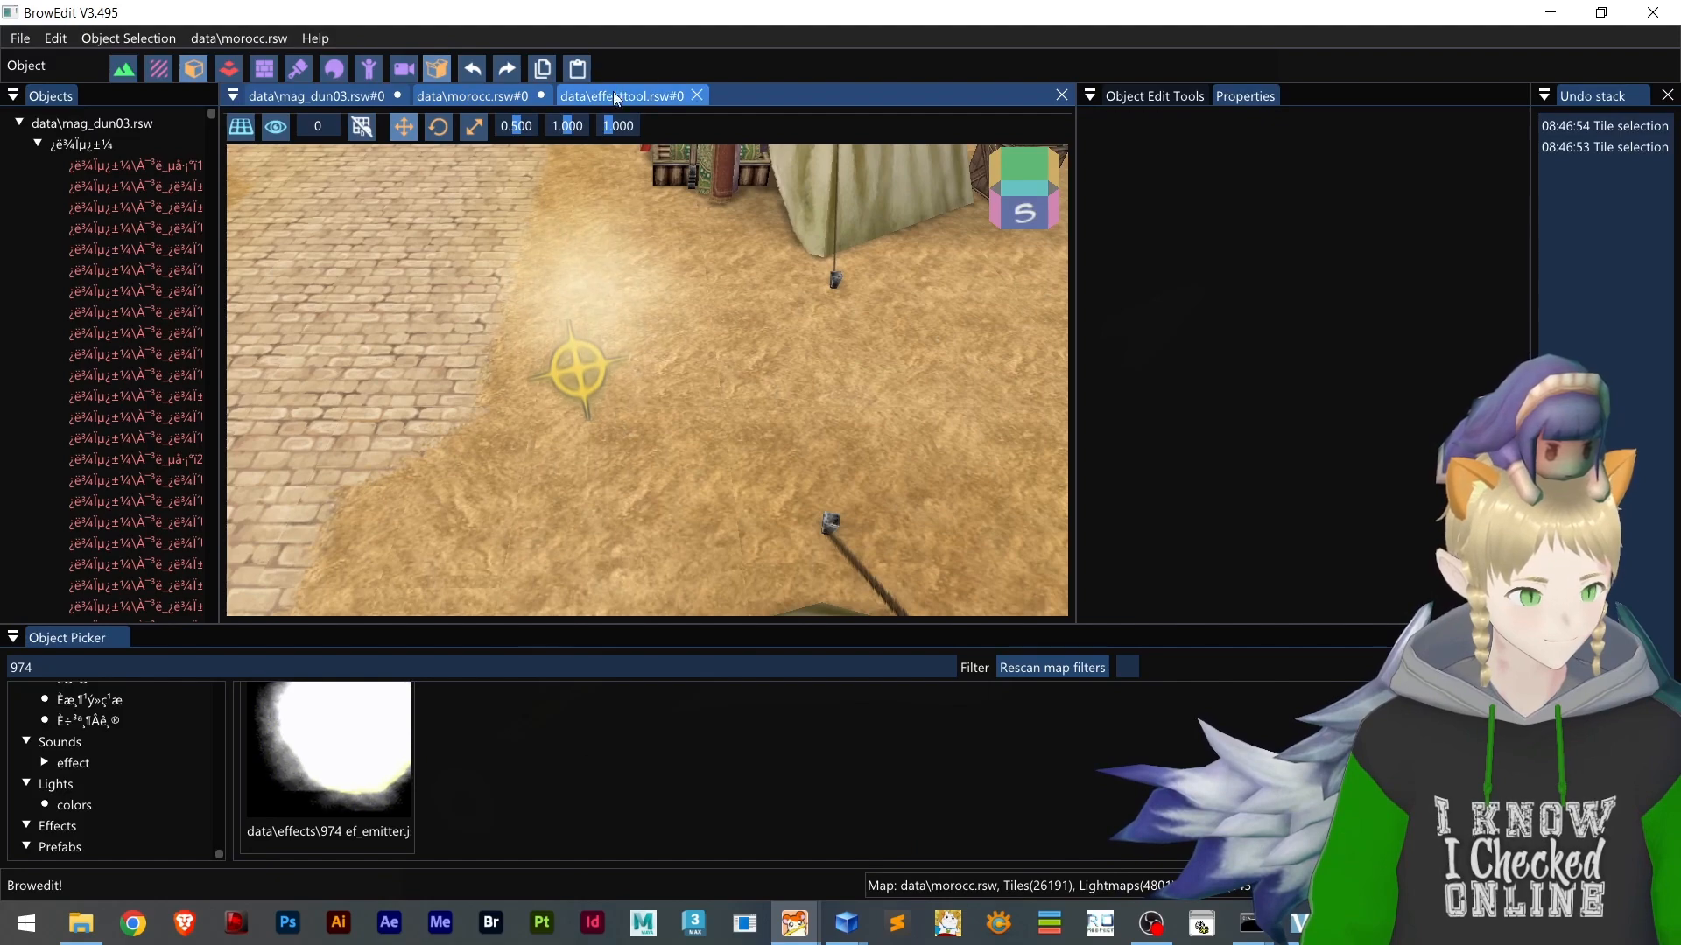
click(341, 97)
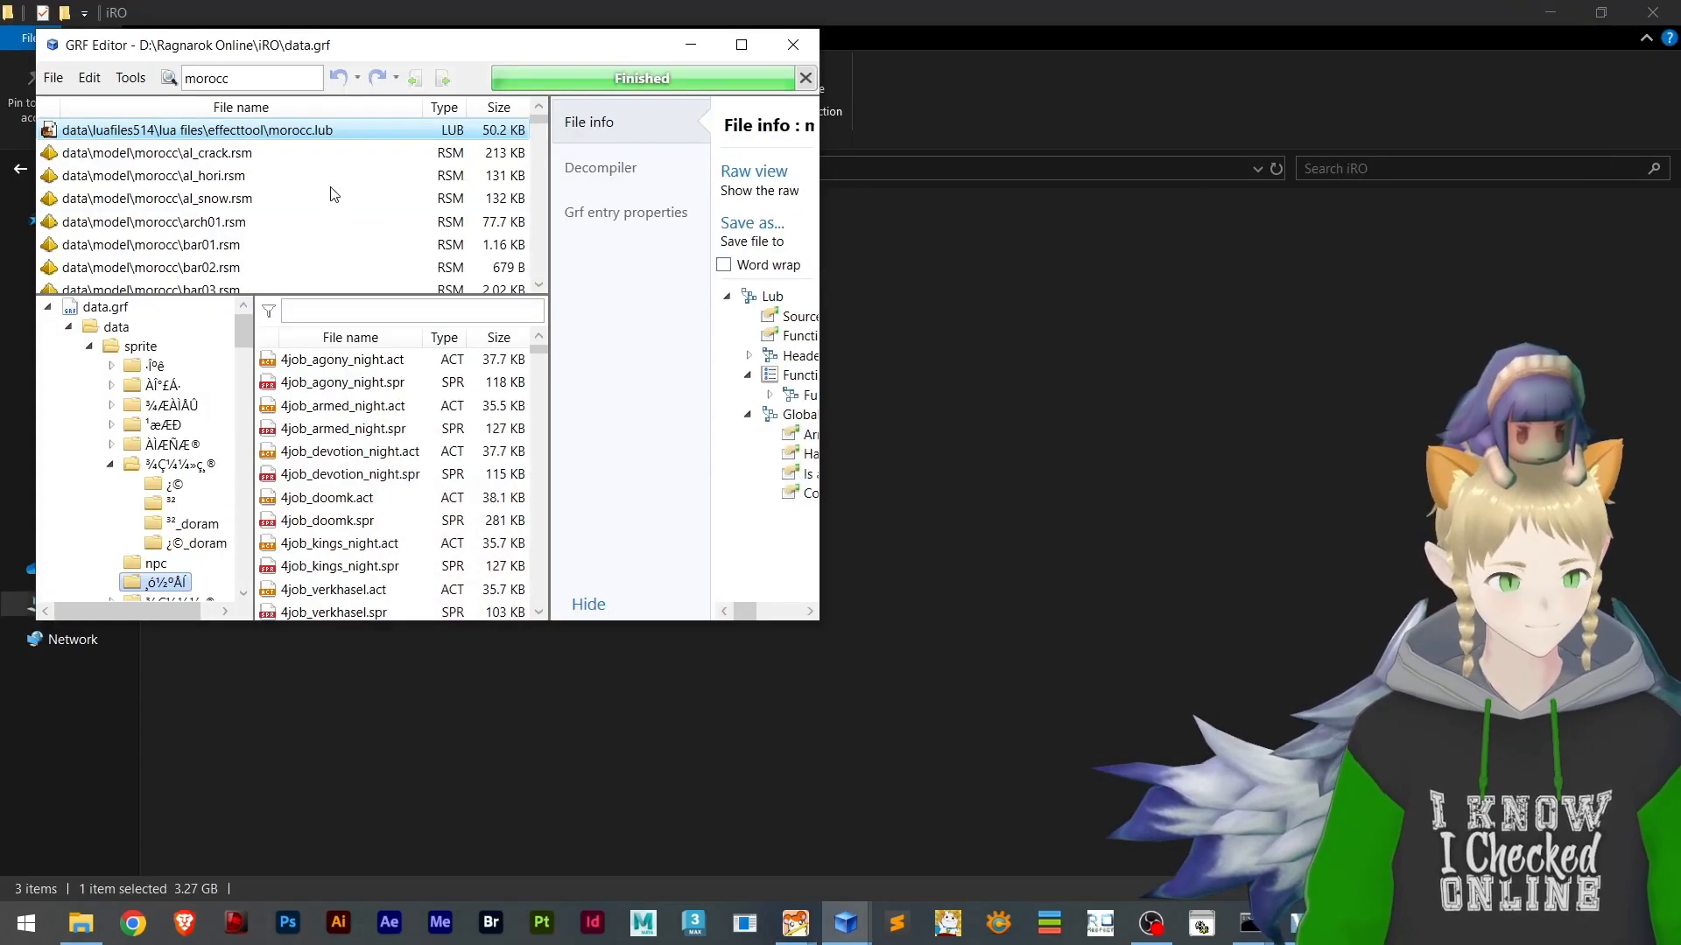
Extract effecttool\morocc.lub from the iRO data.grf to the Desktop folder
right_click(215, 132)
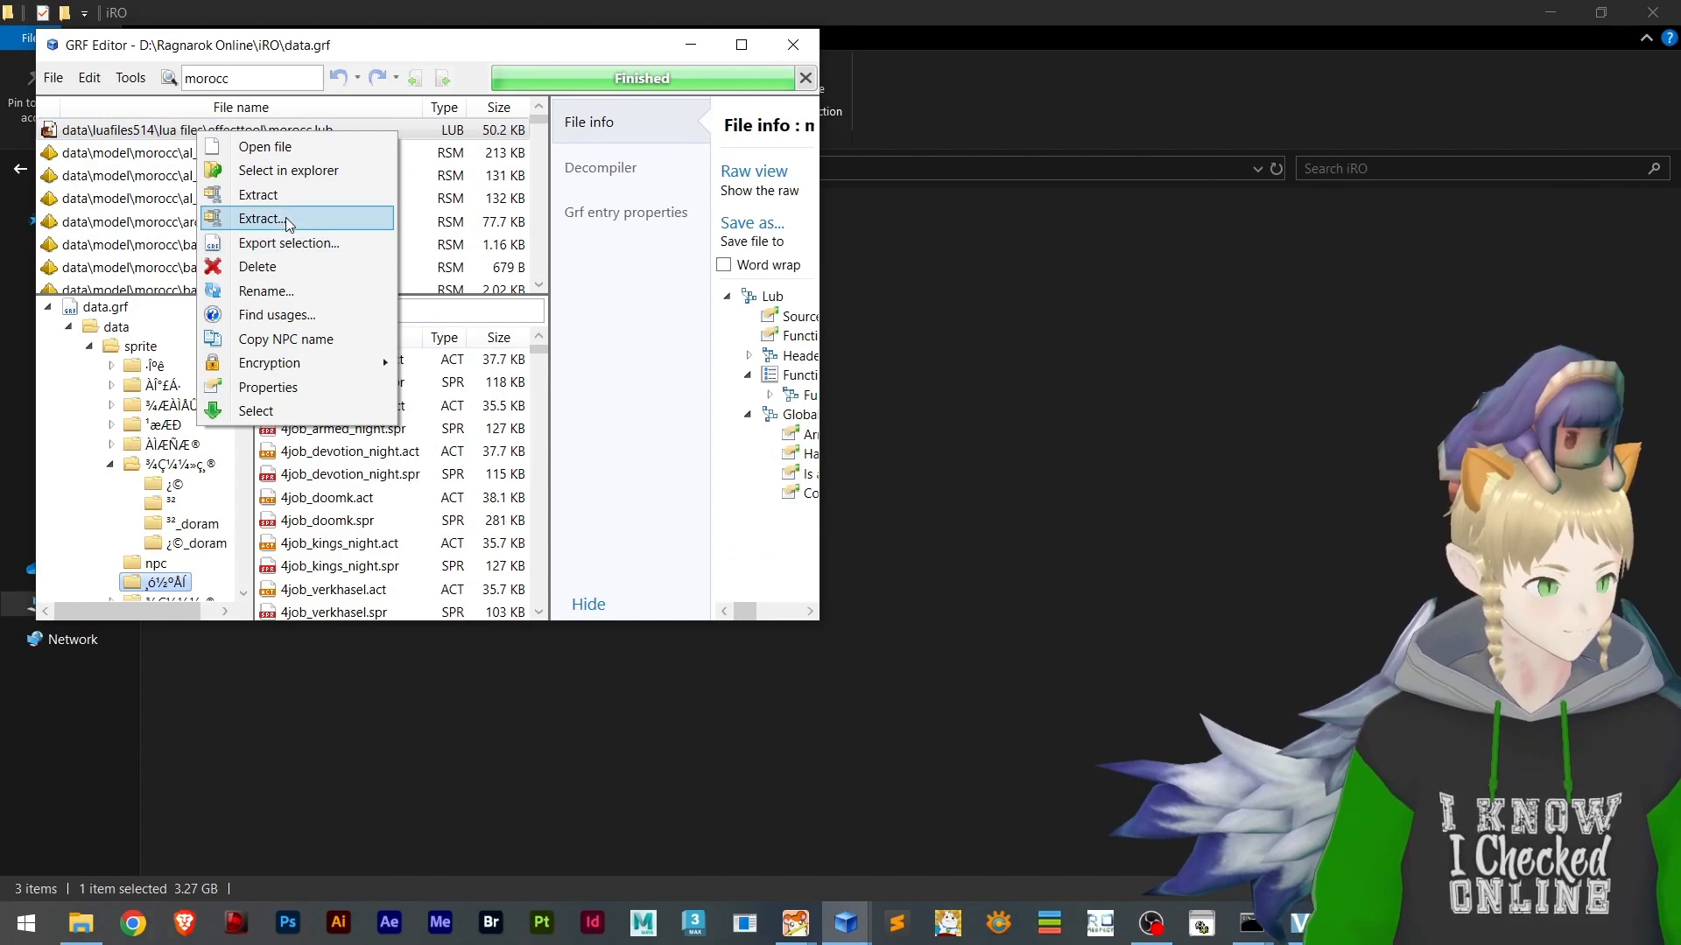
click(289, 219)
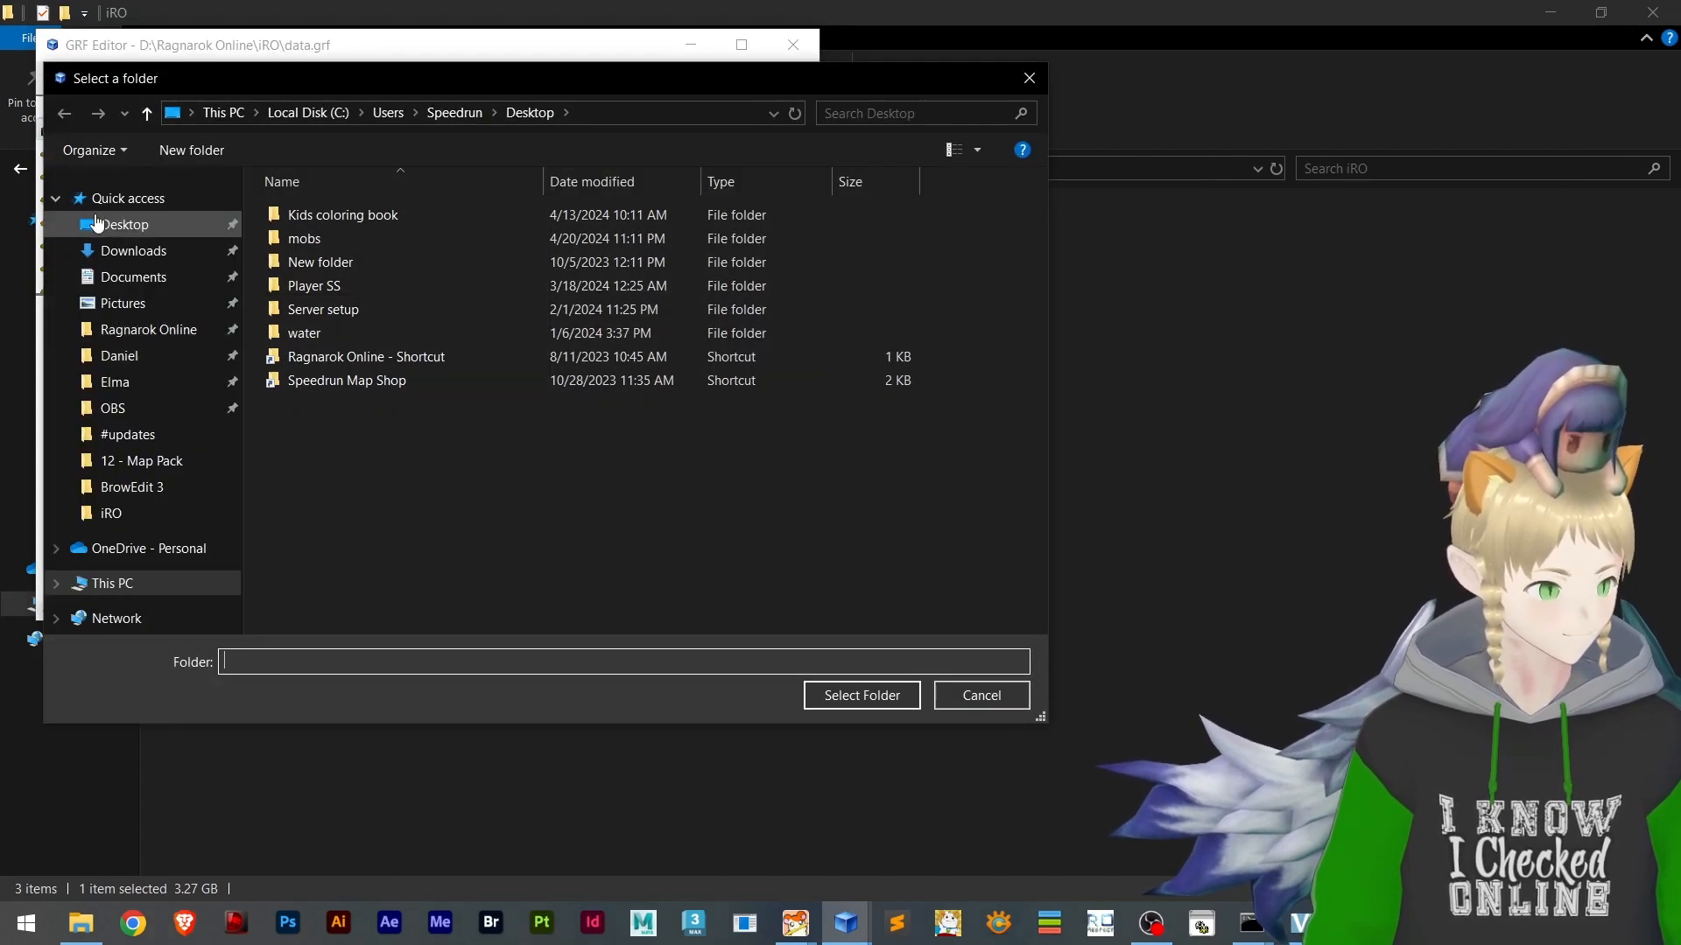
click(100, 217)
scroll(721, 528, down, 2)
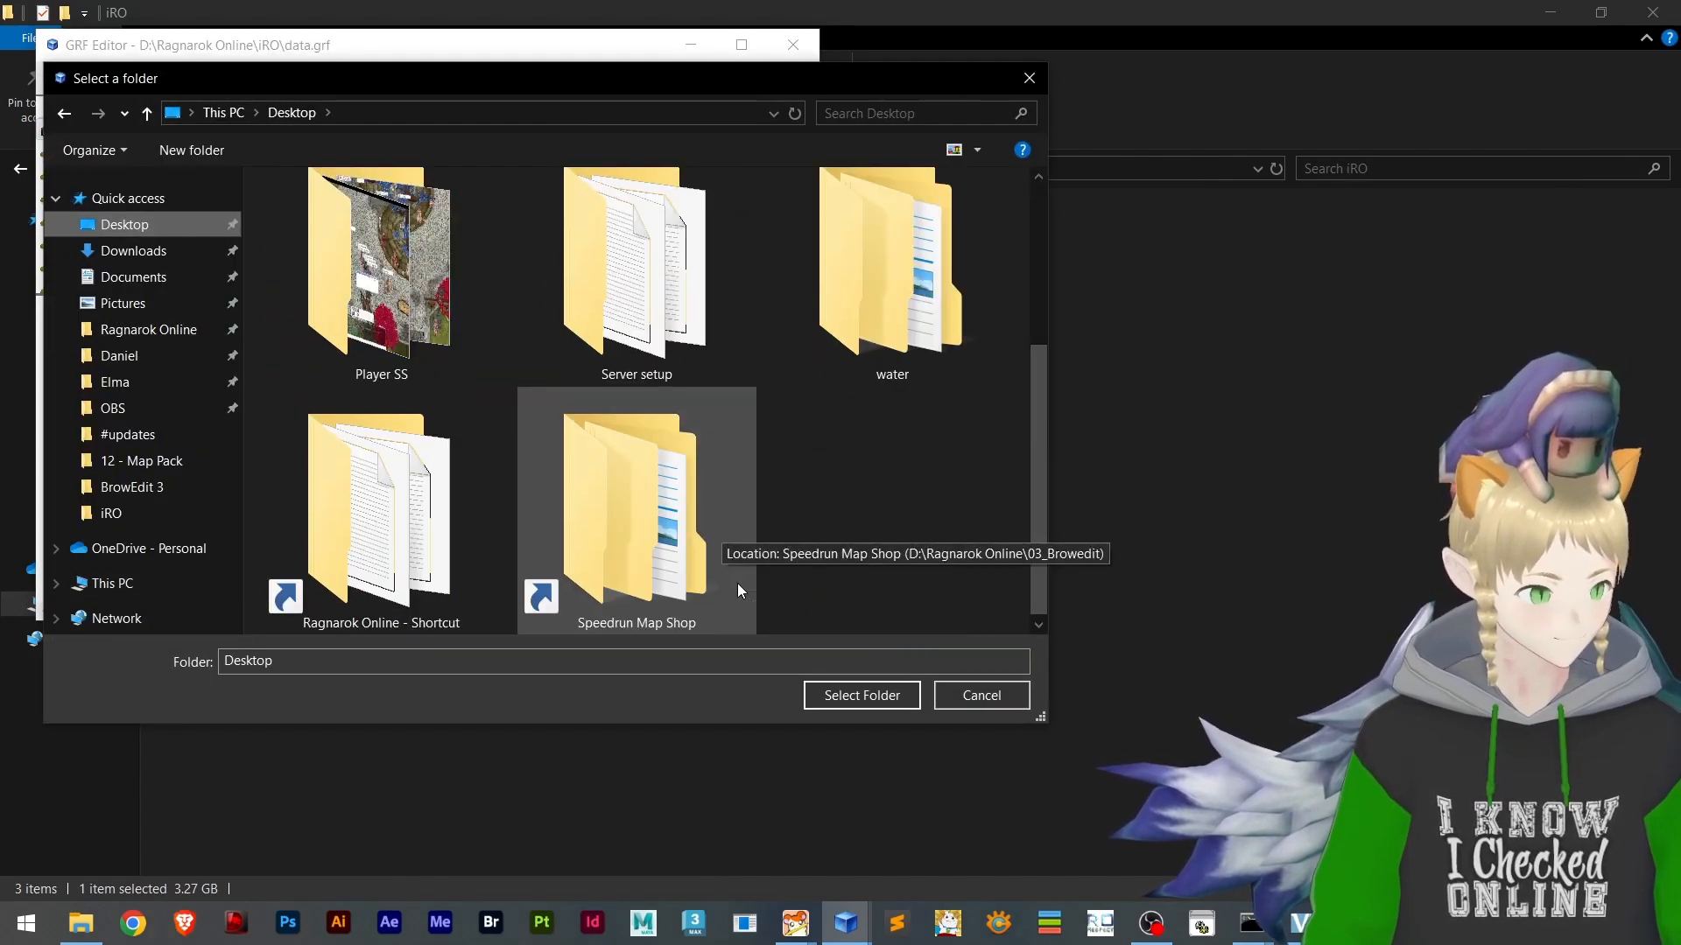
click(854, 697)
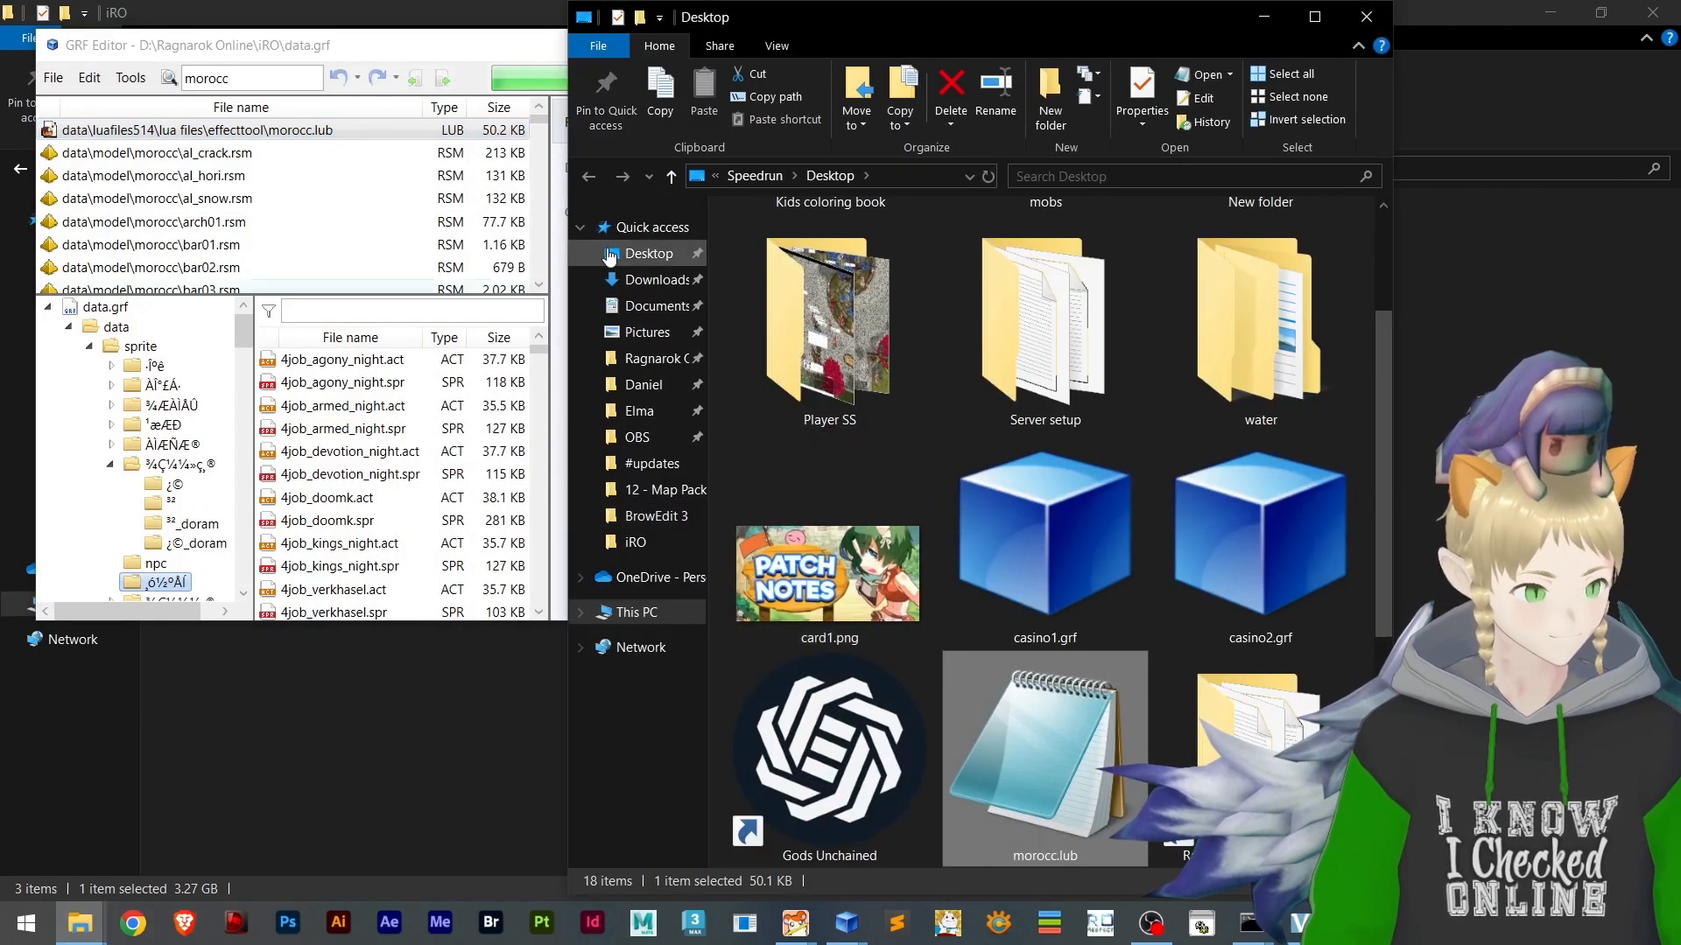
drag(1165, 19, 1162, 21)
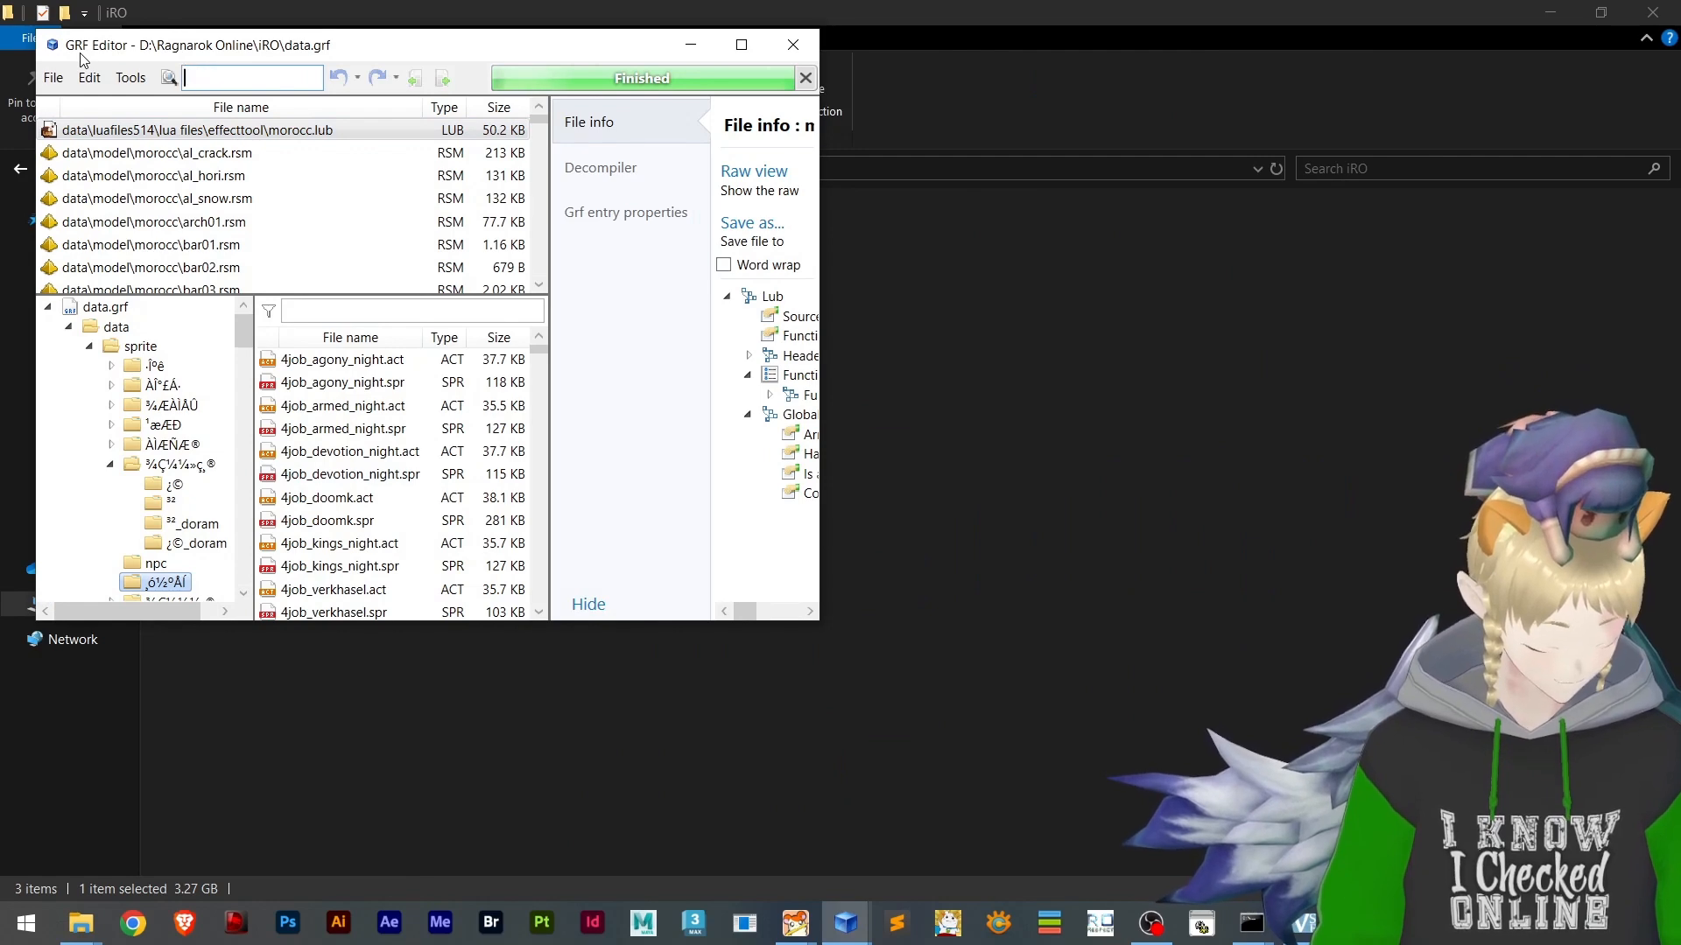
Search the iRO data.grf for mag_dun and look through the results for an effecttool lub file
text(mag_du)
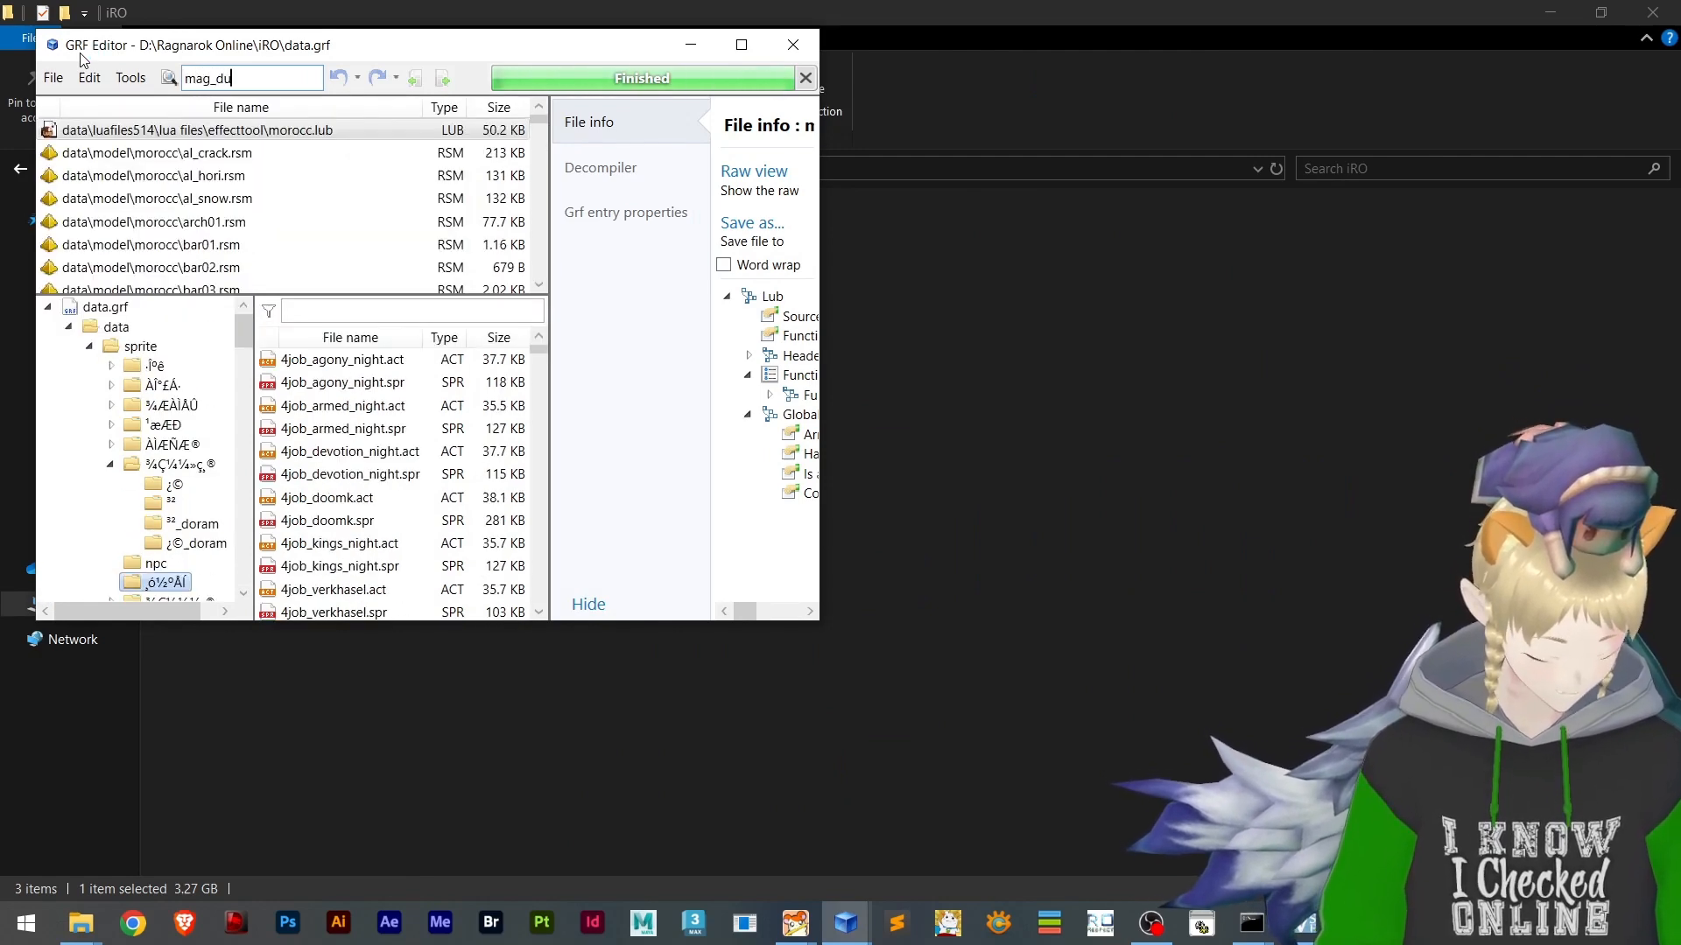
text(n013)
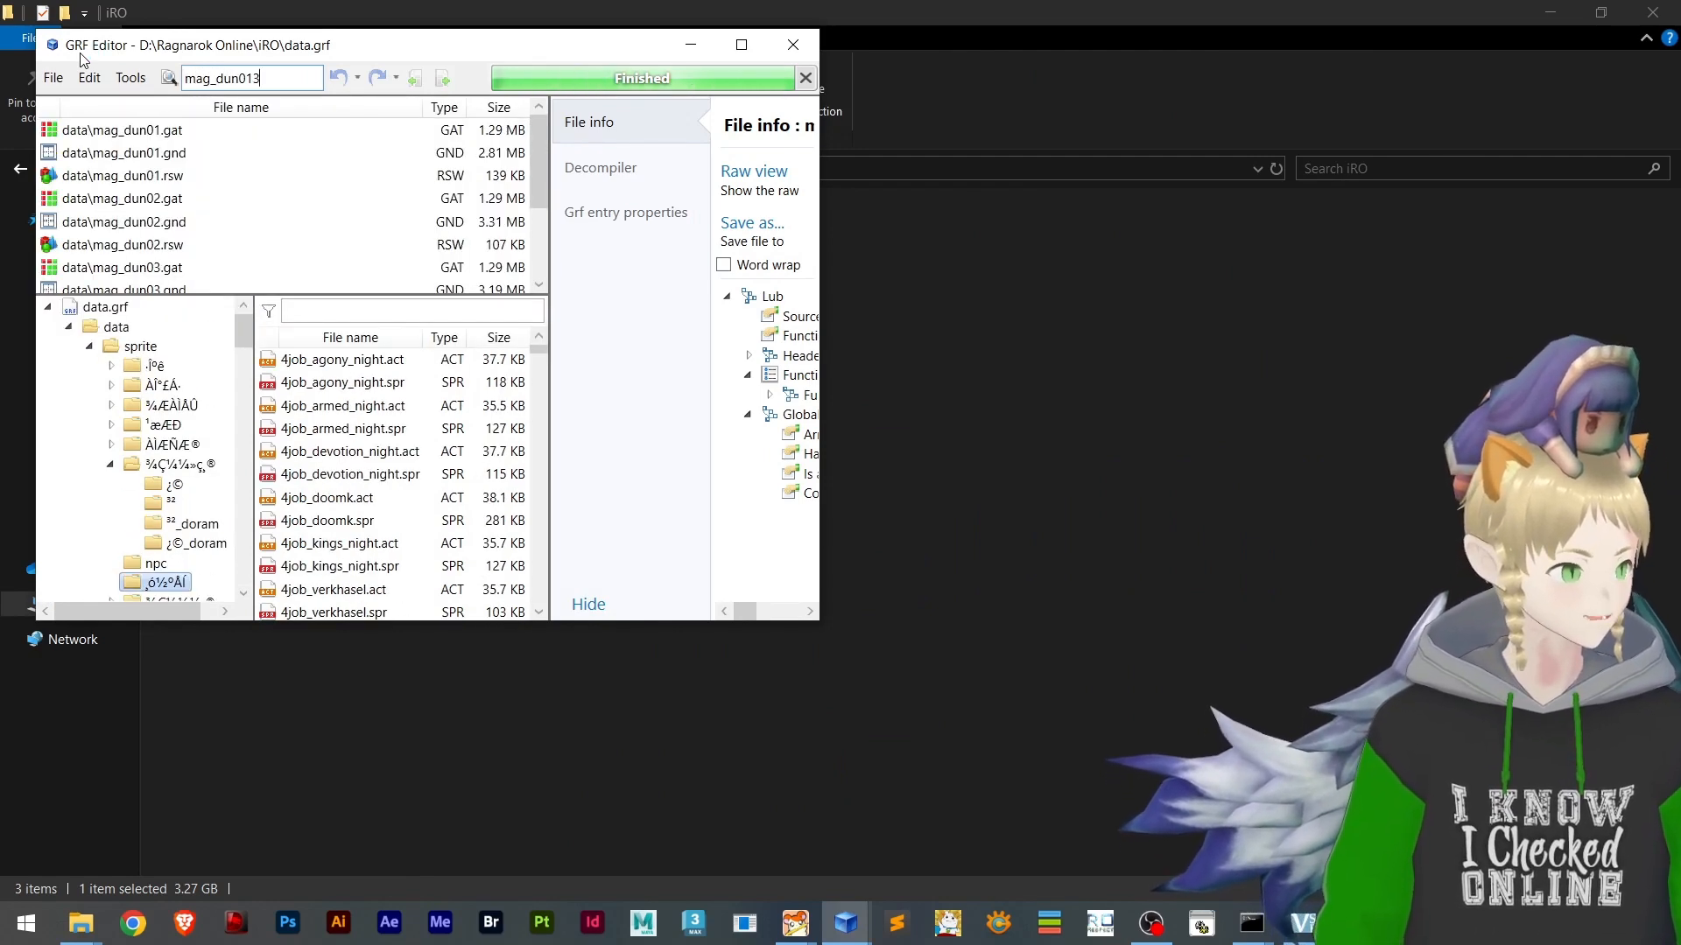
key(BackSpace)
key(BackSpace)
text(3.l)
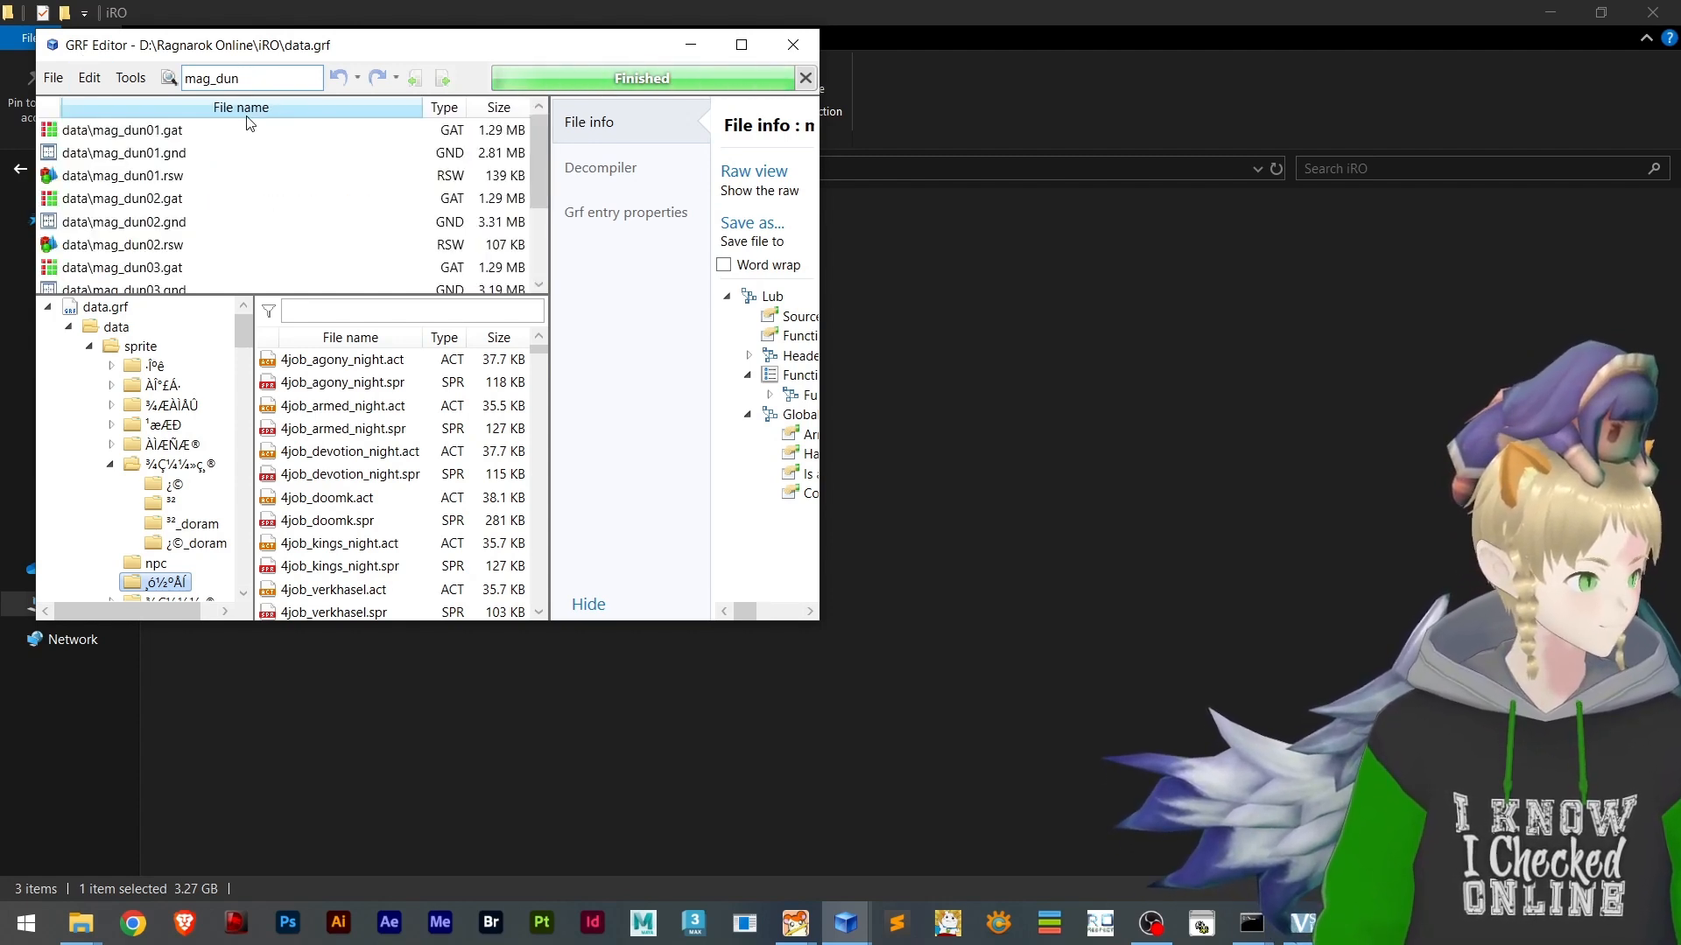
text(3)
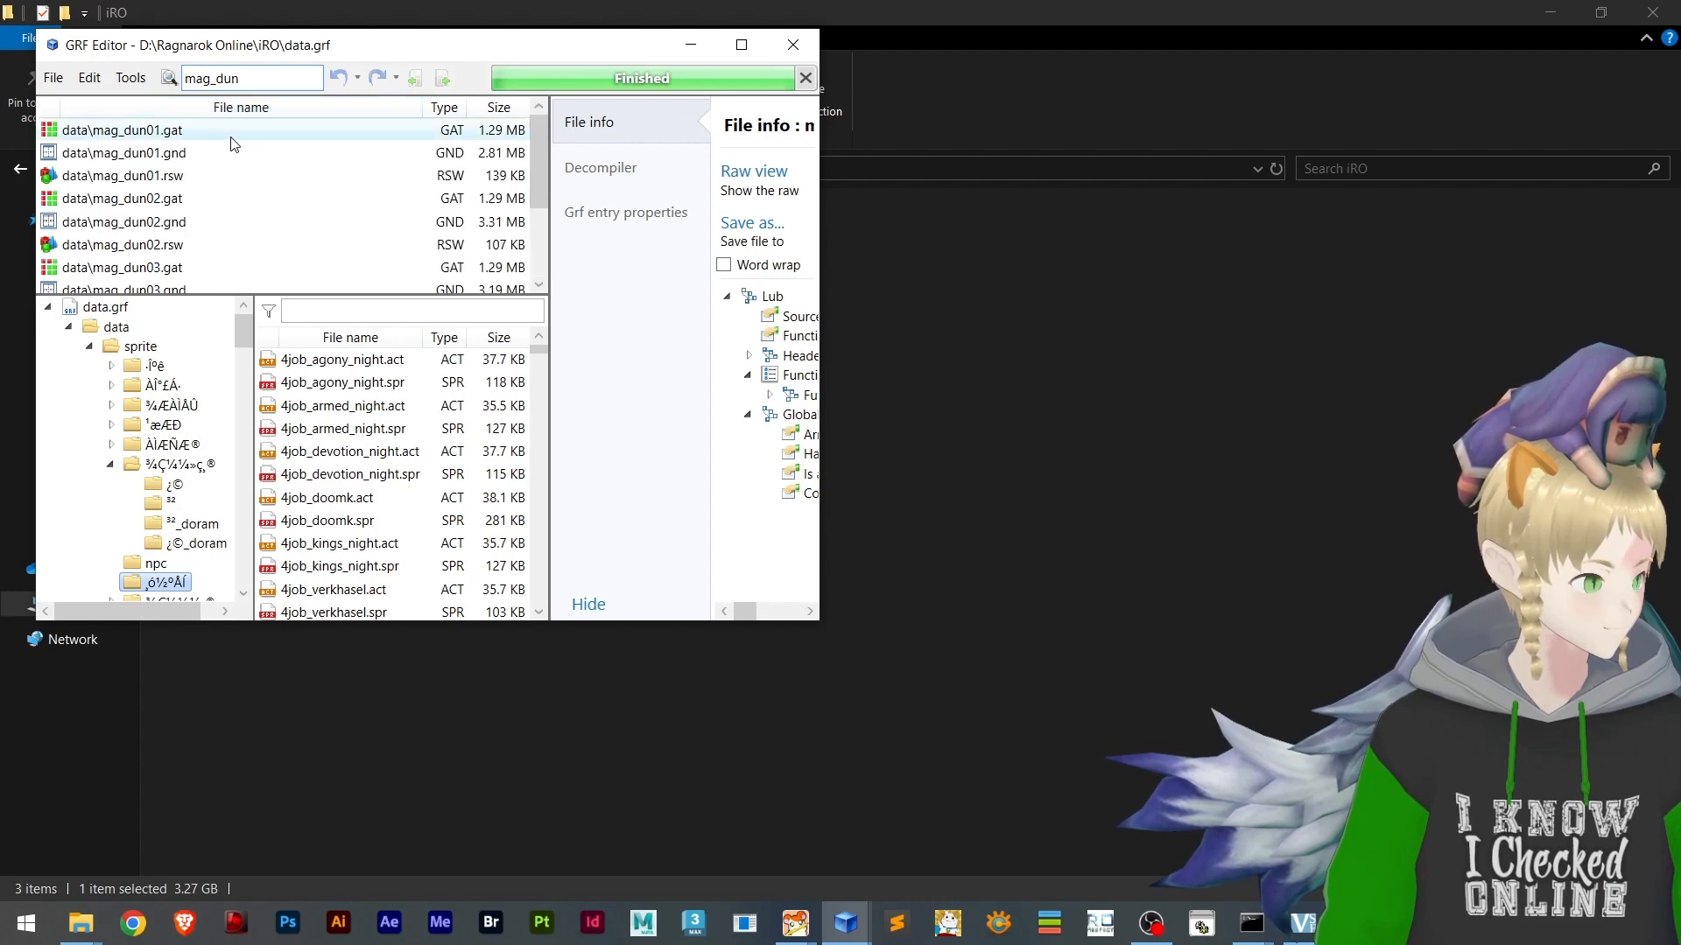
scroll(253, 215, down, 2)
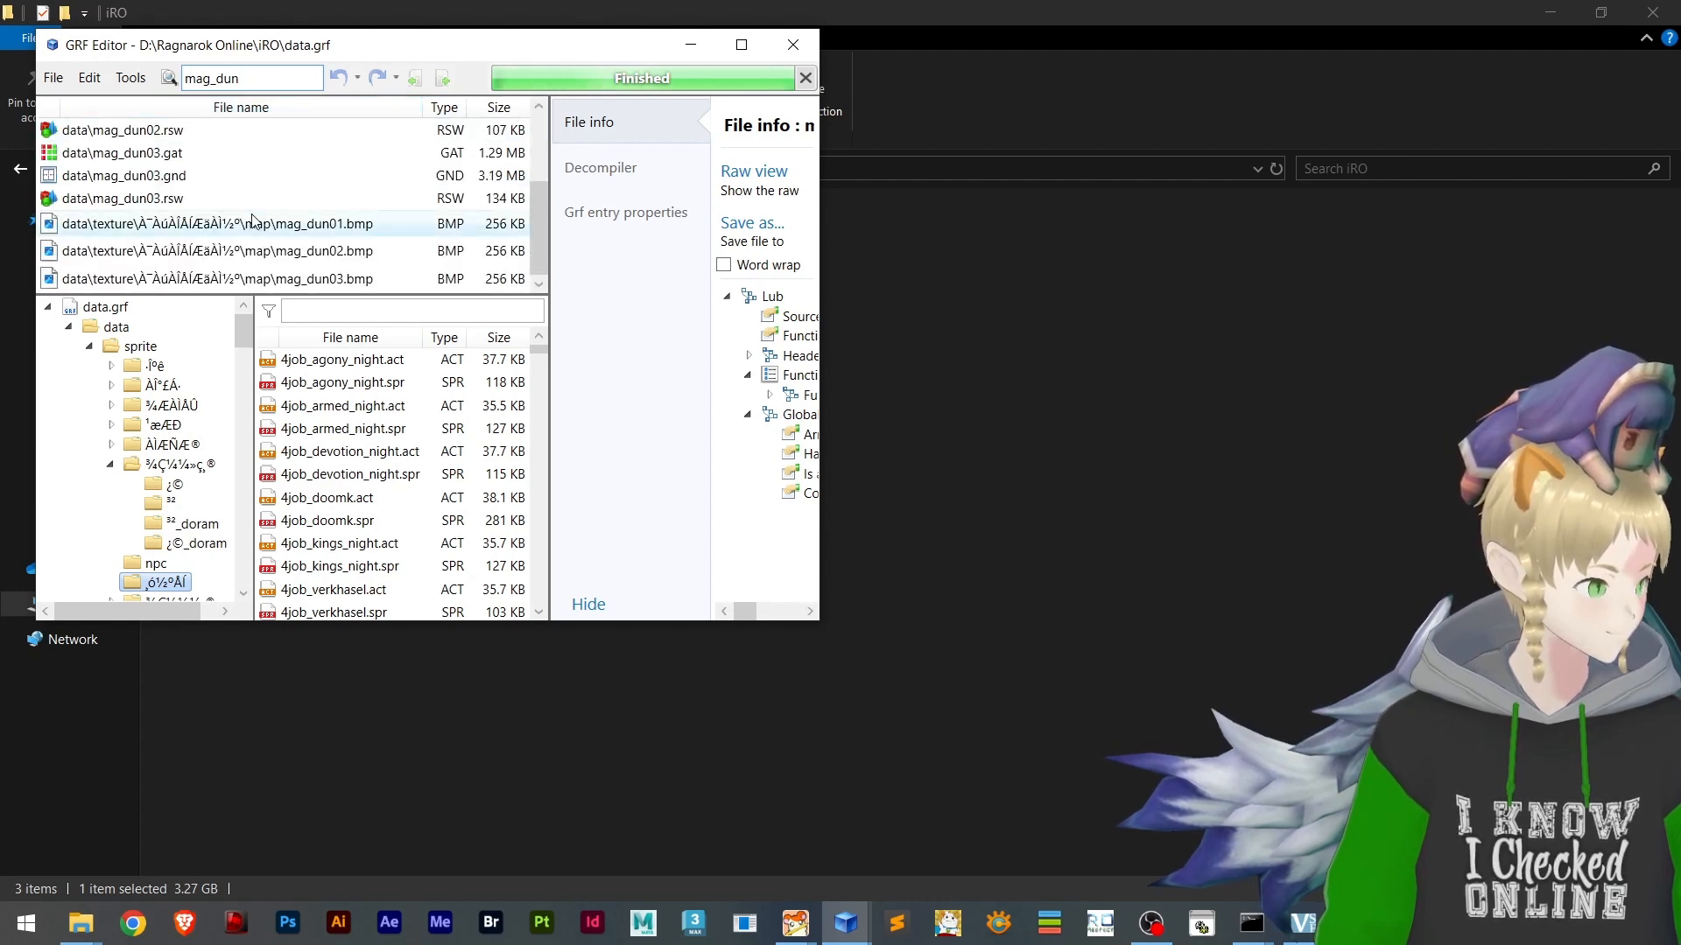
scroll(262, 245, up, 2)
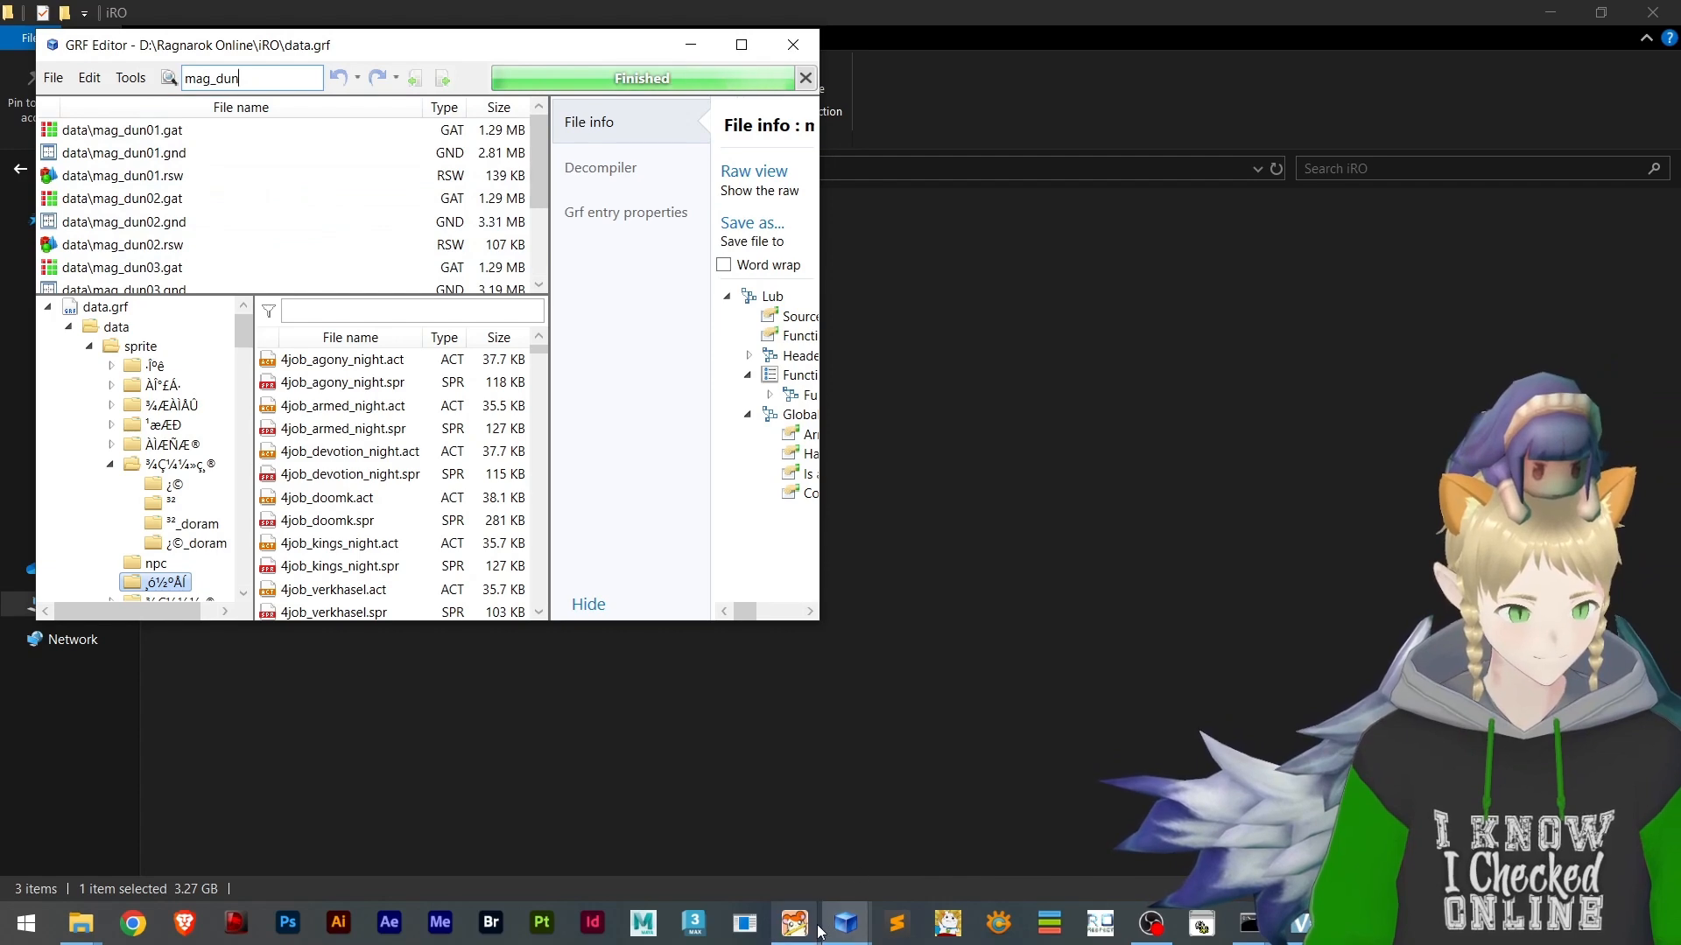
Check the mag_dun03 map name in BrowEdit and recheck the mag_dun results in GRF Editor against it
mouse_move(840, 926)
click(945, 842)
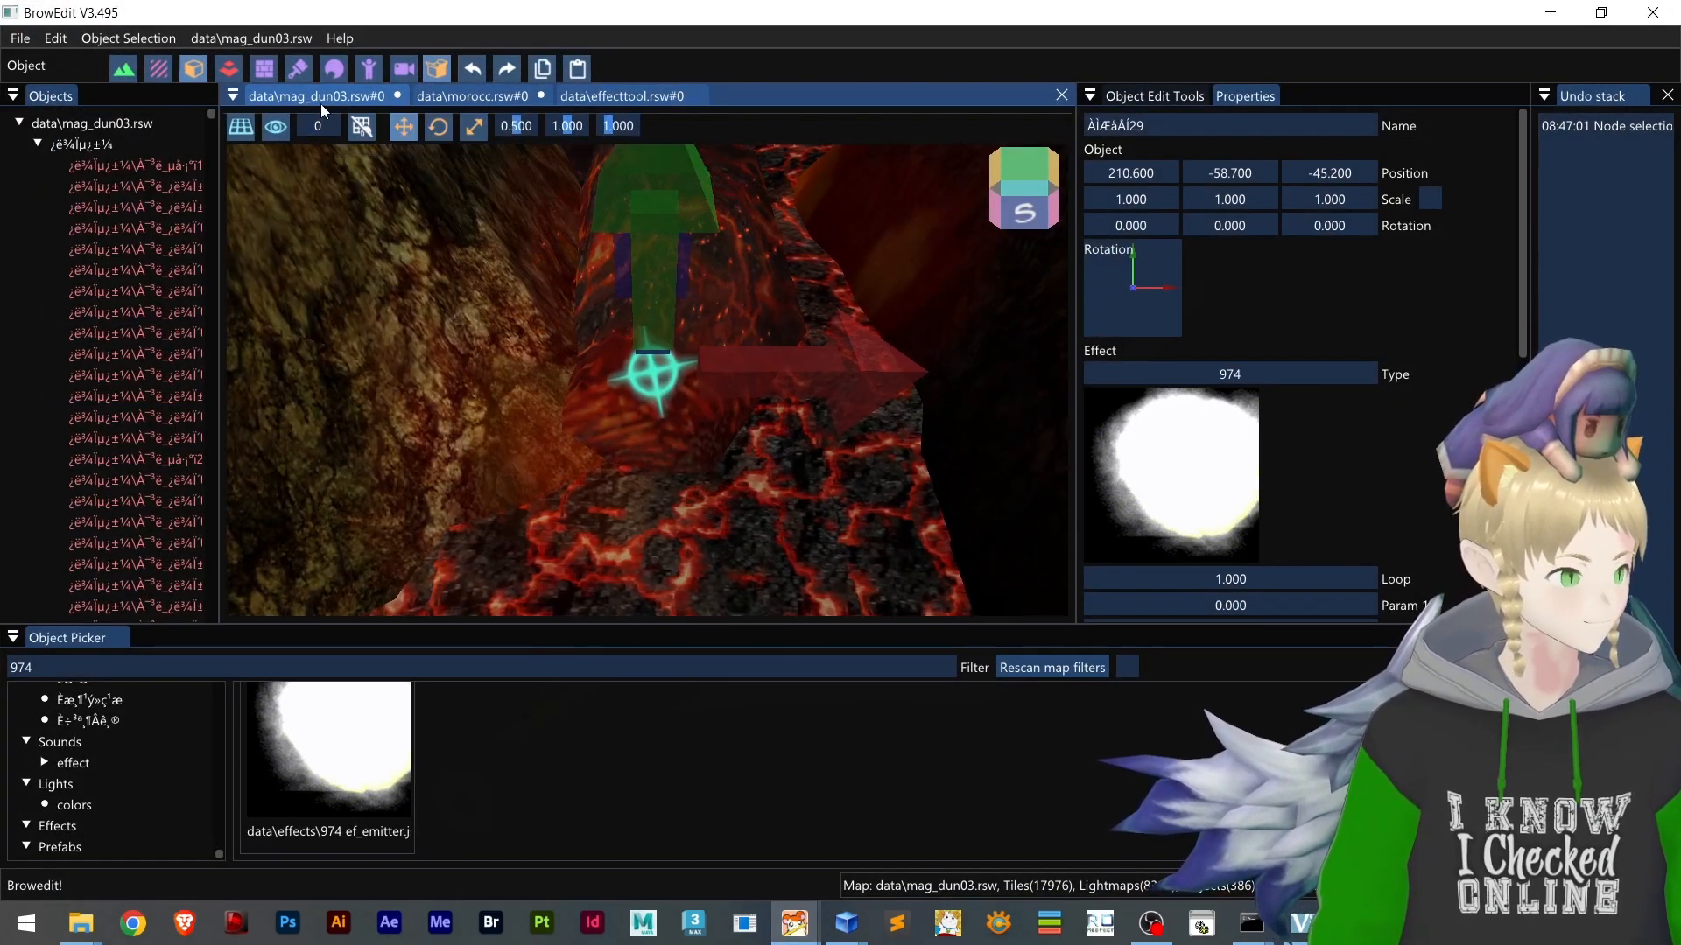
click(1546, 13)
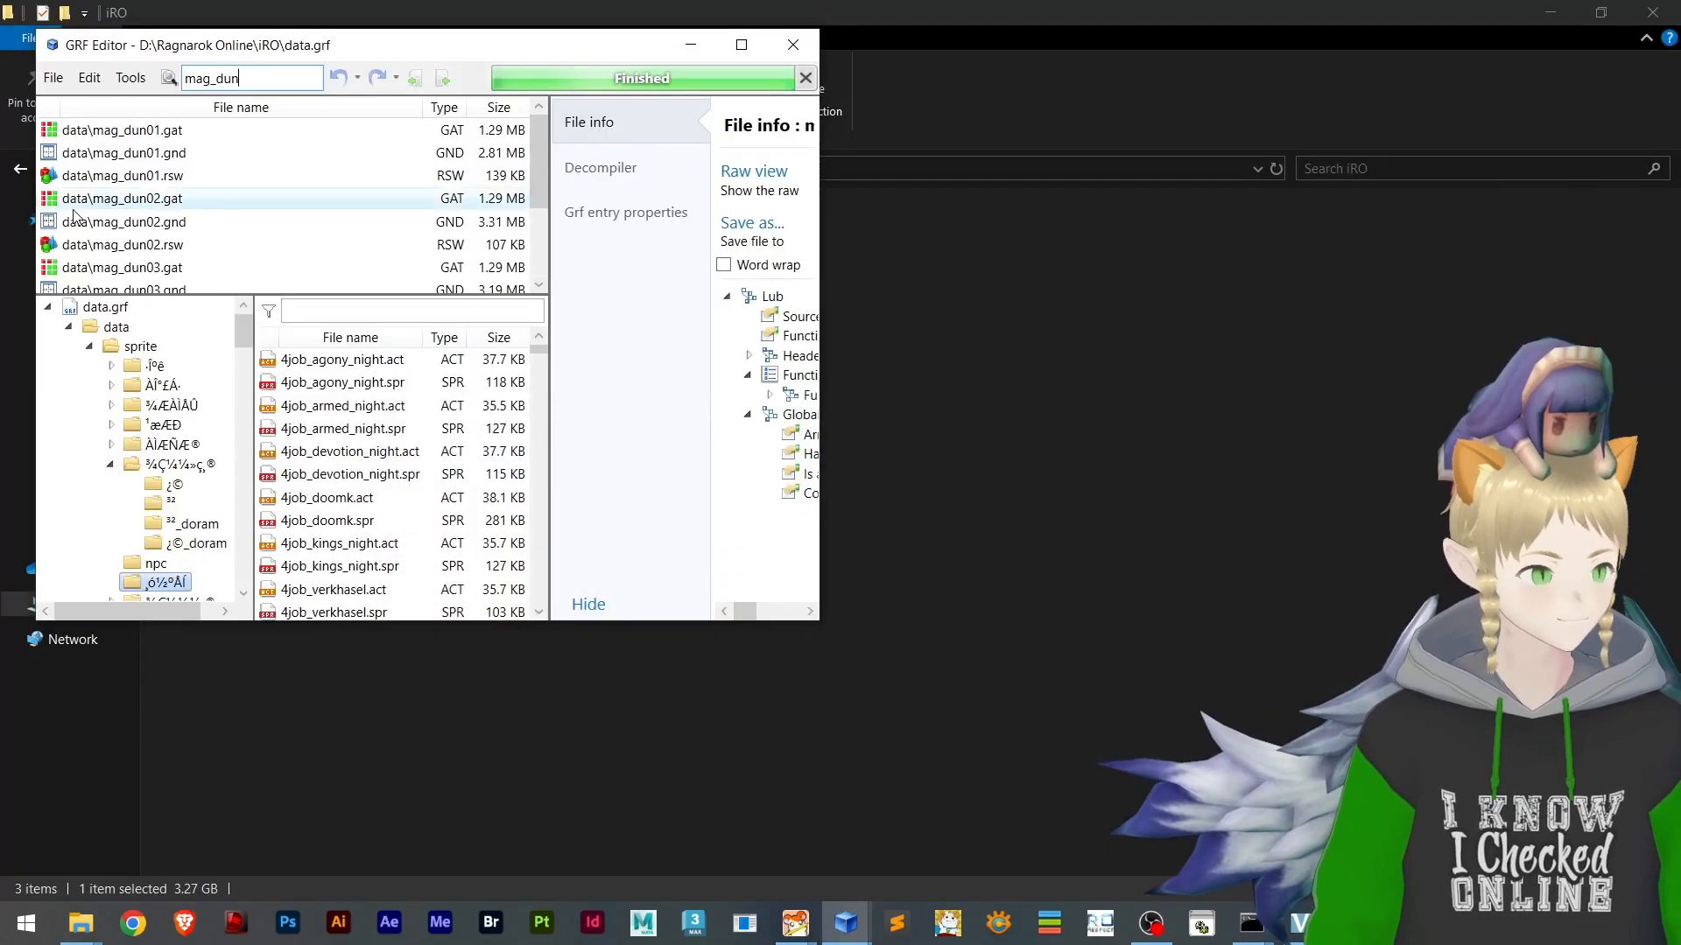
scroll(200, 201, down, 2)
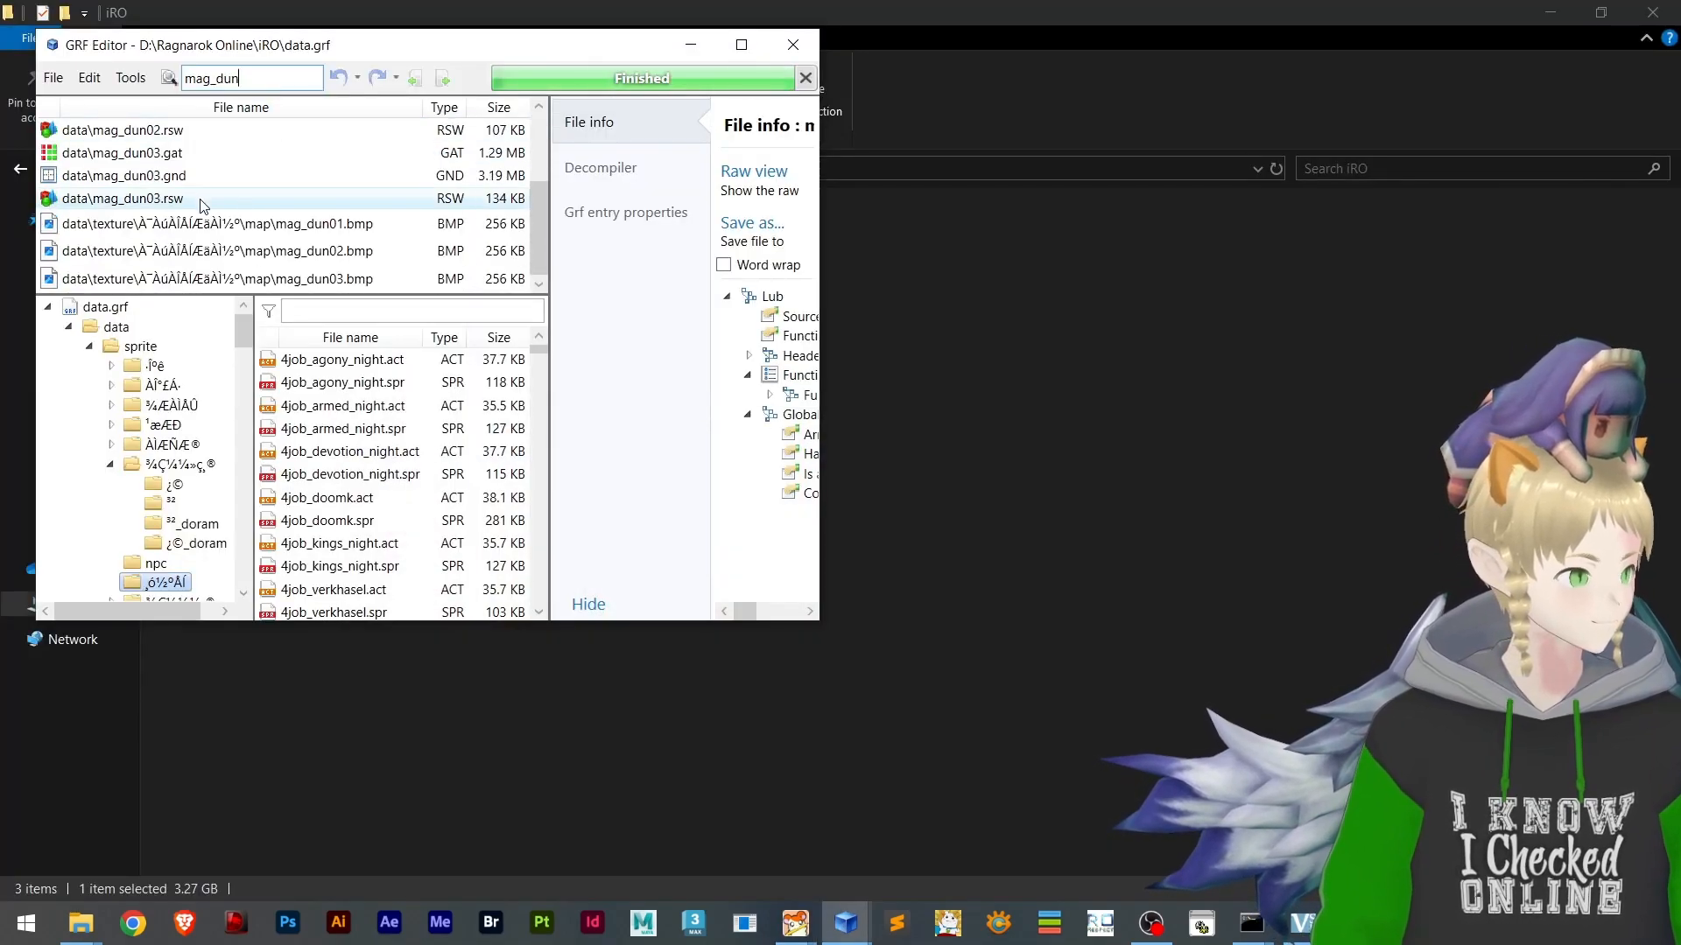
scroll(288, 236, up, 2)
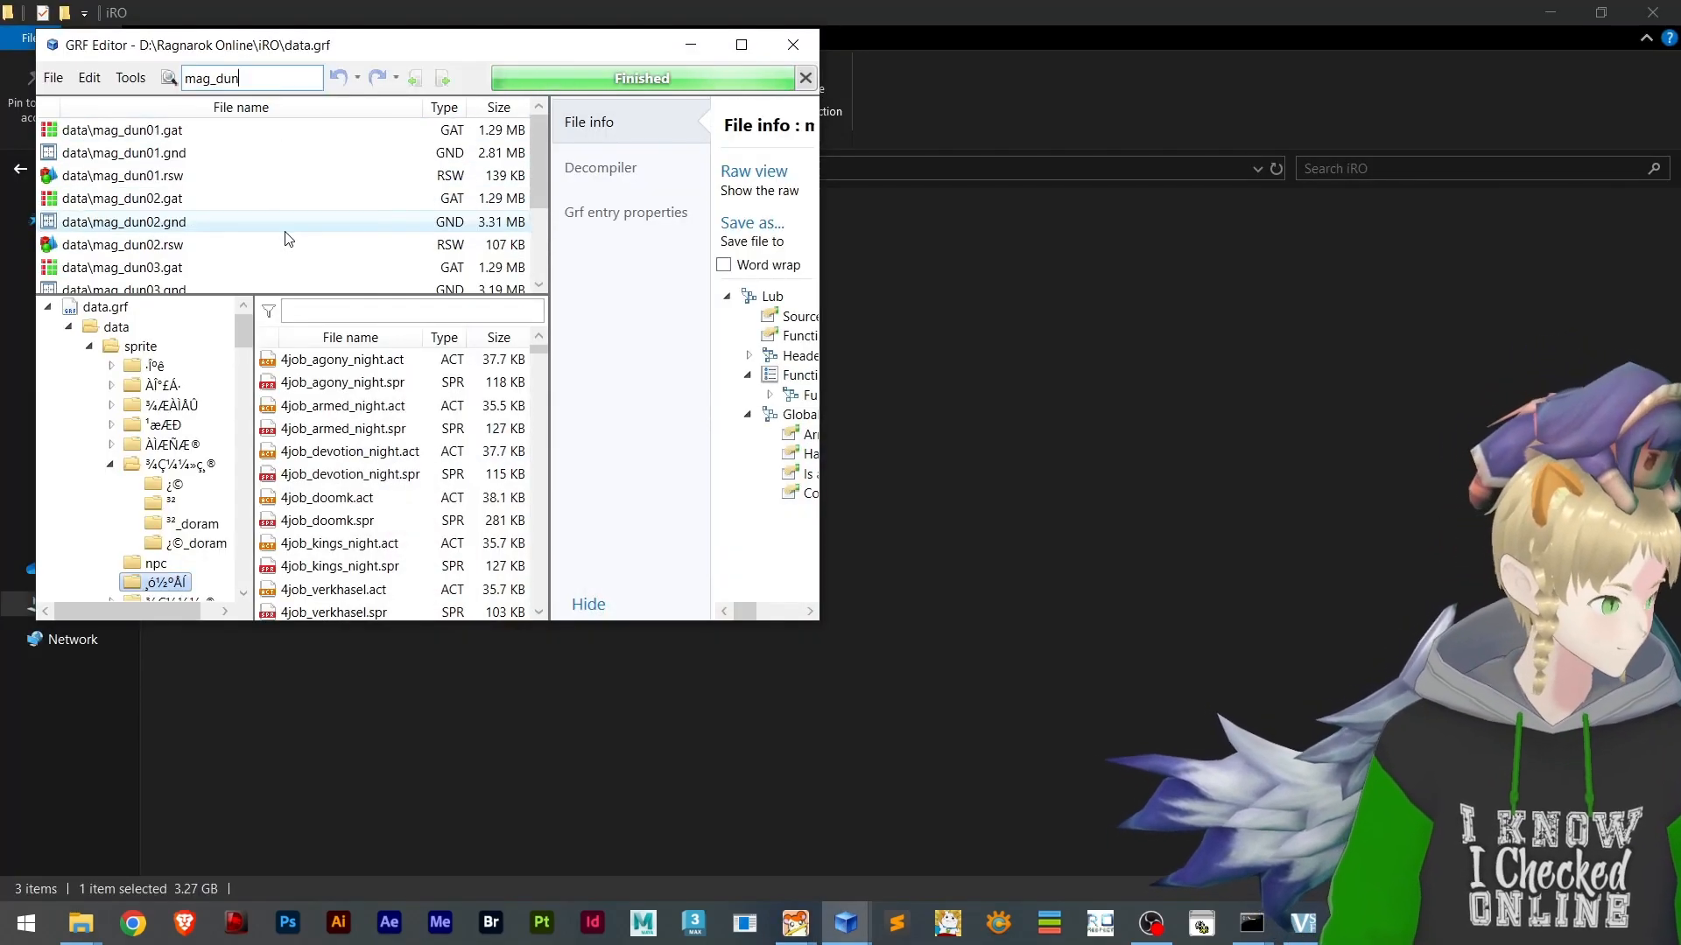
Go to the Ragnarok Online\01_Client folder and open its data.grf in GRF Editor
click(973, 326)
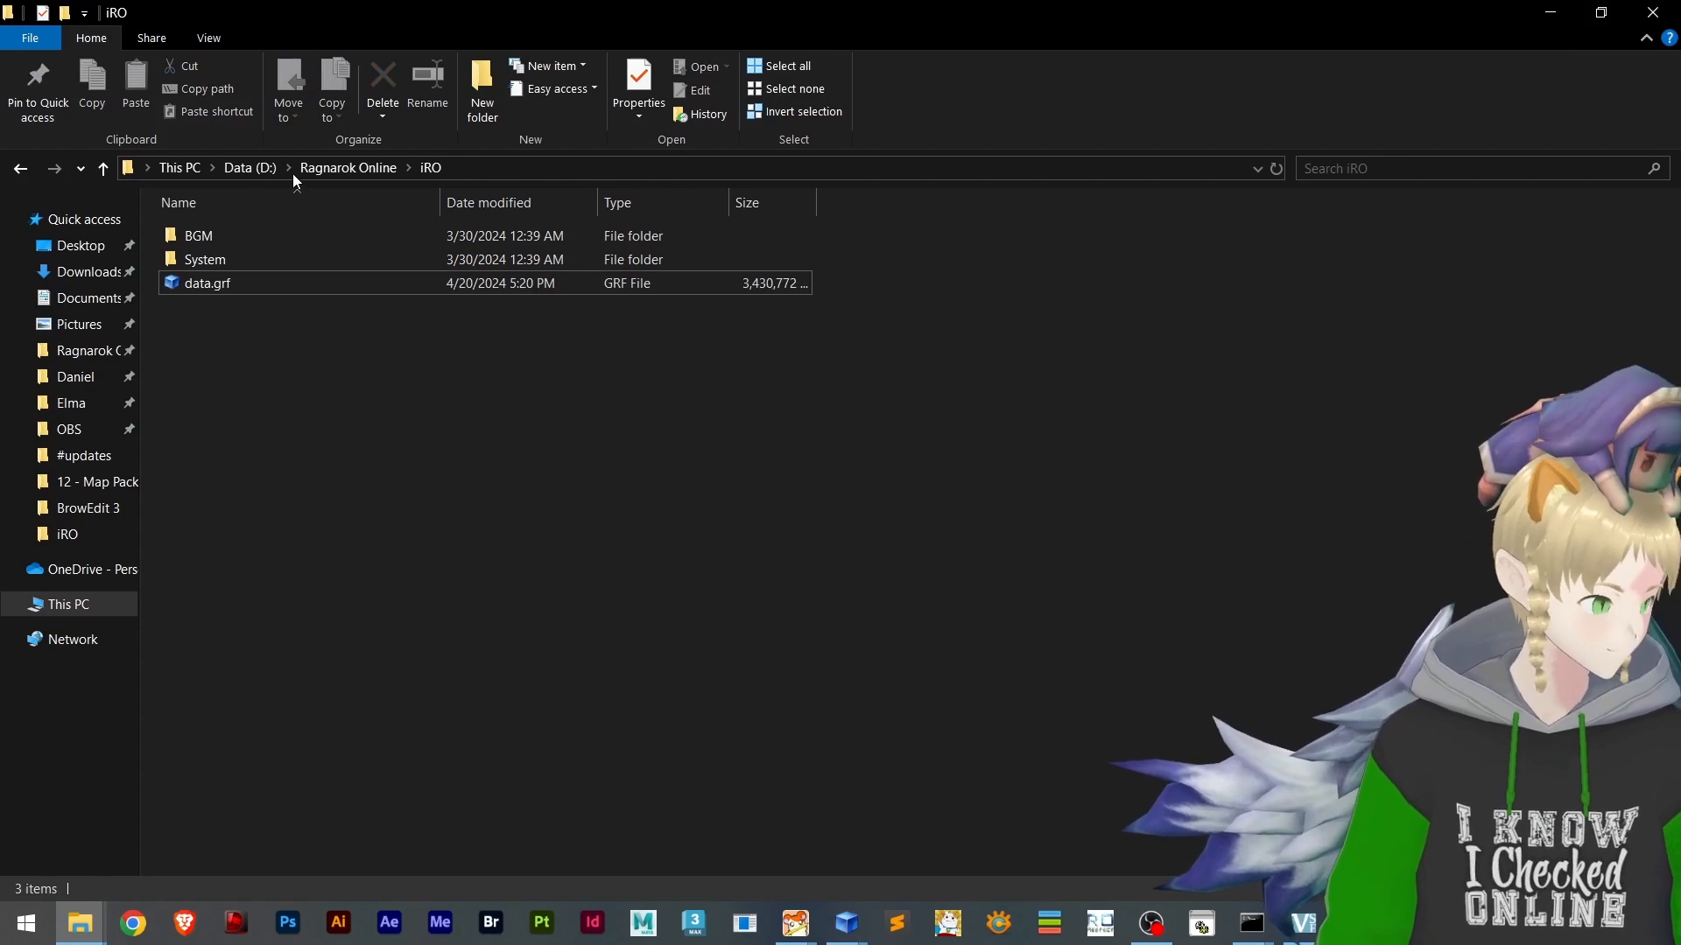
click(320, 168)
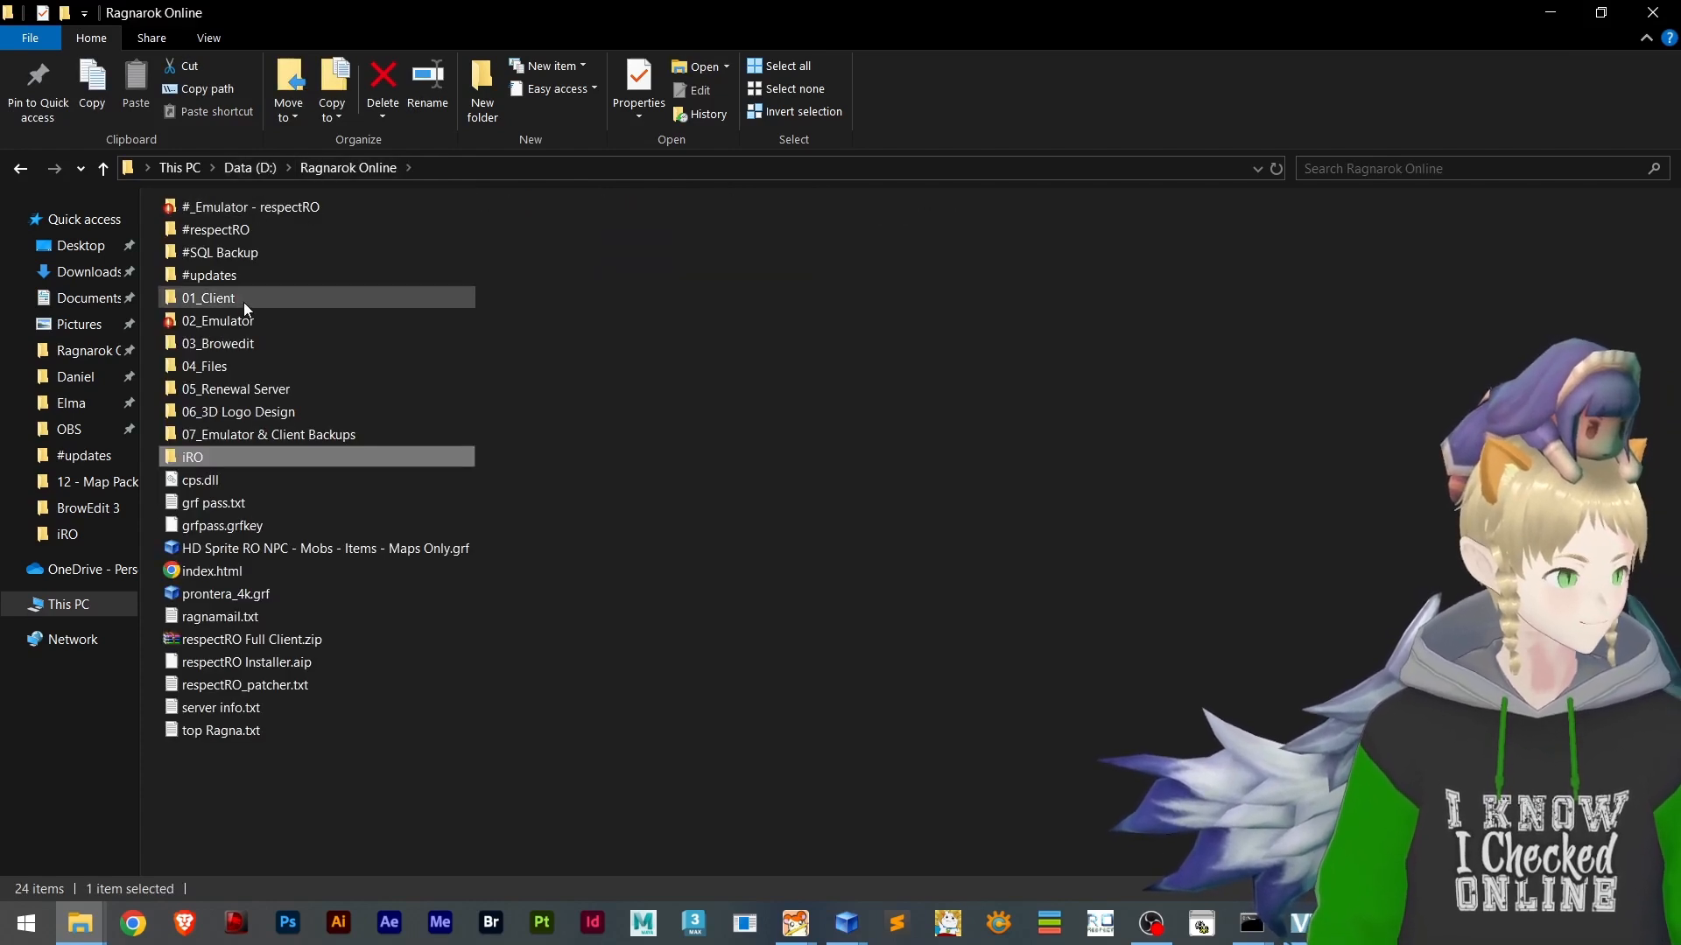
click(243, 321)
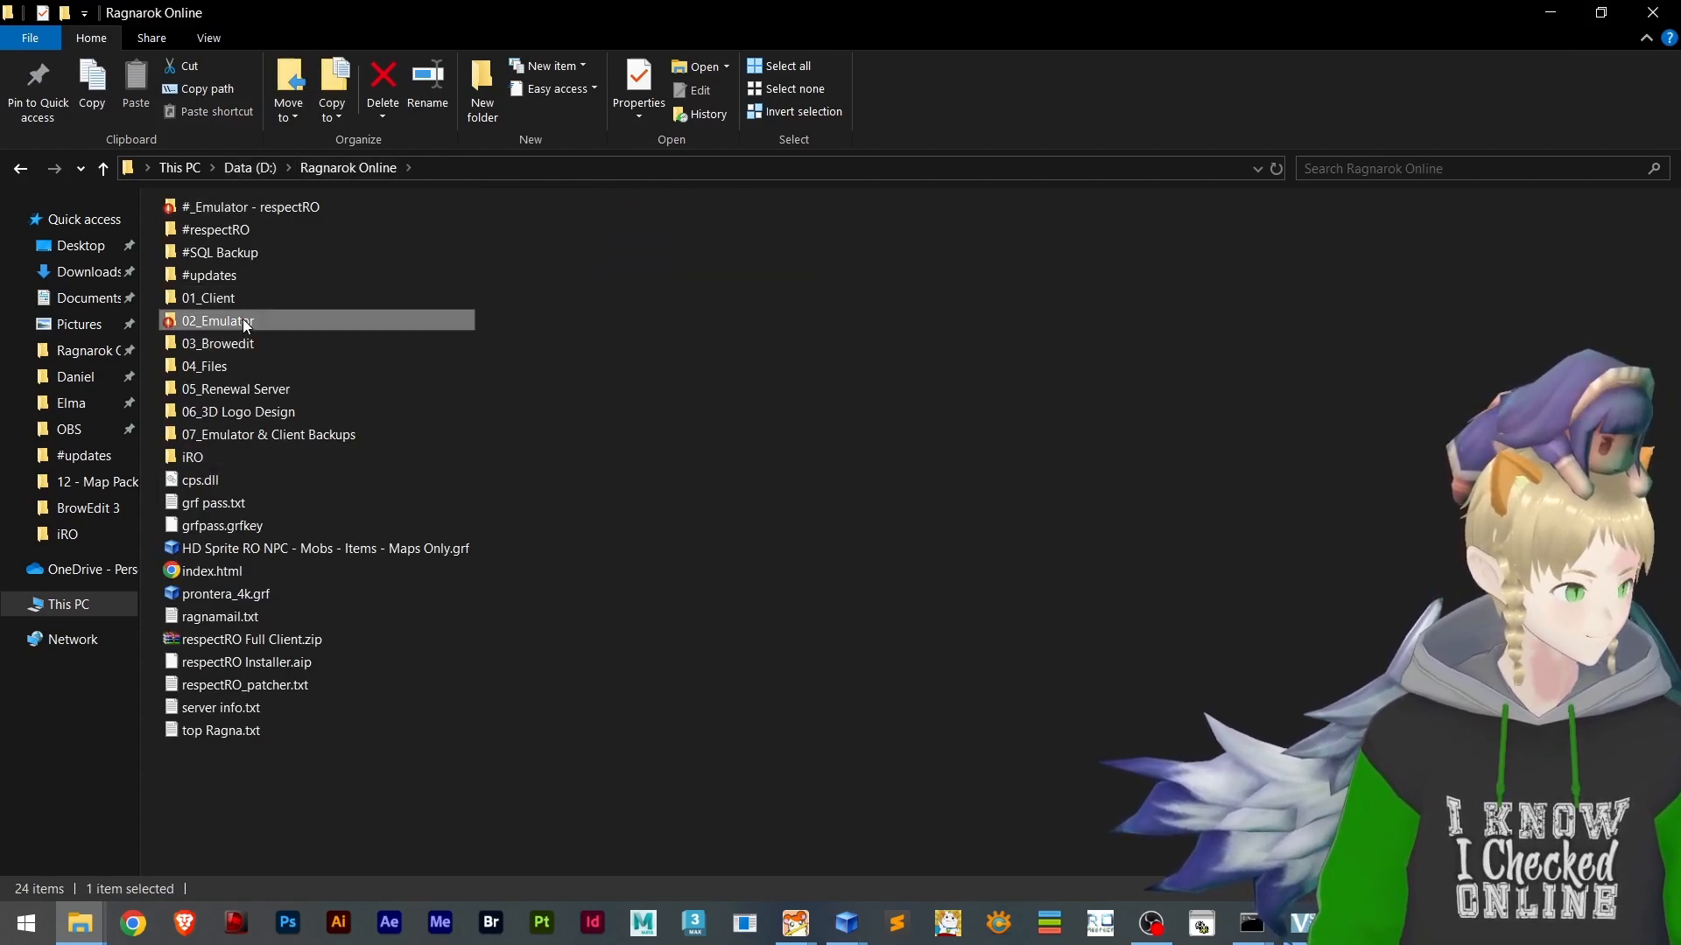
double_click(244, 298)
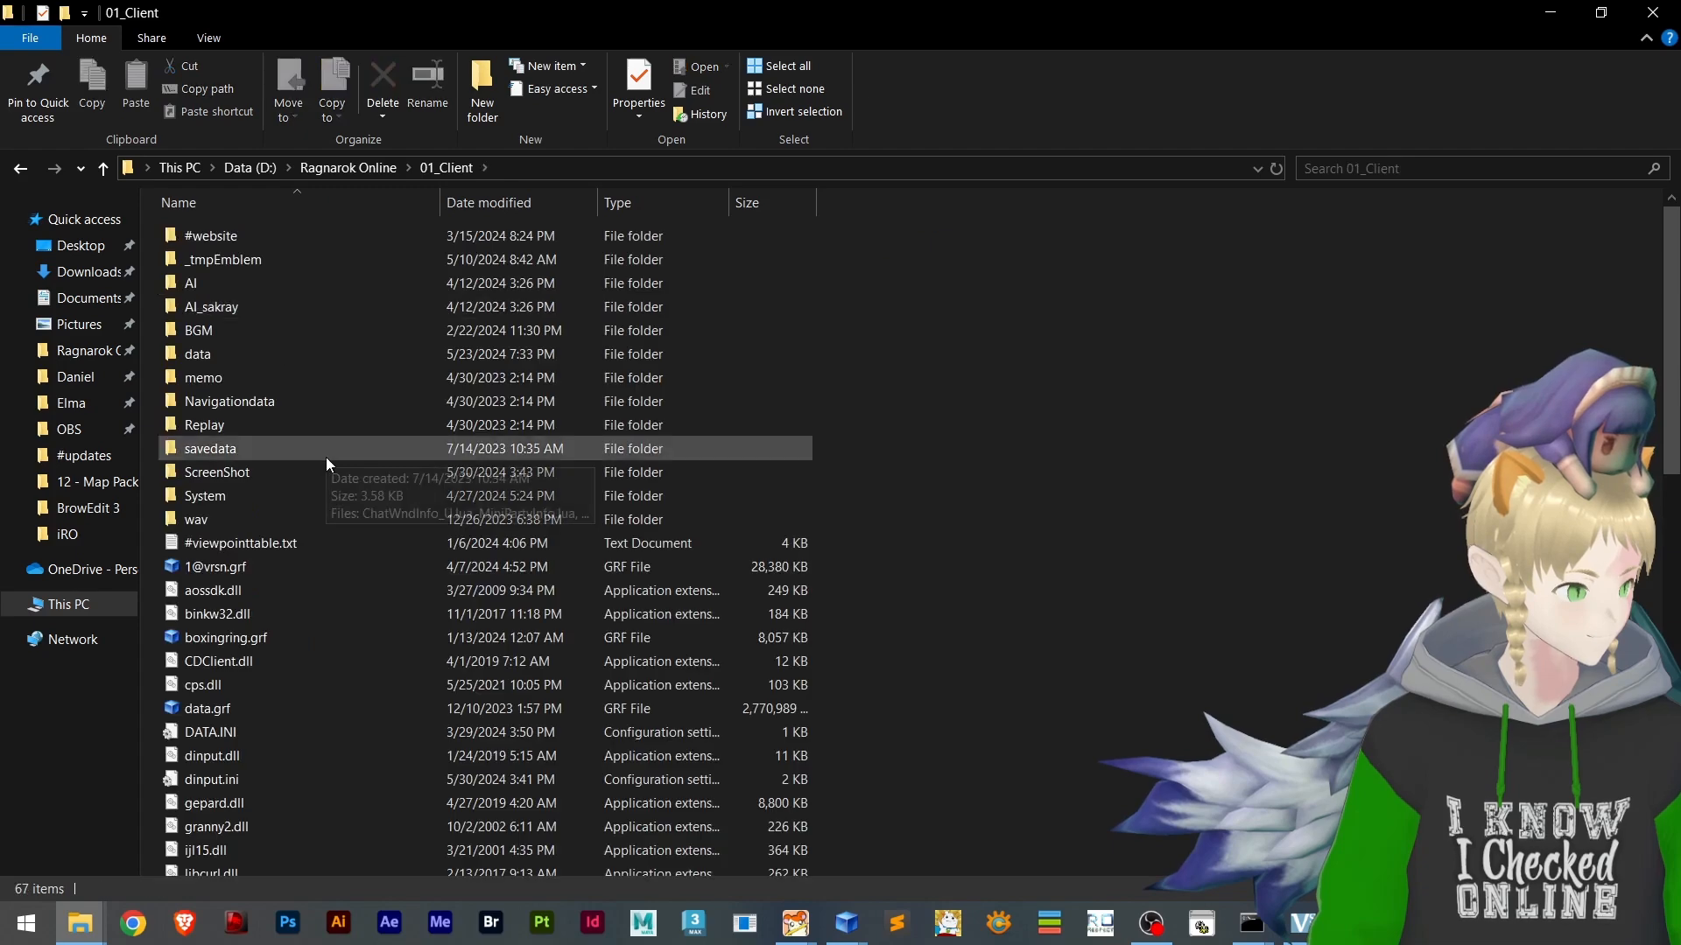
scroll(322, 461, down, 4)
click(270, 438)
double_click(270, 438)
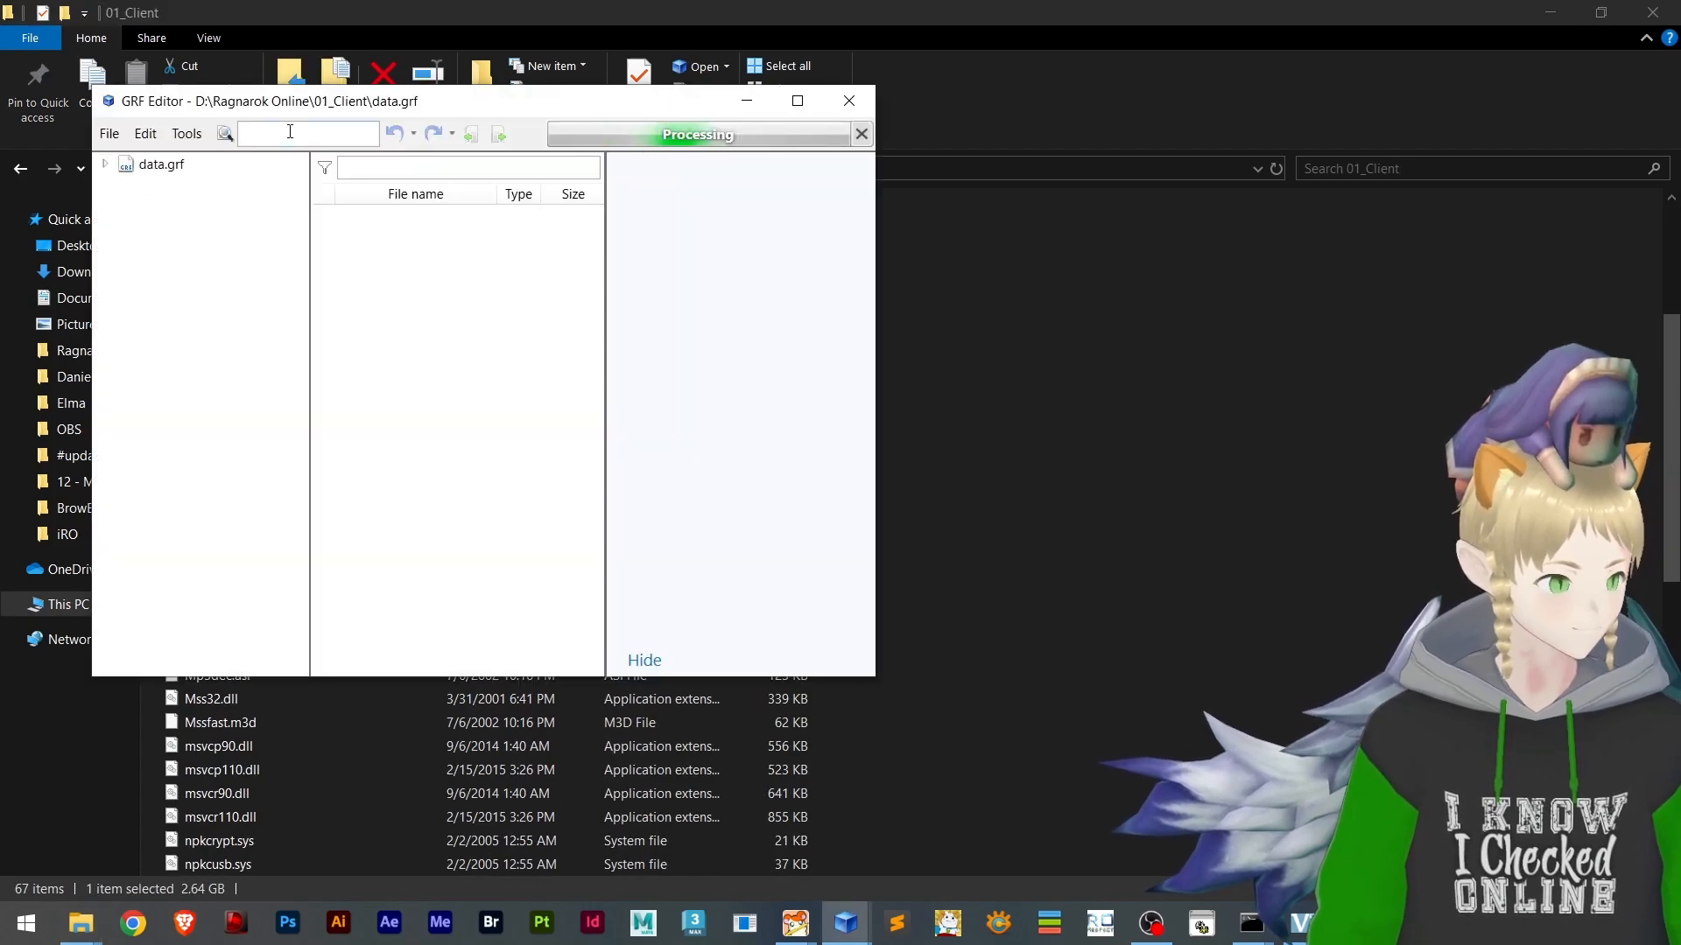
Search the 01_Client data.grf for mag_du and extract effecttool\mag_dun03.lub to the Desktop folder
text(mag_du)
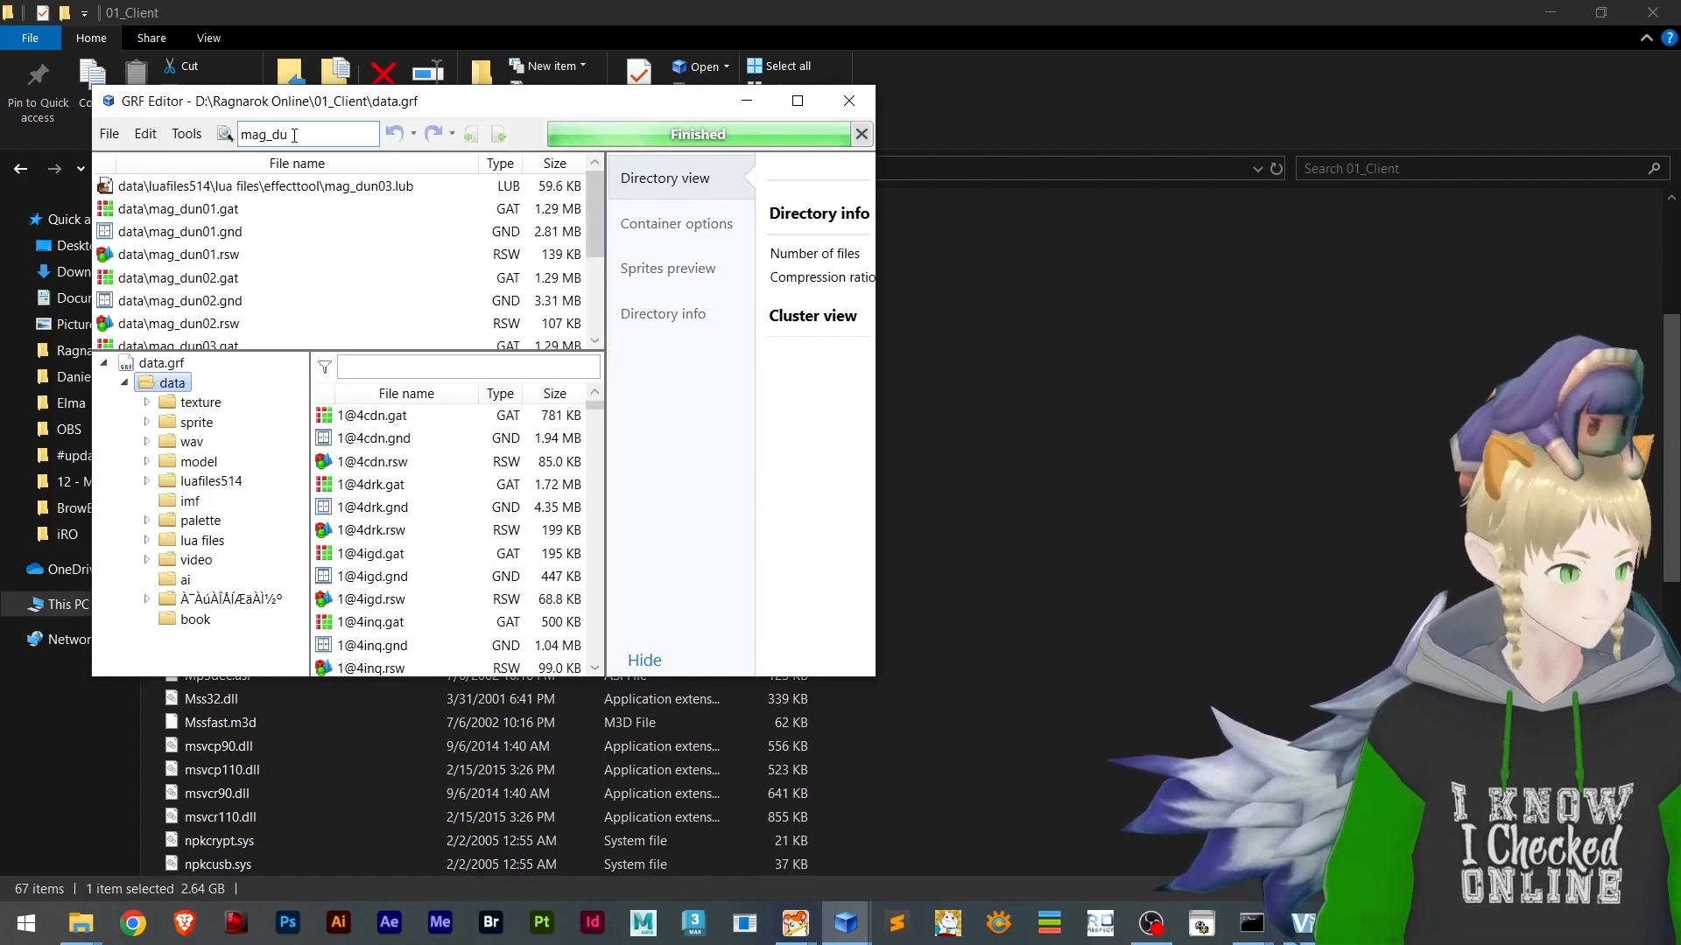
click(379, 187)
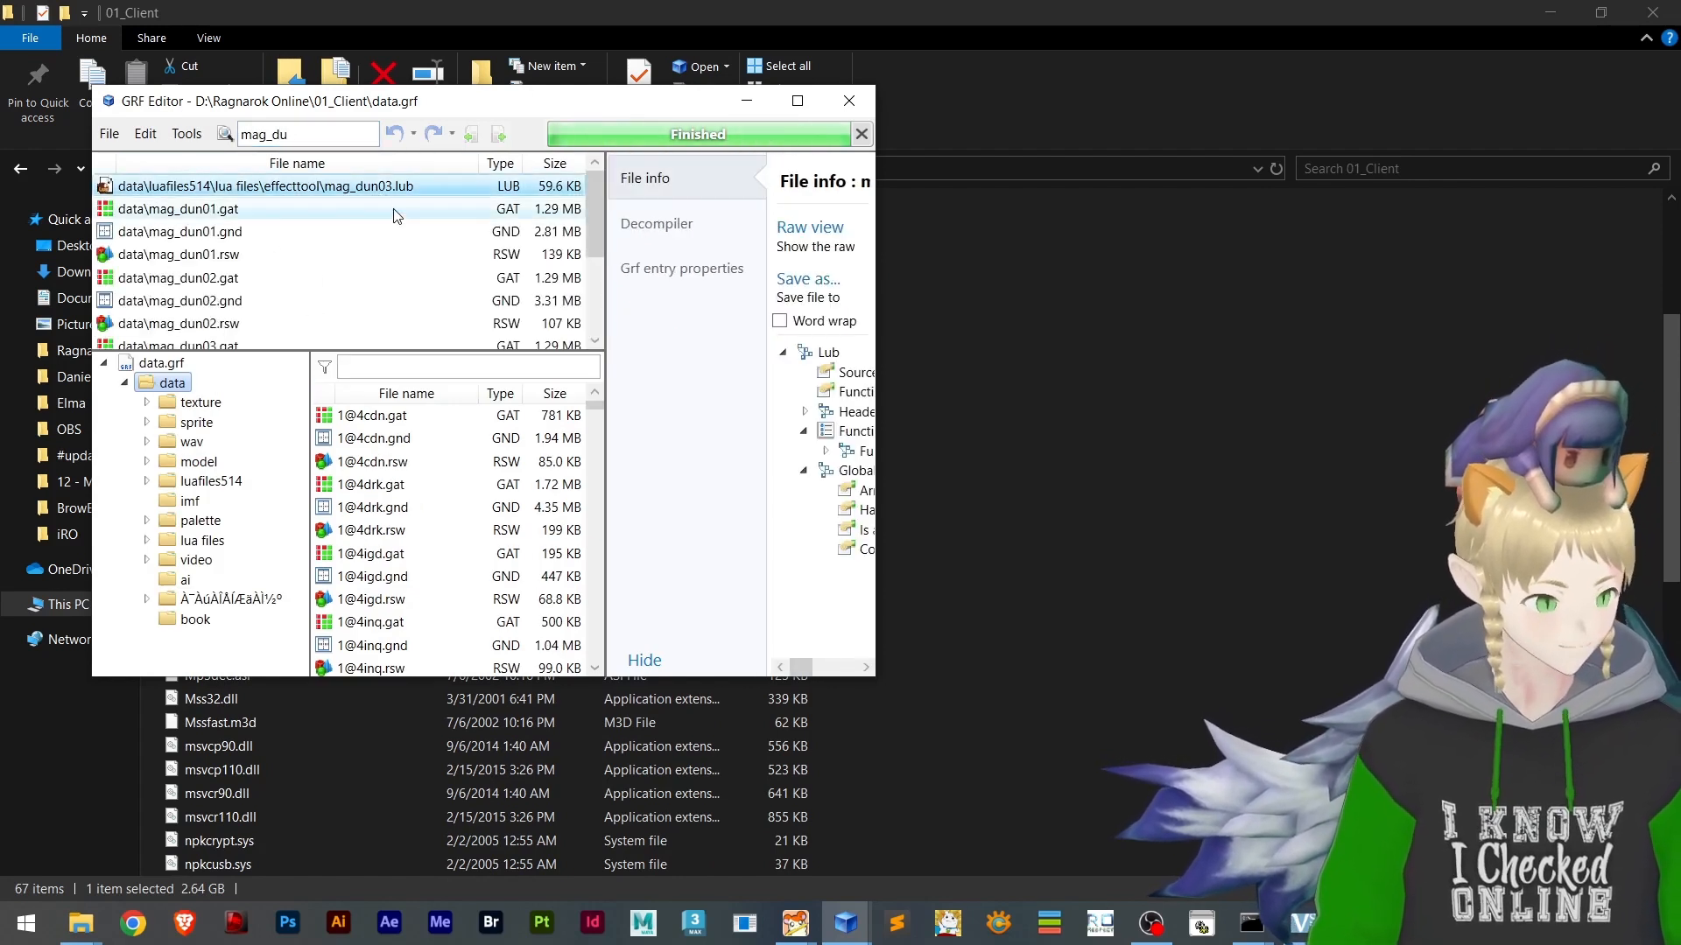
right_click(279, 183)
click(387, 269)
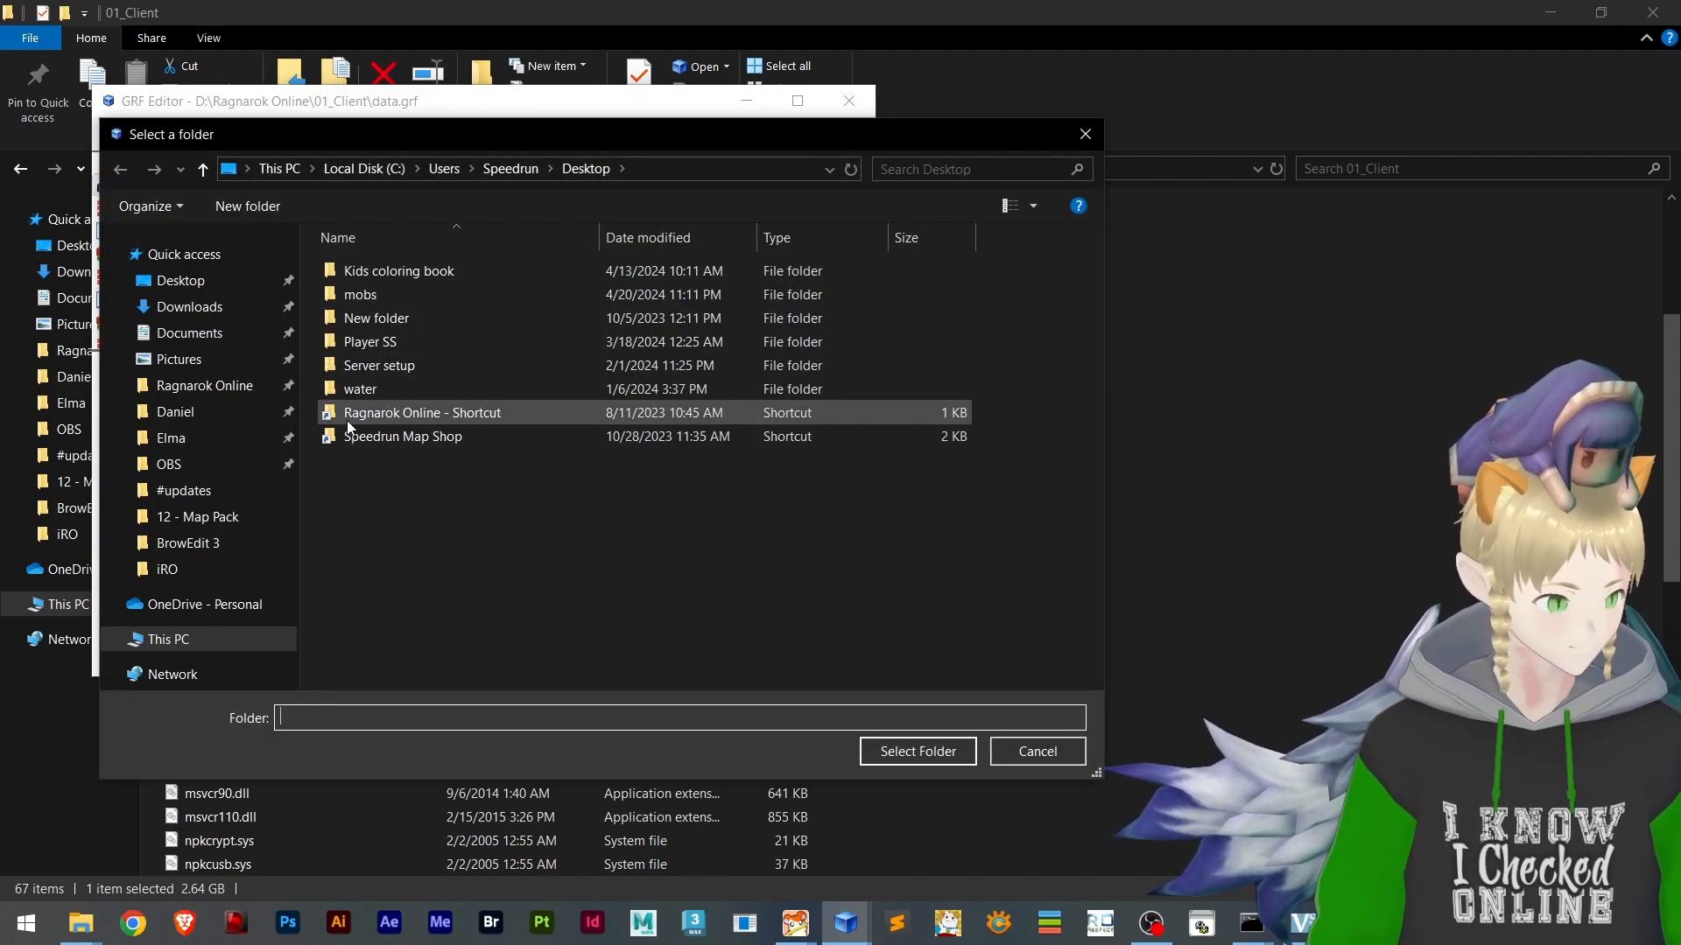
click(215, 285)
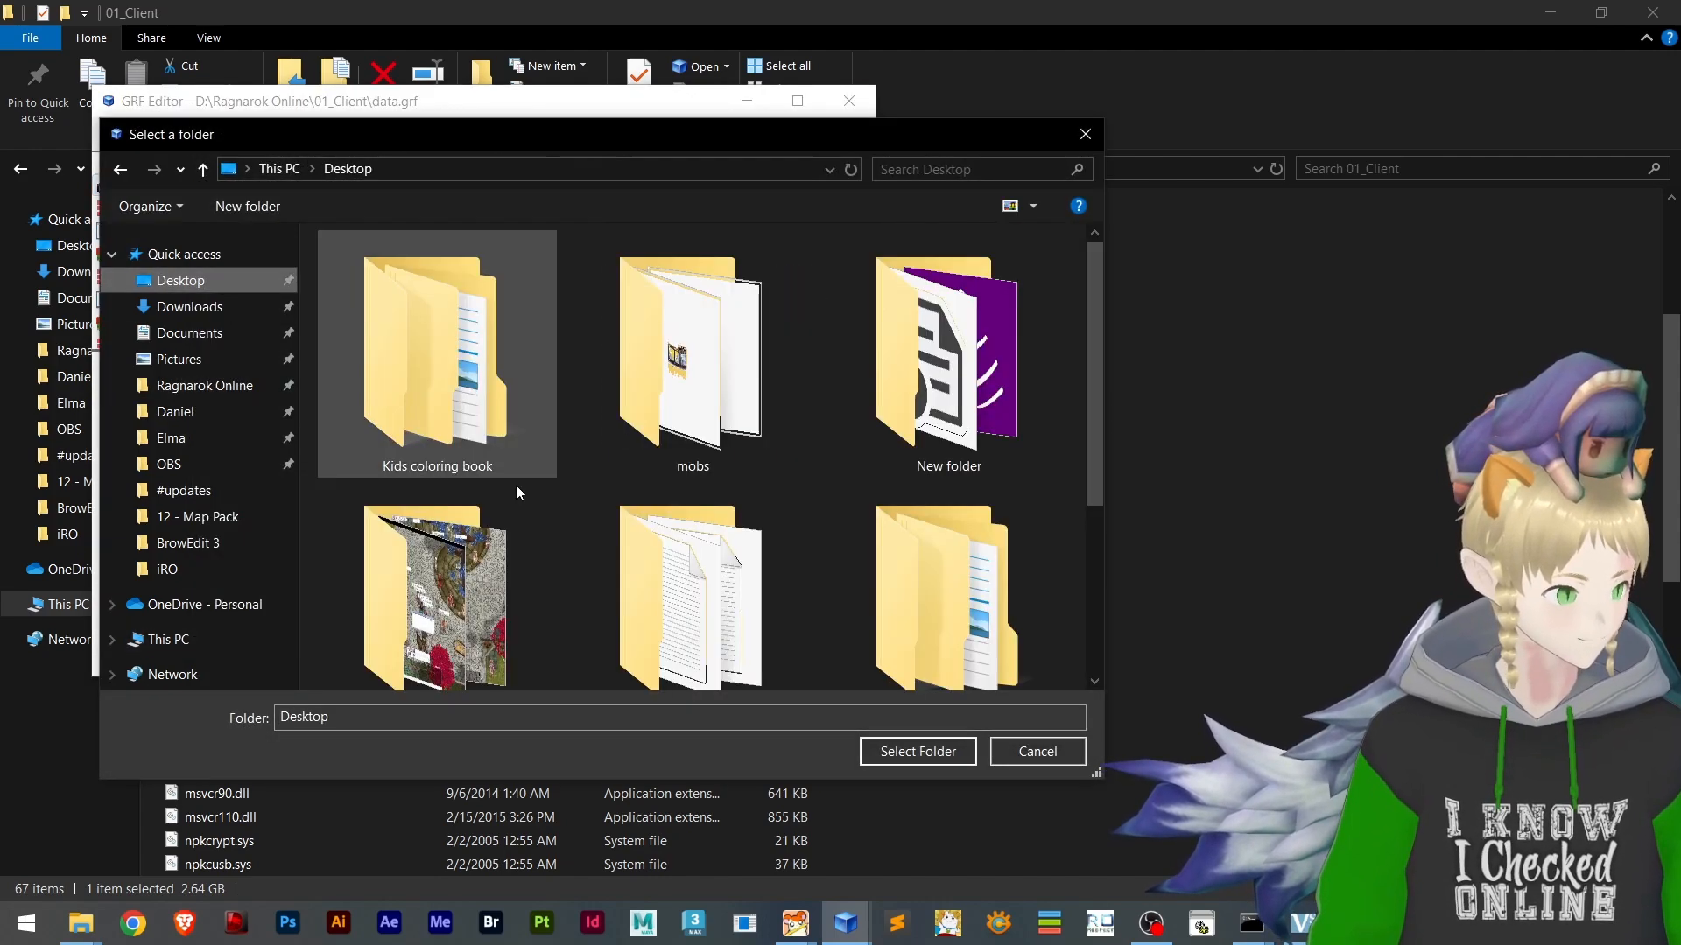
click(947, 749)
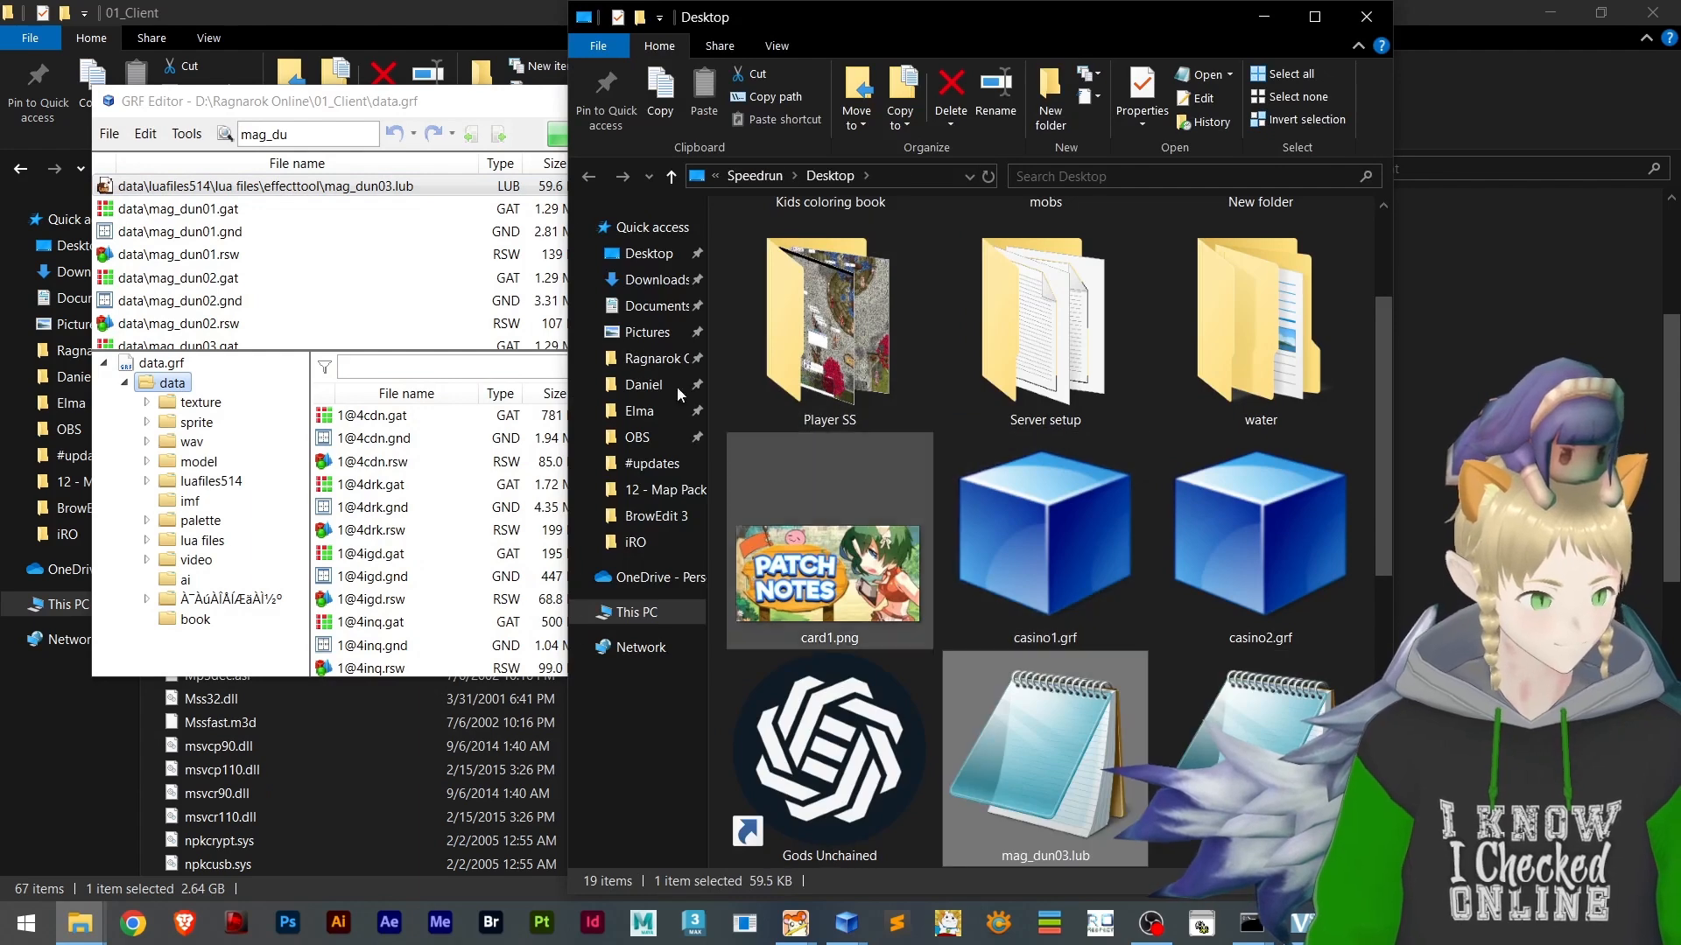
Close the 01_Client data.grf window and inspect the extracted mag_dun03.lub in Notepad
click(473, 89)
click(847, 112)
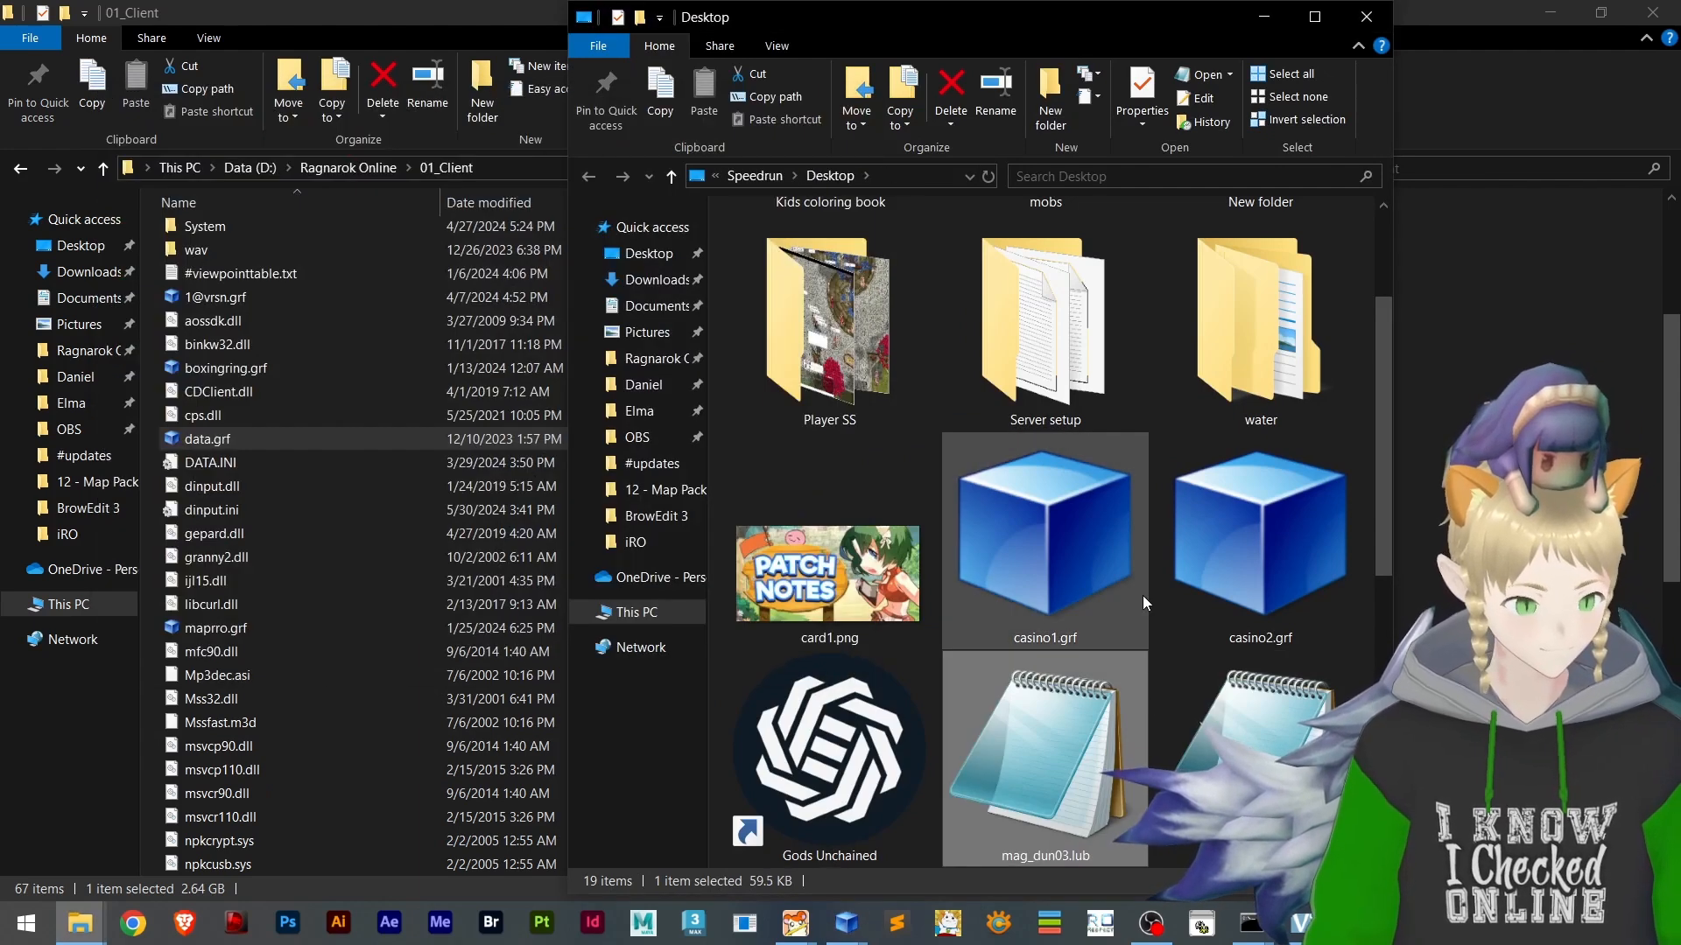
scroll(1142, 595, down, 4)
scroll(1146, 732, up, 3)
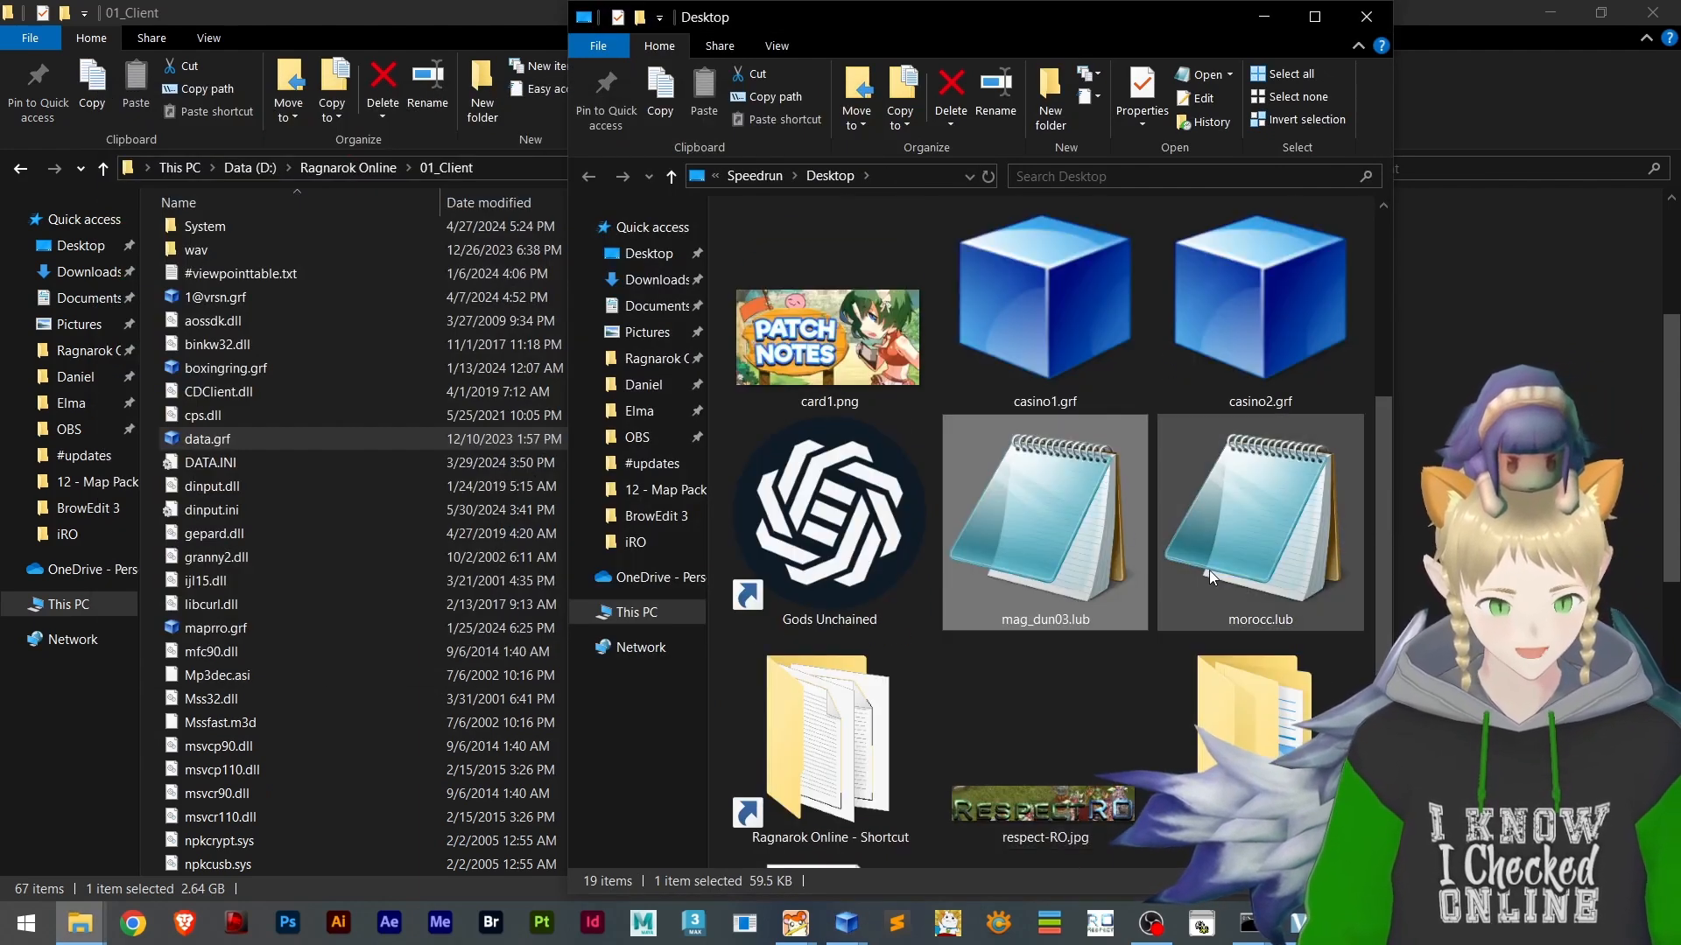
double_click(1035, 550)
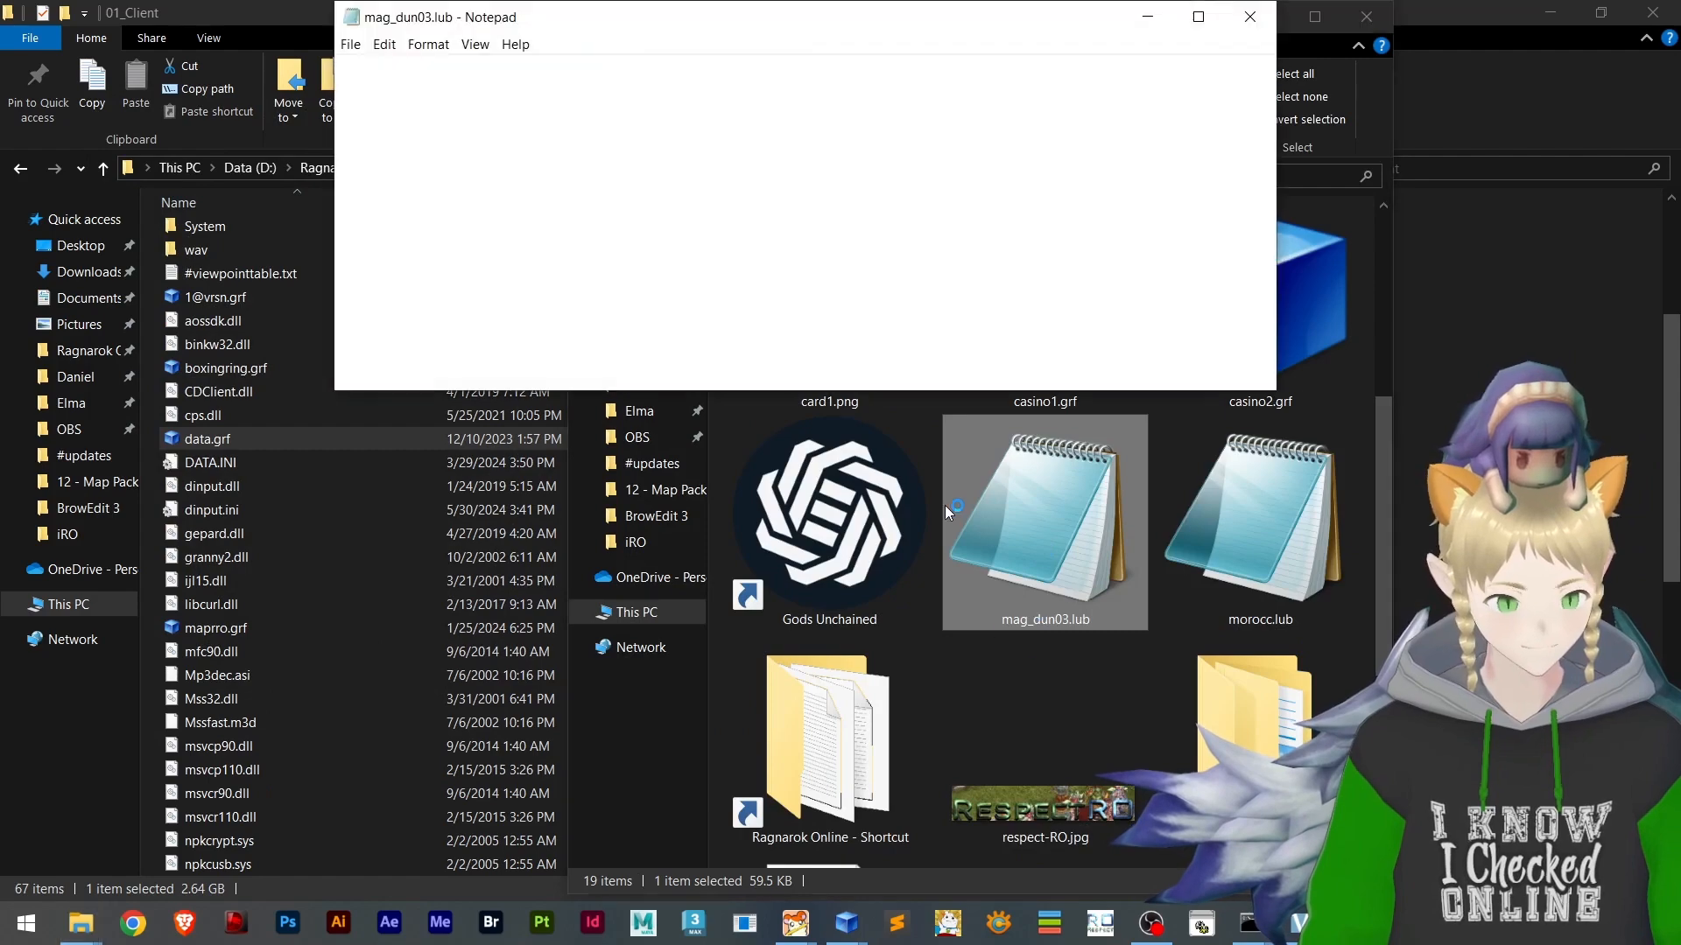
scroll(948, 219, down, 6)
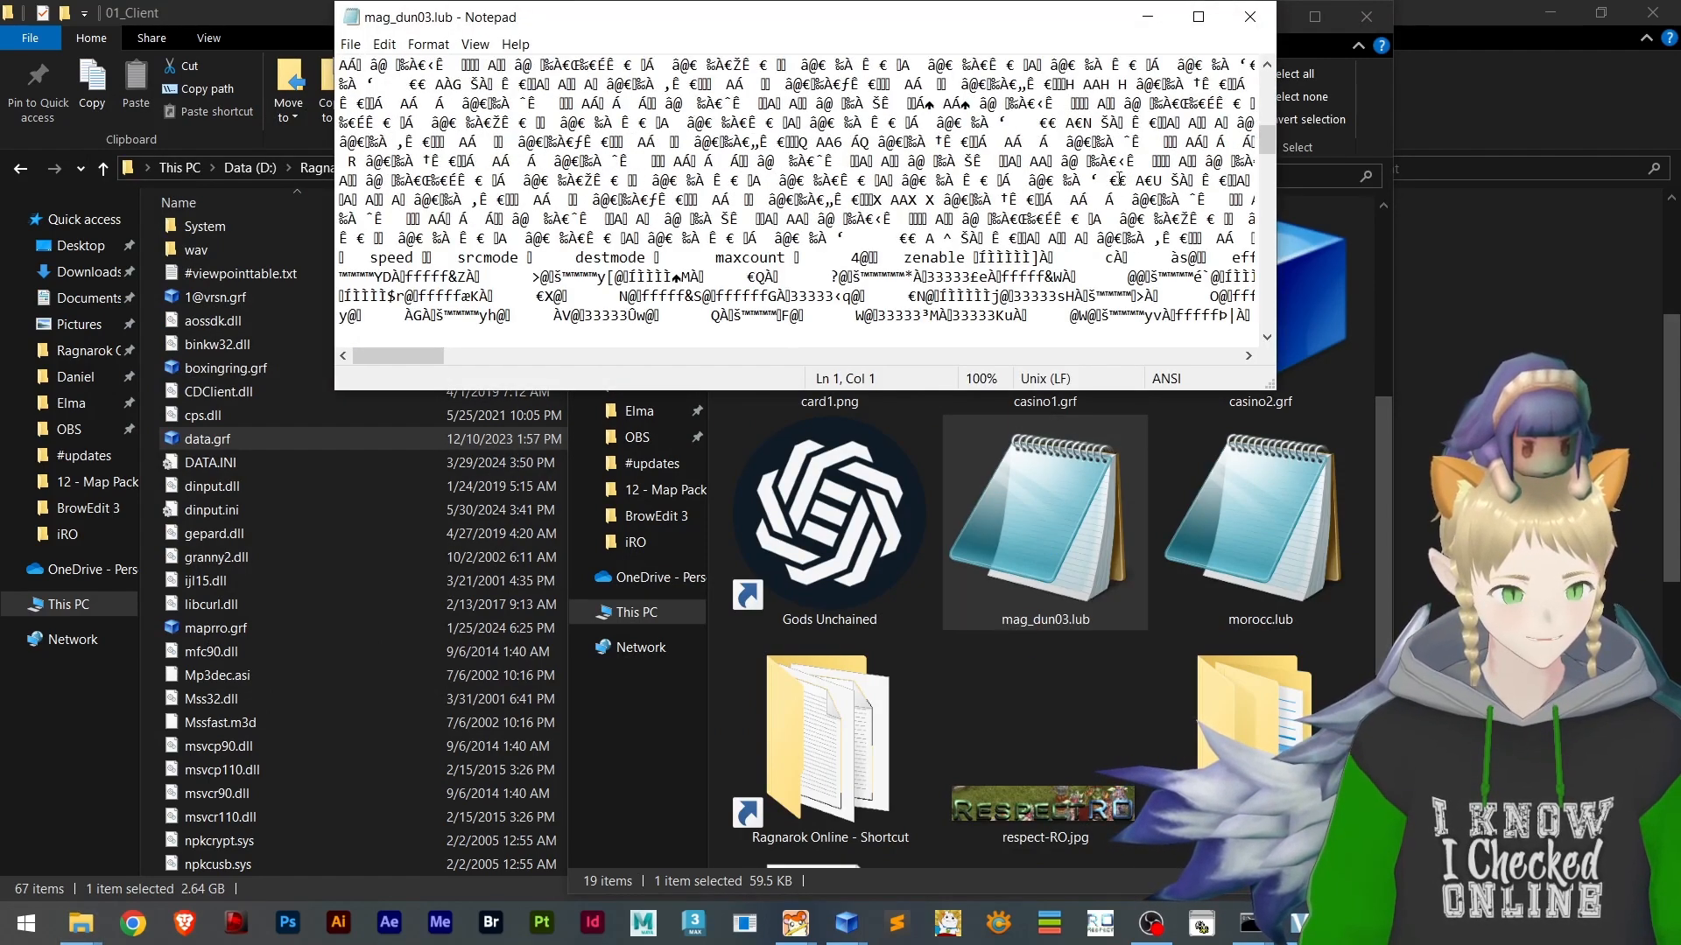
scroll(731, 161, down, 6)
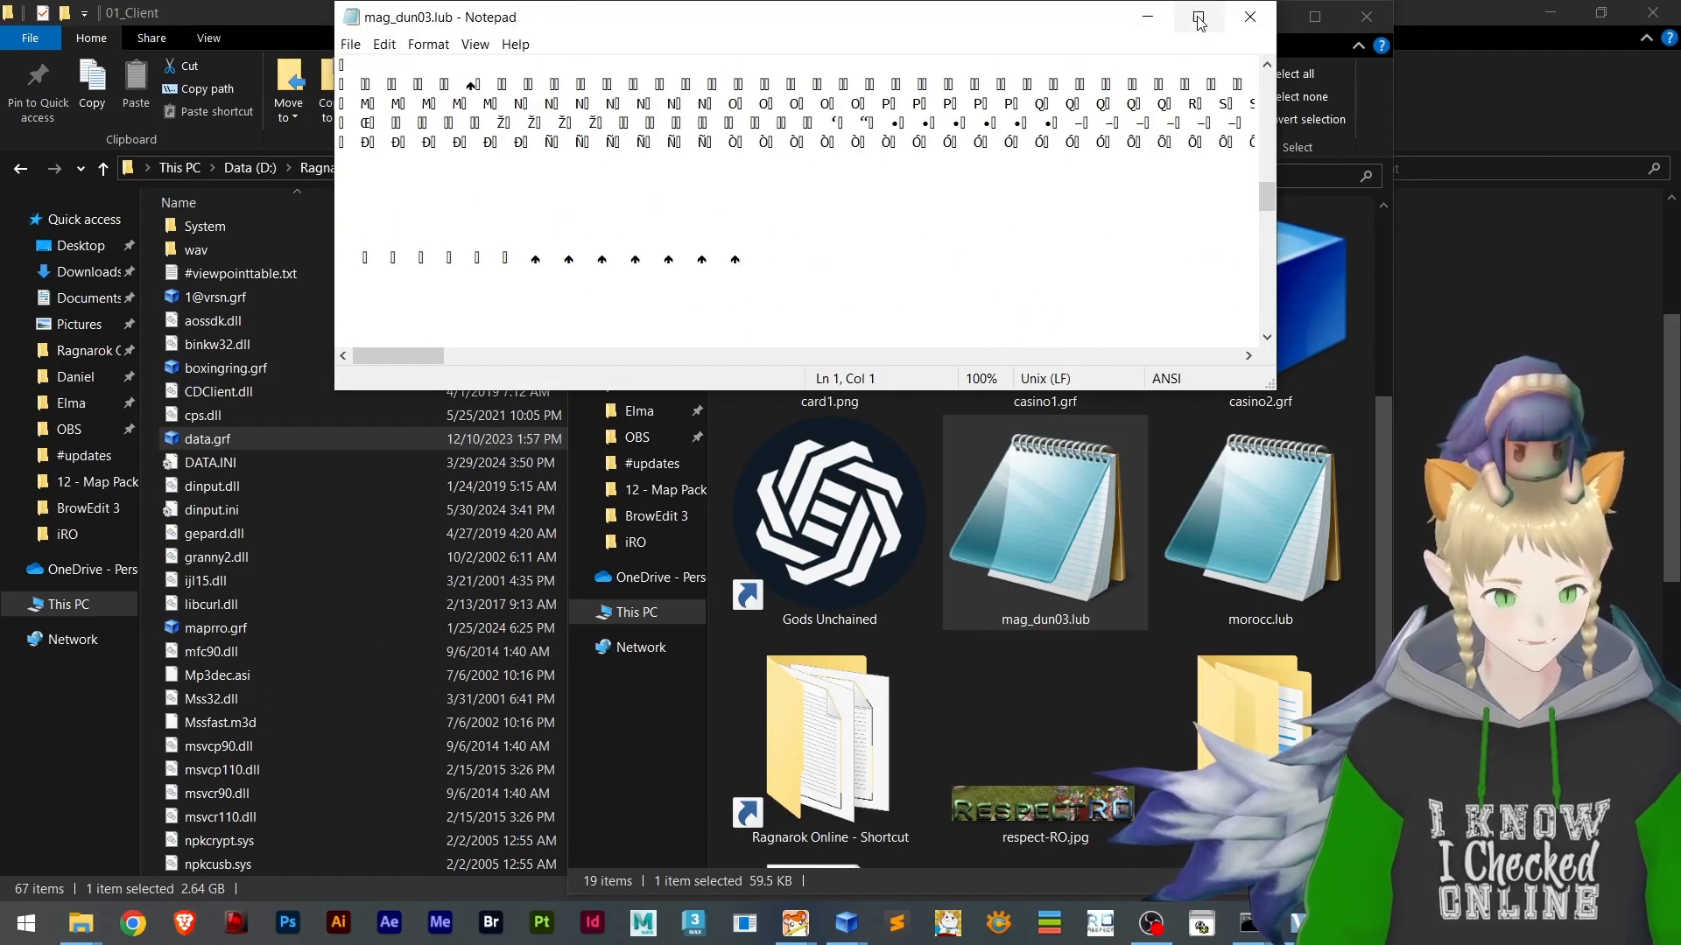
click(1250, 16)
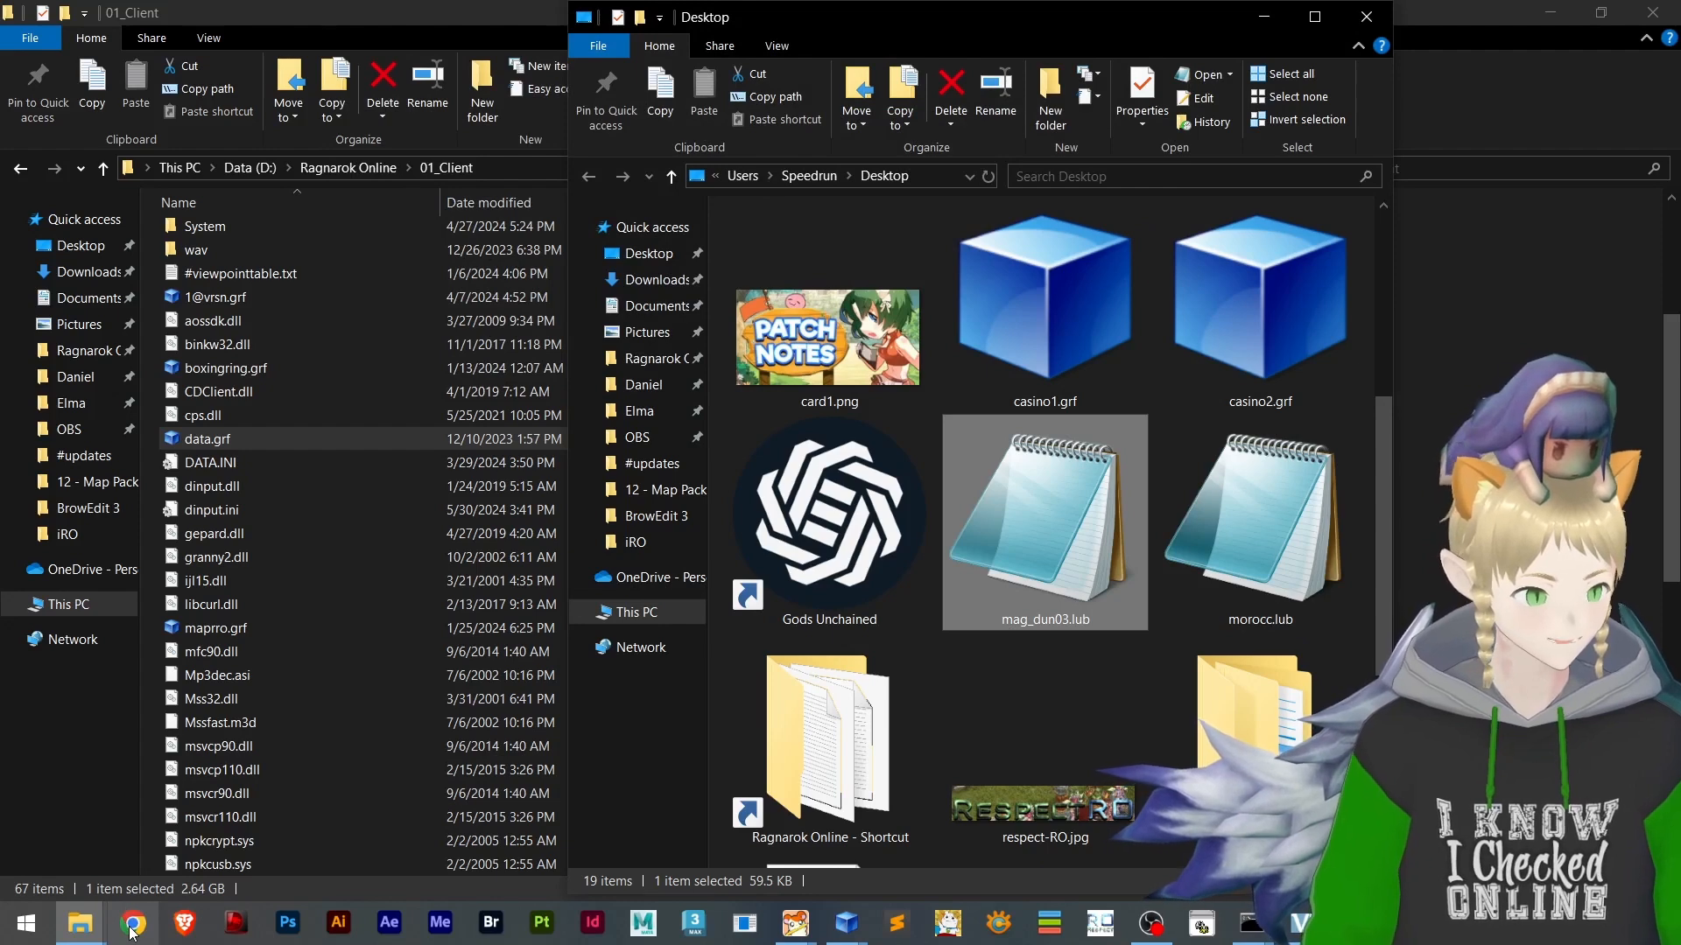
Load decompiler.com in Chrome and clear the Desktop folder and iRO data.grf windows away from the desktop files
click(131, 931)
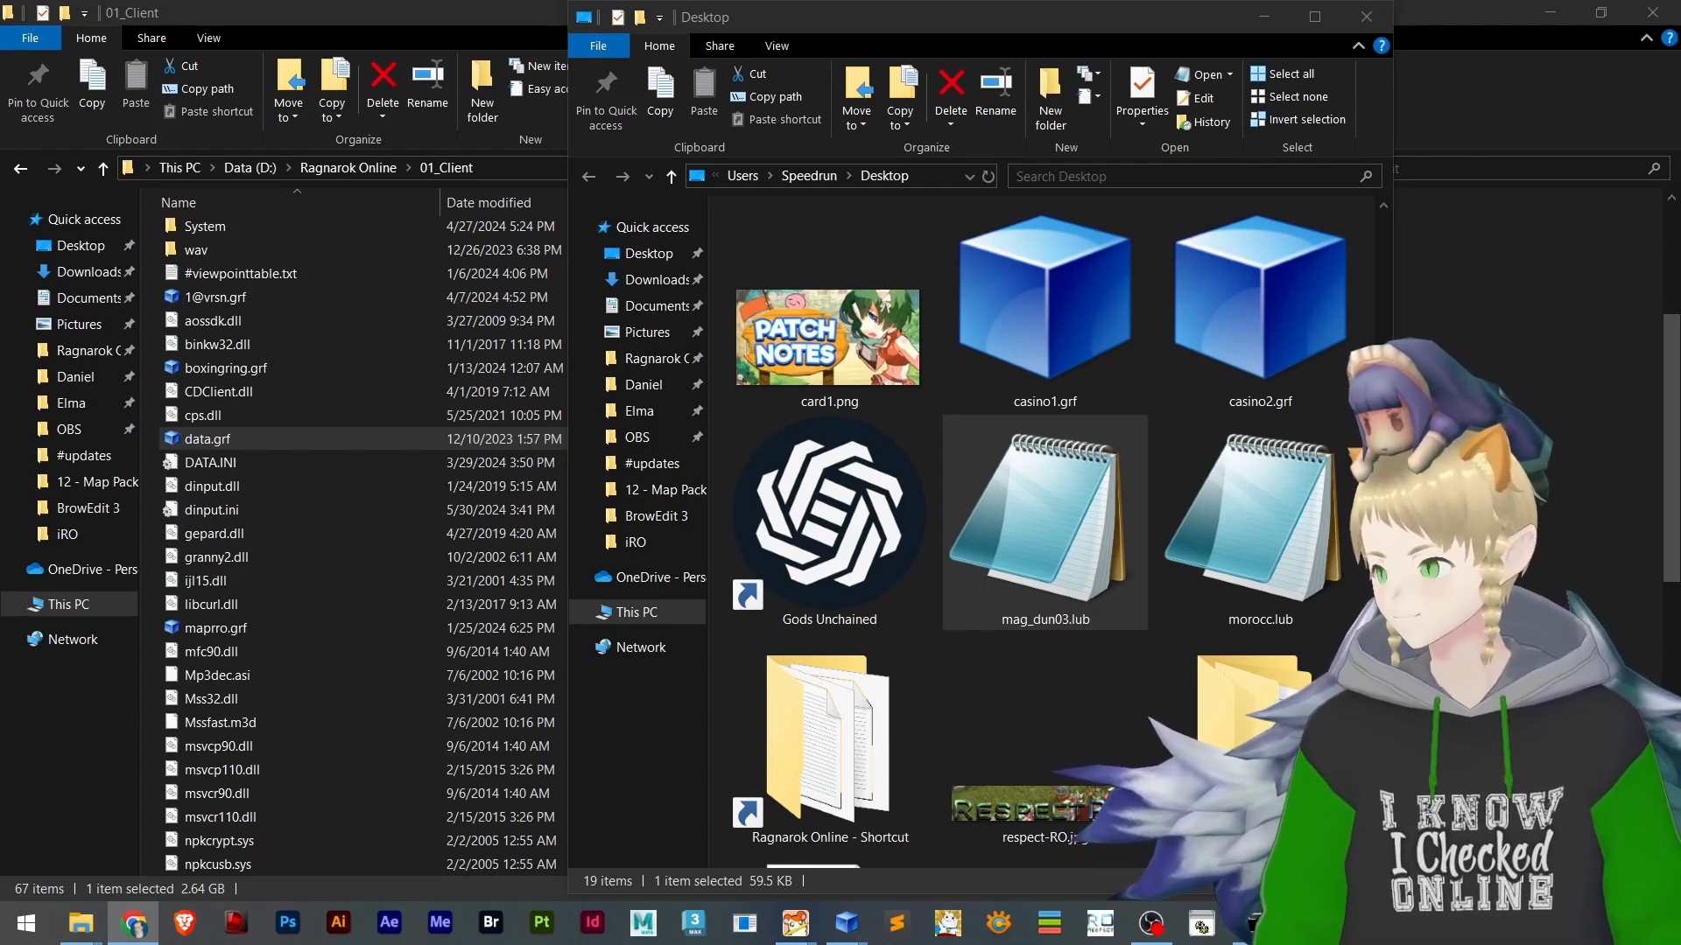
drag(0, 263, 412, 3)
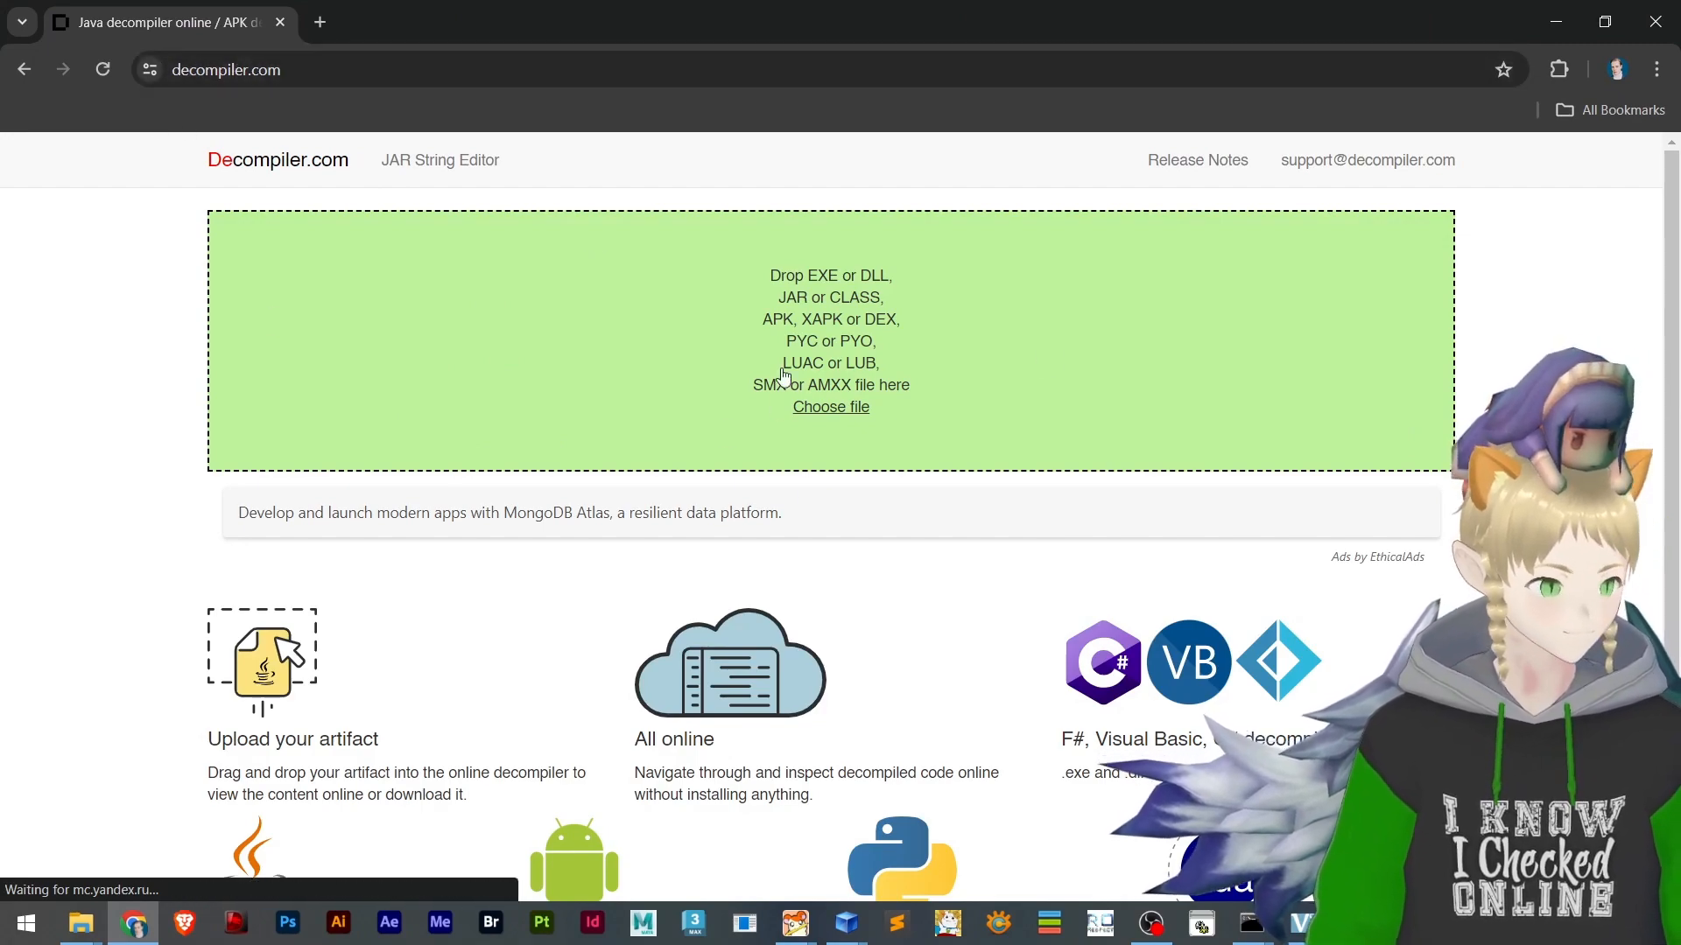
click(1551, 23)
click(1540, 9)
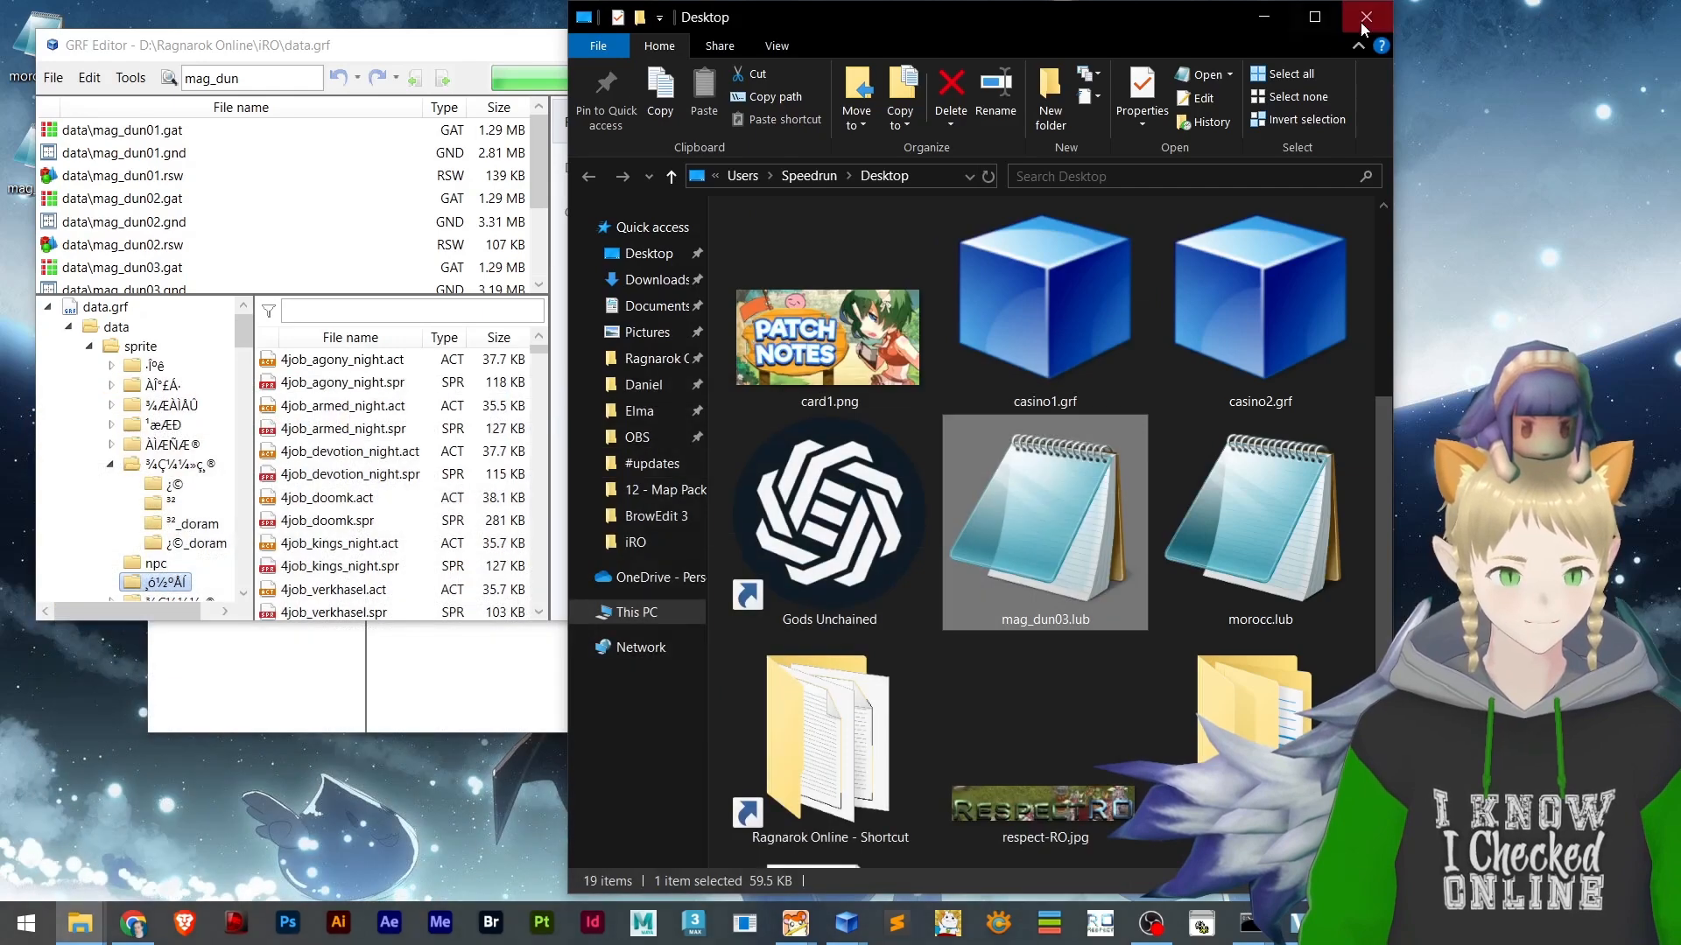
click(1365, 16)
drag(467, 55, 800, 219)
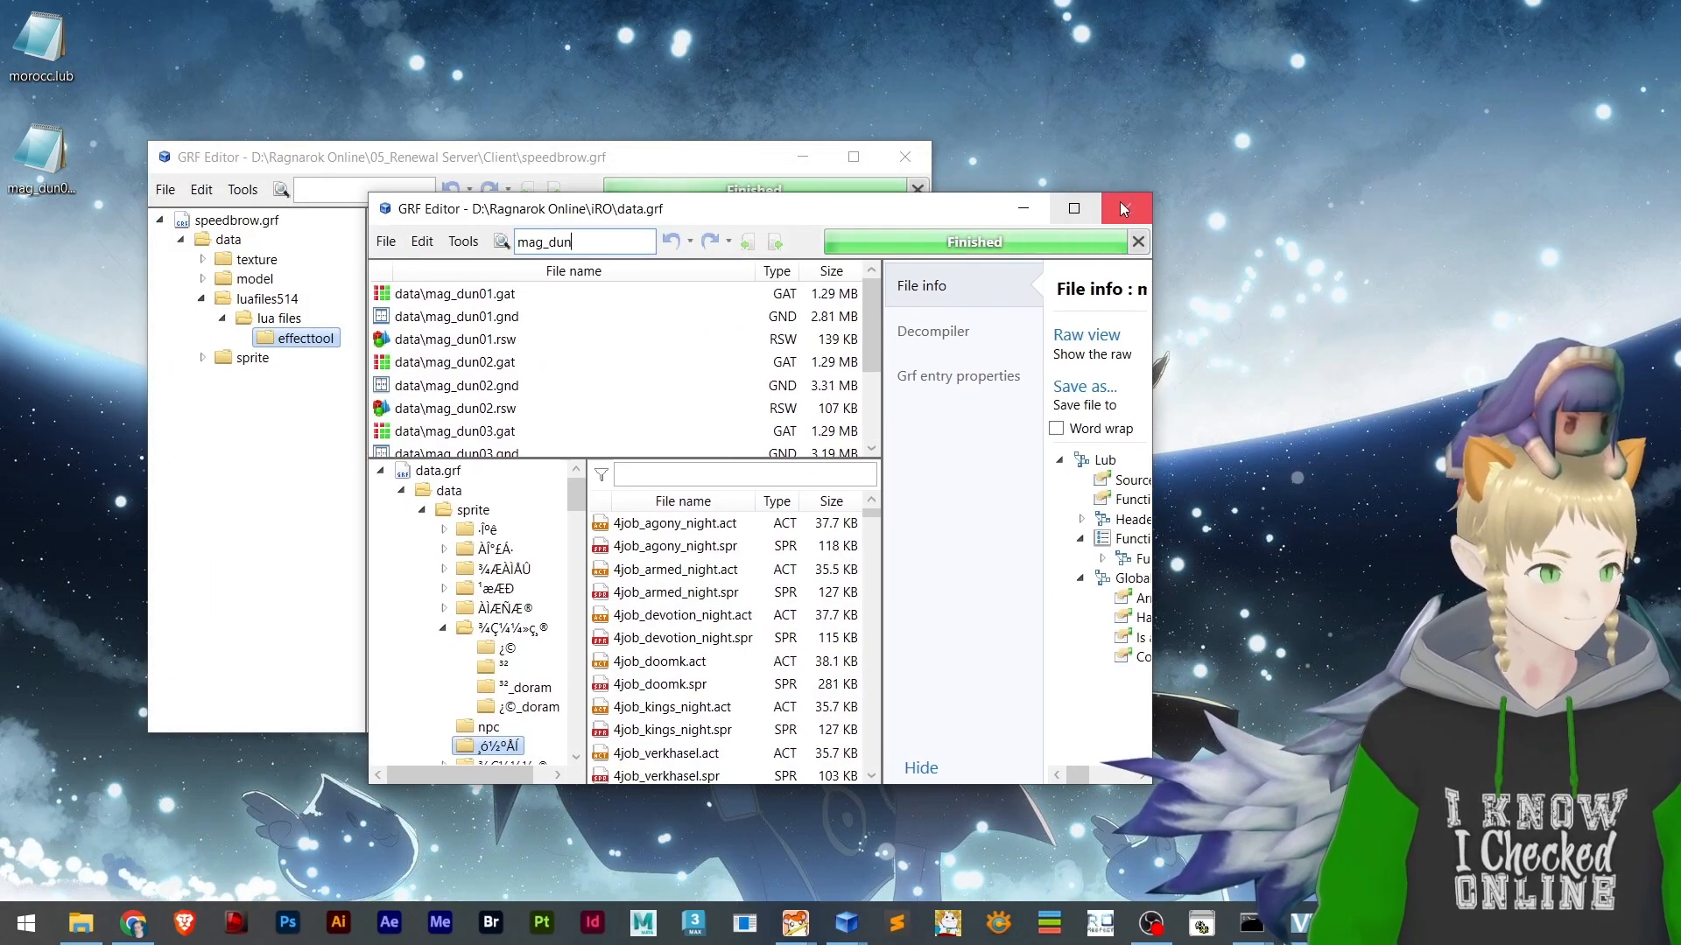
click(1124, 209)
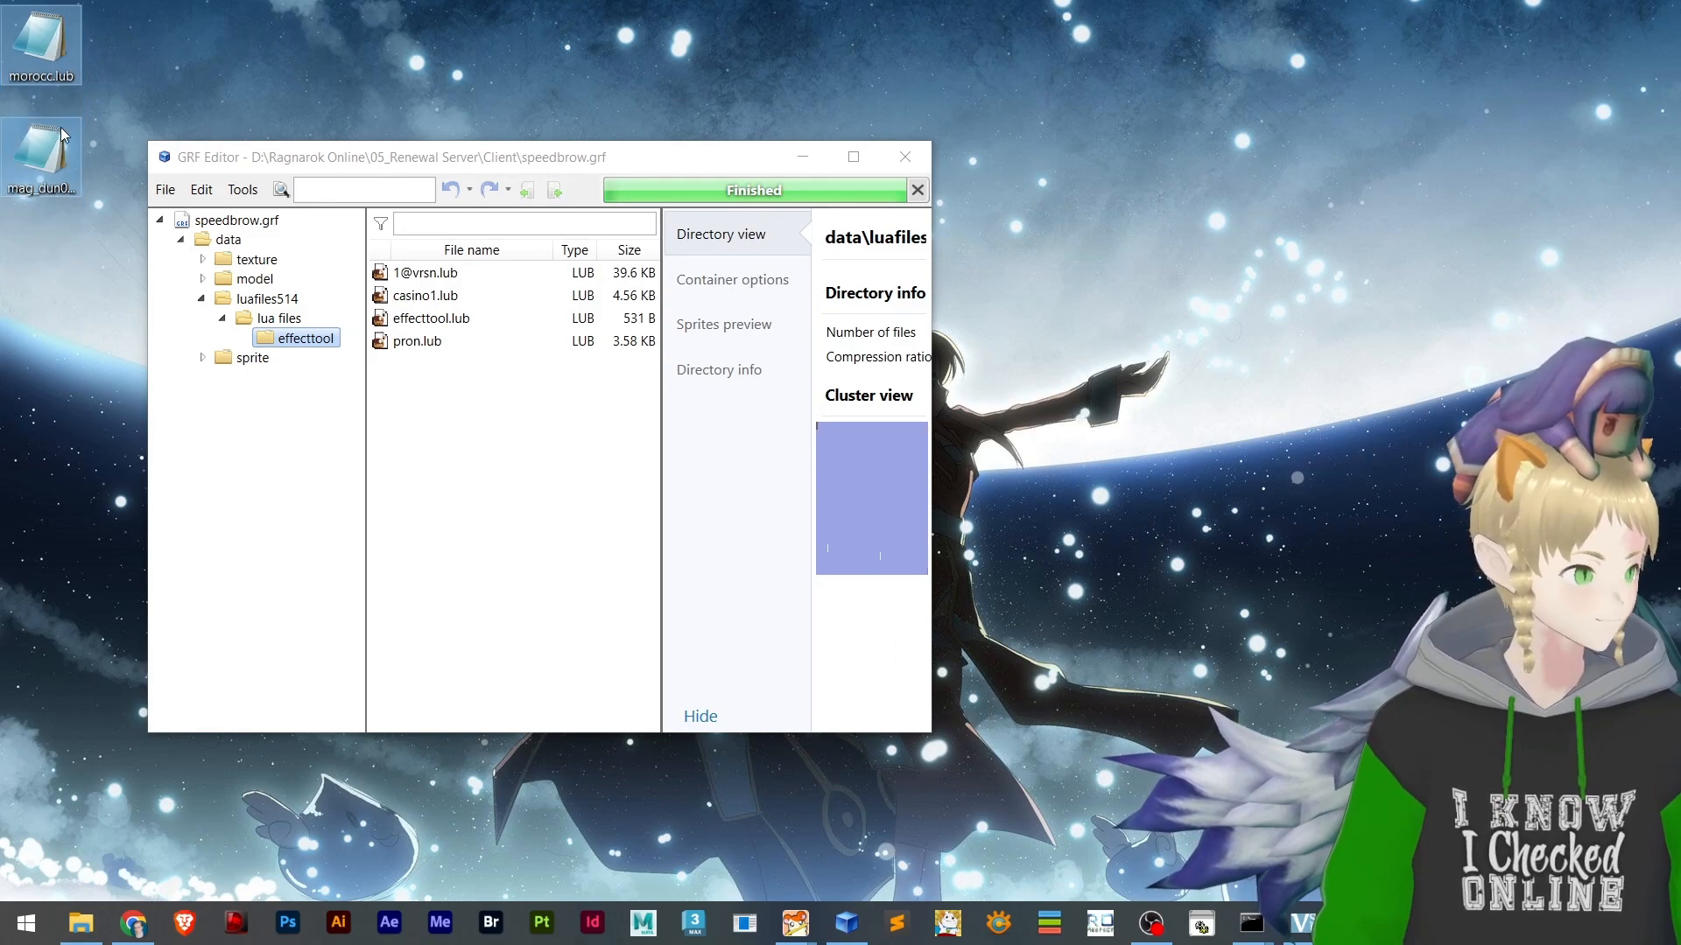
Upload morocc.lub from the desktop to decompiler.com and look over the decompiled code
click(112, 49)
drag(43, 40, 681, 372)
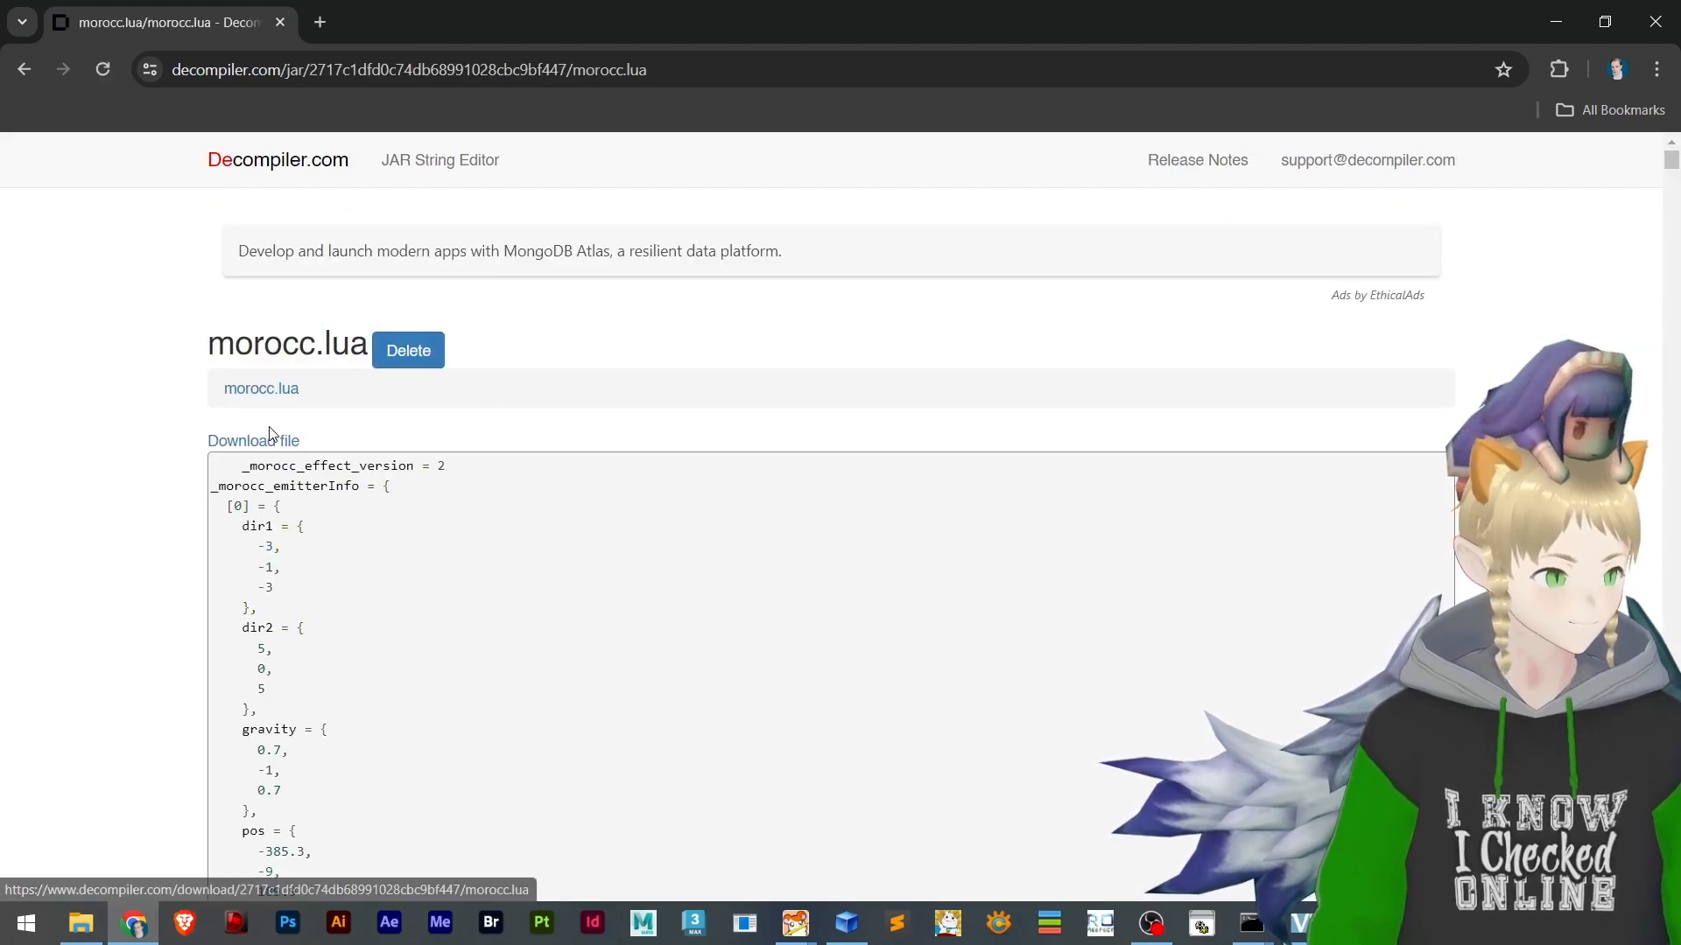
scroll(225, 449, down, 4)
scroll(202, 482, up, 3)
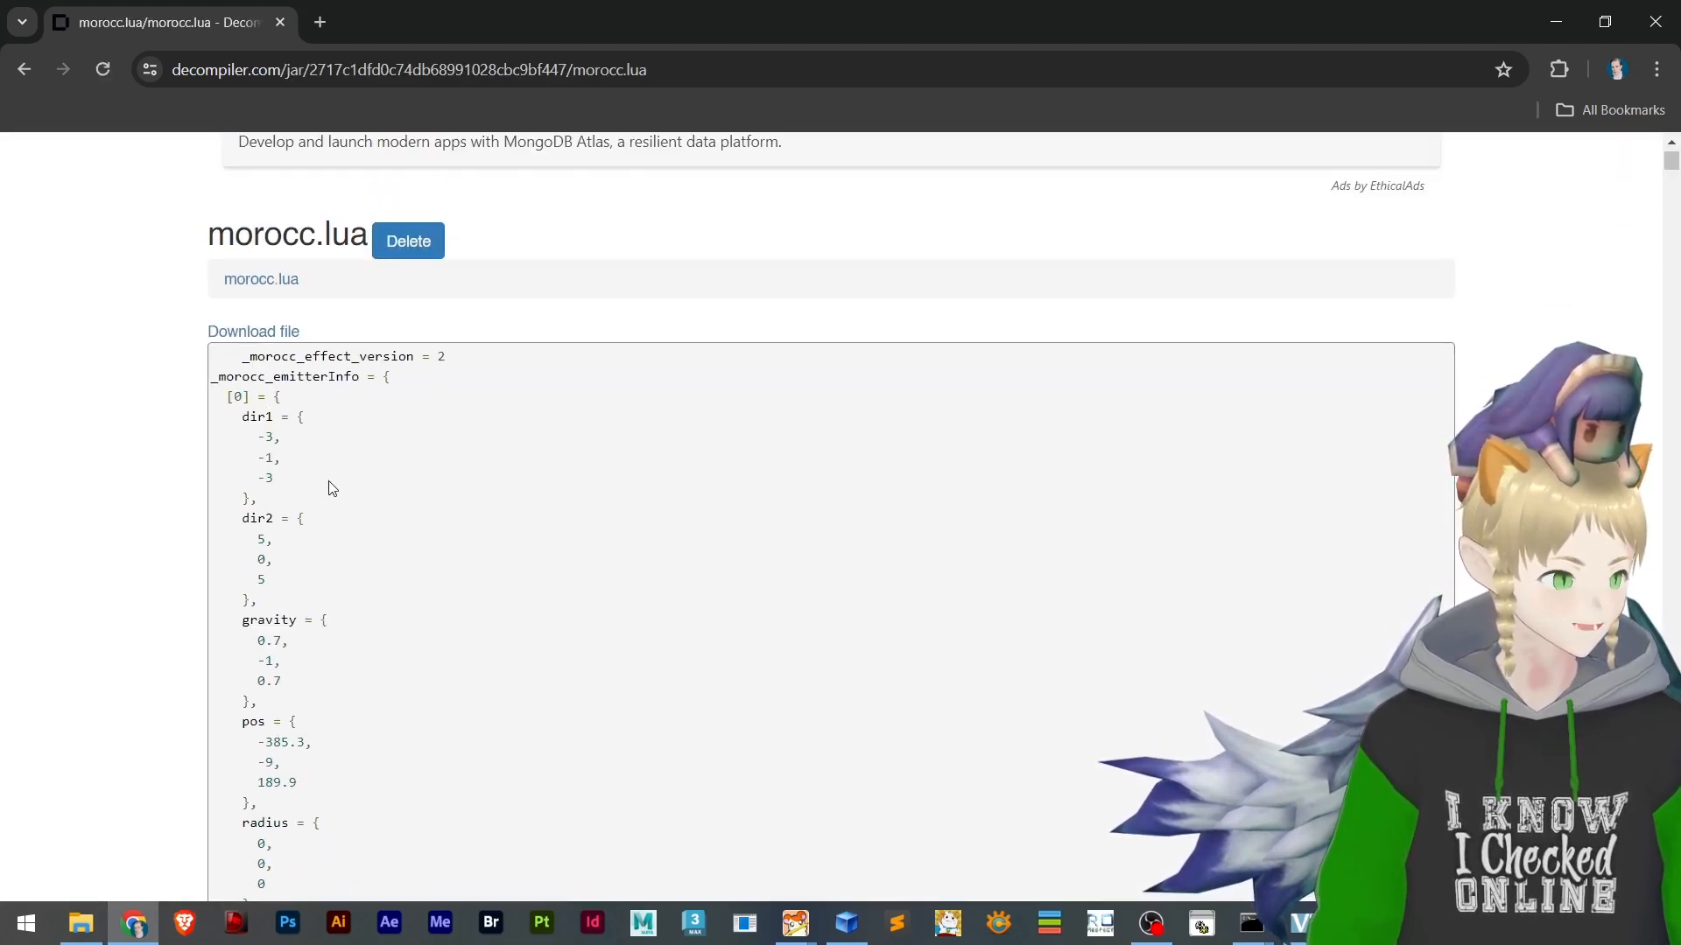
click(285, 66)
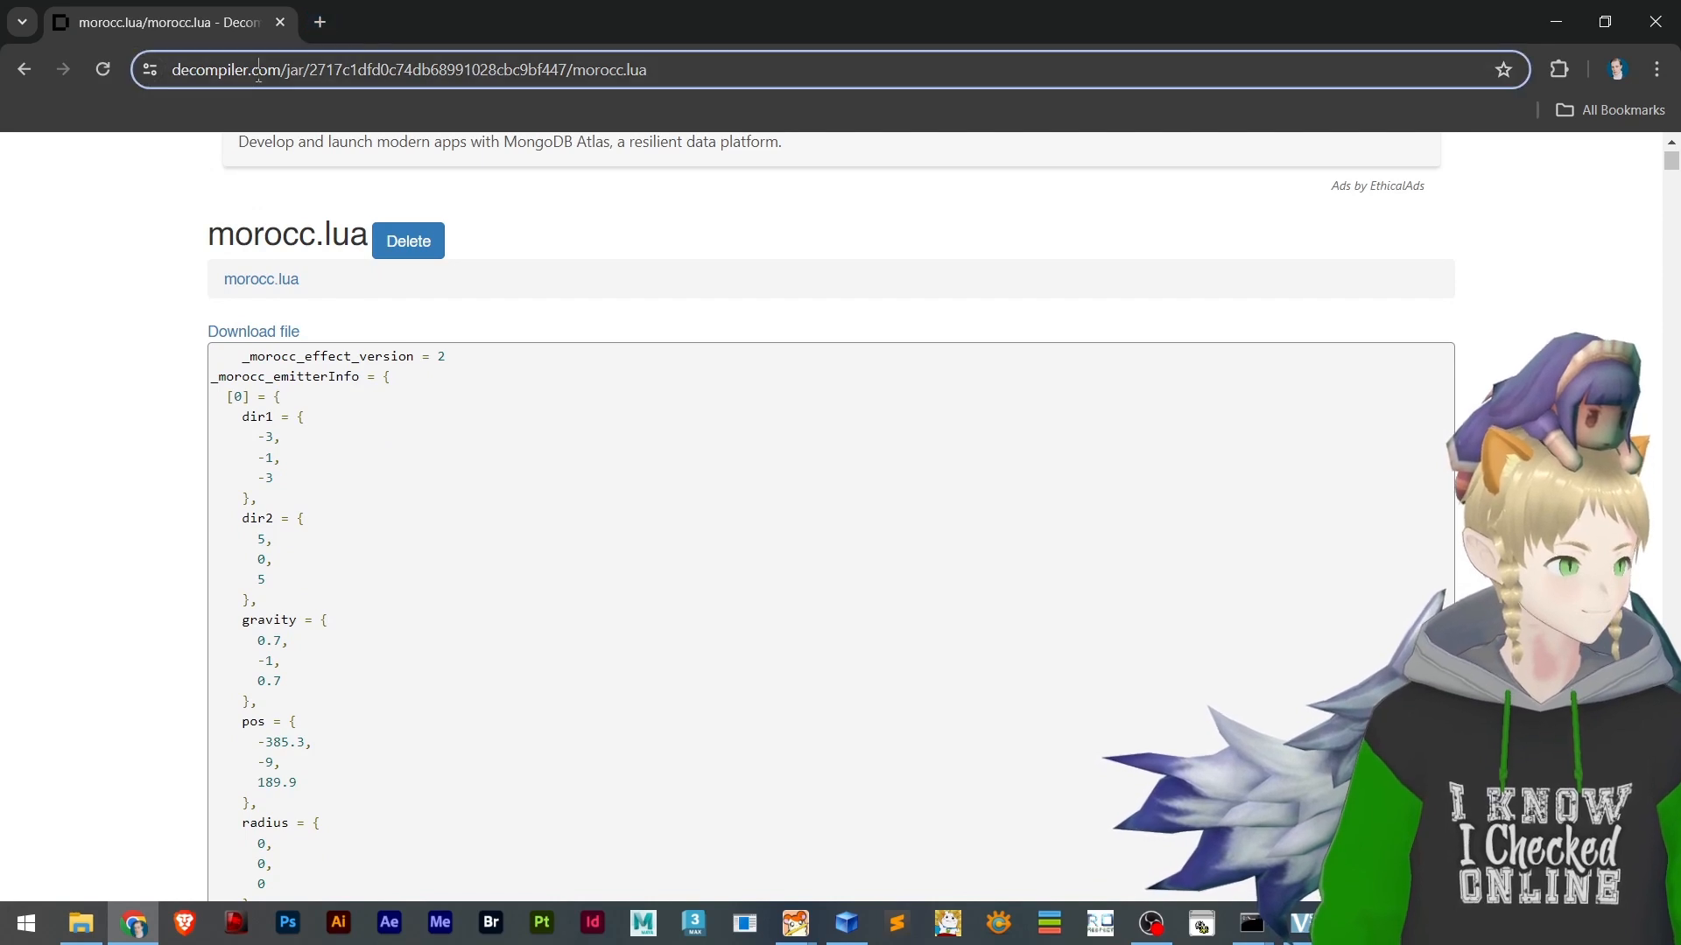
click(361, 70)
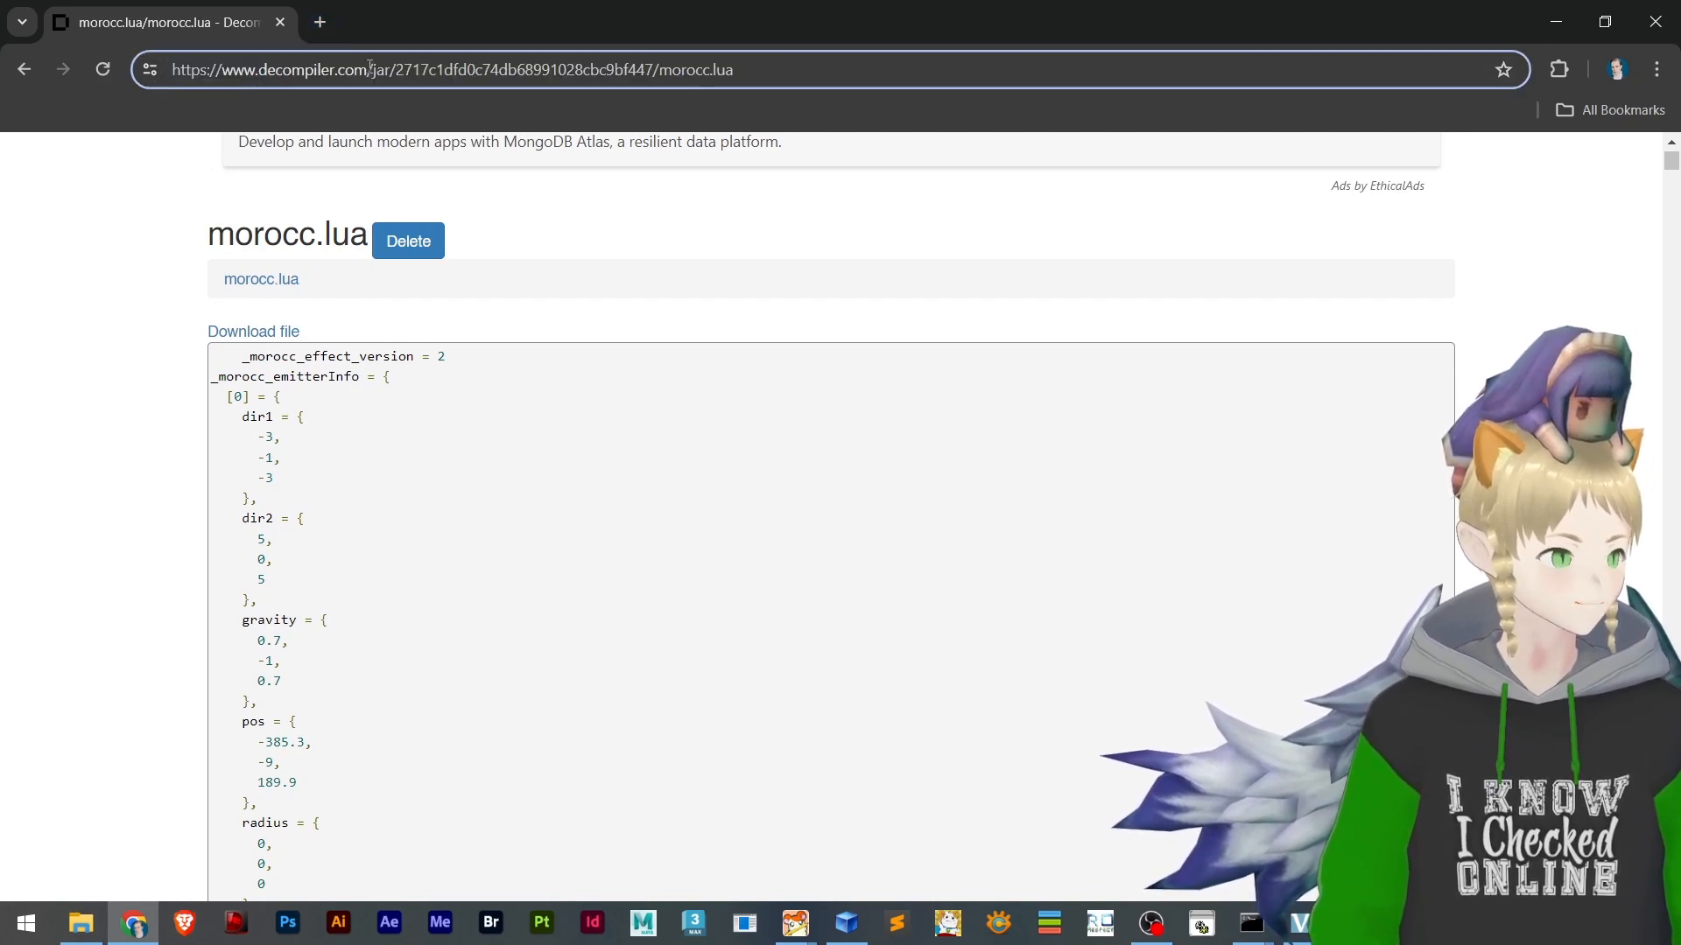
click(333, 23)
text(https://www.decompiler.com/)
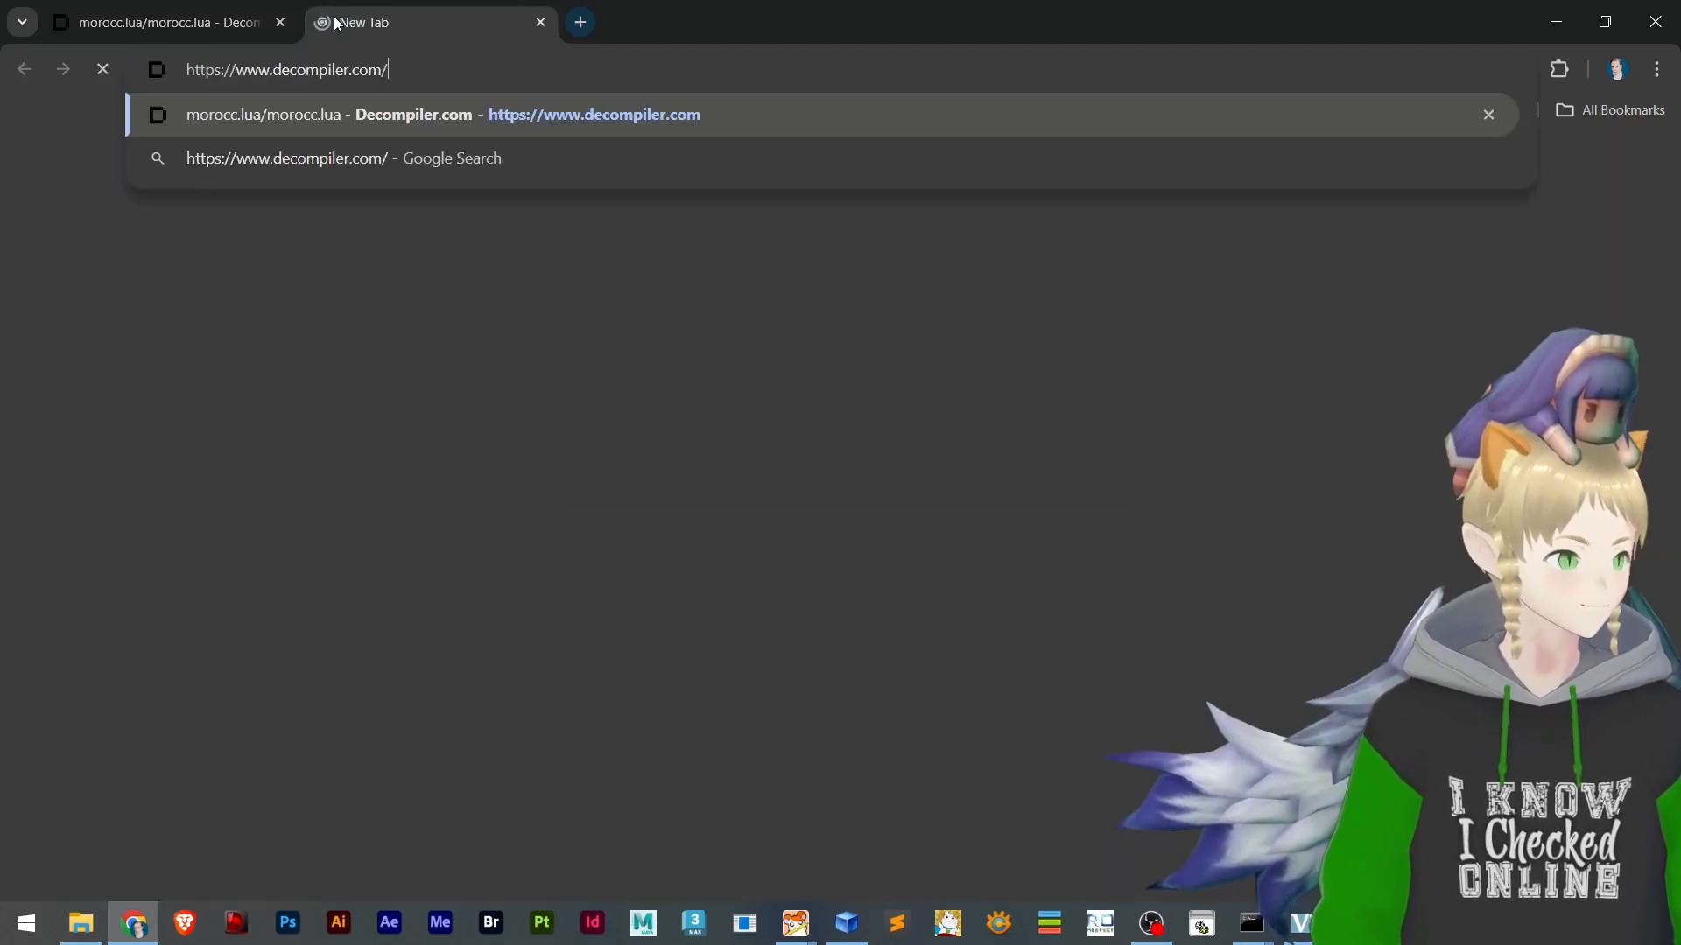
key(Return)
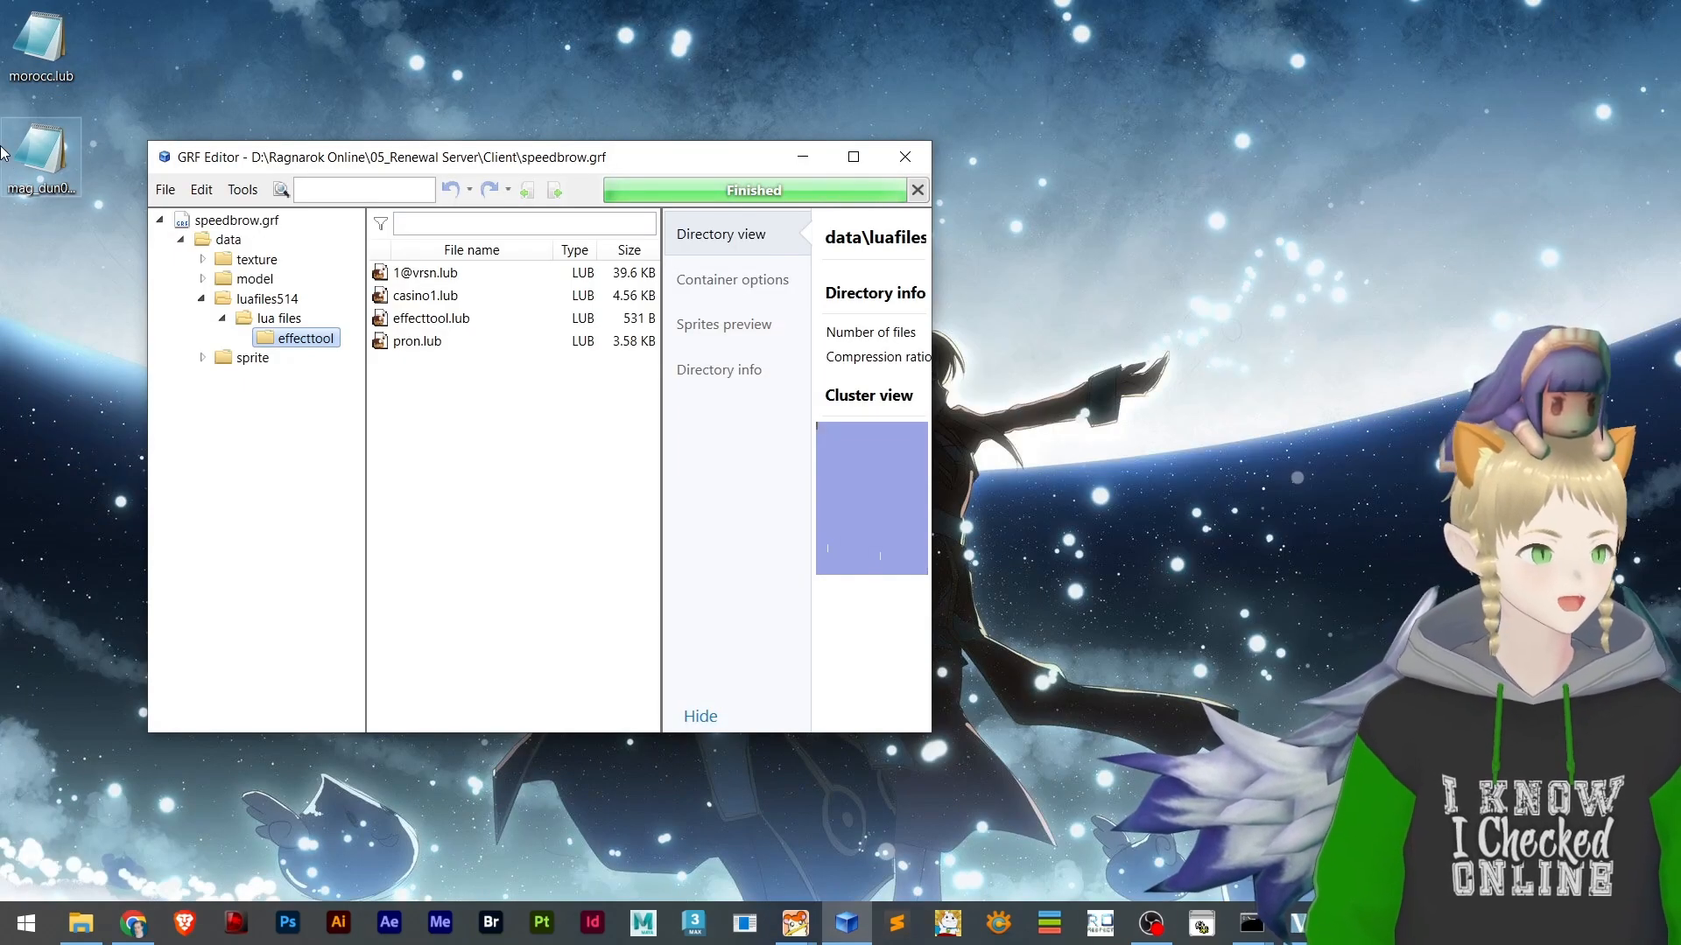
drag(38, 158, 565, 348)
key(alt+Tab)
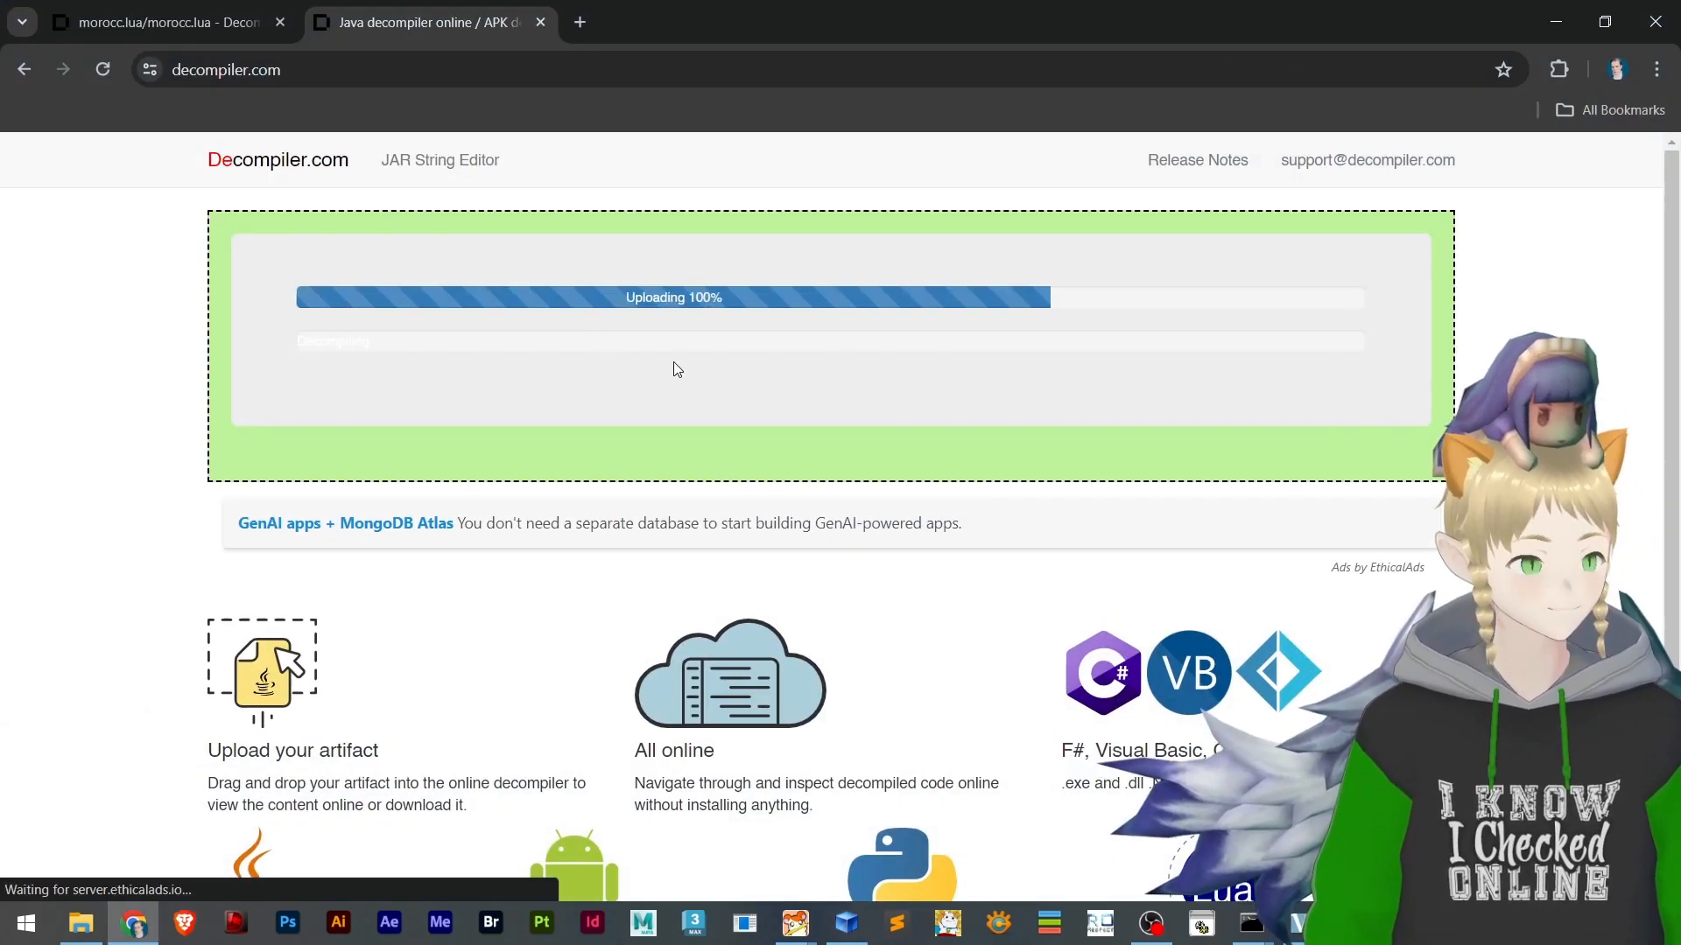
Look through the decompiled mag_dun03.lua and check it against the decompiled morocc.lua
scroll(447, 449, down, 3)
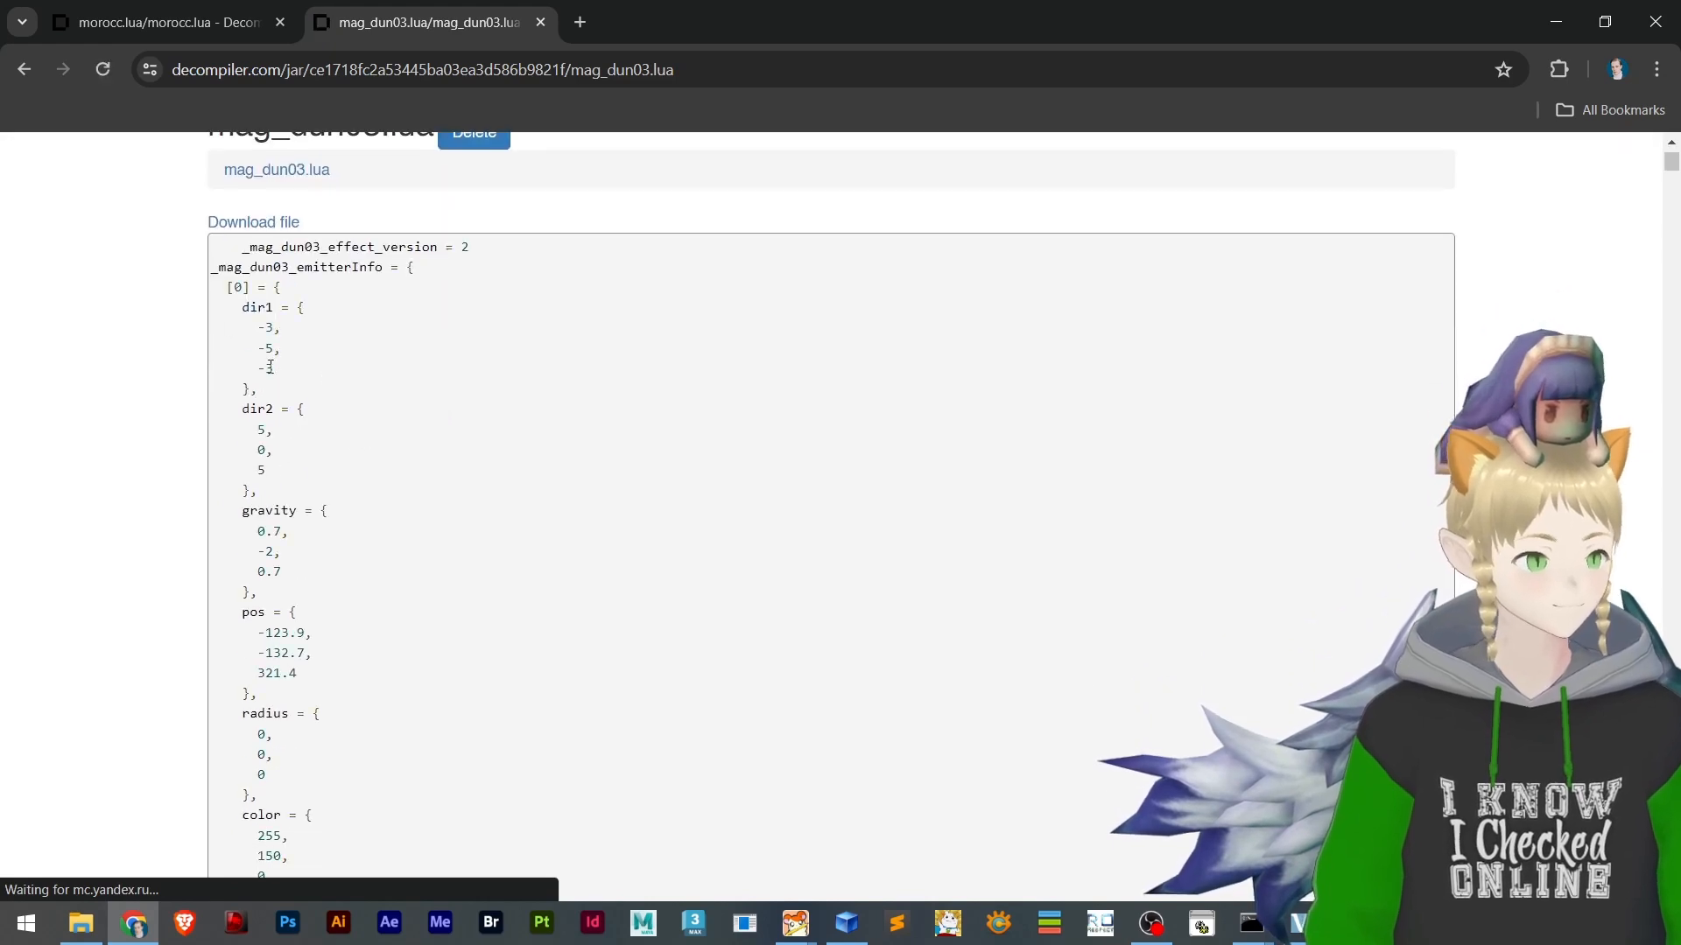
scroll(403, 648, down, 15)
scroll(464, 657, up, 20)
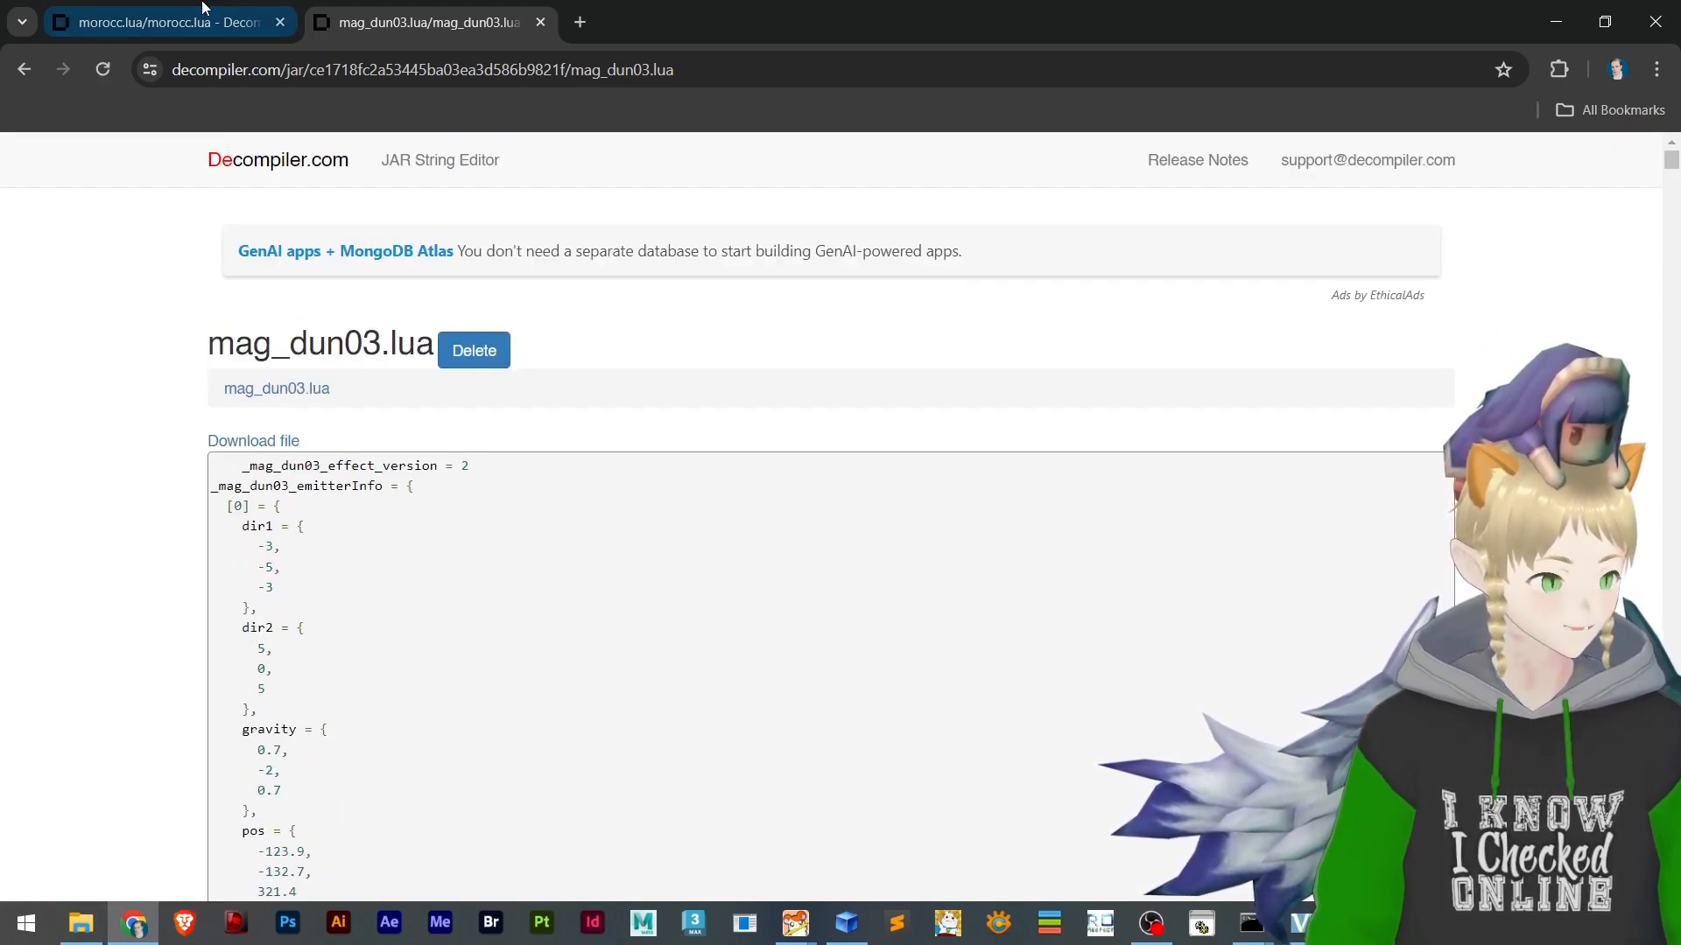
click(96, 22)
click(477, 17)
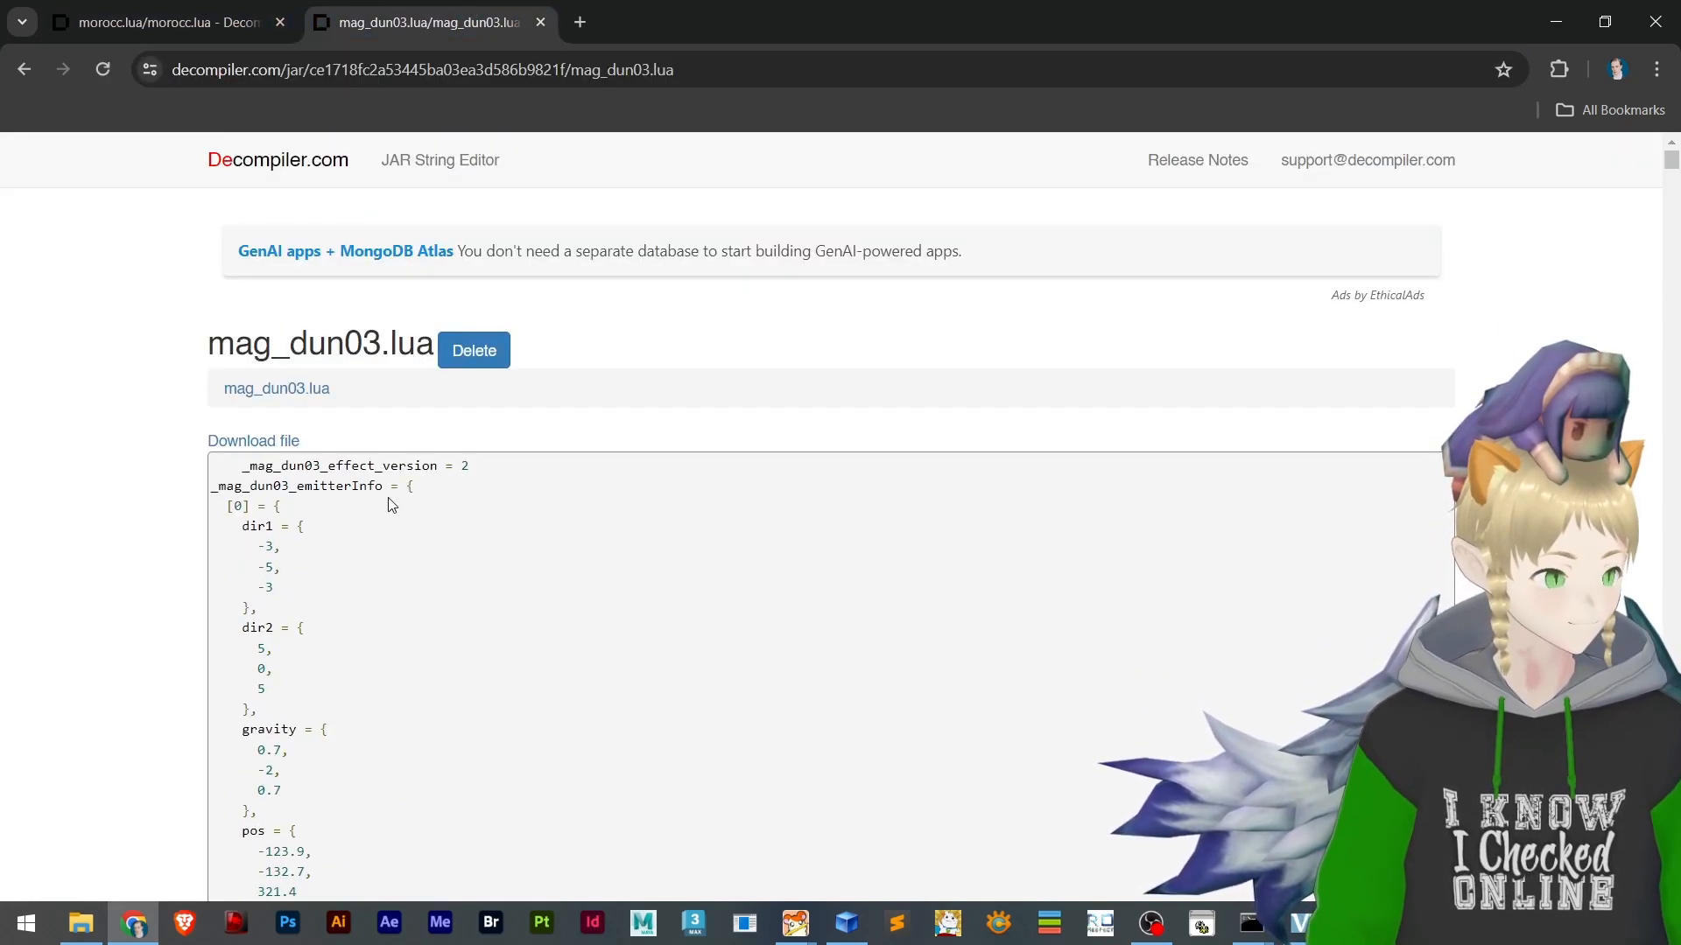
Return to the 05_Renewal Server client's effecttool folder and open effecttool.lub in a maximized Notepad window
click(81, 924)
scroll(210, 293, up, 4)
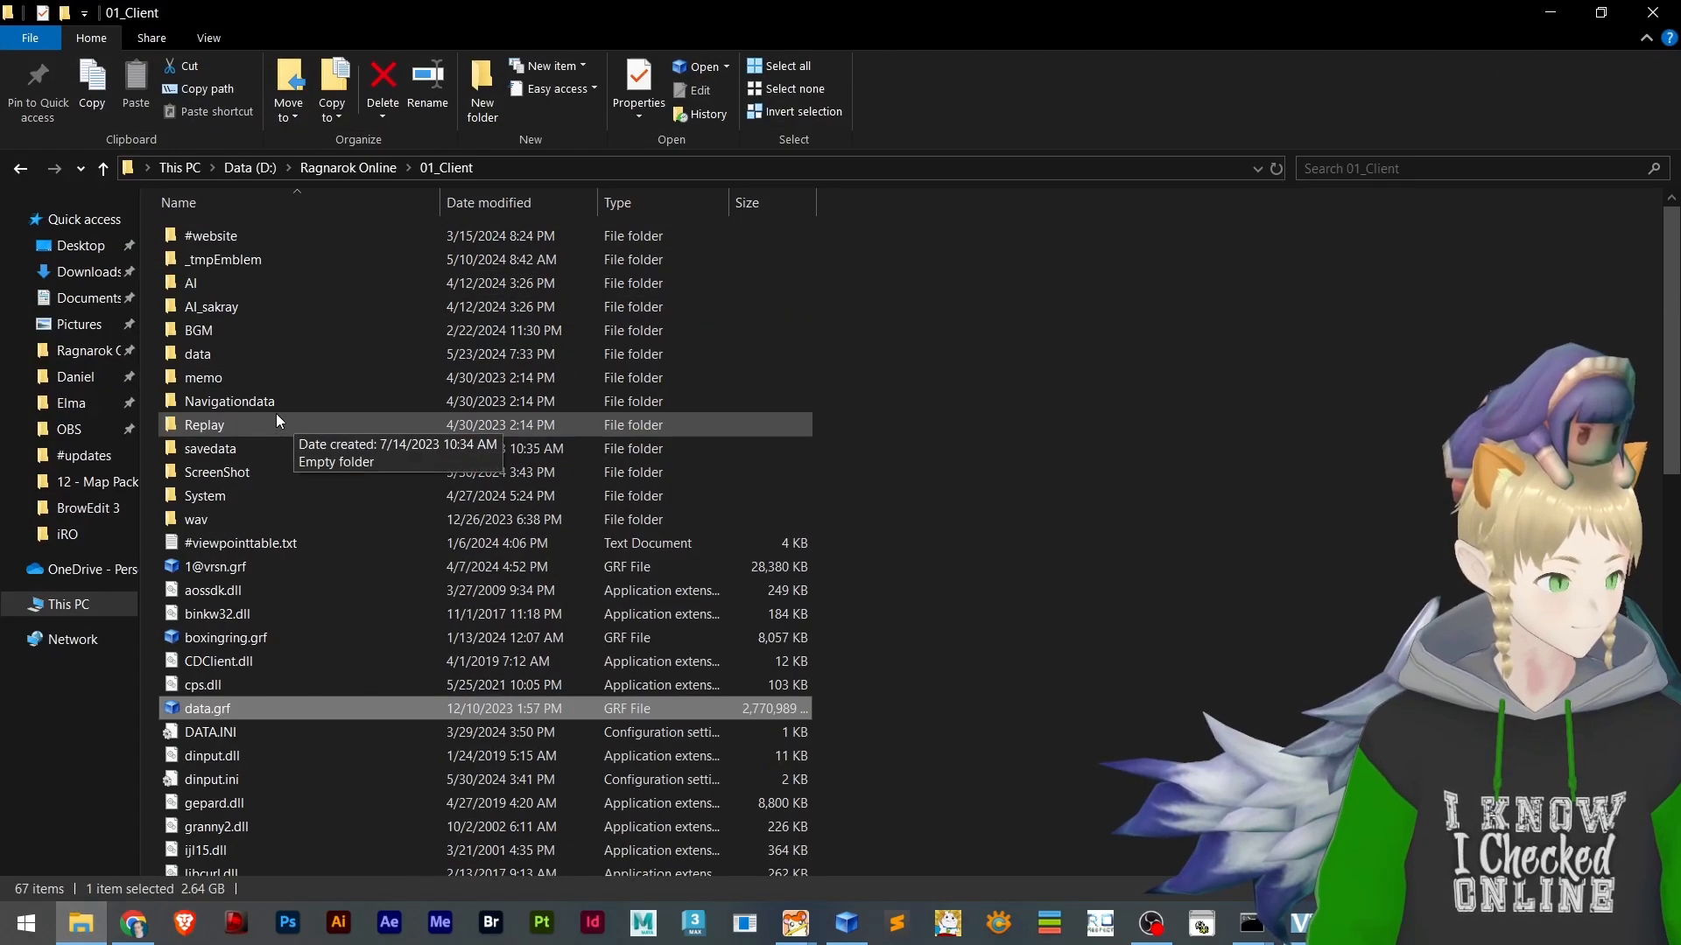
click(20, 169)
click(21, 170)
click(20, 169)
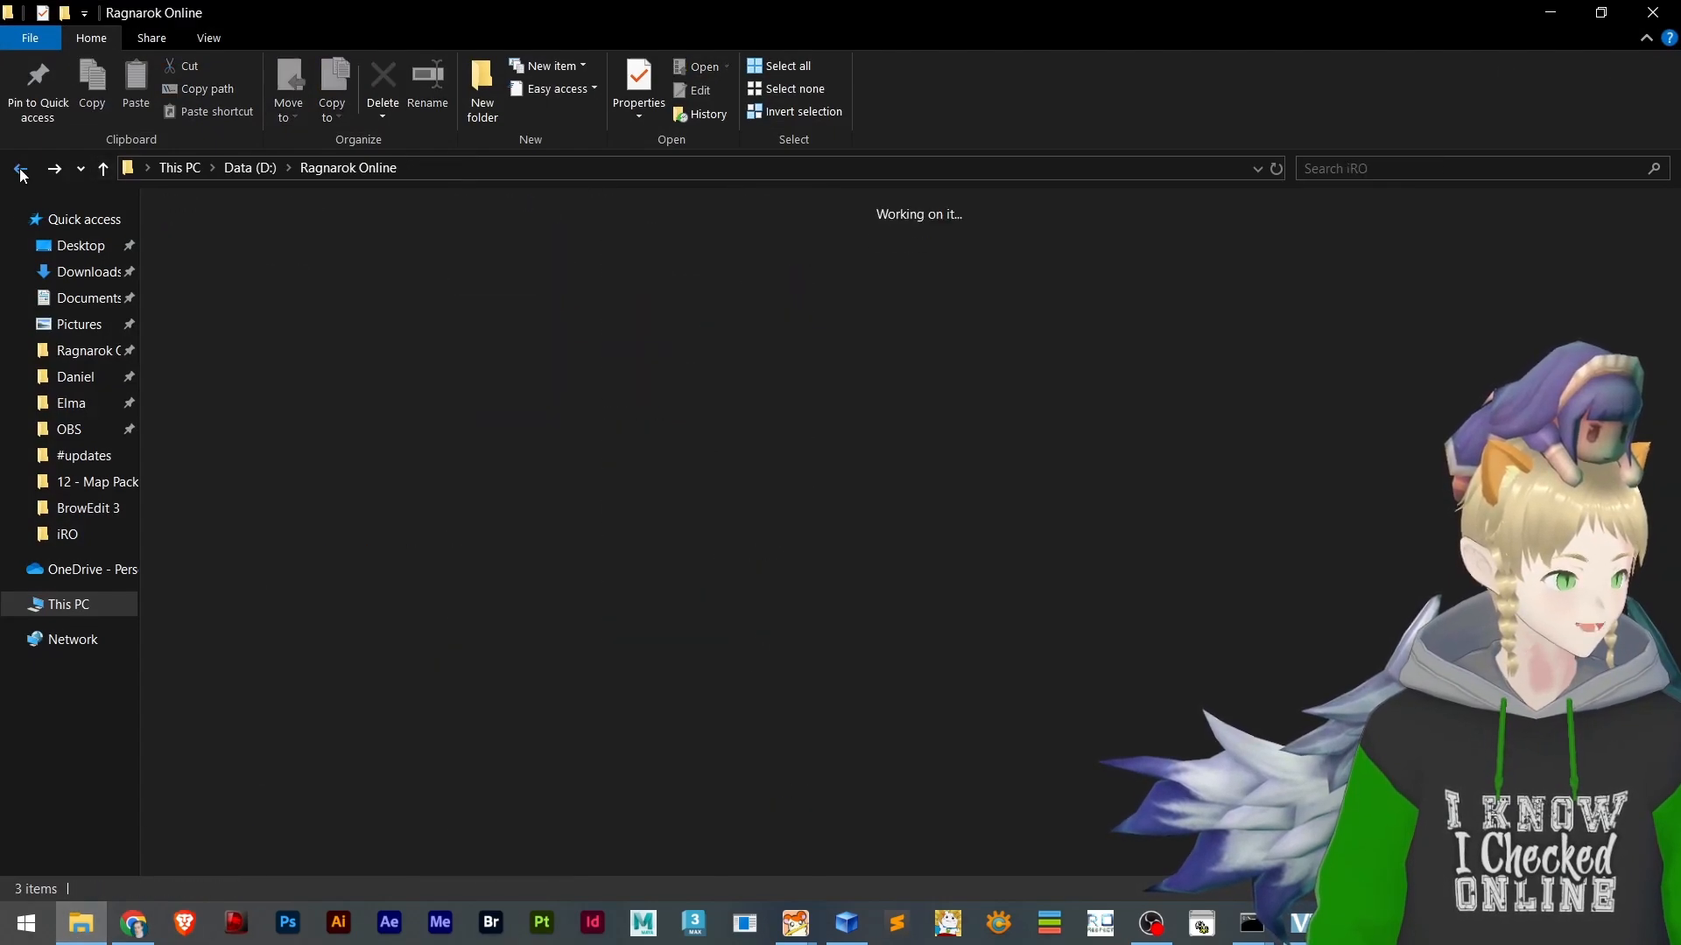
click(20, 170)
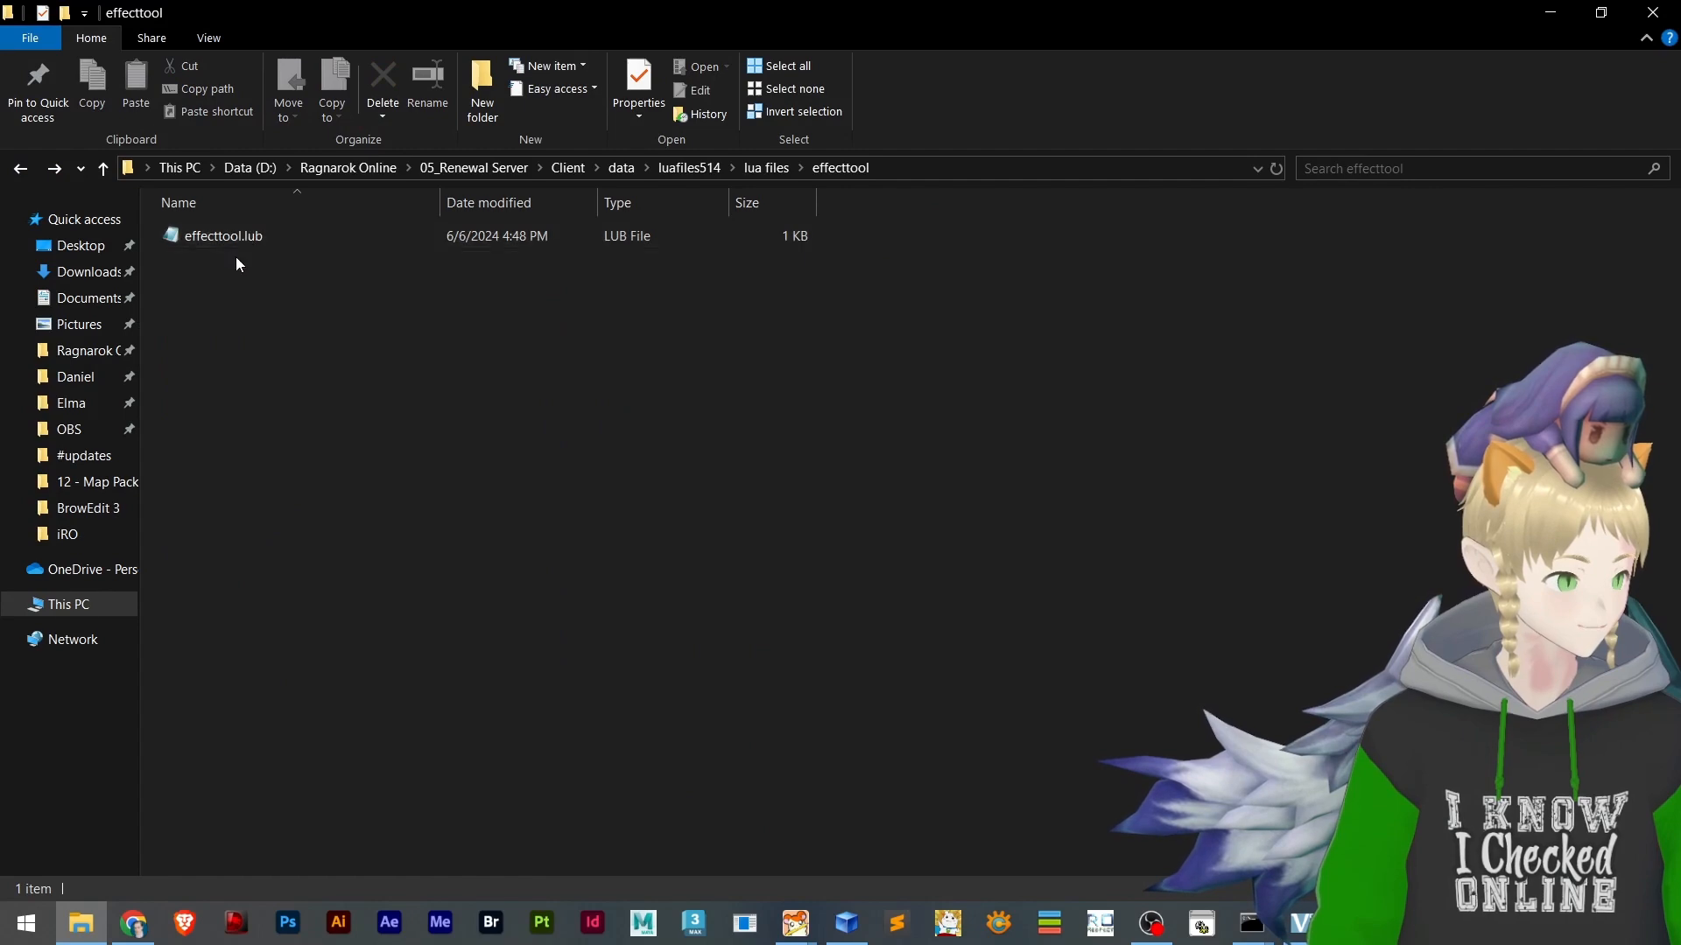
click(214, 236)
double_click(215, 235)
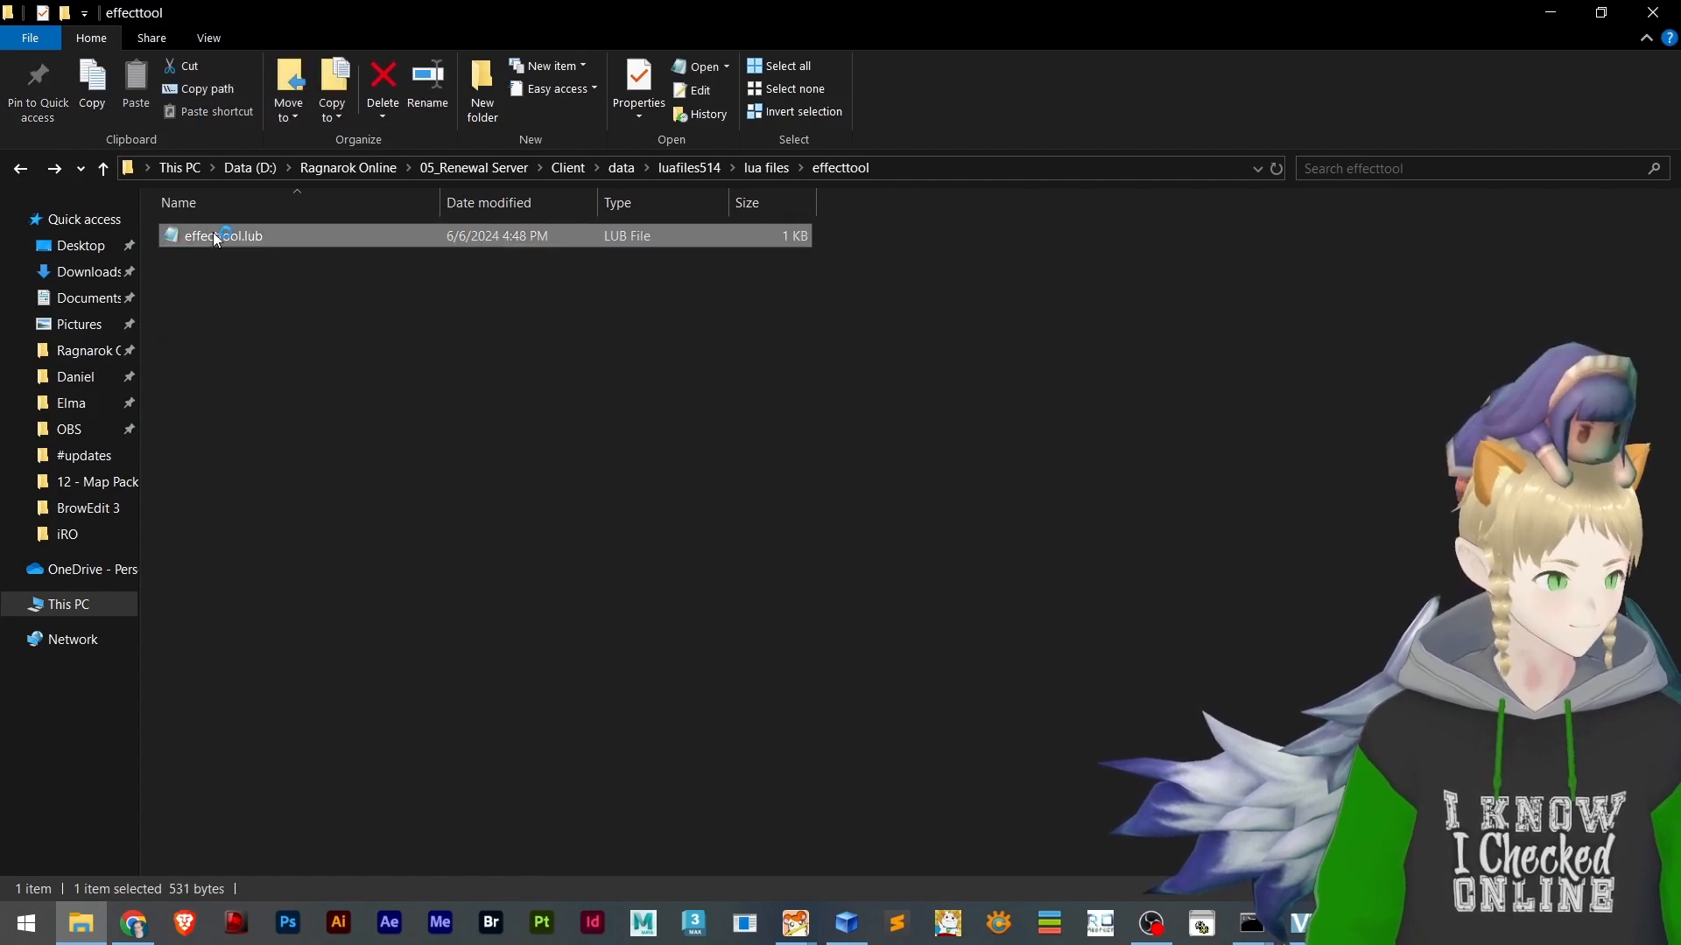
double_click(734, 16)
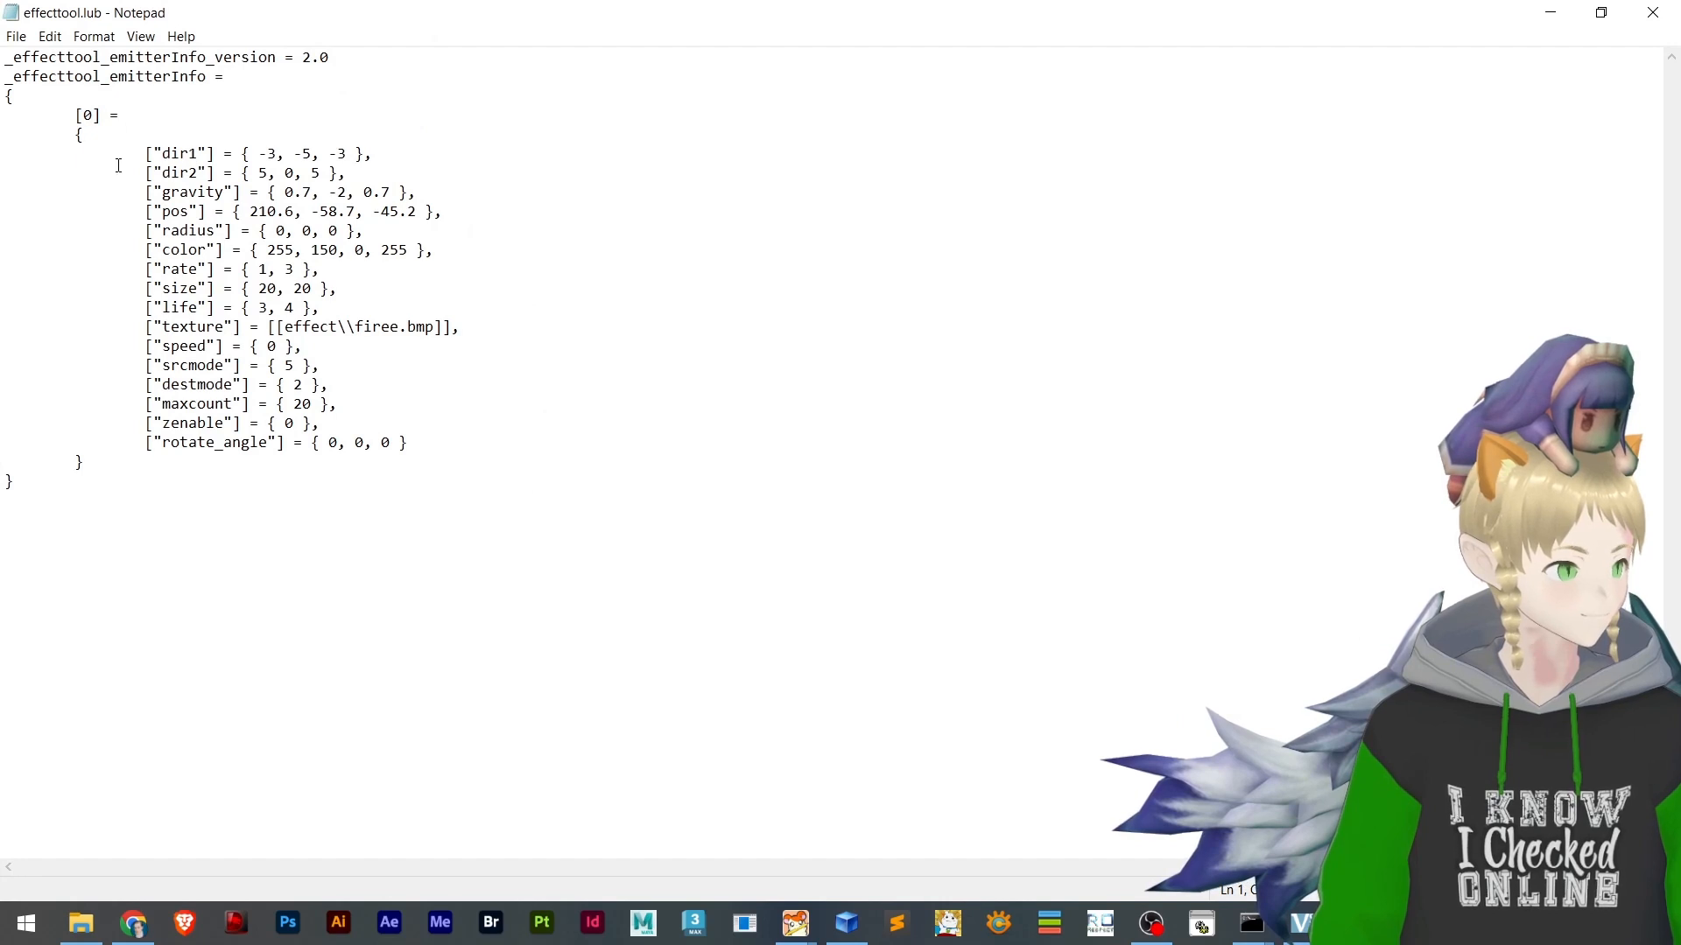
Compare the structure of emitter entry [0] in effecttool.lub with entry [0] in the decompiled mag_dun03.lua
drag(9, 164, 497, 447)
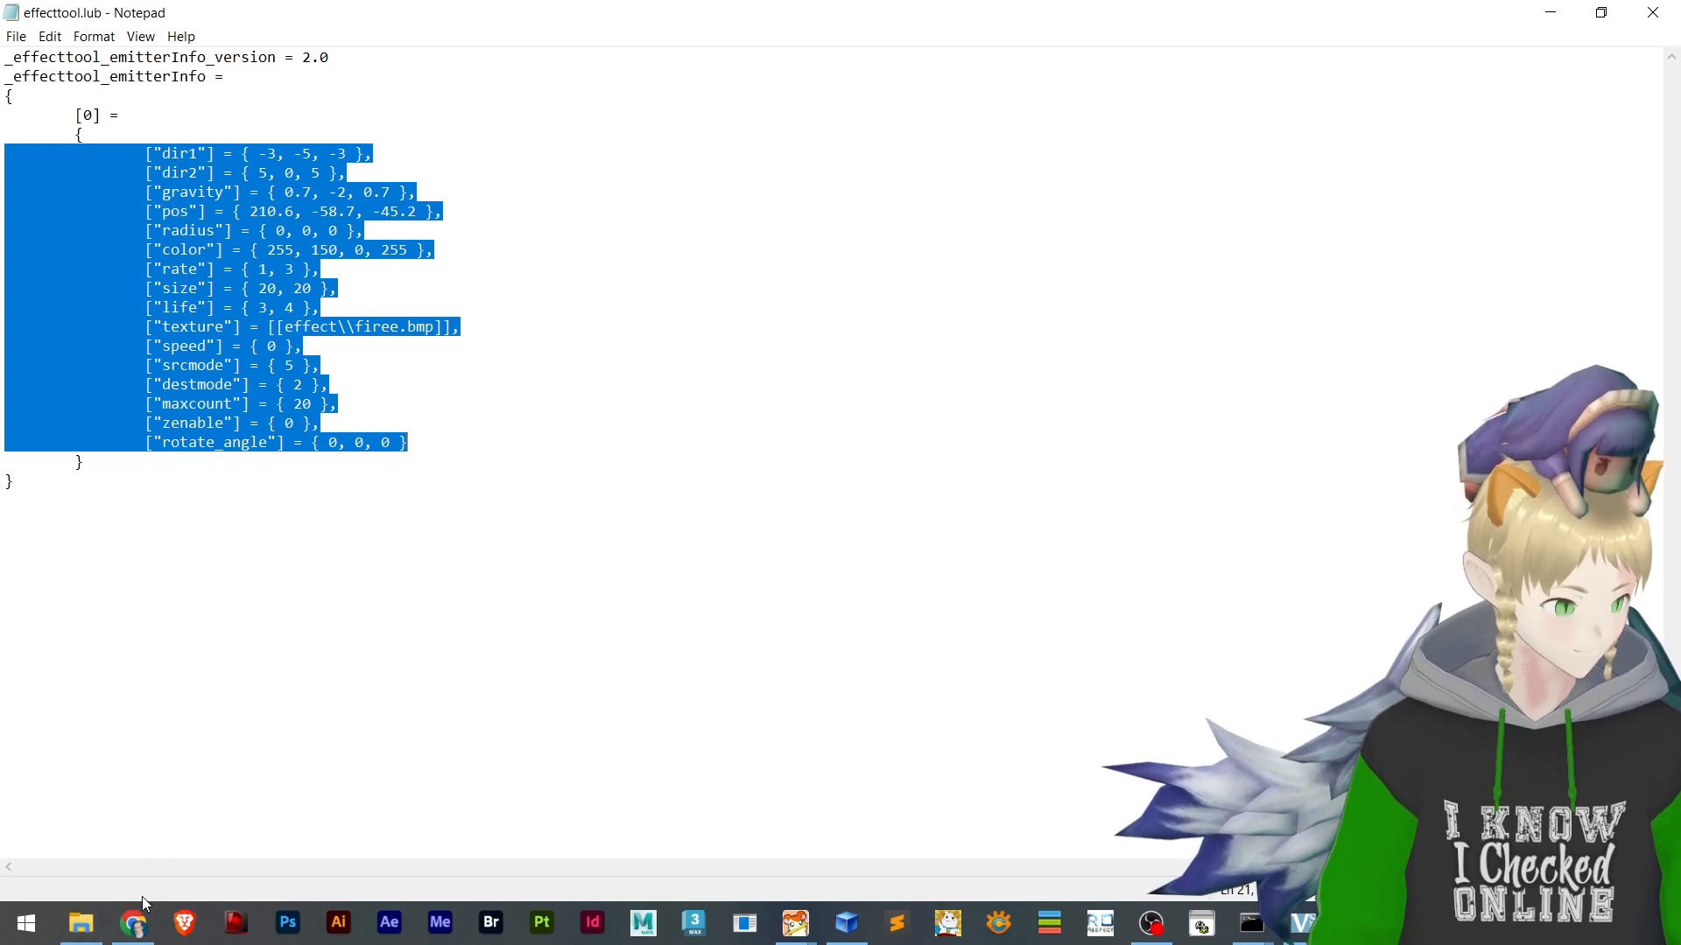
click(130, 926)
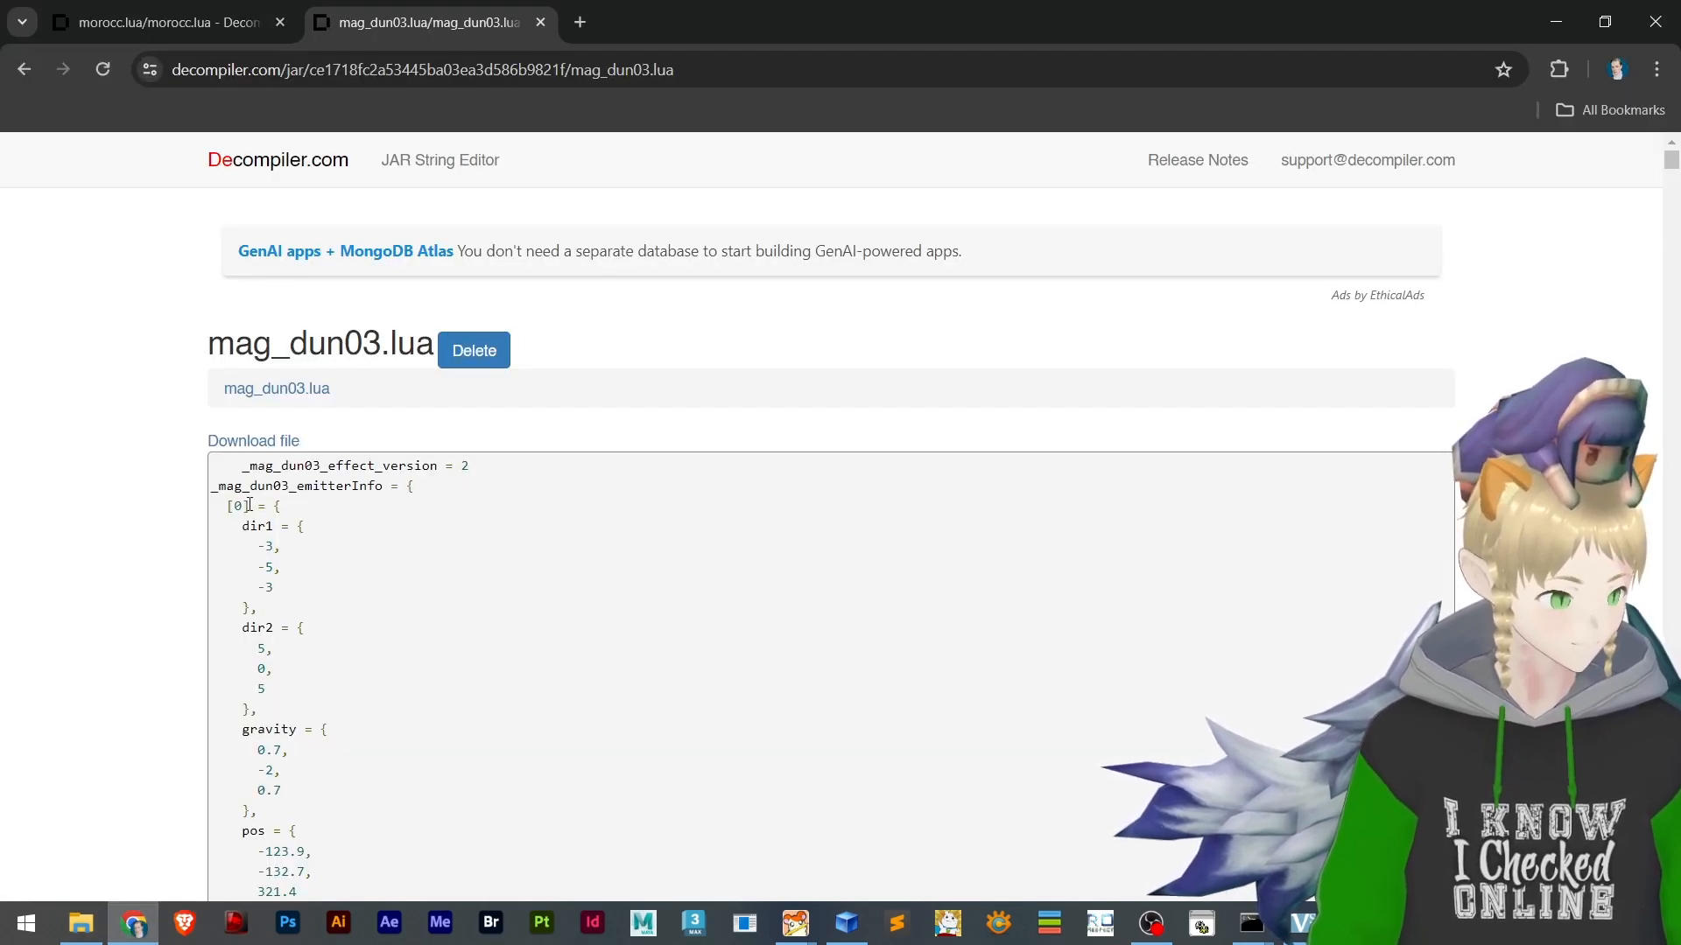
scroll(249, 505, down, 3)
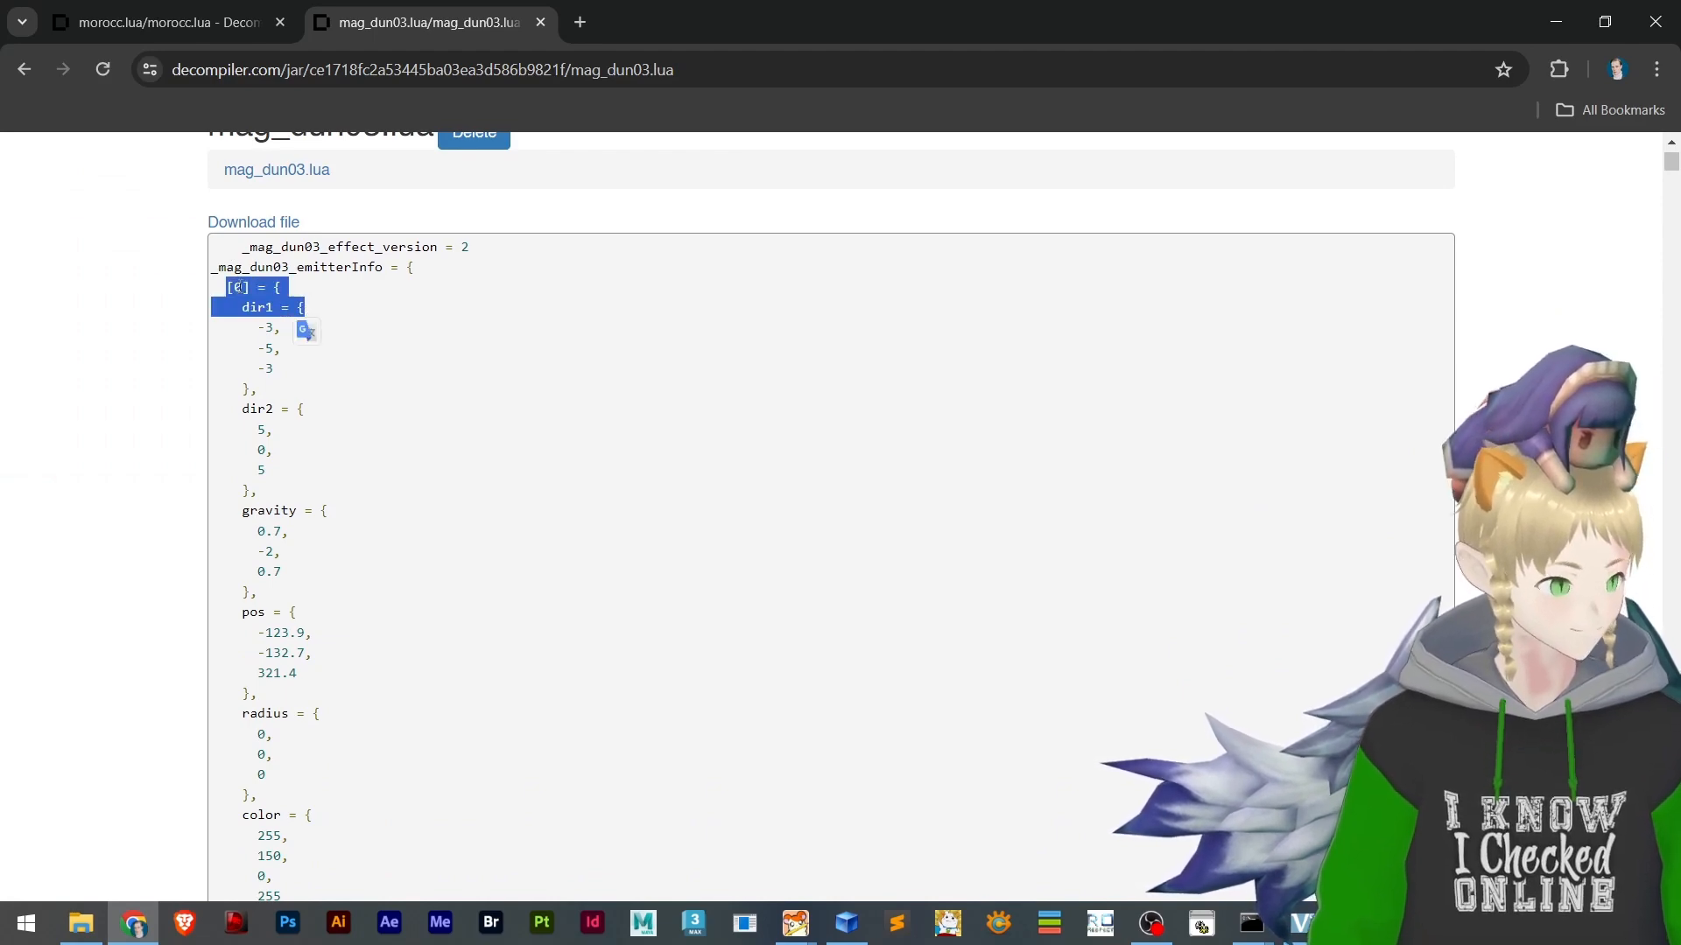
key(alt+Tab)
click(75, 115)
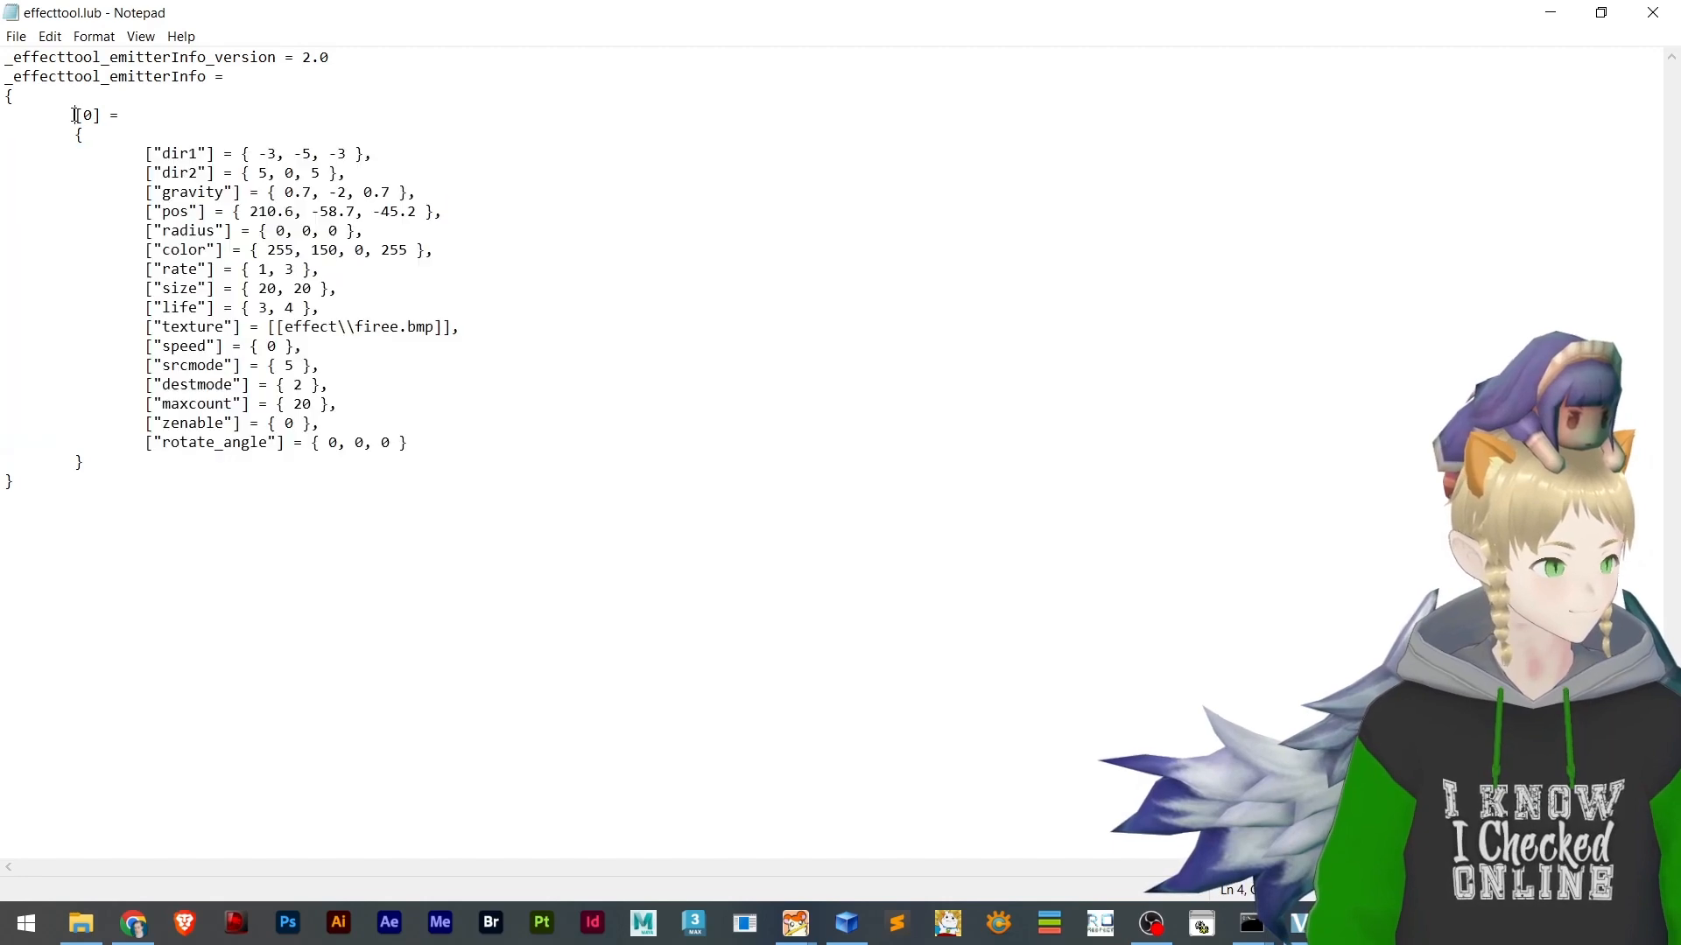
key(alt+Tab)
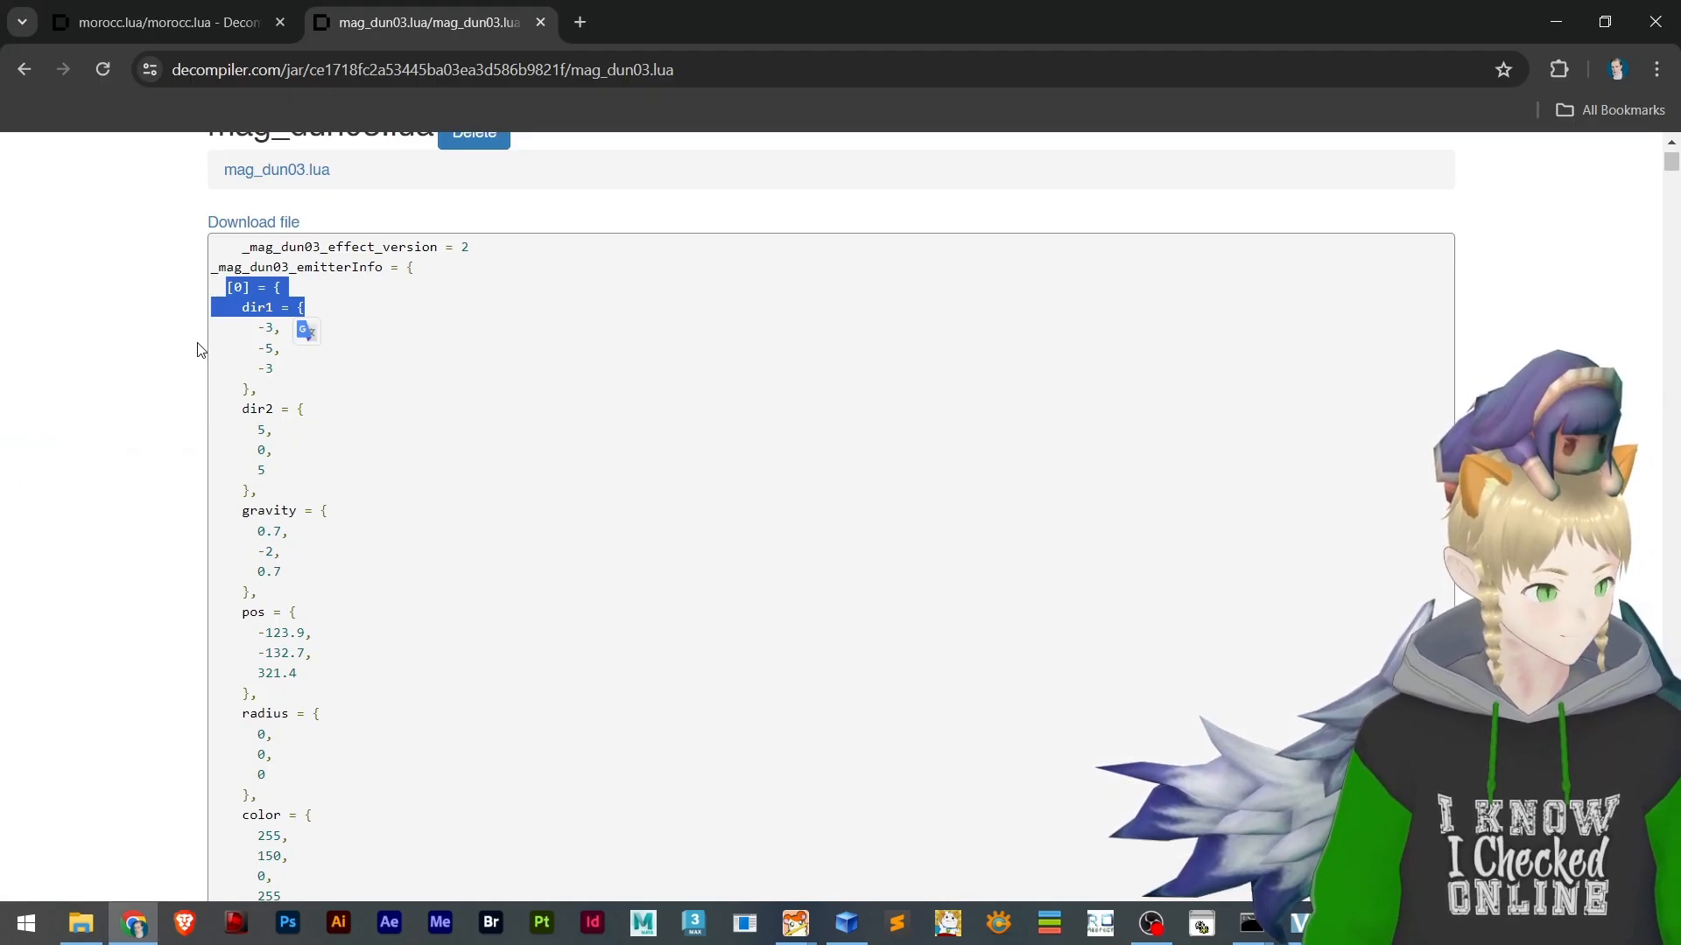
click(275, 327)
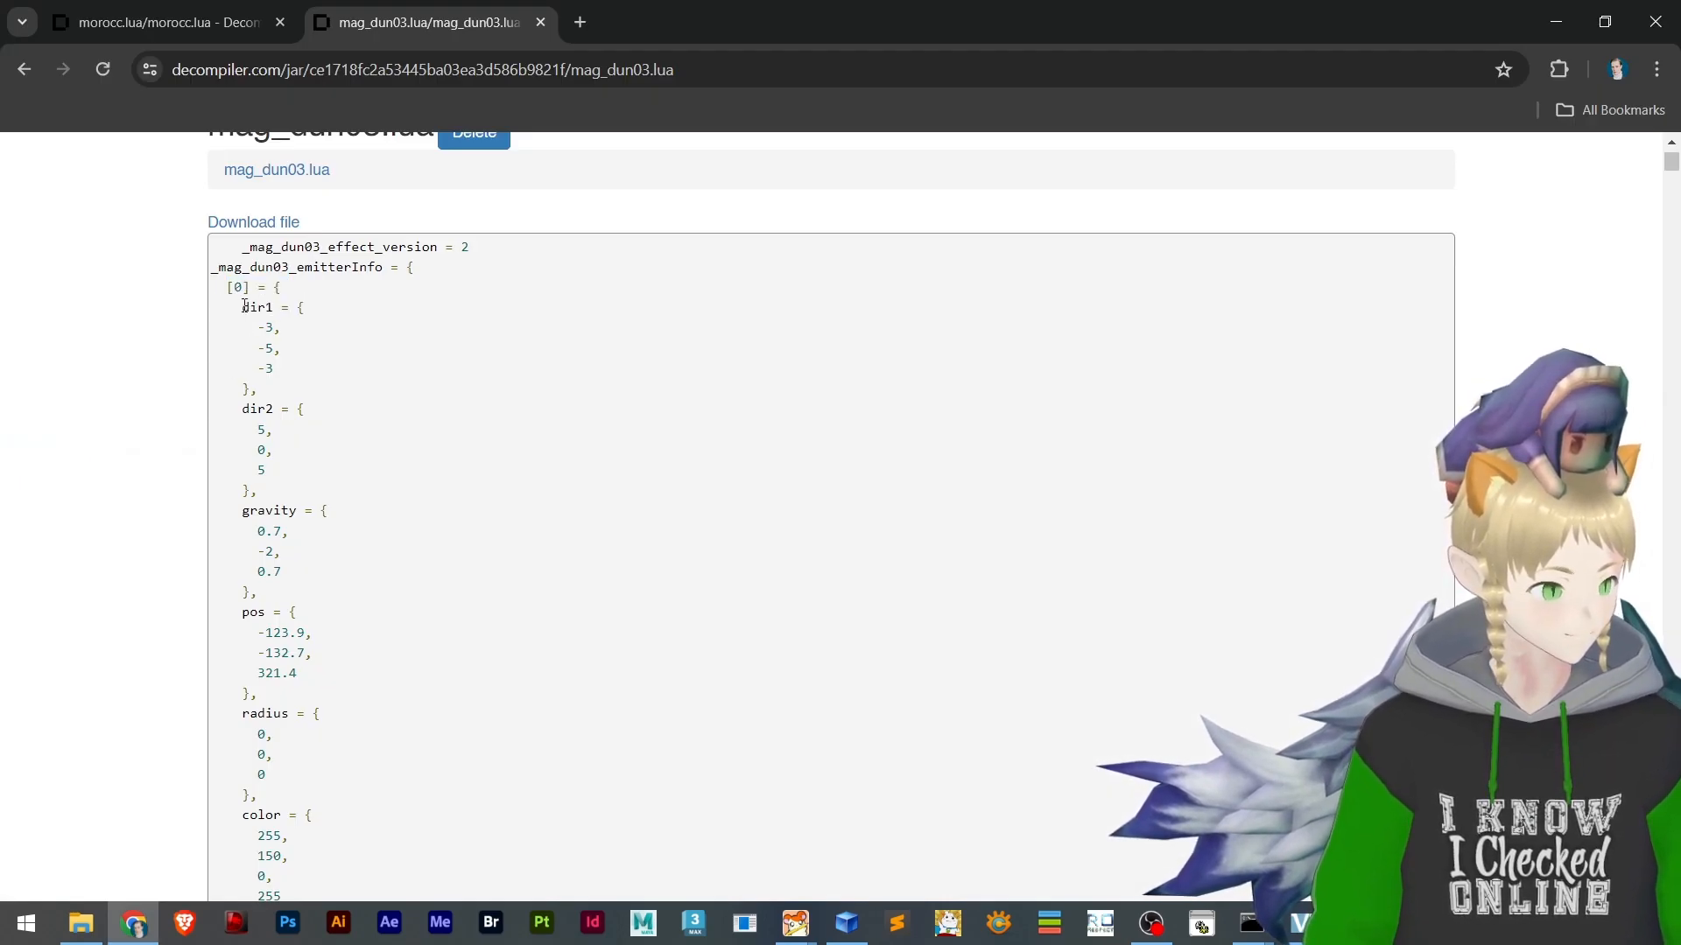
Copy the contents of emitter entry [0], from dir1 through its closing brace, in the decompiled mag_dun03.lua
drag(332, 321, 327, 655)
drag(369, 877, 378, 305)
key(ctrl+c)
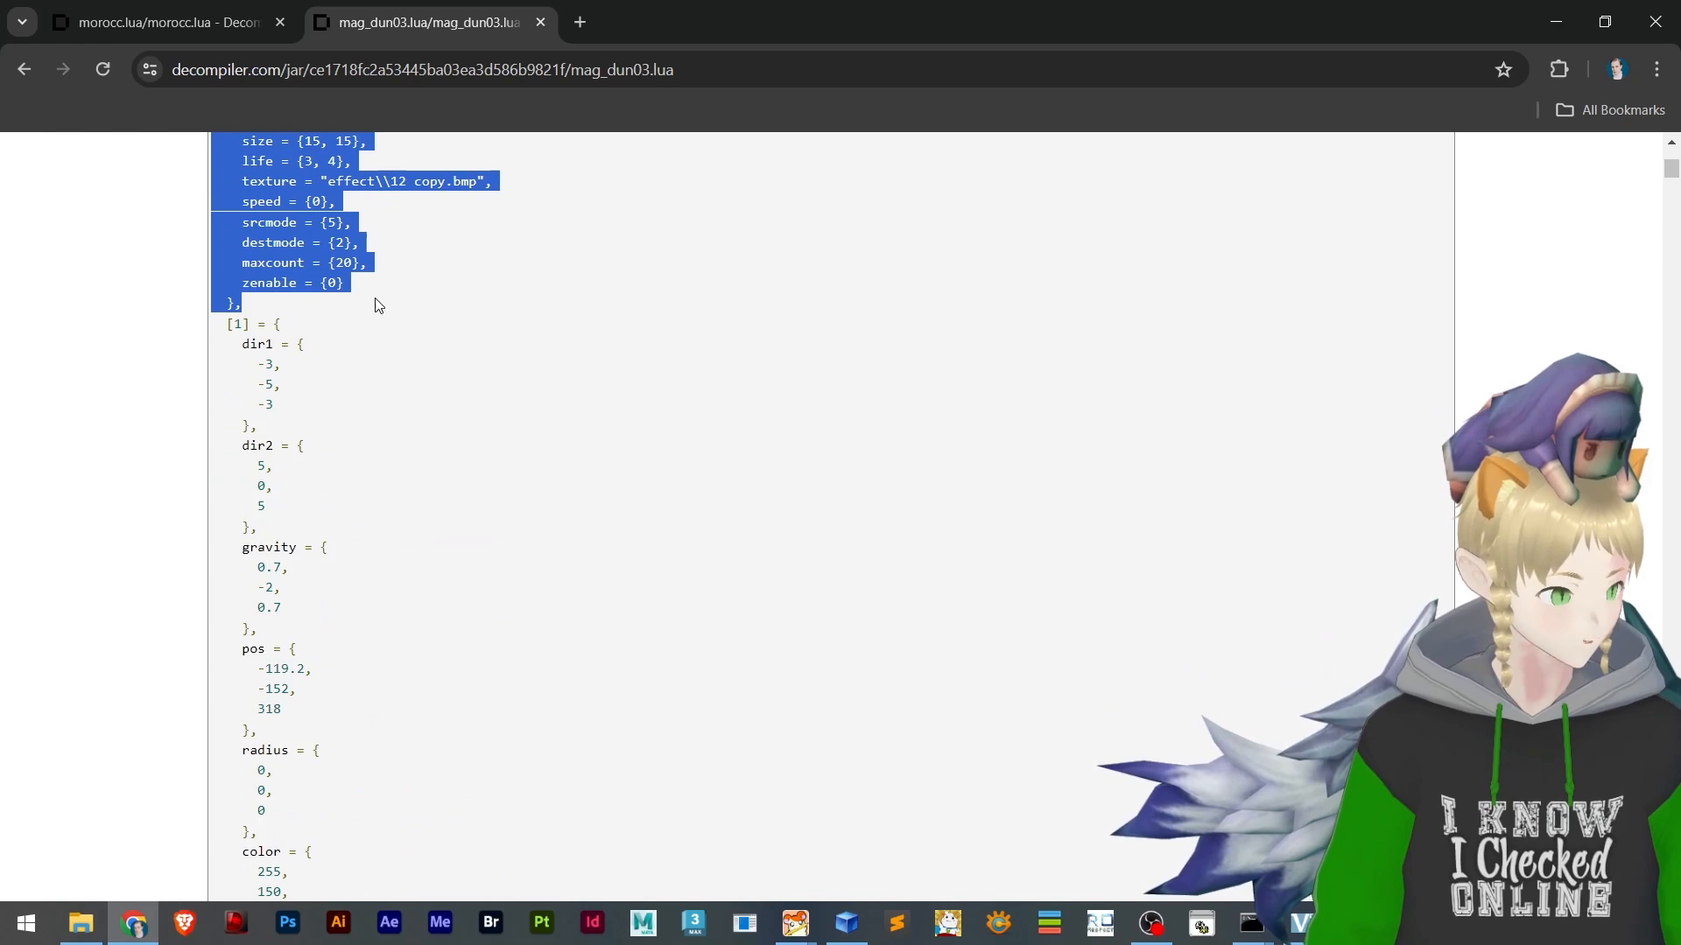
key(alt+Tab)
key(alt+Tab)
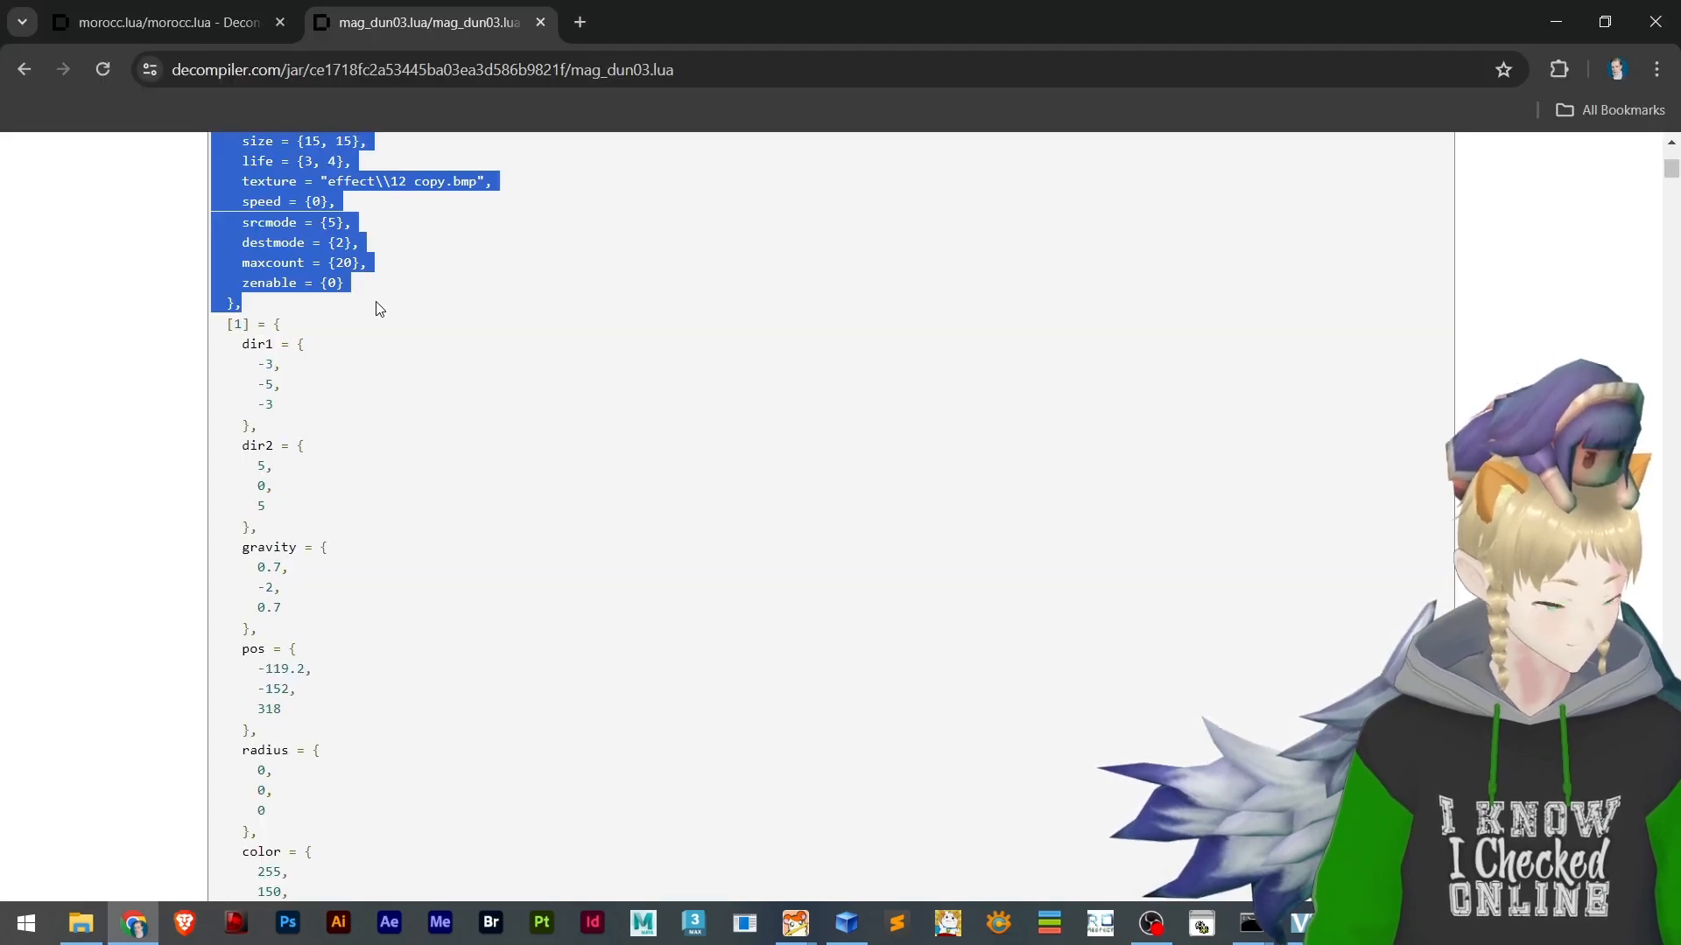
key(alt+Tab)
Try replacing the whole [0] entry in effecttool.lub, header included, with the copied block, and undo the replacement
drag(85, 463, 3, 119)
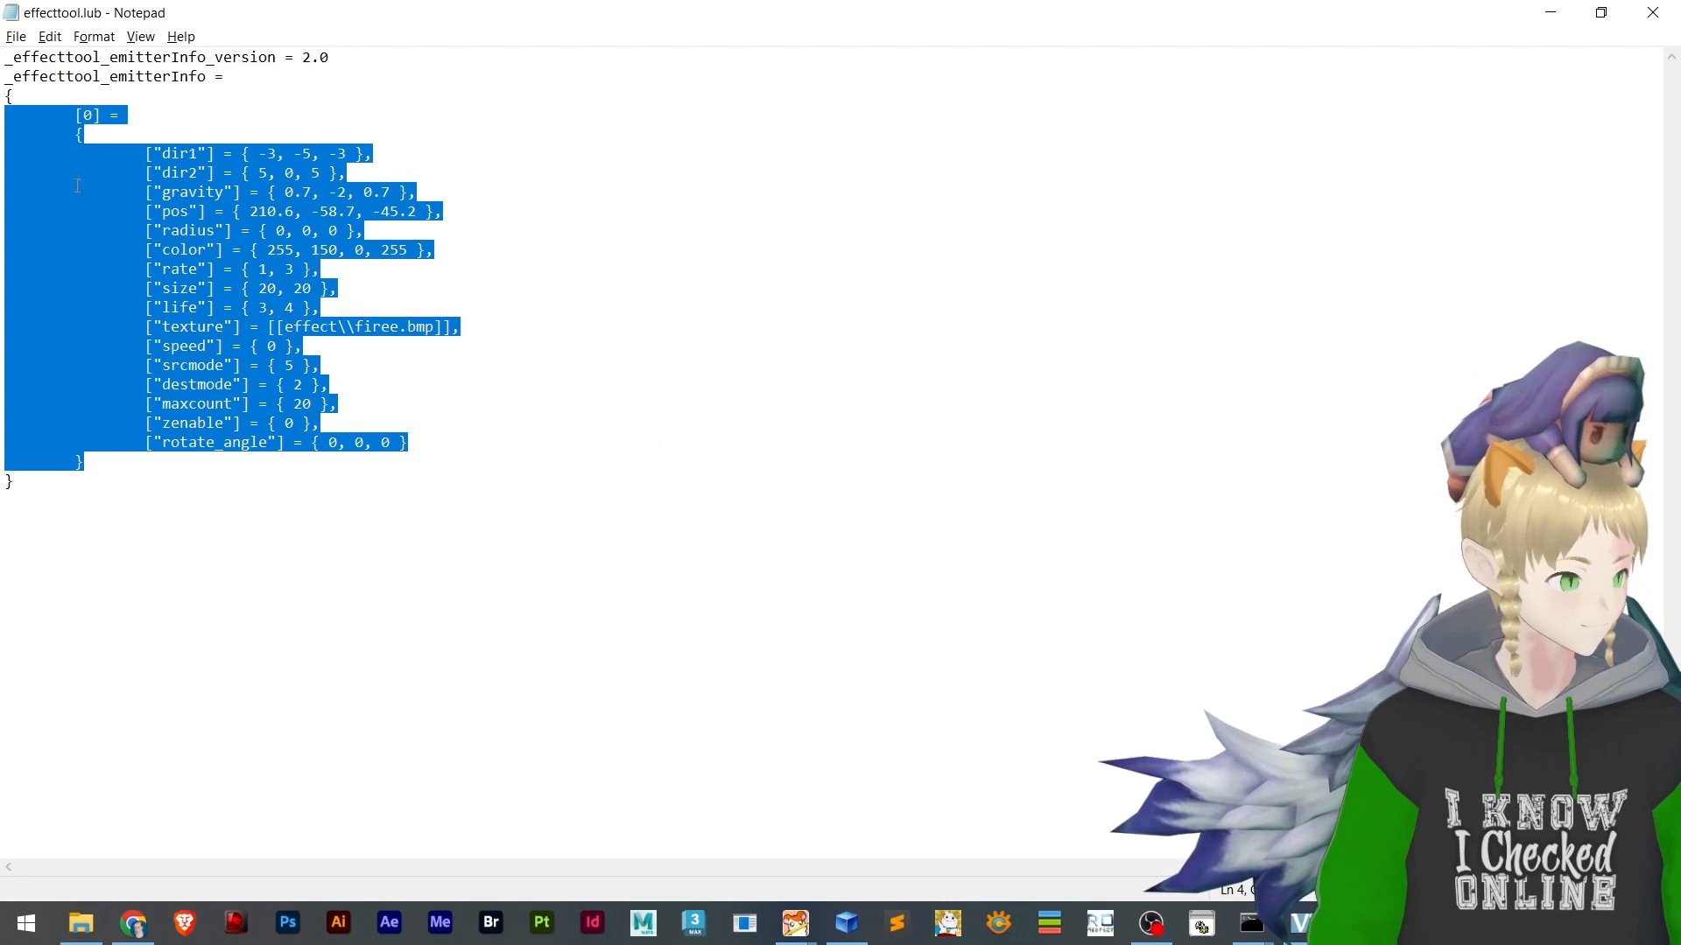
click(154, 231)
drag(96, 458, 7, 118)
key(ctrl+v)
scroll(210, 319, up, 1)
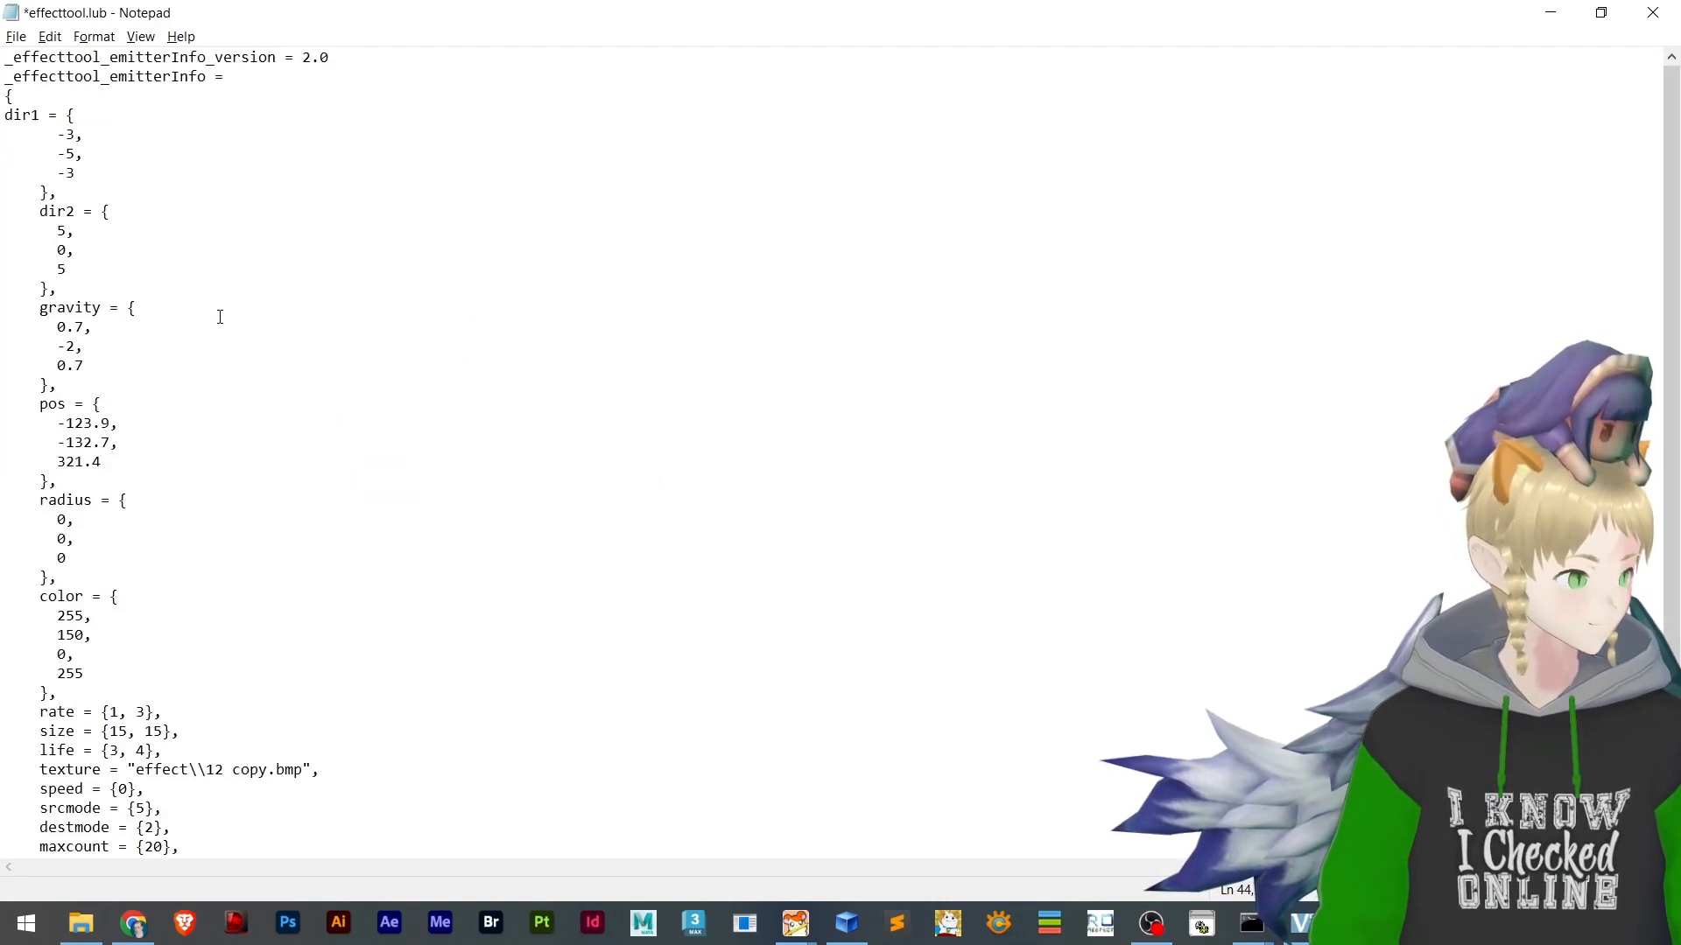
key(ctrl+z)
click(189, 212)
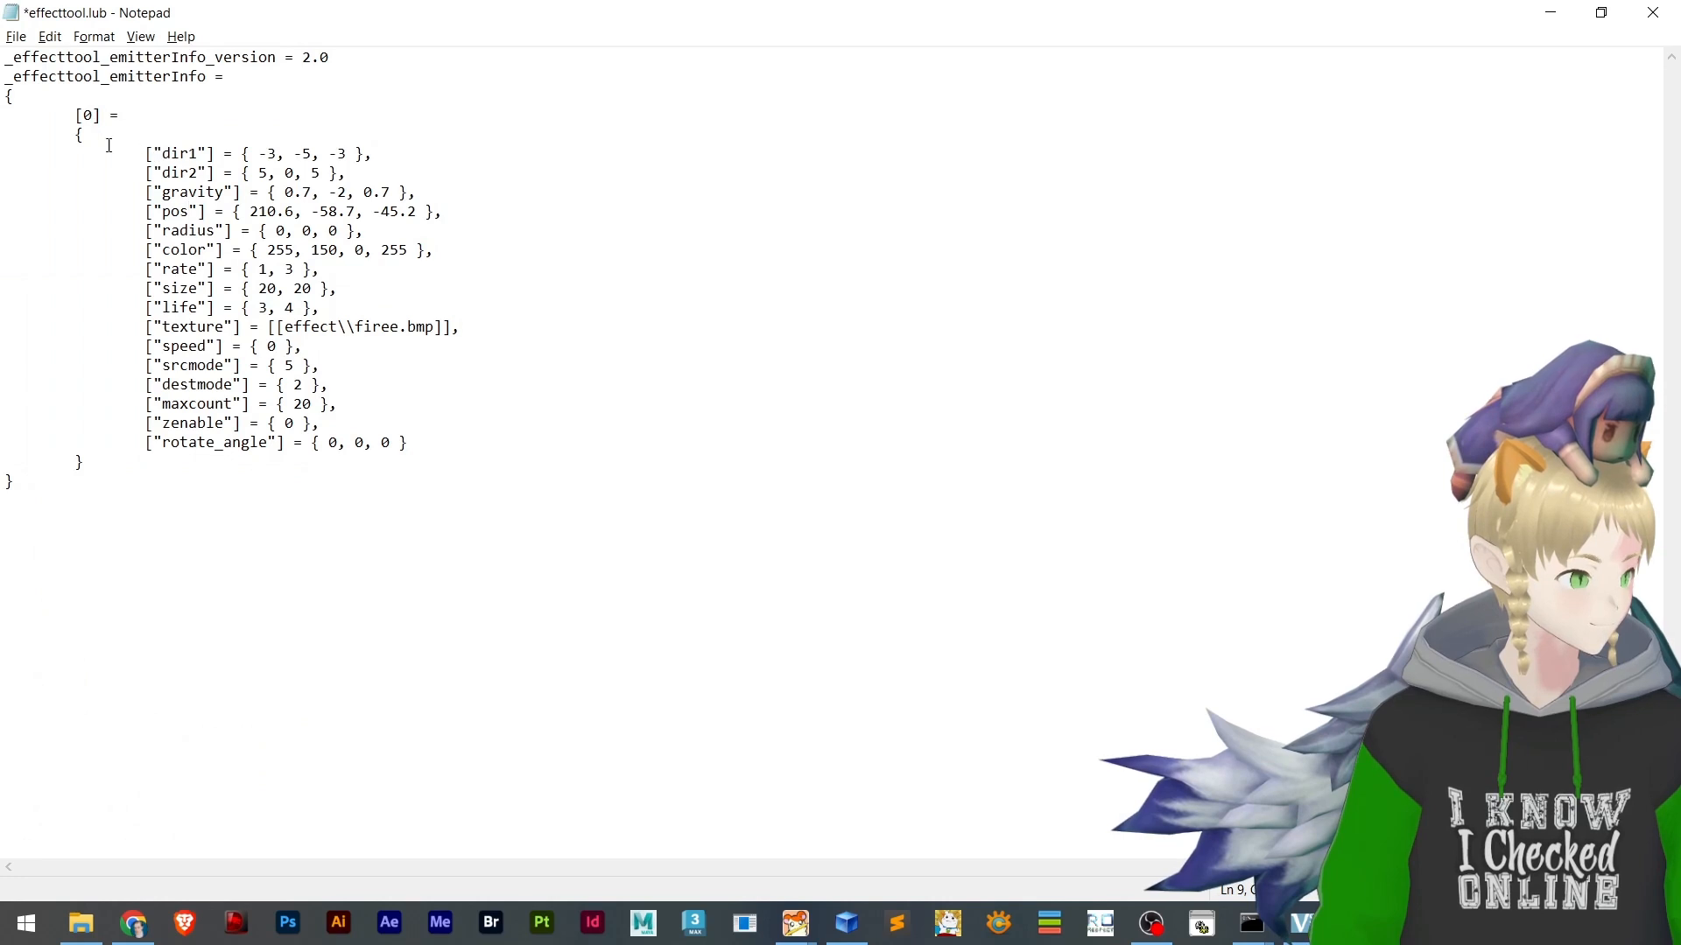
Replace the body of entry [0] in effecttool.lub with the copied mag_dun03 block, remove the comma after its closing brace, and save
drag(8, 154, 375, 460)
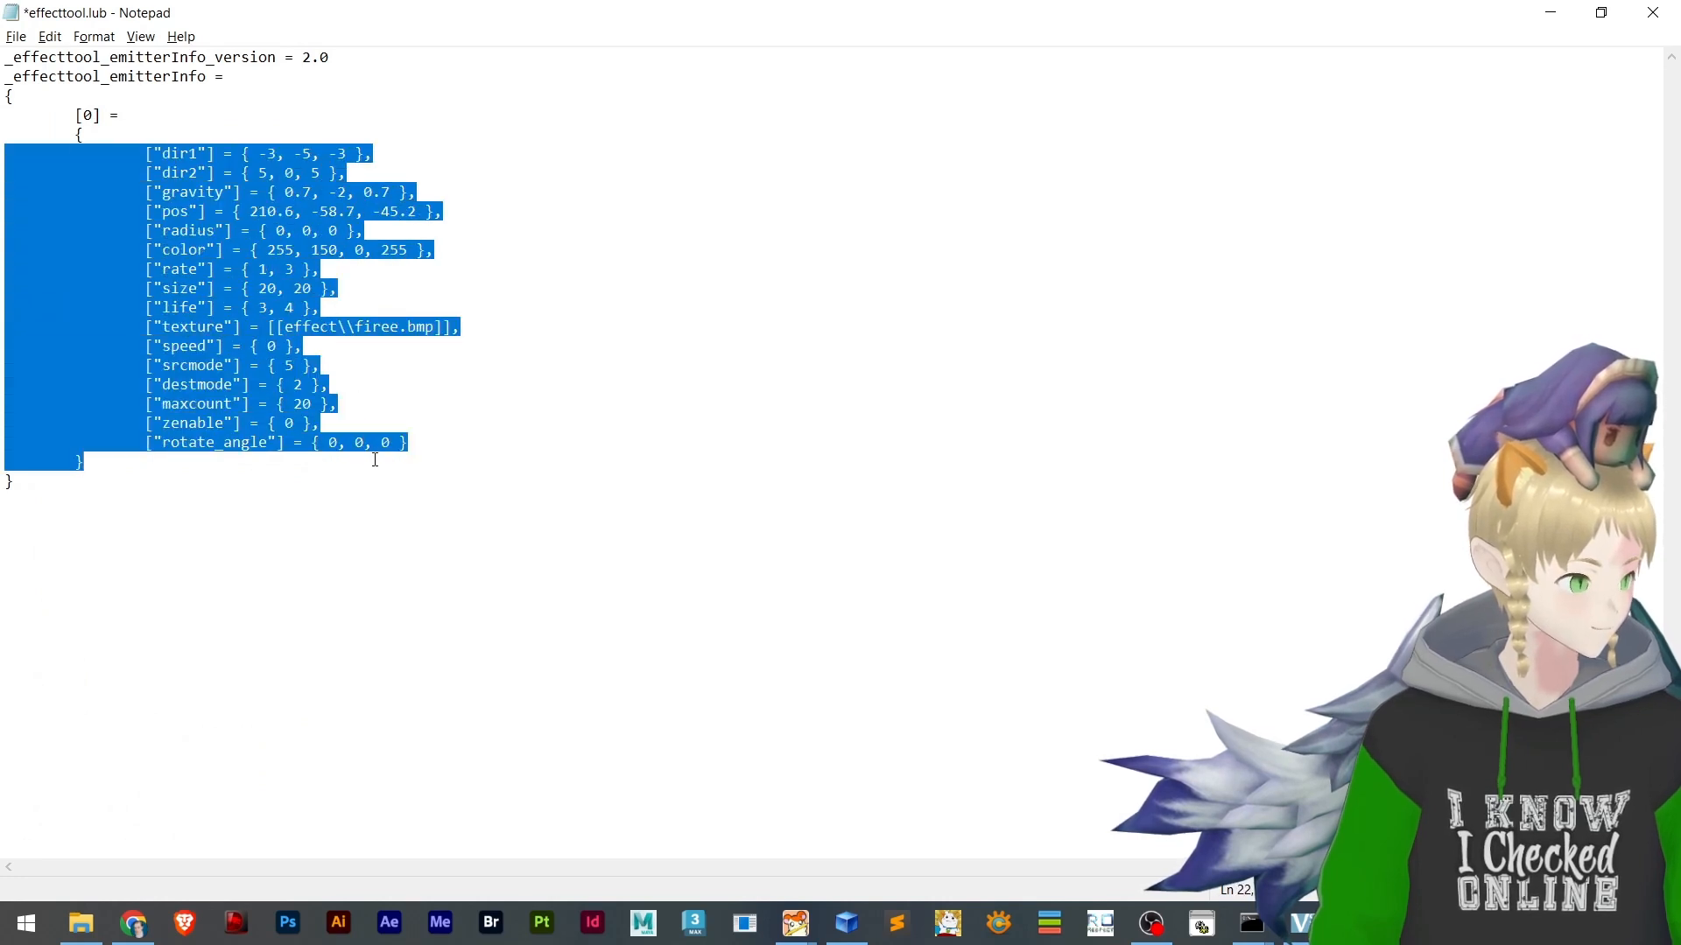
key(ctrl+v)
scroll(236, 523, down, 1)
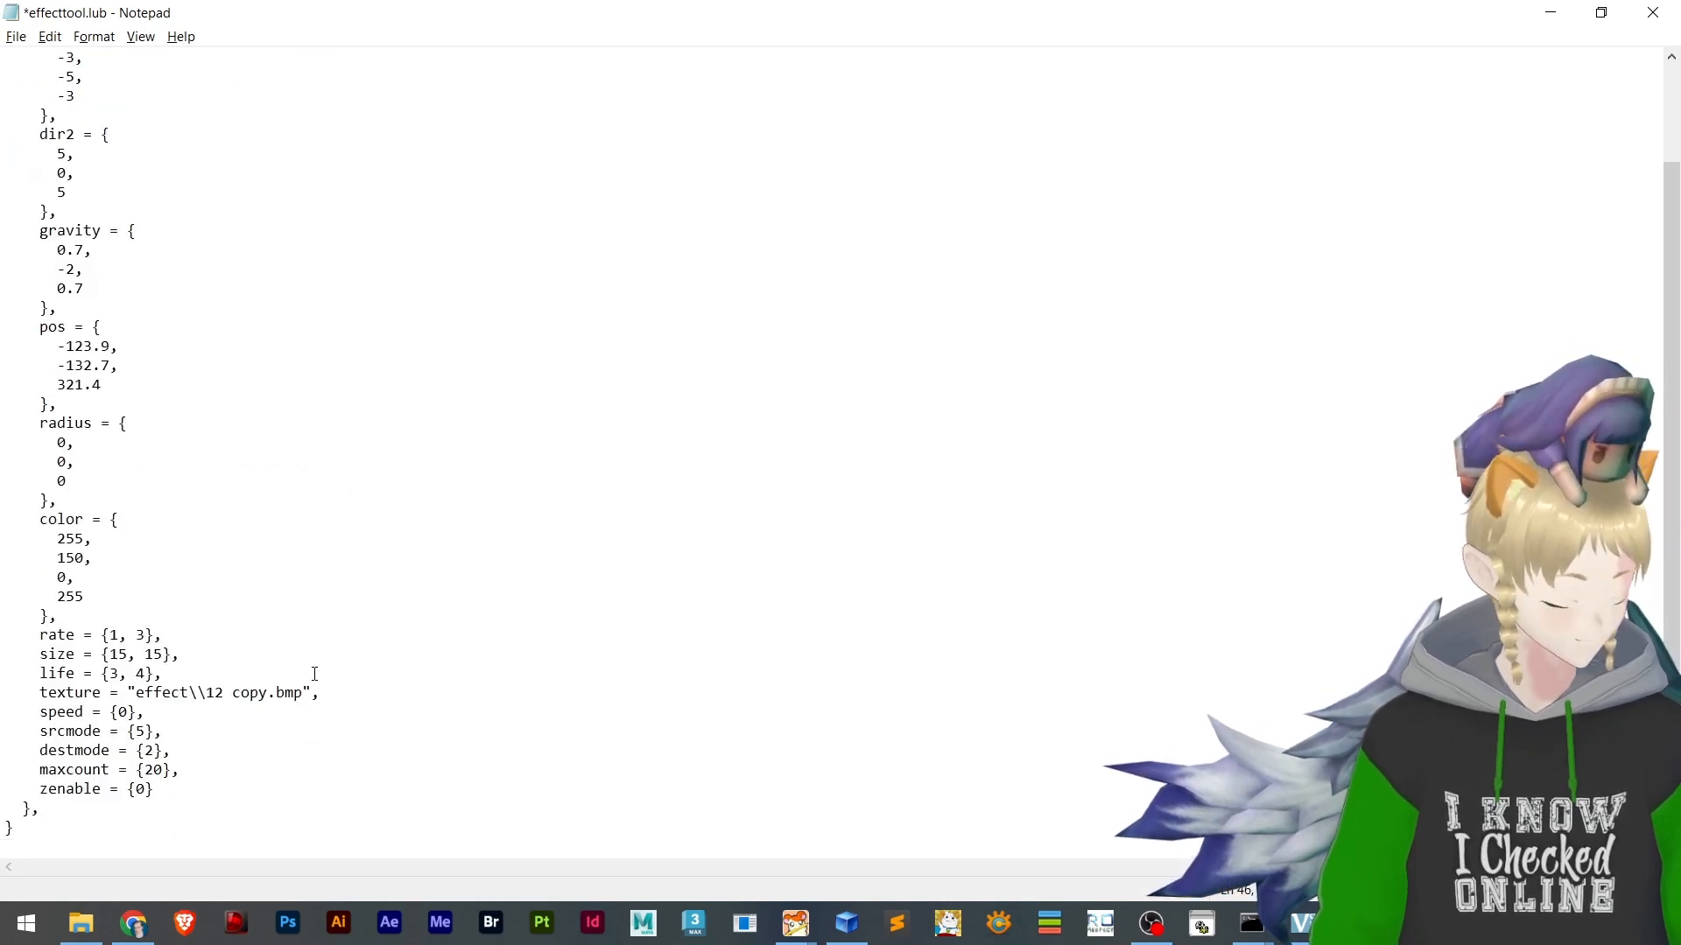
key(ctrl+s)
scroll(302, 687, up, 2)
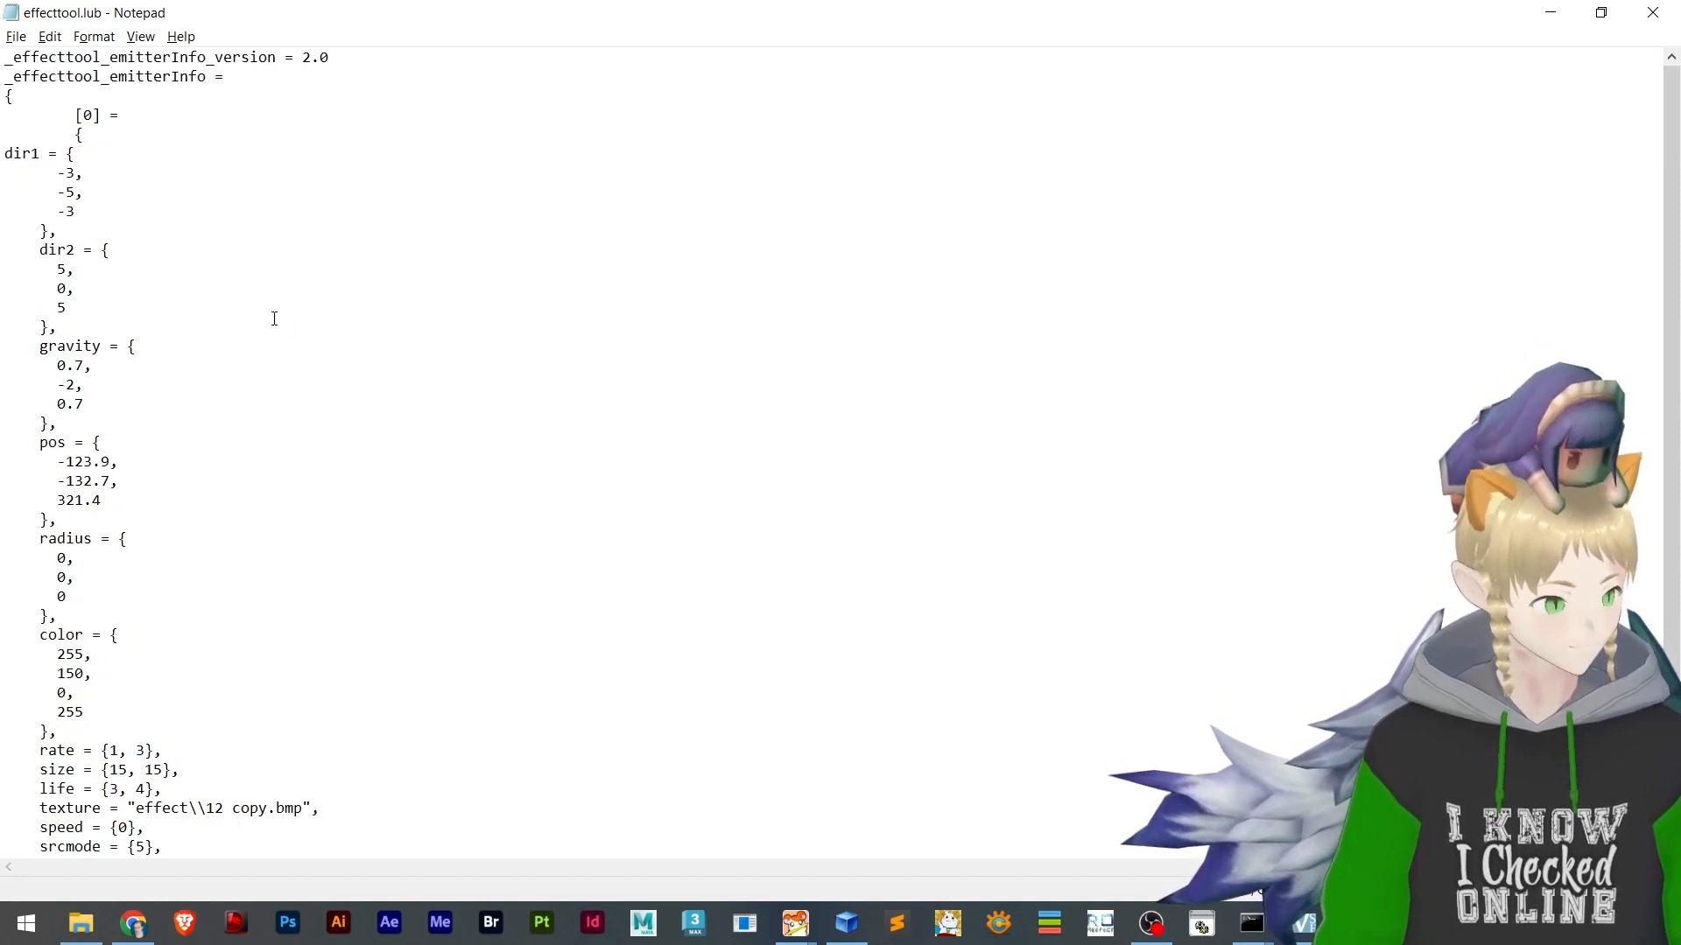
scroll(279, 280, down, 2)
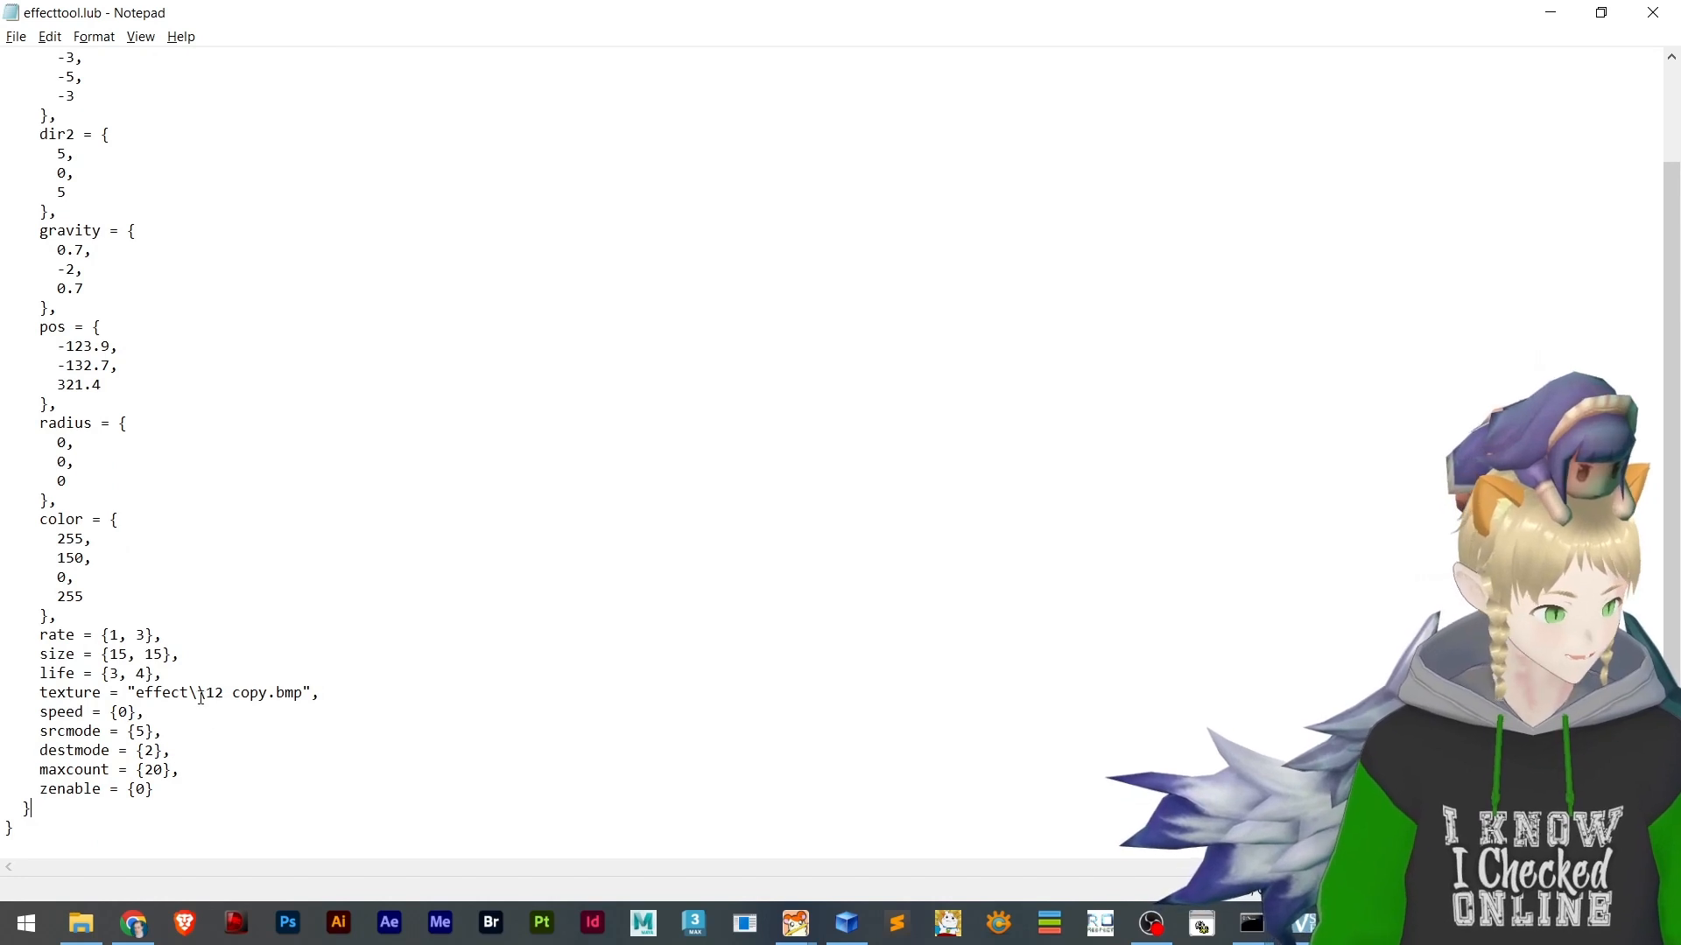
Switch to the Speedrun Tutorial game client, enter the account password and log in with the character
click(1202, 921)
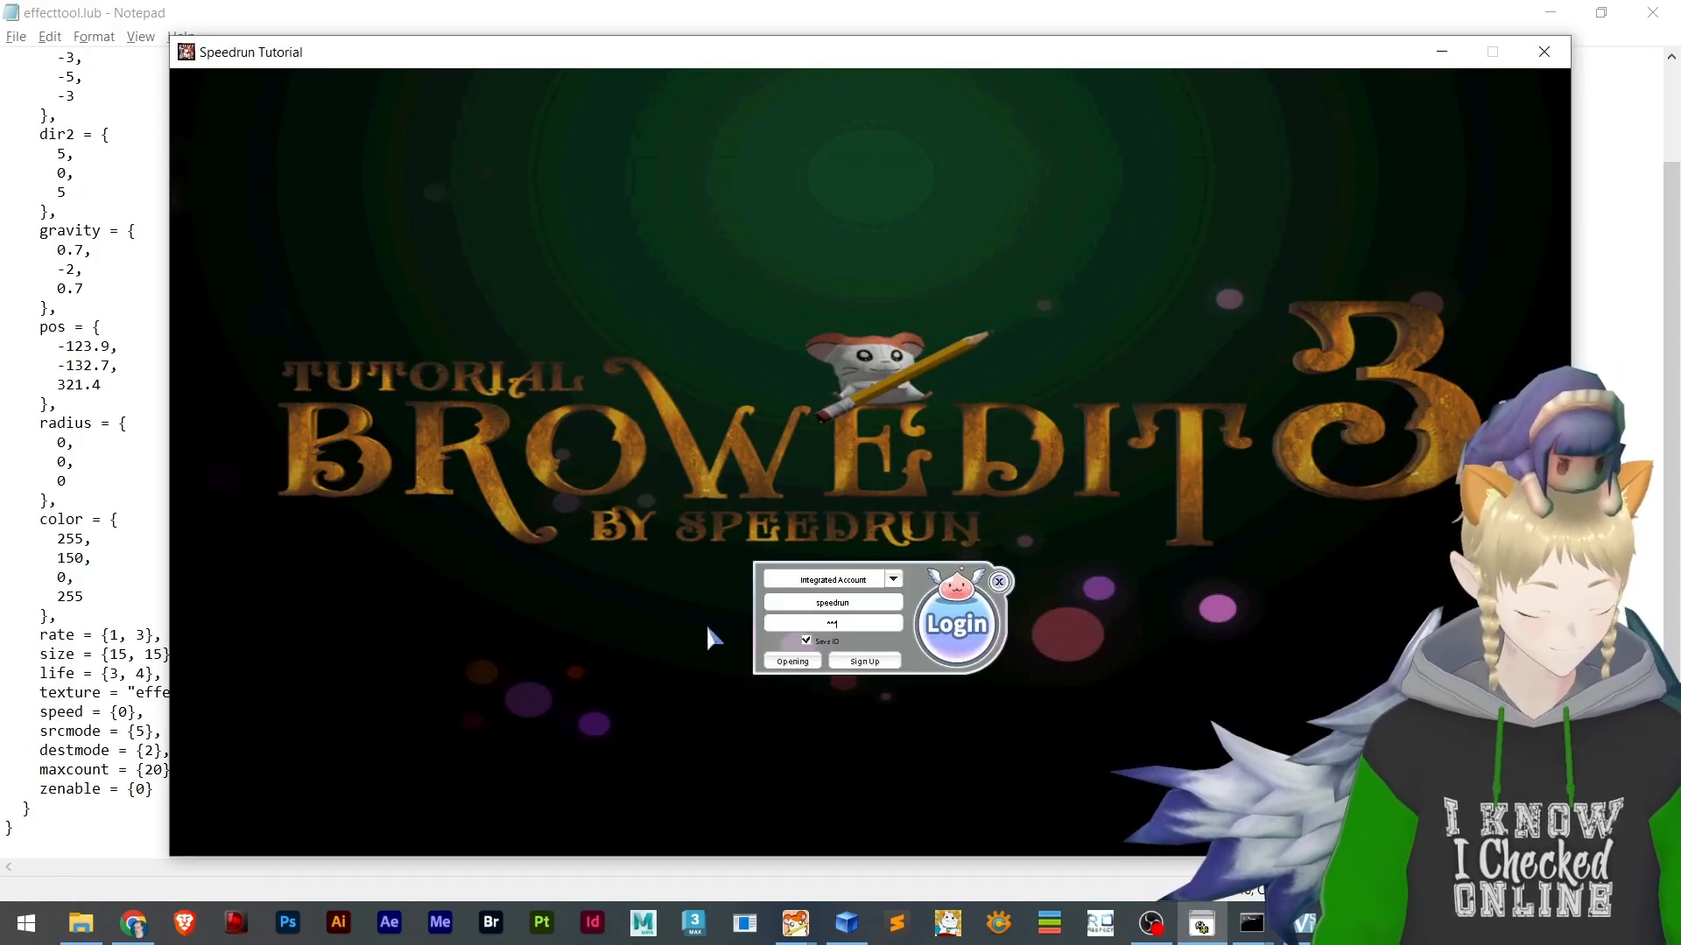
key(Return)
key(Return)
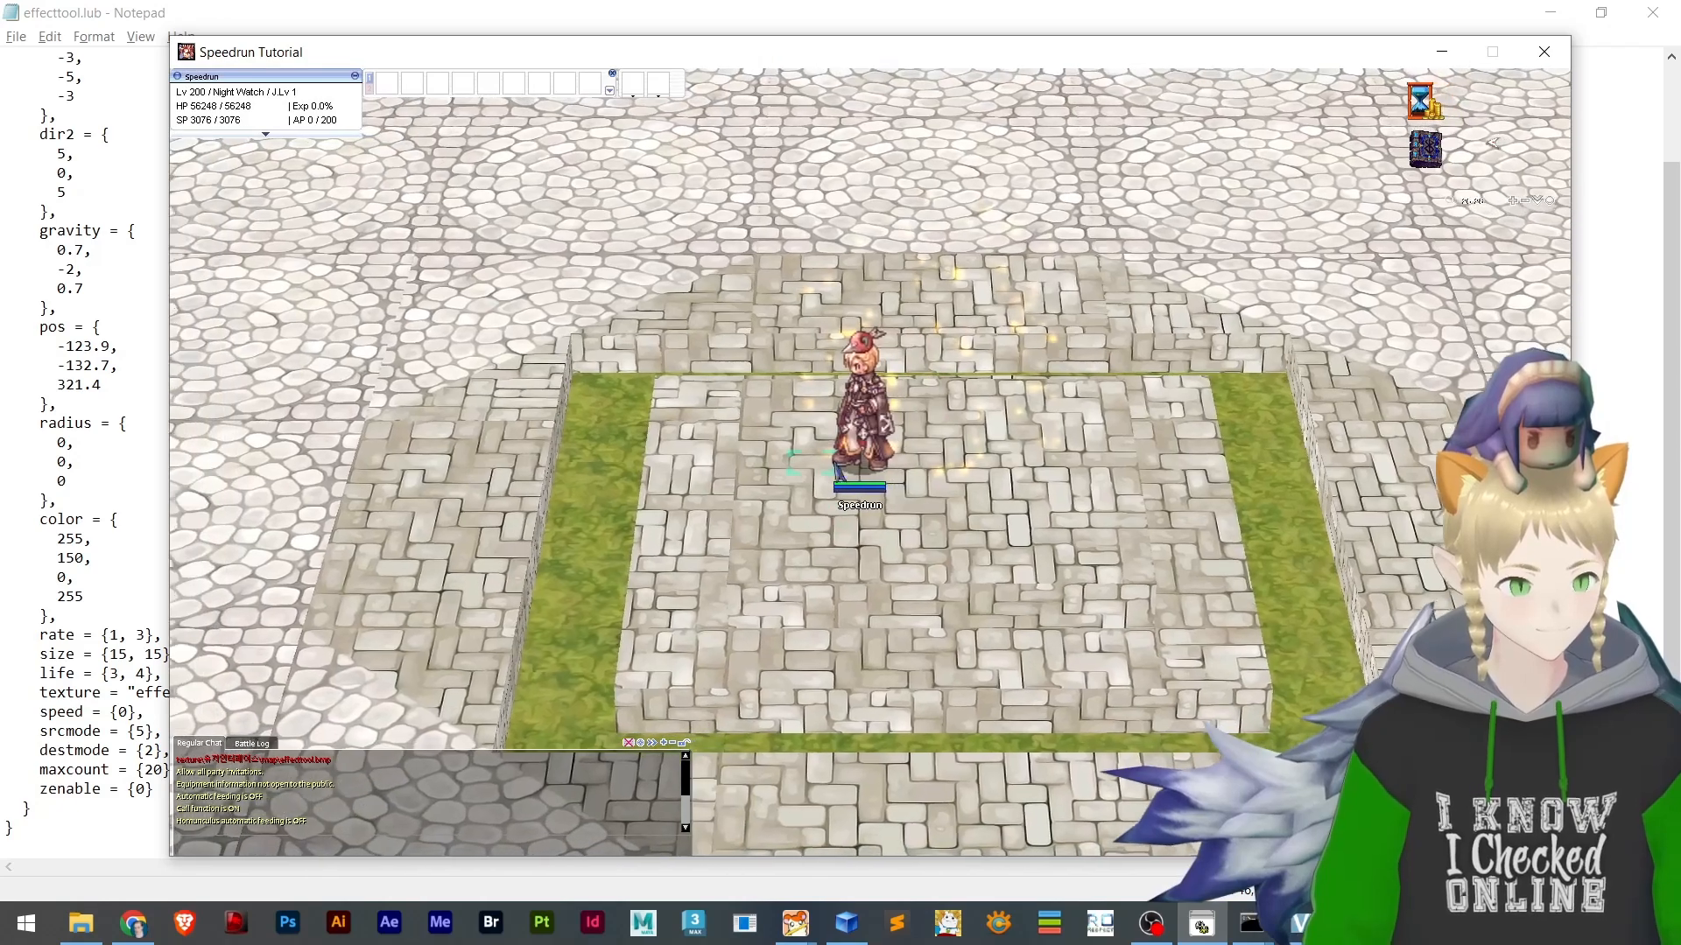
Examine the emitter effect around the character in-game from several camera angles and distances
scroll(836, 466, up, 4)
click(1070, 422)
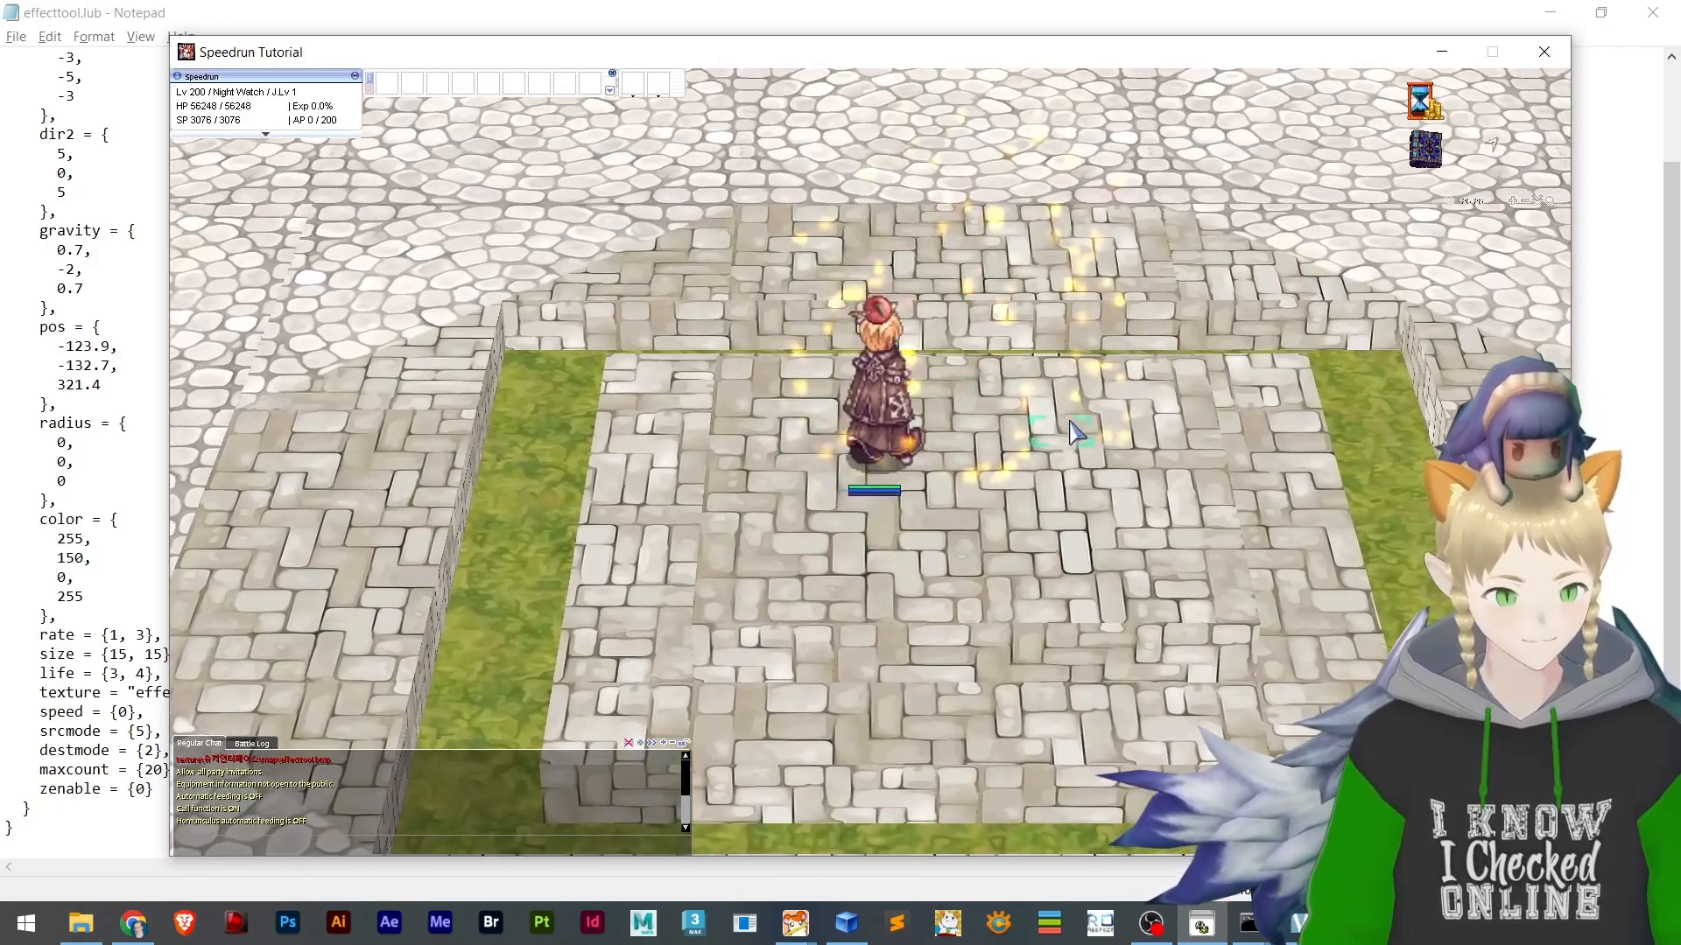
right_drag(1076, 431, 174, 464)
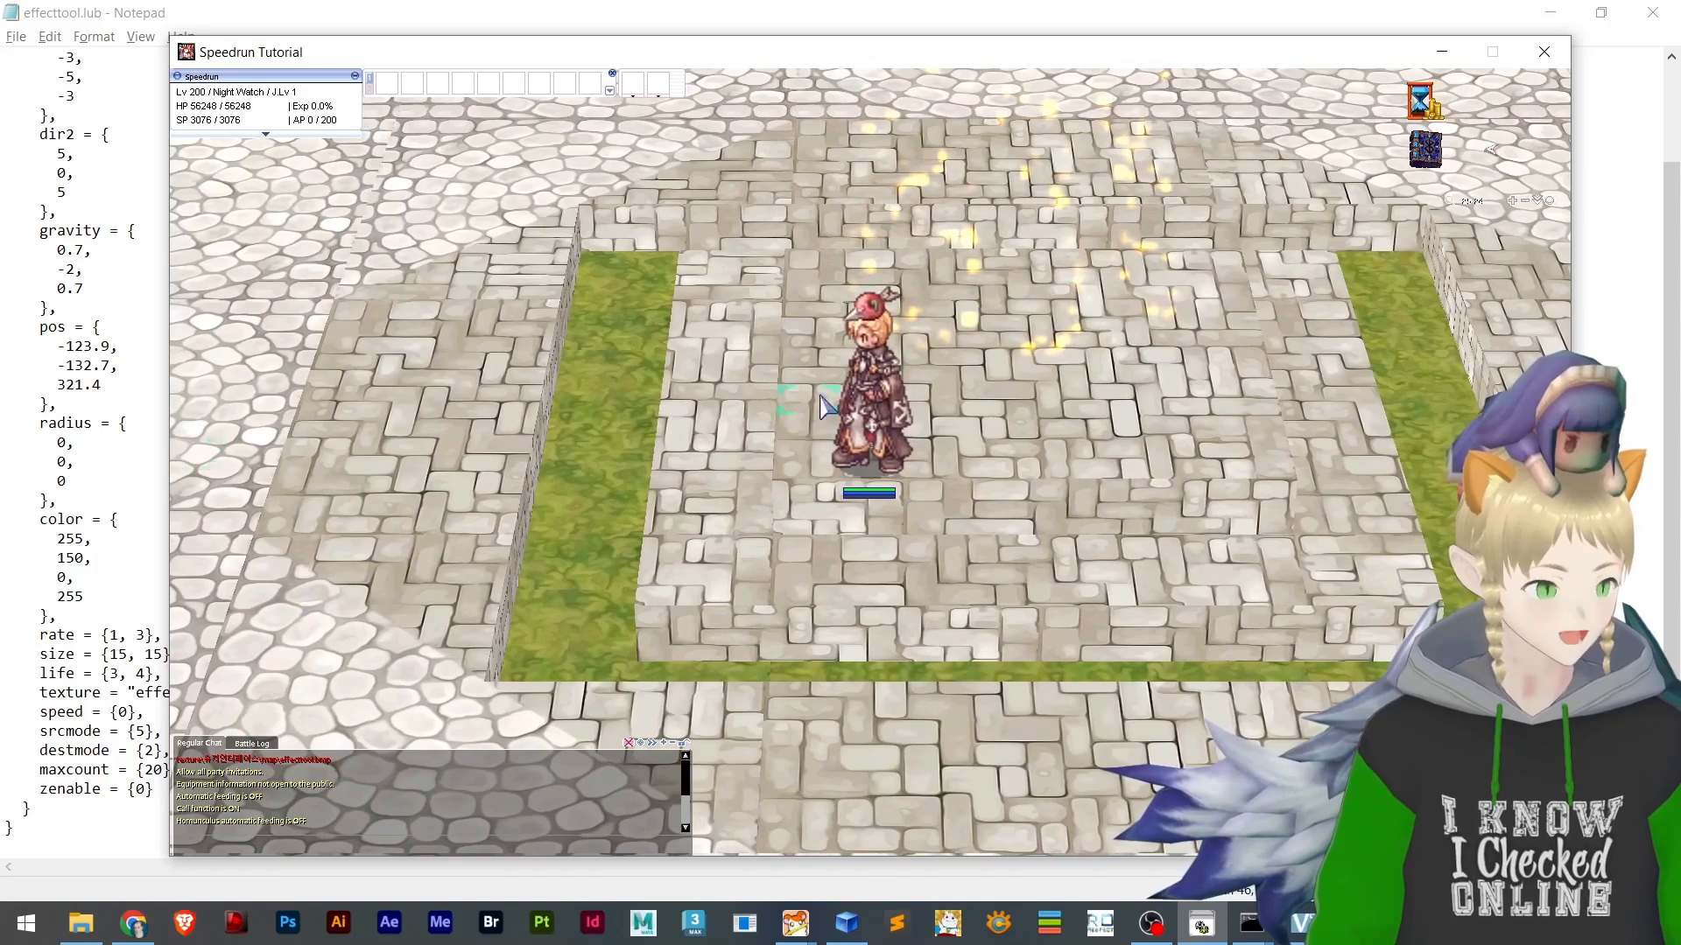
scroll(878, 385, down, 8)
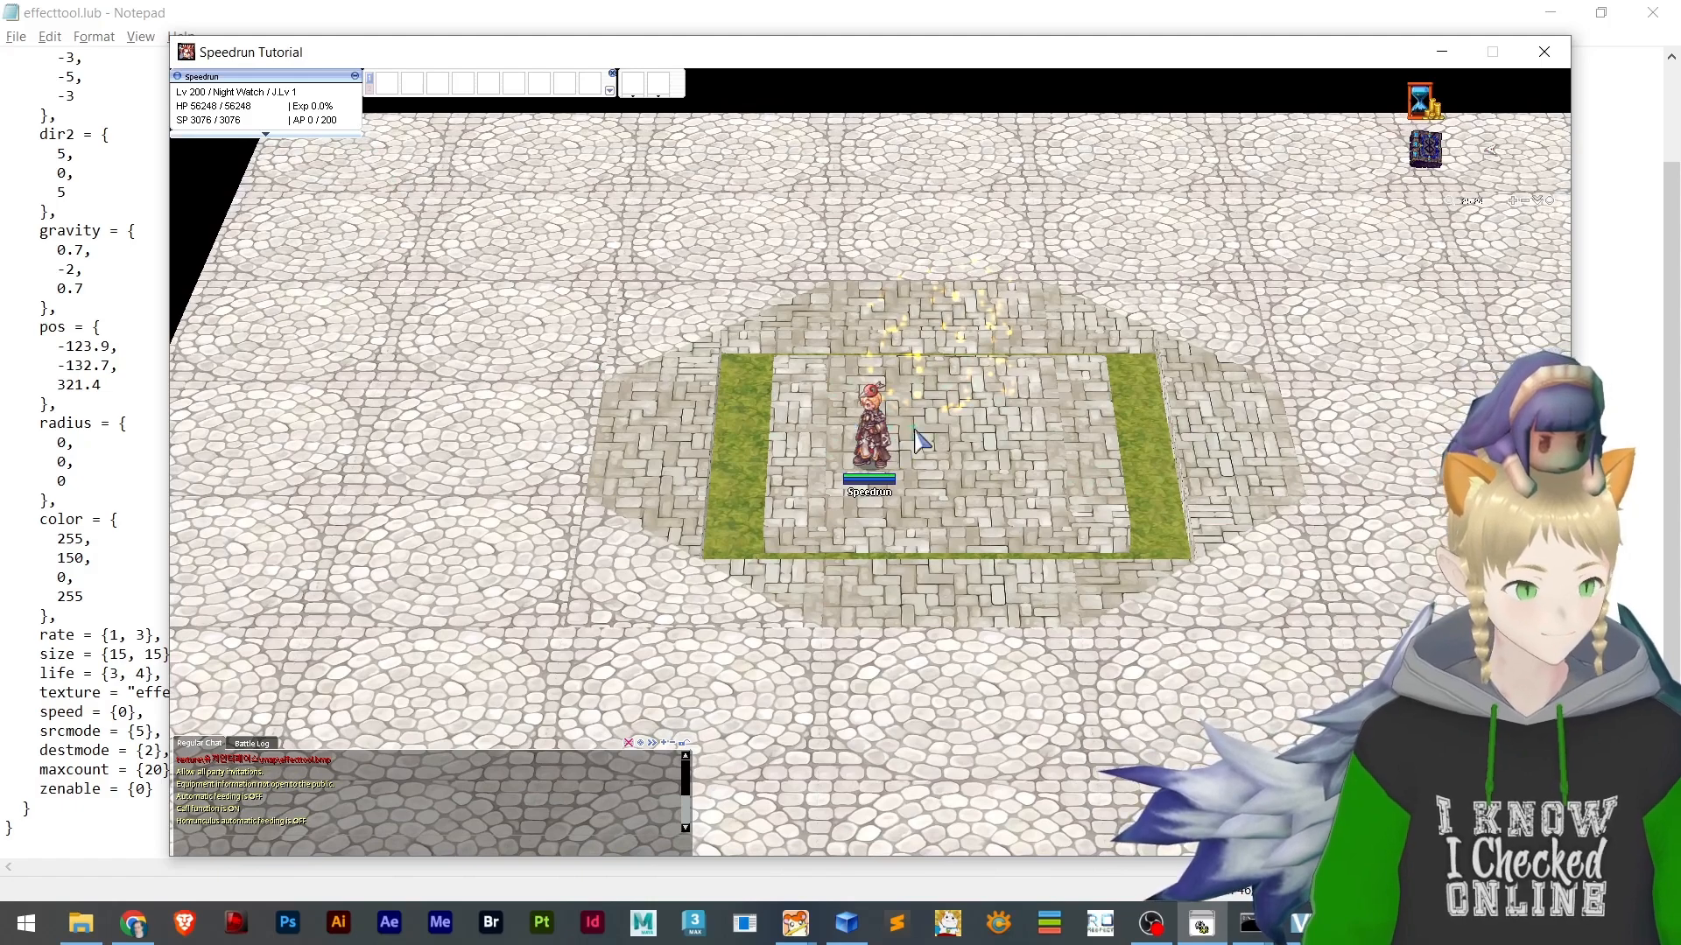
scroll(916, 438, up, 5)
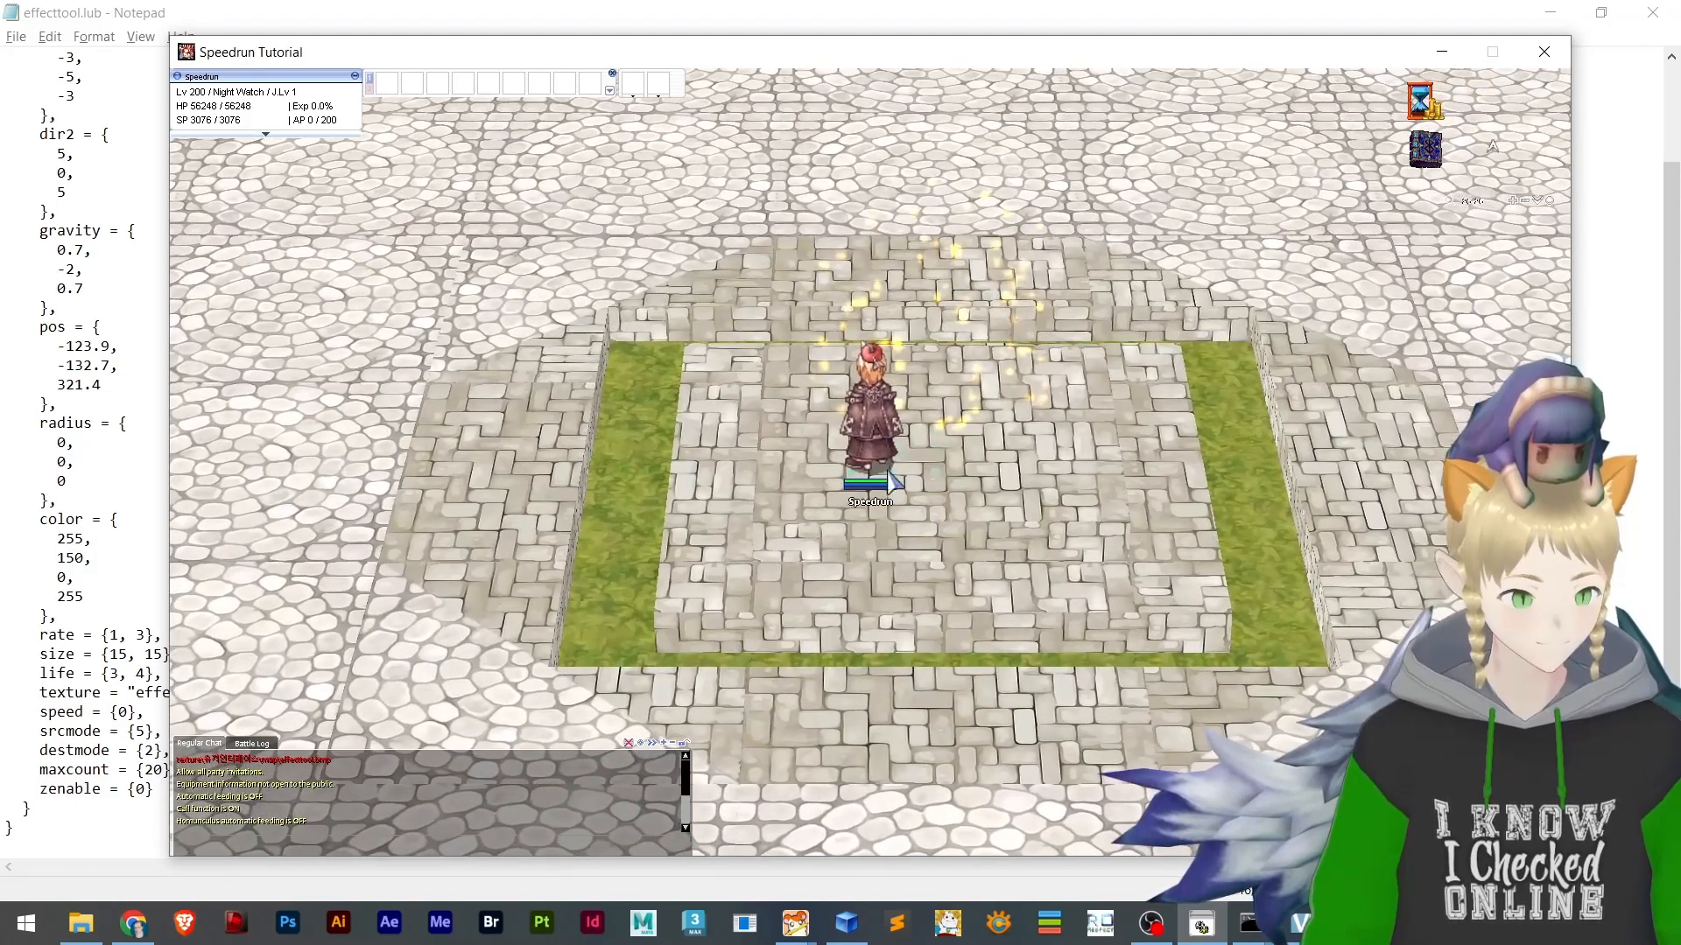
click(861, 507)
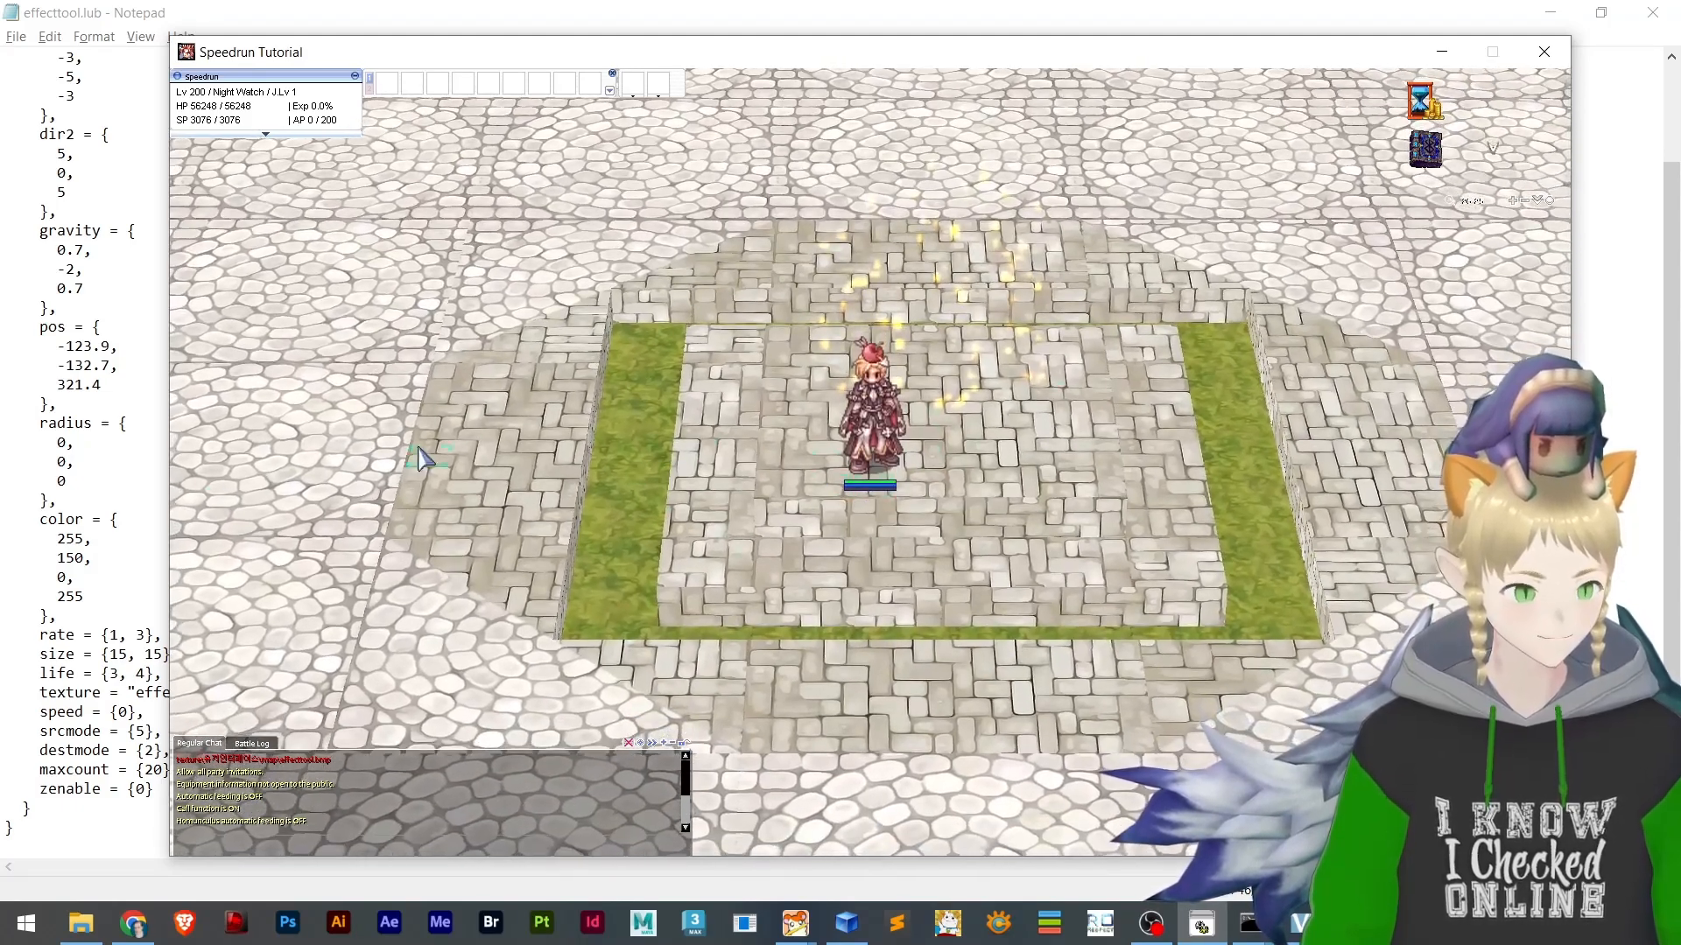
Switch to BrowEdit and view the emitter in the effecttool.rsw map for comparison with the game
click(1552, 14)
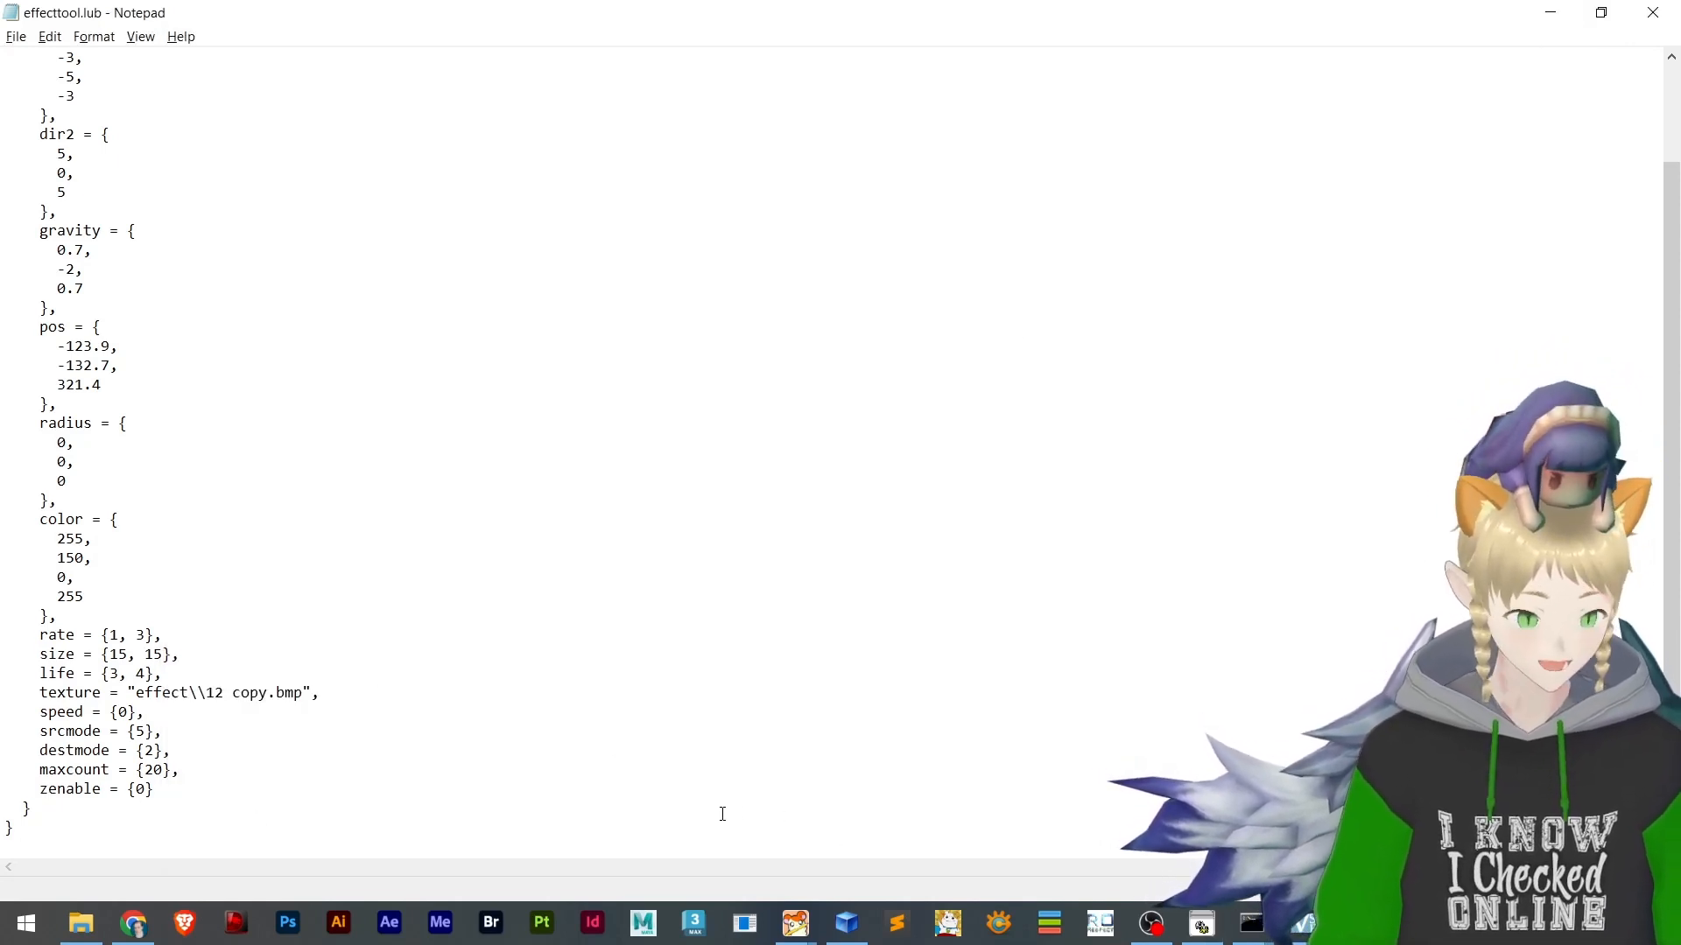
mouse_move(795, 923)
click(889, 856)
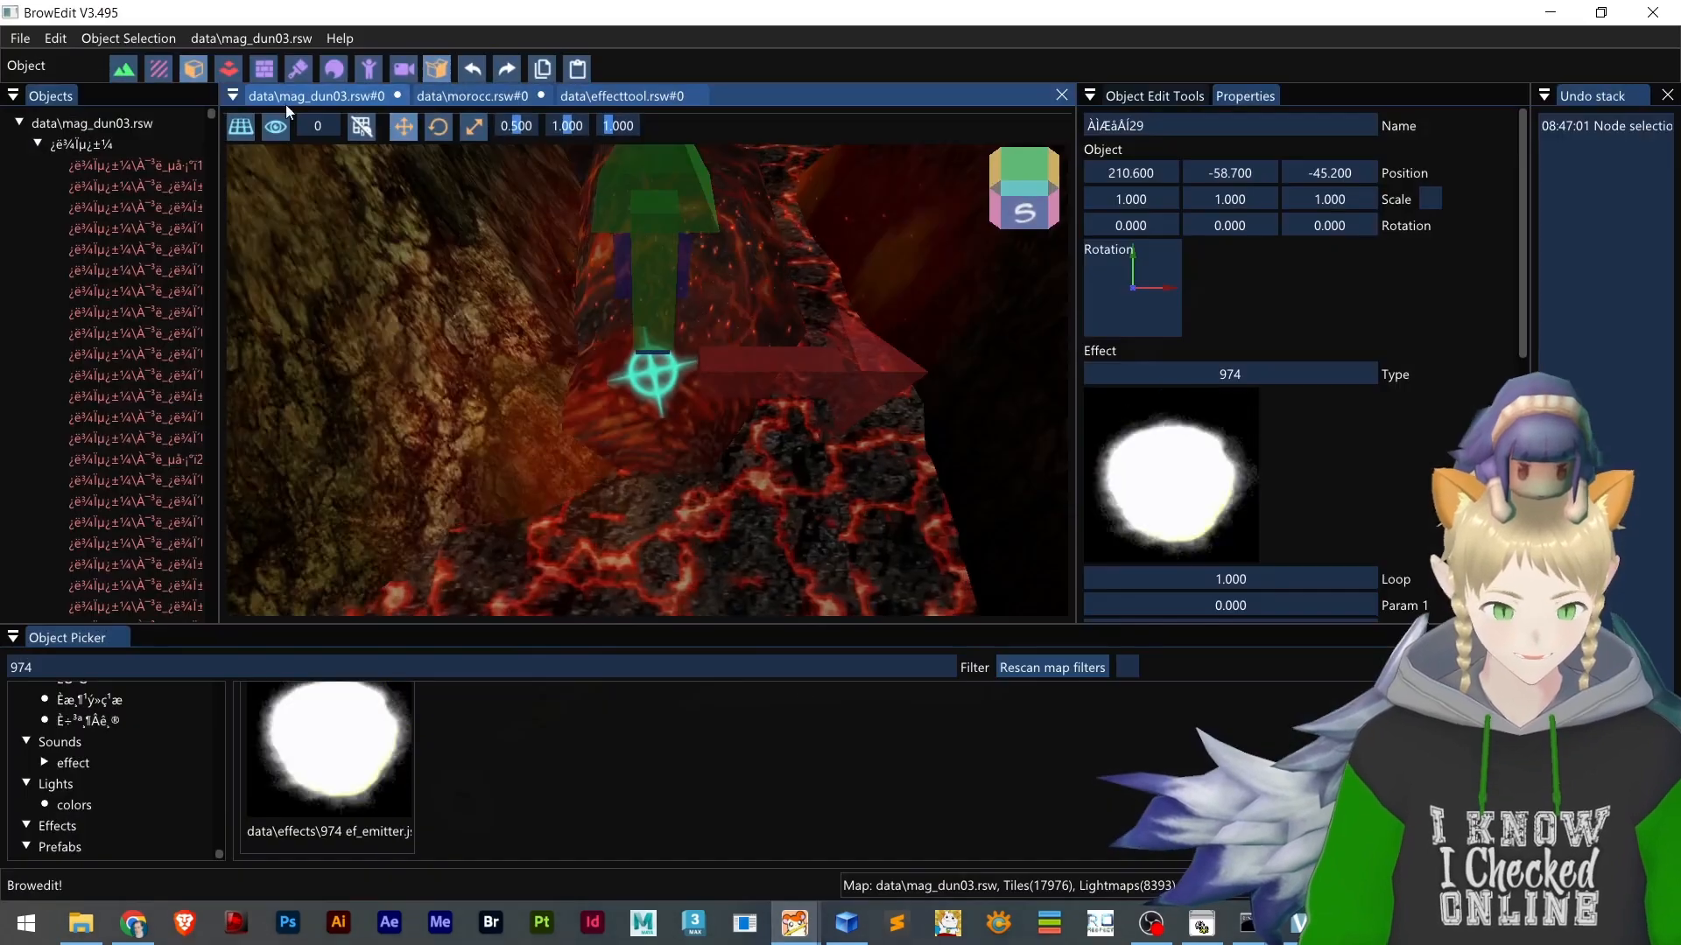
click(622, 96)
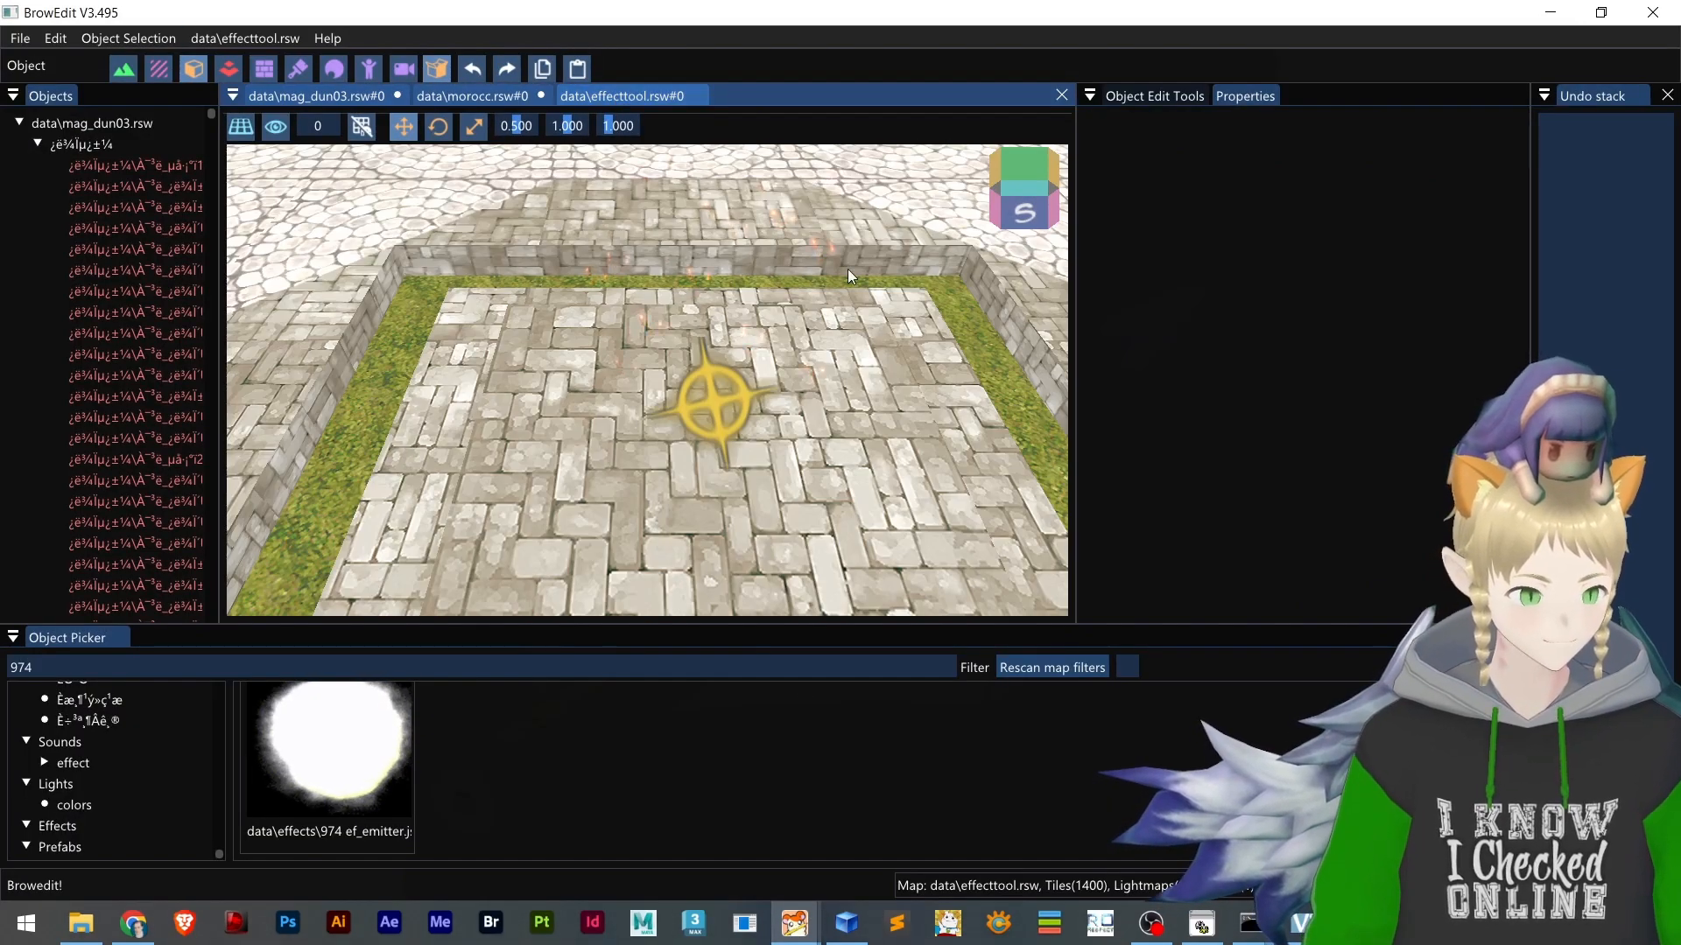
Close effecttool.lub in Notepad and open it from the client's effecttool folder in Sublime Text
click(1550, 12)
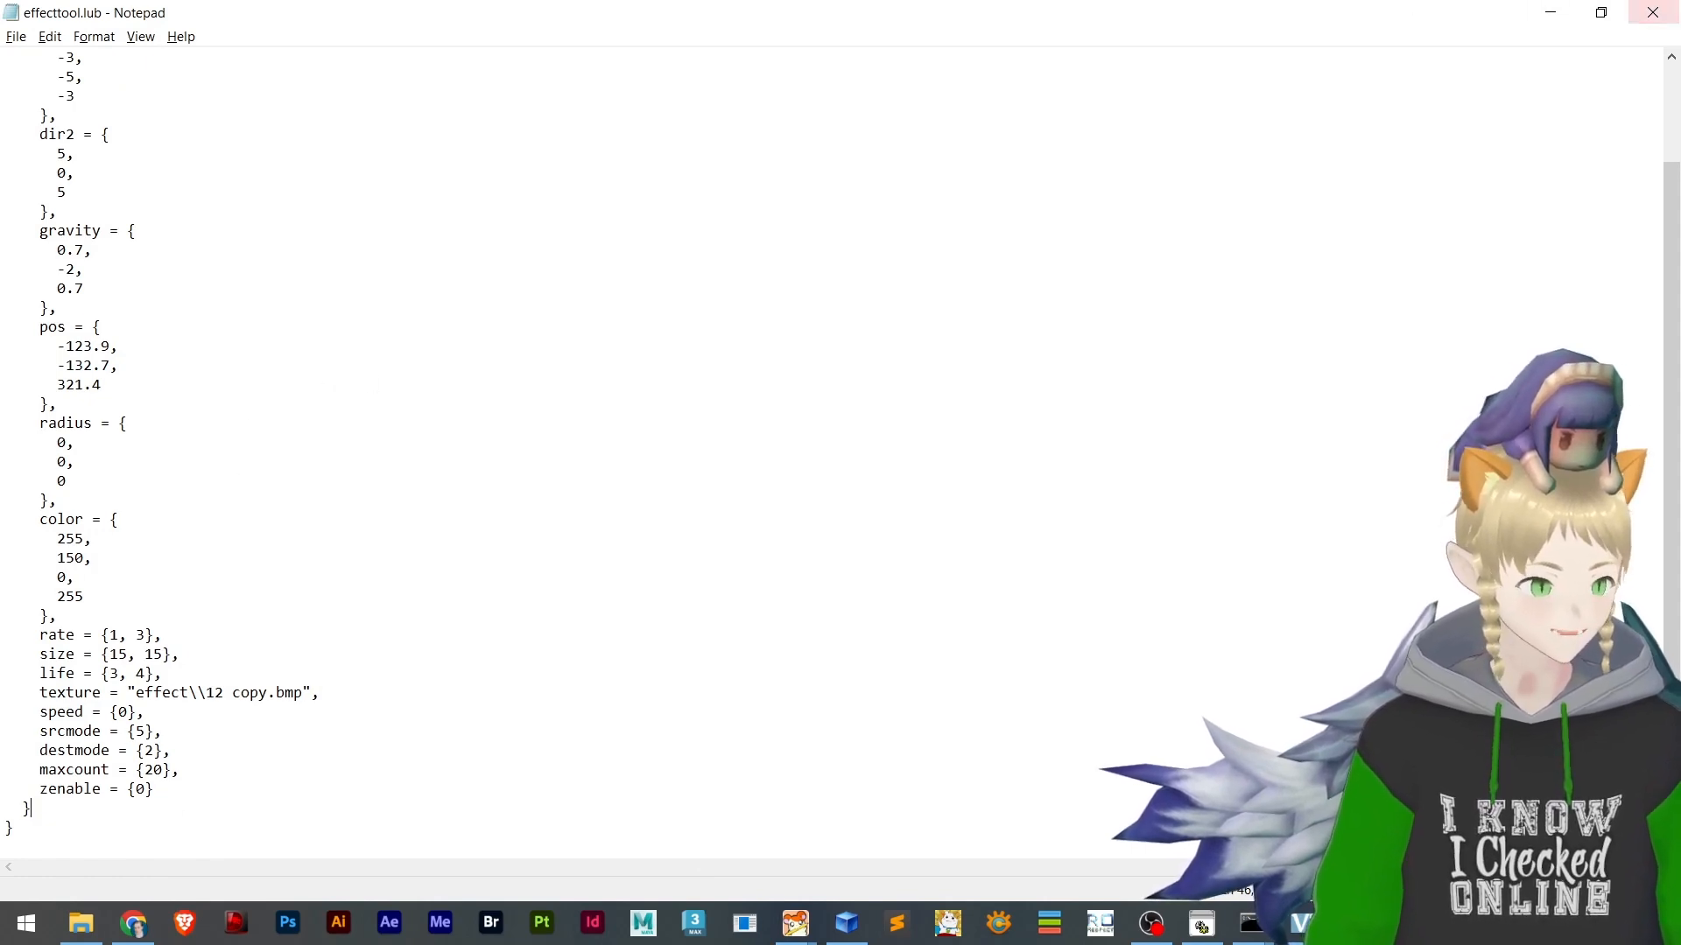
click(1653, 12)
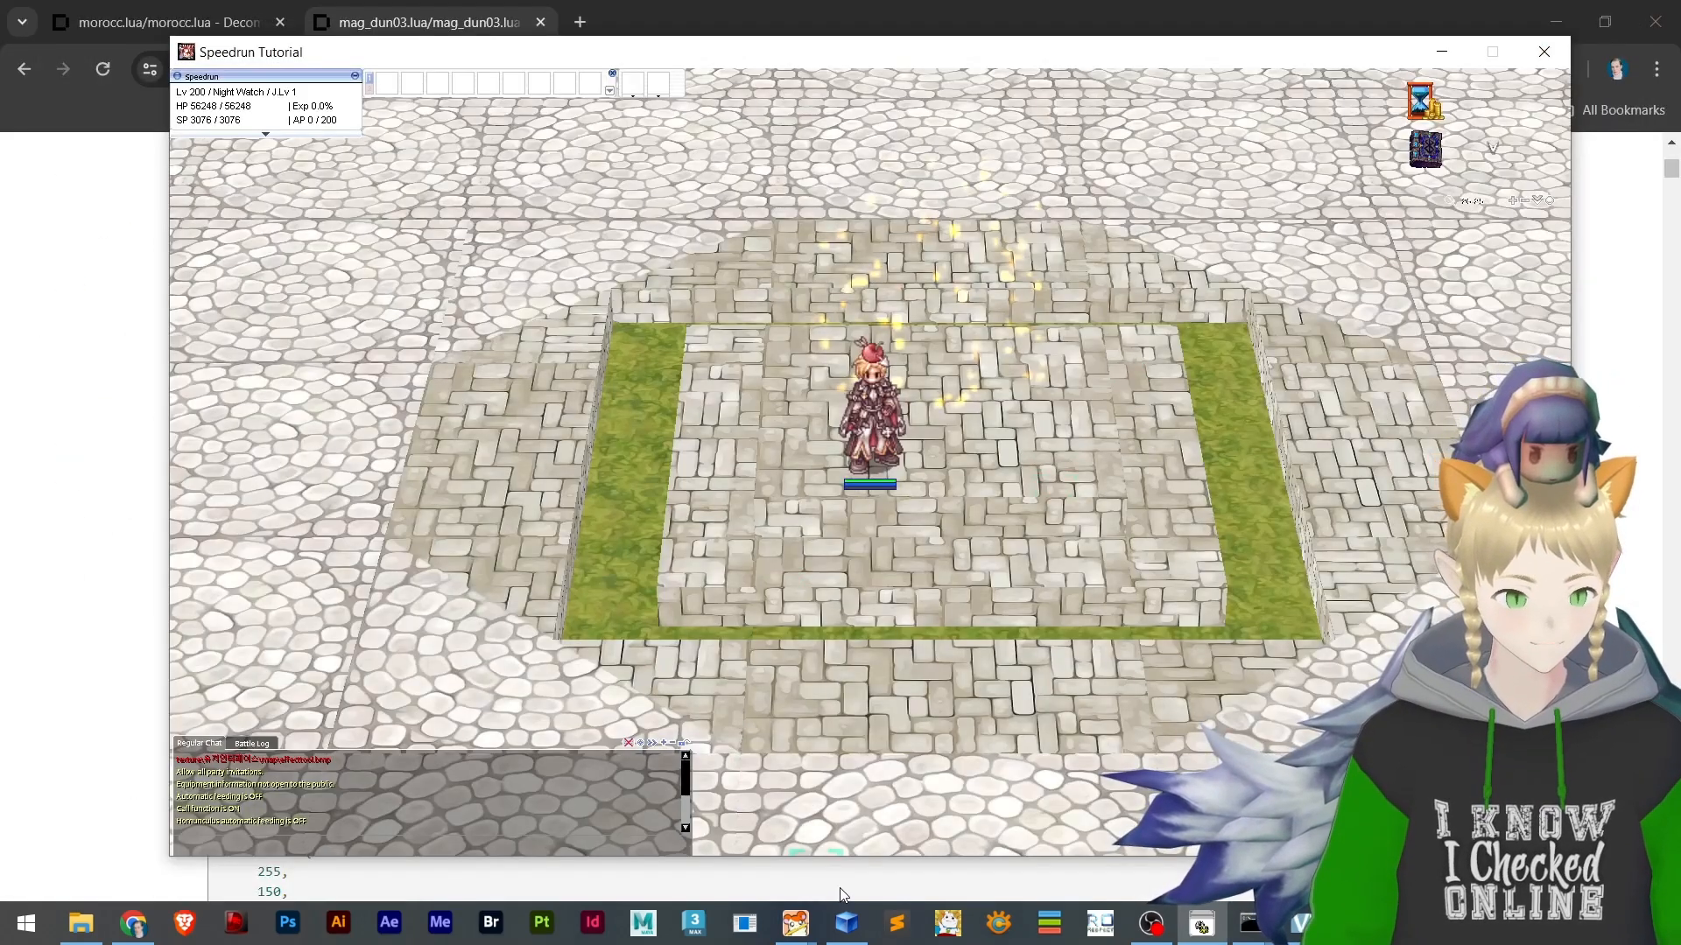
click(898, 923)
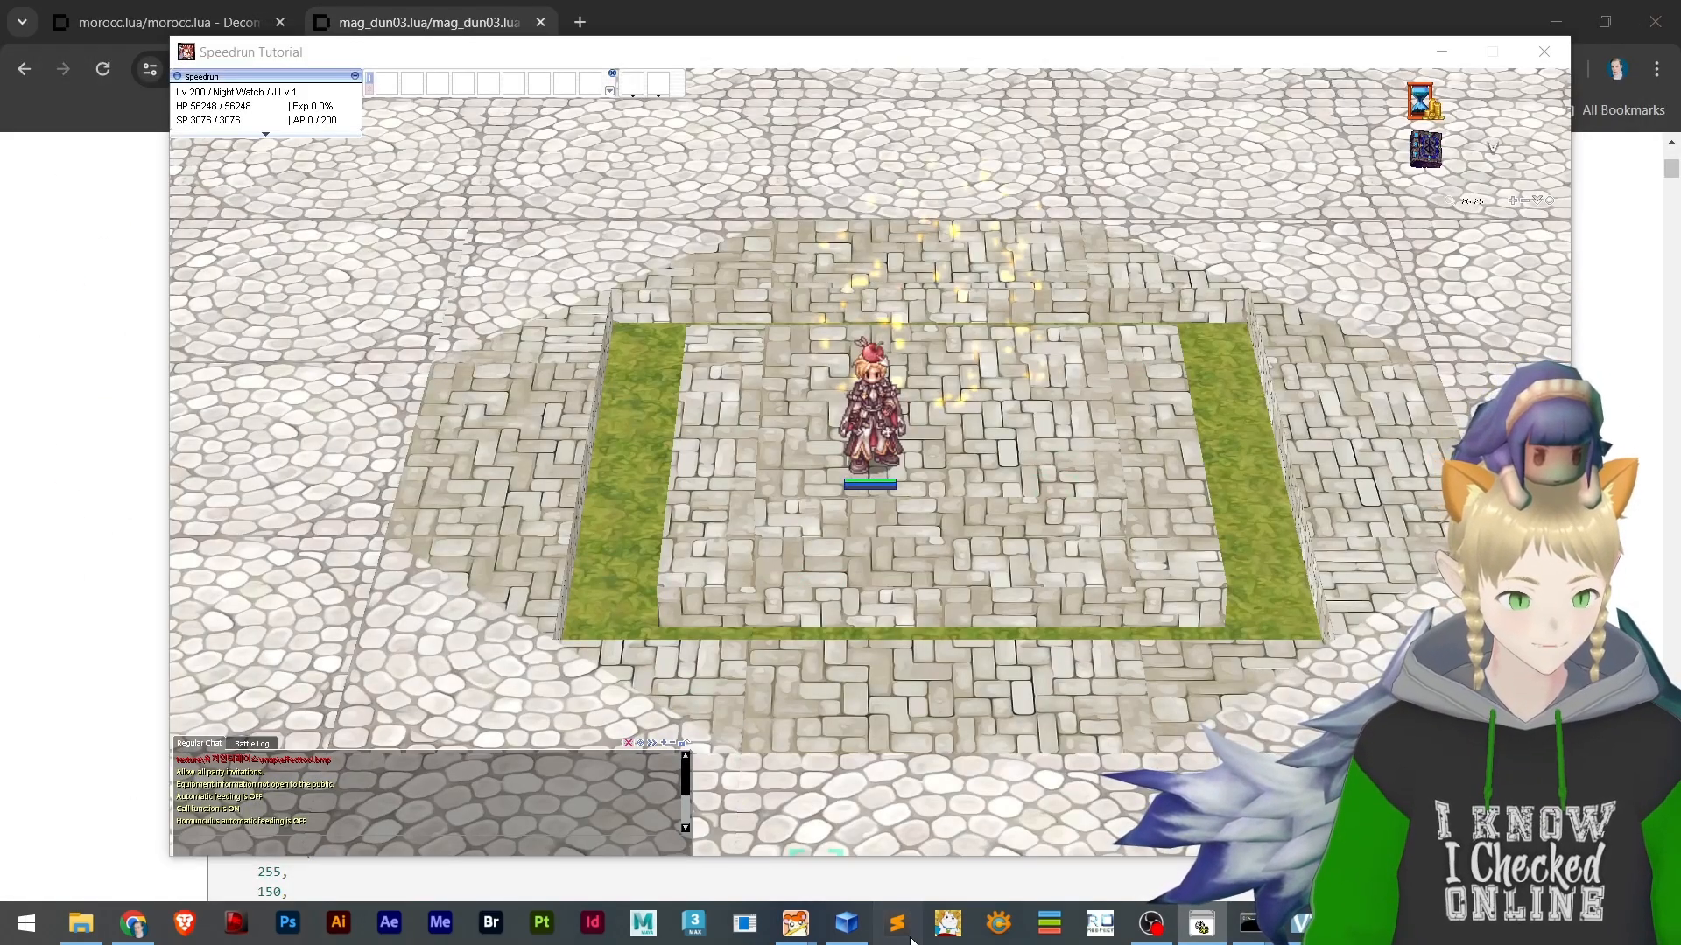
click(83, 921)
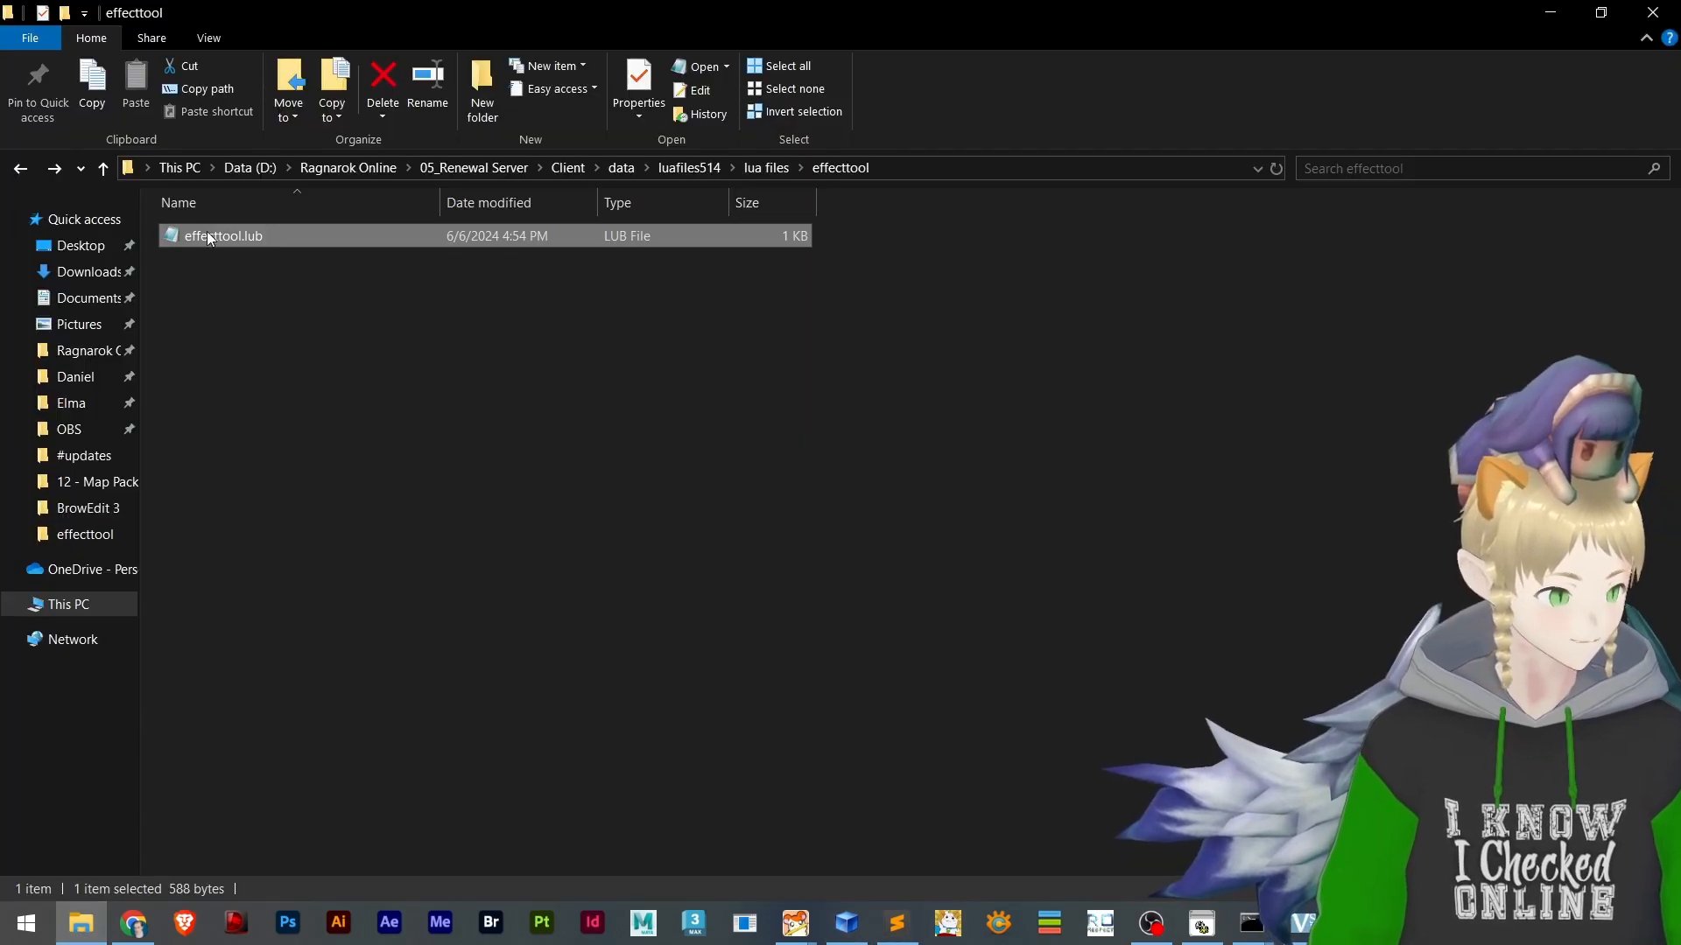
drag(207, 232, 1680, 490)
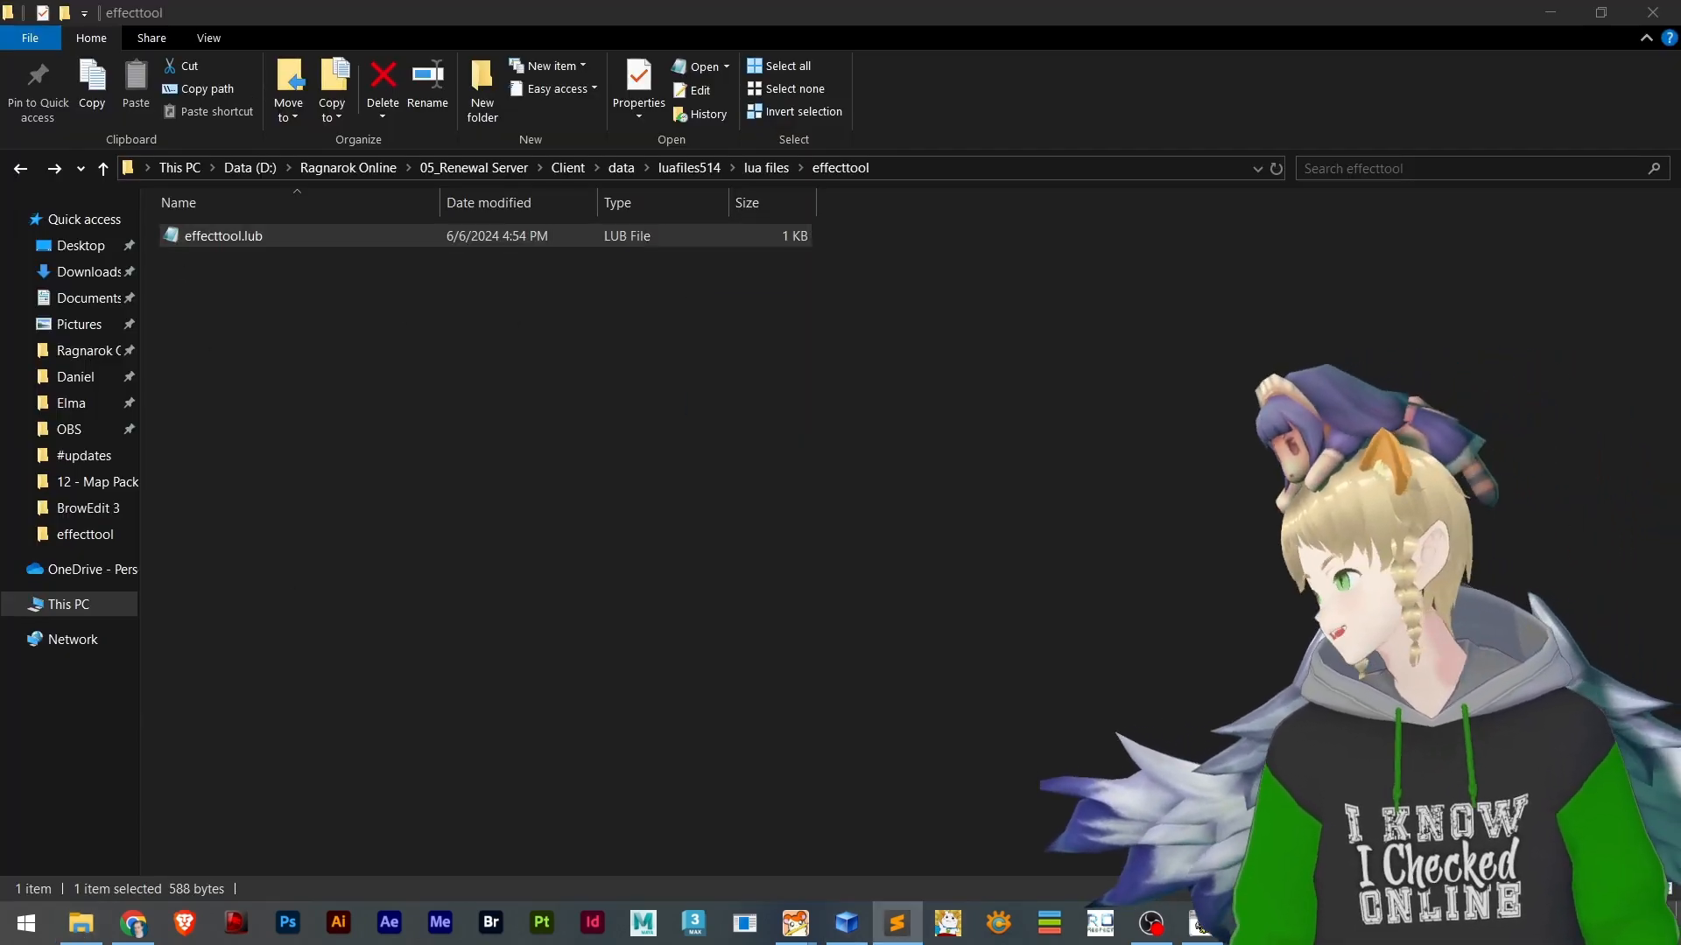
drag(1680, 263, 536, 7)
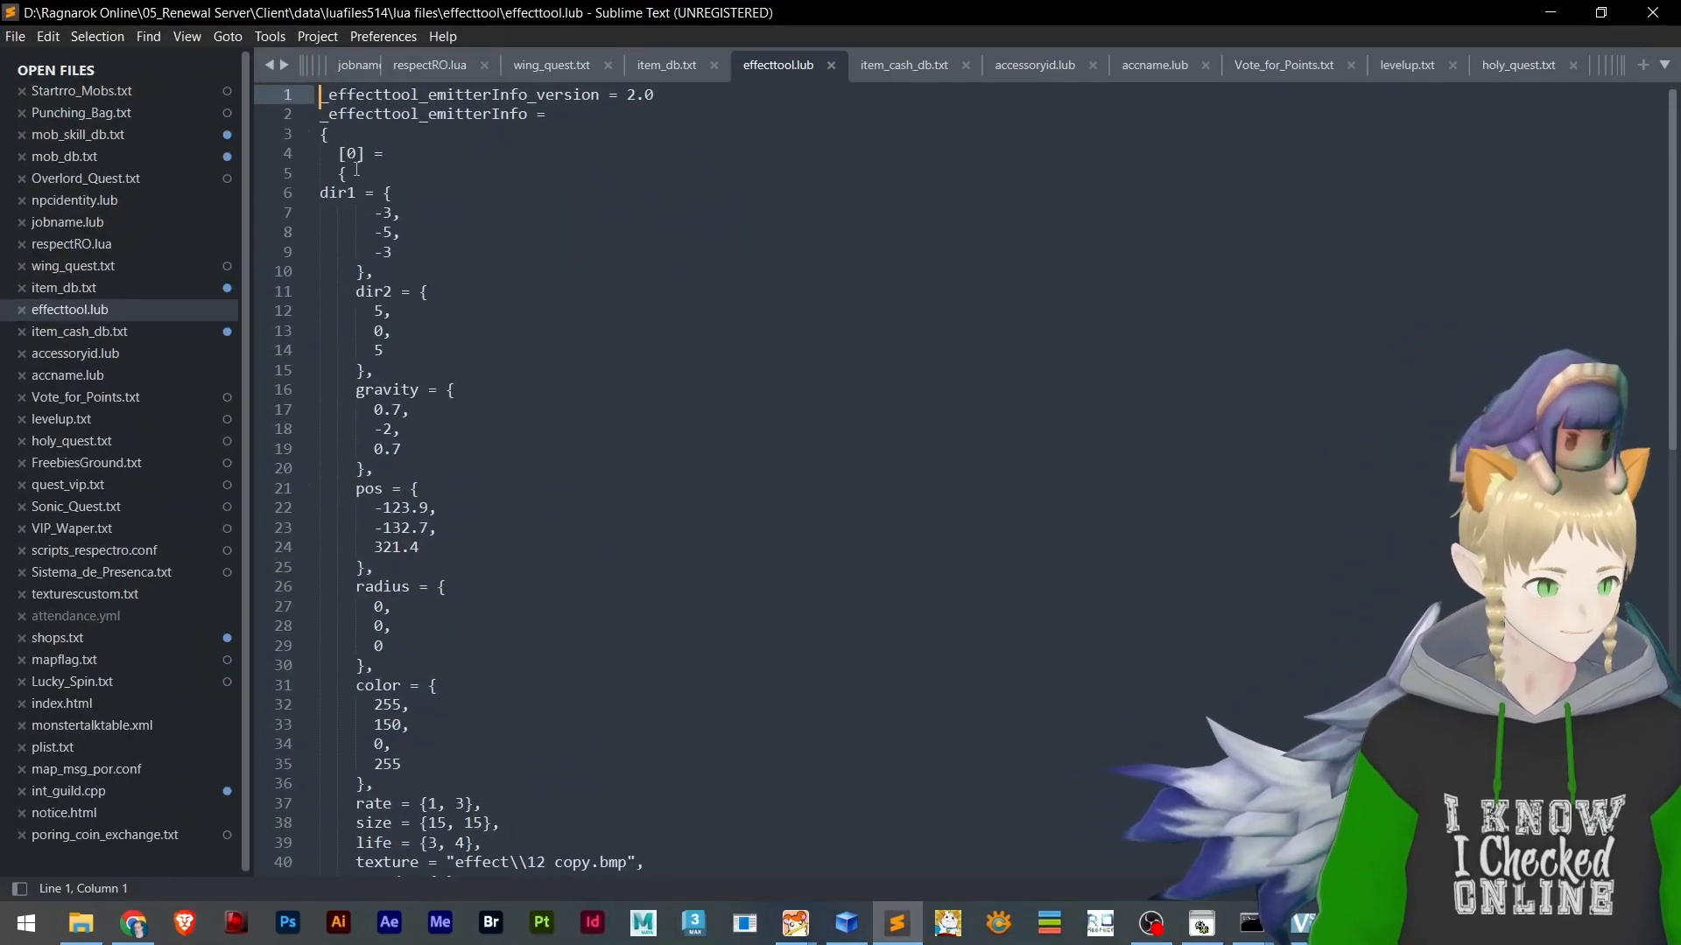
drag(356, 169, 684, 595)
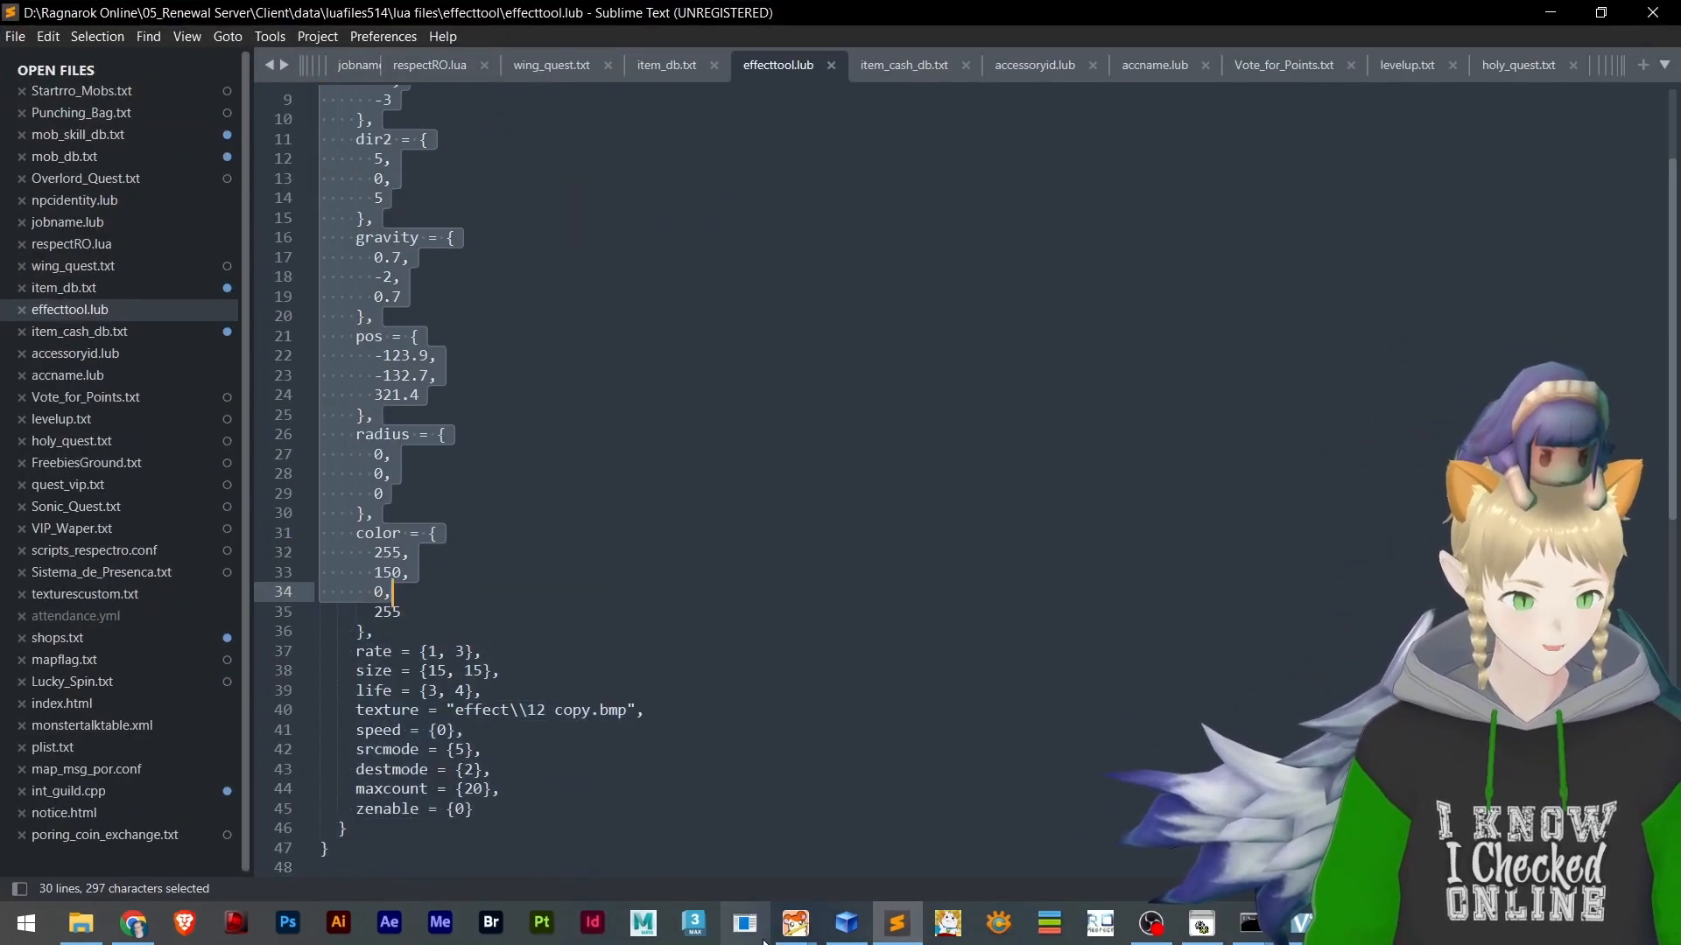
Select the effect emitter on the effecttool.rsw map in BrowEdit and save the map
mouse_move(795, 923)
click(952, 841)
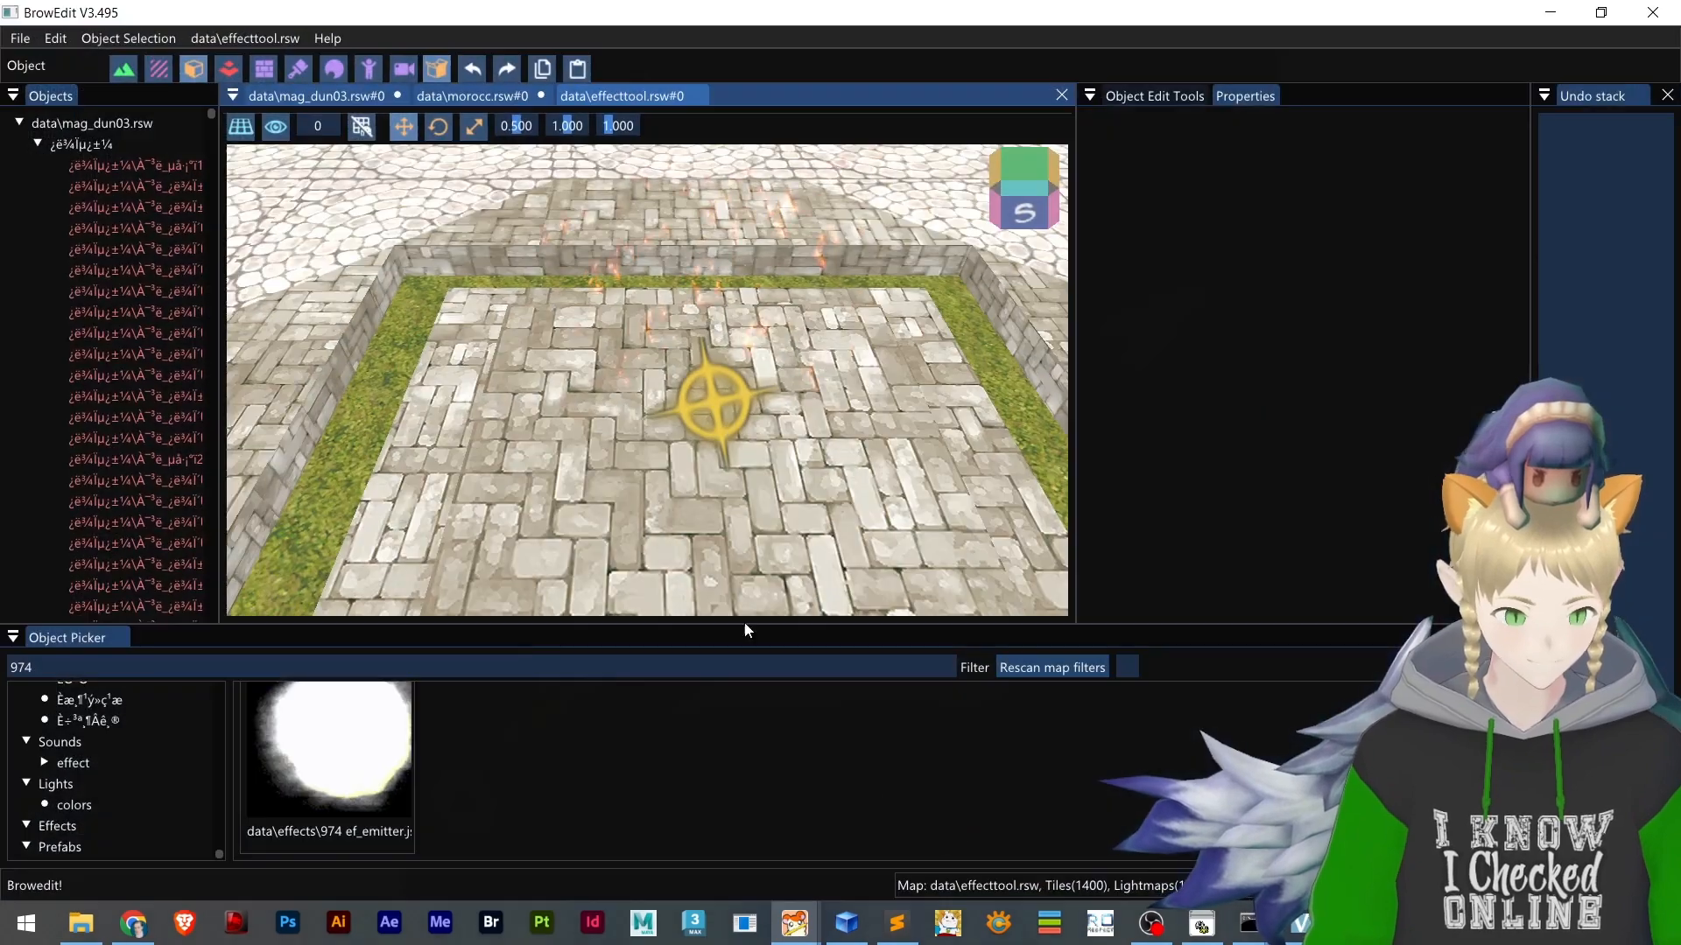
scroll(633, 379, up, 3)
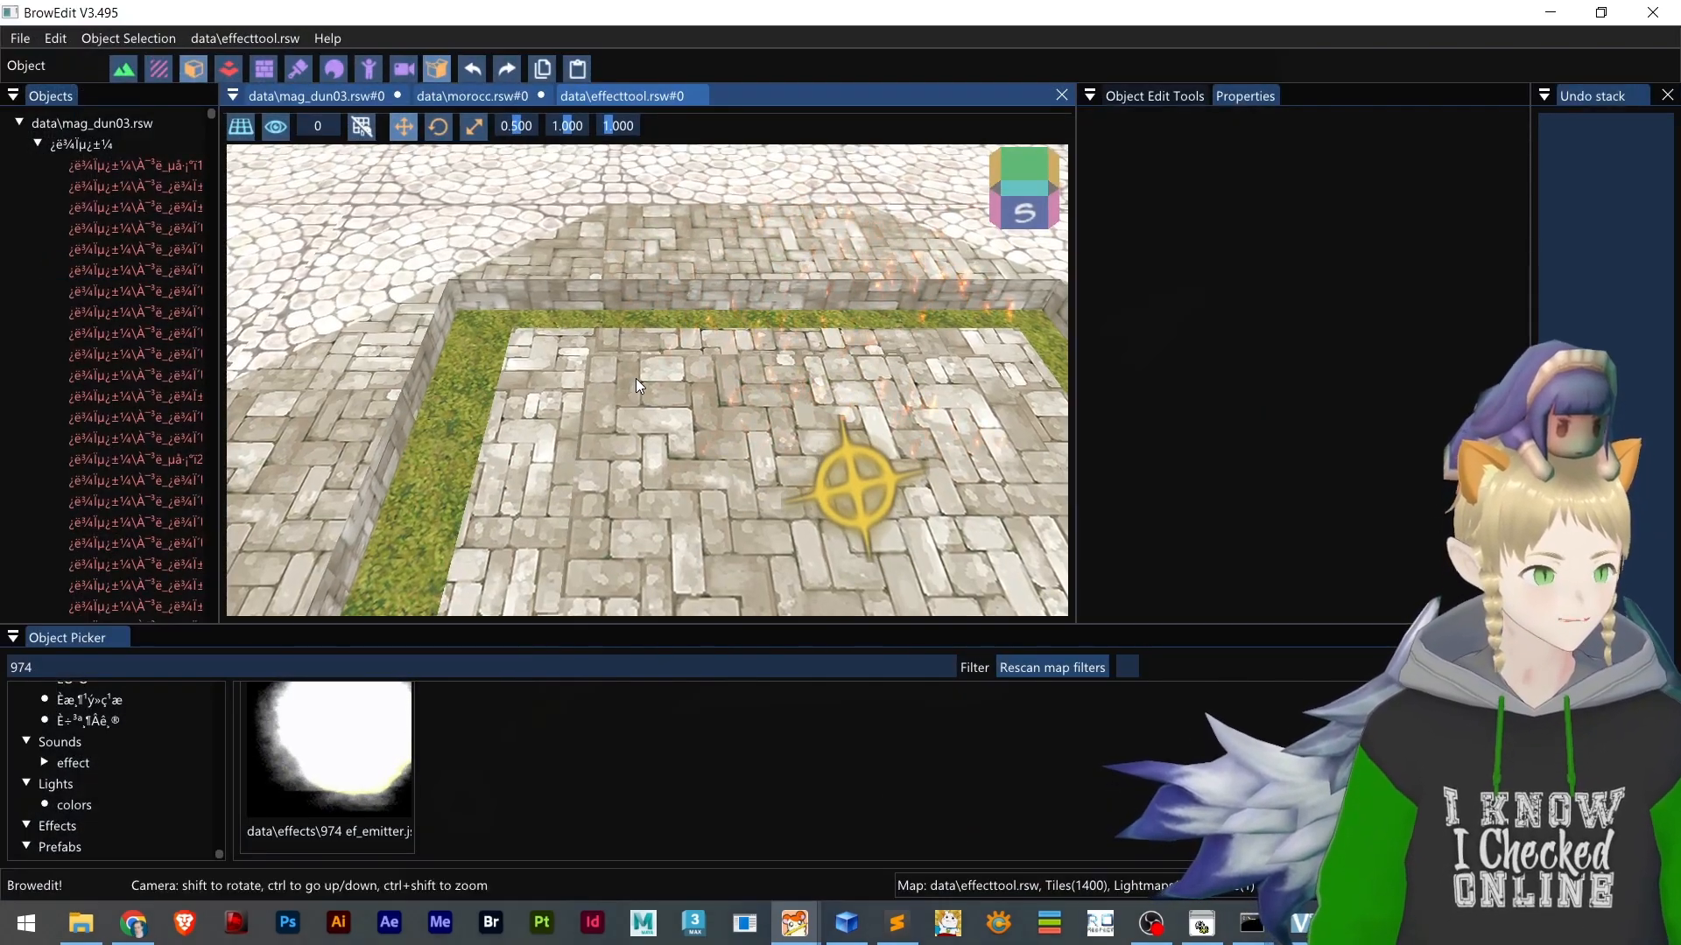
scroll(635, 378, down, 2)
click(196, 75)
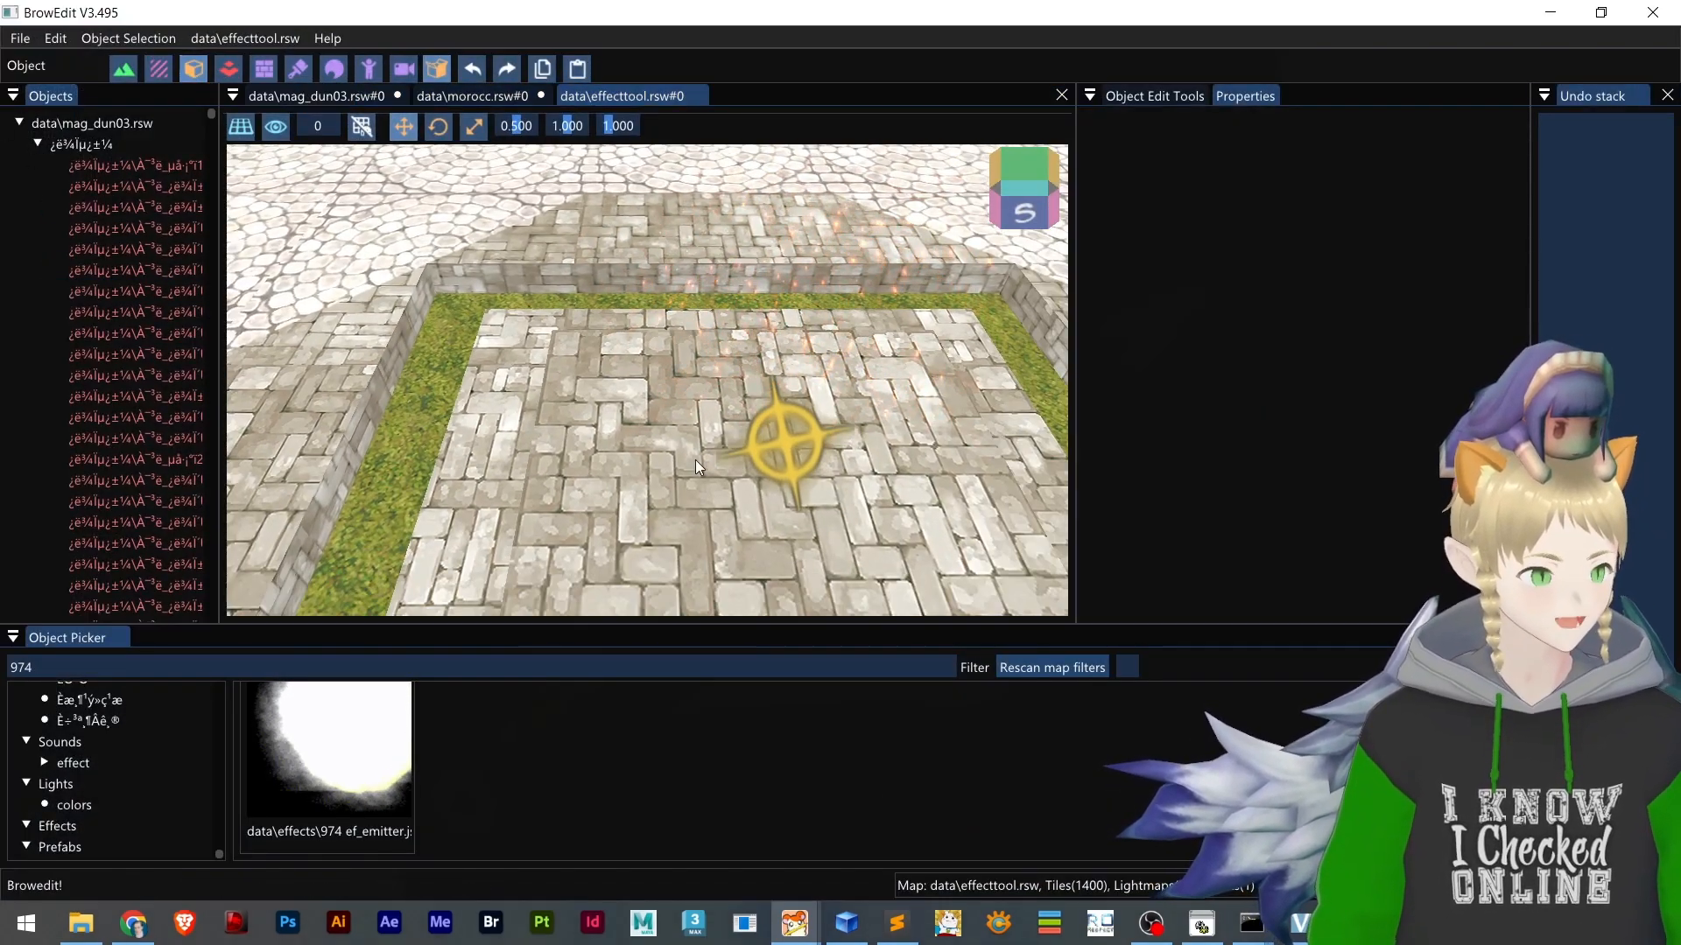
click(785, 446)
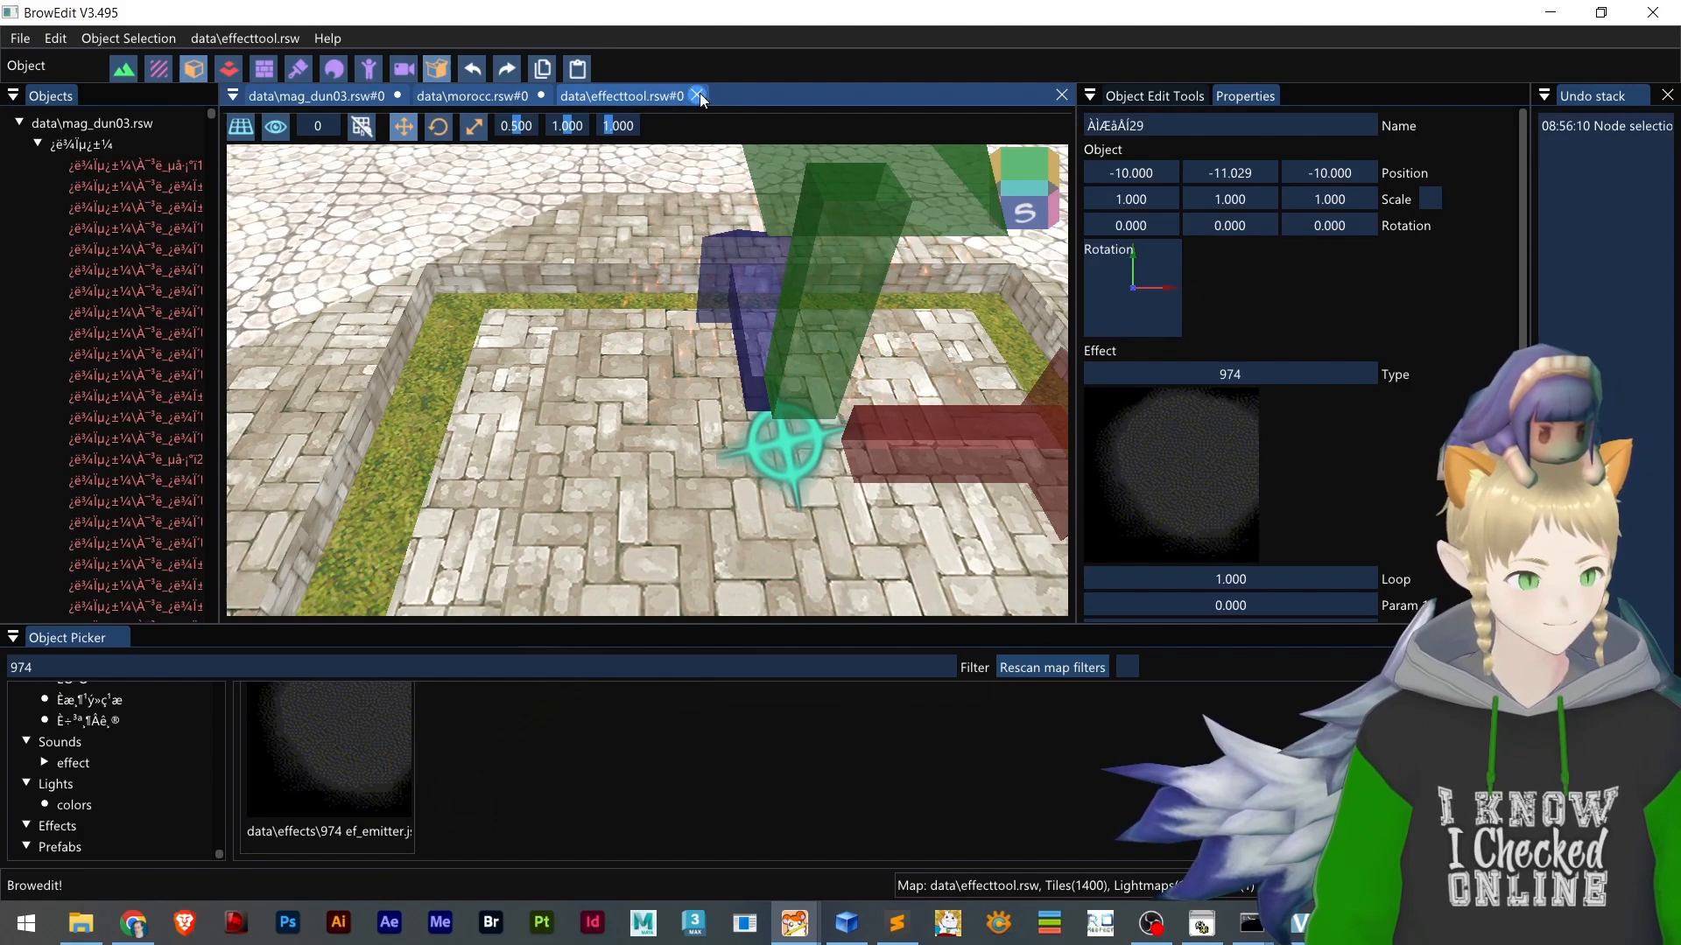
key(ctrl+s)
Return to effecttool.lub in Sublime Text, undo the file reload to bring back the decompiled mag_dun03 entry, and save
key(alt+Tab)
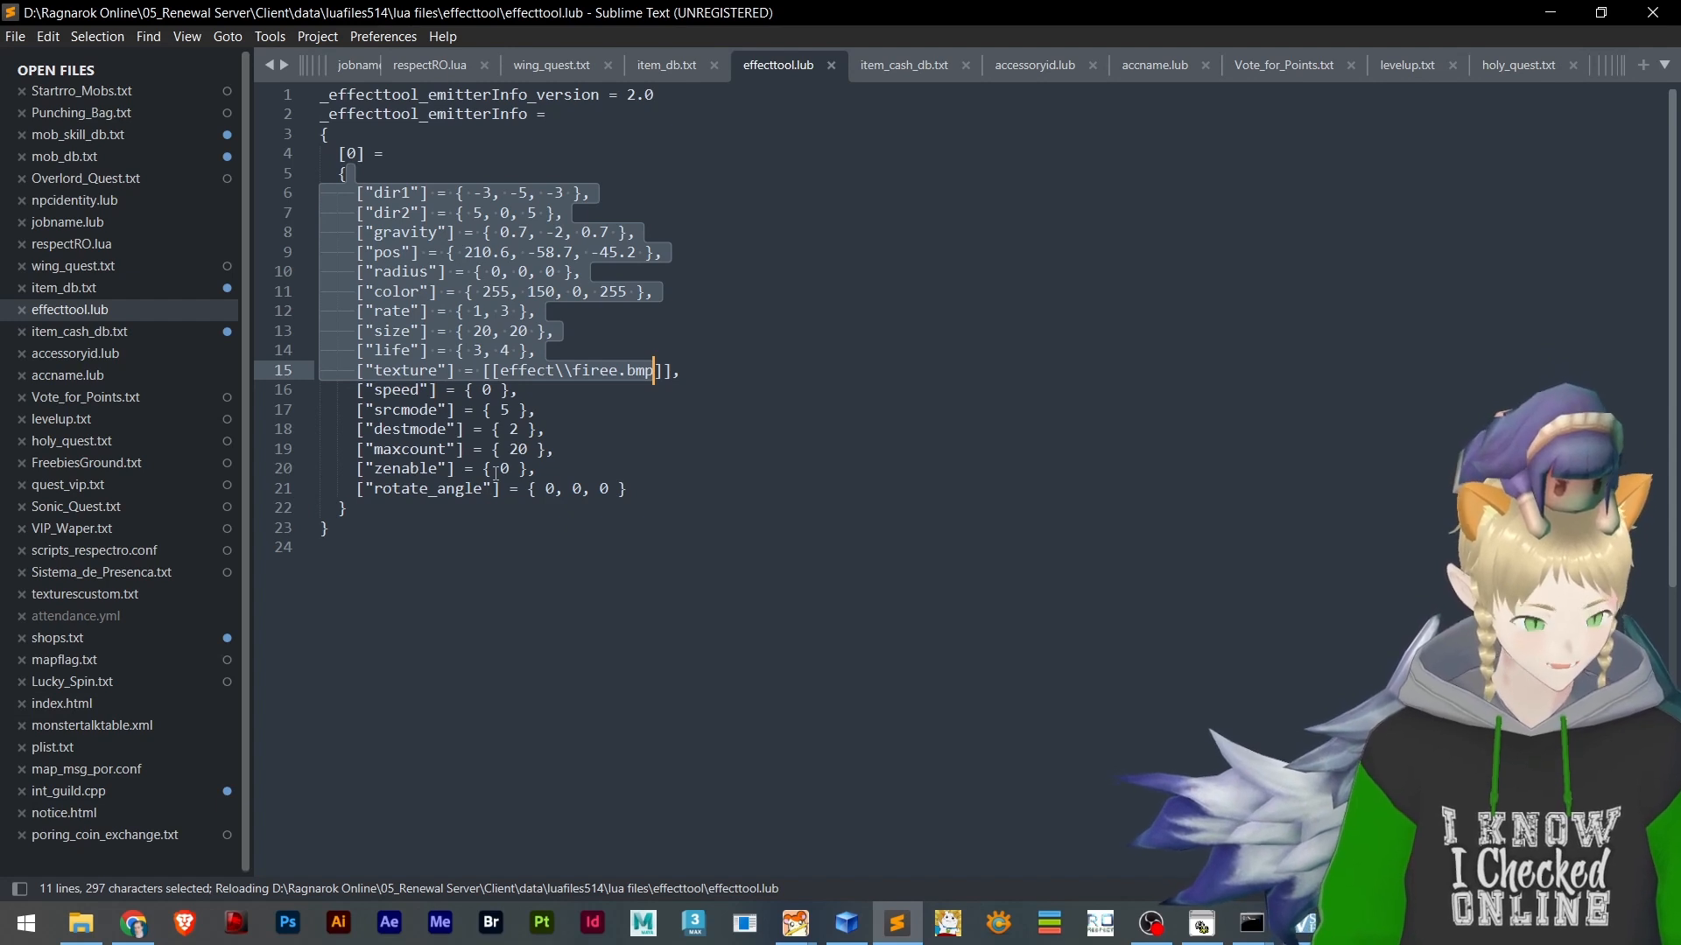
key(ctrl+z)
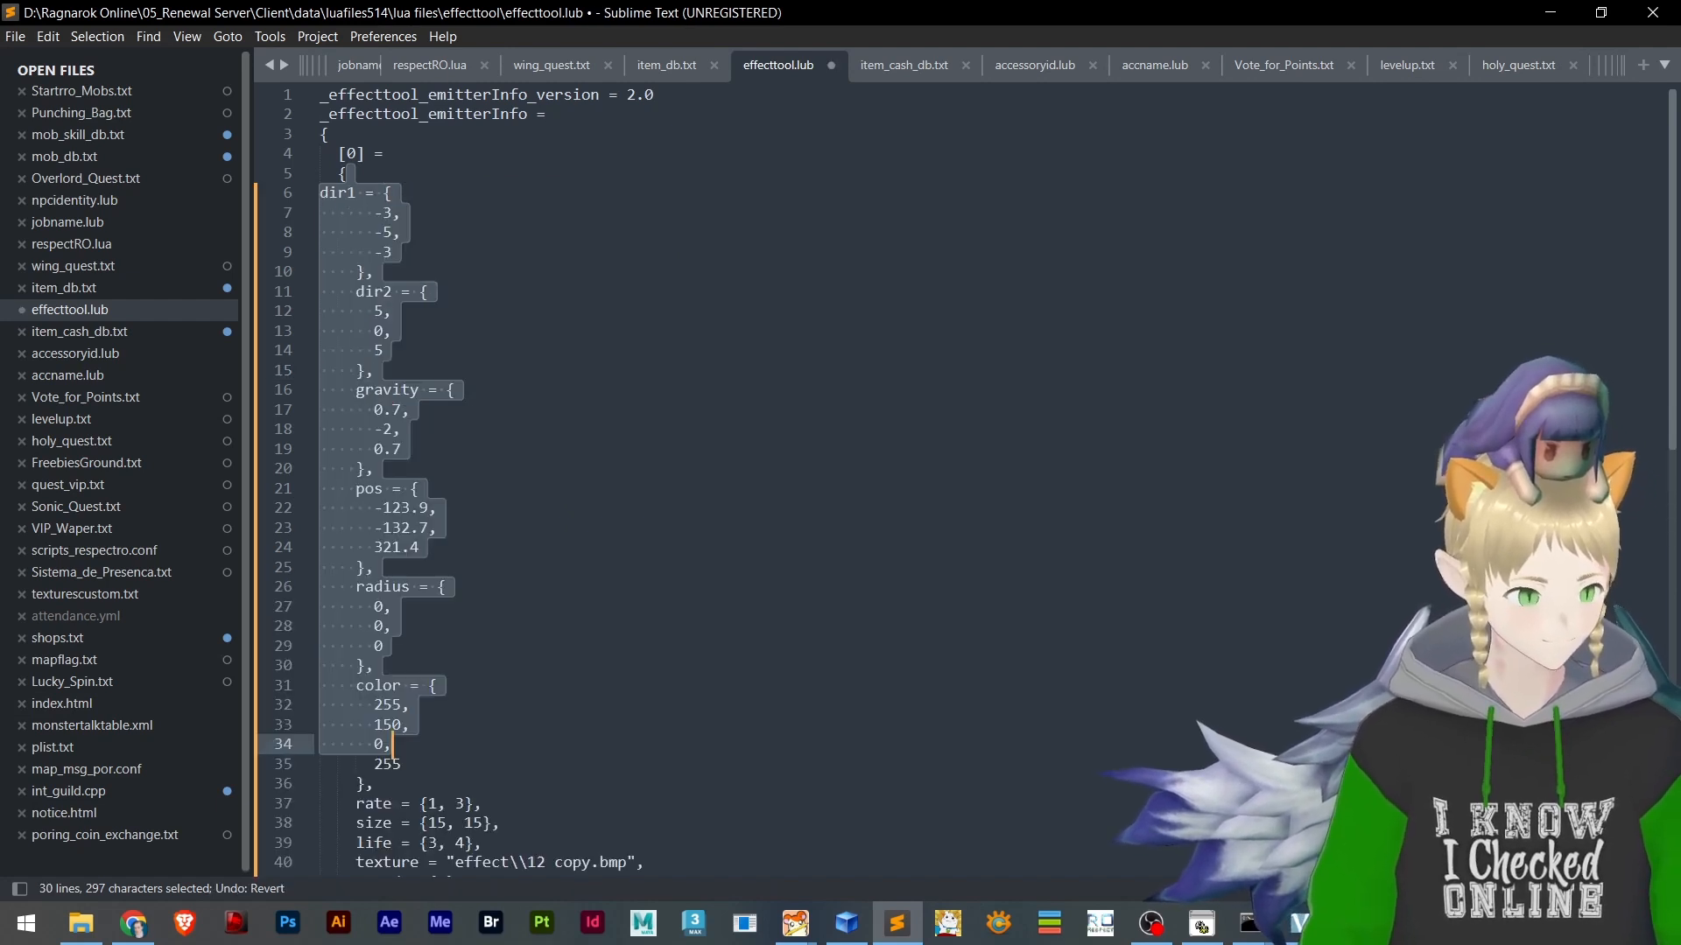
scroll(471, 495, down, 5)
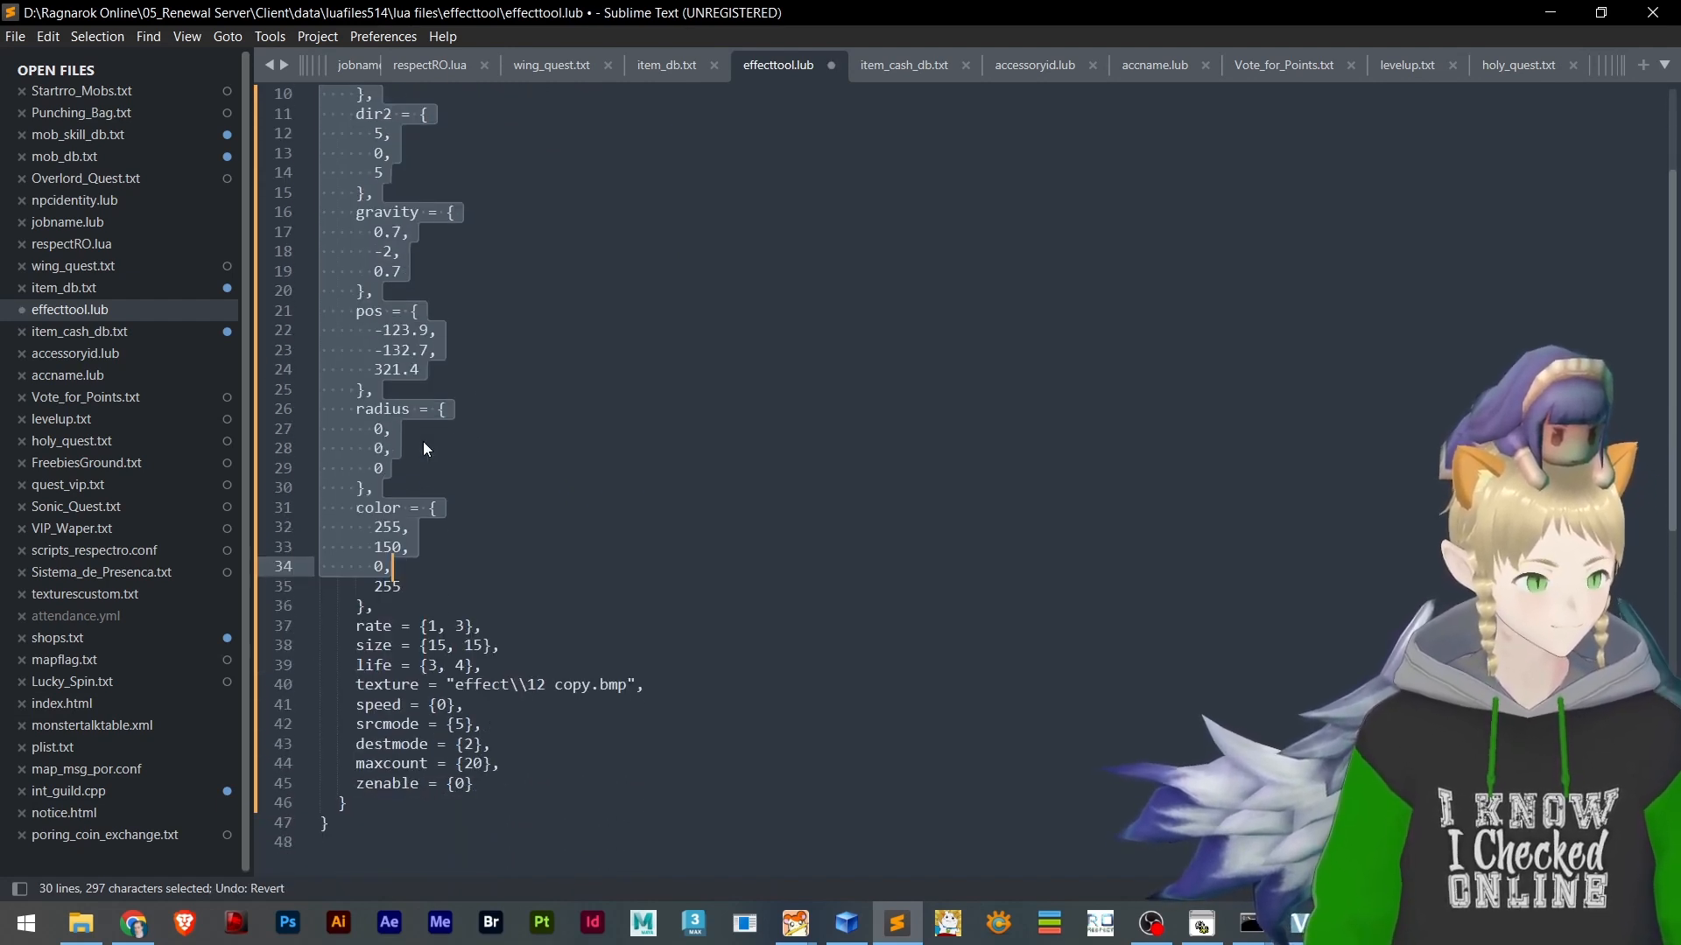
scroll(472, 420, up, 2)
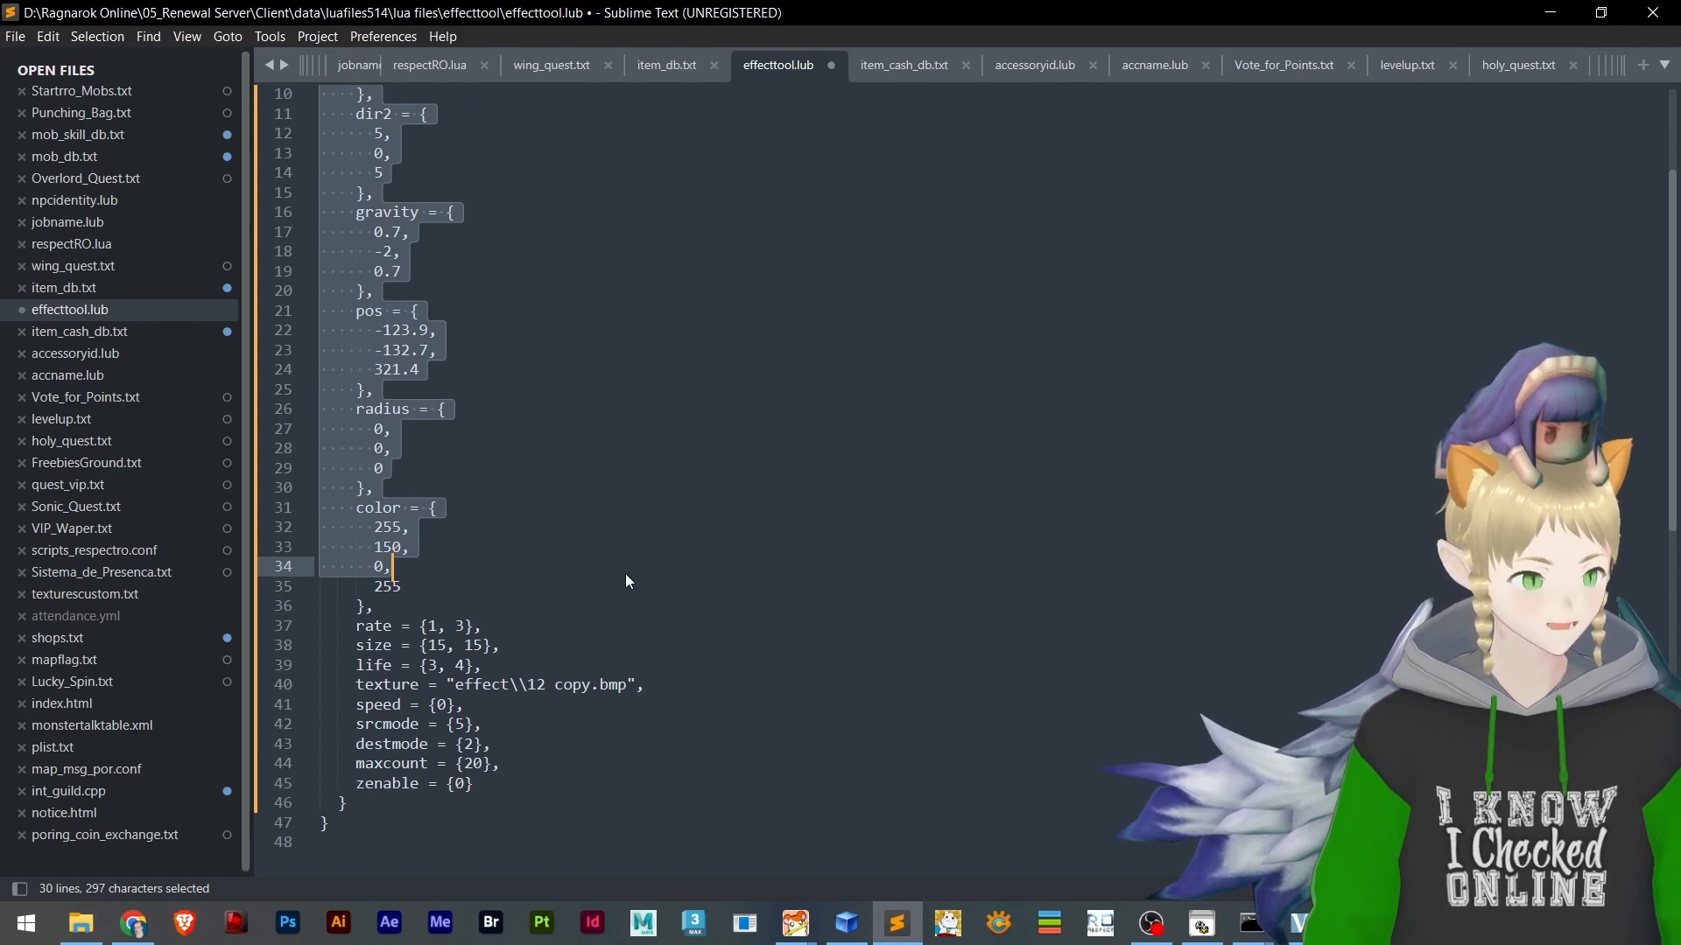
key(ctrl+s)
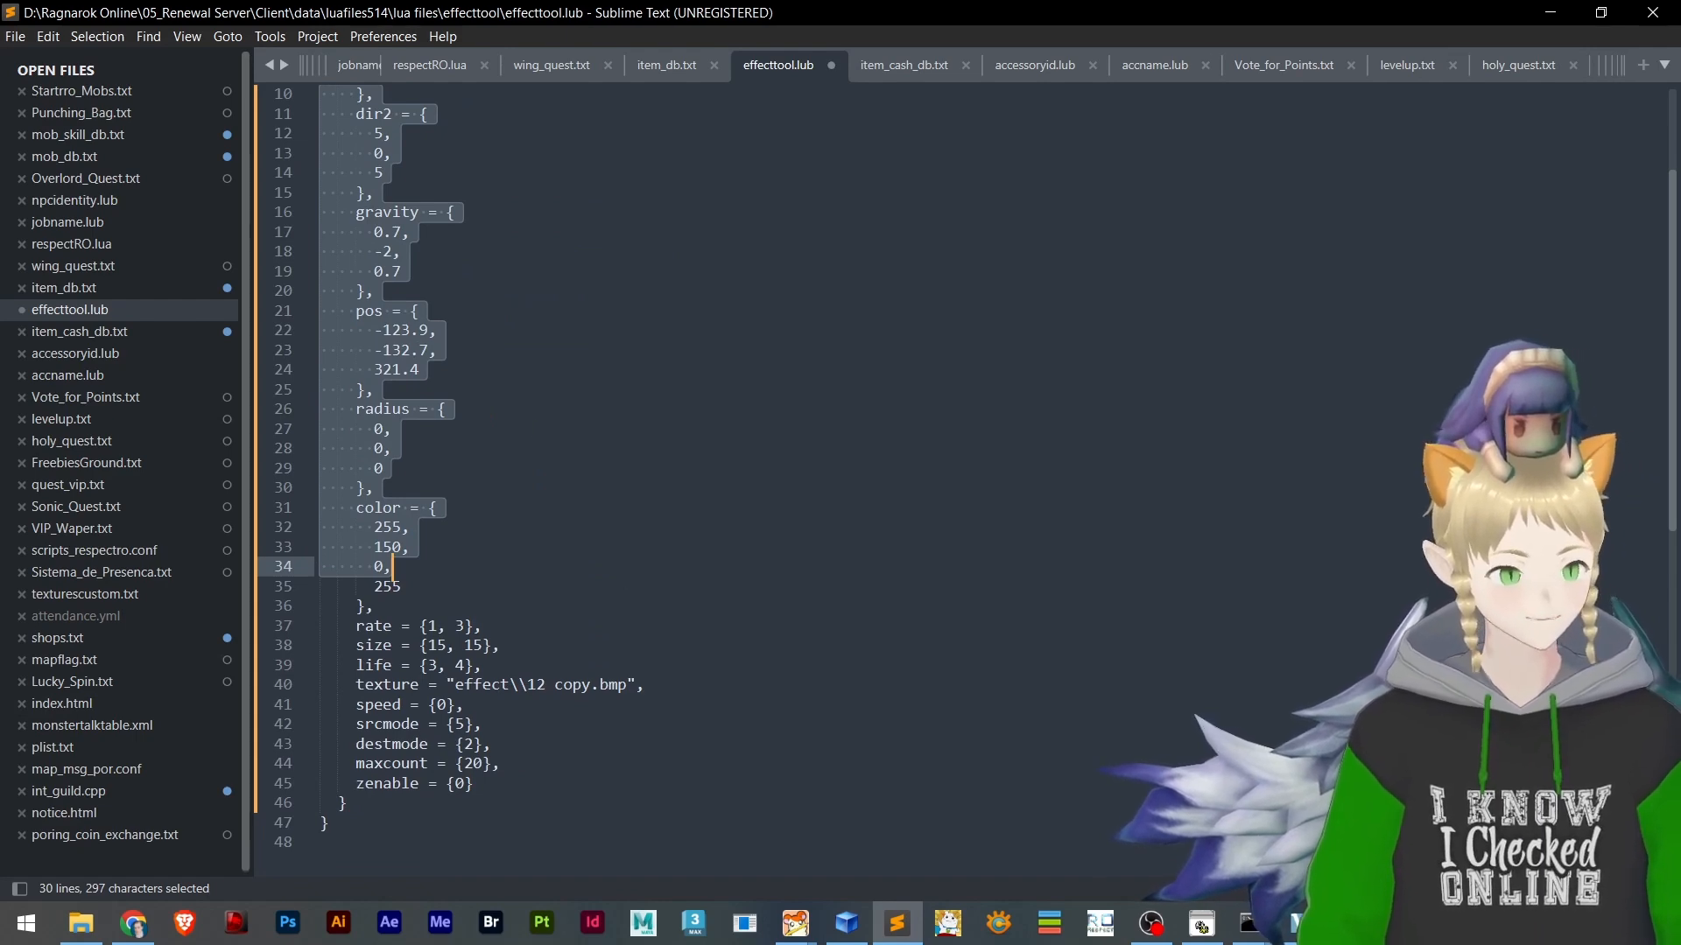
Switch to BrowEdit and view the smoke emitters on the morocc.rsw map before returning to the effecttool.rsw map
key(alt+Tab)
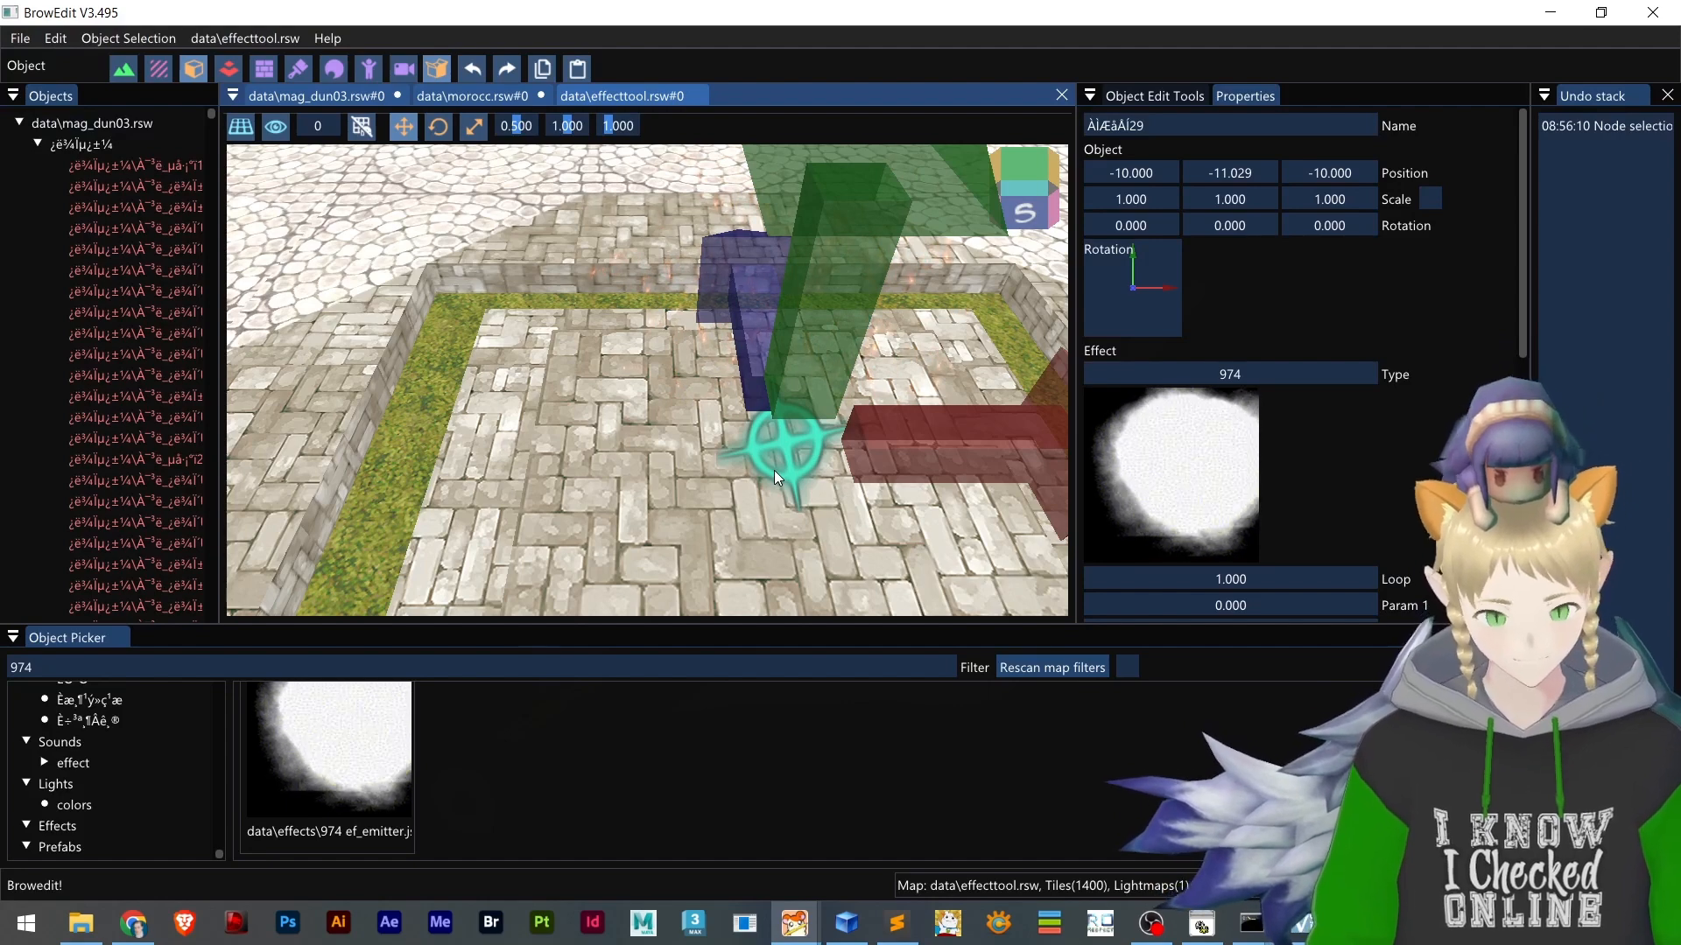
key(alt+Tab)
key(alt+Tab)
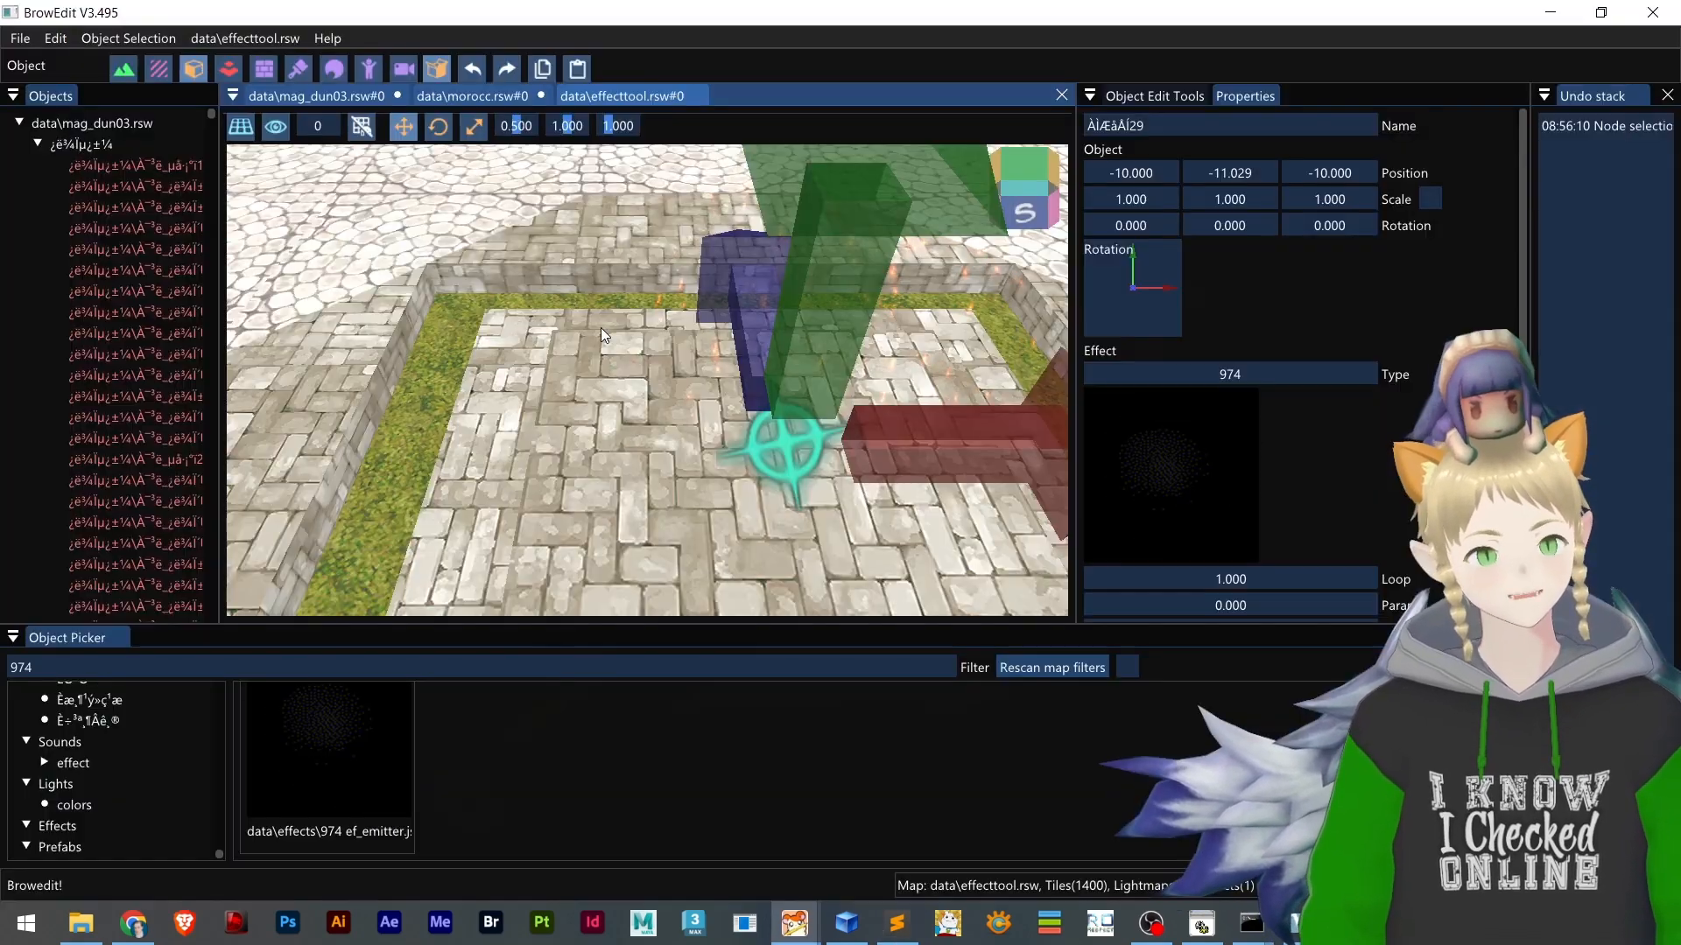
click(464, 96)
scroll(532, 406, down, 3)
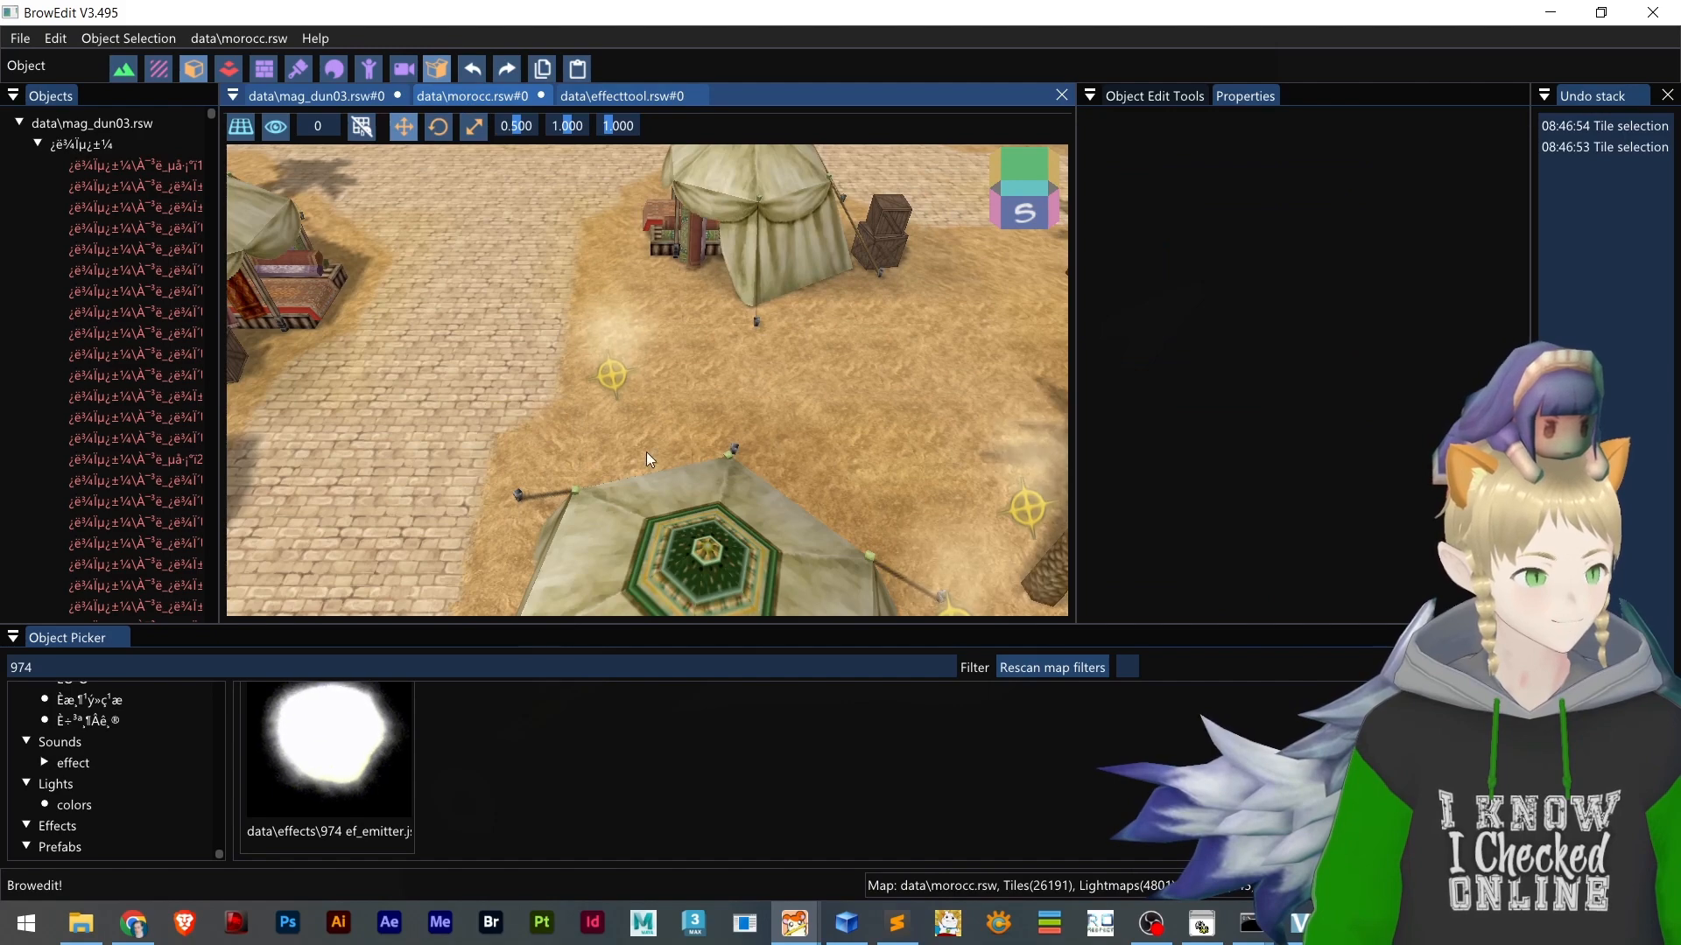
click(644, 94)
scroll(717, 457, down, 3)
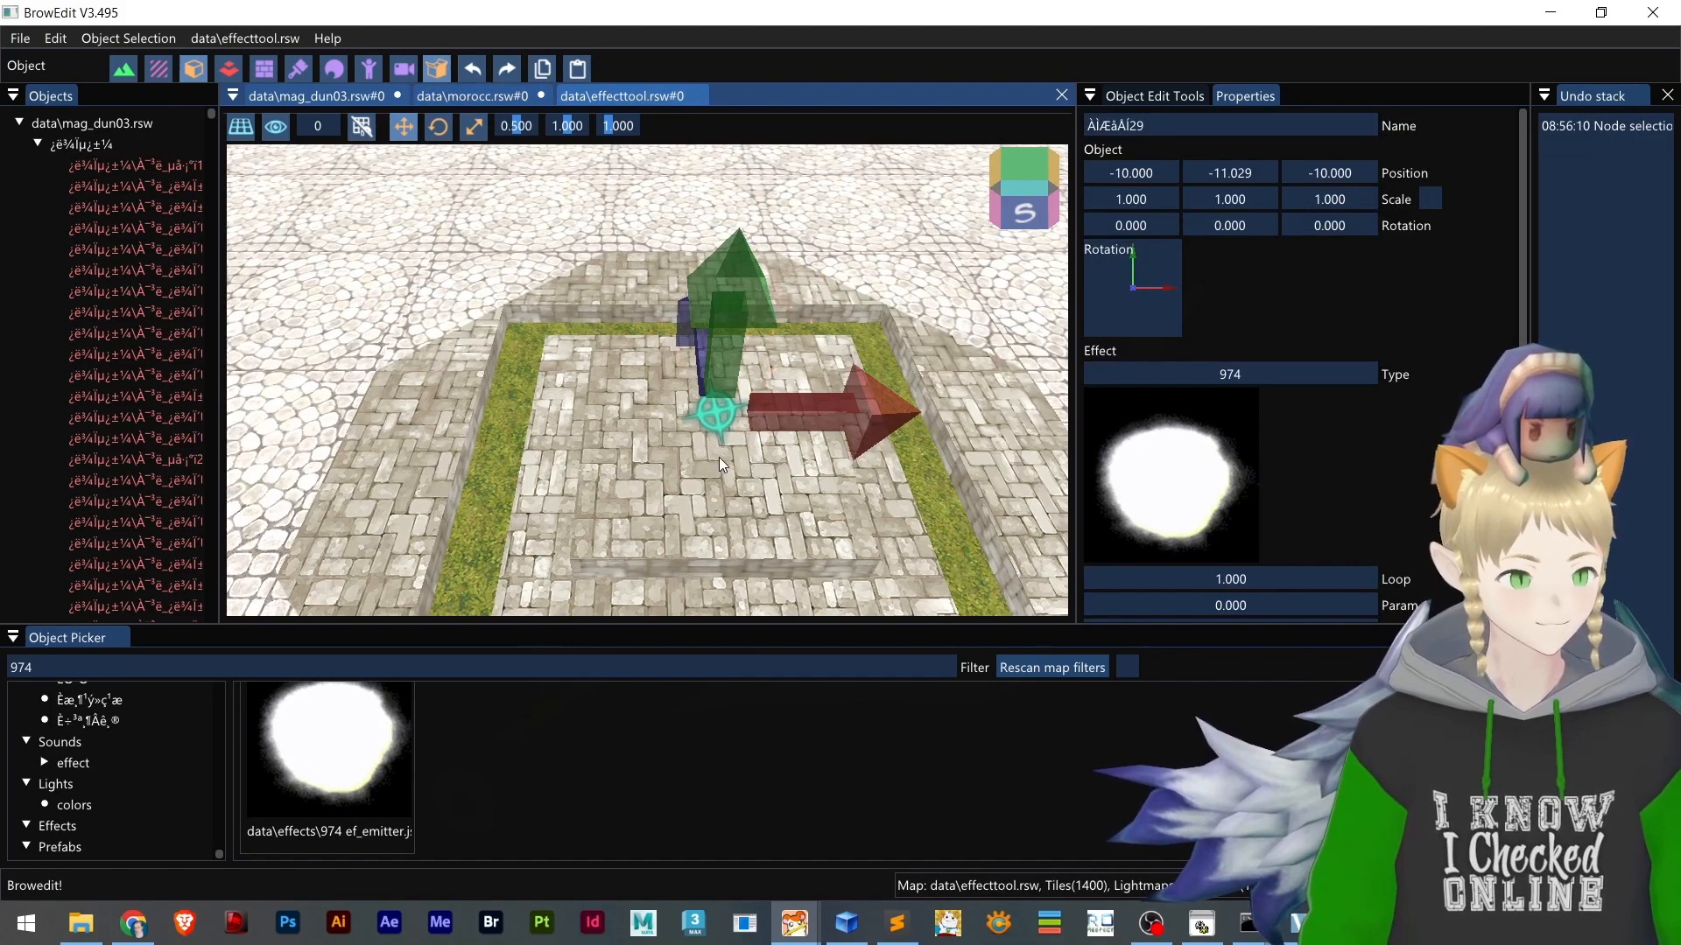
Duplicate the 974 emitter on the effecttool.rsw map, place the copy at position -20, -11.029, -15, and save the map
click(727, 427)
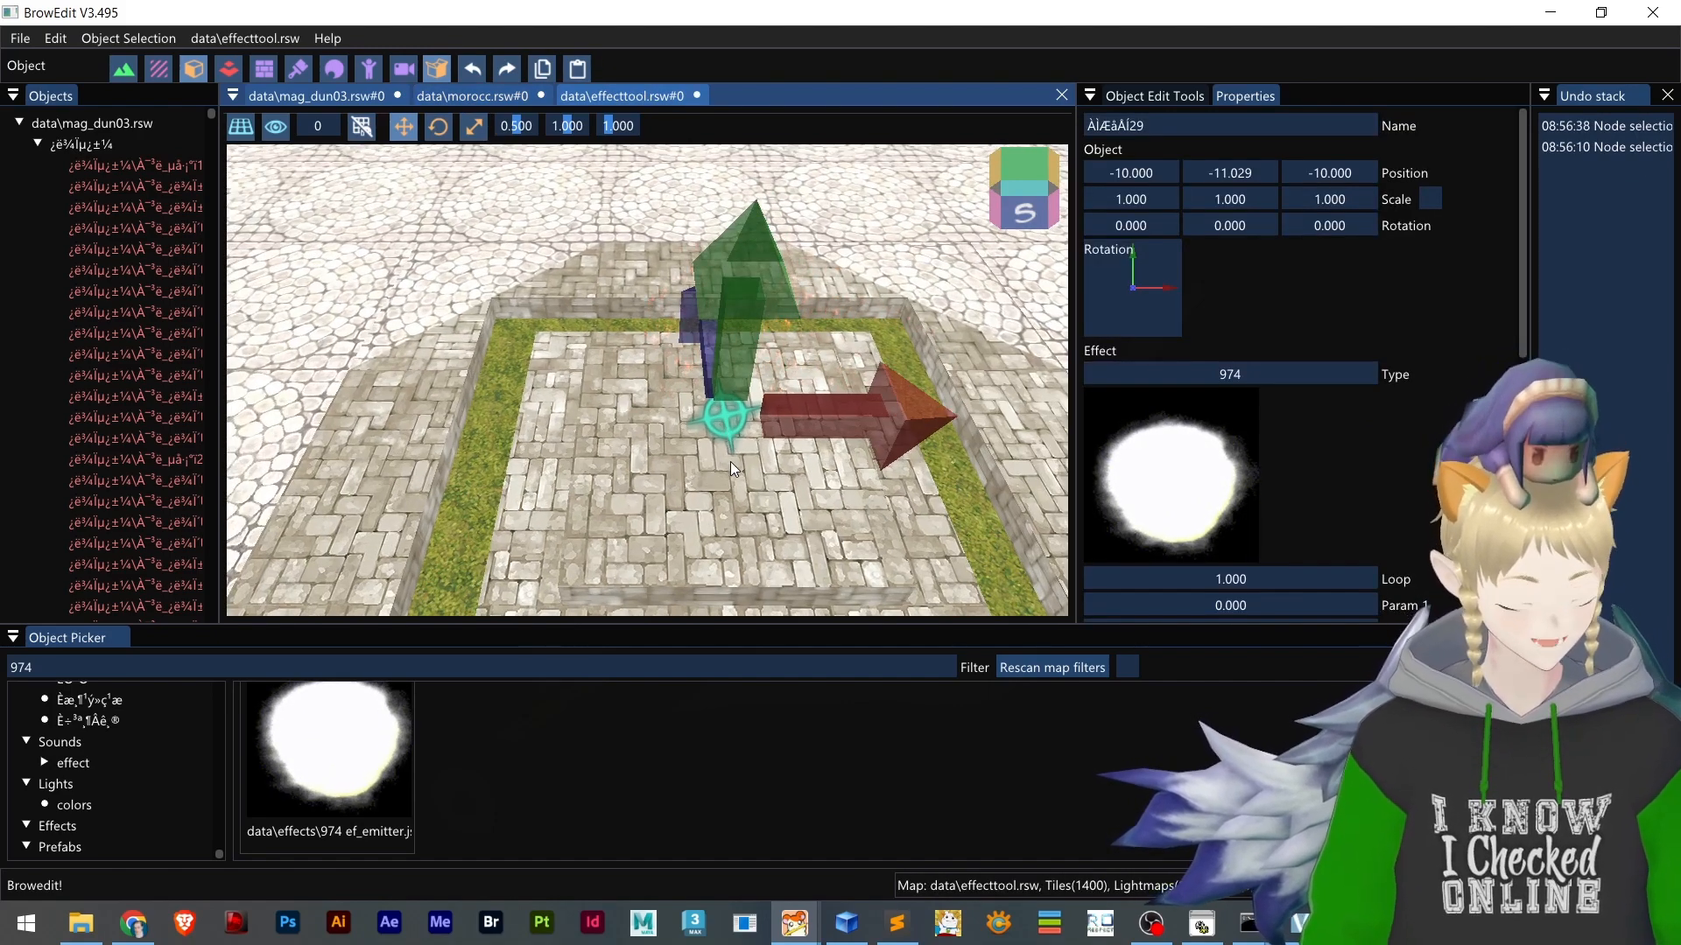
key(ctrl+v)
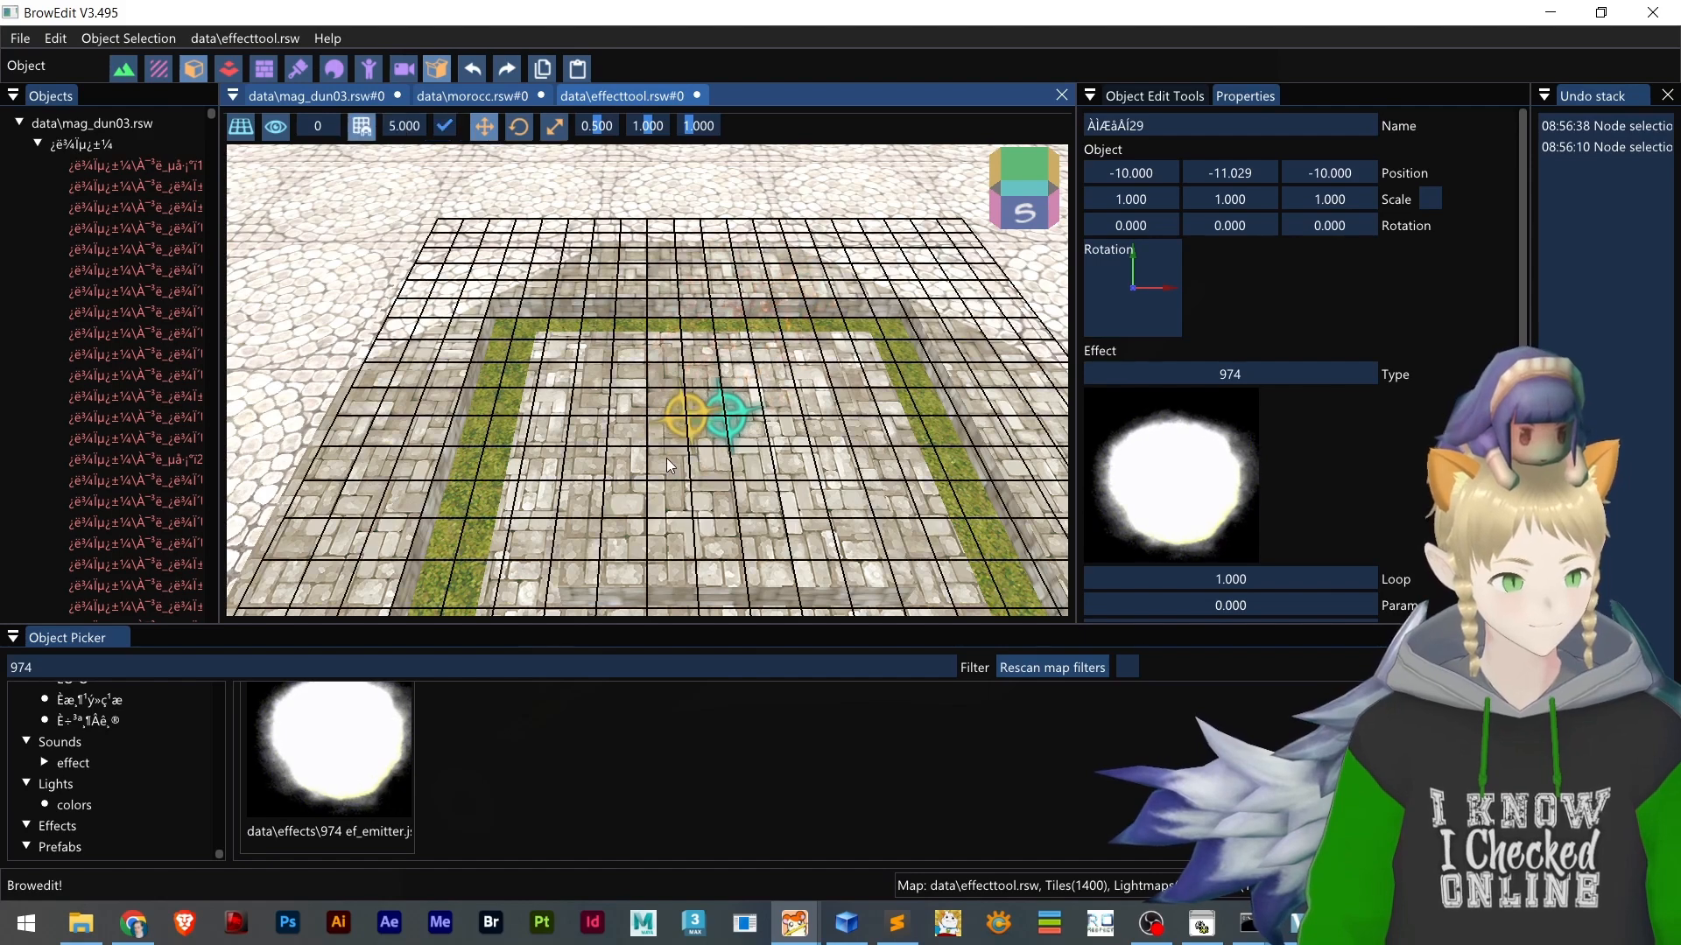
click(648, 450)
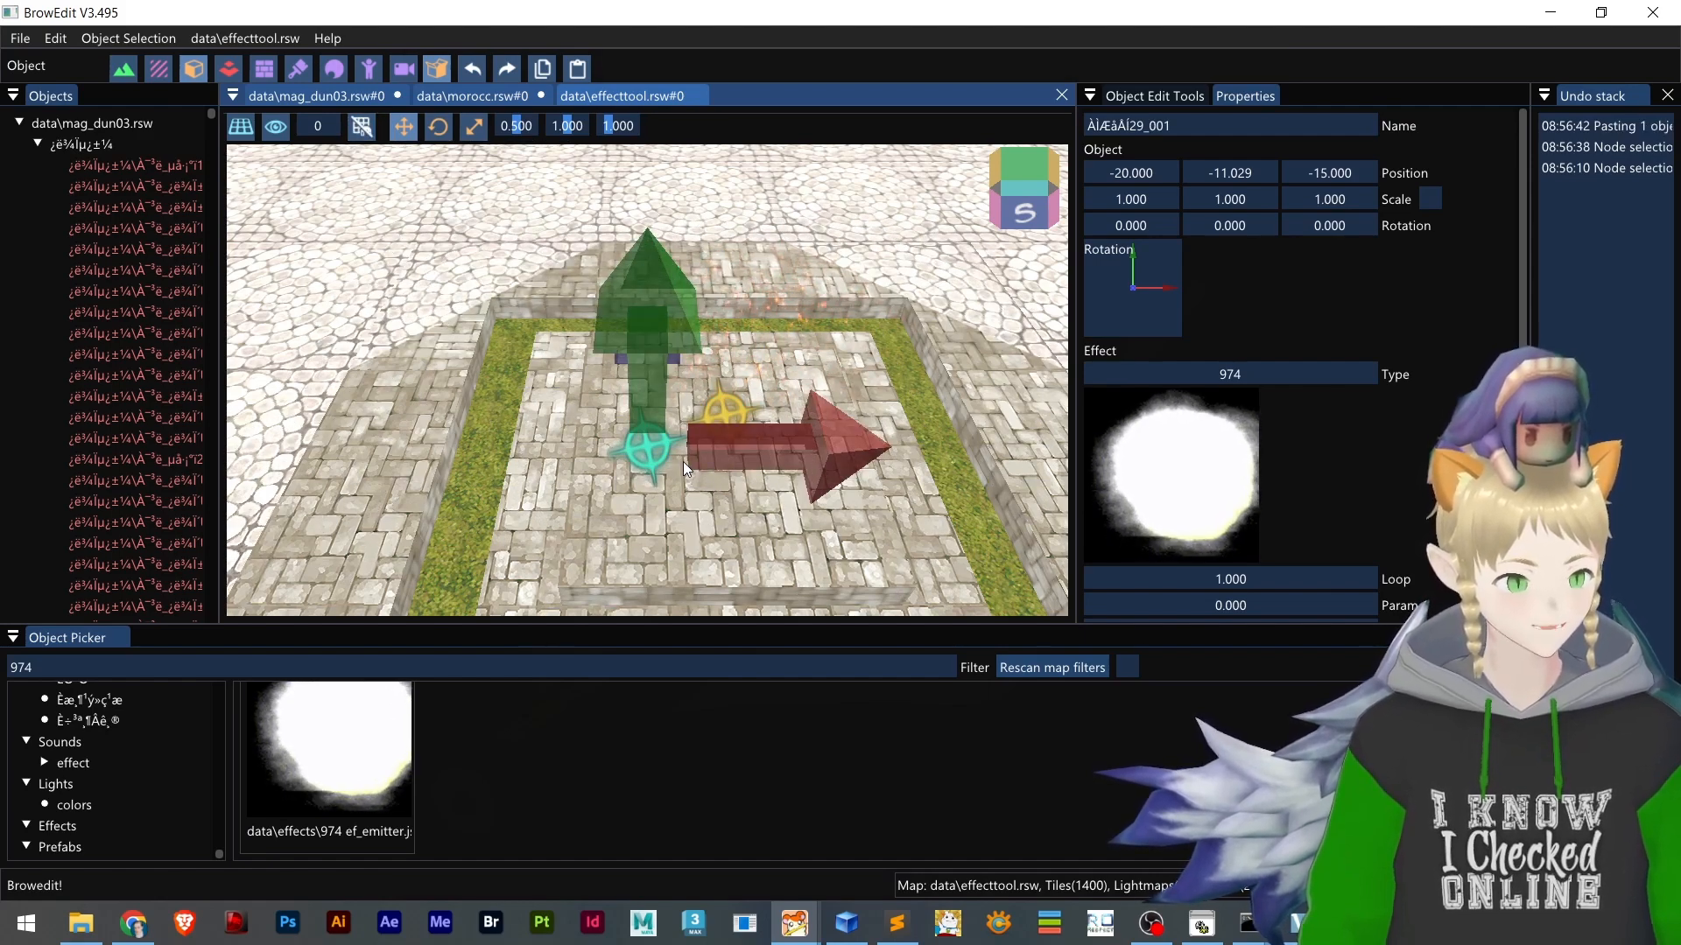
In effecttool.lub in Sublime Text, undo the file reload, then add a comma and a new line after the first emitter entry
key(alt+Tab)
scroll(528, 490, up, 2)
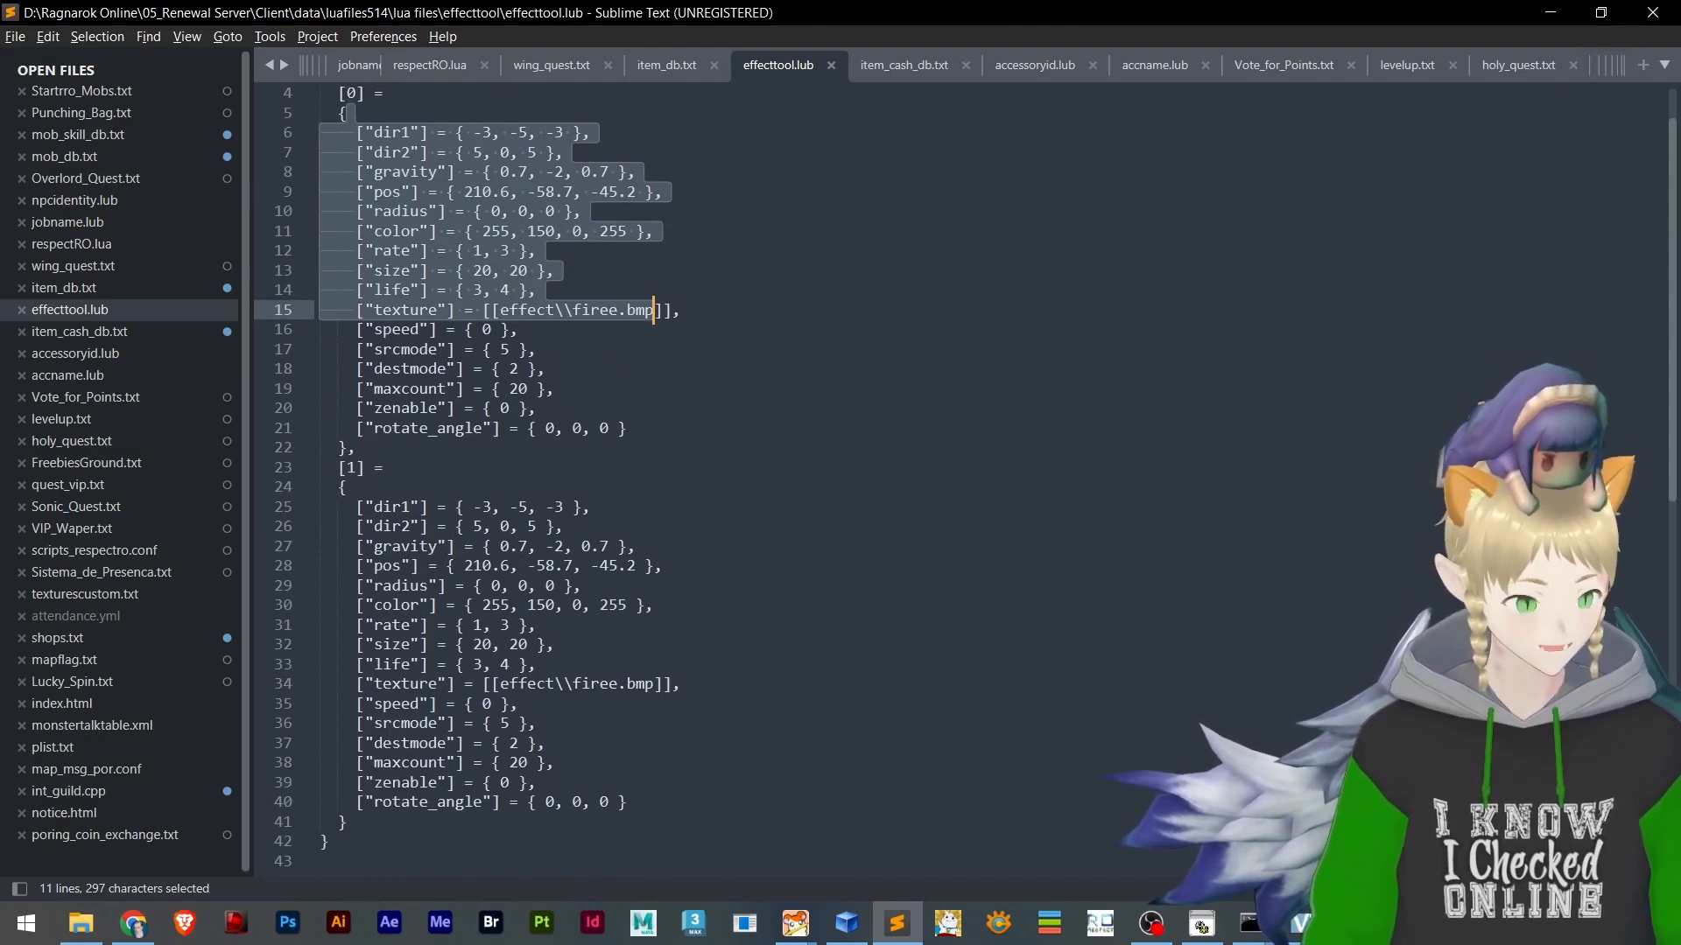
key(ctrl+z)
scroll(369, 612, down, 4)
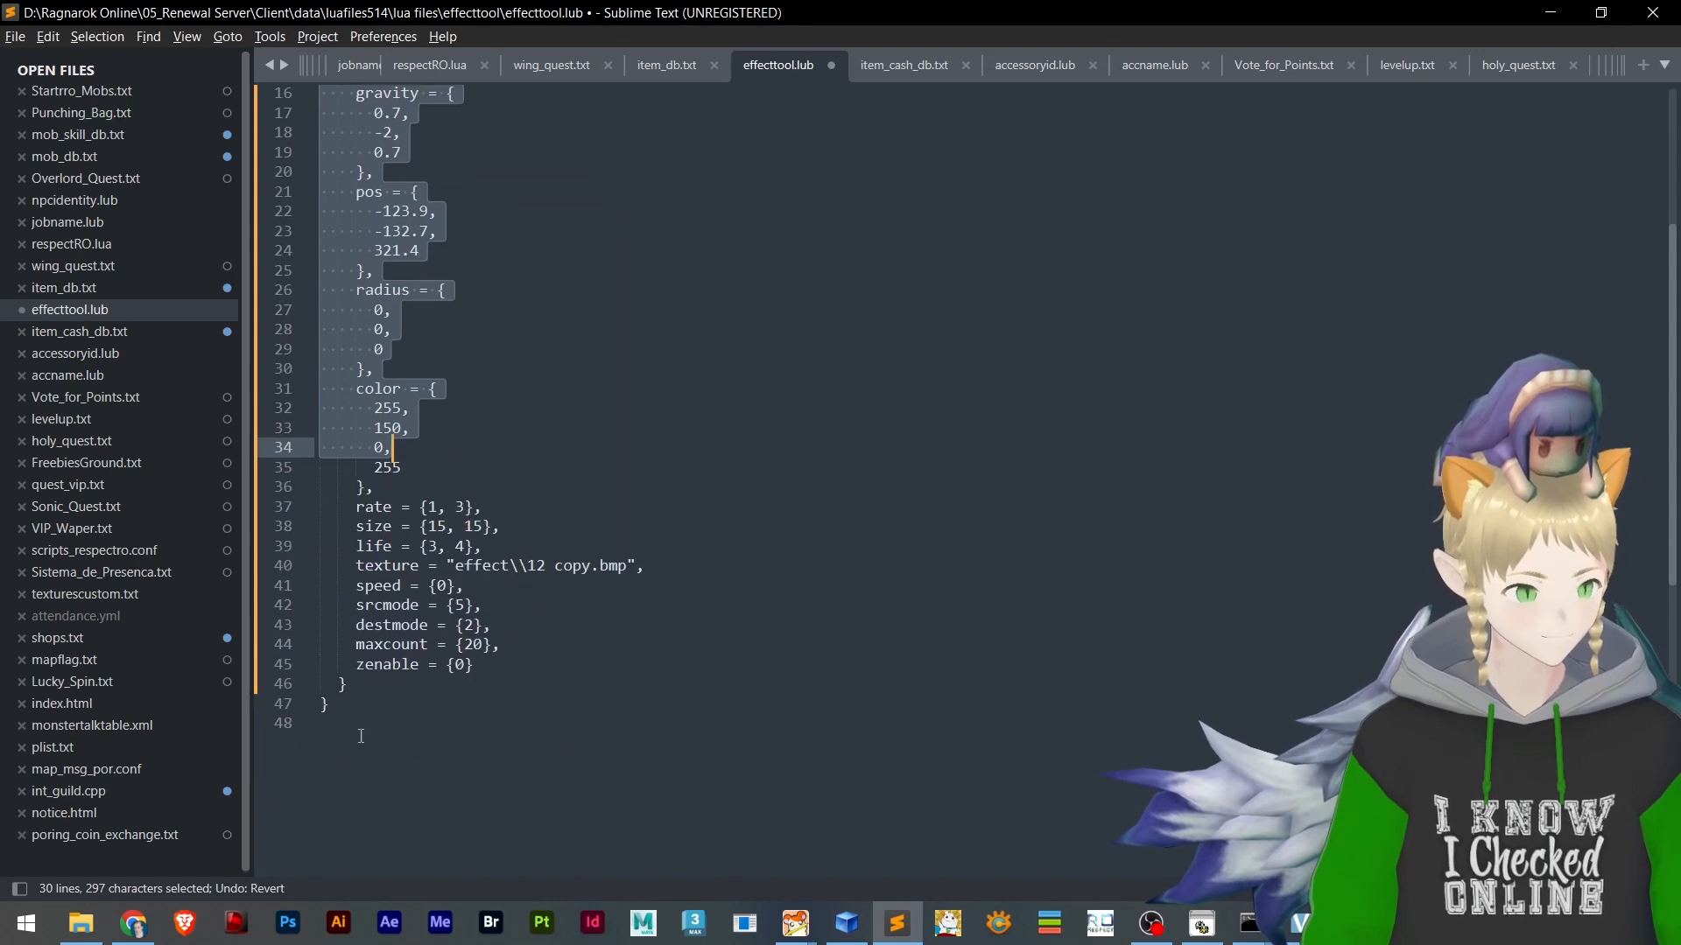
click(368, 686)
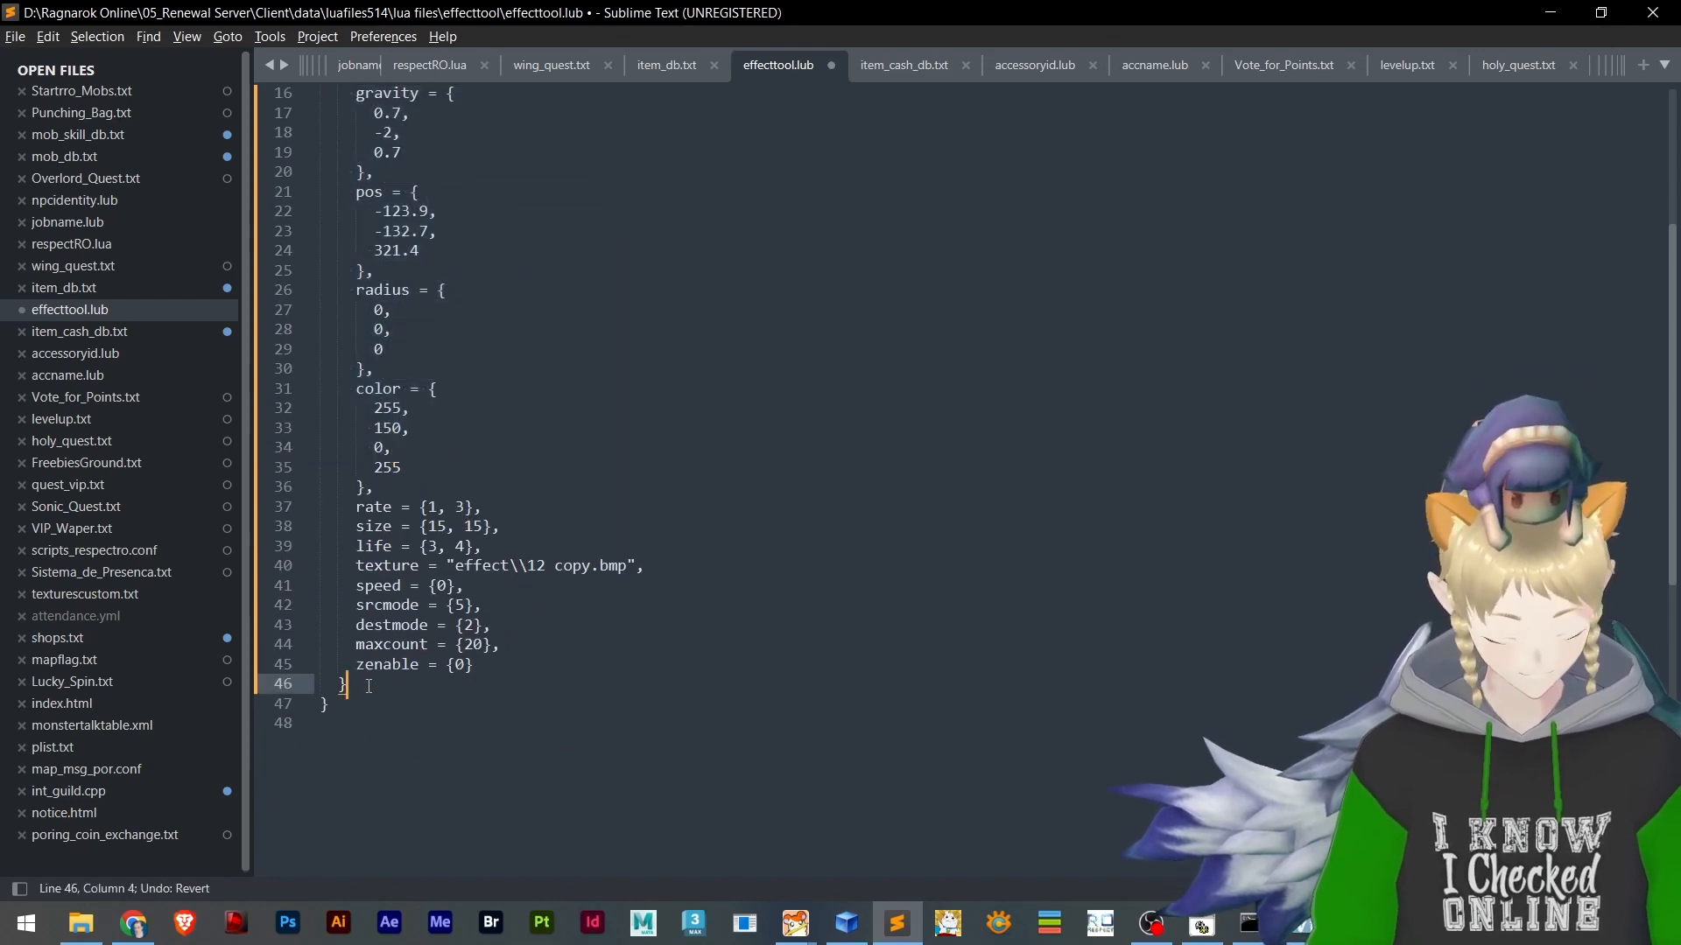
key(Return)
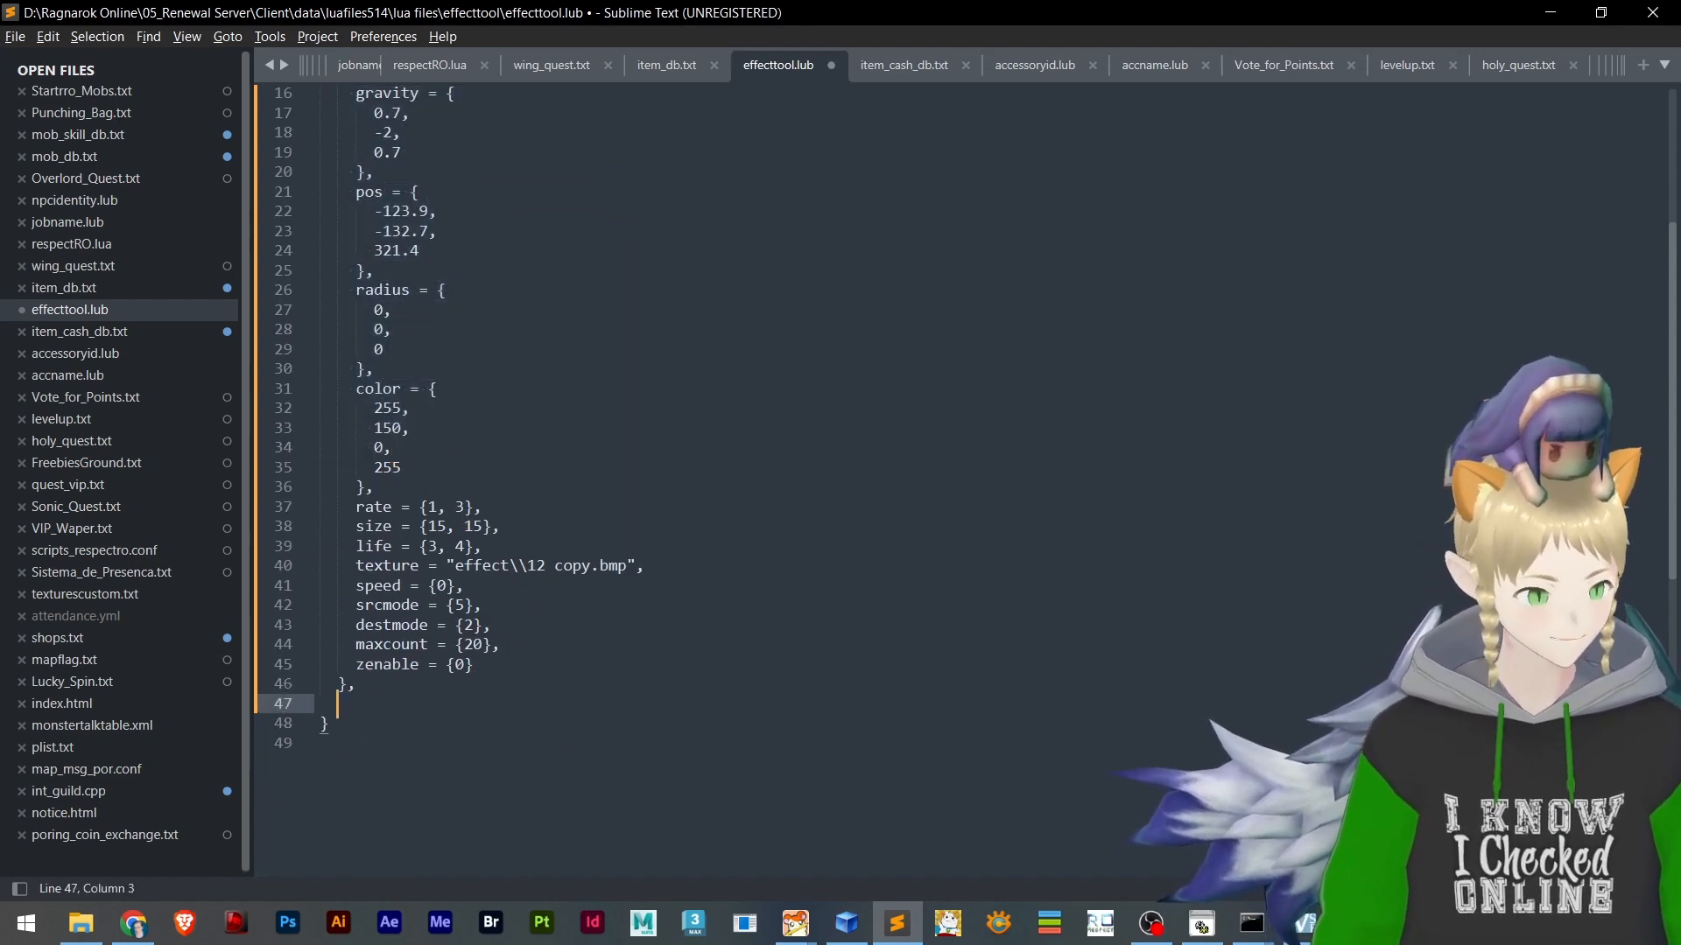
scroll(469, 687, up, 5)
scroll(401, 691, down, 4)
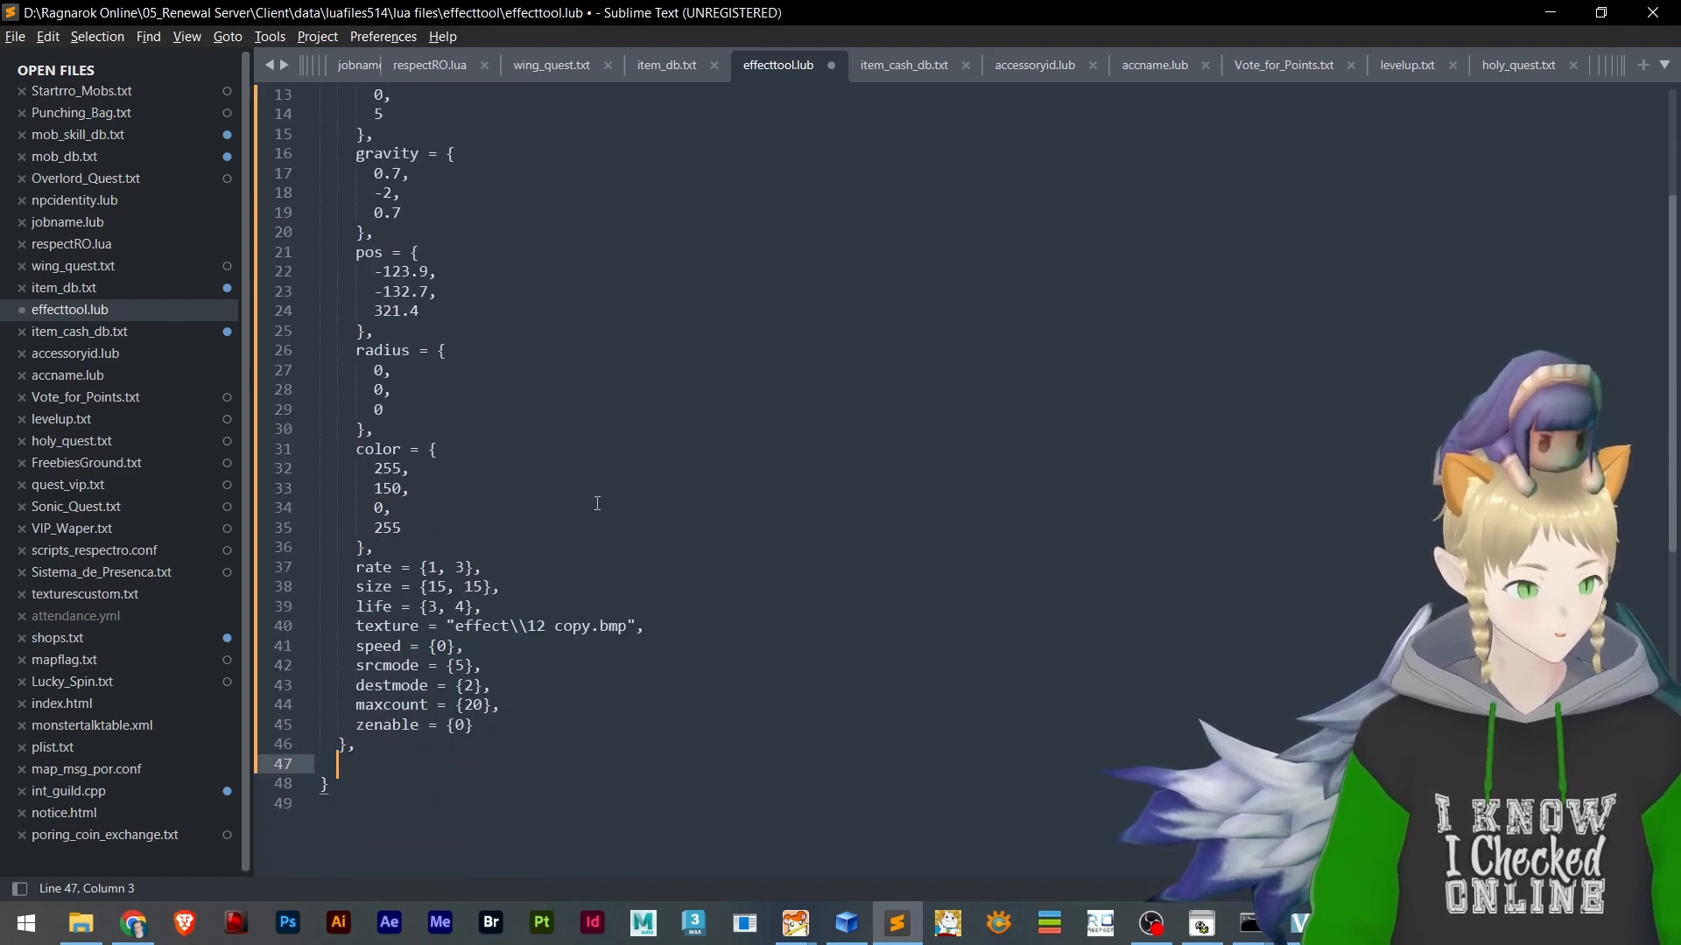
Switch to Chrome and copy the [1] emitter entry with the smoke2.bmp texture from the decompiled morocc.lua listing
key(alt+Tab)
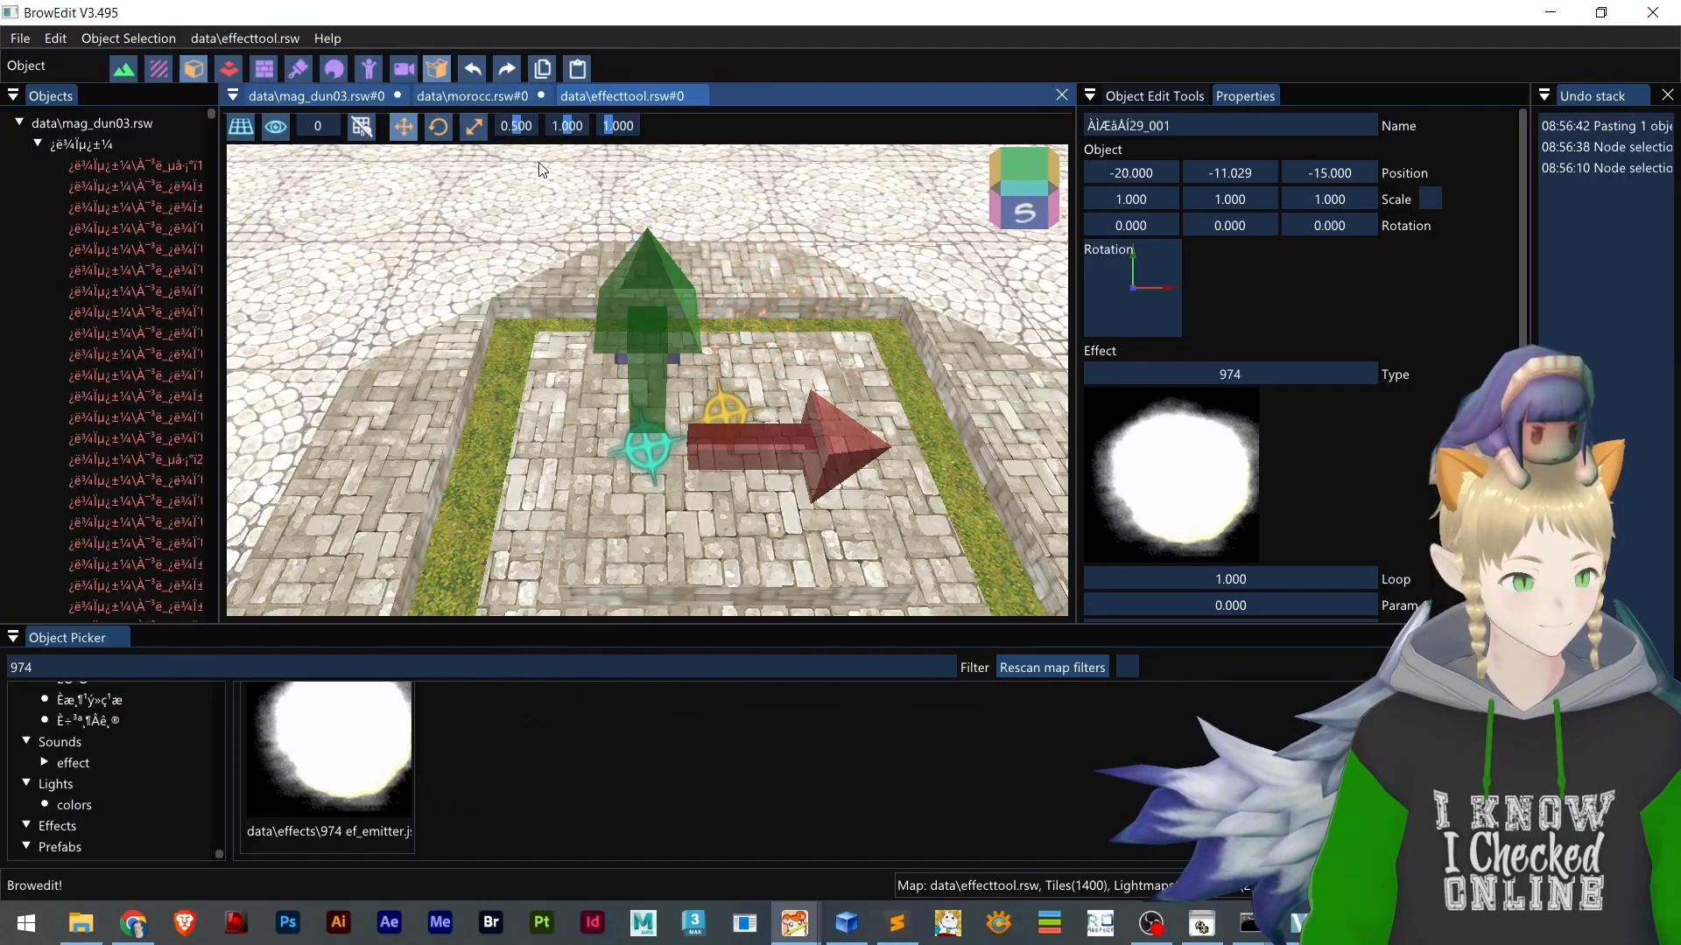
key(alt+Tab)
key(alt+Tab)
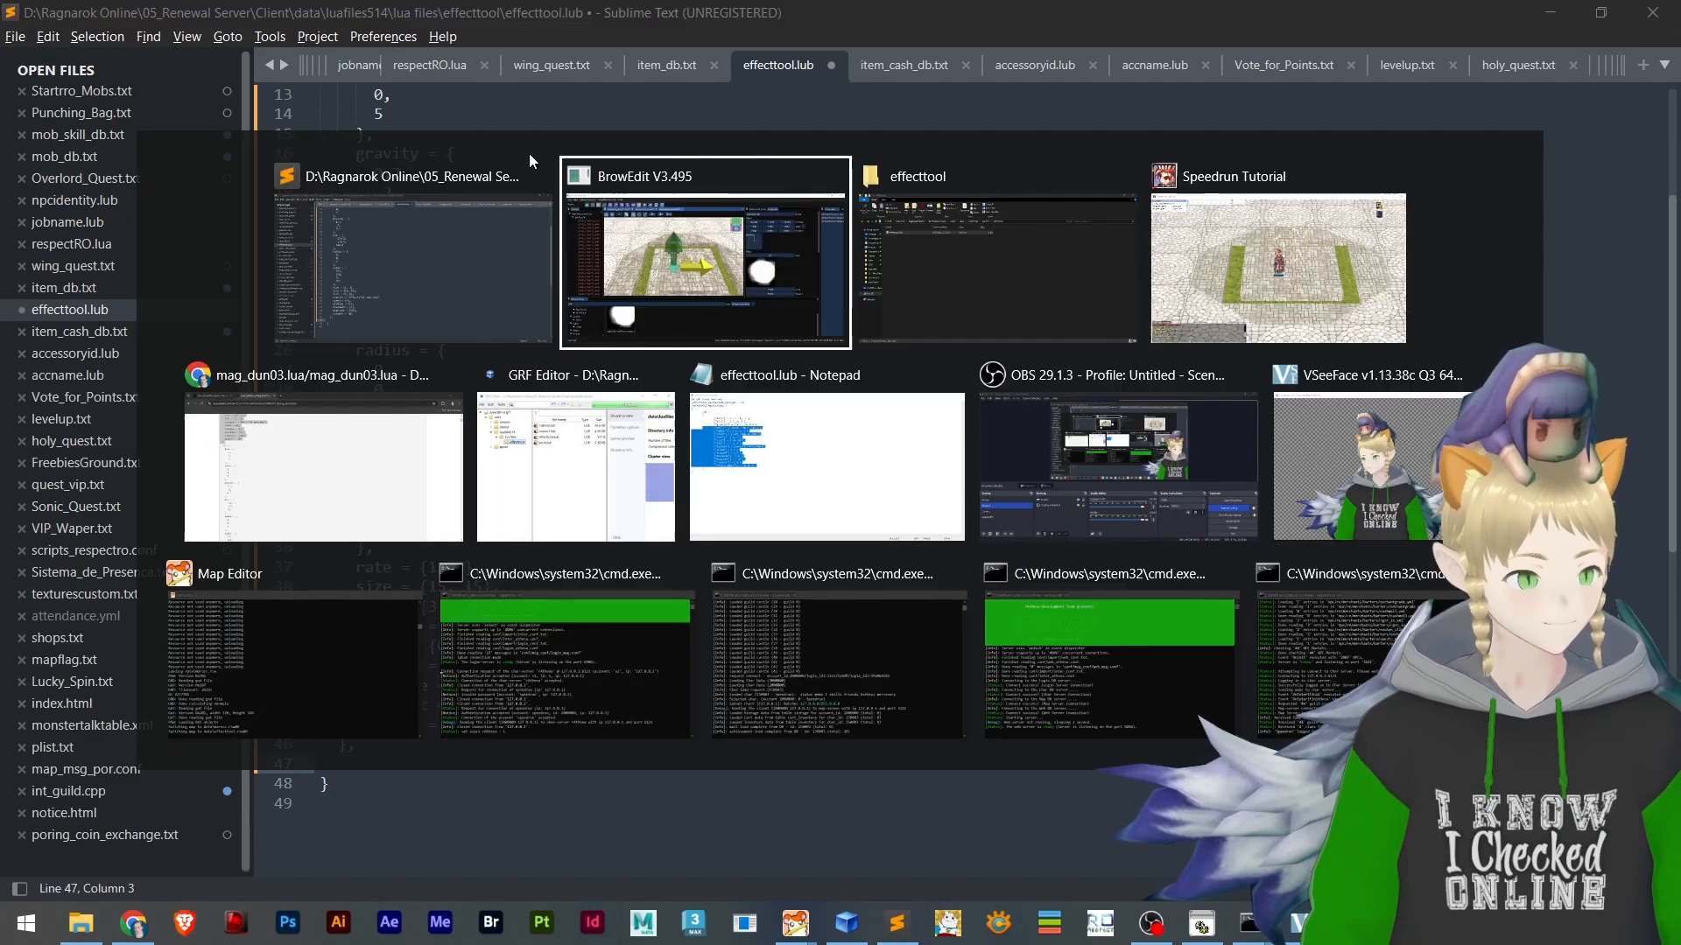
key(alt+Tab)
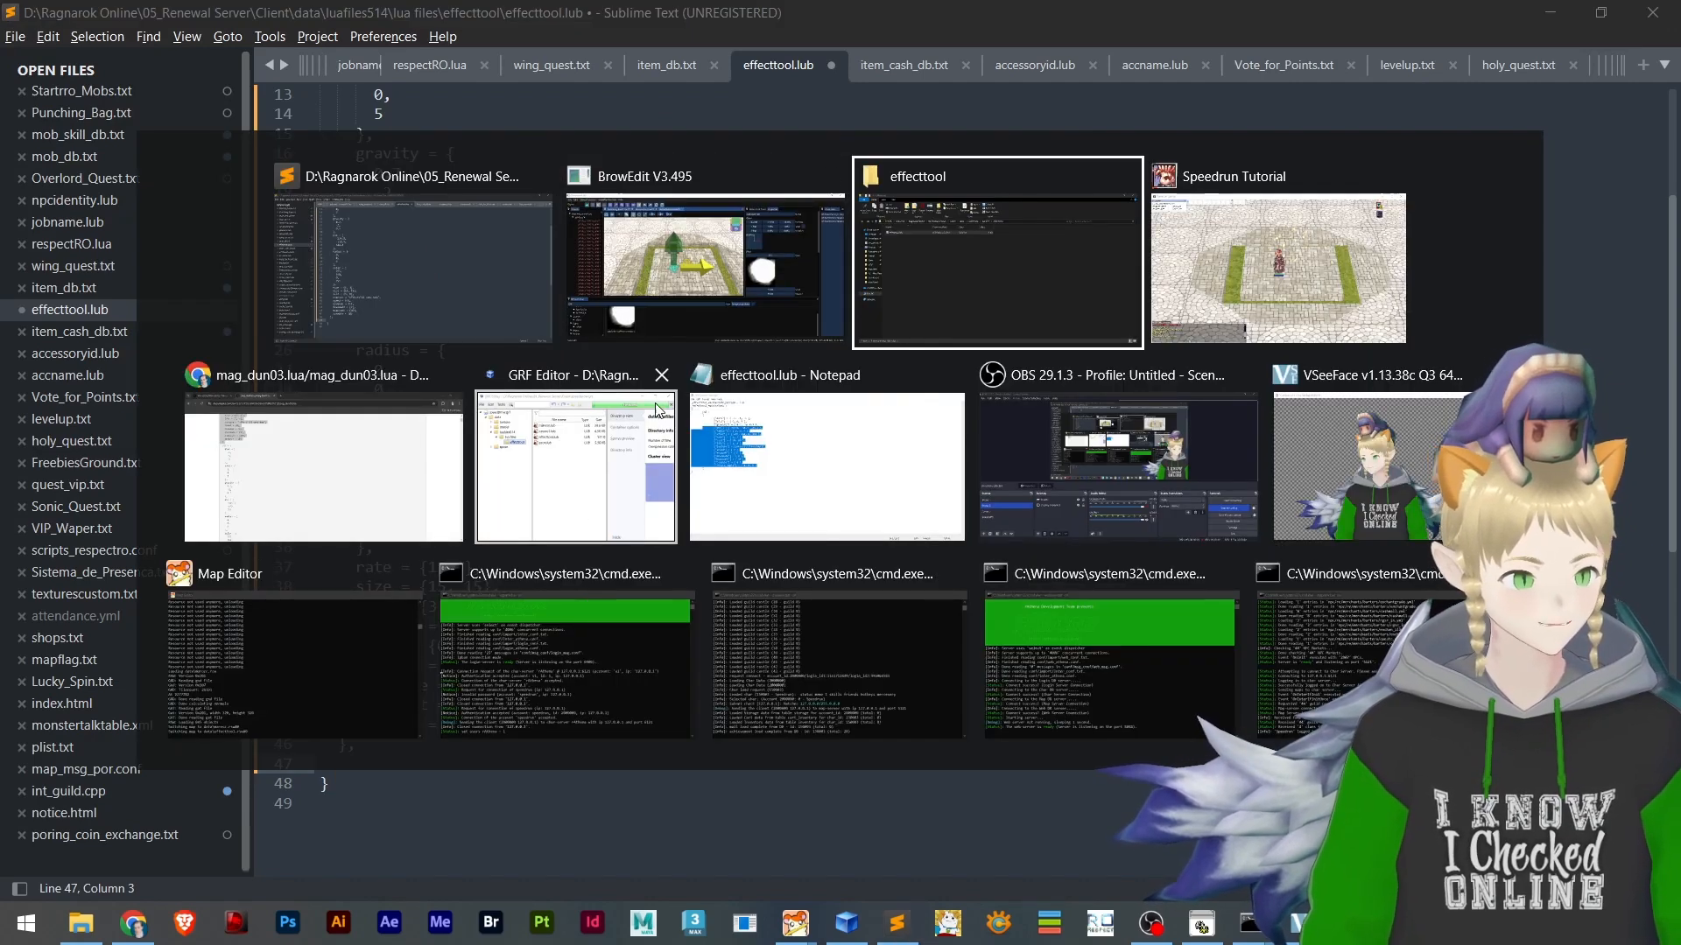
click(361, 437)
click(173, 23)
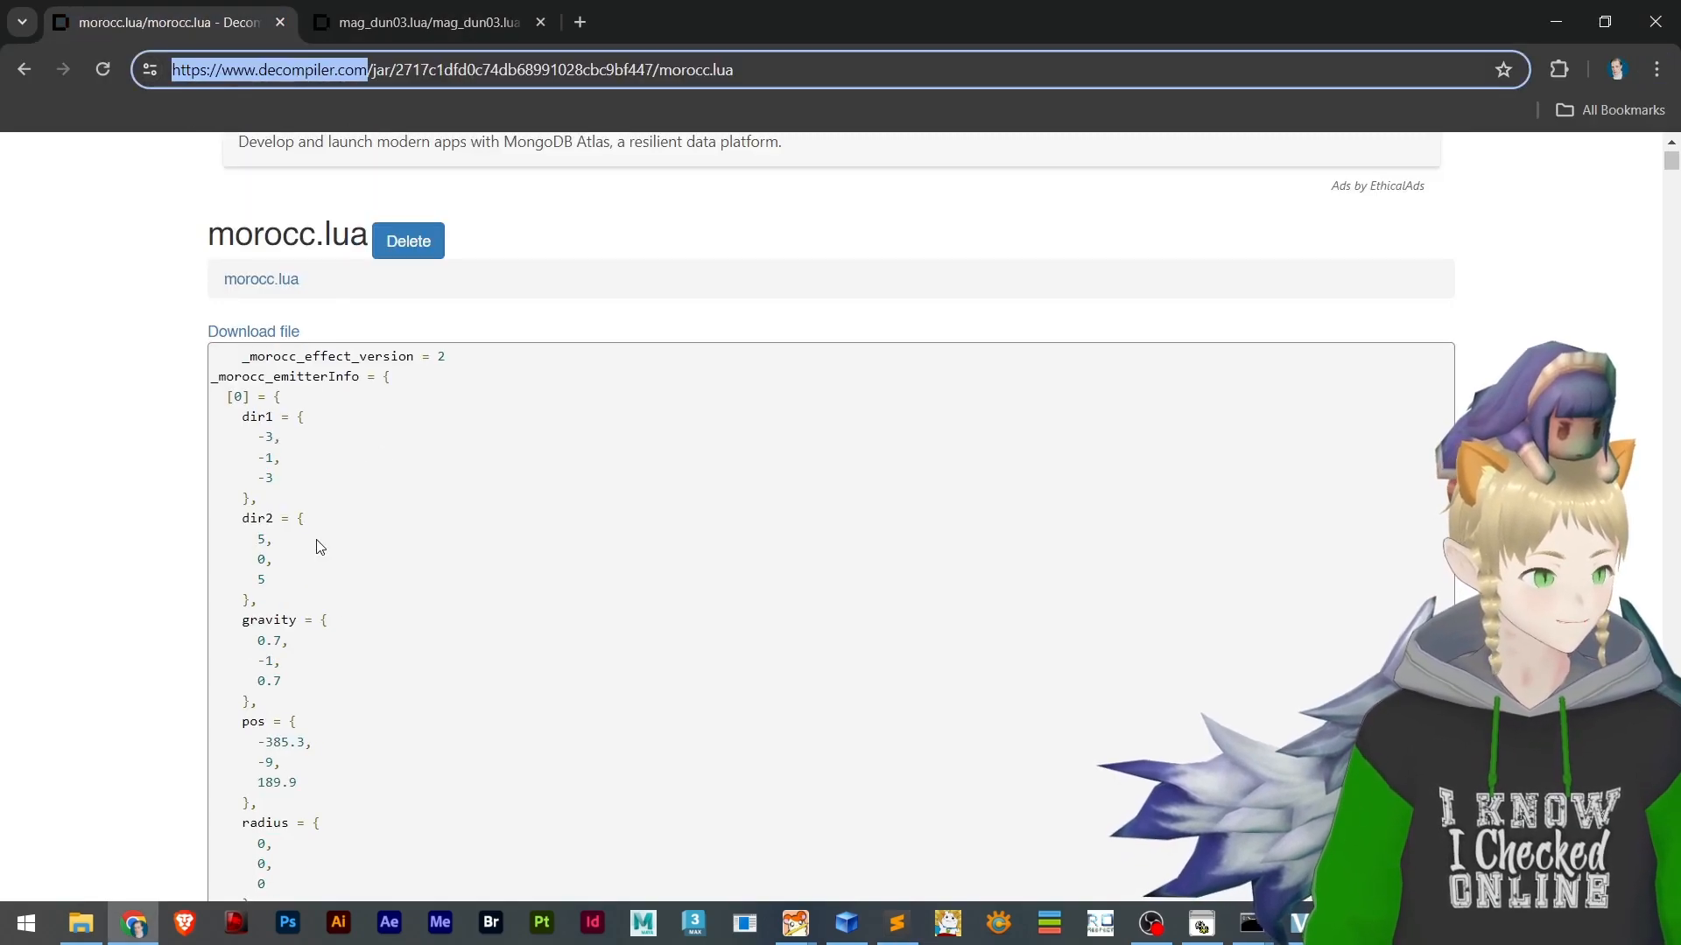
scroll(333, 437, down, 8)
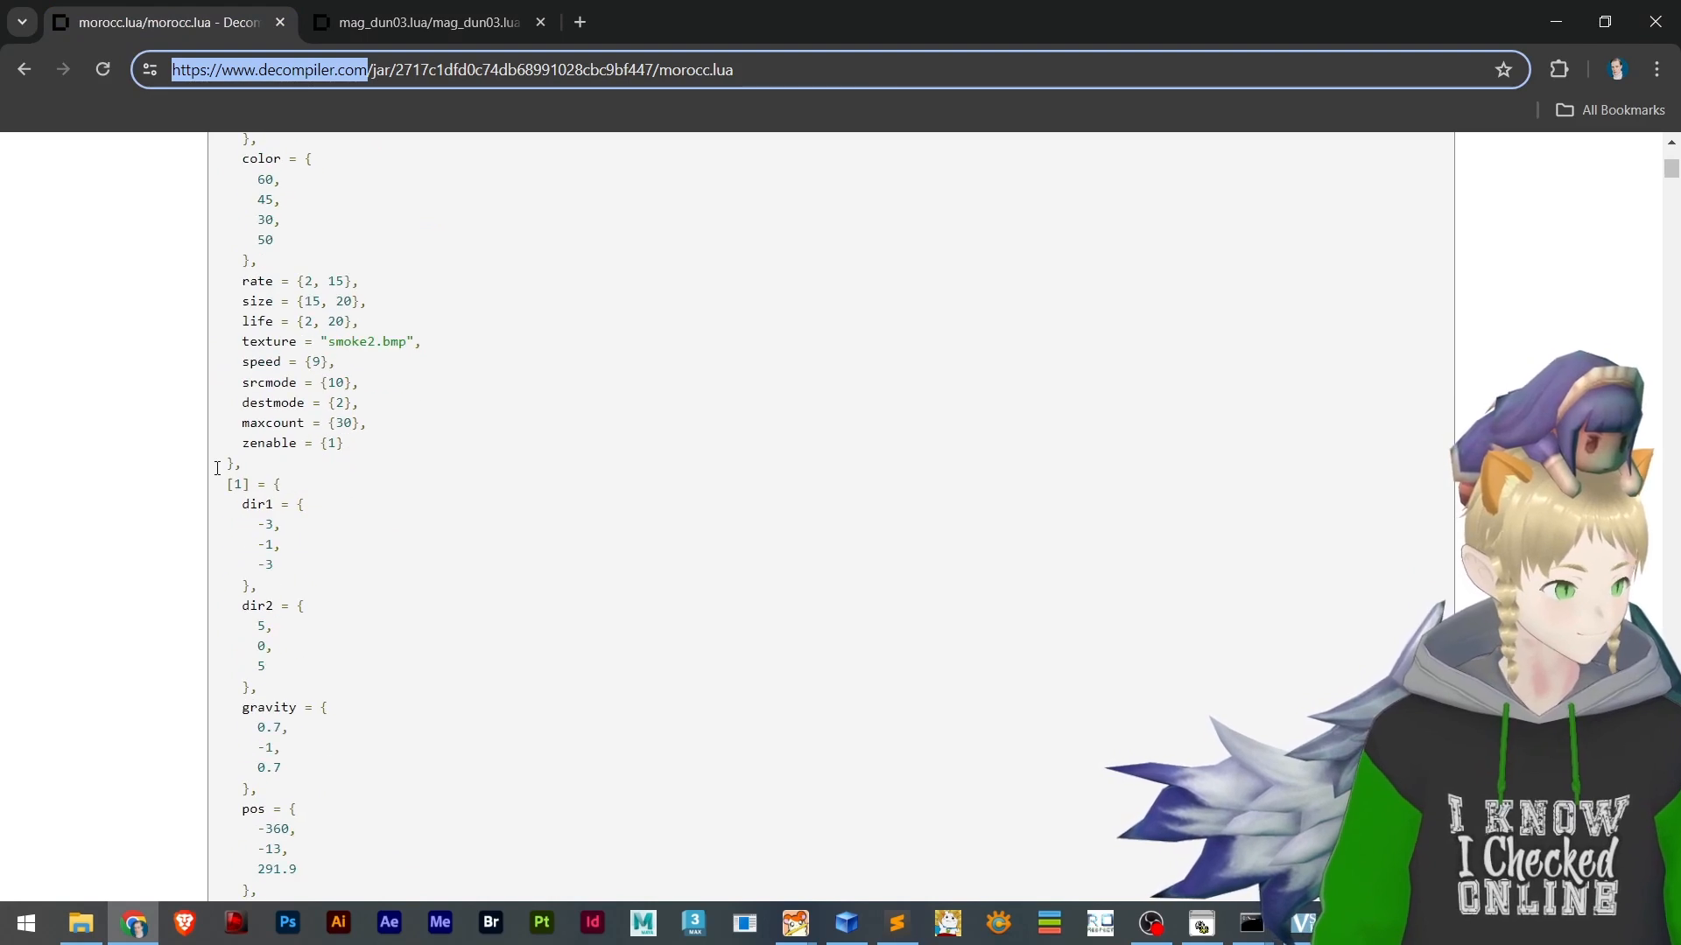
click(246, 470)
drag(238, 484, 412, 784)
key(ctrl+c)
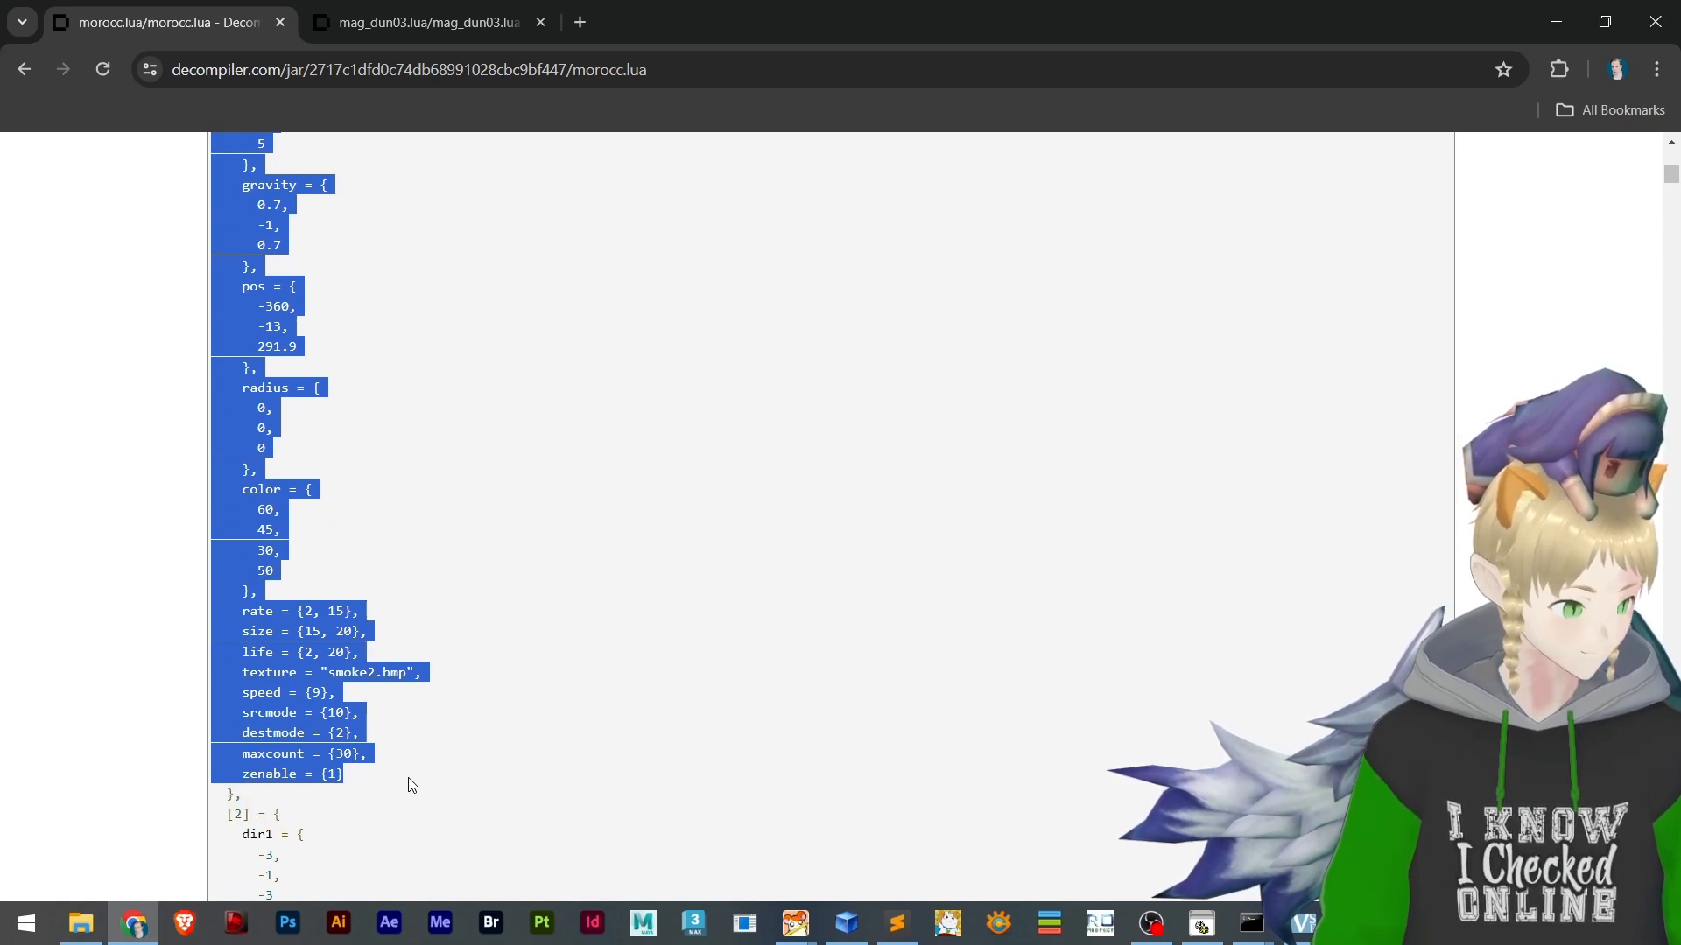
Examine how the last emitter entry is closed at the end of the decompiled morocc.lua listing
key(alt+Tab)
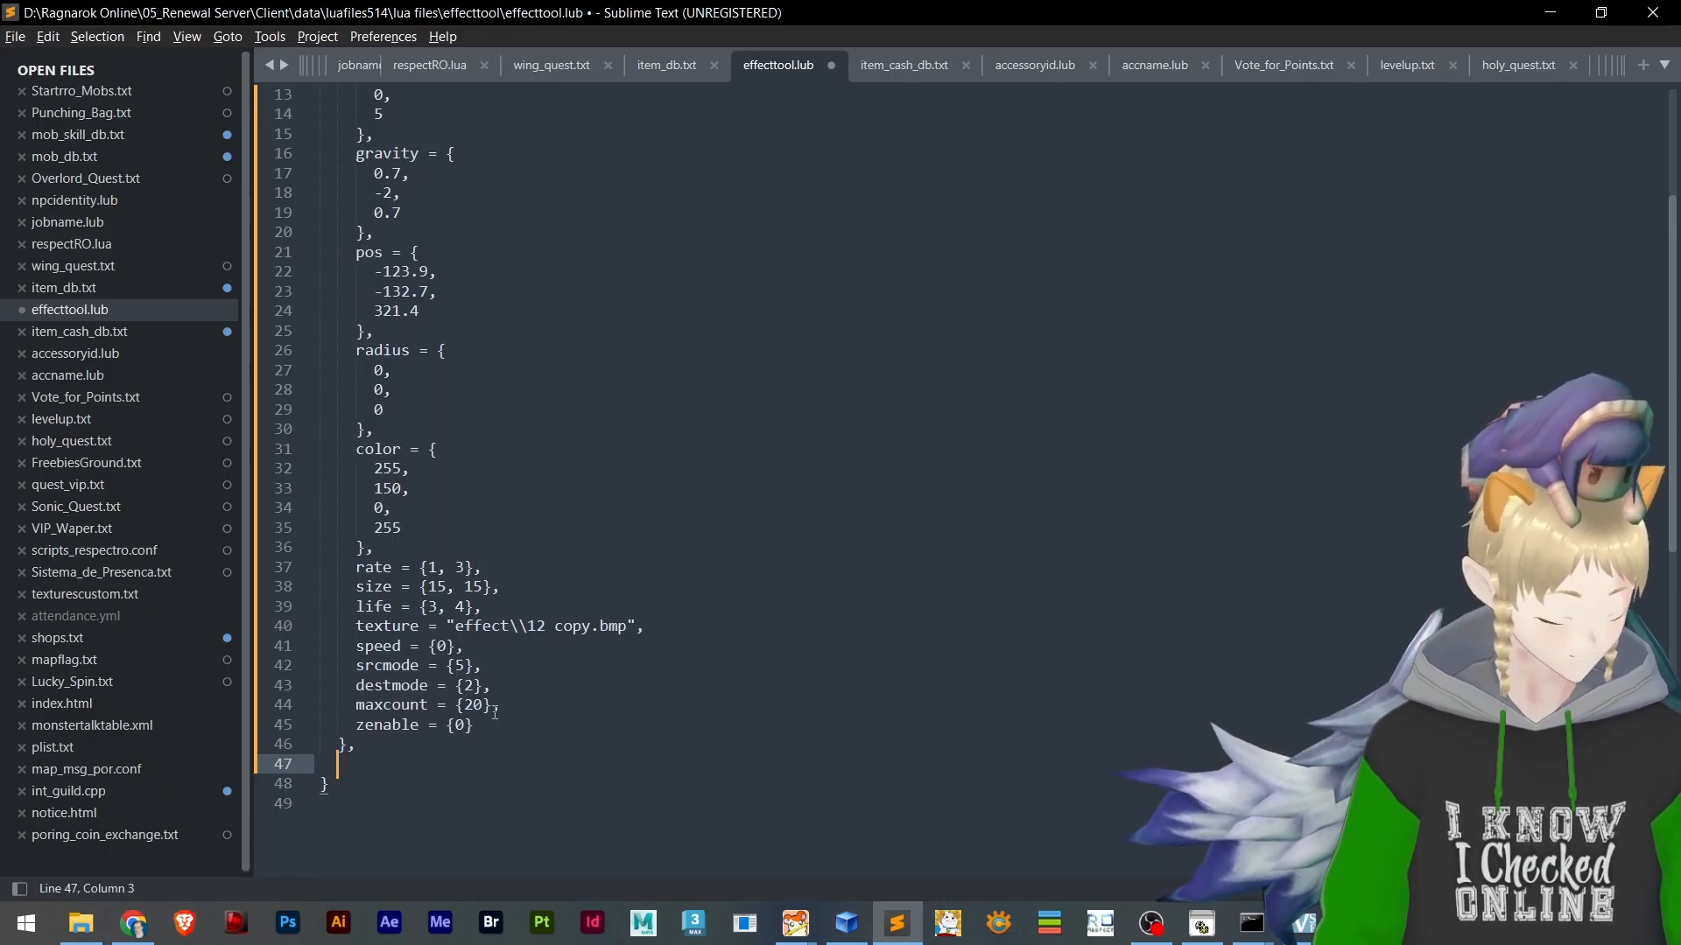
key(alt+Tab)
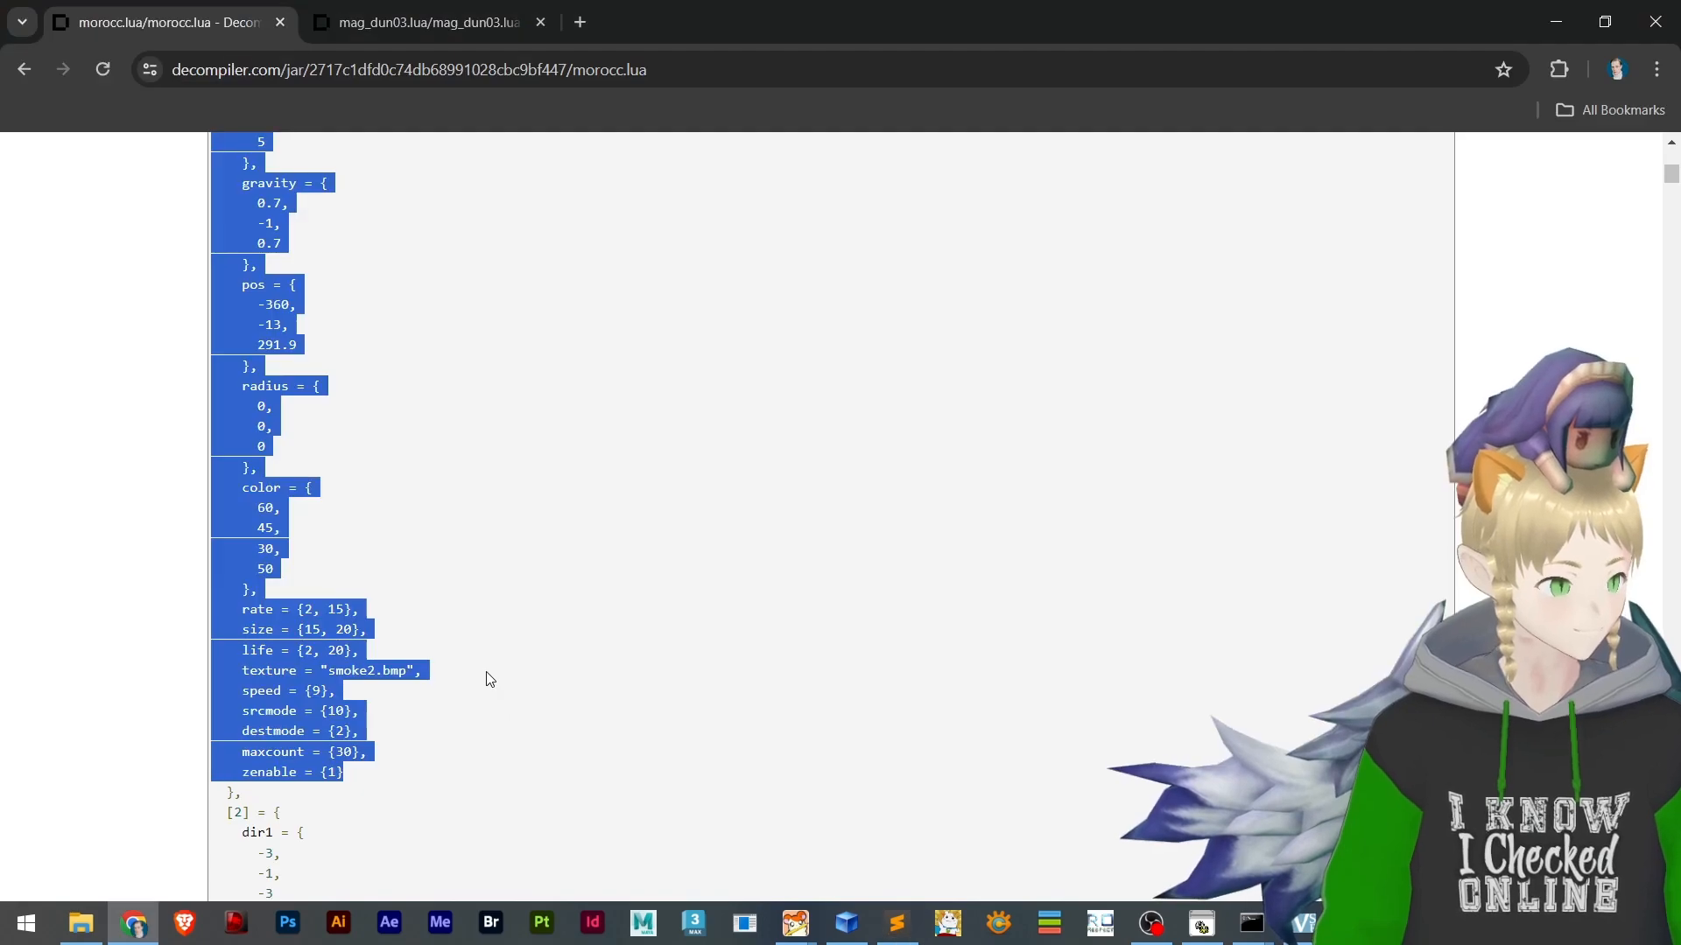
scroll(421, 691, down, 2)
scroll(1354, 393, down, 7)
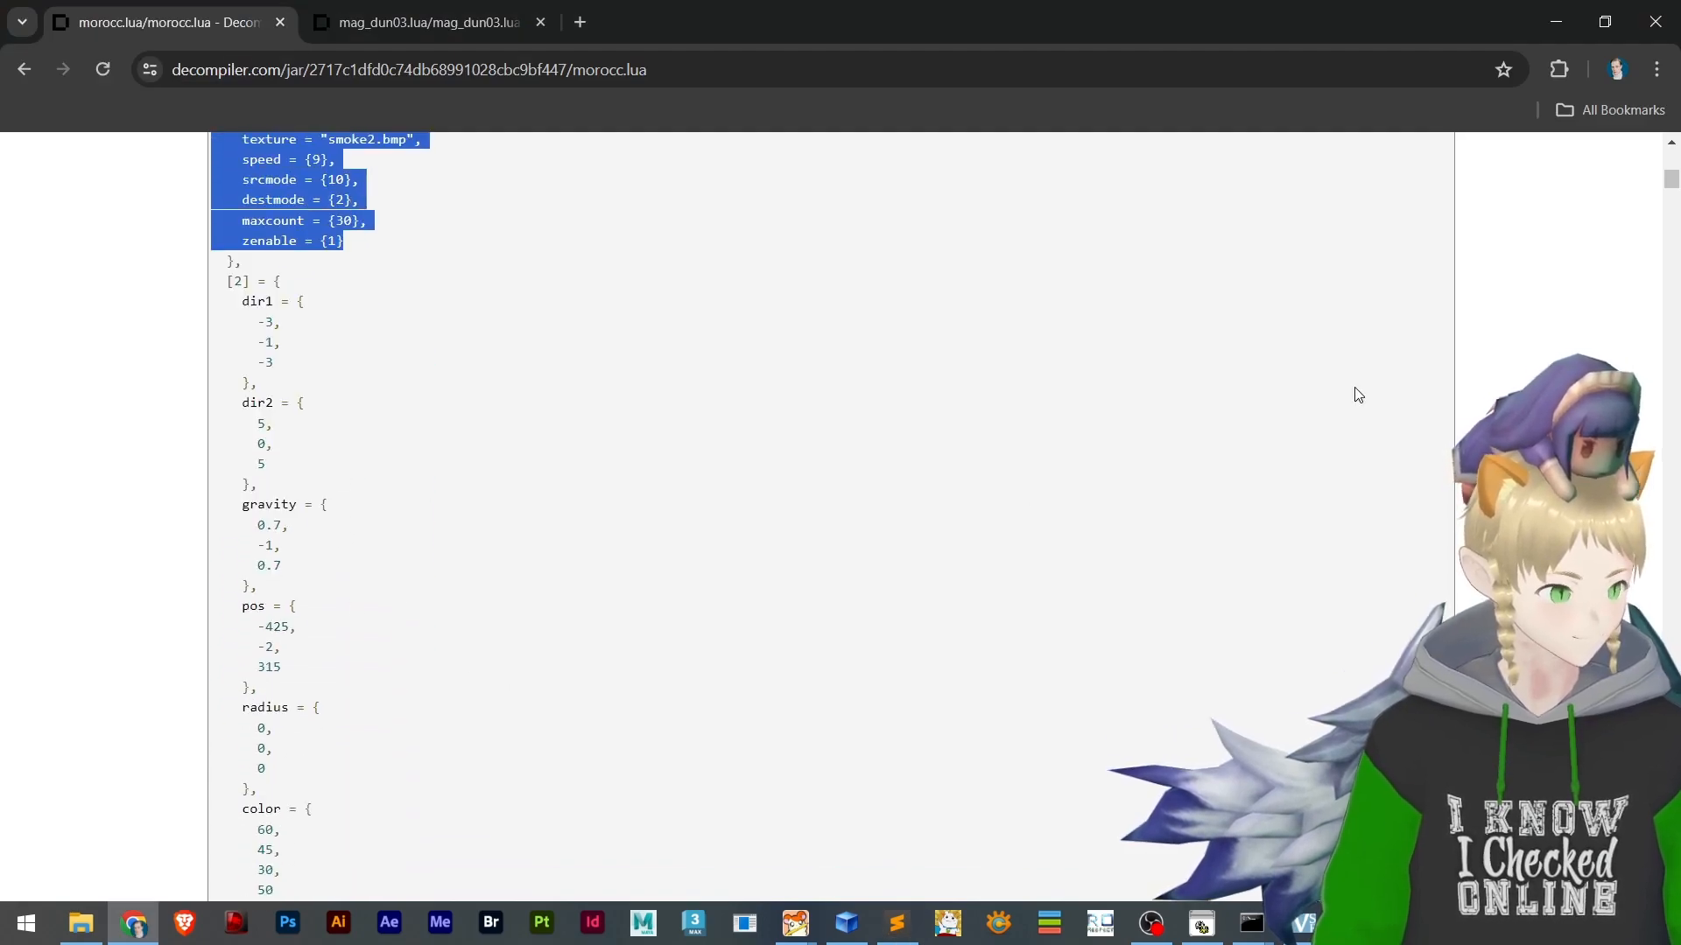
drag(1668, 192, 1630, 700)
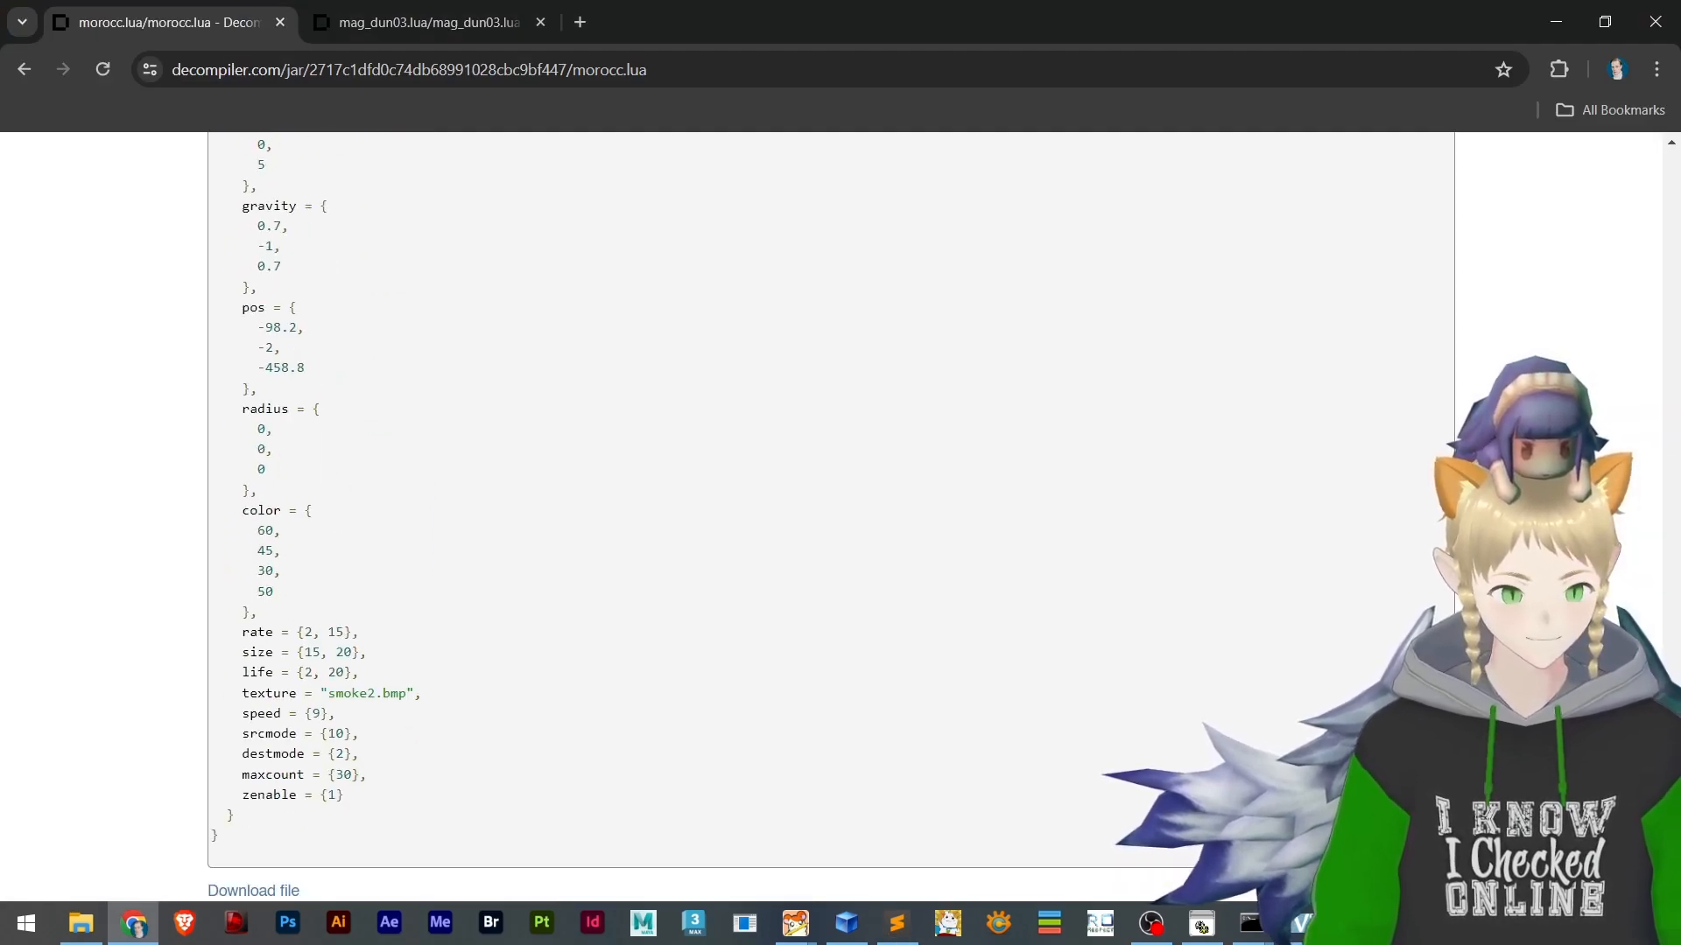
Paste the copied [1] entry below the first emitter in effecttool.lub, add its closing brace, and save the file
key(alt+Tab)
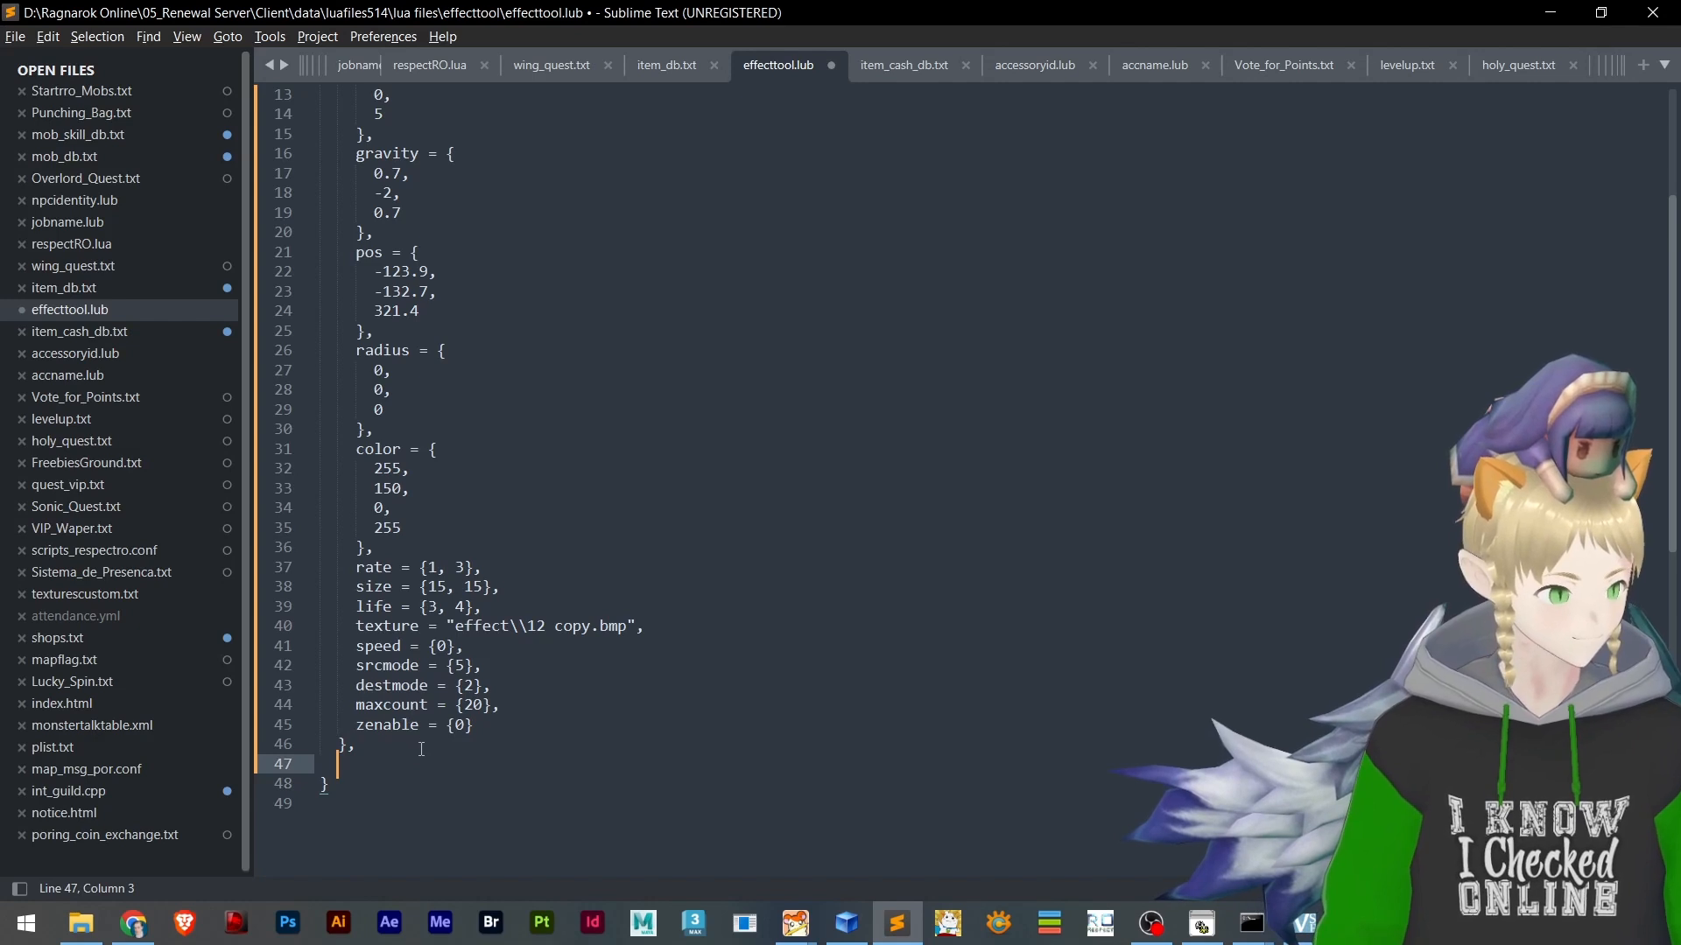
key(ctrl+v)
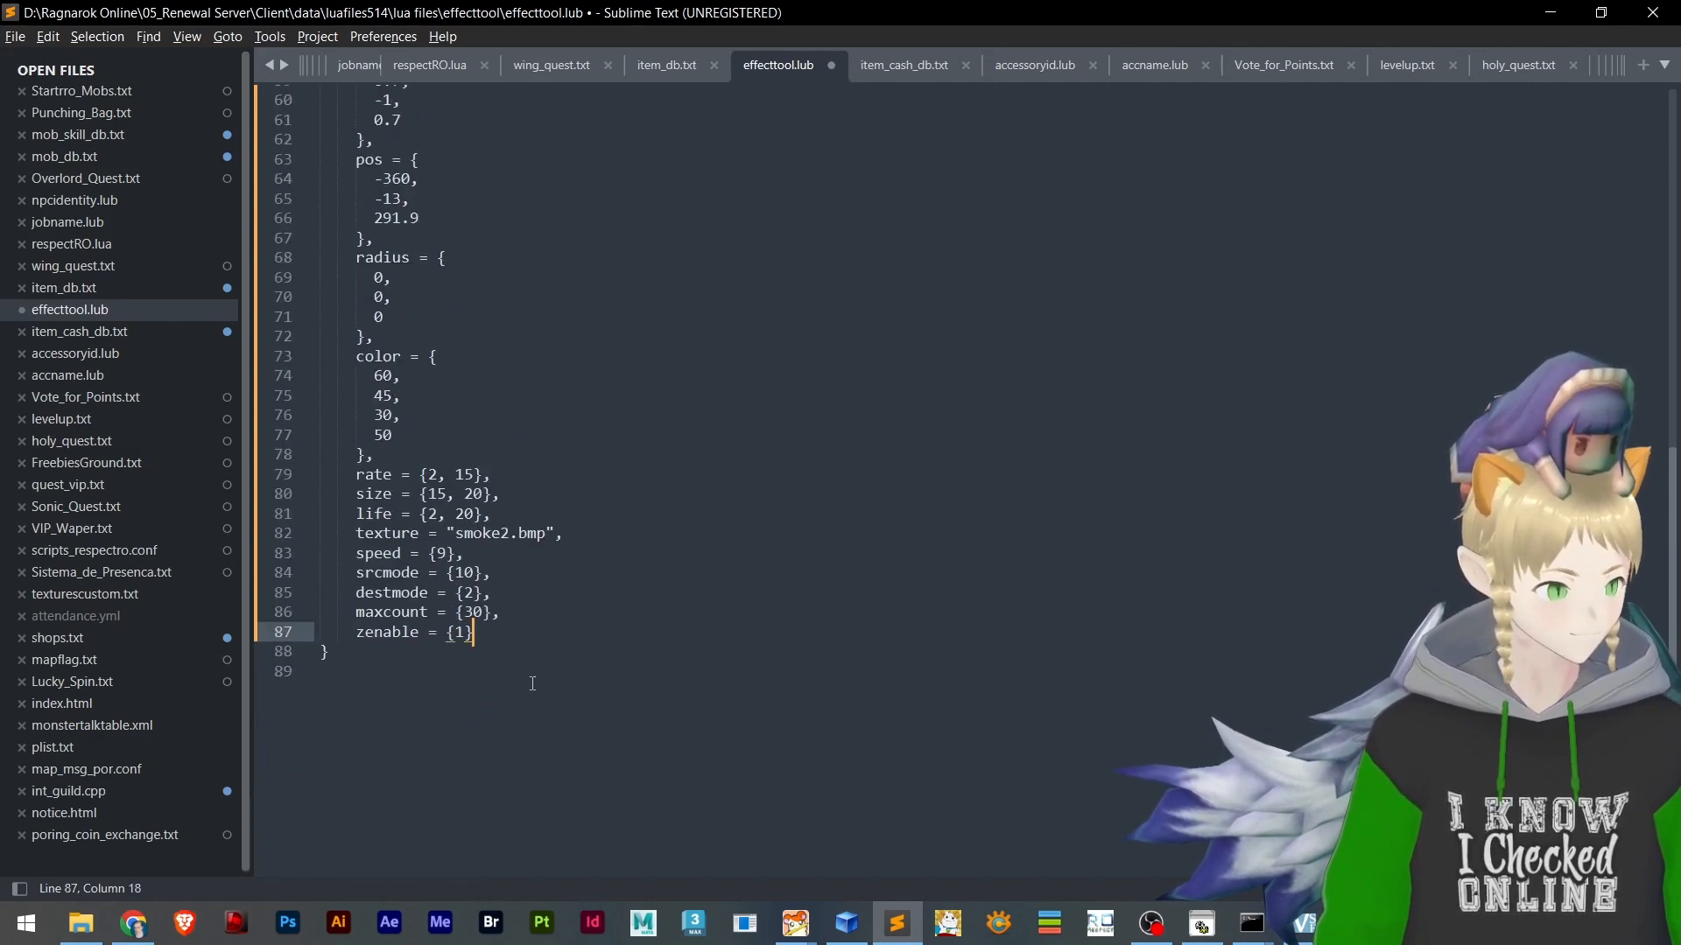
key(Return)
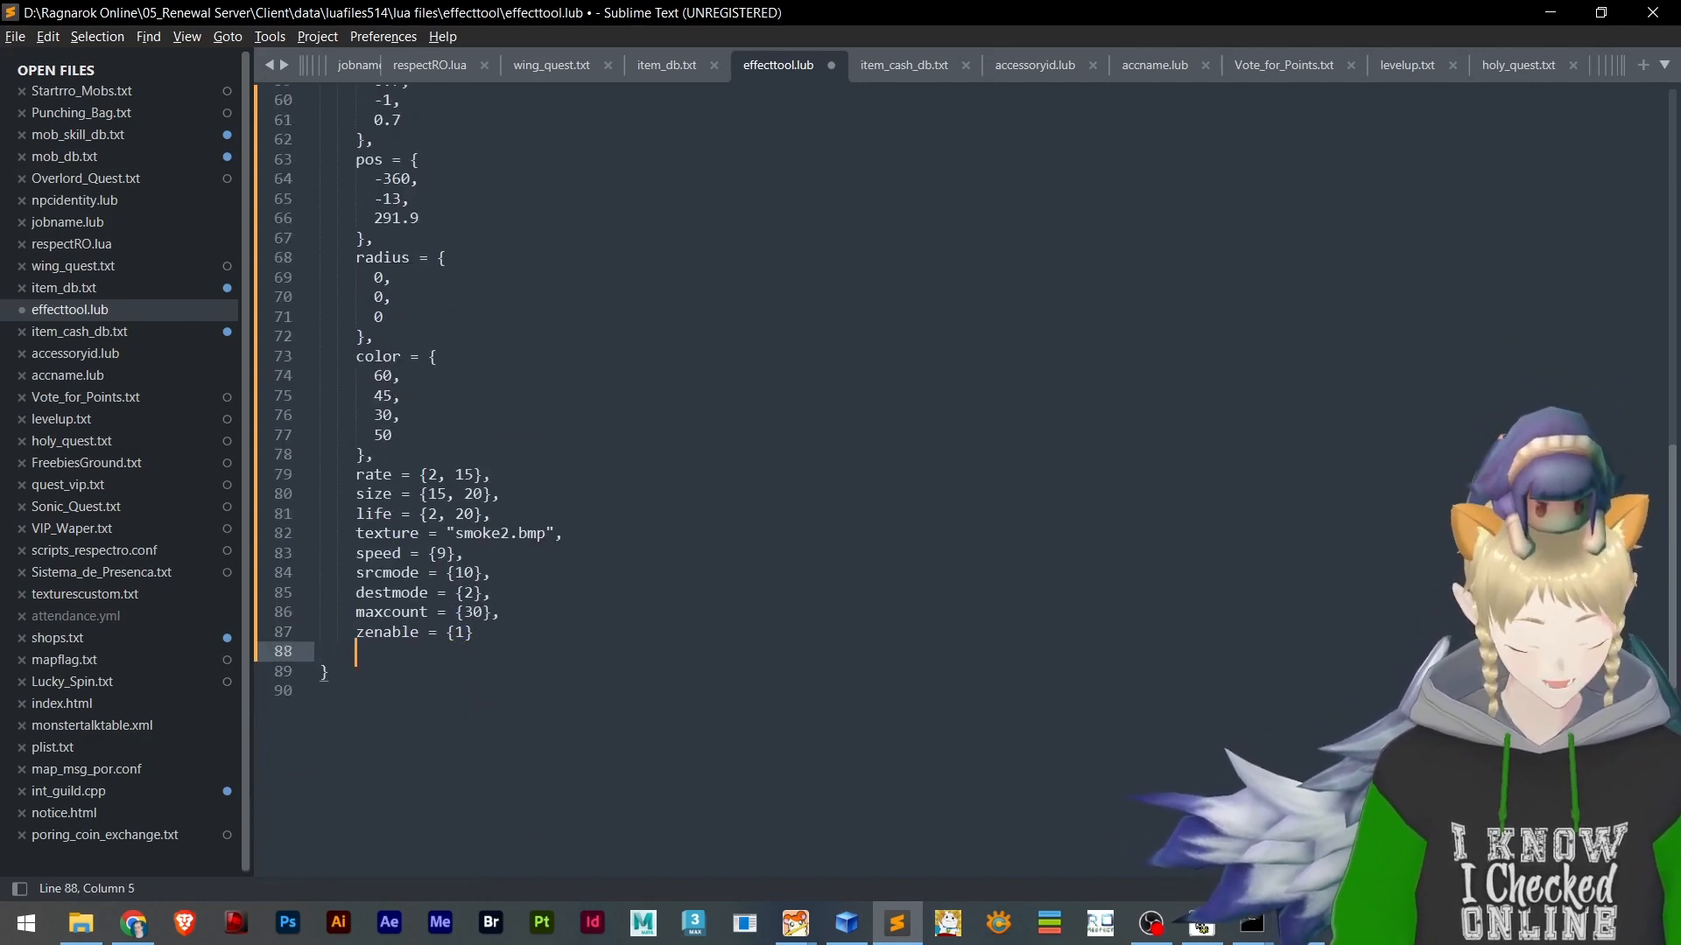
scroll(525, 587, up, 11)
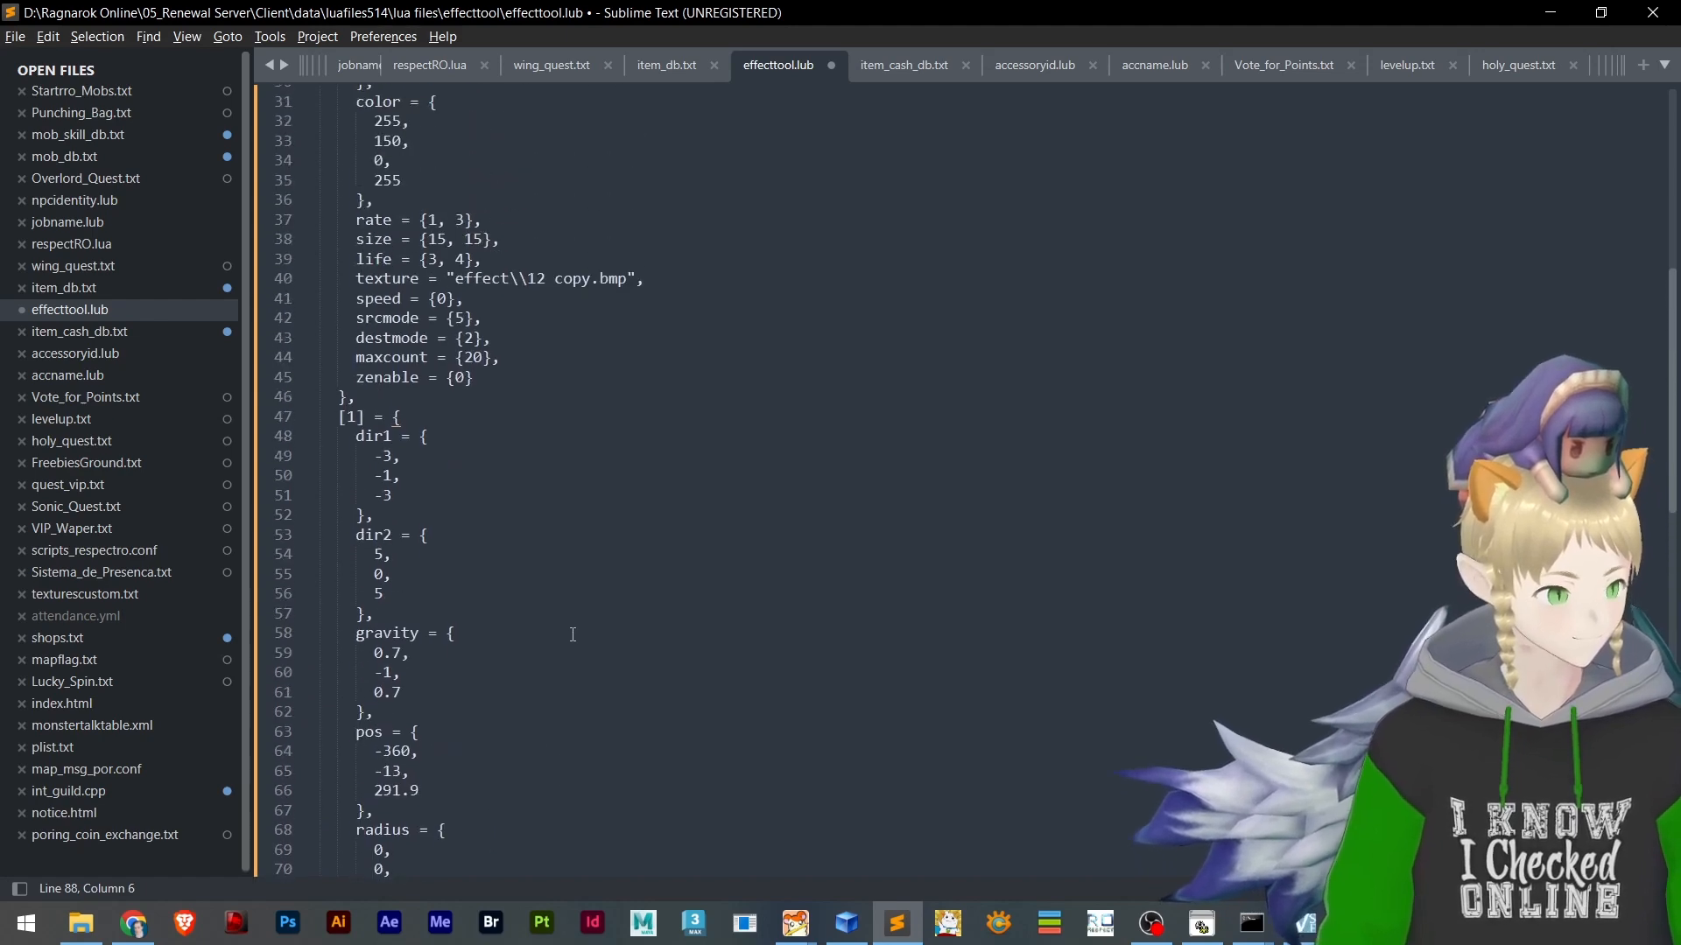
scroll(488, 525, down, 8)
key(ctrl+s)
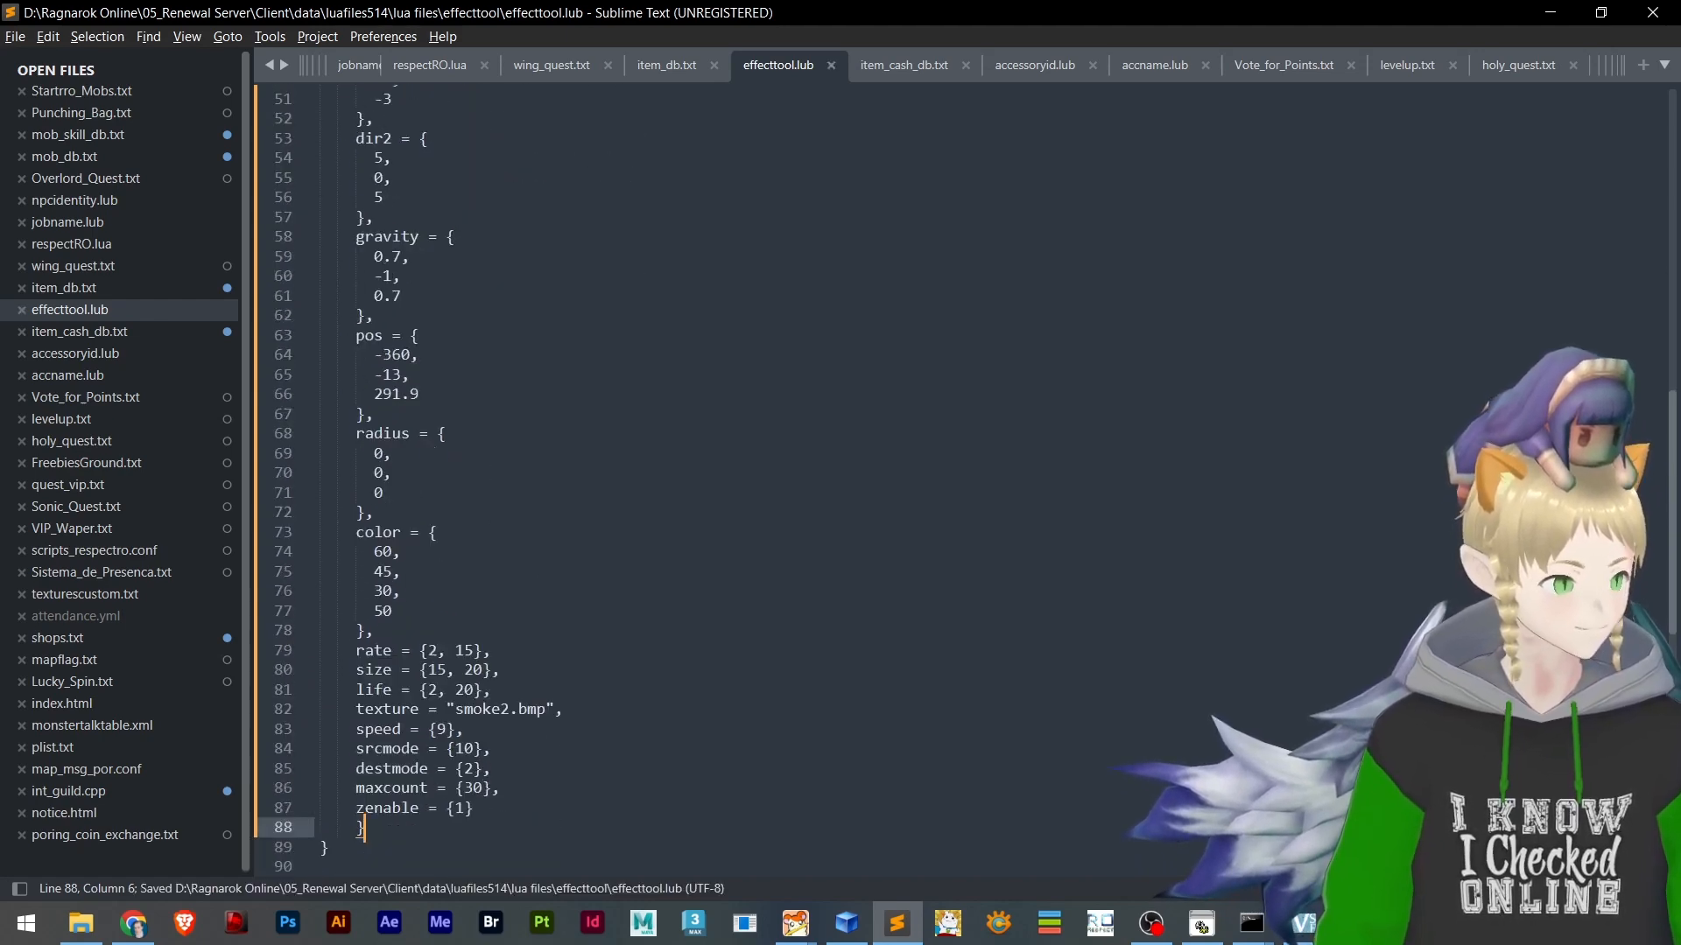
Check the comma separating the two emitter entries in effecttool.lub and the closing brace of the last entry
scroll(542, 516, up, 7)
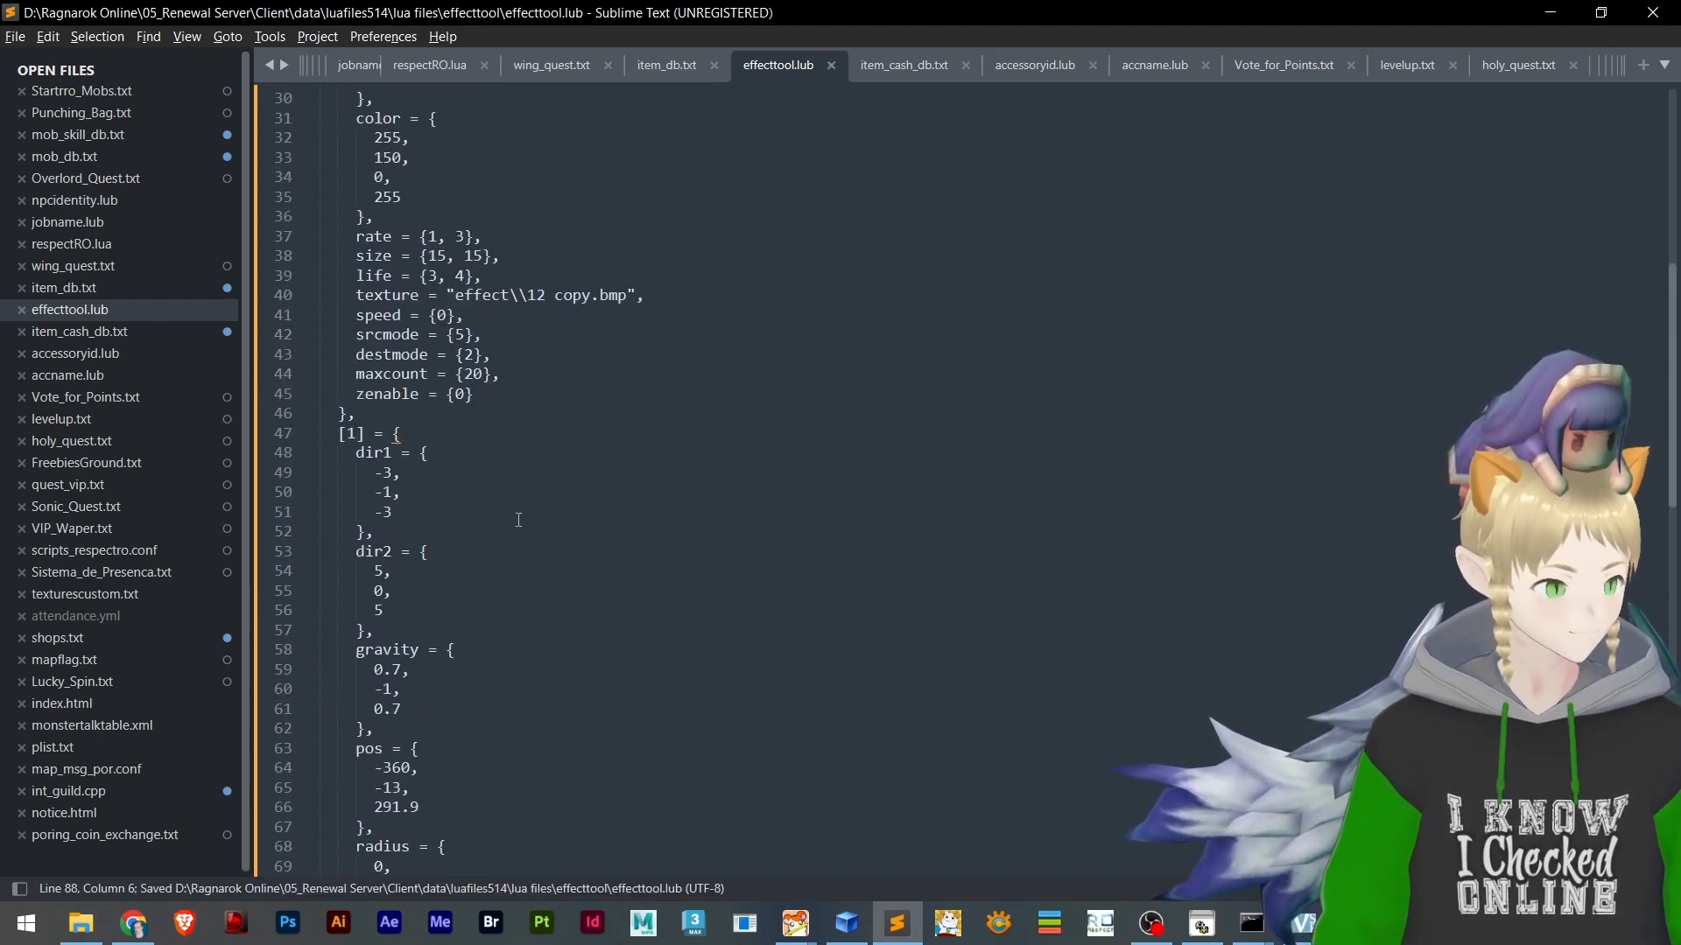
drag(356, 415, 349, 414)
click(355, 414)
click(355, 414)
scroll(385, 427, down, 15)
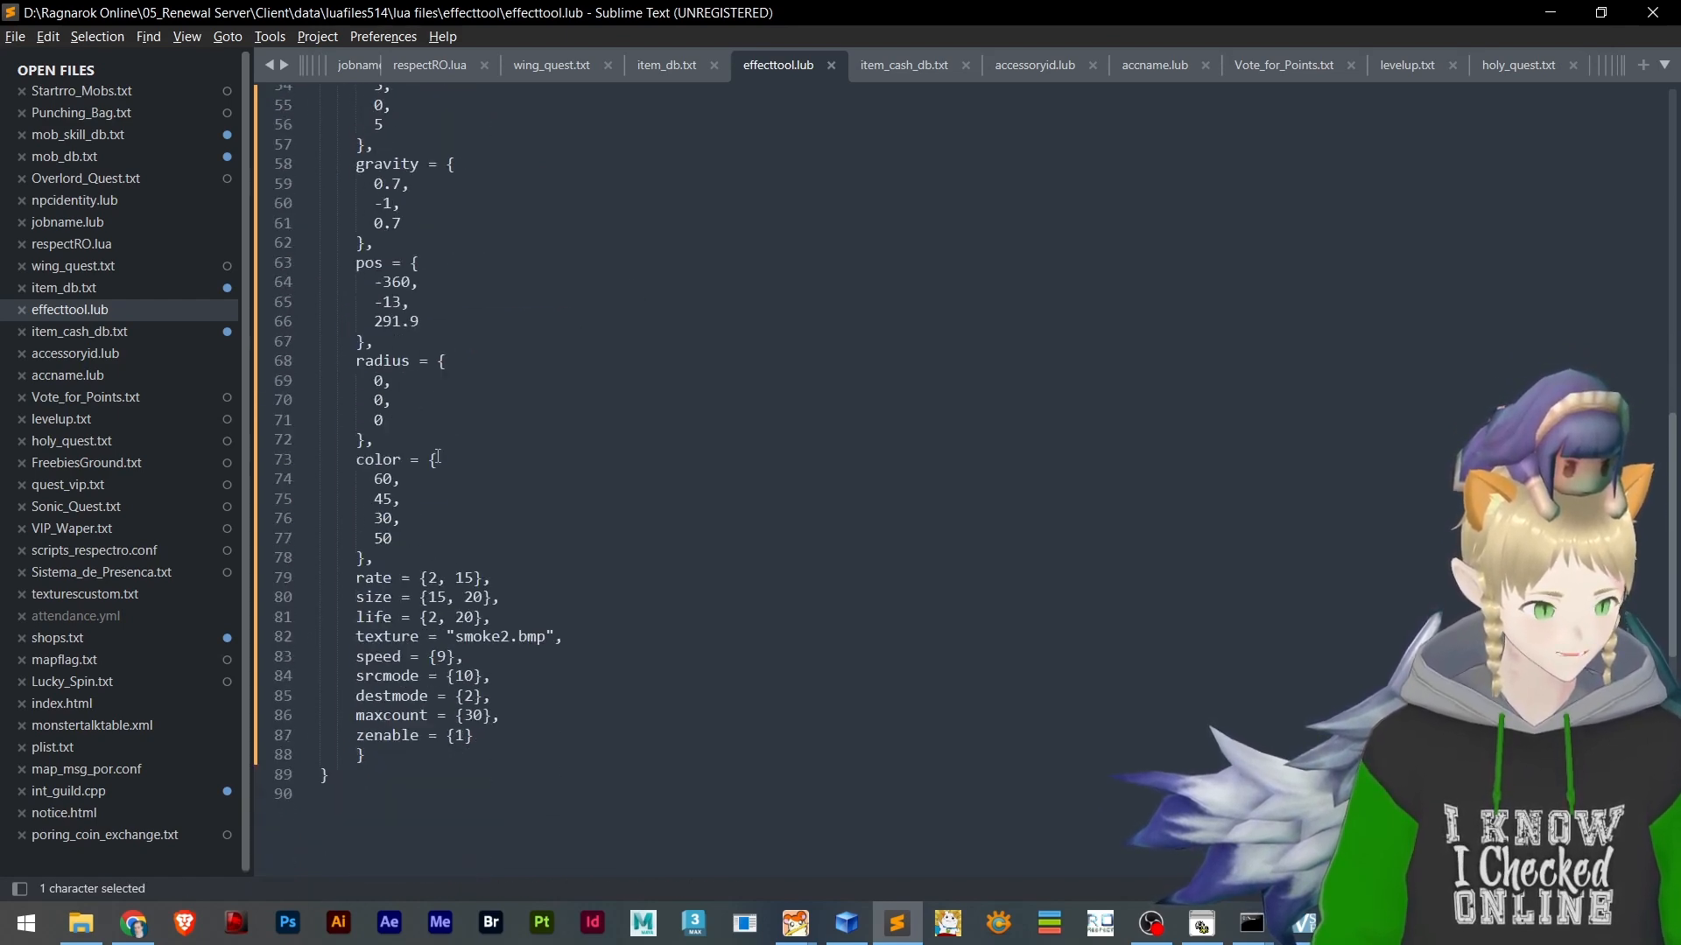
click(388, 359)
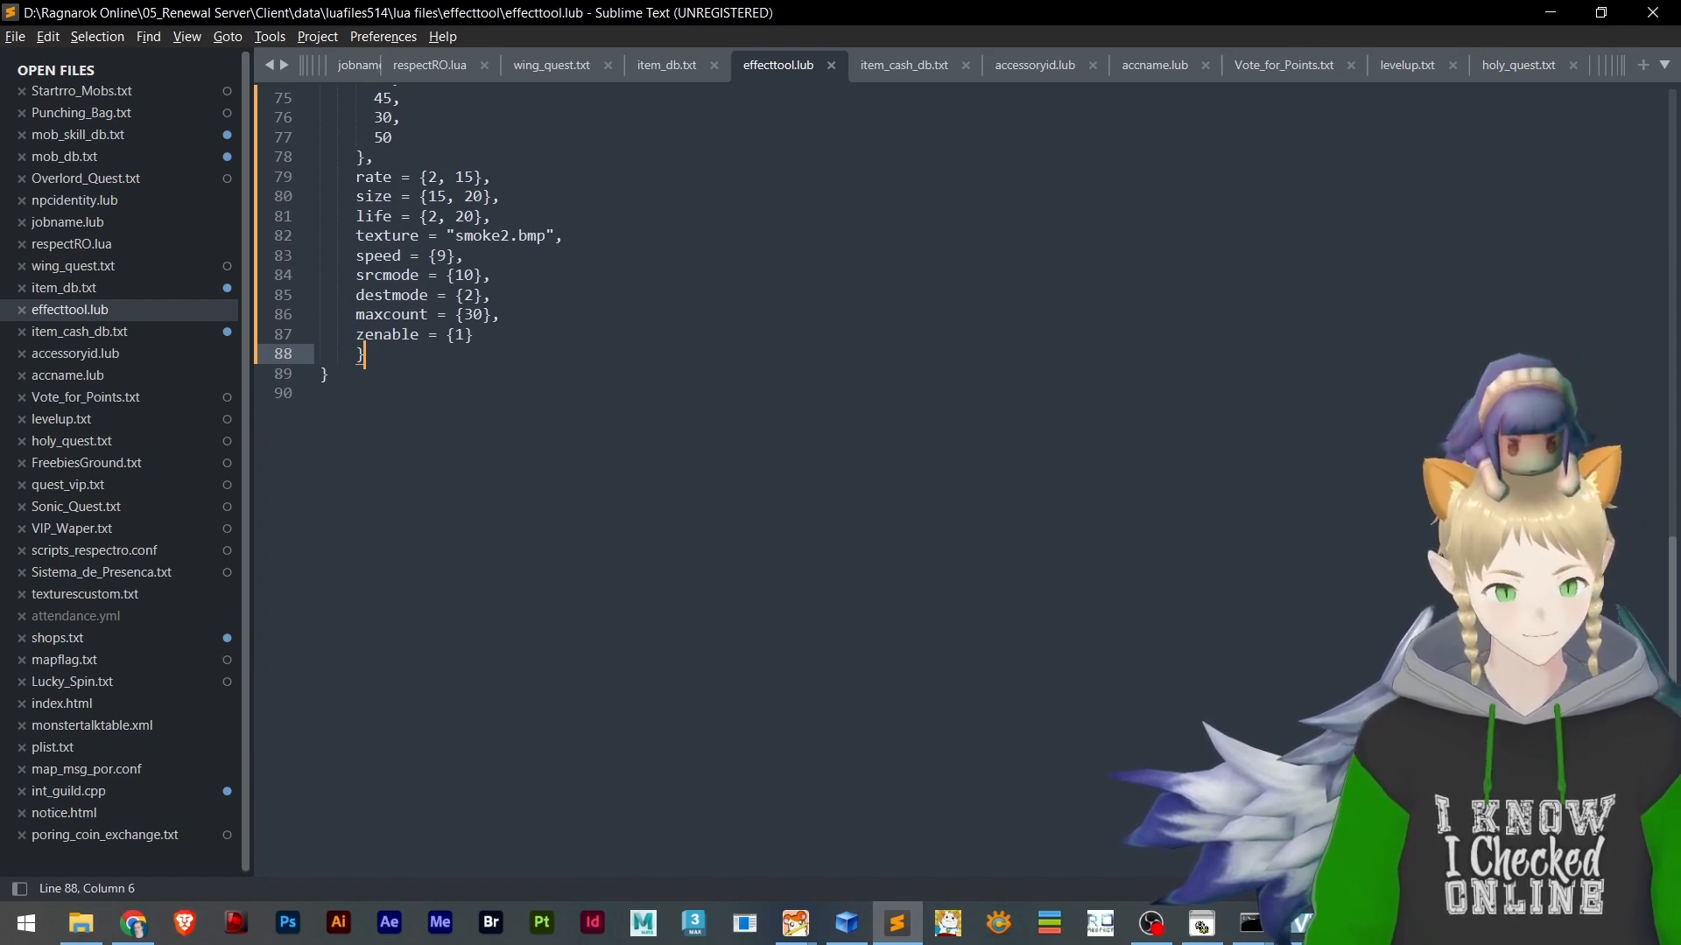
Bring up the running Speedrun Tutorial game client and close it
click(1101, 923)
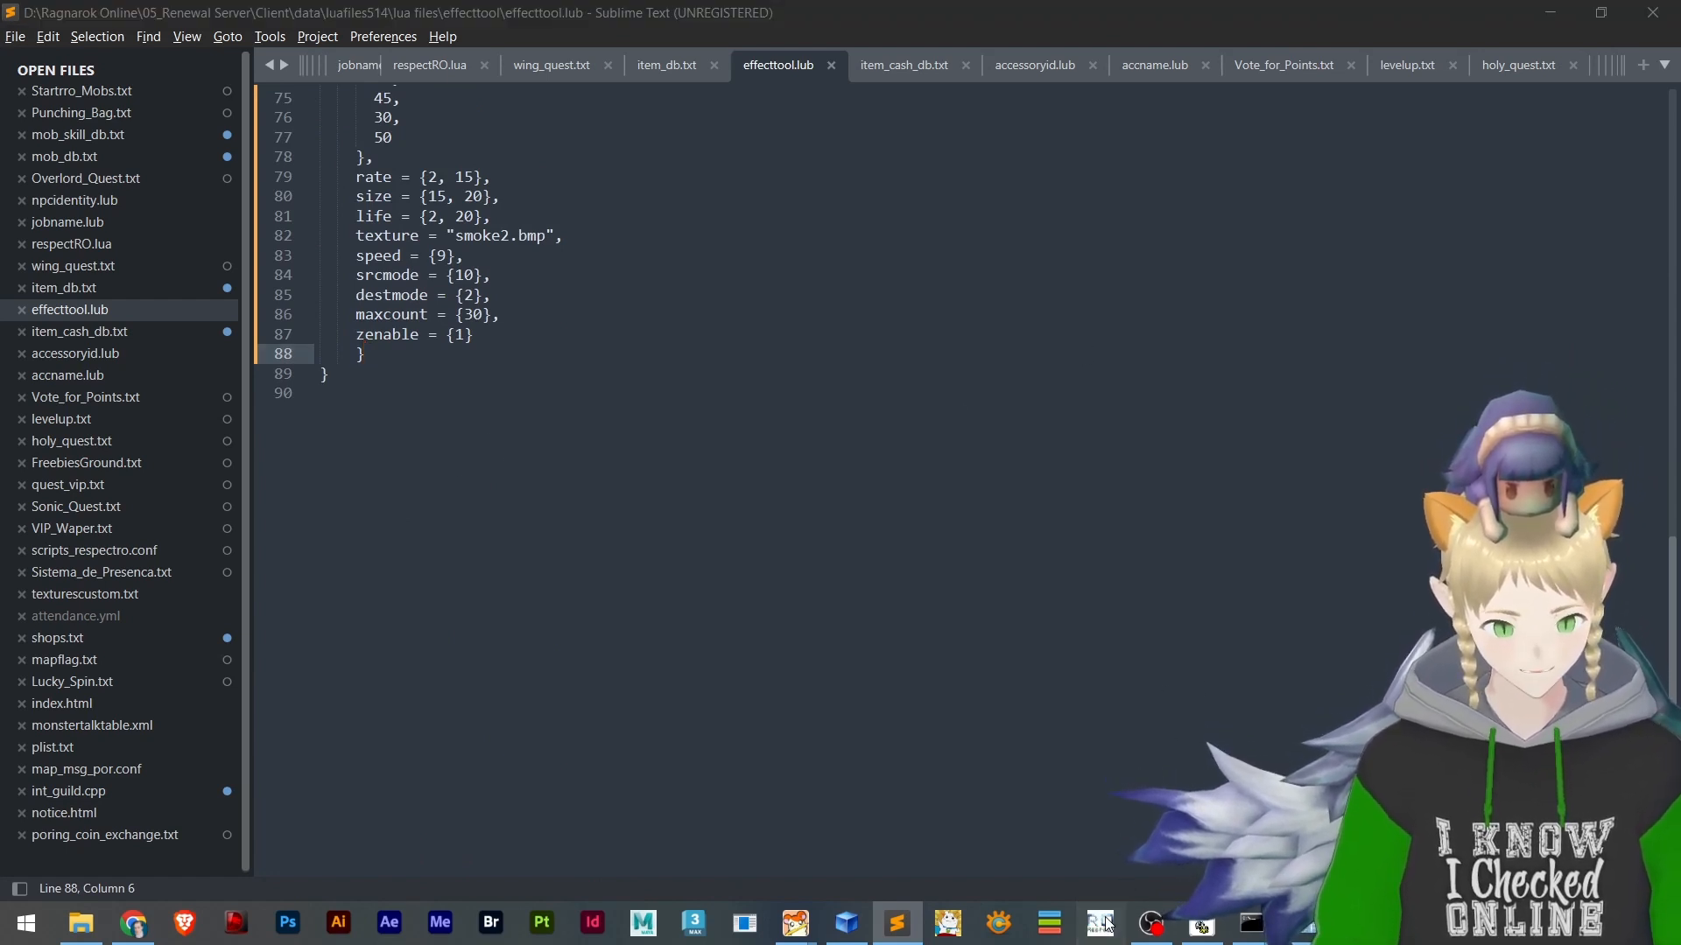
click(1201, 926)
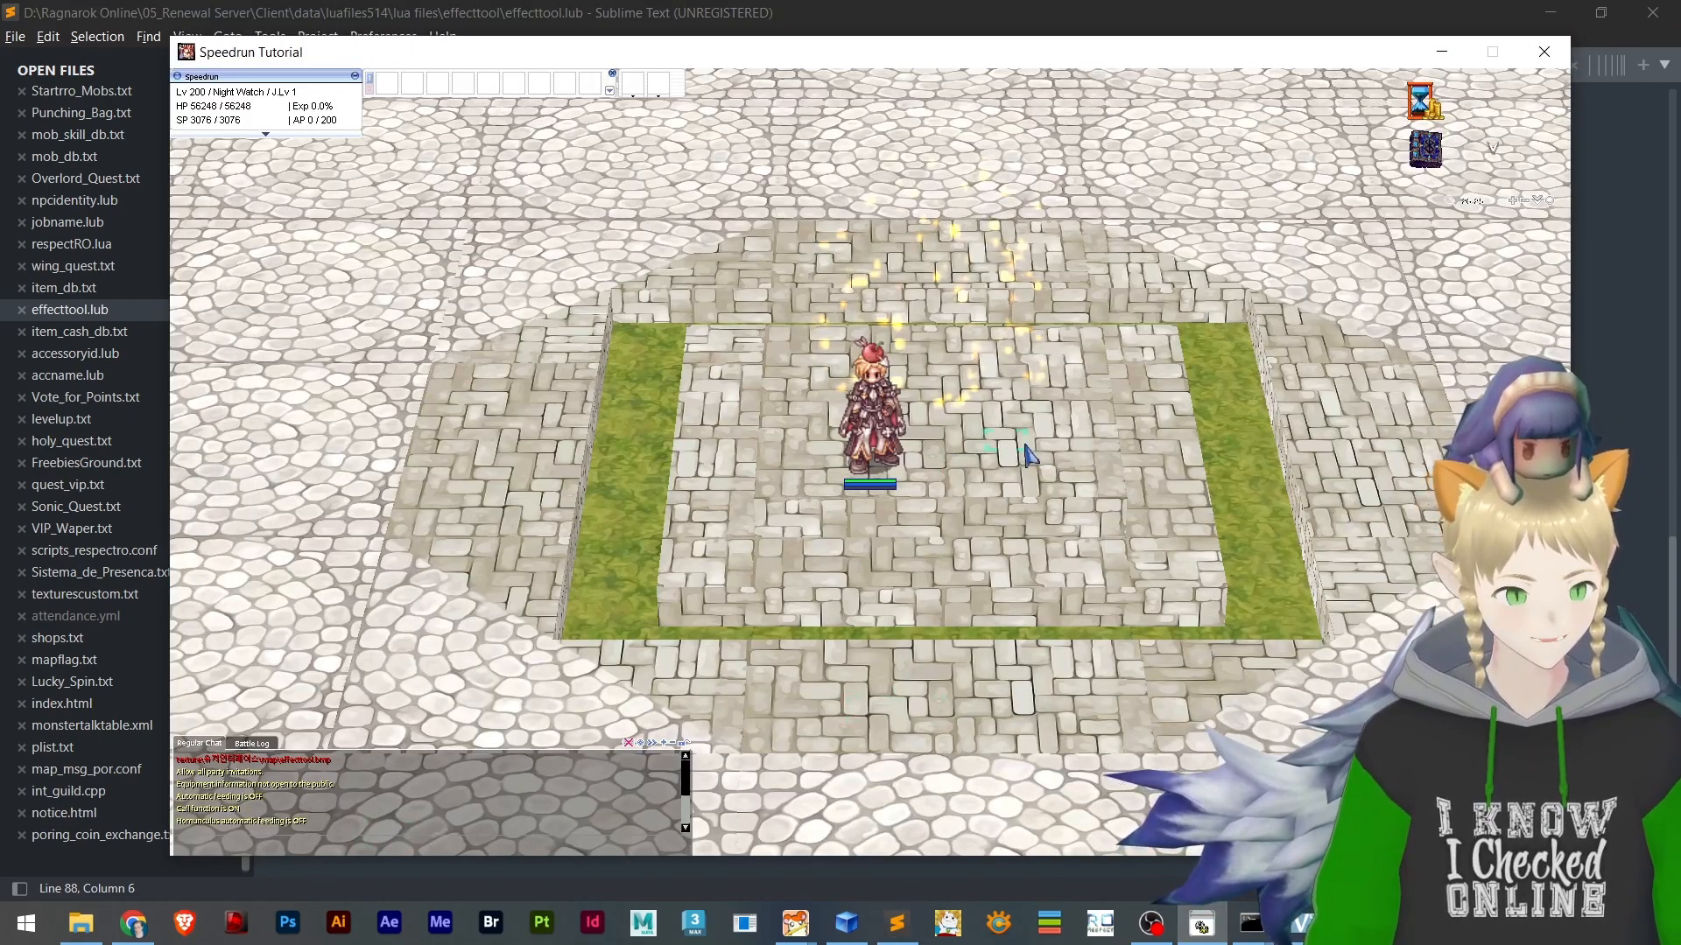
click(1545, 53)
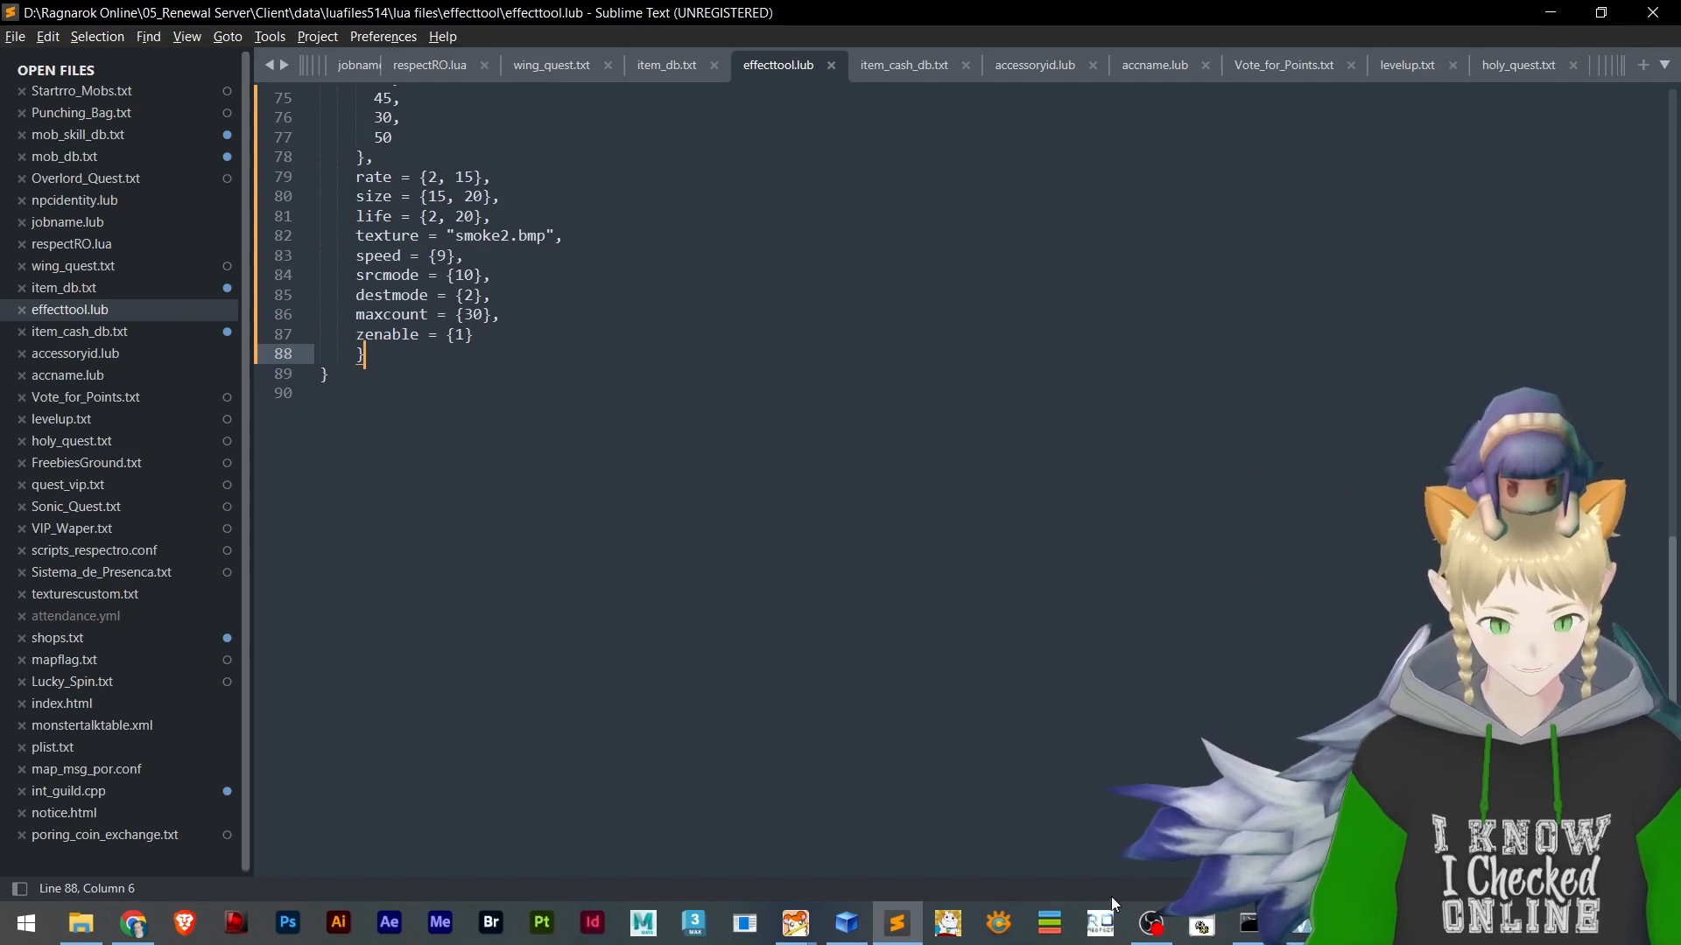
Relaunch the Speedrun Tutorial game client over BrowEdit, log in with the account password and enter the map
mouse_move(779, 924)
click(963, 812)
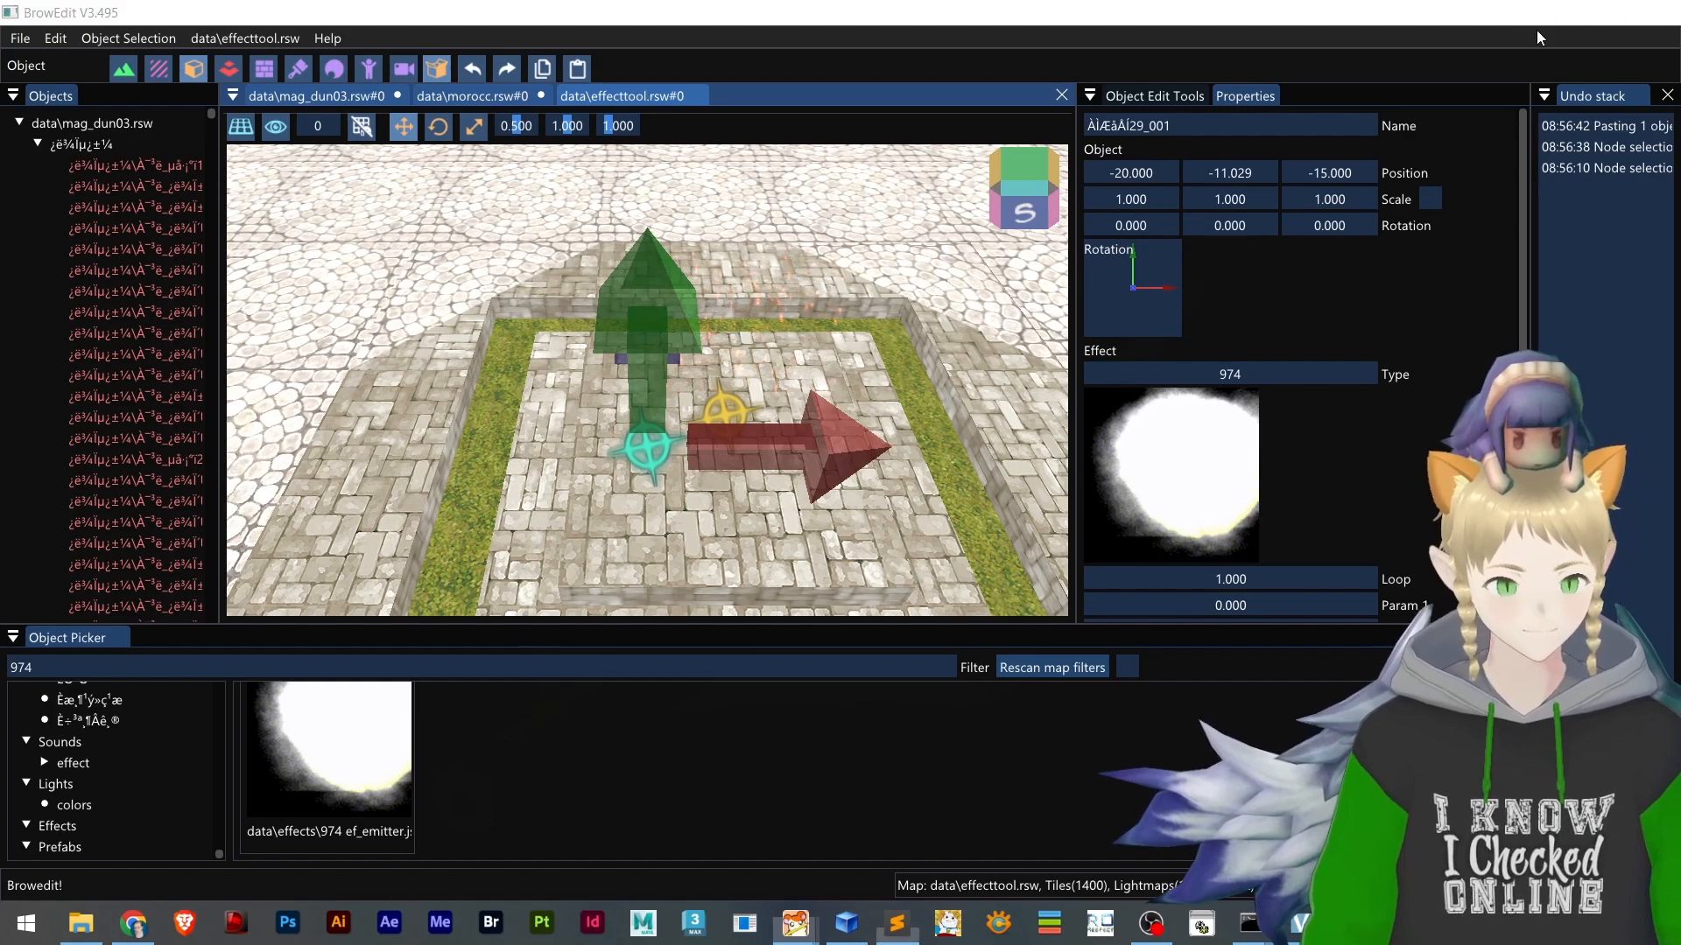
click(1555, 13)
key(alt+Tab)
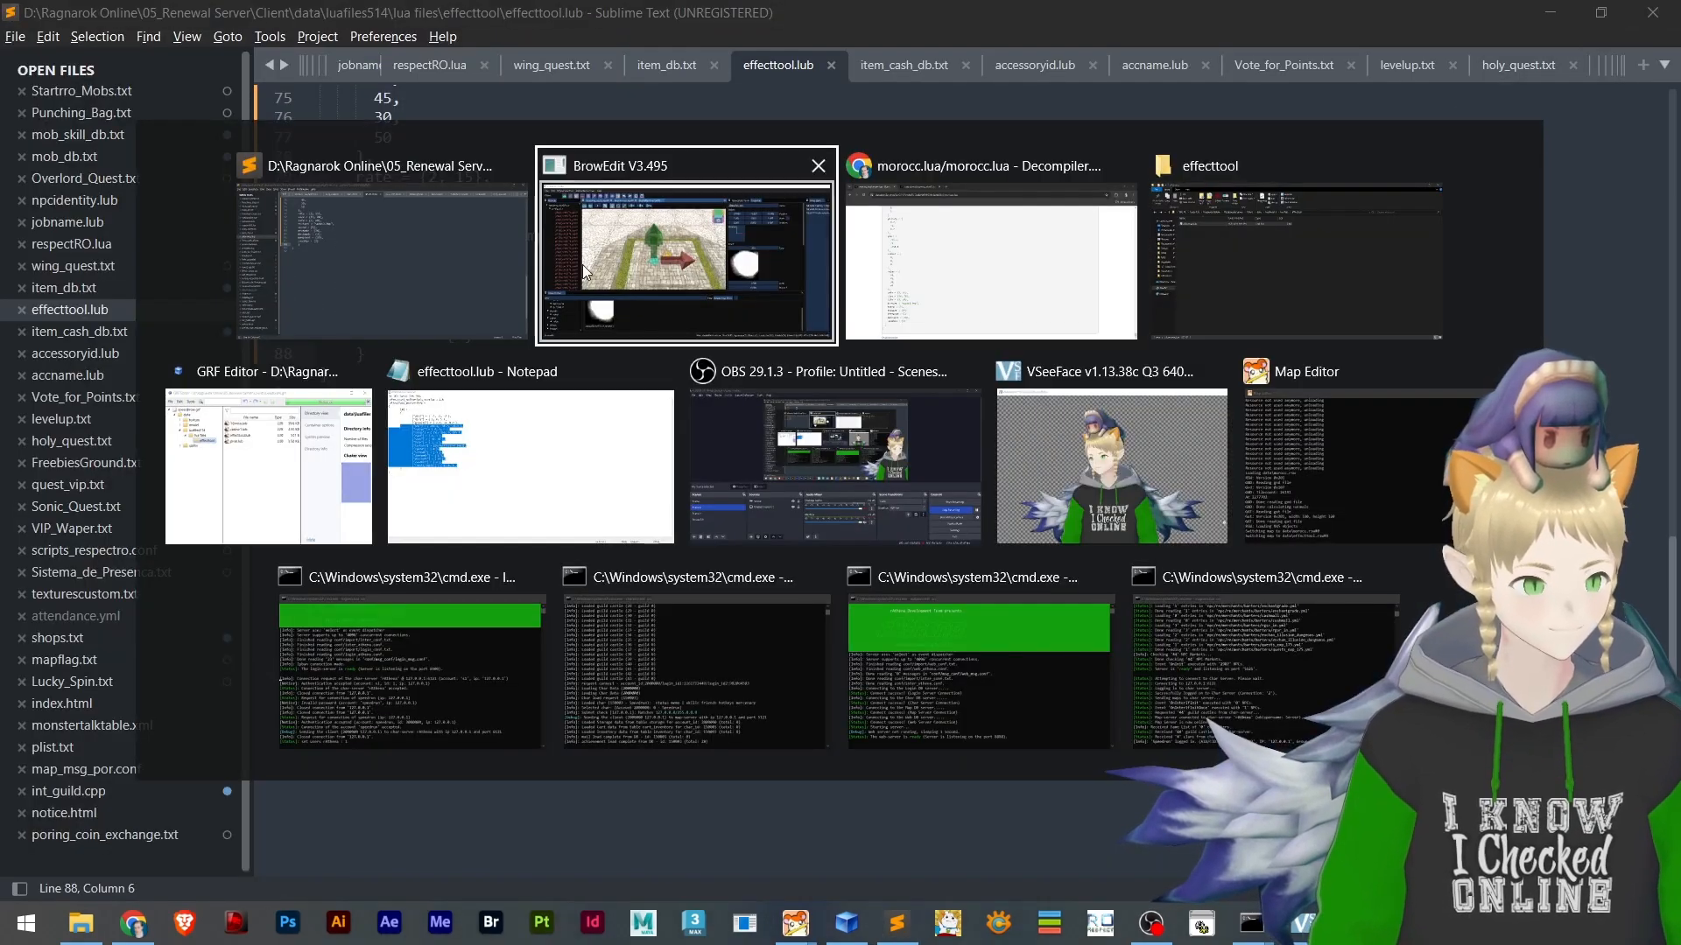
click(660, 364)
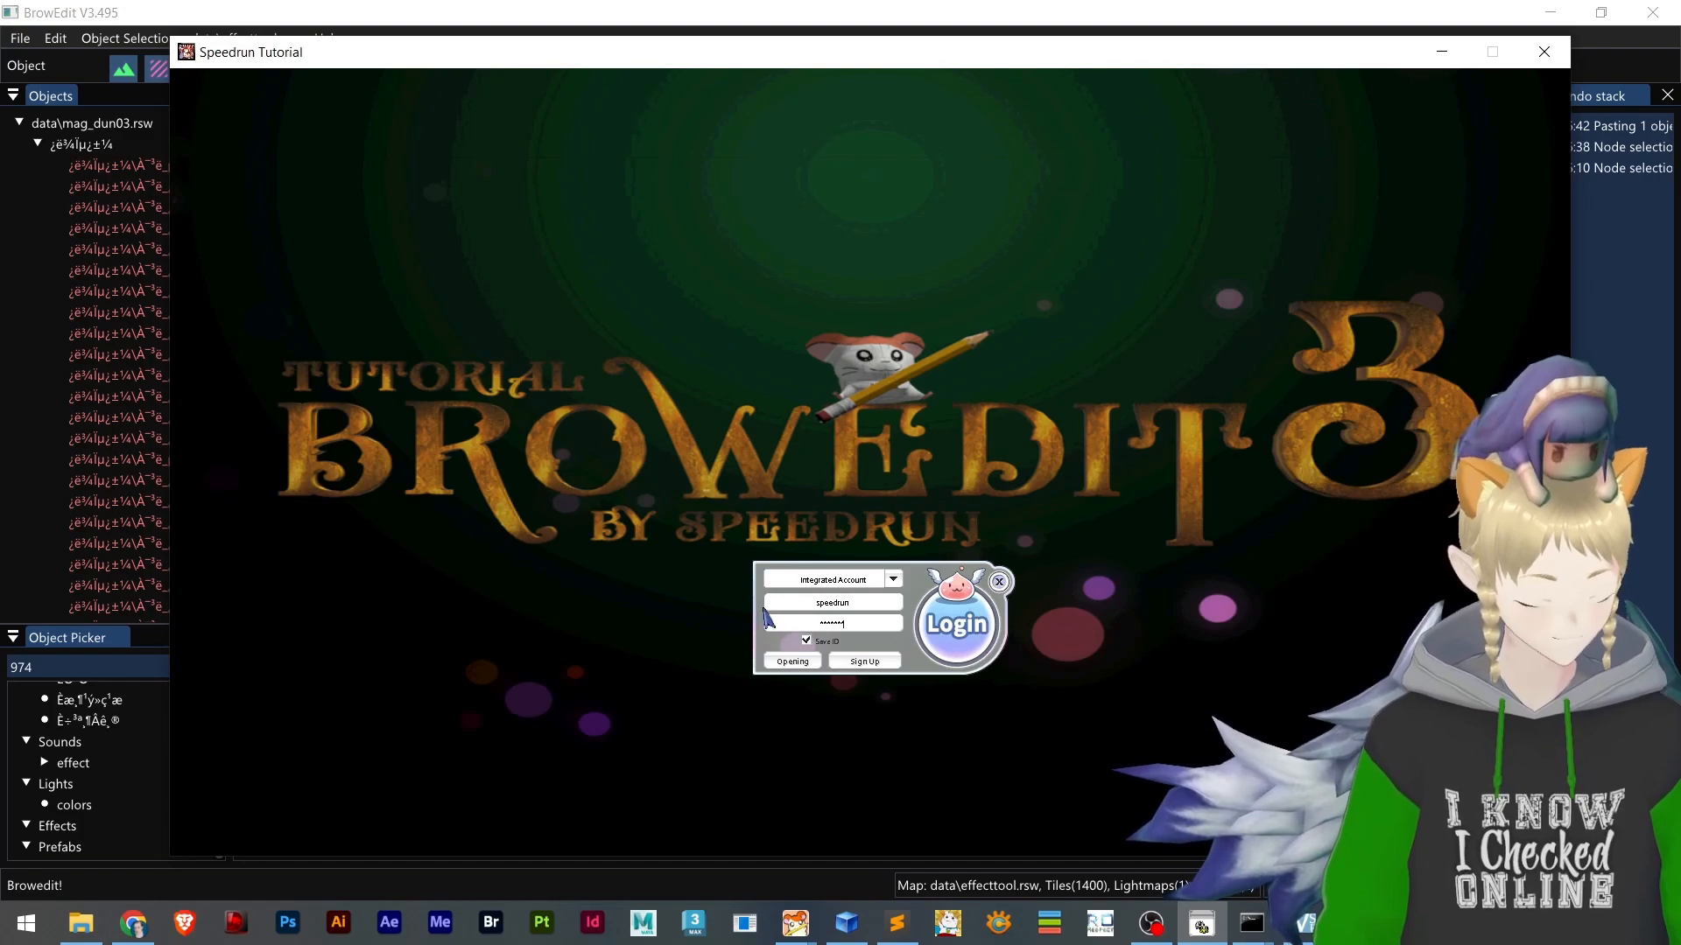
key(Return)
key(Return)
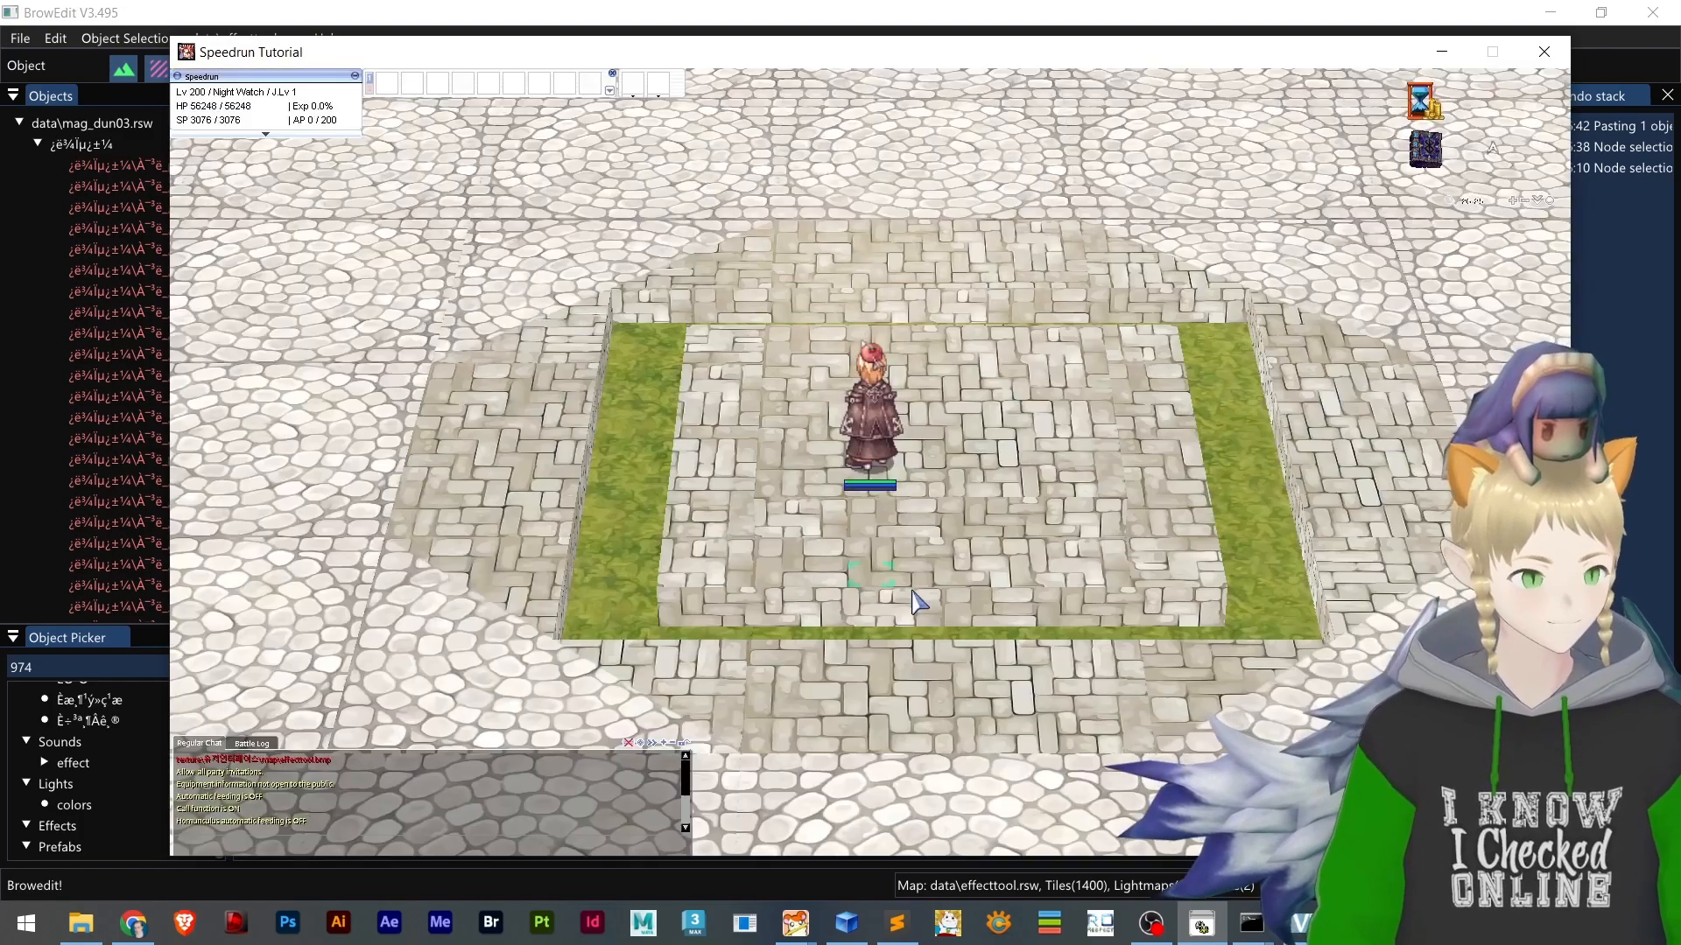
Examine the emitter effects around the character in-game from several angles and distances
click(979, 482)
scroll(914, 523, down, 3)
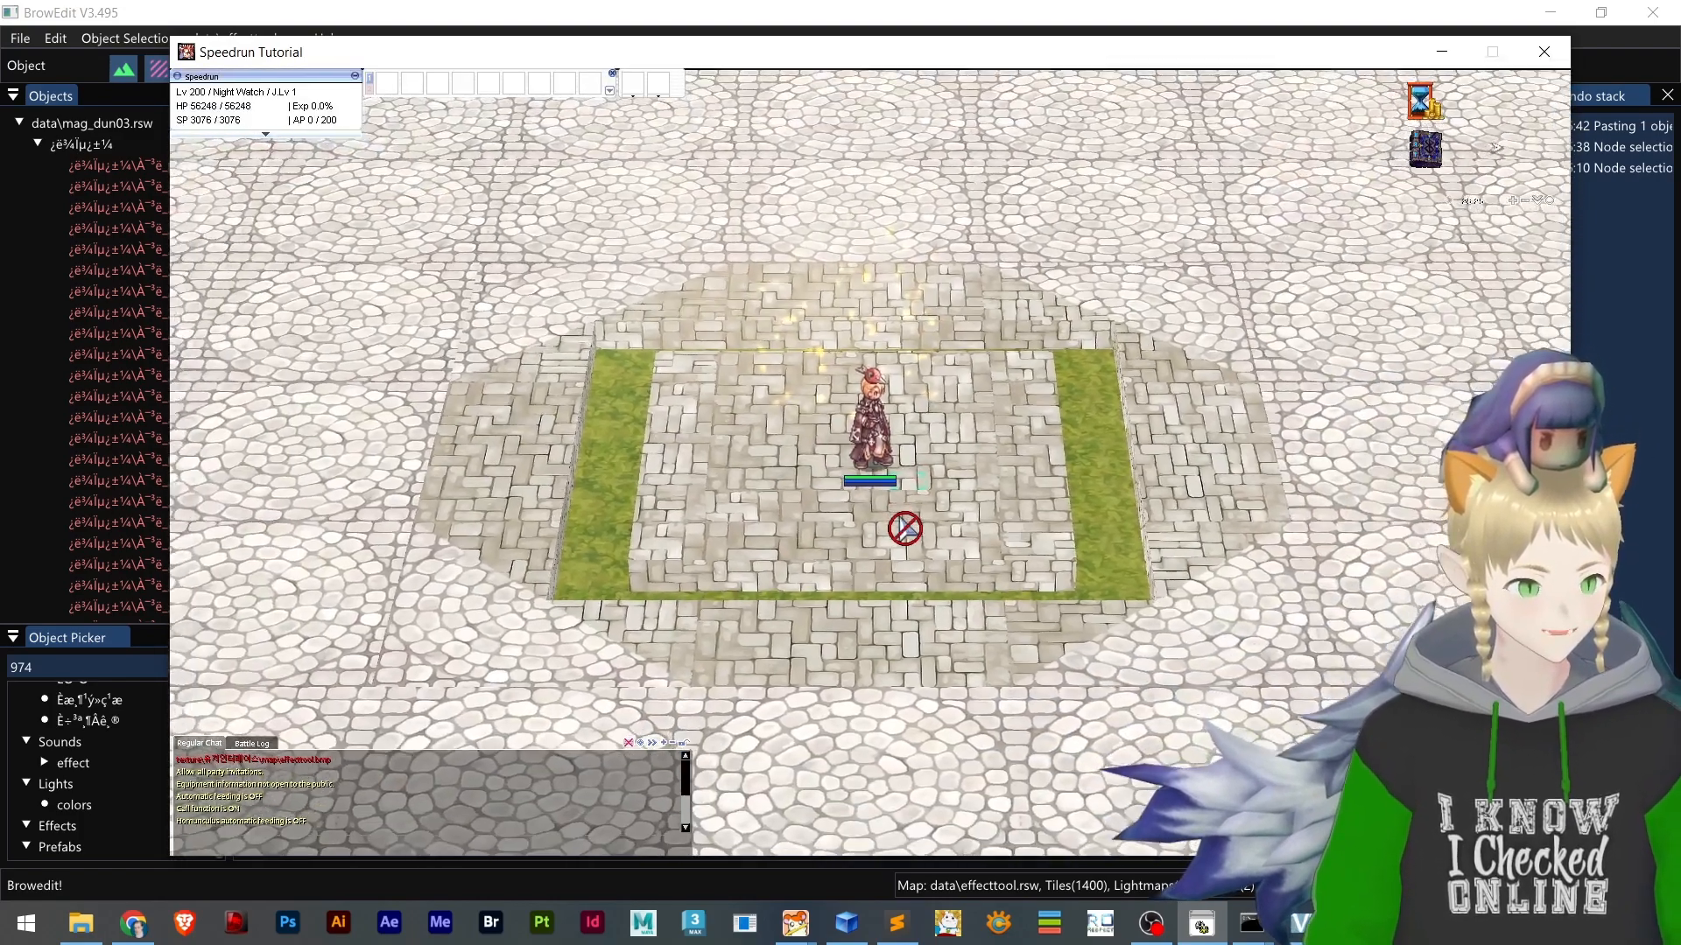
scroll(892, 517, up, 5)
scroll(737, 348, down, 4)
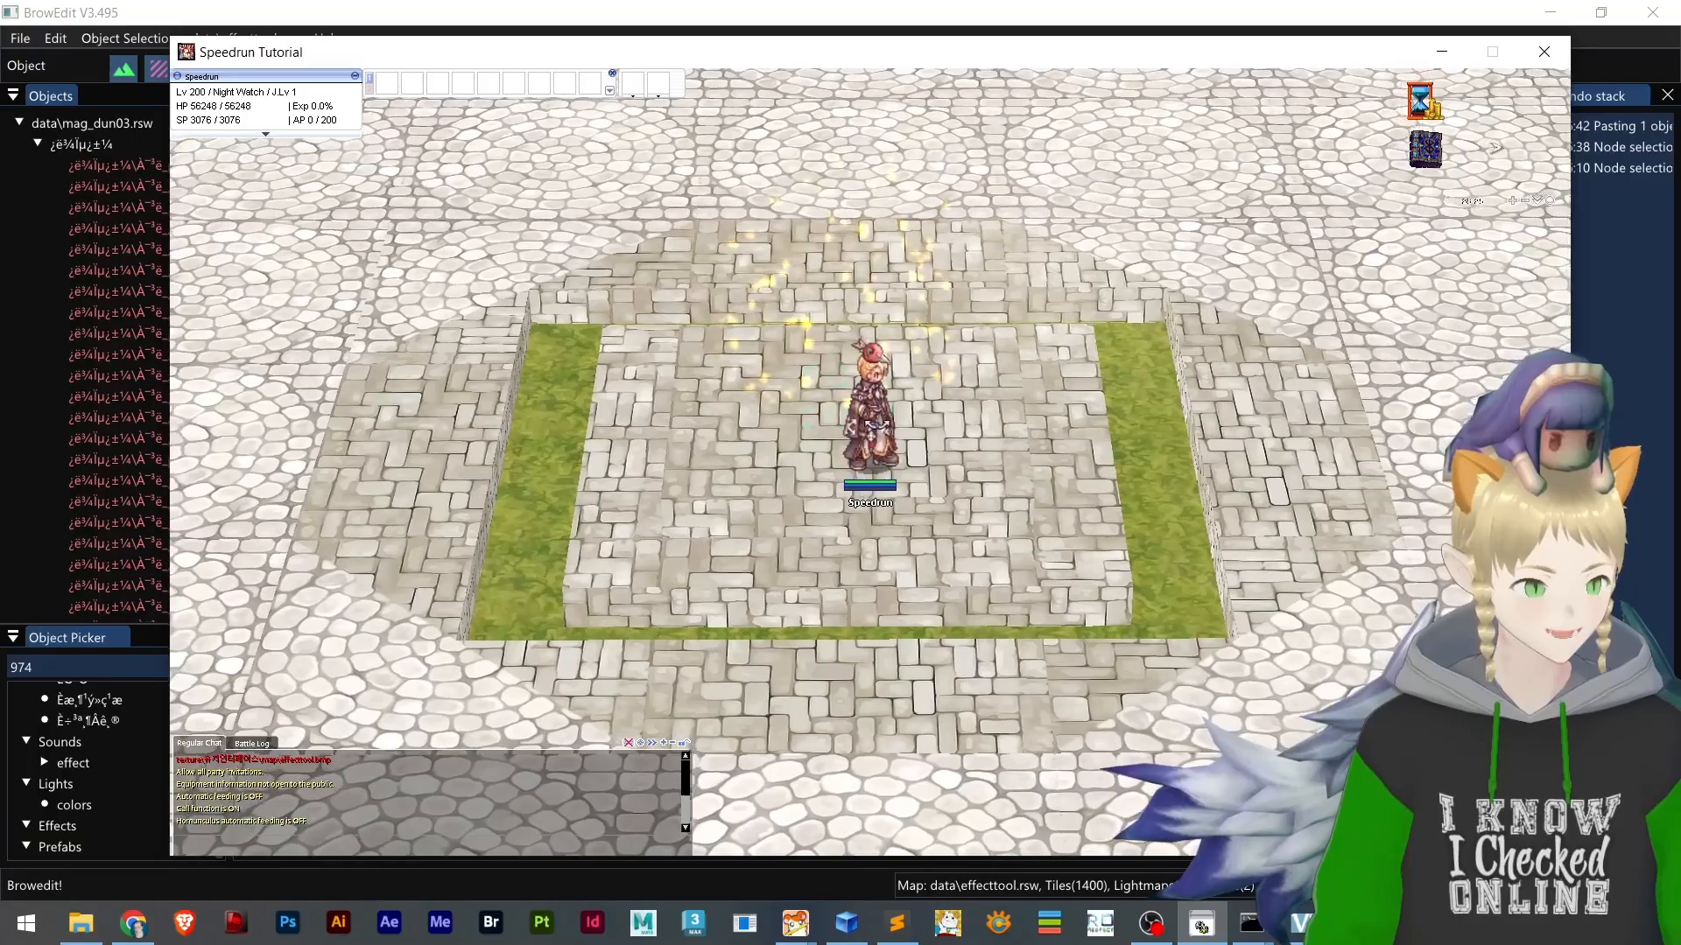
right_drag(737, 348, 865, 359)
scroll(840, 385, up, 2)
scroll(819, 398, down, 2)
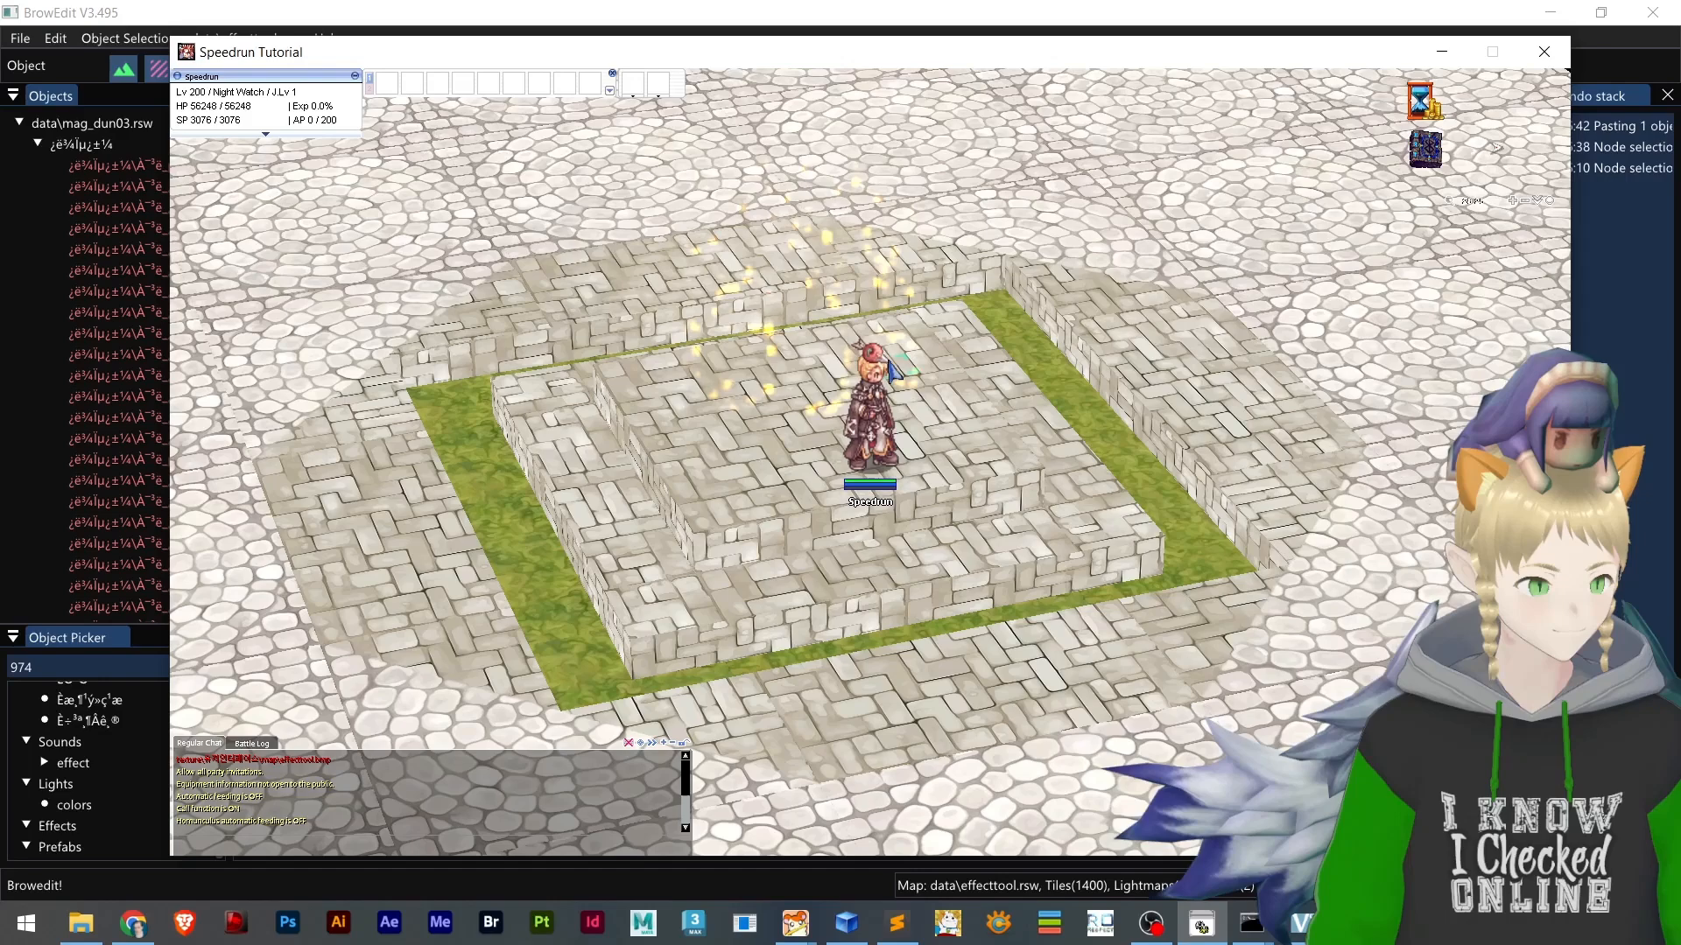
scroll(891, 372, up, 3)
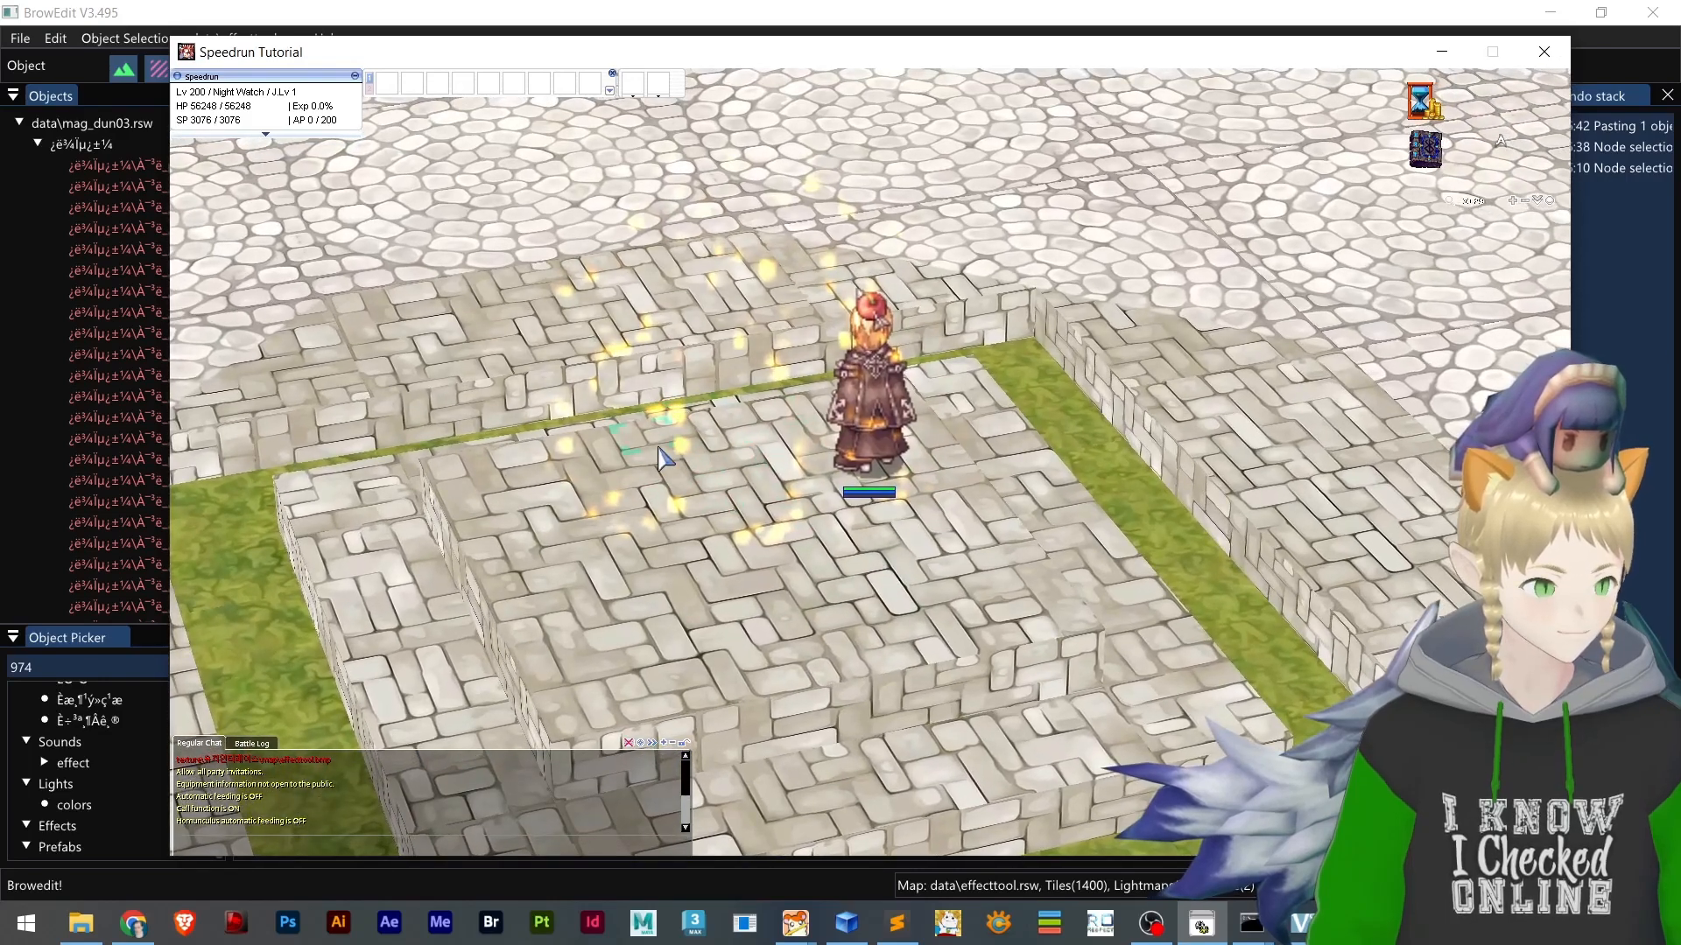
right_drag(687, 438, 672, 484)
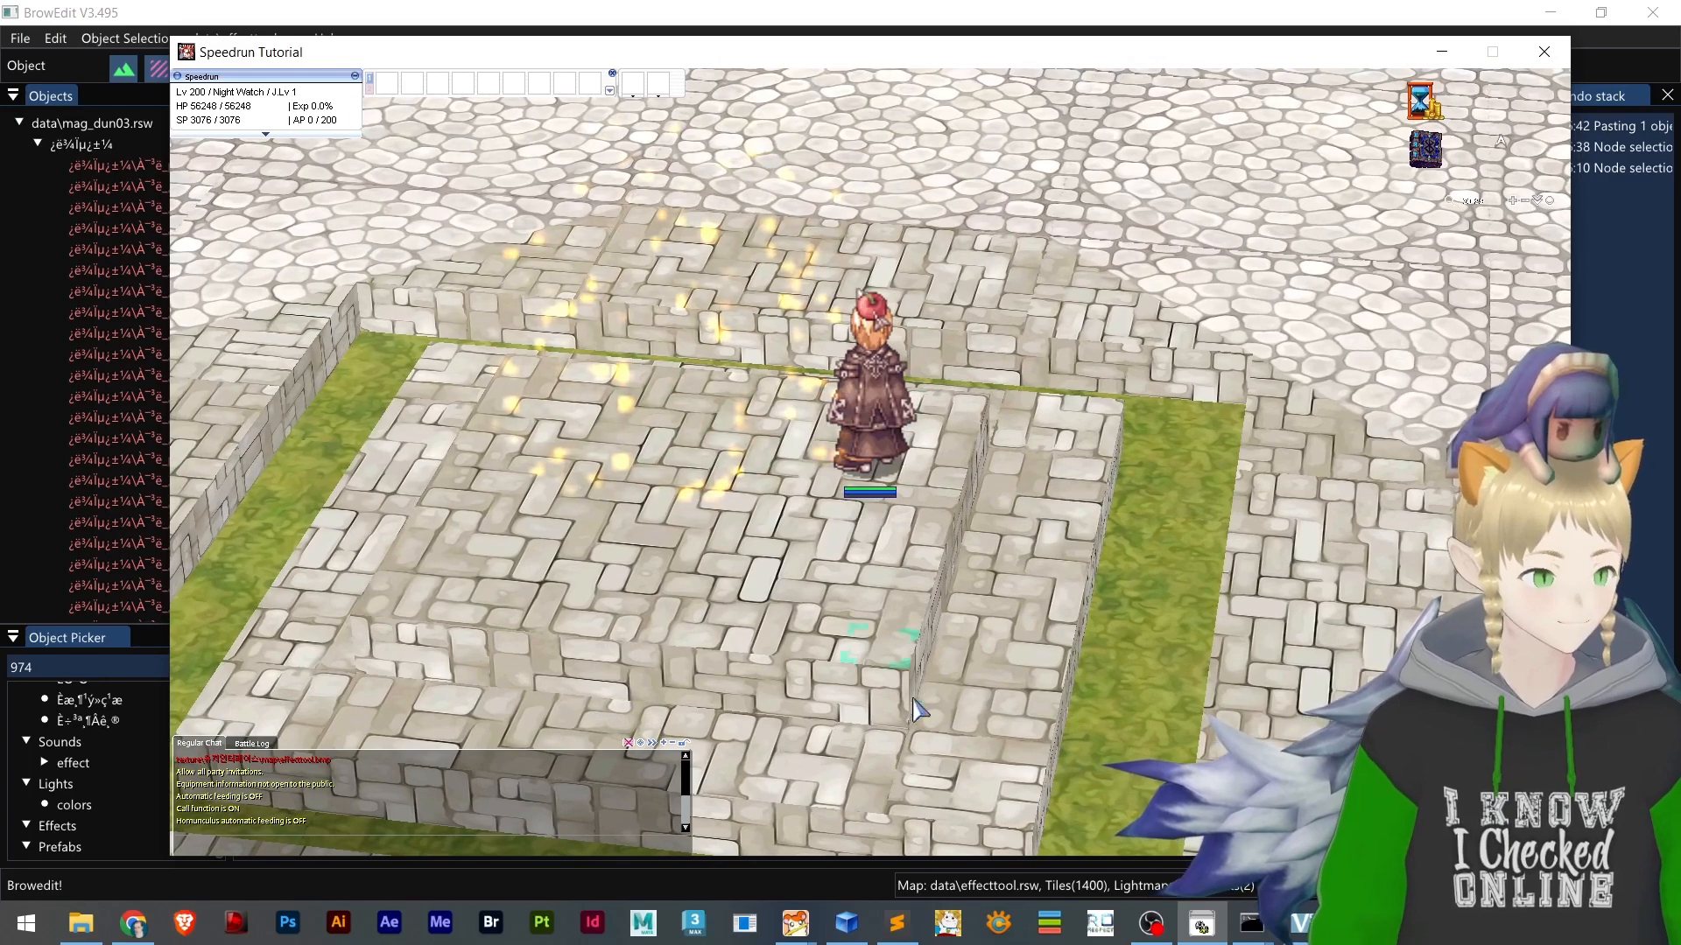
Switch to the decompiled mag_dun03.lua listing in the browser and look through the emitter entries for the [3] entry
click(134, 926)
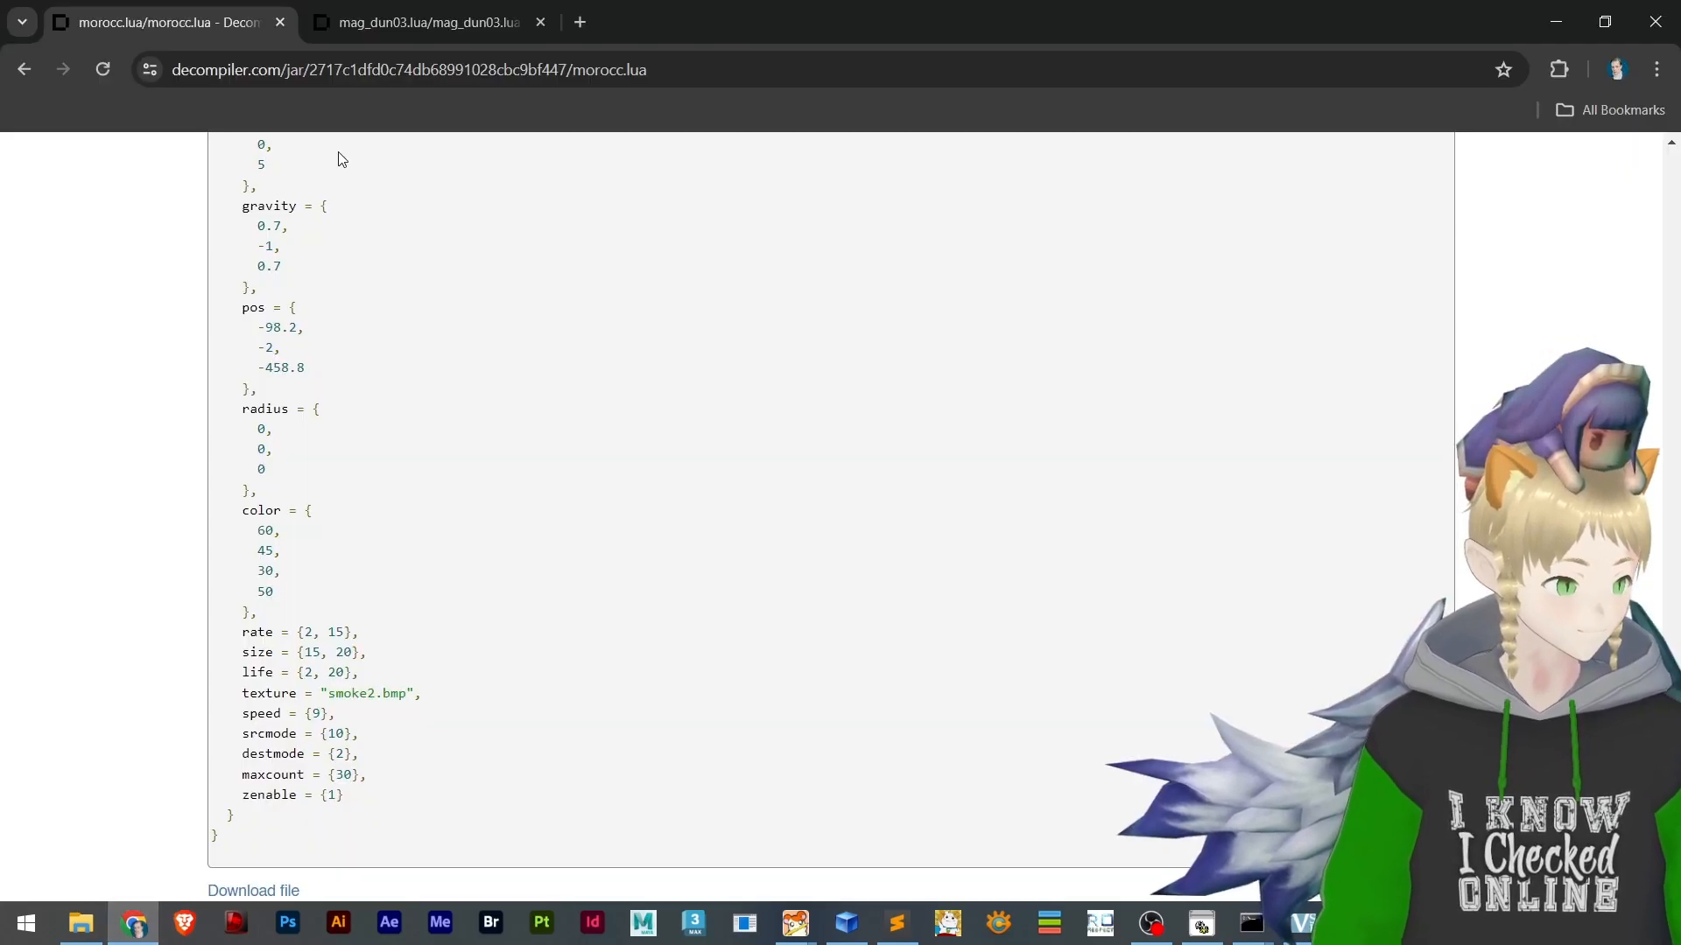
click(385, 27)
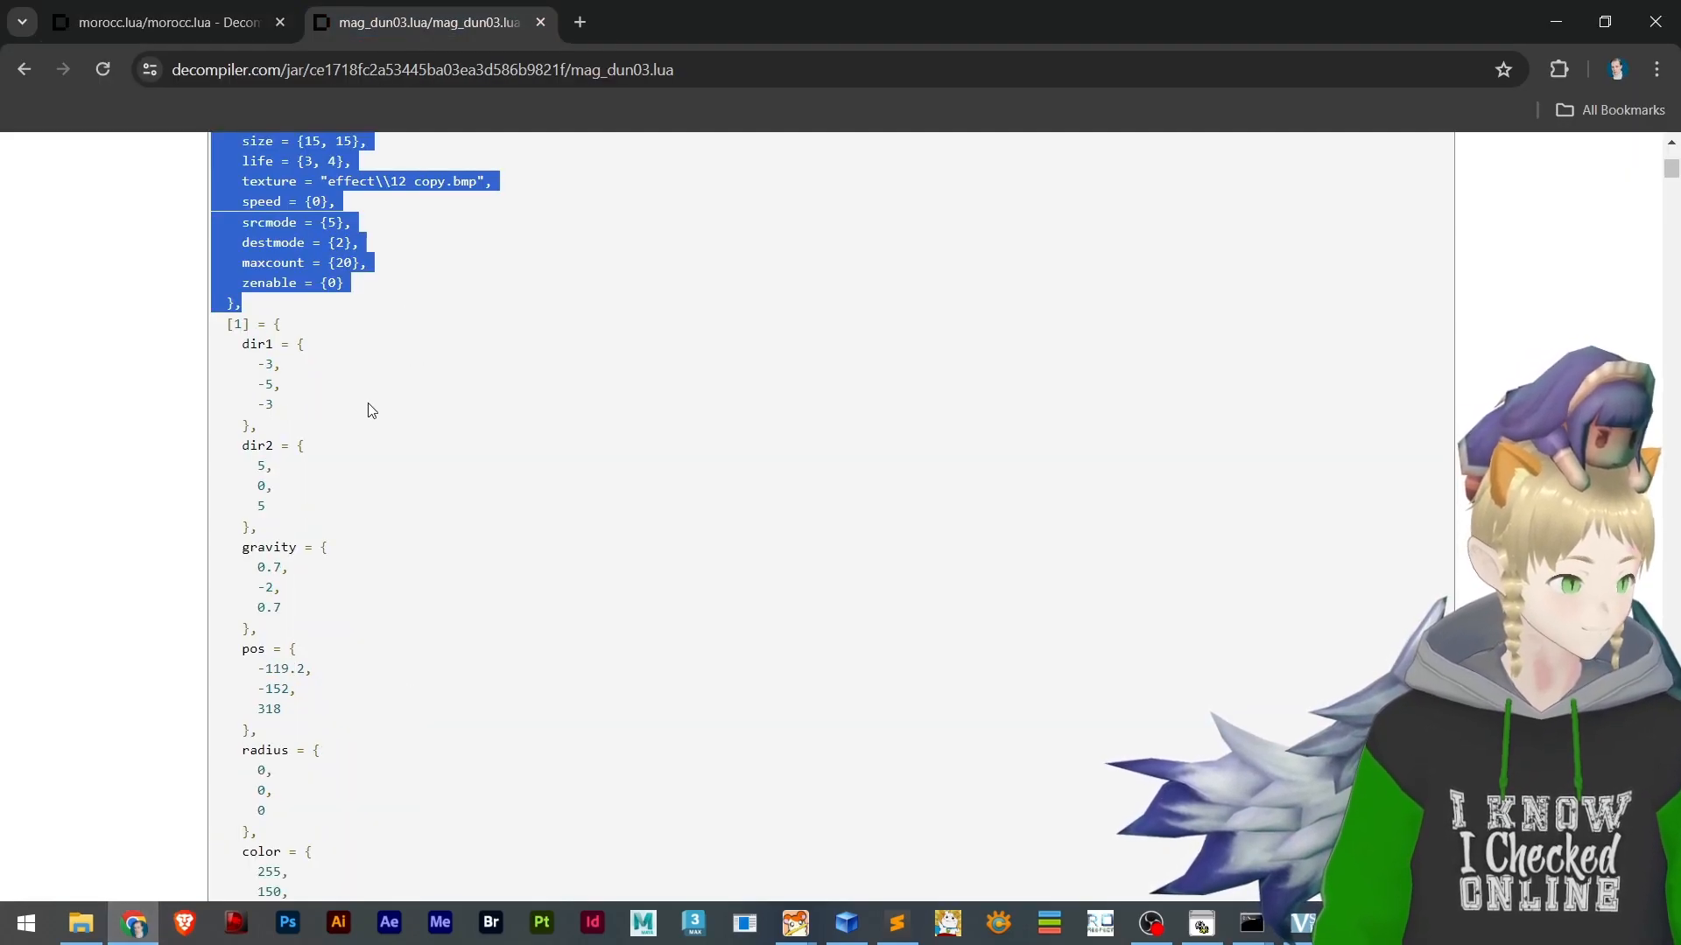
scroll(372, 410, down, 10)
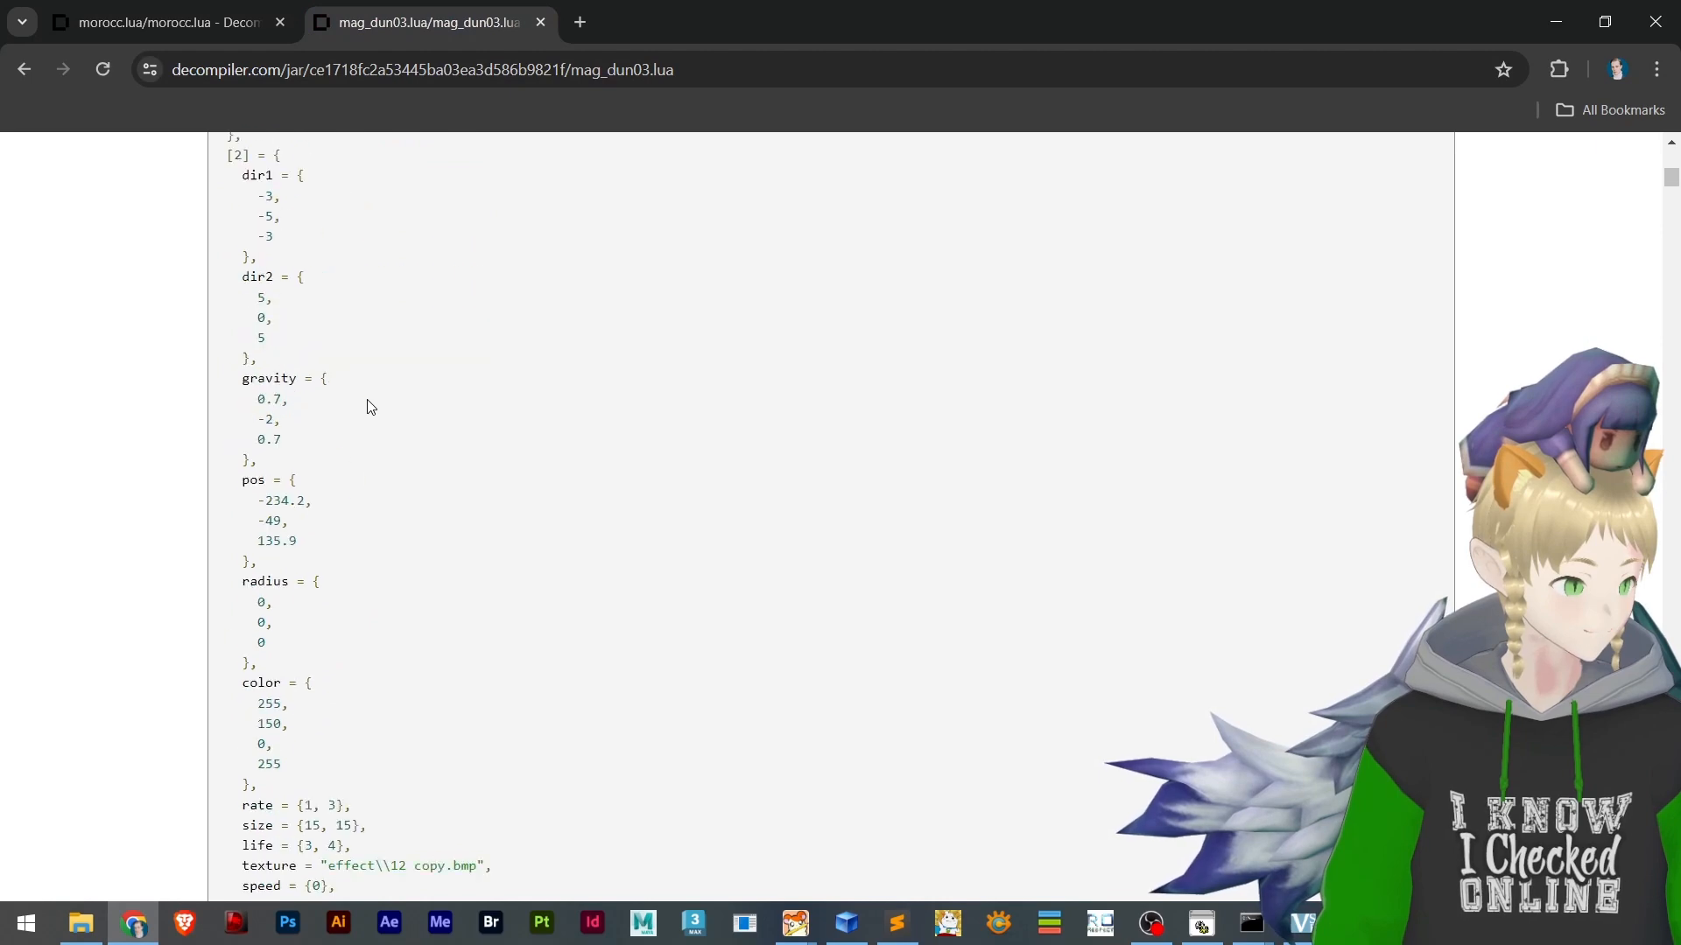
scroll(371, 410, down, 2)
drag(386, 435, 254, 840)
scroll(254, 840, down, 4)
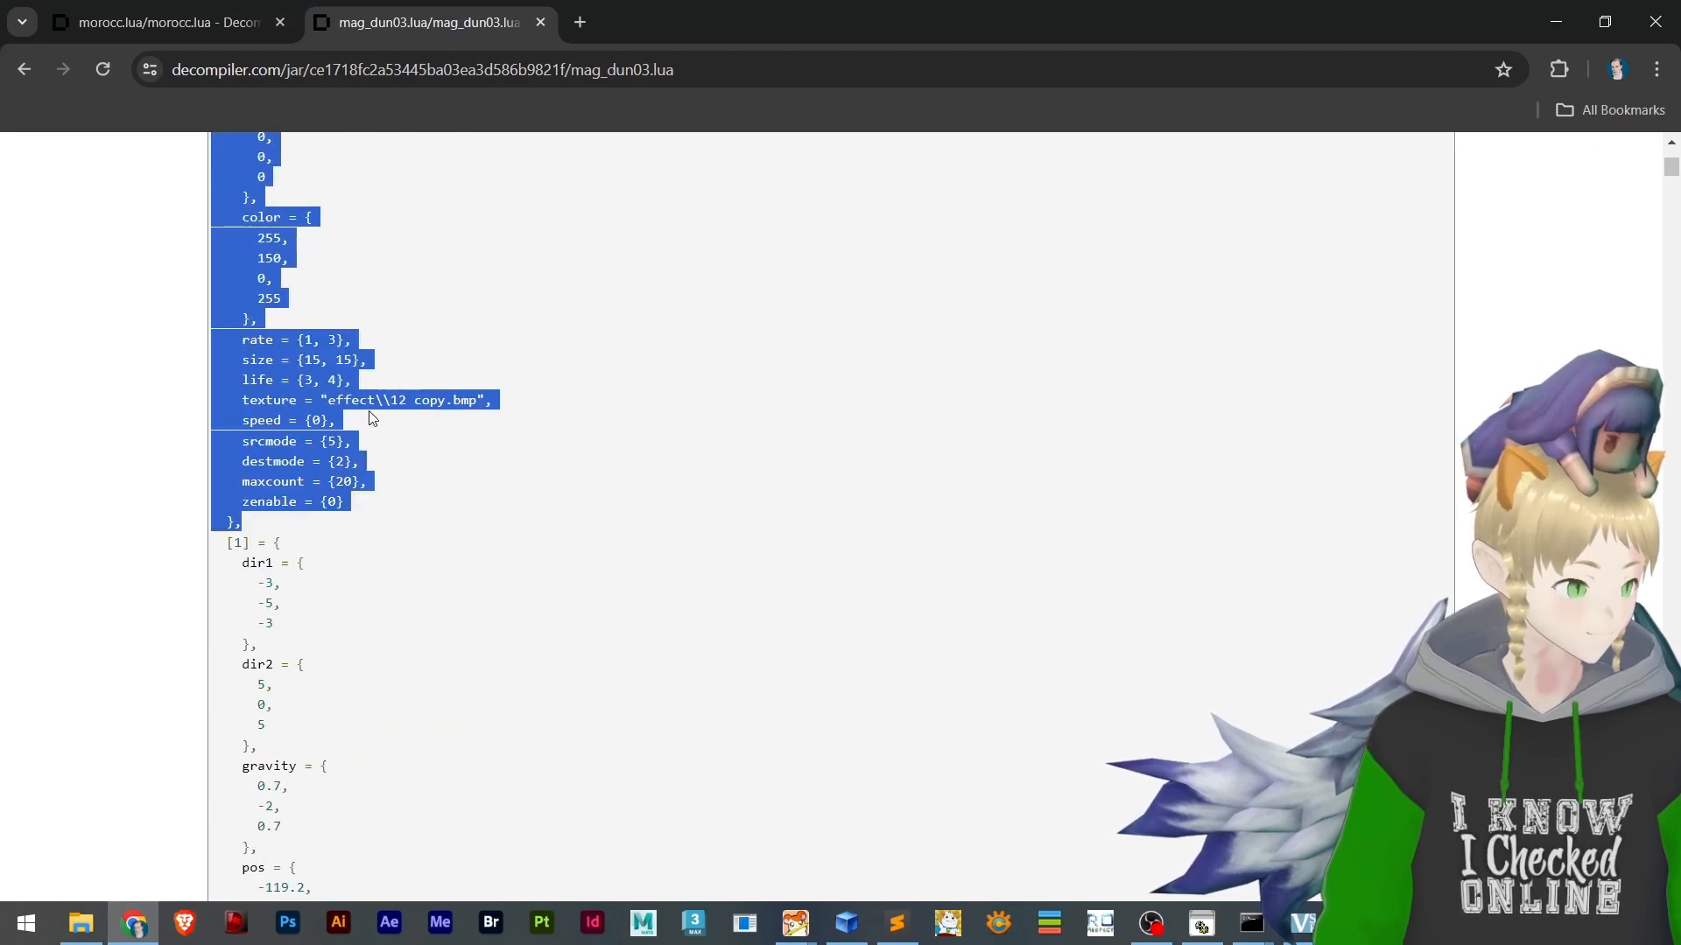
scroll(369, 433, down, 9)
scroll(349, 413, down, 9)
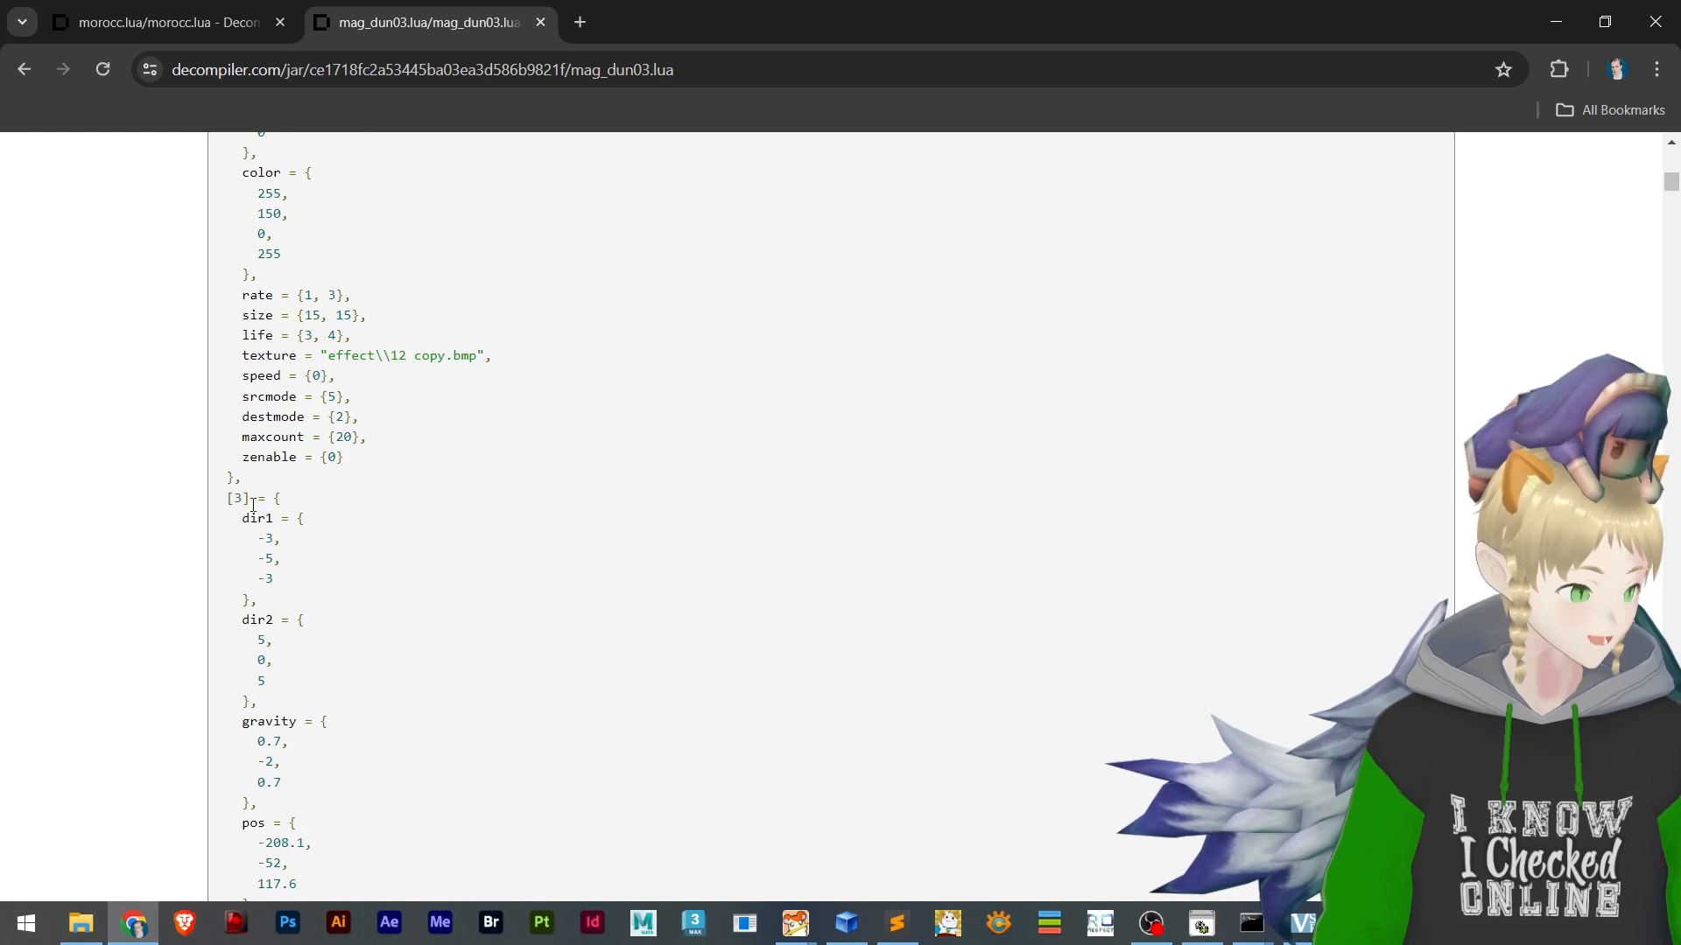
scroll(253, 505, down, 5)
Copy the body of the [3] entry in mag_dun03.lua, from dir1 through zenable = {0}, without its closing brace
drag(244, 298, 477, 816)
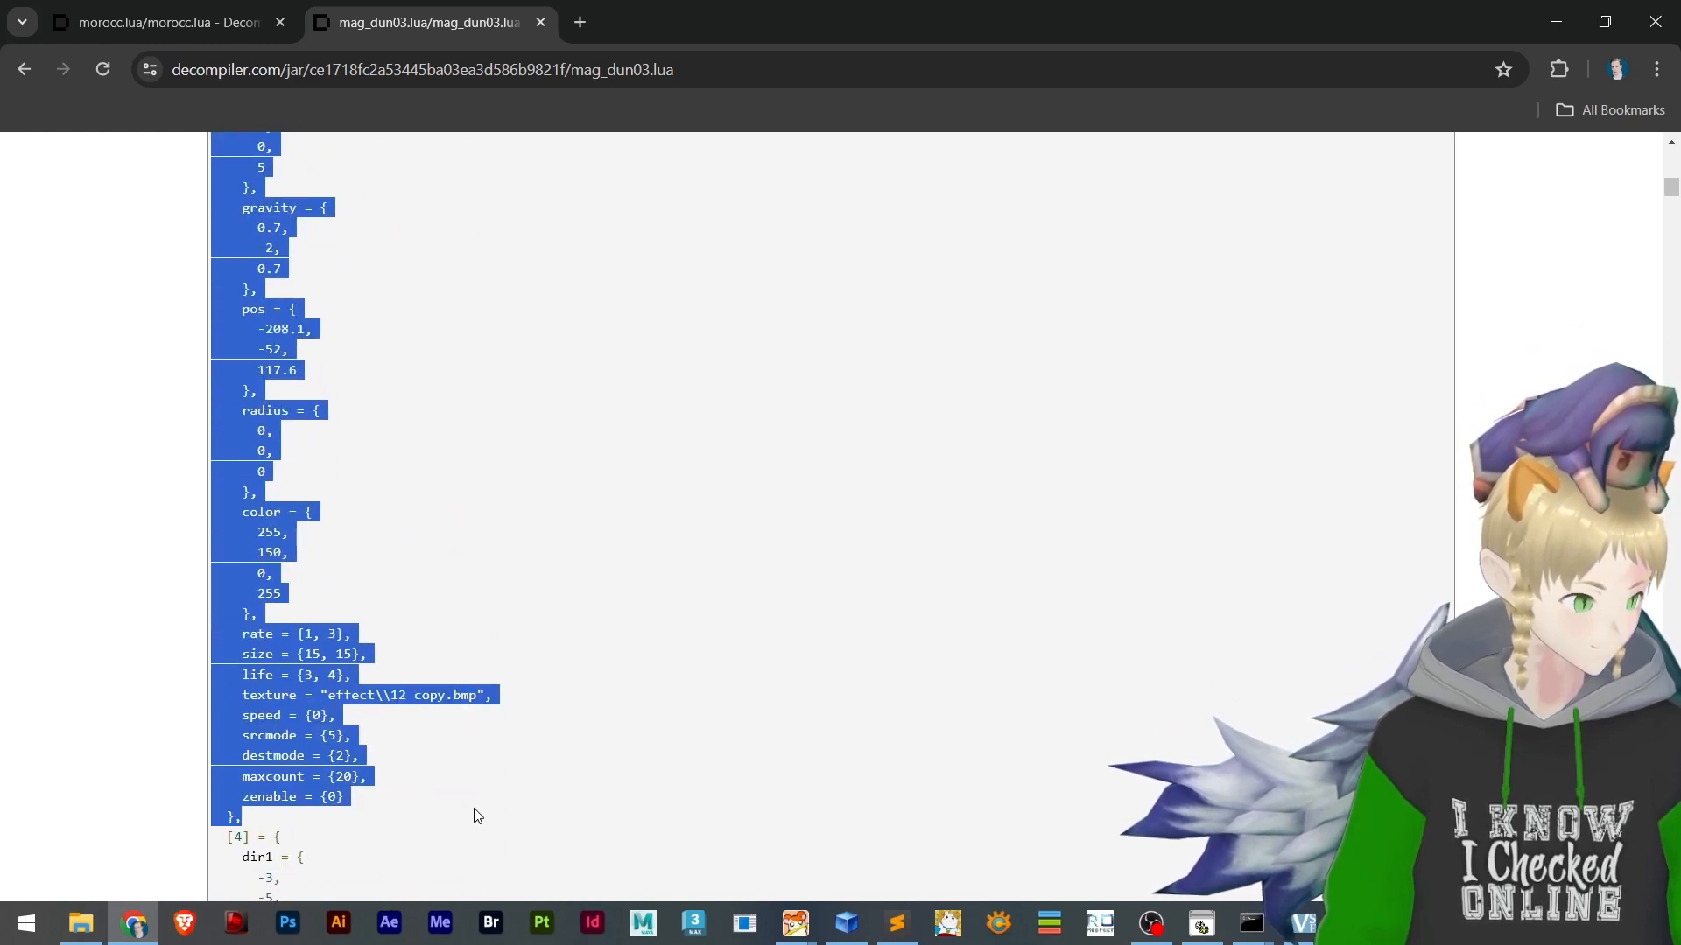
scroll(368, 621, up, 10)
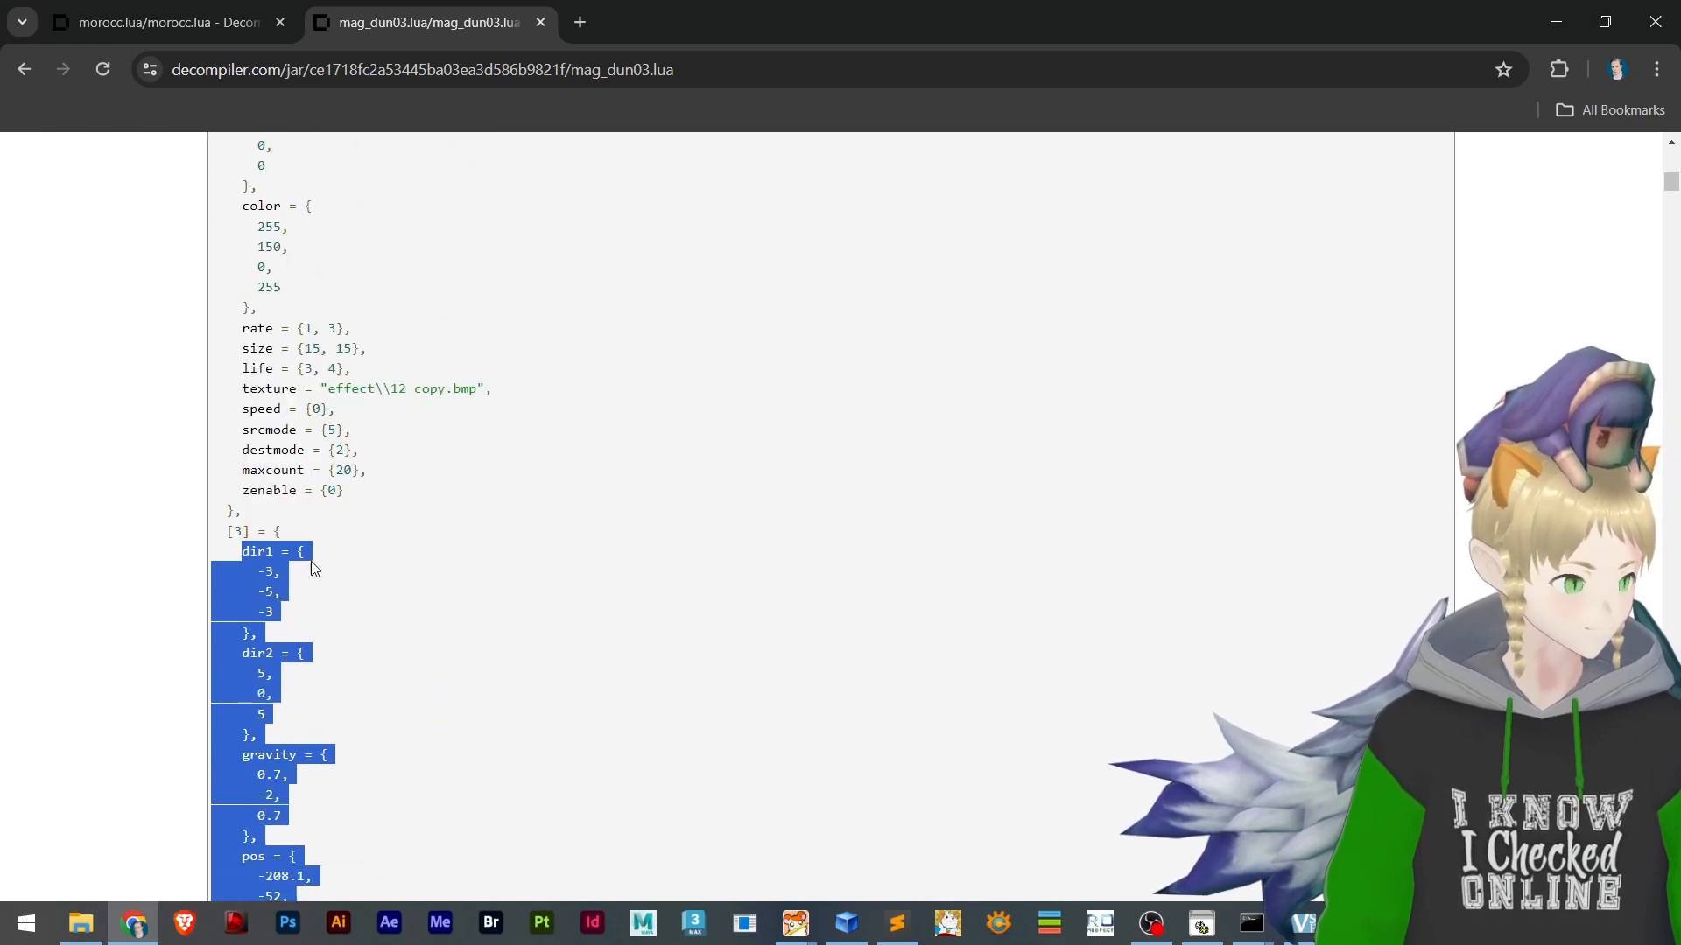
scroll(256, 568, down, 10)
scroll(285, 470, up, 6)
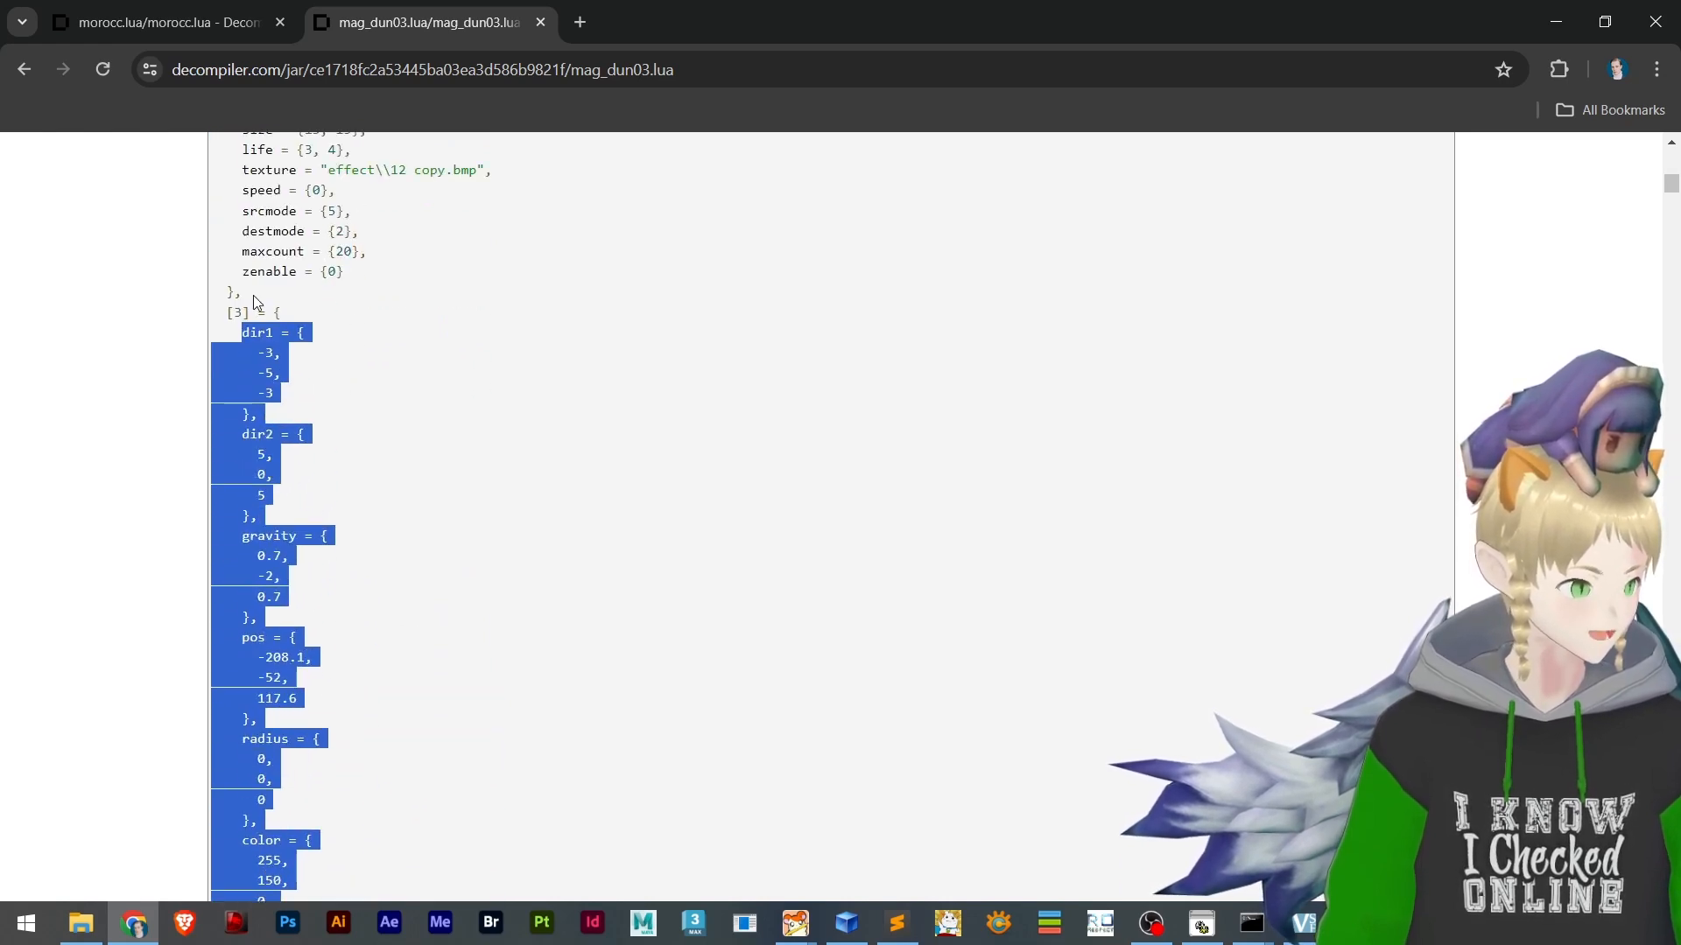
scroll(284, 471, down, 6)
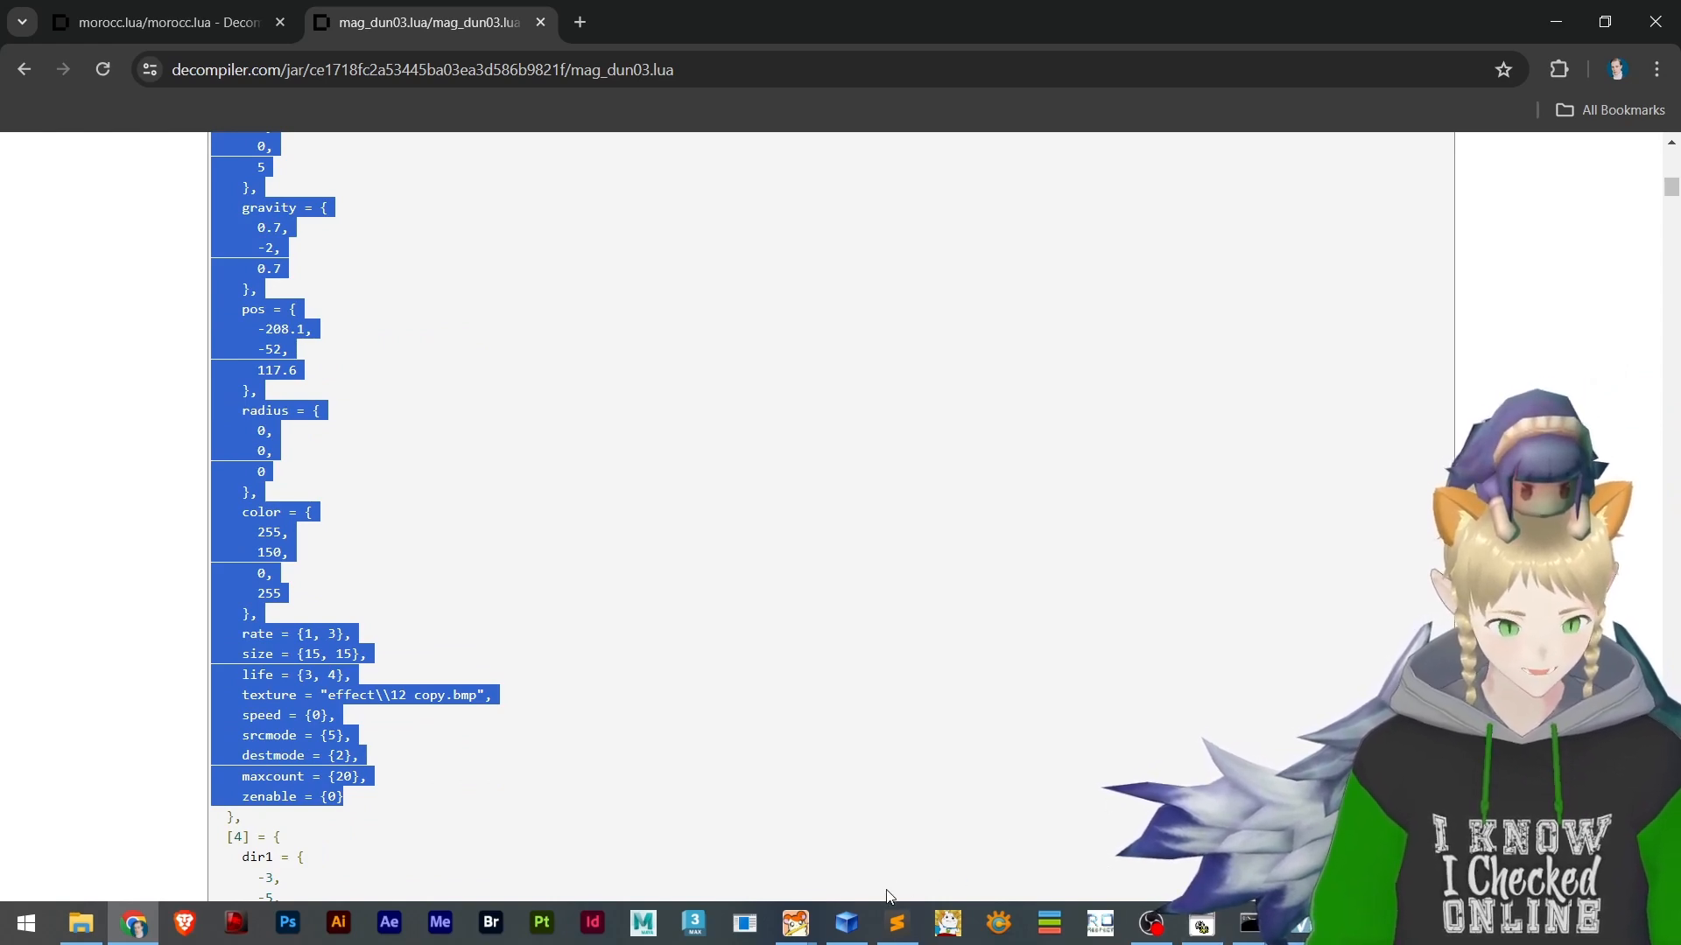
Replace the first emitter's body in effecttool.lub in Sublime Text with the copied mag_dun03 entry and save the file
click(897, 916)
scroll(359, 394, up, 17)
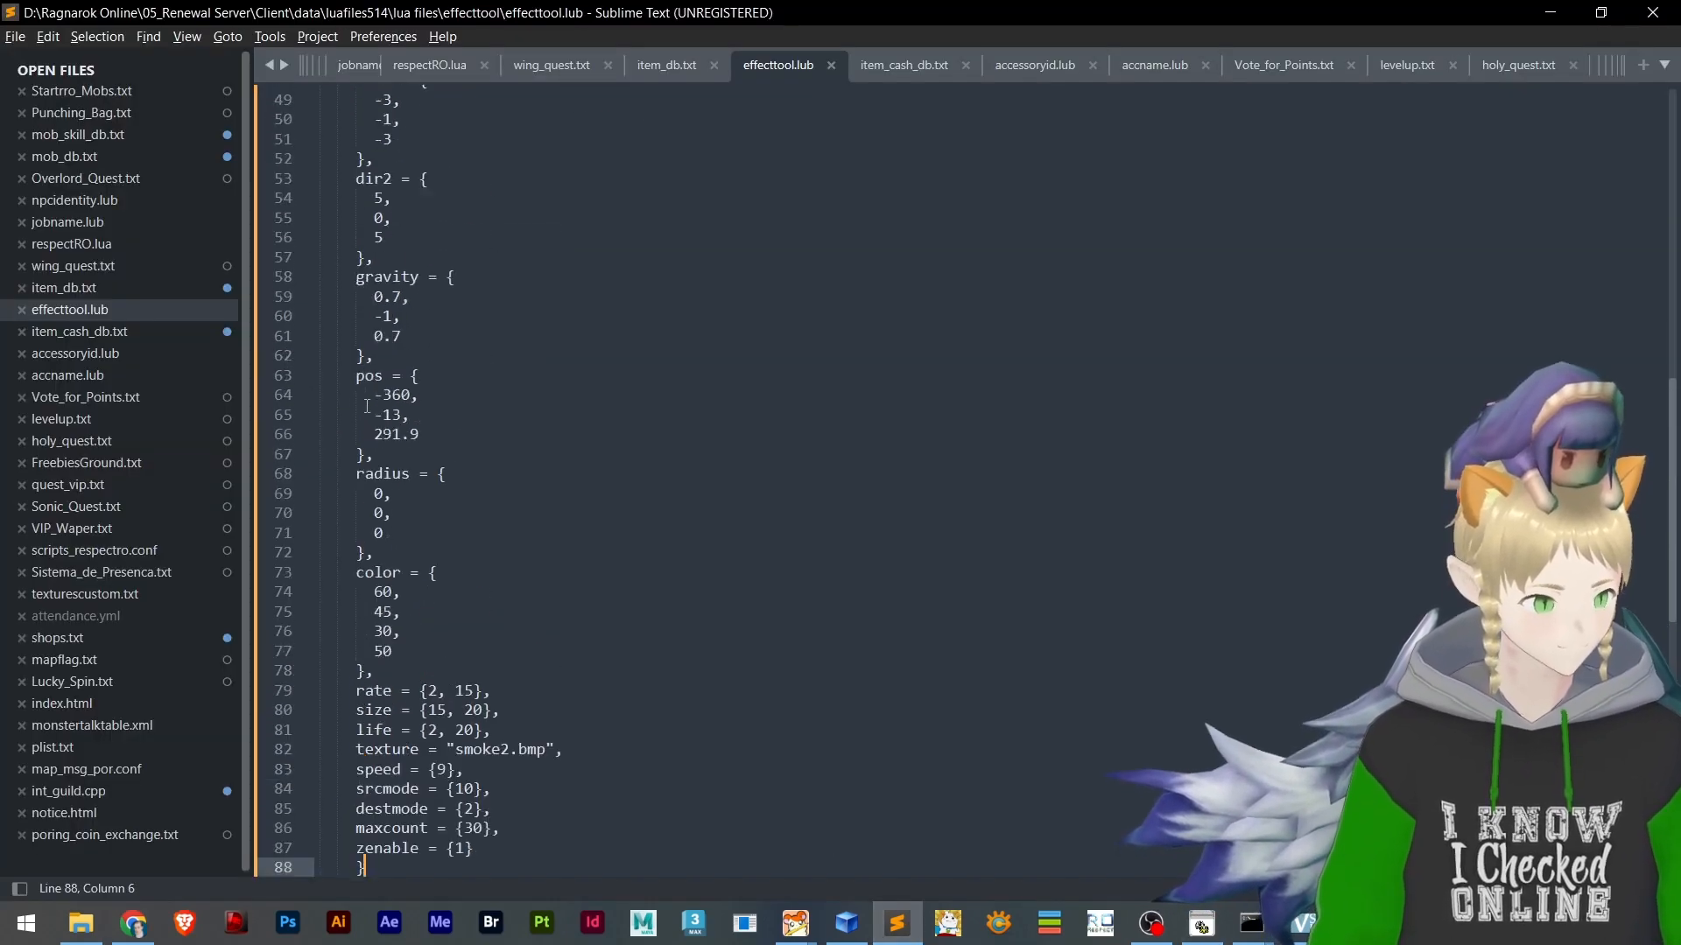
drag(465, 510, 250, 197)
text(dir1 = {       -3,       -5,       -3     },     dir2 = {       5,       0,       5     },     gravity = {       0.7,       -2,       0.7     },     pos = {       -208.1,       -52,       117.6     },     radius = {       0,       0,       0     },     color = {       255,       150,       0,       255     },     rate = {1, 3},     size = {15, 15},     life = {3, 4},     texture = "effect\\12 copy.bmp",     speed = {0},     srcmode = {5},     destmode = {2},     maxcount = {20},     zenable = {0})
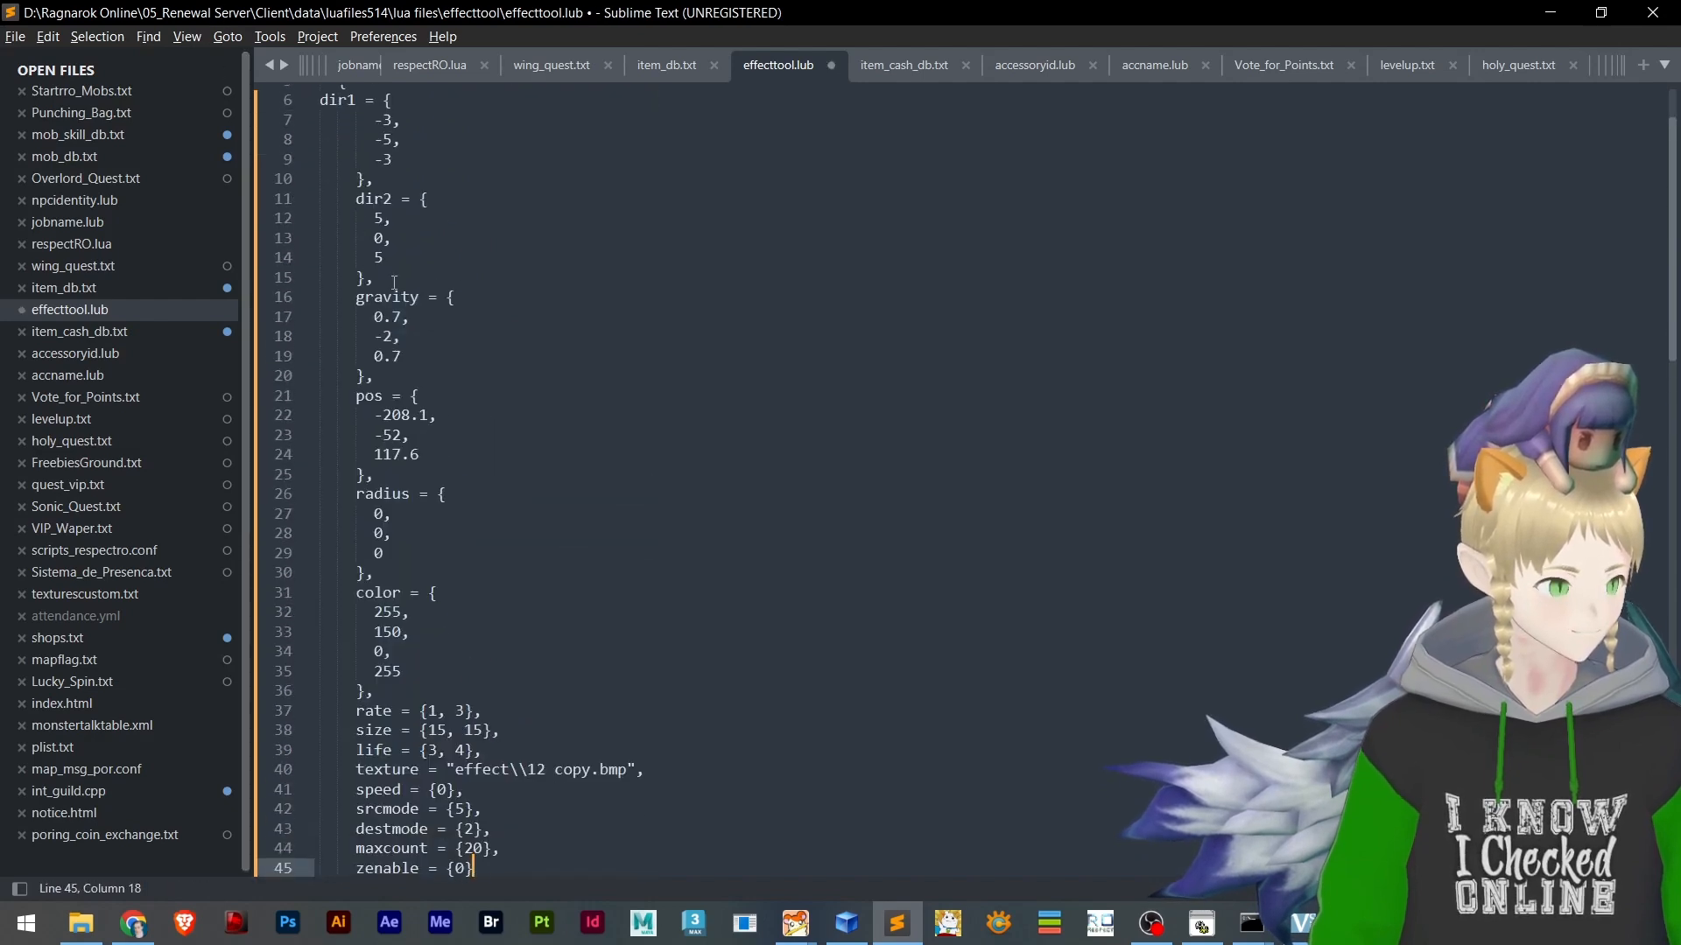
key(ctrl+s)
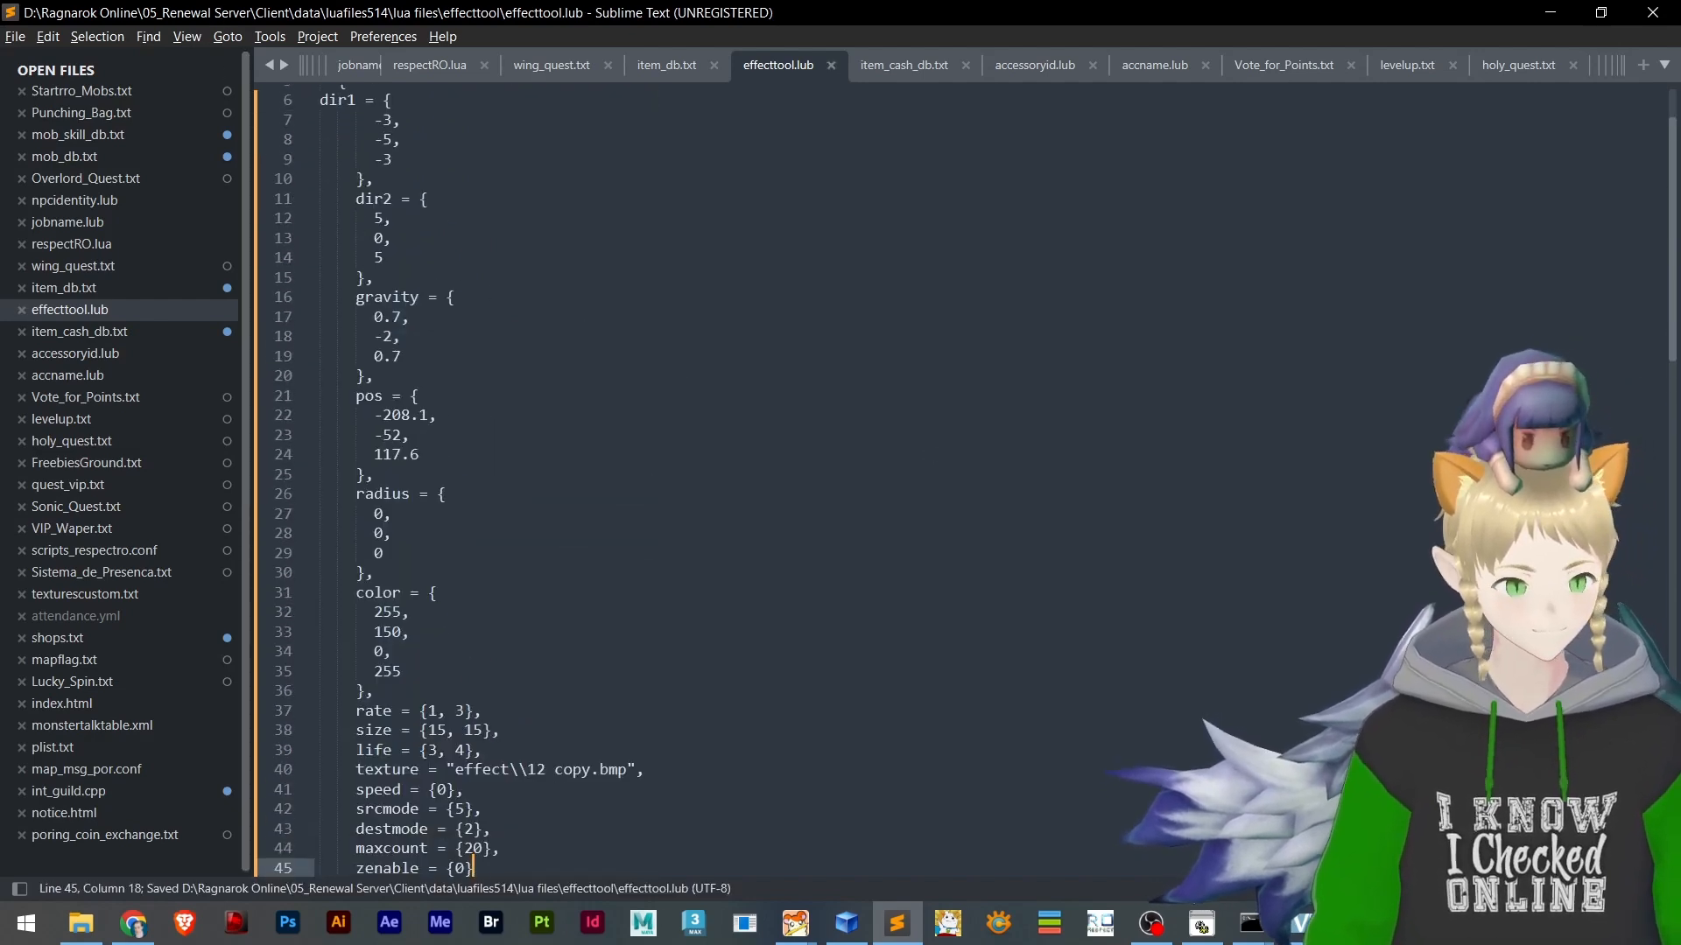
Restart the Speedrun Tutorial game client and log back in with the account password to load the edited effects
key(alt+Tab)
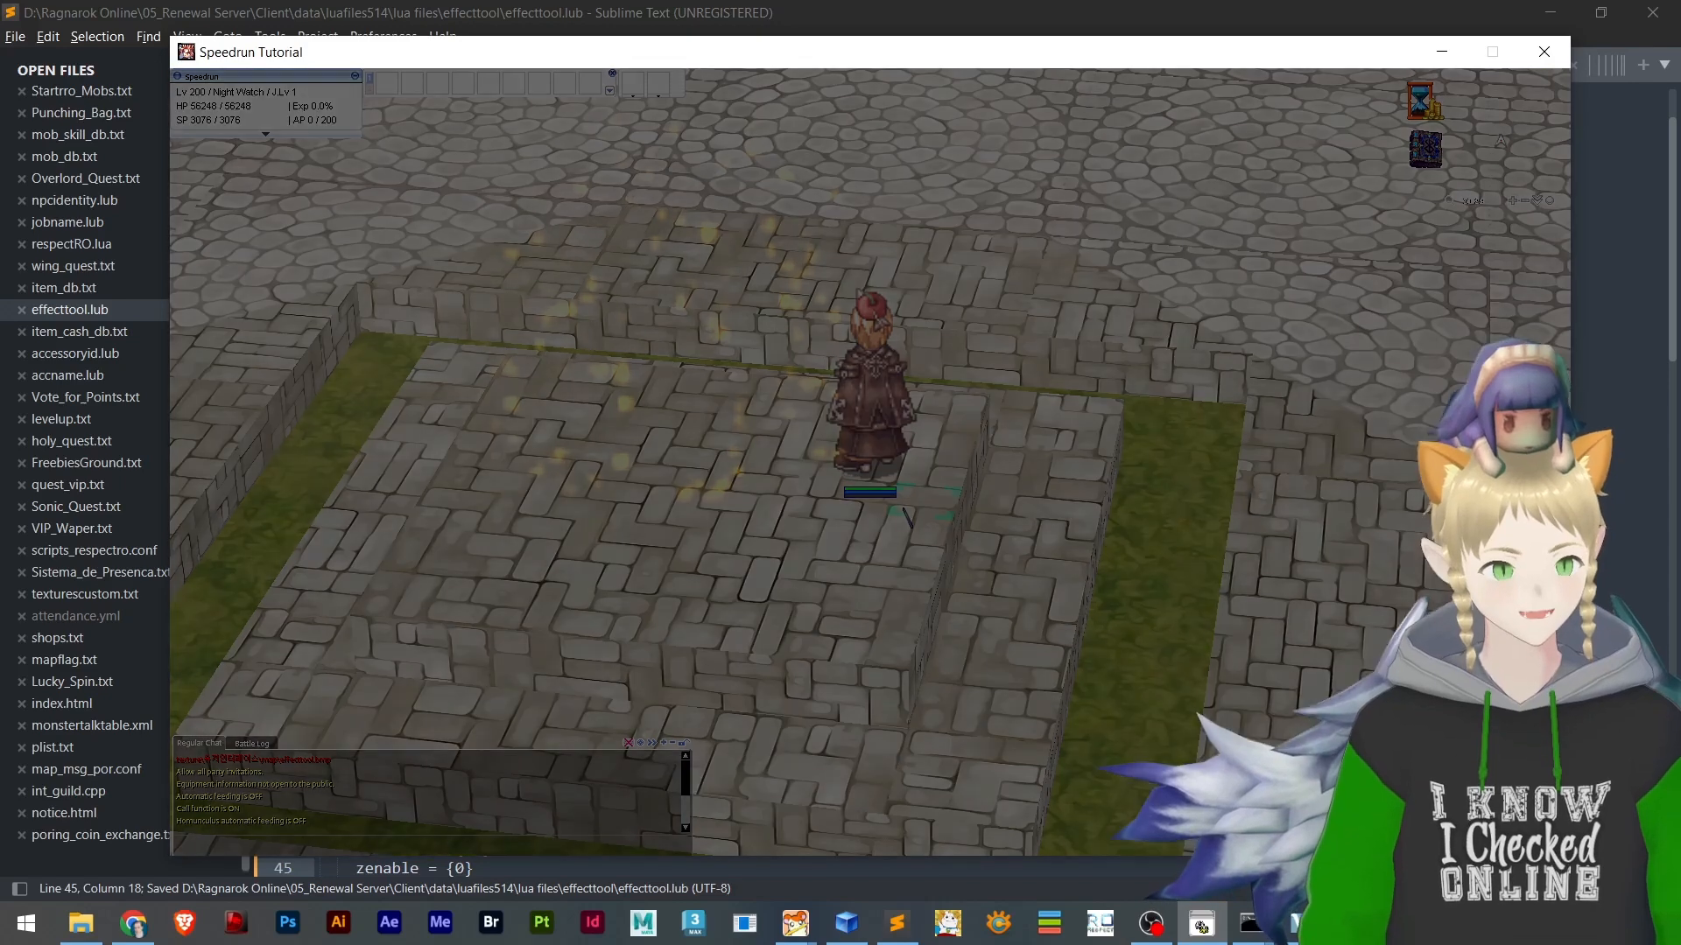
click(1206, 929)
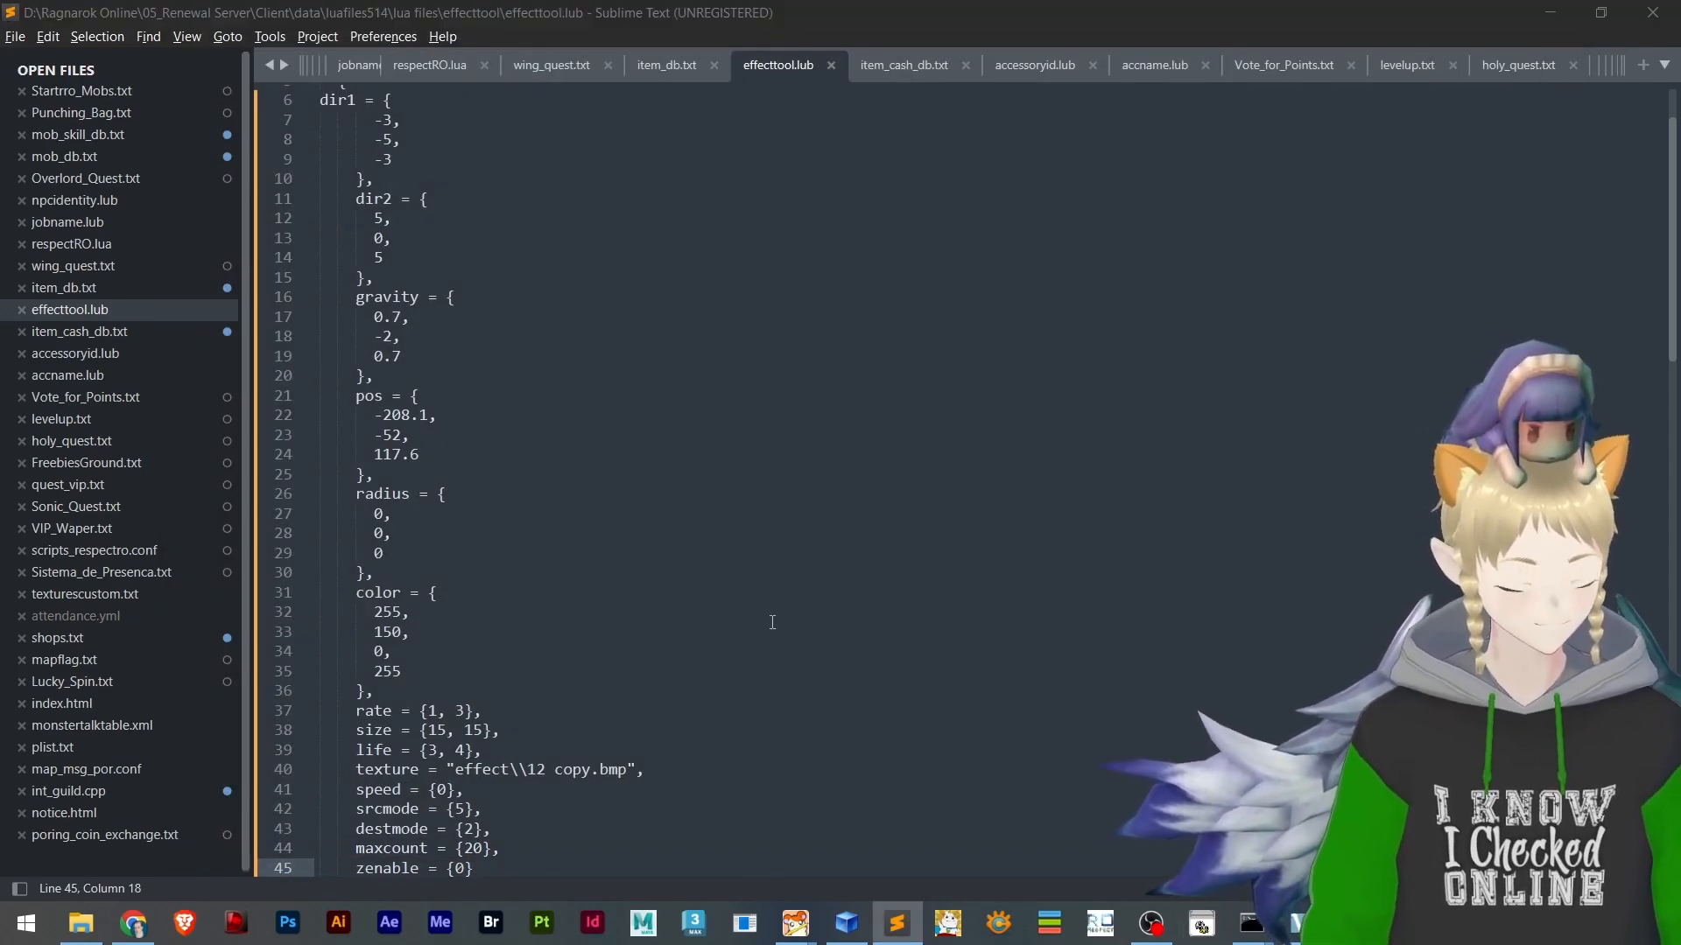
key(alt+Tab)
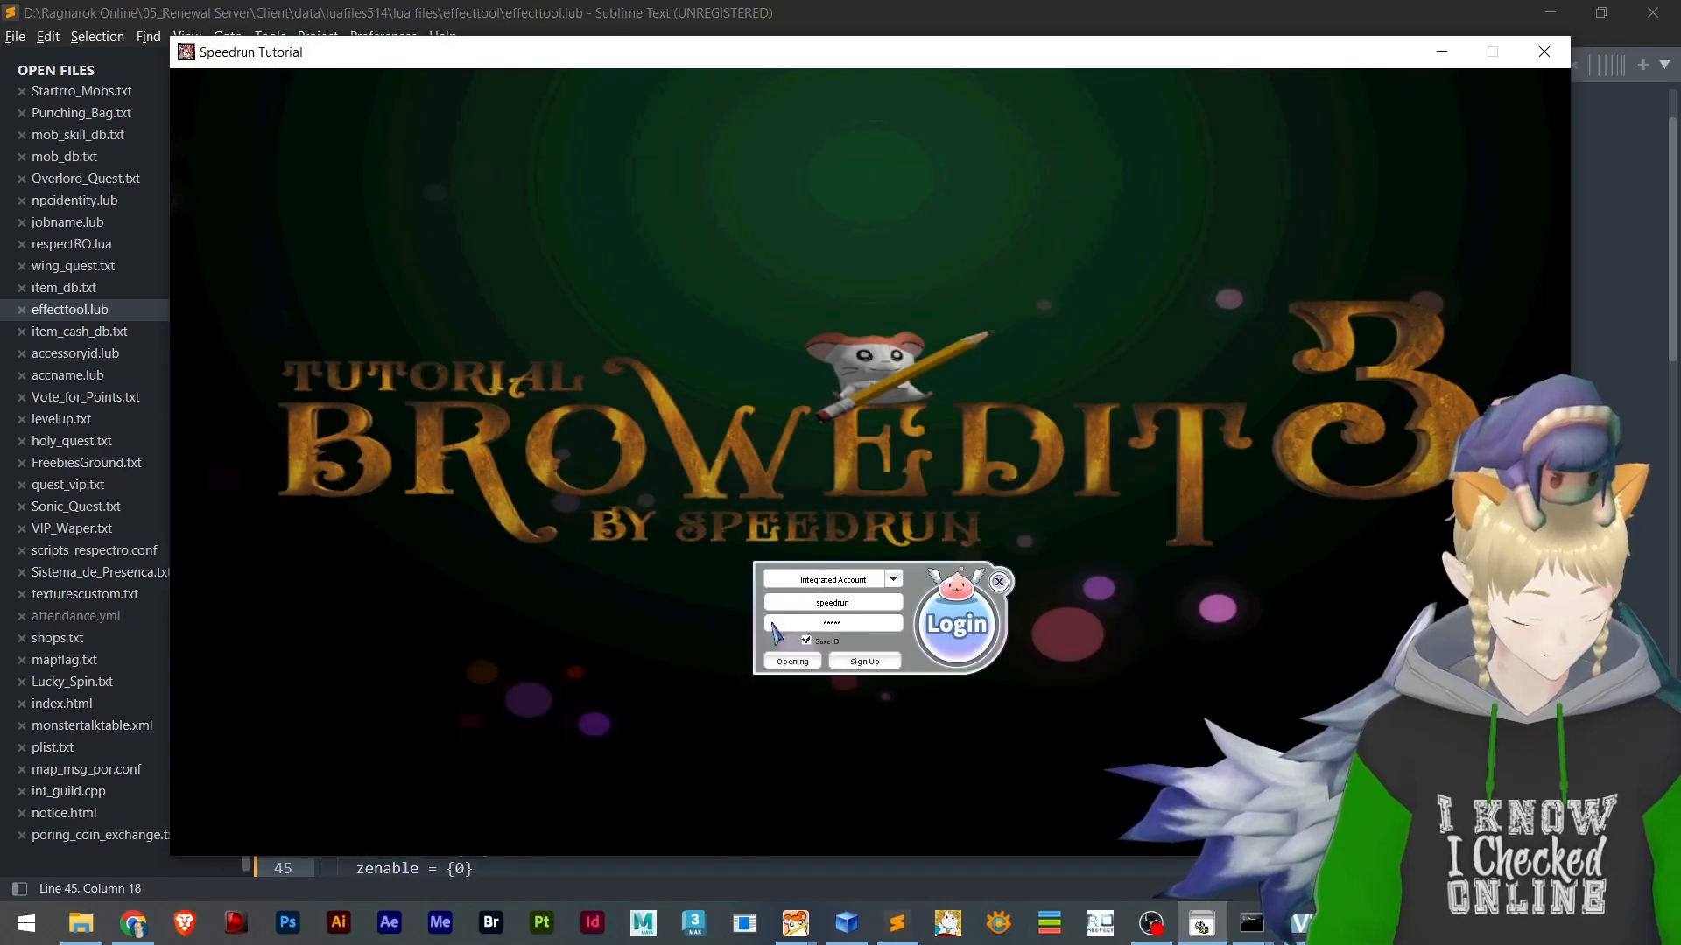
key(Return)
key(Return)
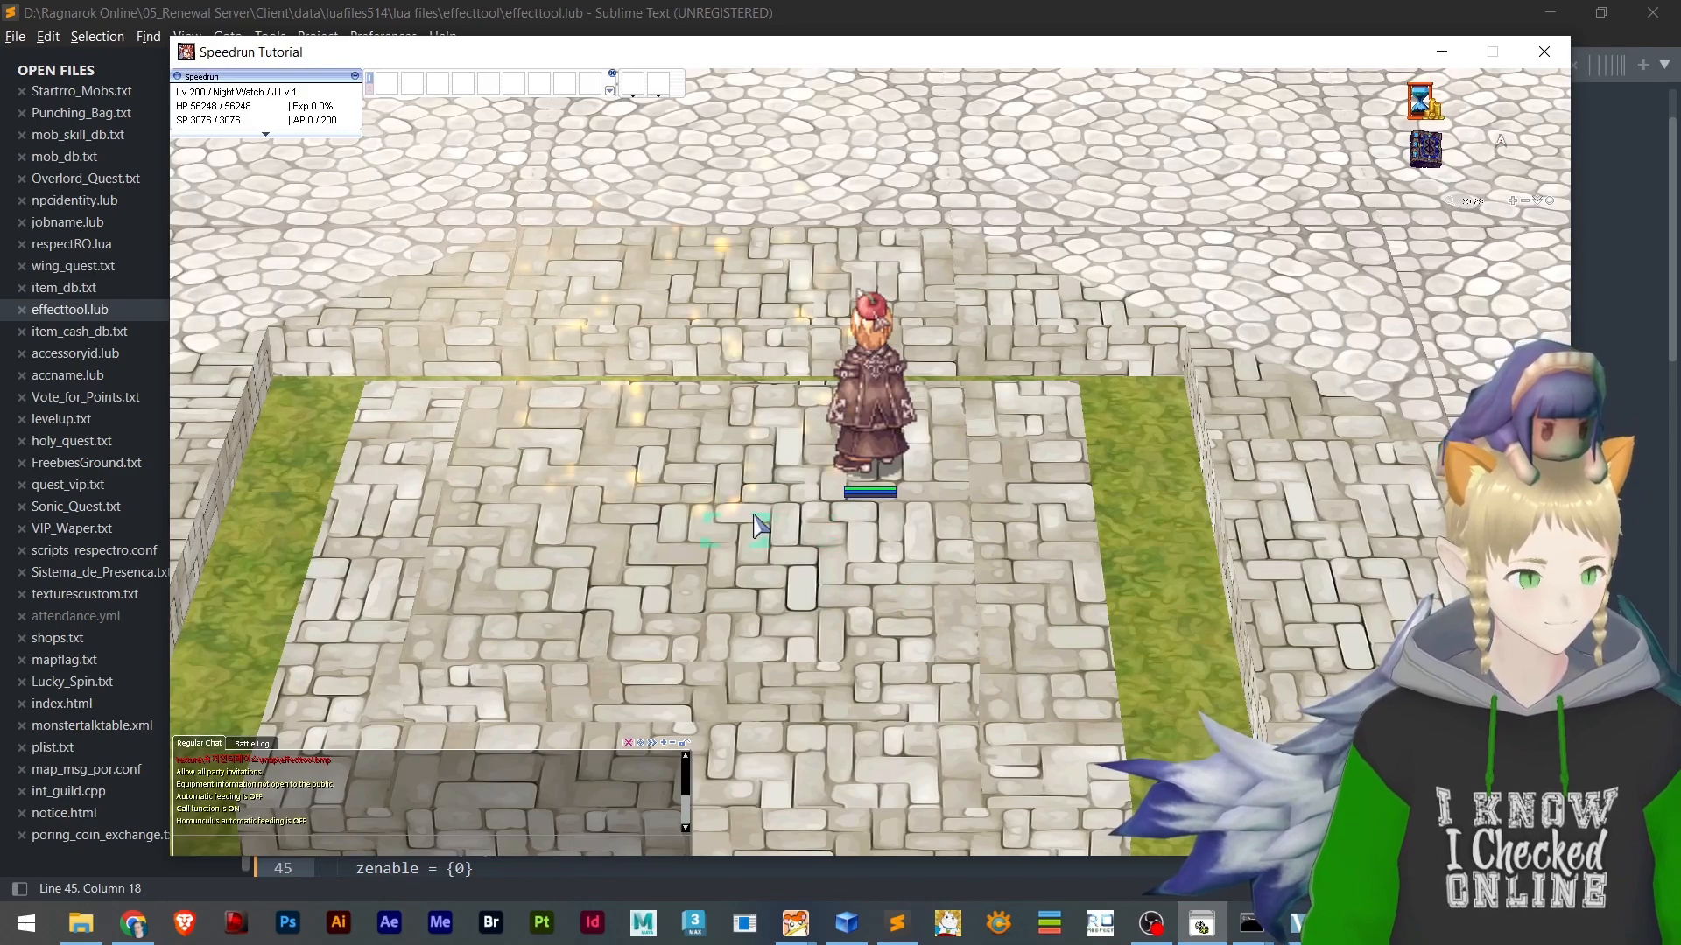
Check in-game how the replaced first emitter's effect displays beside the character
right_drag(758, 521, 799, 503)
scroll(788, 529, down, 2)
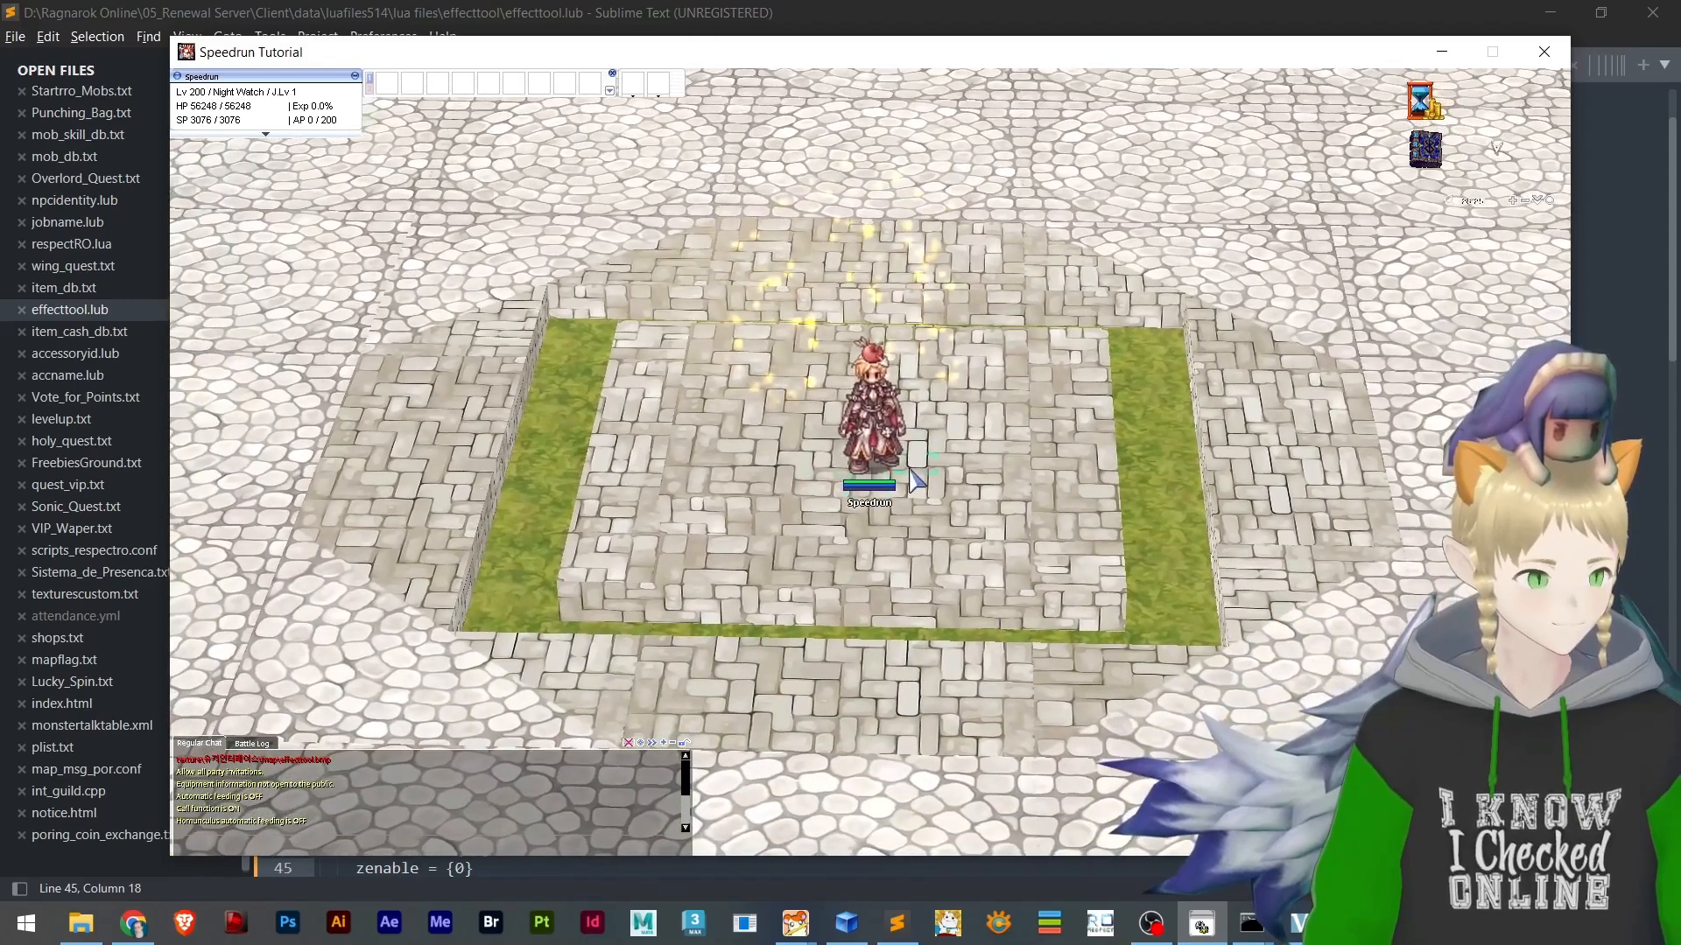
key(alt+Tab)
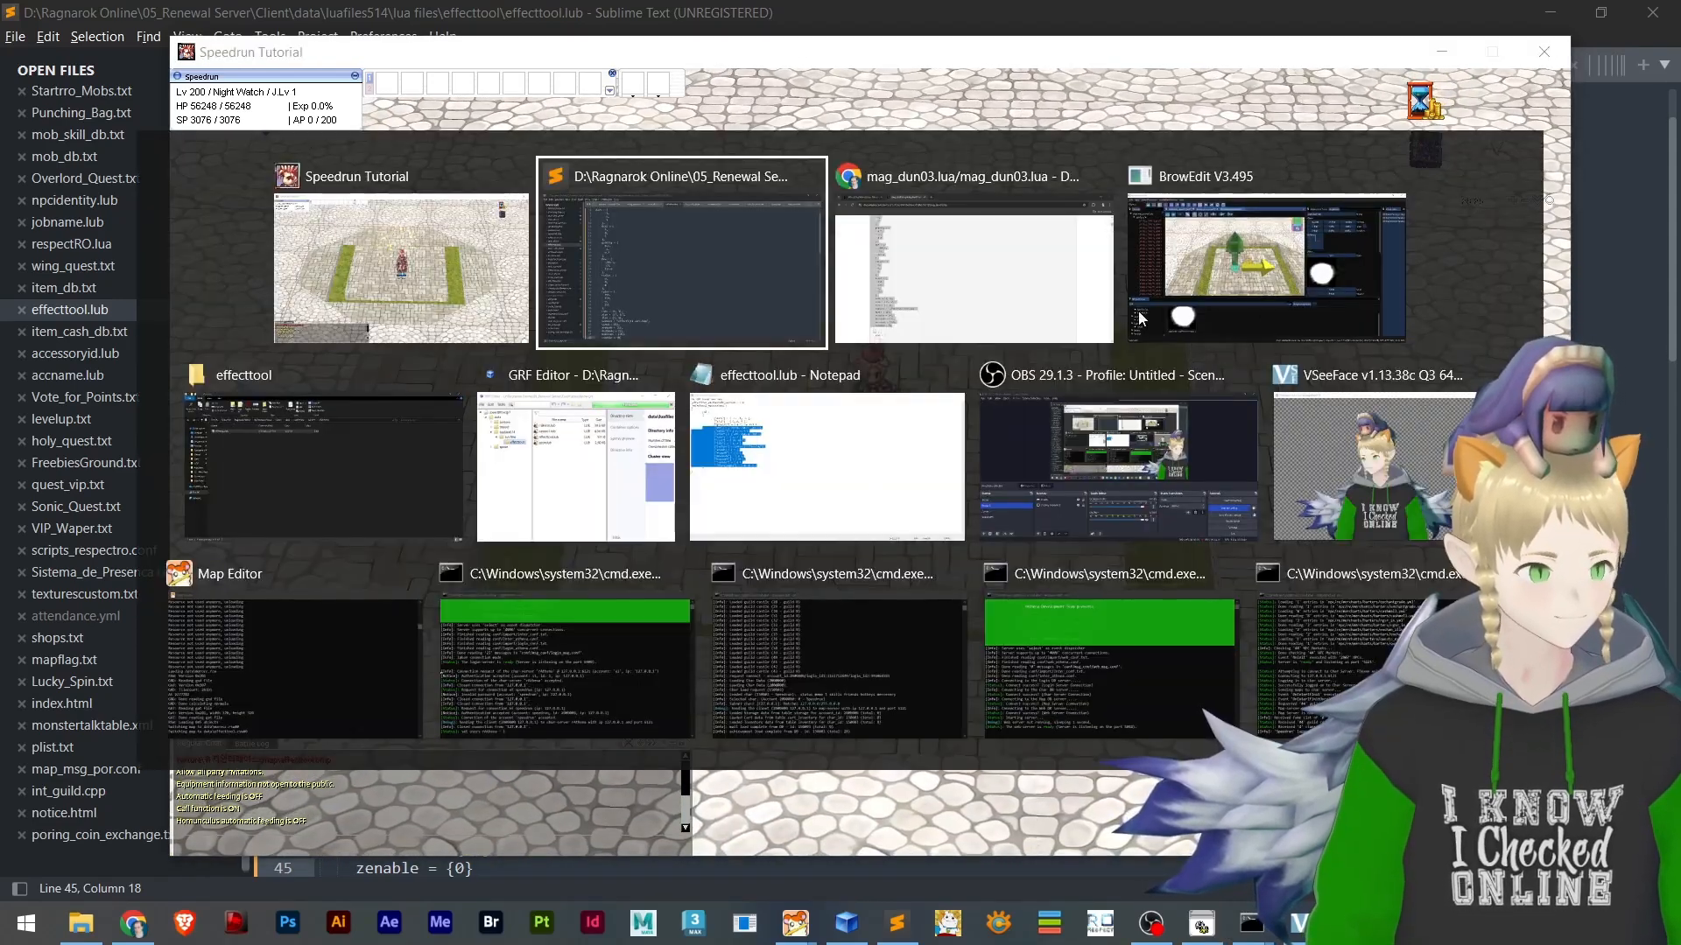
click(496, 292)
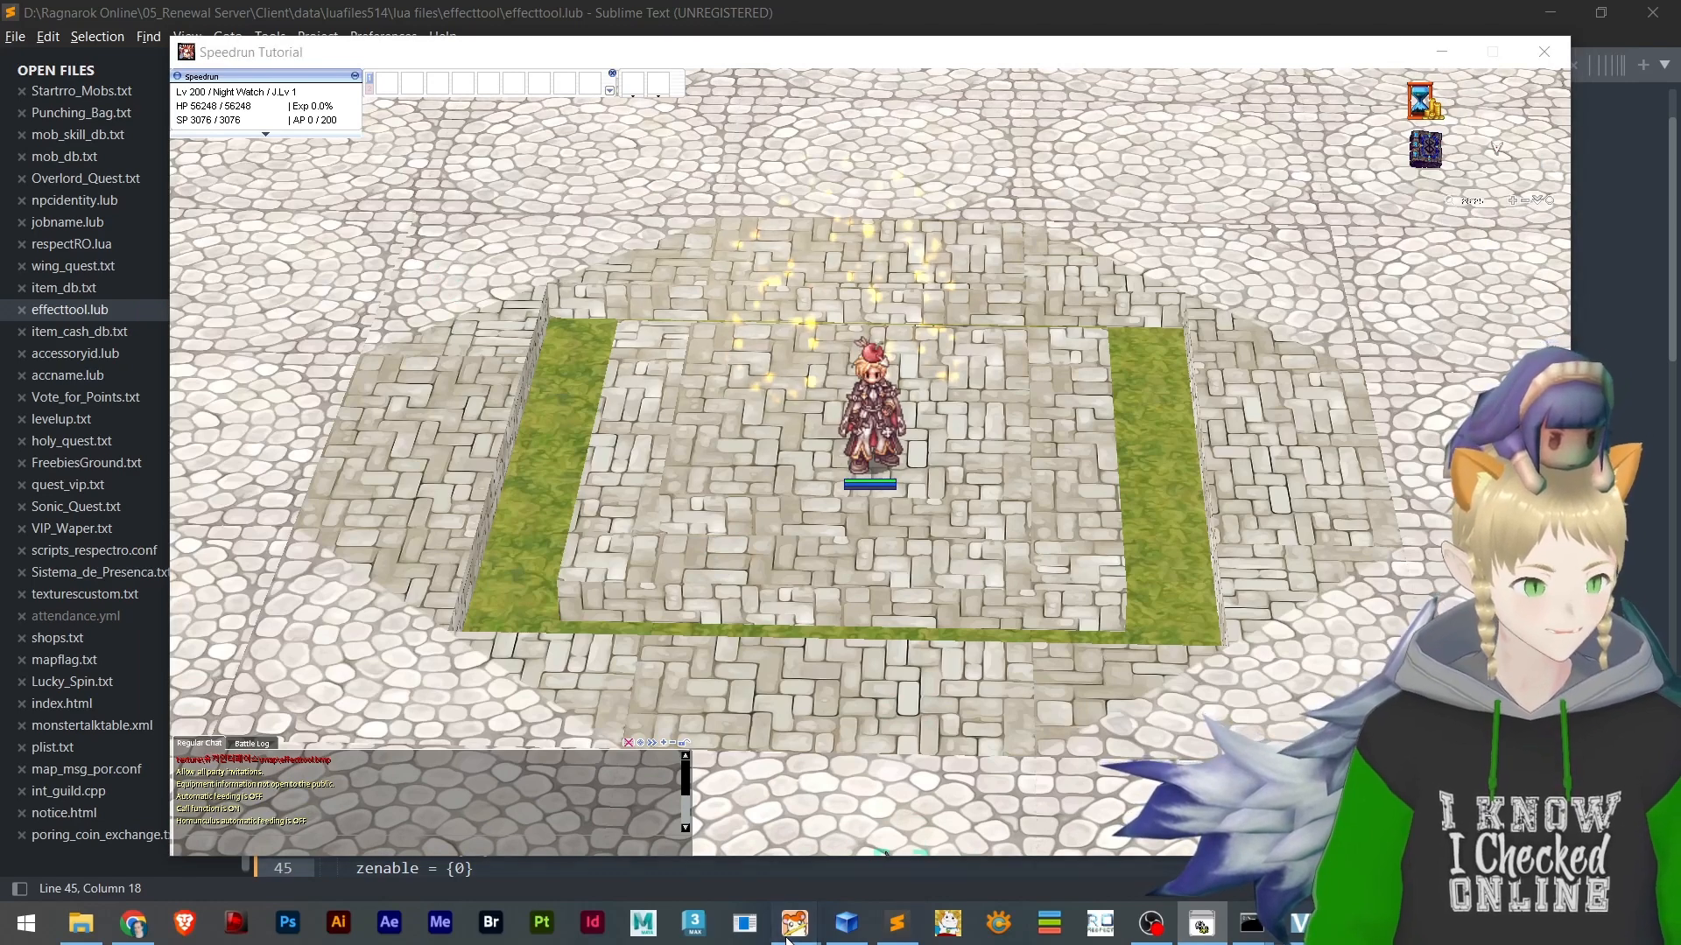
Switch to BrowEdit, close and reopen the data\effecttool.rsw map, and inspect its two emitters on the platform
mouse_move(795, 923)
click(937, 830)
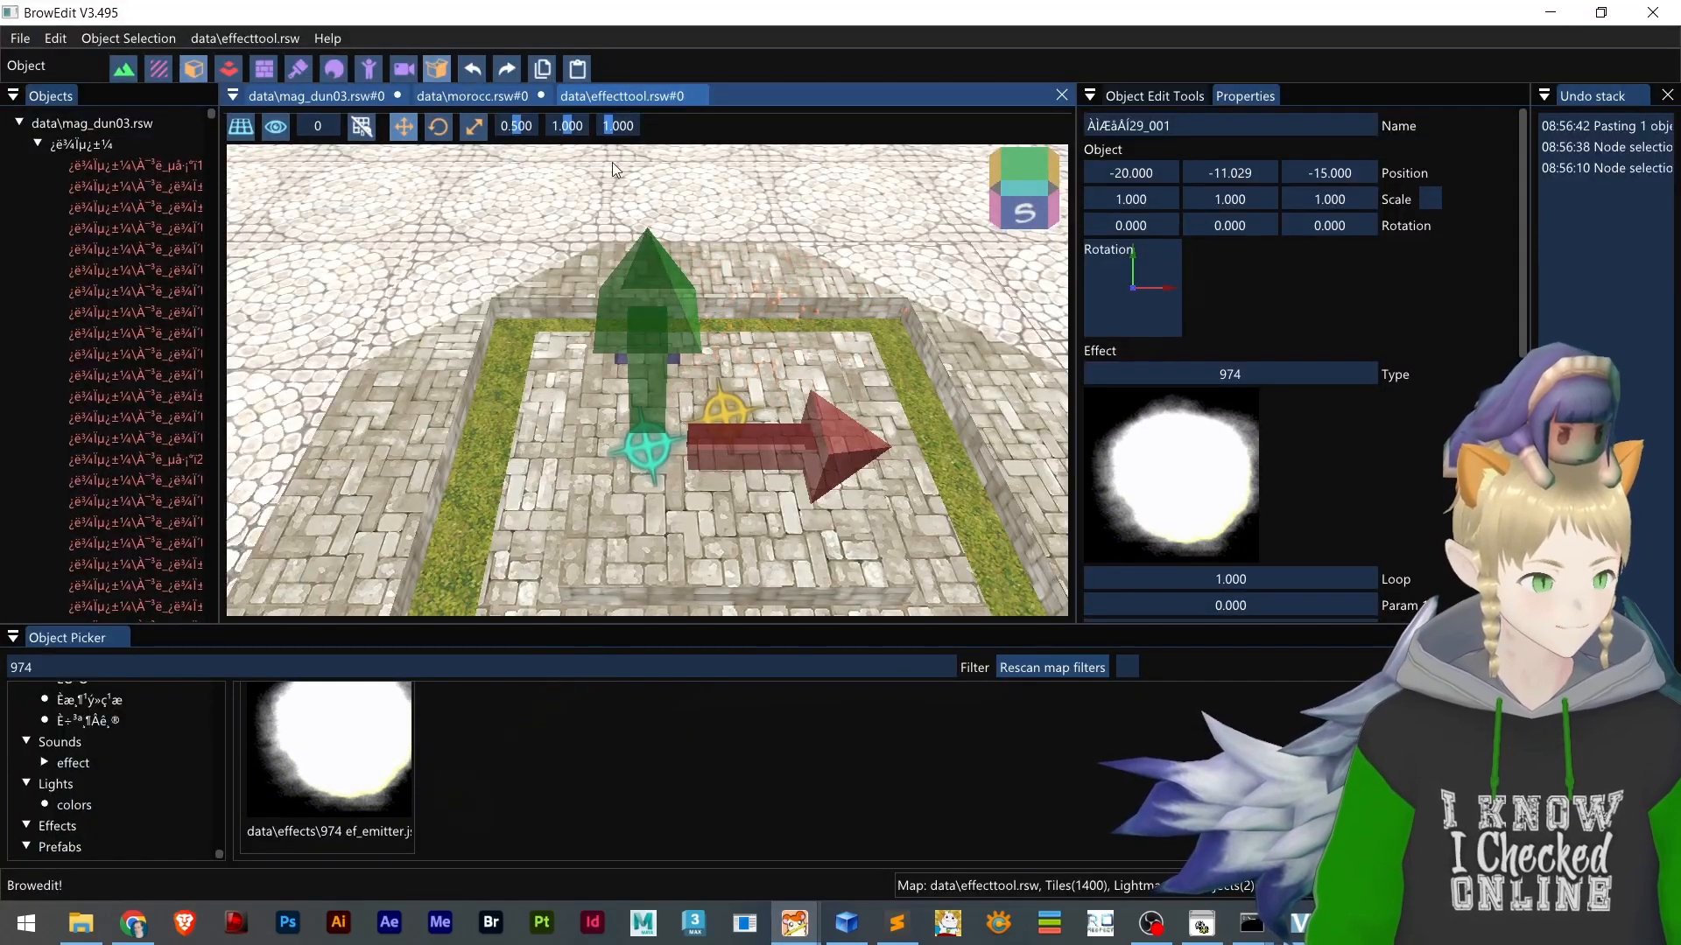
click(696, 96)
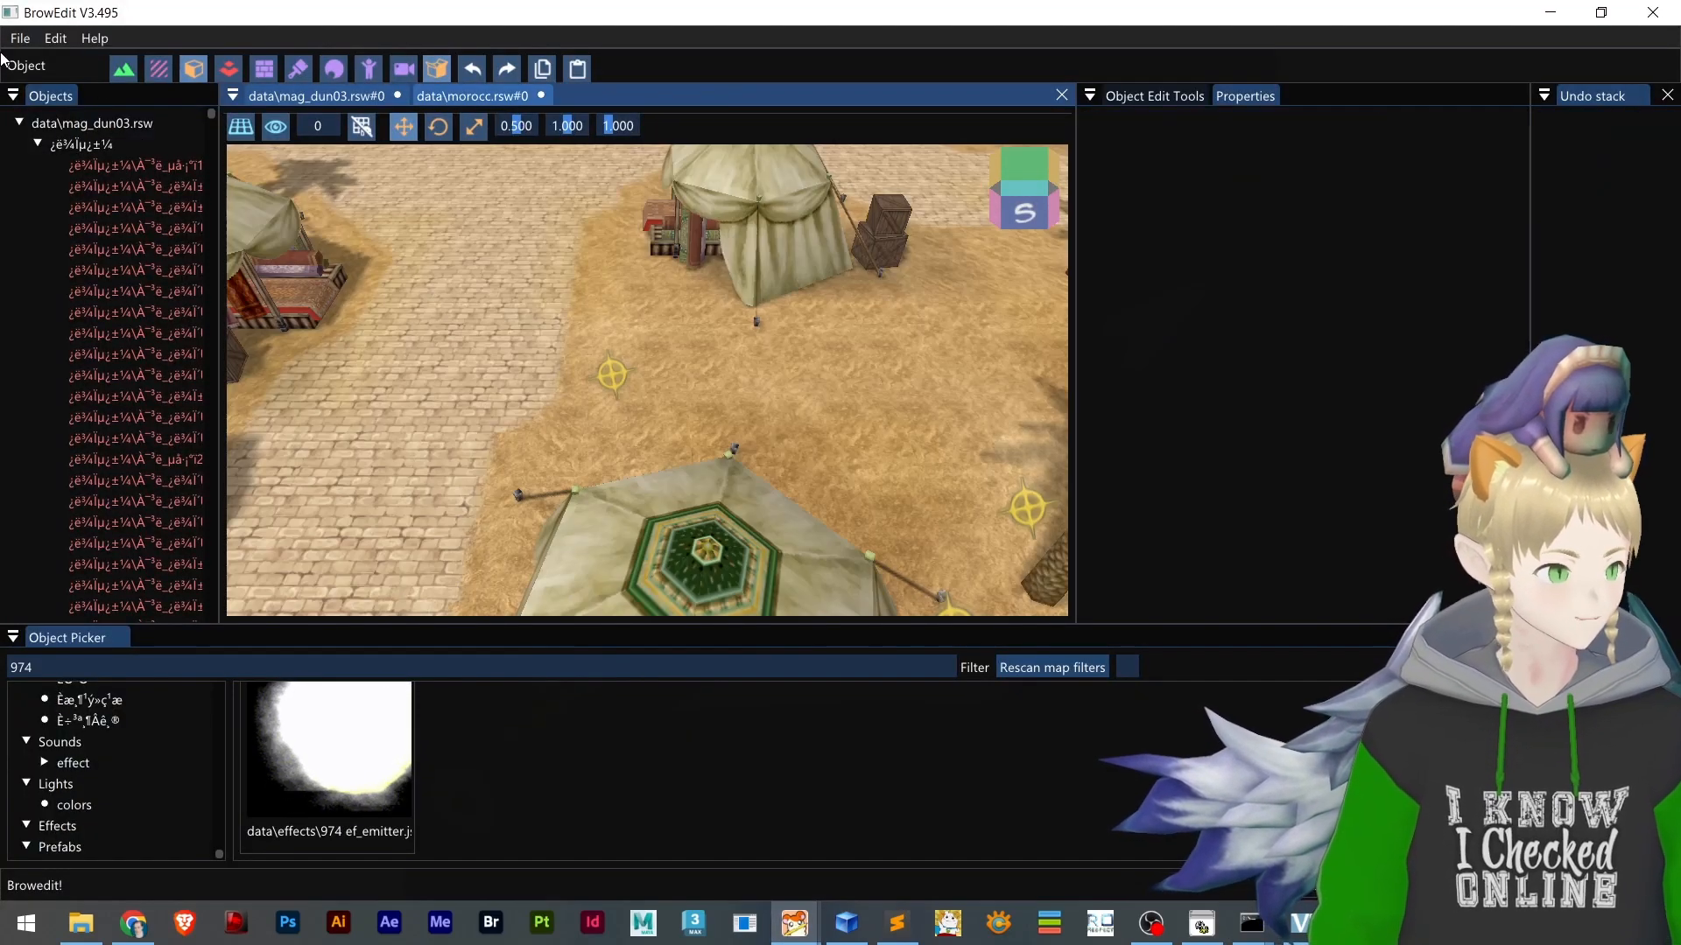
click(19, 38)
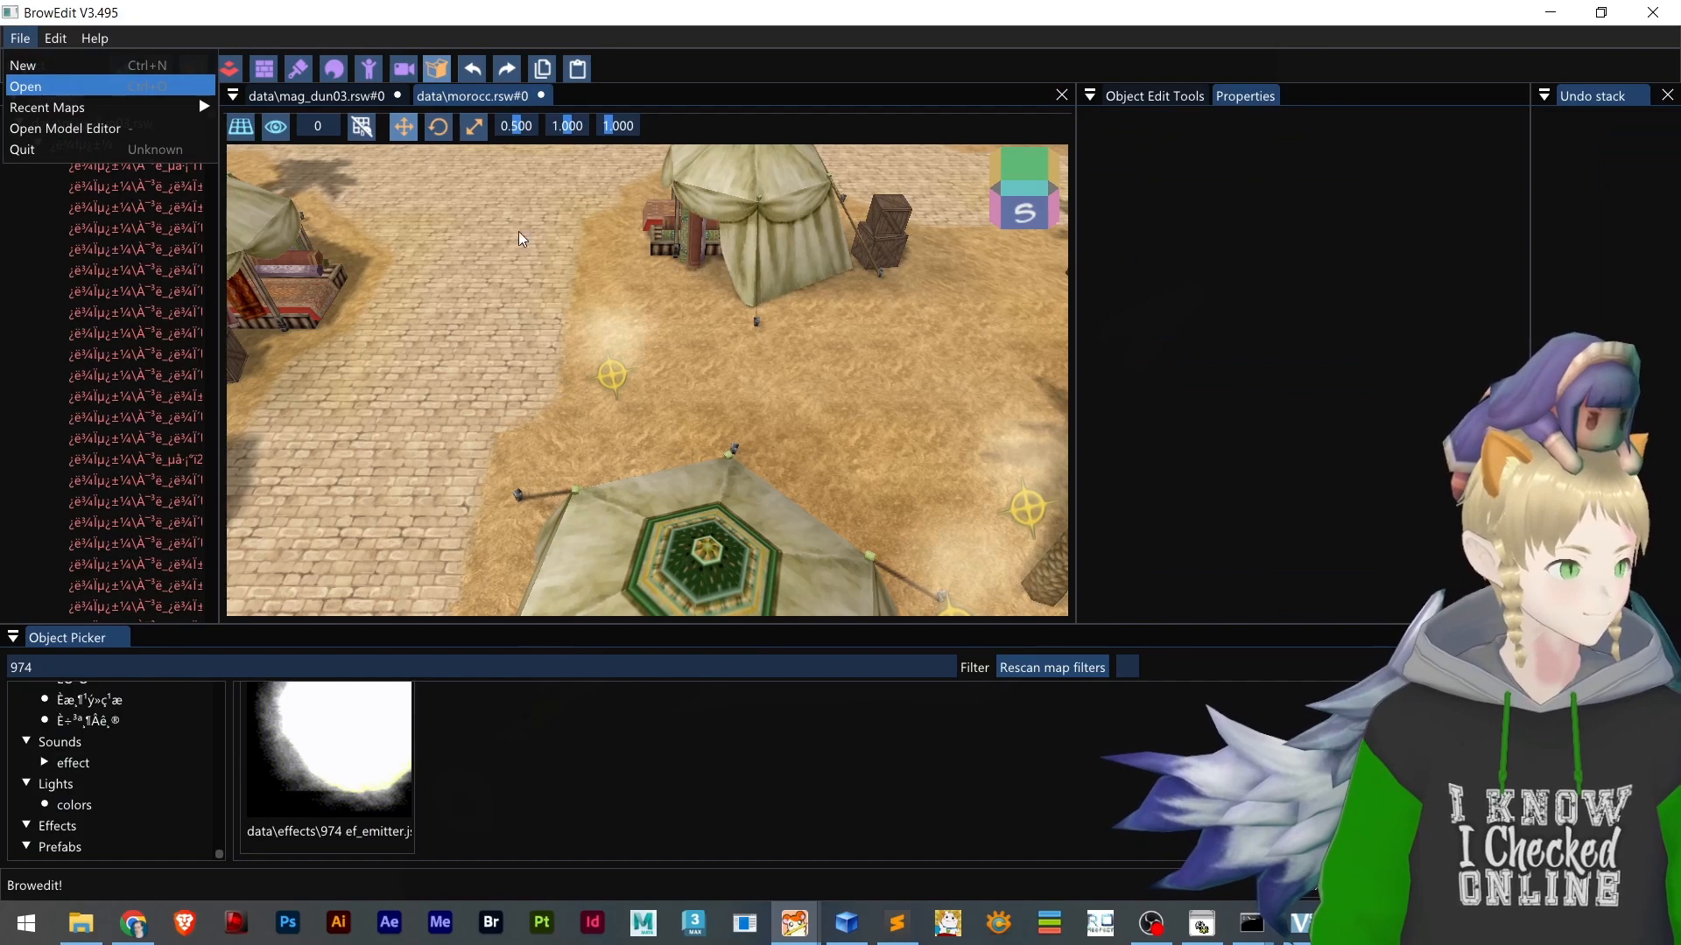
click(26, 86)
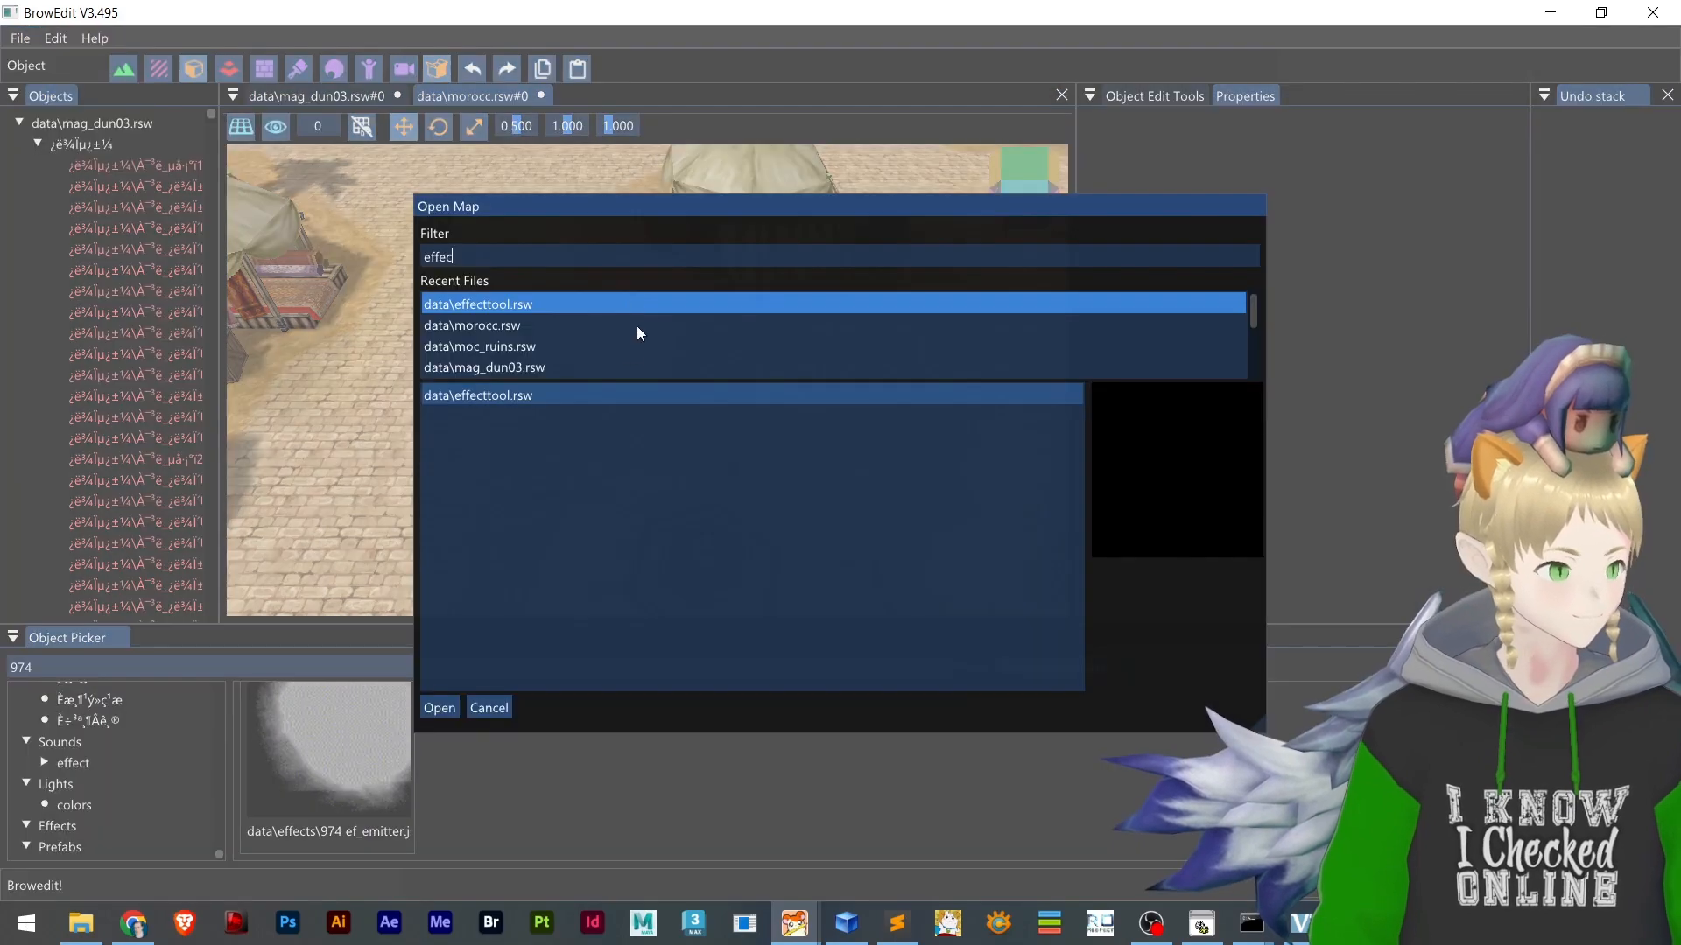
double_click(500, 305)
scroll(630, 487, up, 5)
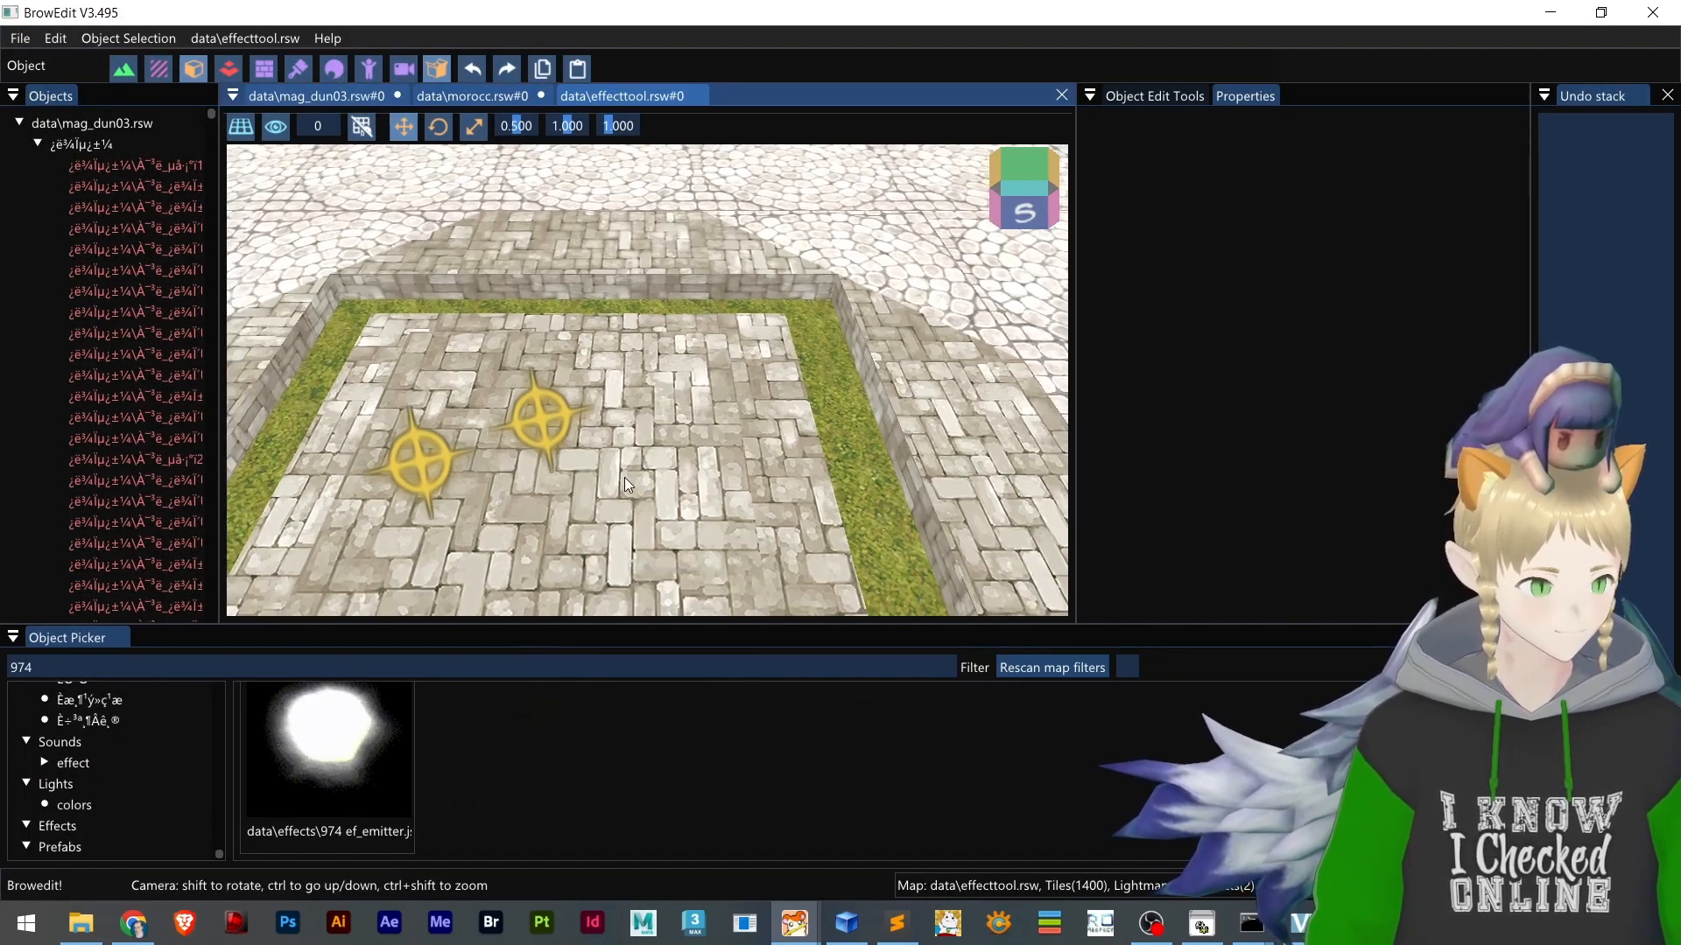
scroll(652, 451, down, 5)
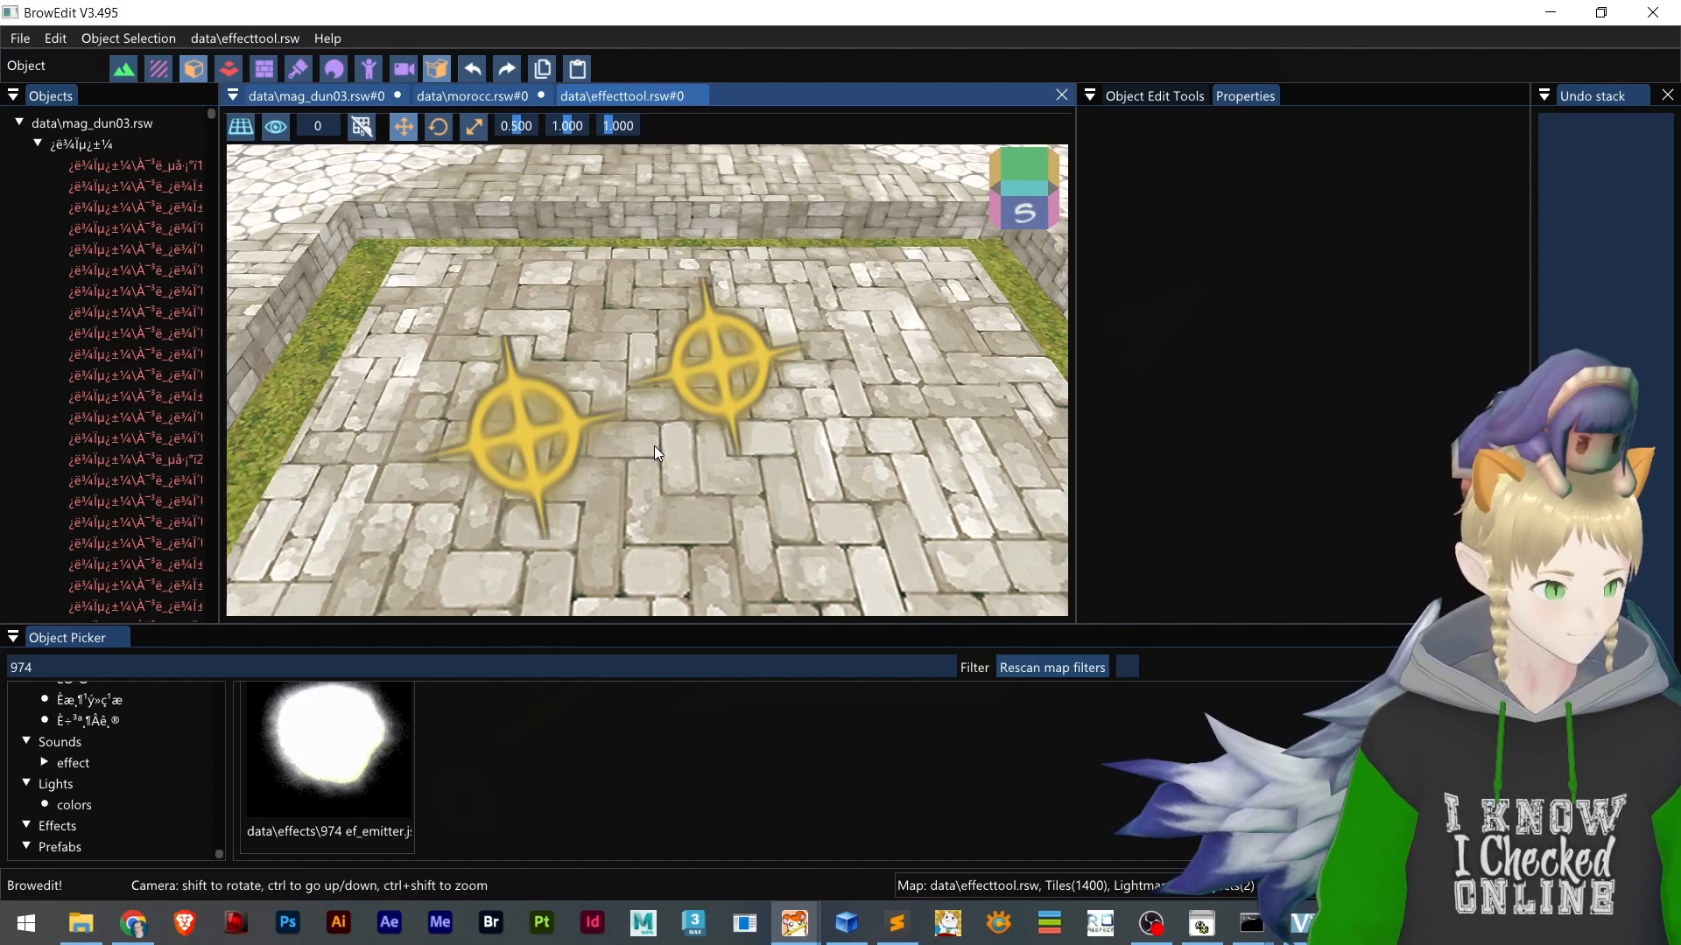
scroll(770, 464, up, 4)
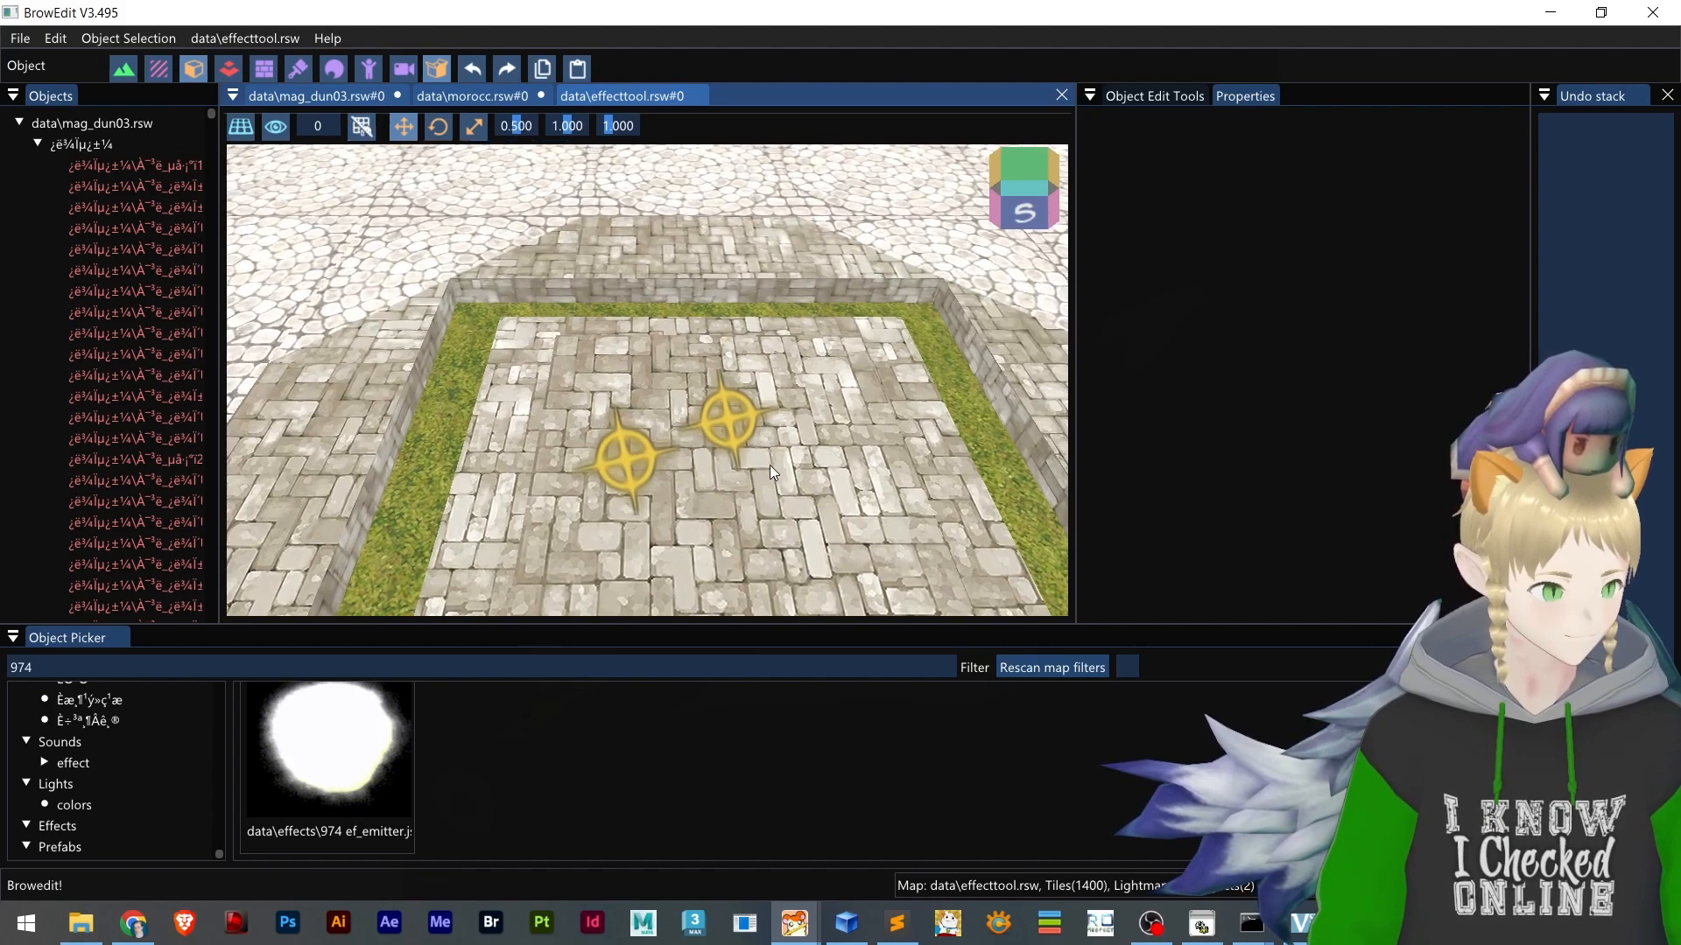
mouse_move(772, 465)
shift+right_down()
mouse_move(807, 392)
mouse_move(793, 348)
mouse_move(738, 329)
mouse_move(717, 291)
mouse_move(765, 371)
mouse_move(741, 448)
shift+right_up()
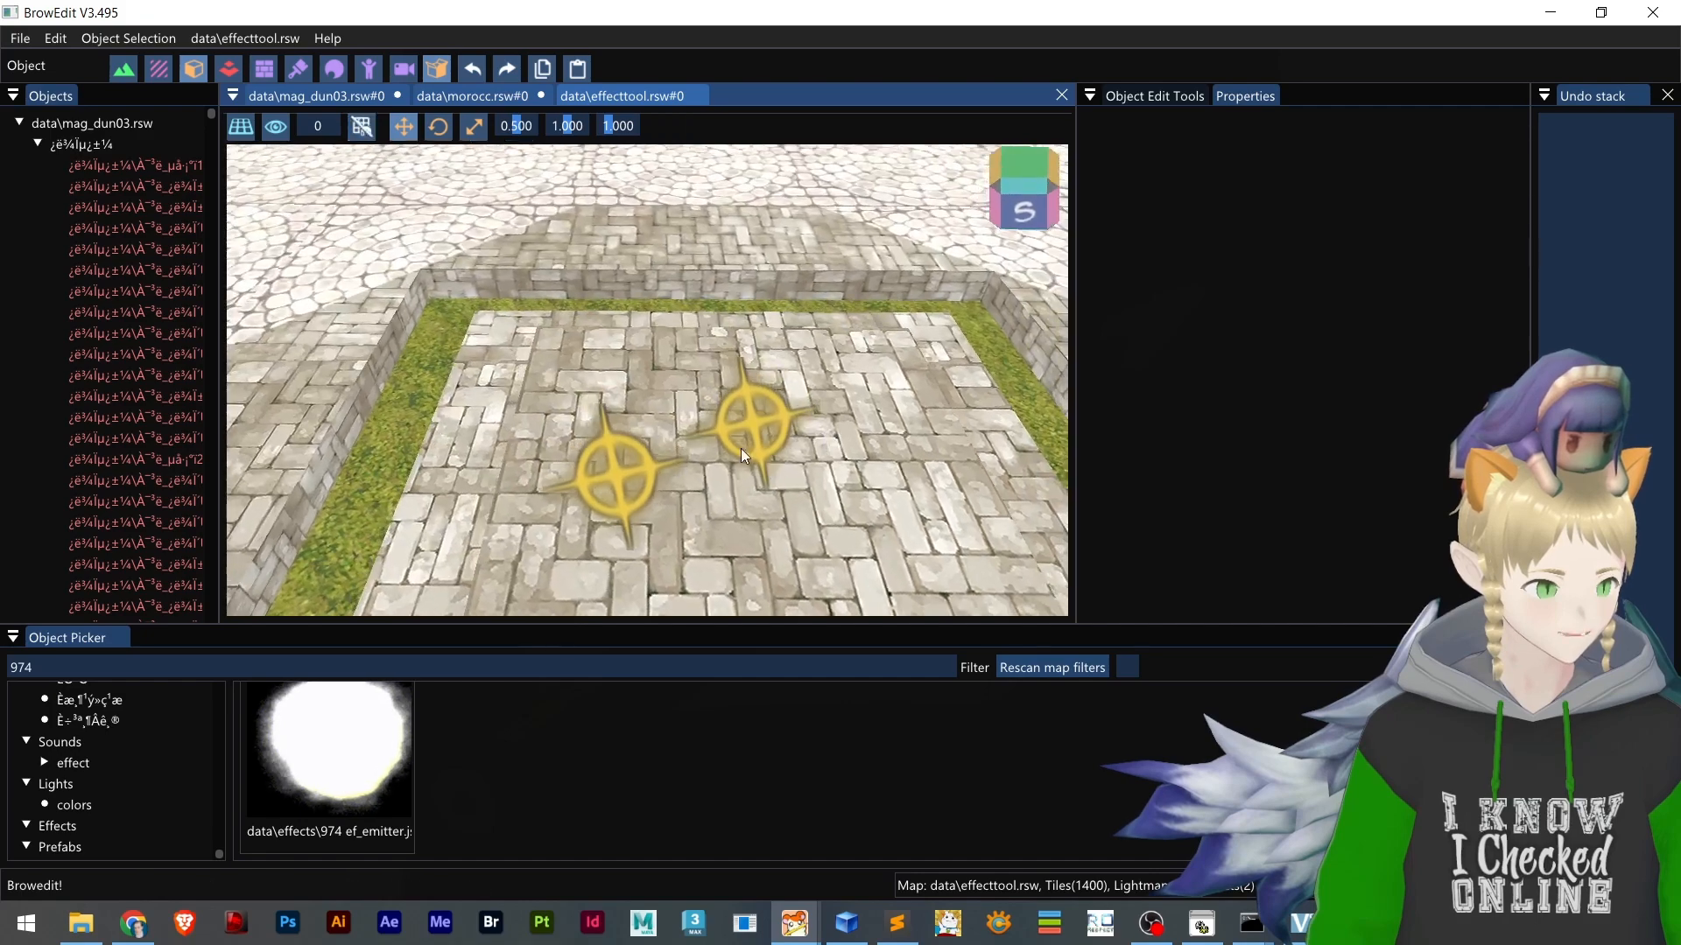
Select each of the two platform emitters, and review their [0] and [1] entries in effecttool.lub in Sublime Text
click(739, 422)
click(626, 483)
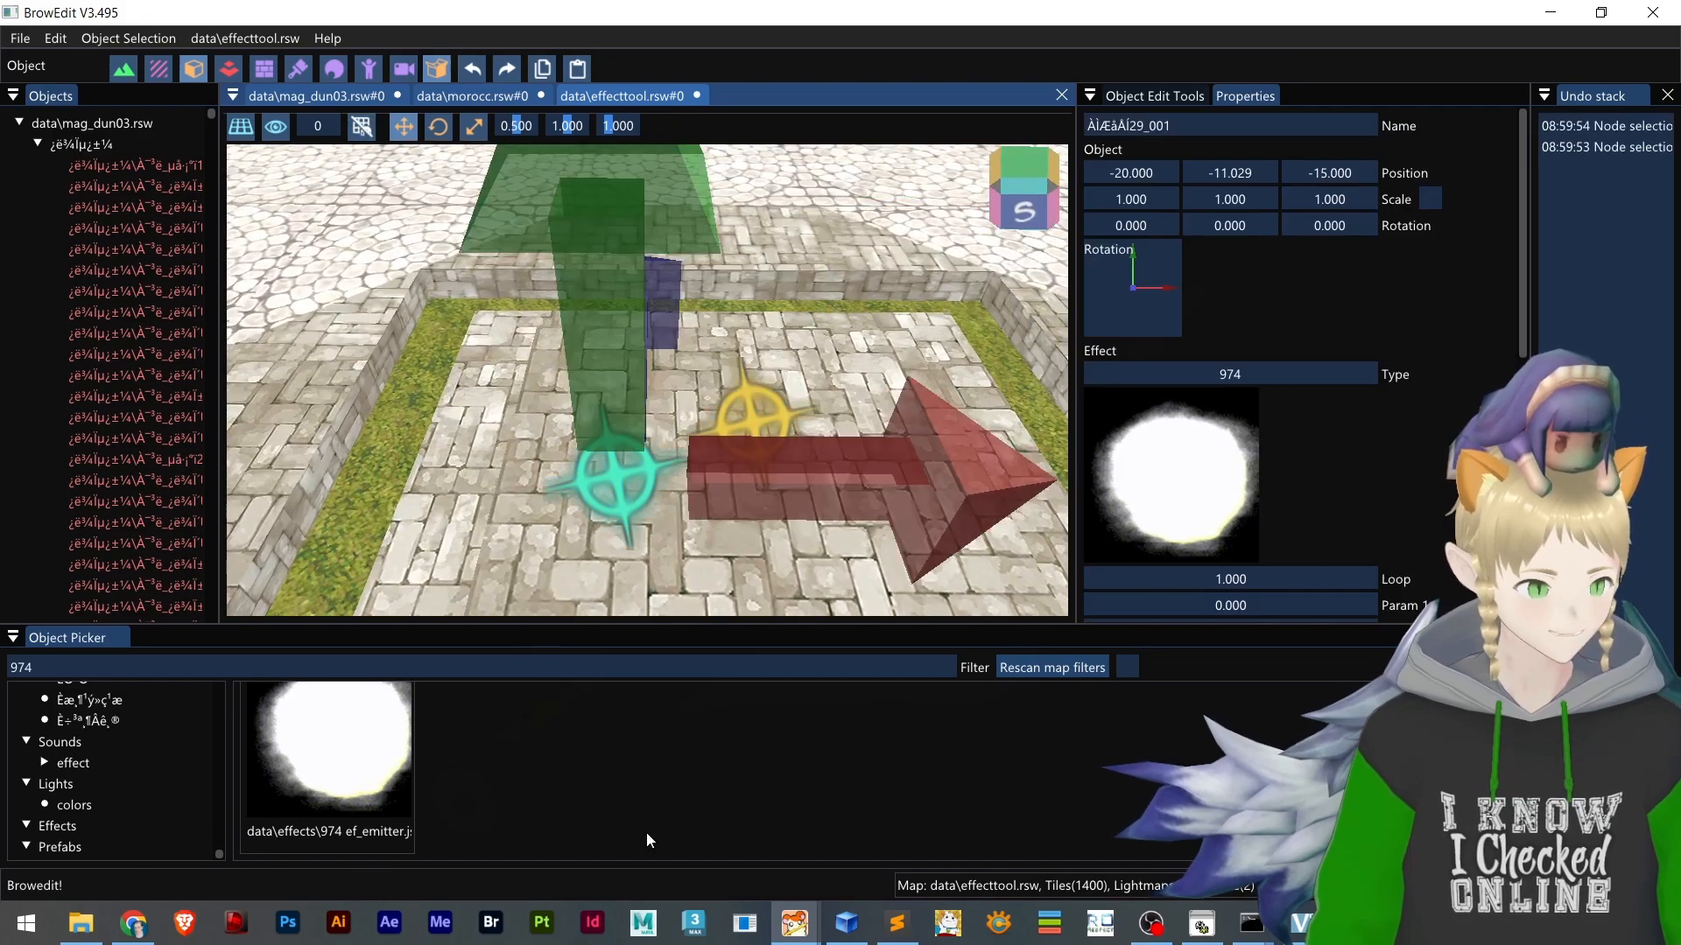
click(896, 923)
scroll(543, 576, down, 20)
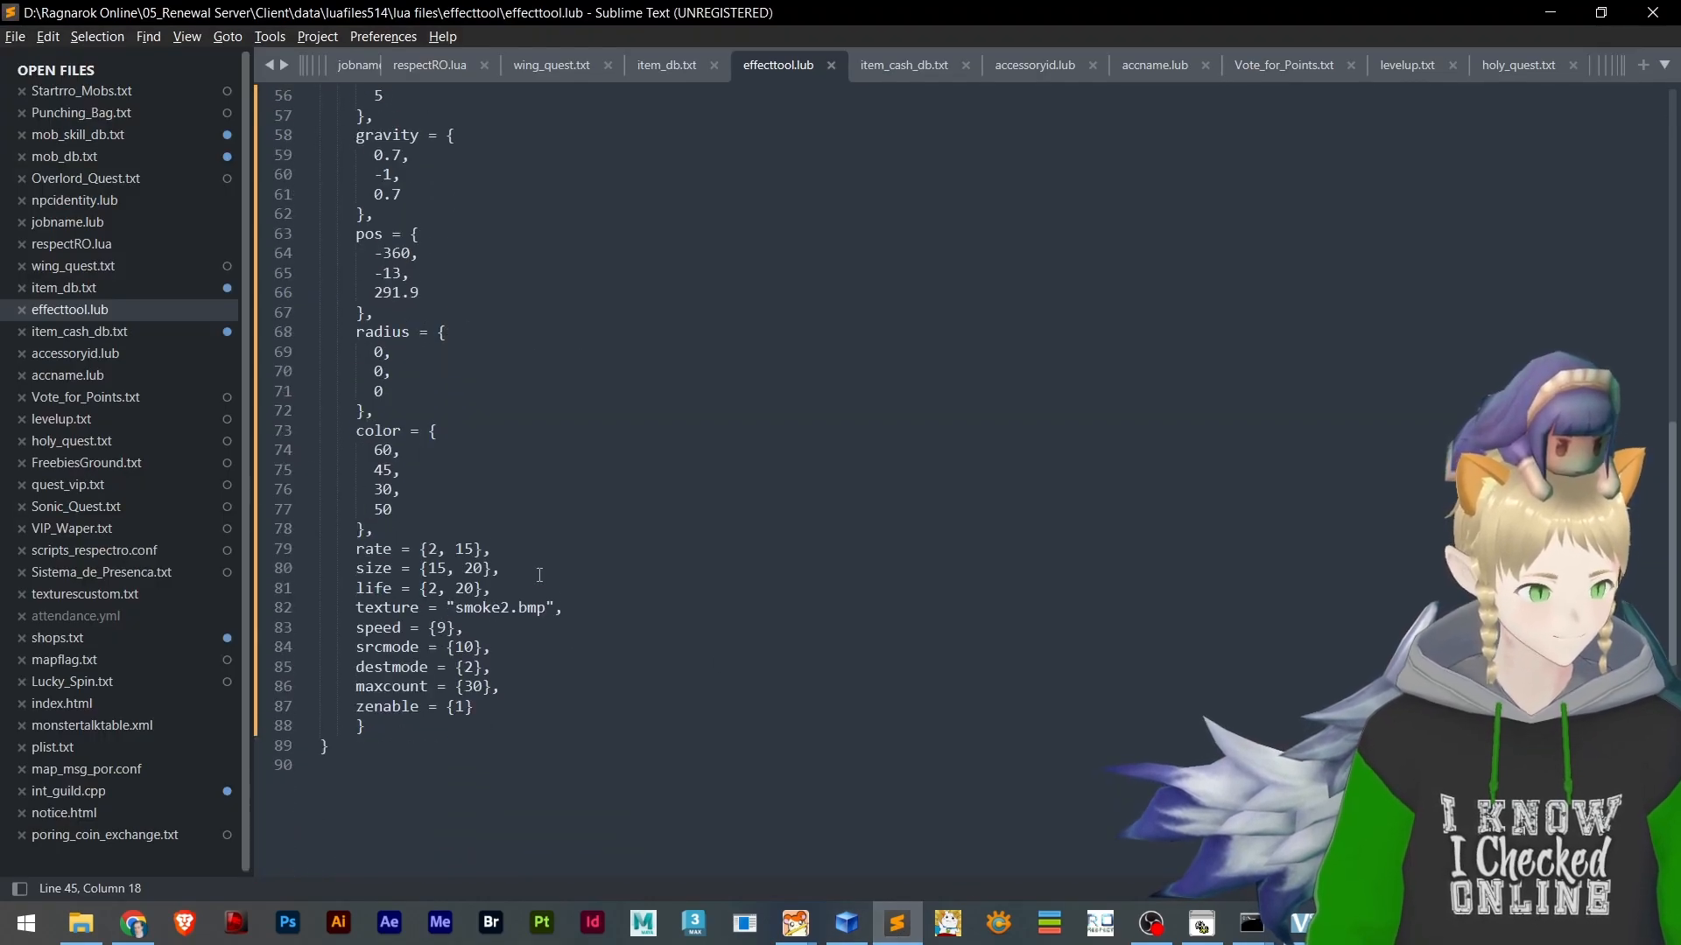
scroll(540, 574, up, 16)
scroll(464, 505, up, 5)
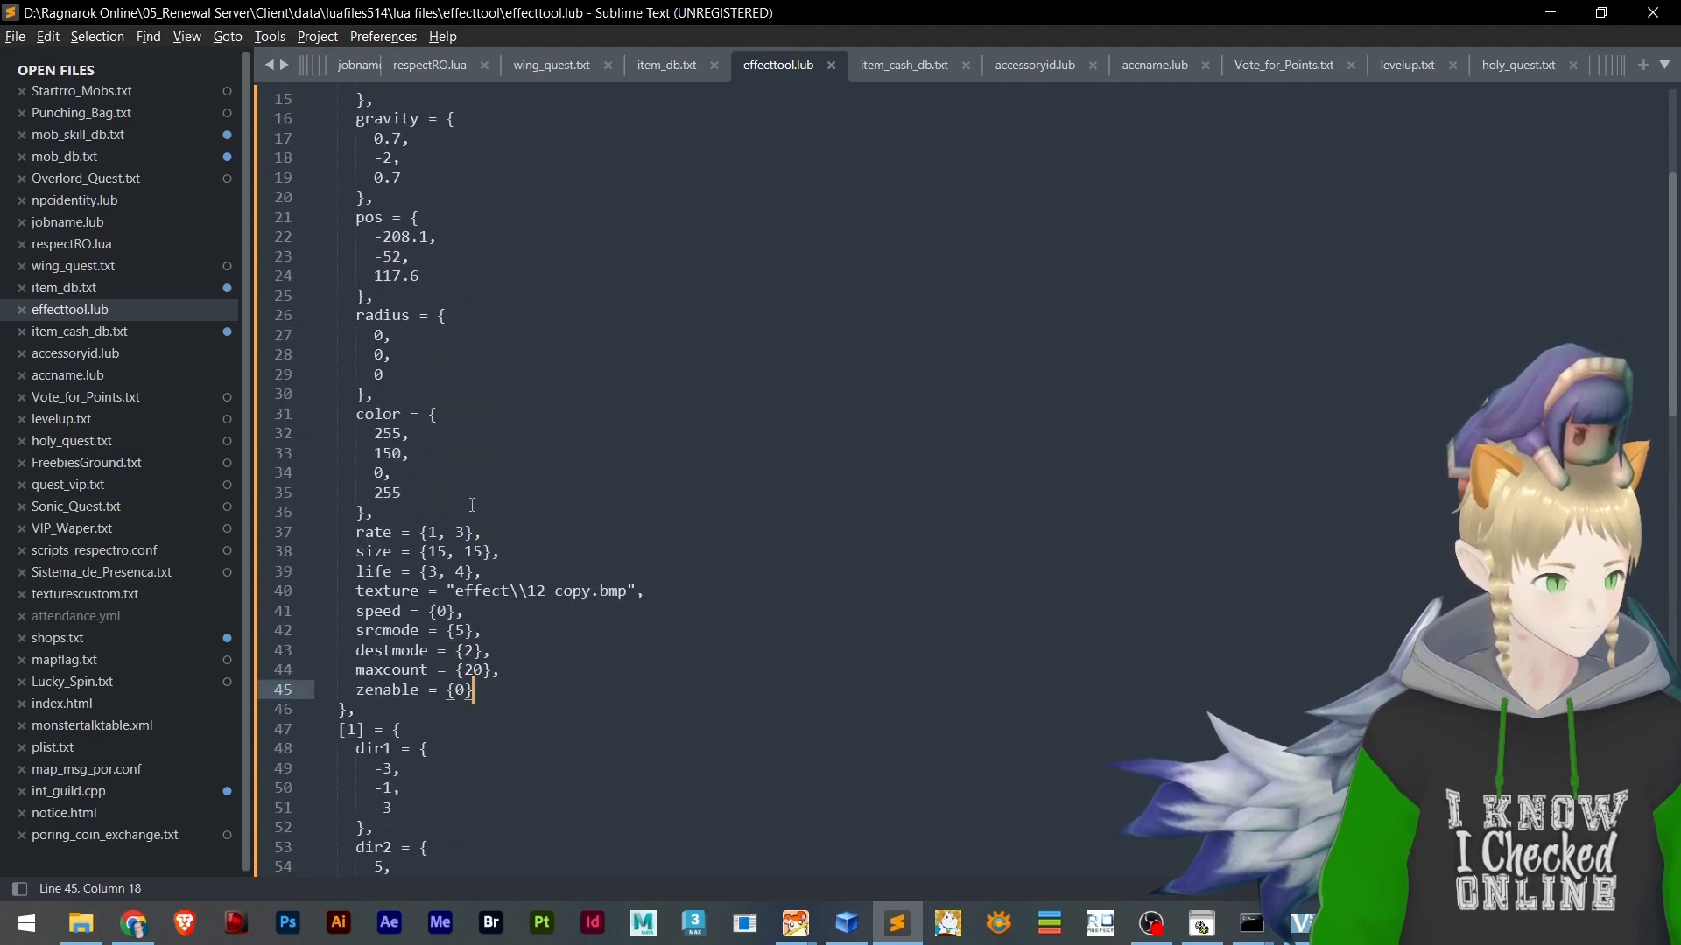
scroll(480, 498, down, 7)
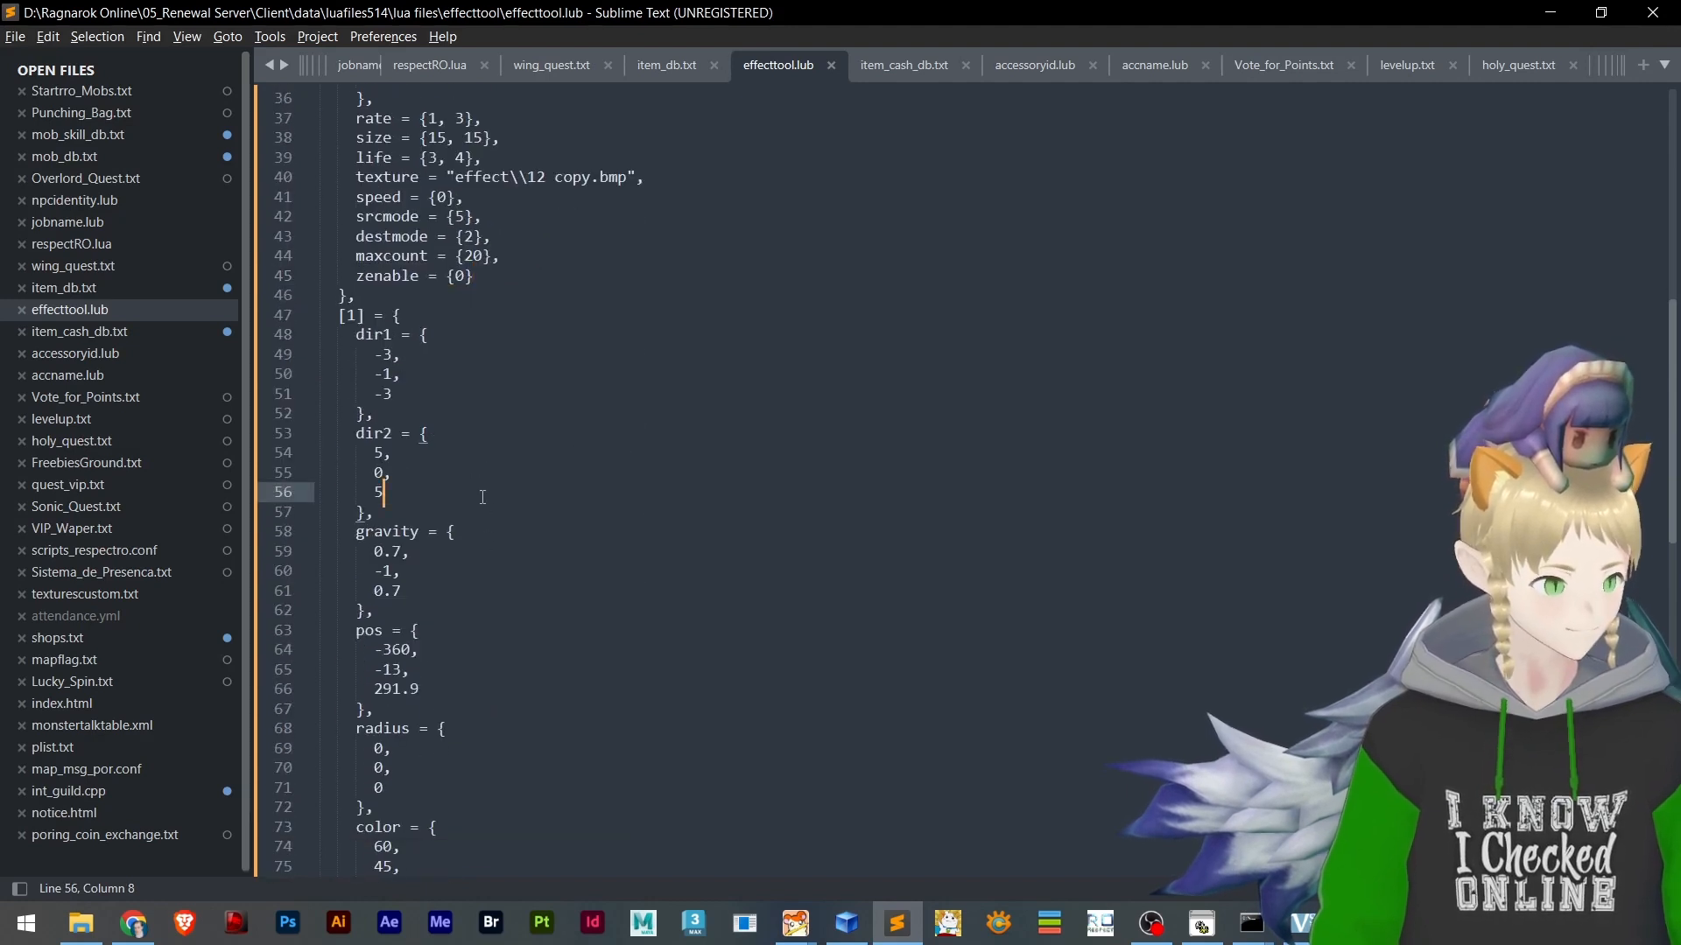
scroll(482, 497, down, 3)
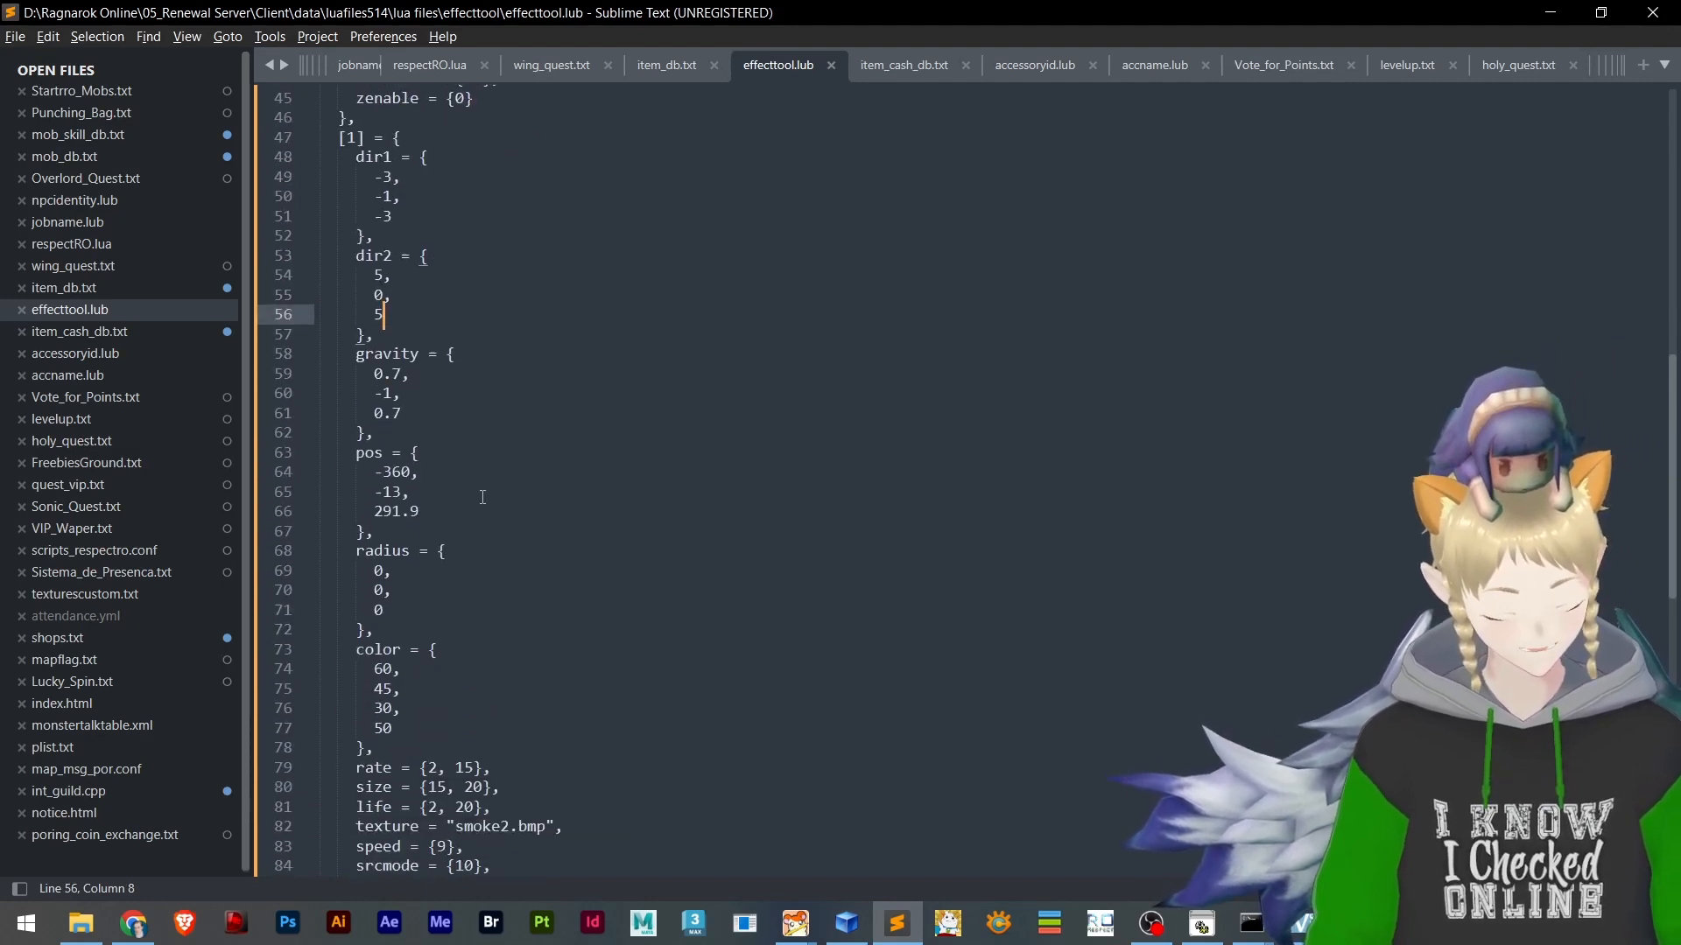
scroll(482, 497, down, 2)
Switch to BrowEdit and save the data\effecttool.rsw map
key(alt+Tab)
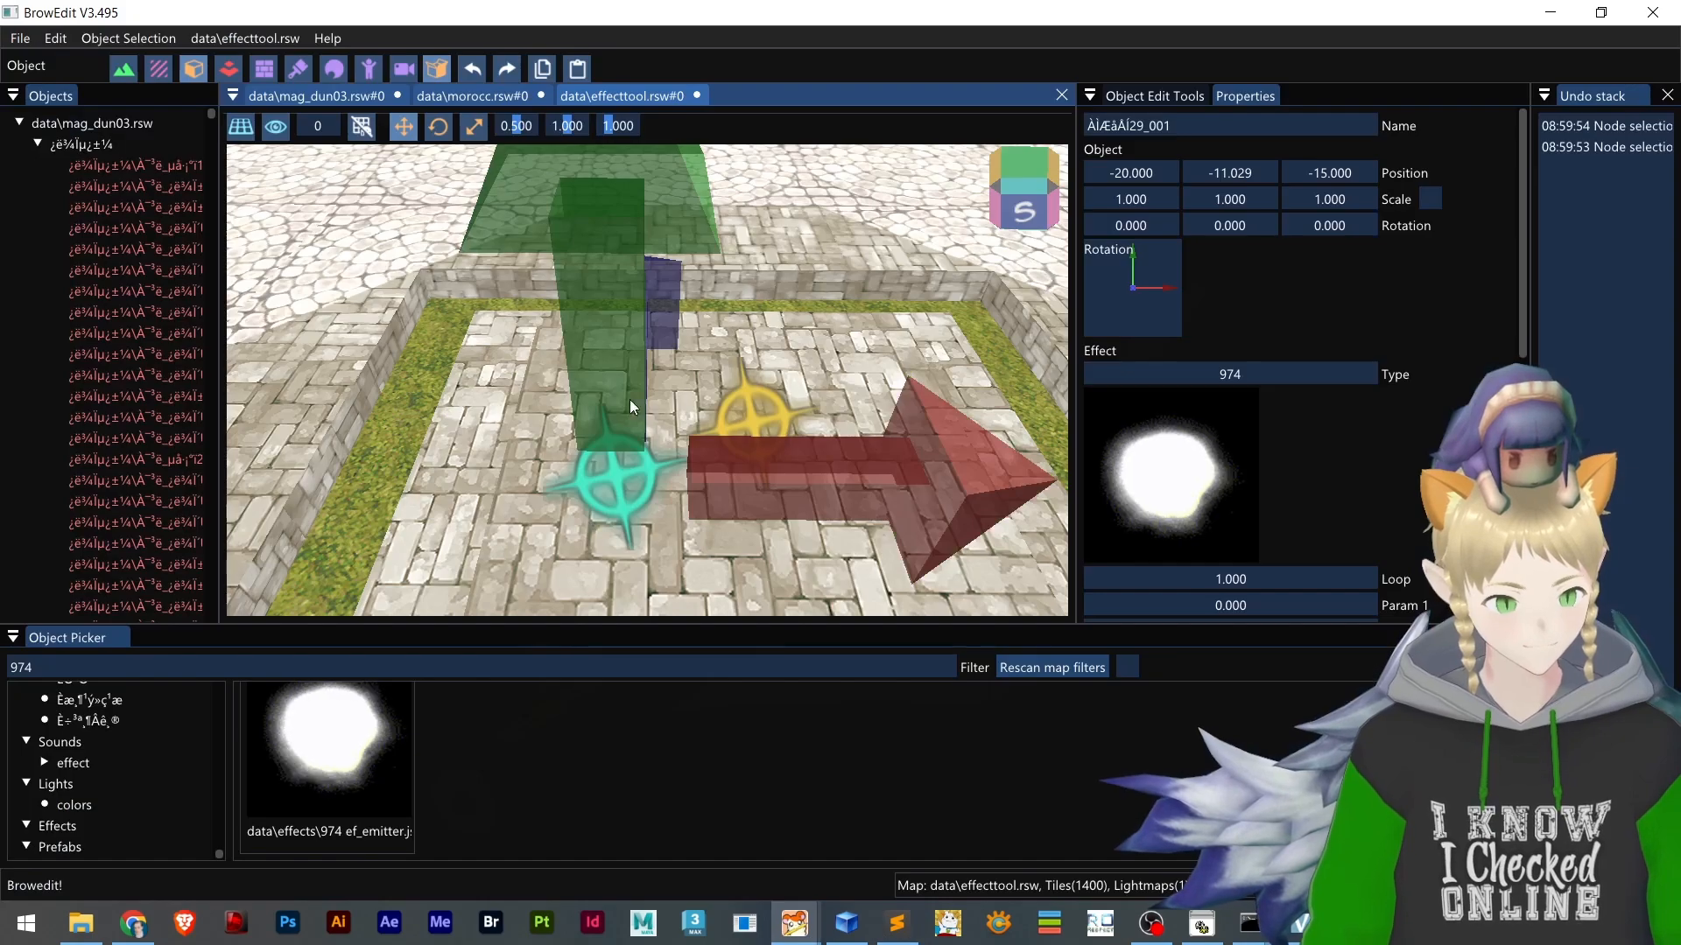
scroll(679, 382, down, 3)
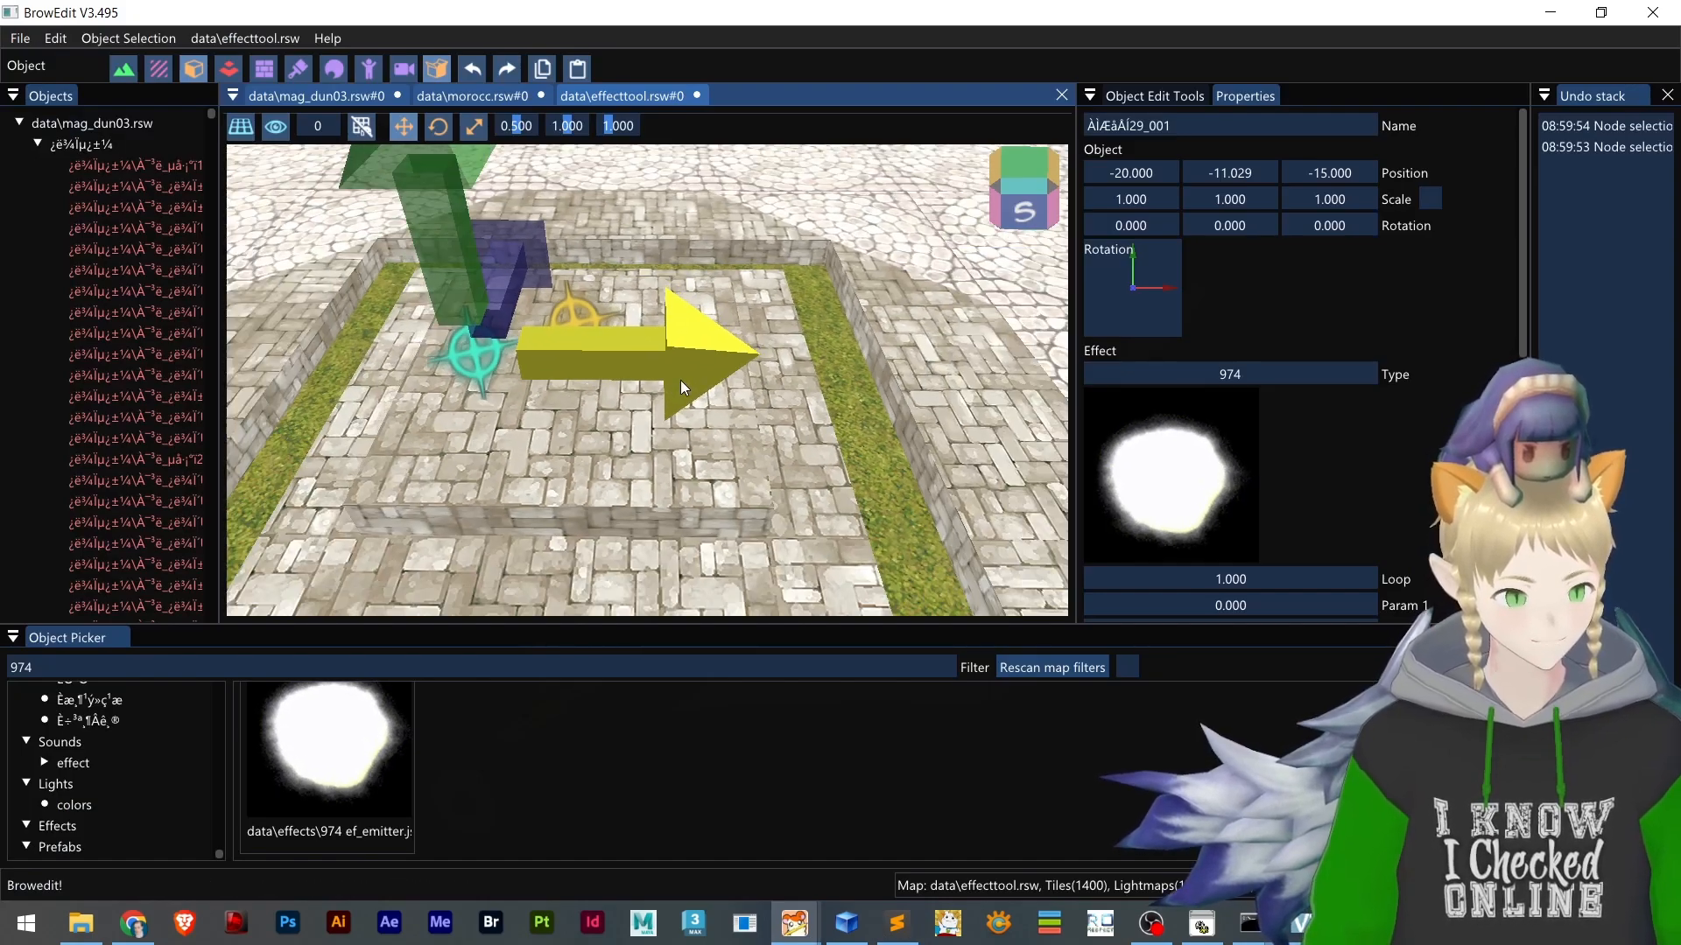
scroll(680, 380, down, 2)
middle_drag(673, 324, 707, 402)
key(ctrl+s)
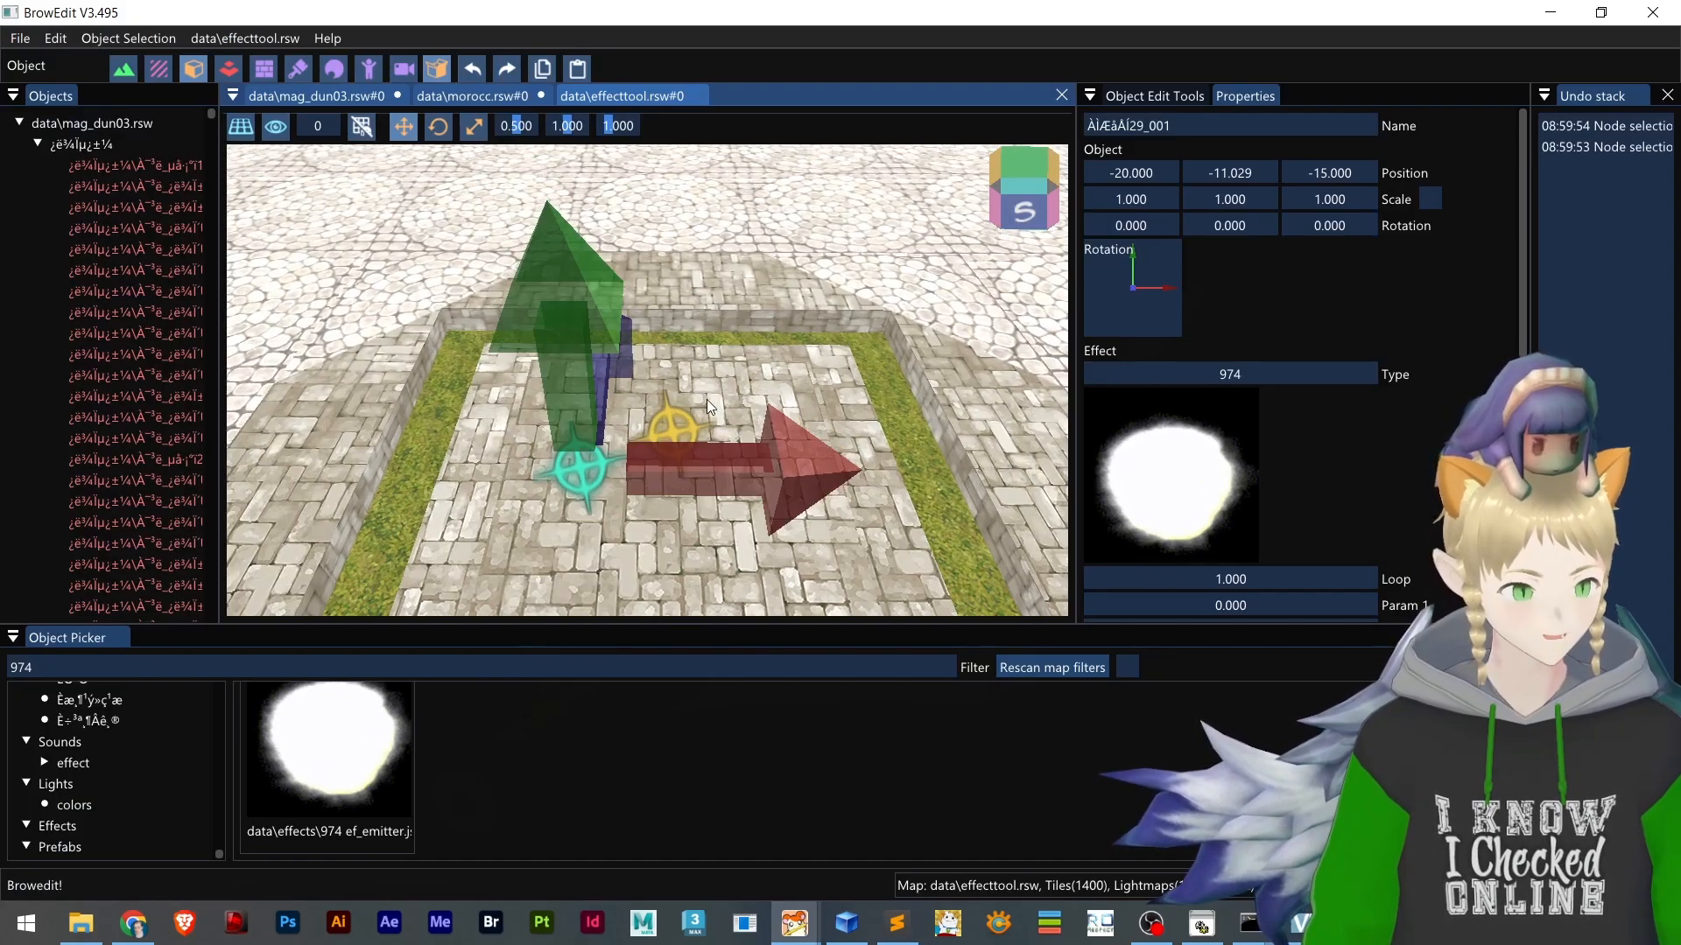
Switch to Sublime Text, undo the reload of effecttool.lub to restore the pasted emitter entries, and save the file
key(alt+Tab)
scroll(619, 516, up, 12)
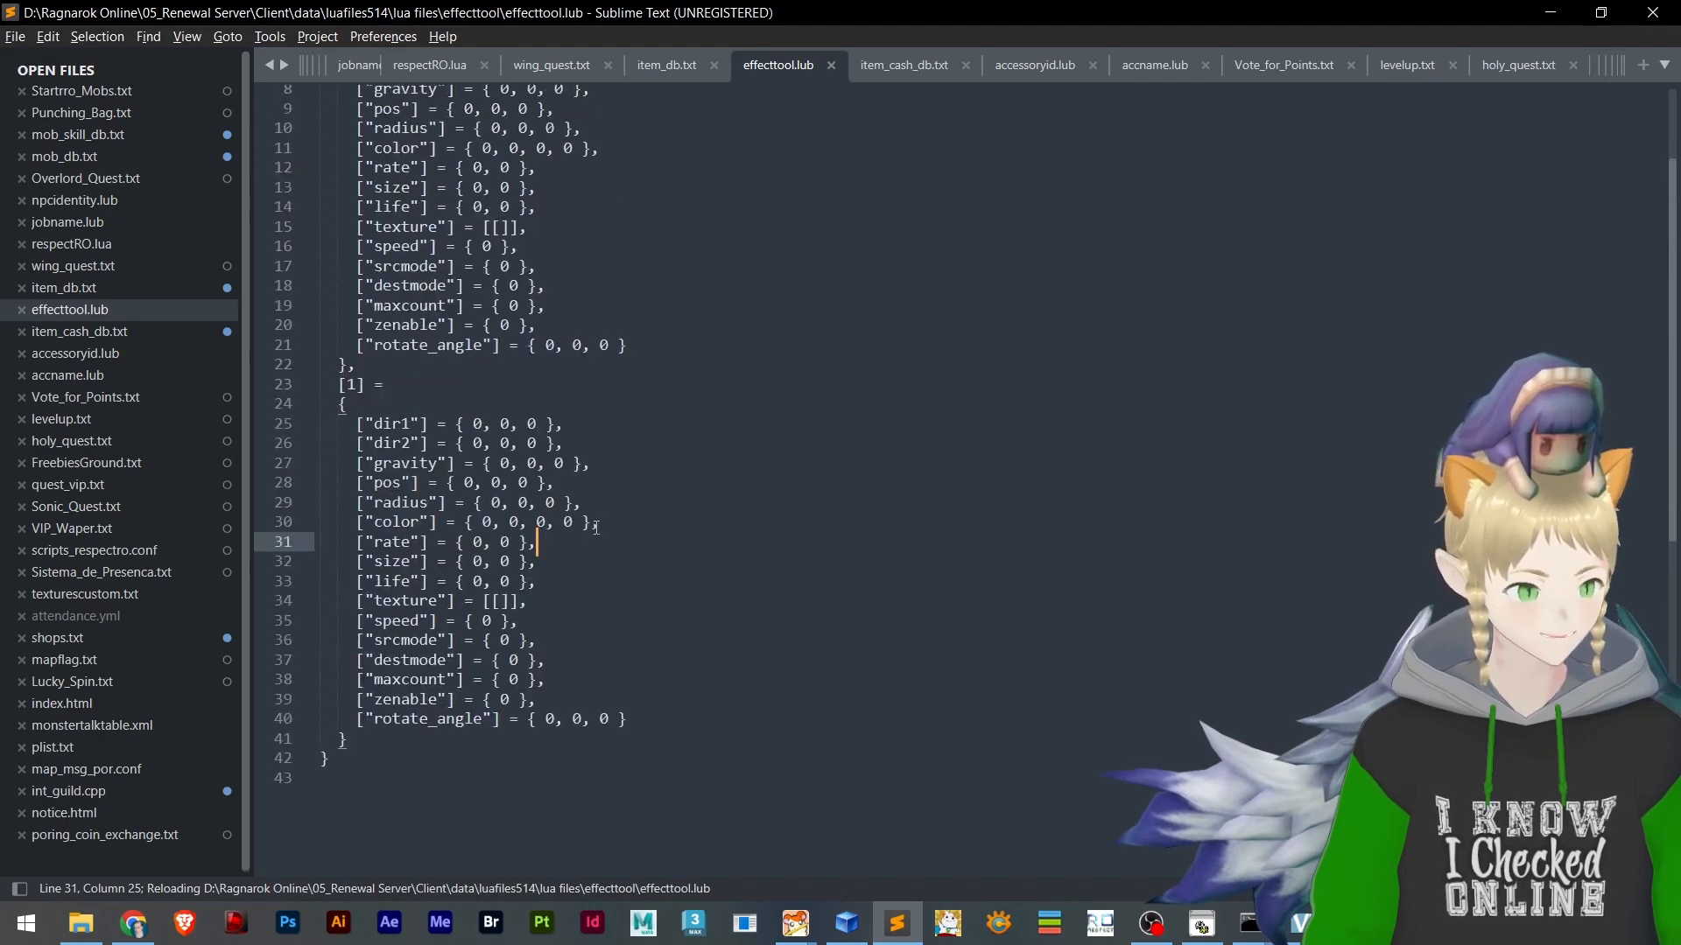
scroll(402, 368, down, 4)
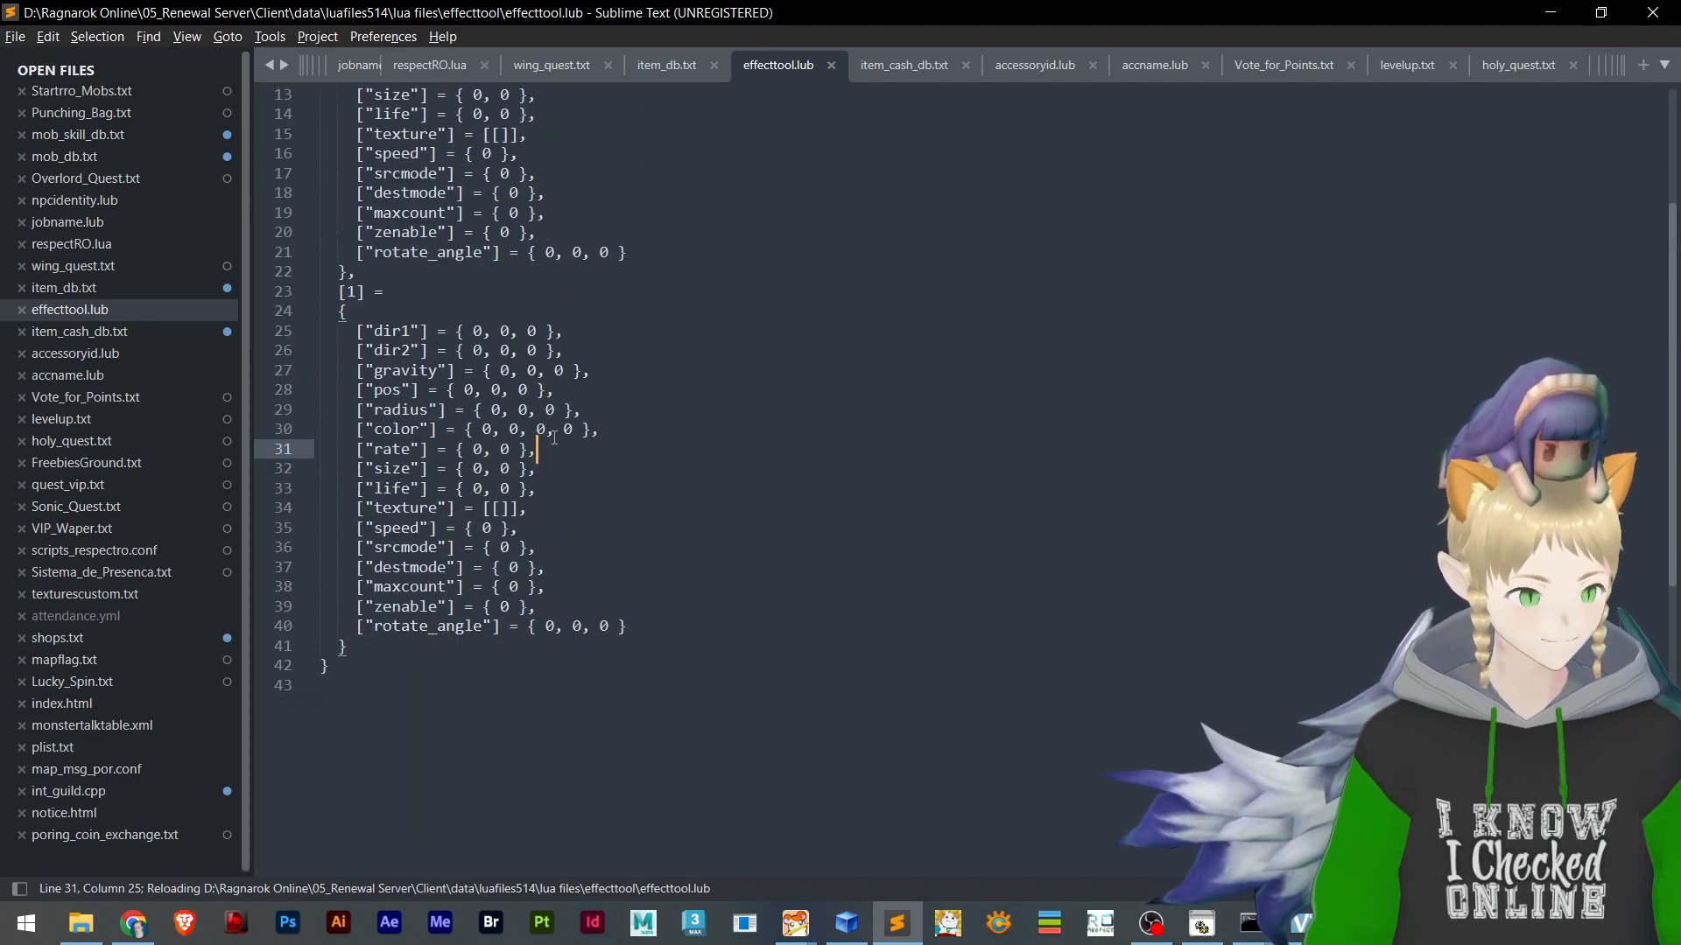
key(ctrl+z)
key(ctrl+s)
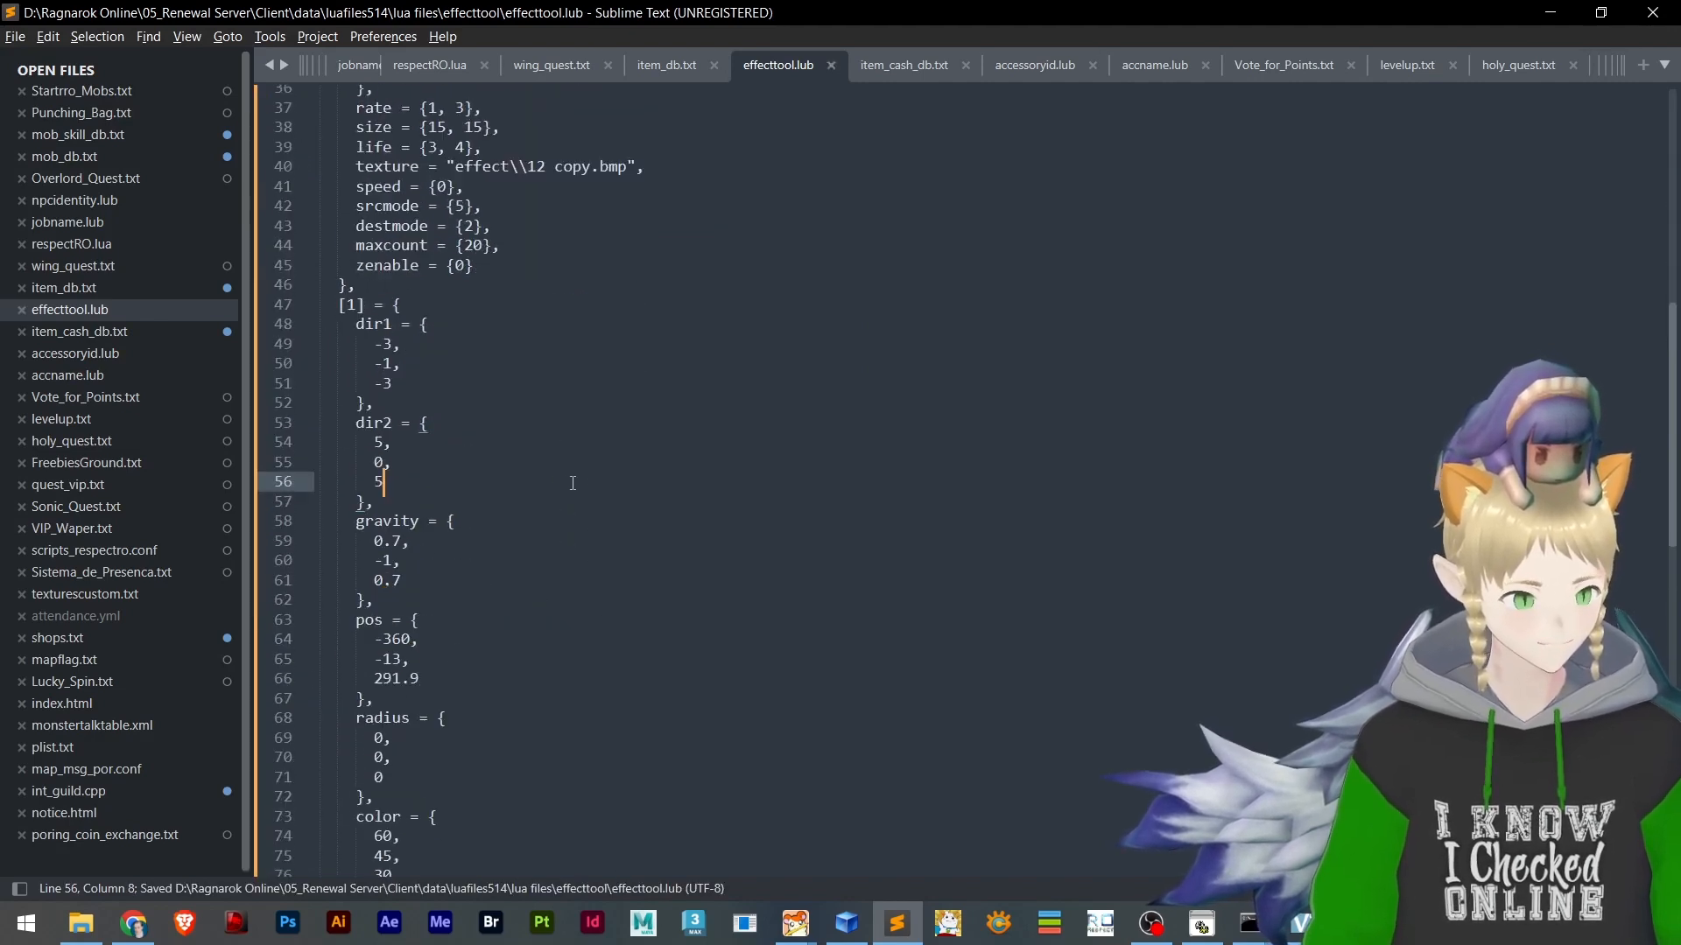
Switch back to BrowEdit, close the data\effecttool.rsw map and open it again
key(alt+Tab)
right_drag(724, 415, 821, 455)
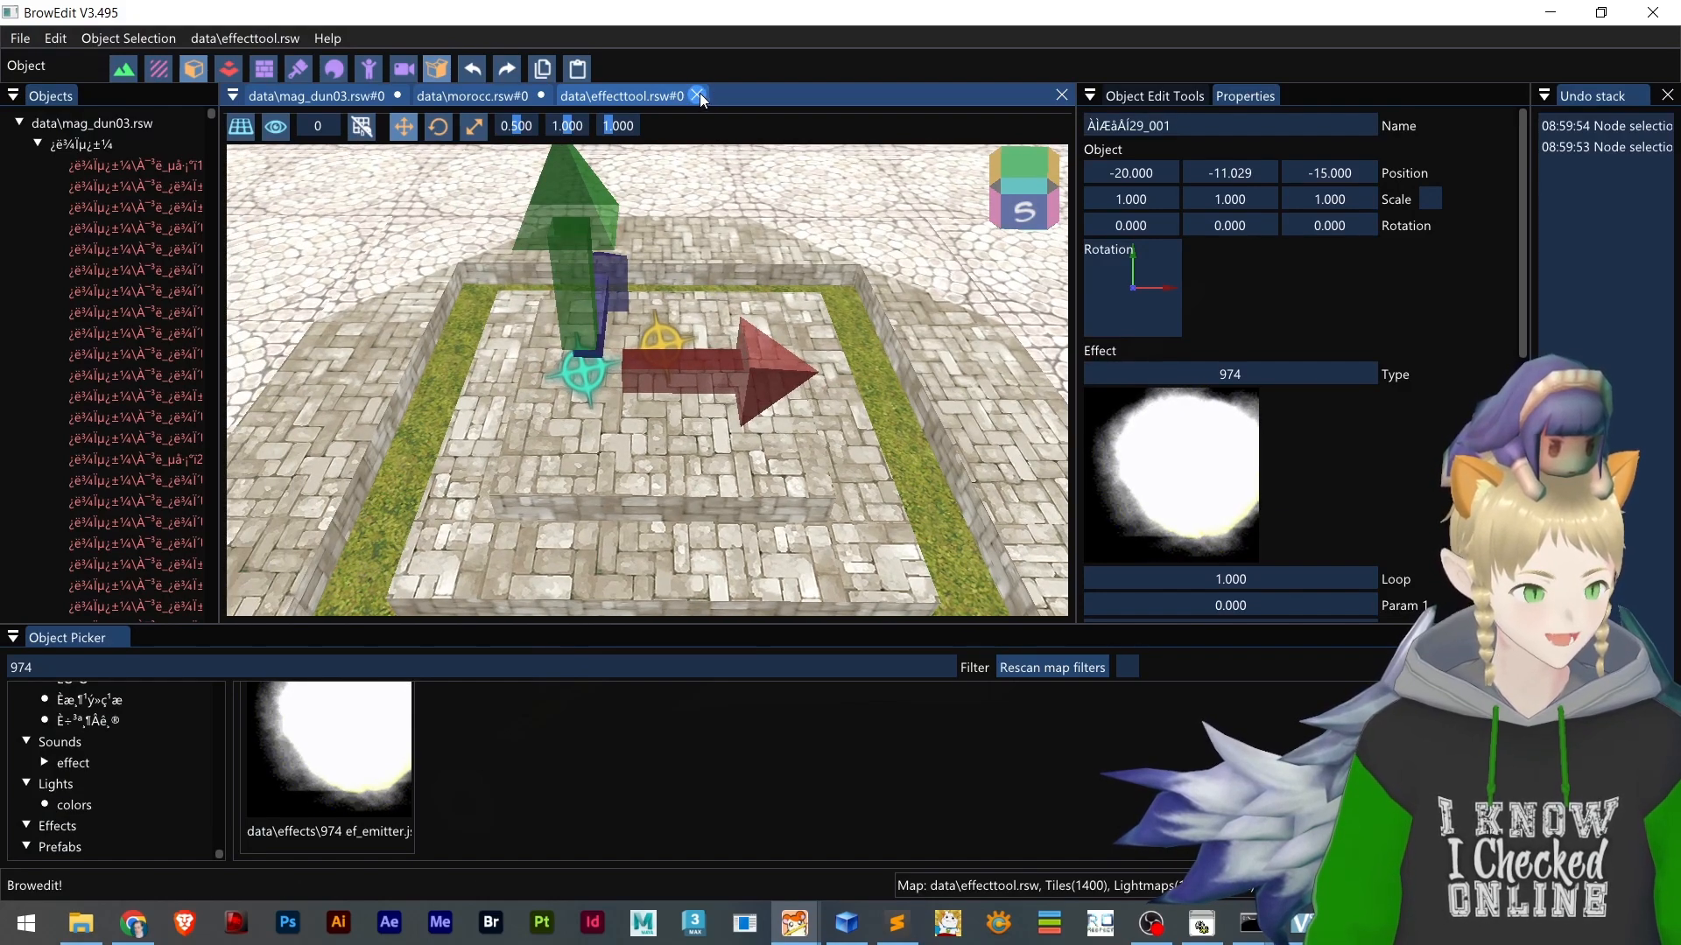
click(697, 96)
click(21, 39)
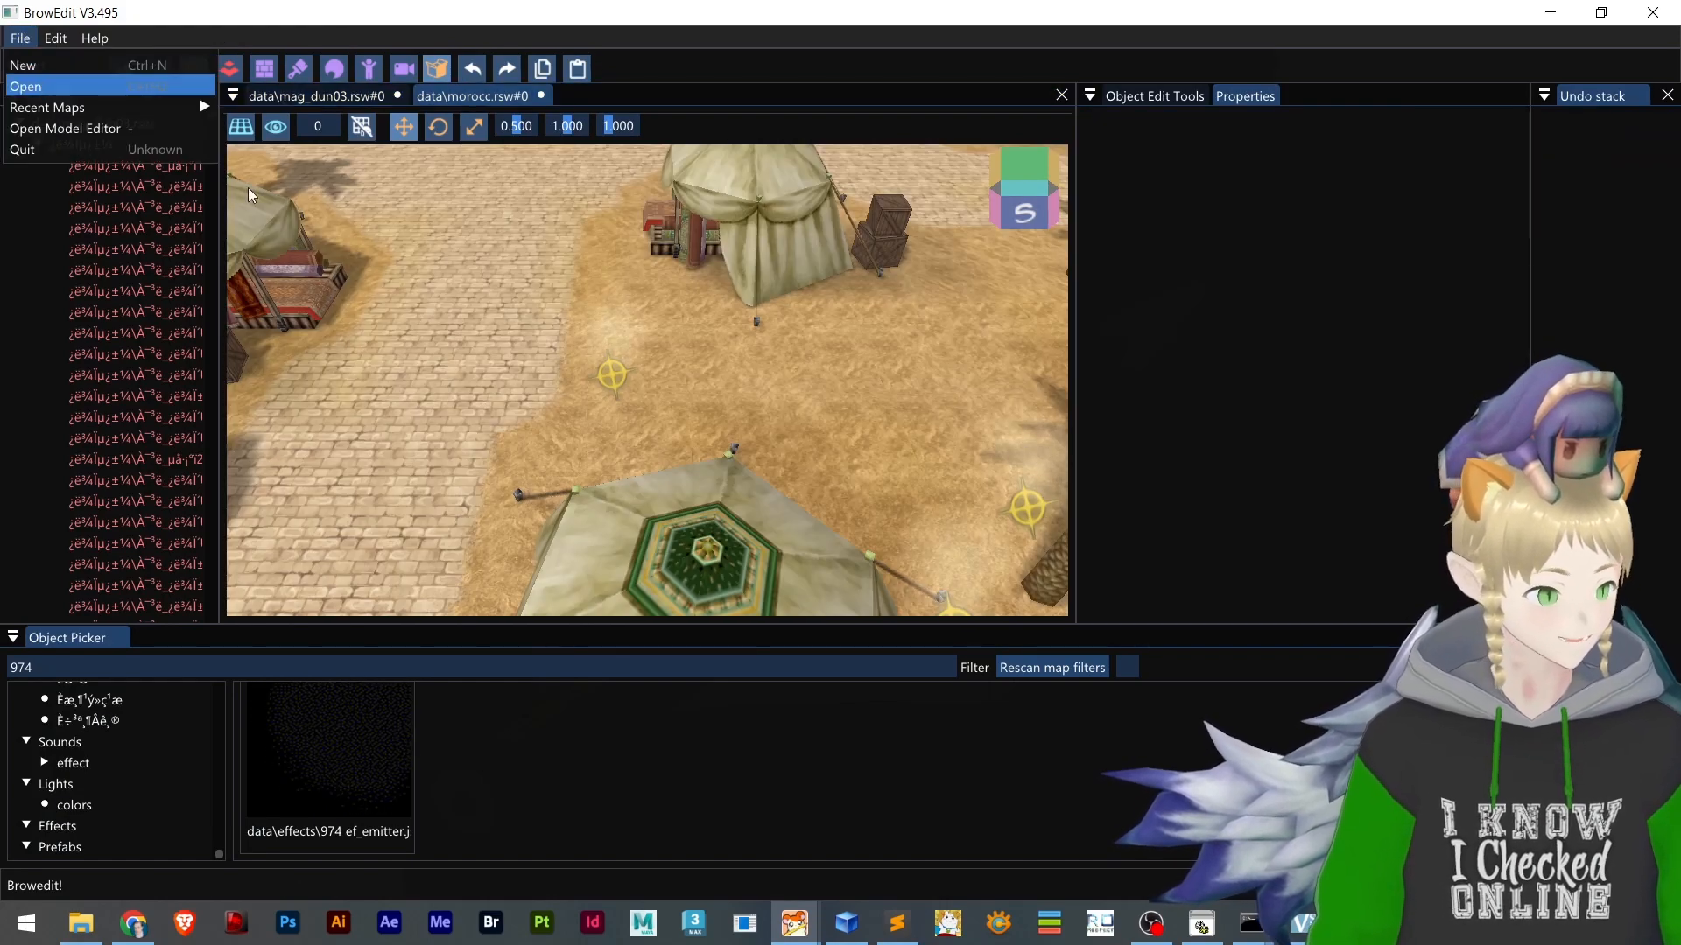
key(ctrl+o)
double_click(506, 302)
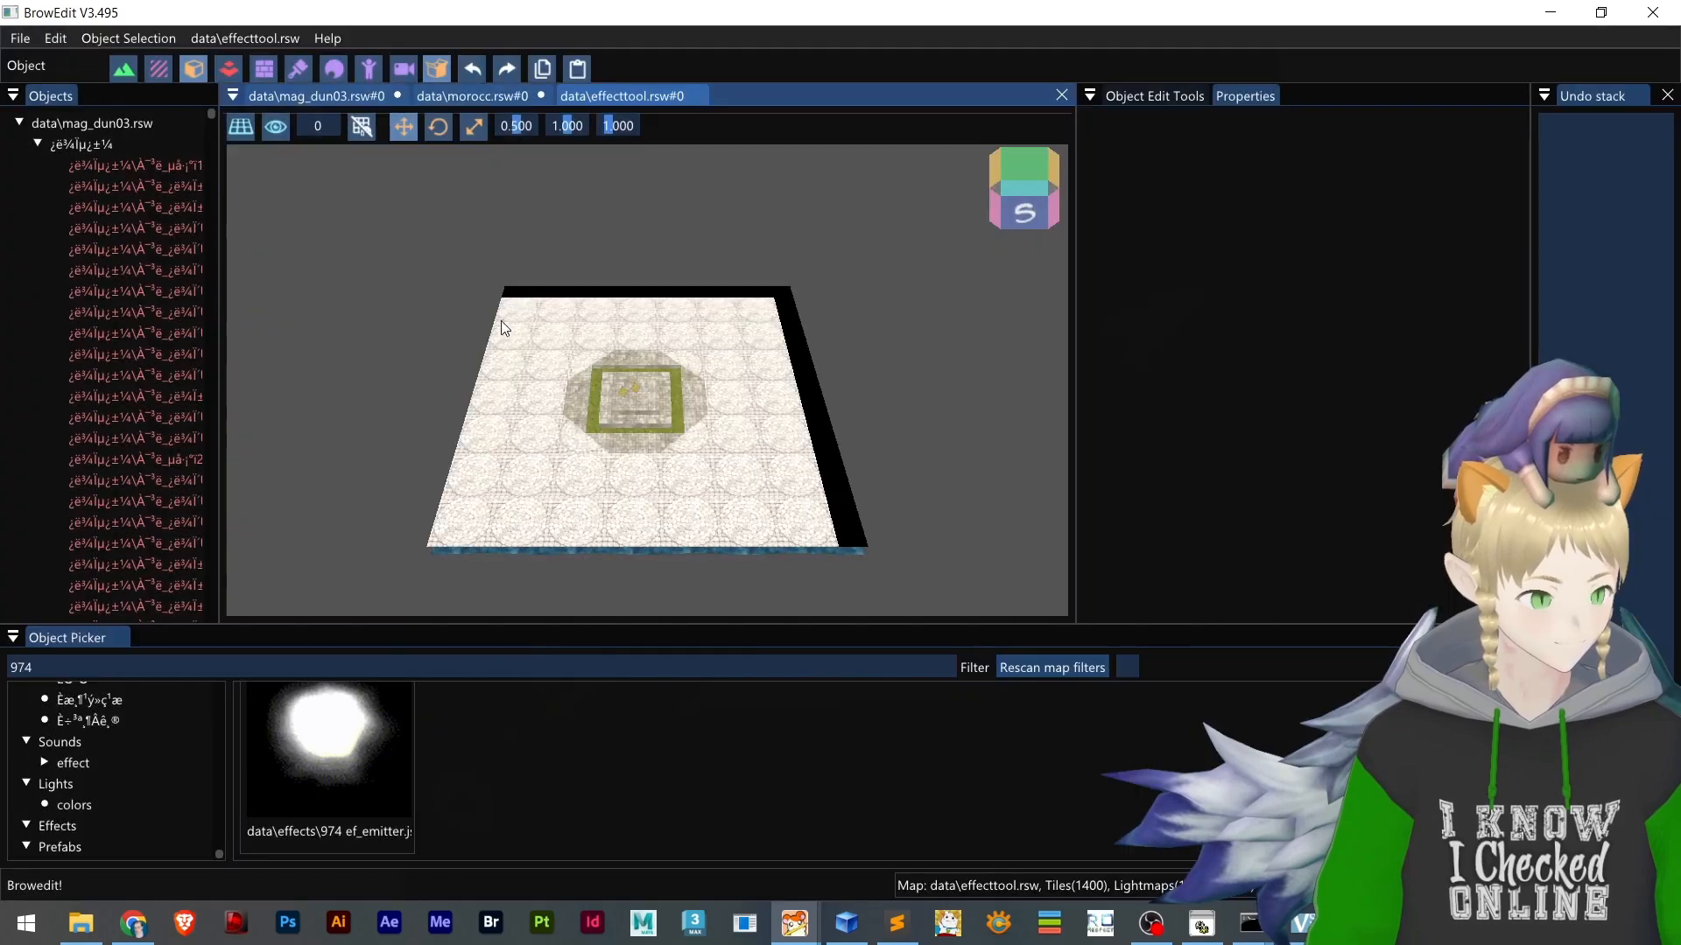
Examine how the two emitters on the central platform display in the reopened map
scroll(611, 468, up, 10)
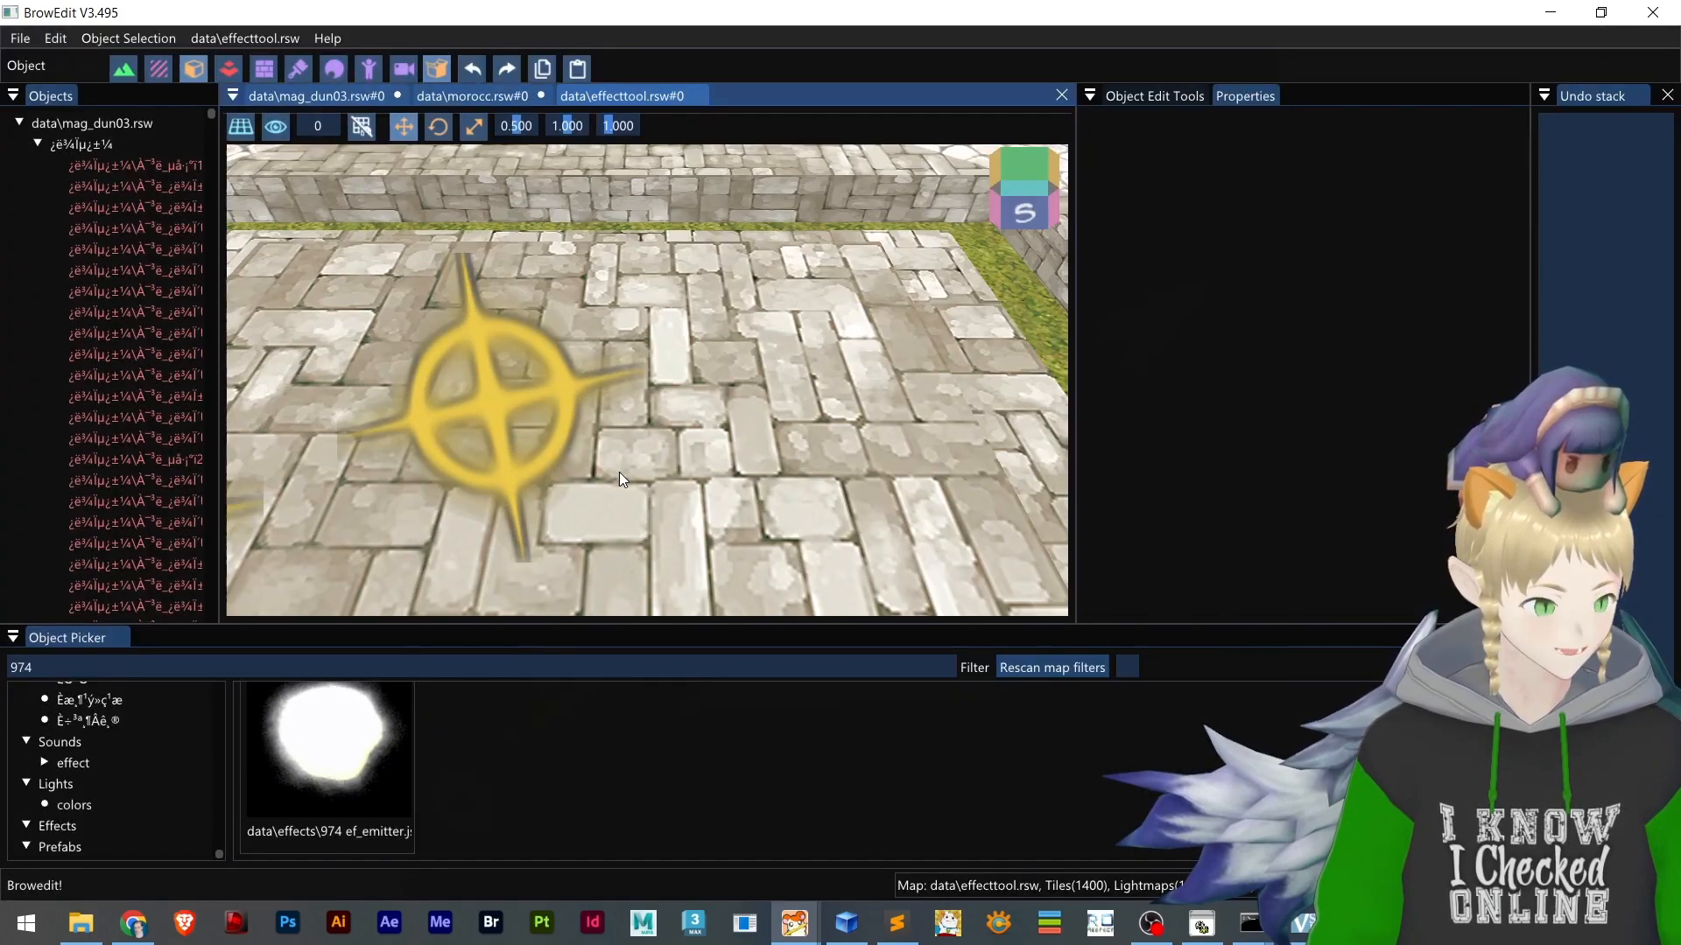
scroll(618, 471, down, 3)
middle_drag(618, 471, 674, 459)
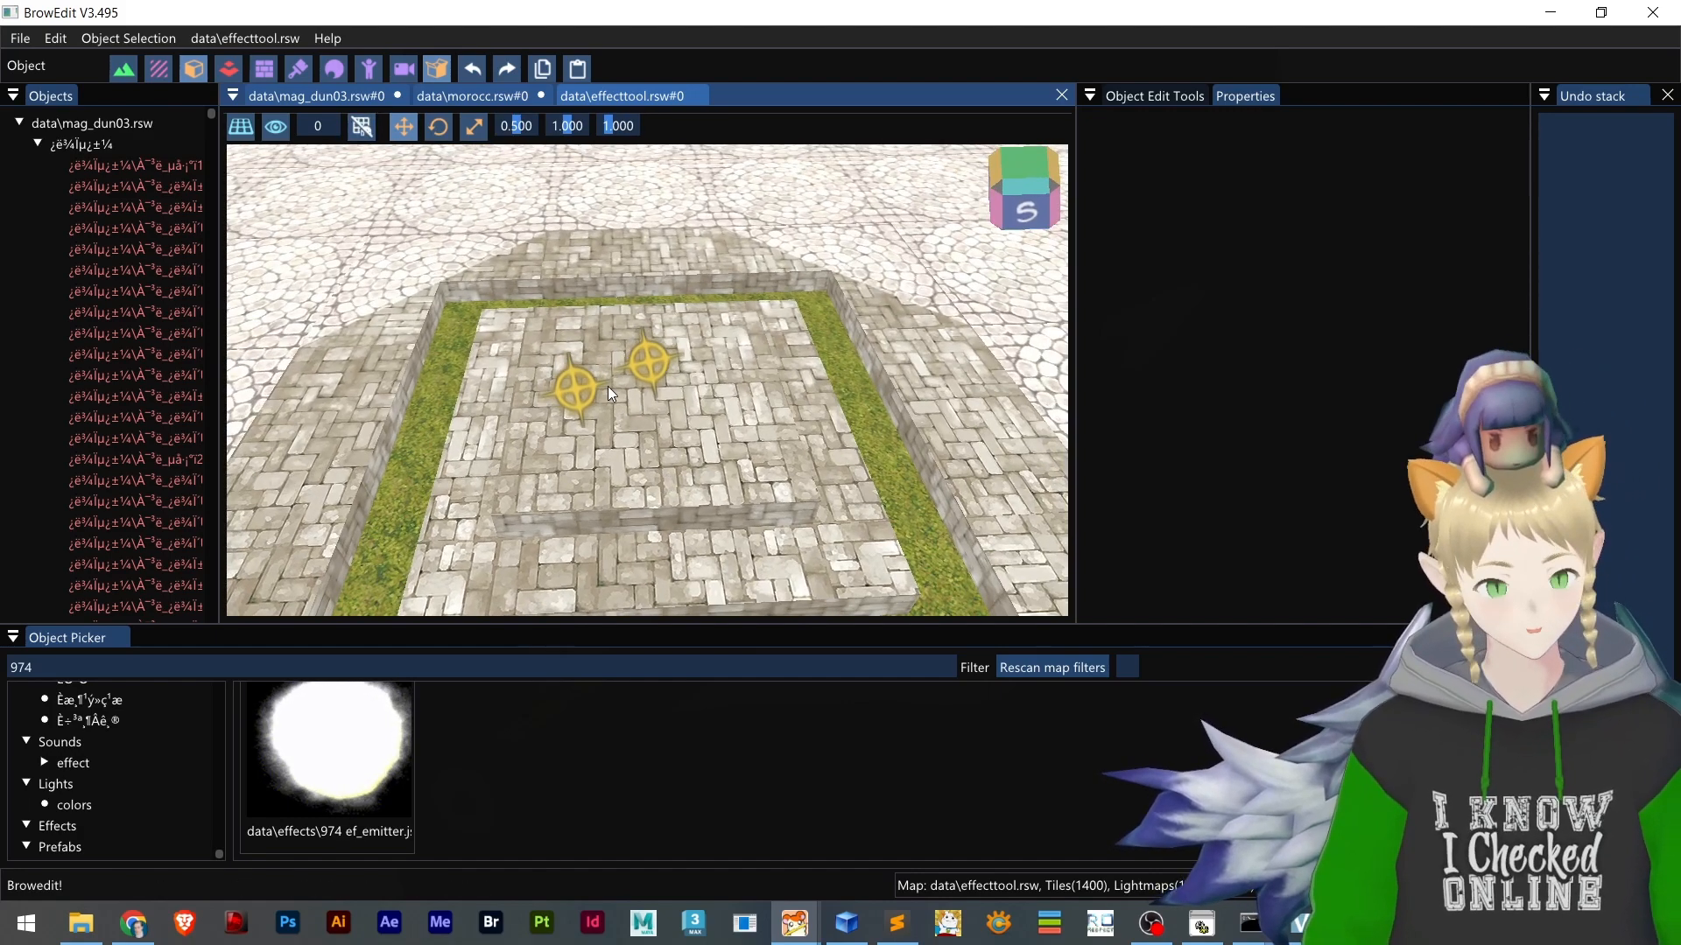
scroll(737, 397, up, 5)
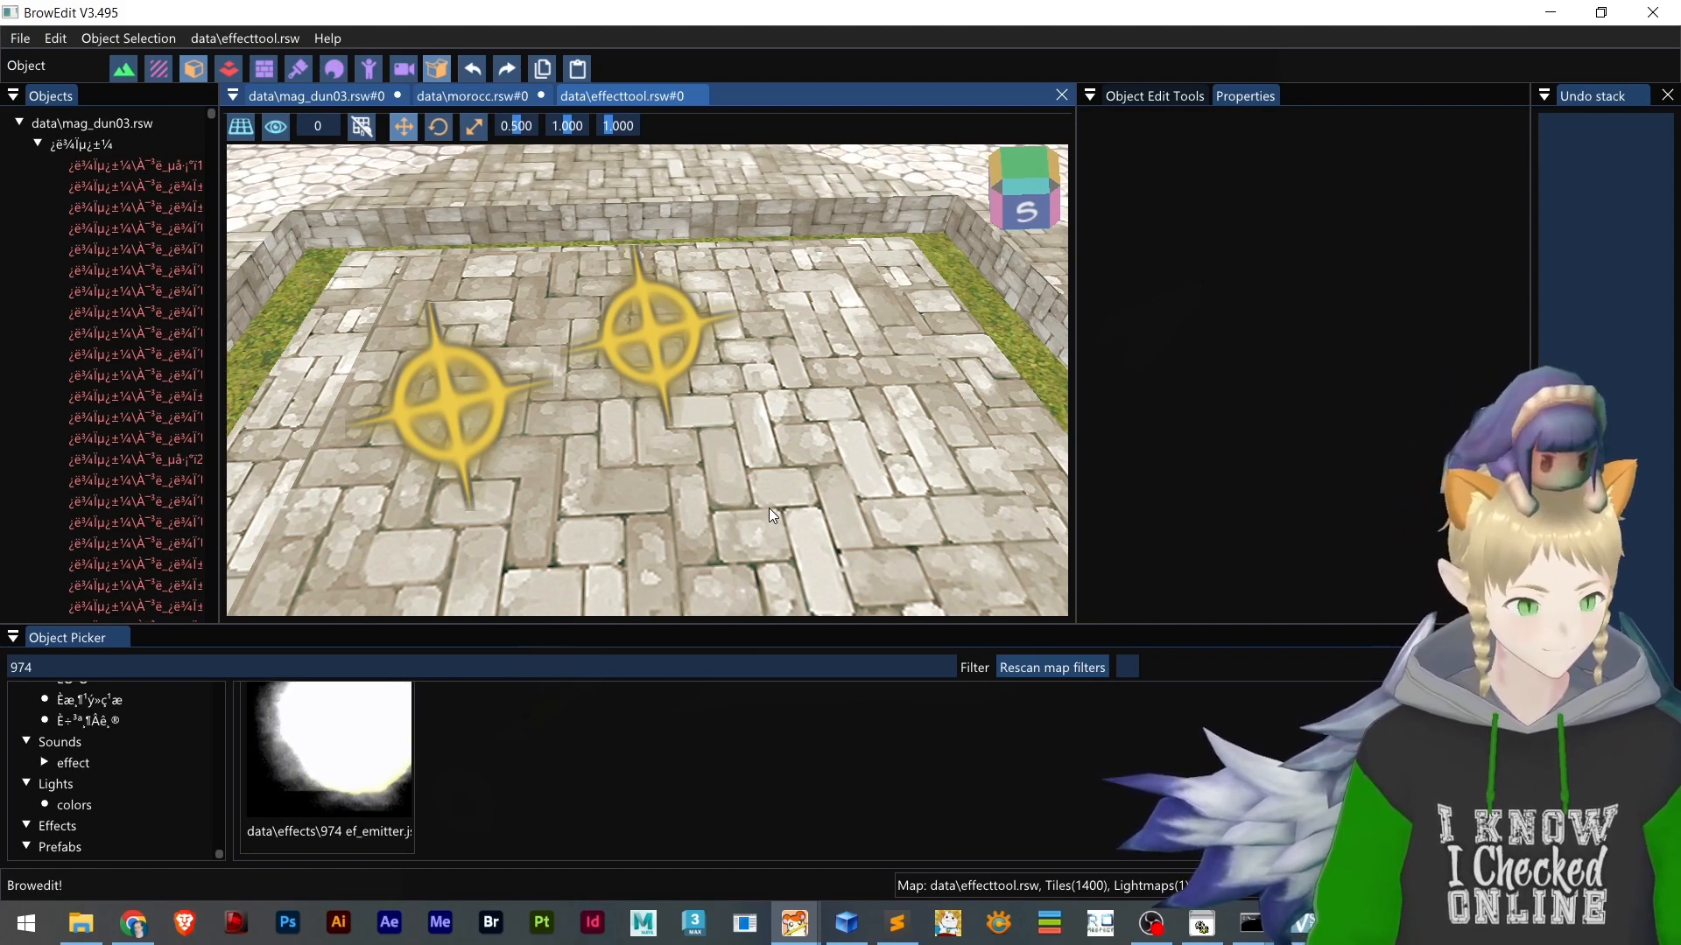
shift+middle_drag(744, 479, 728, 462)
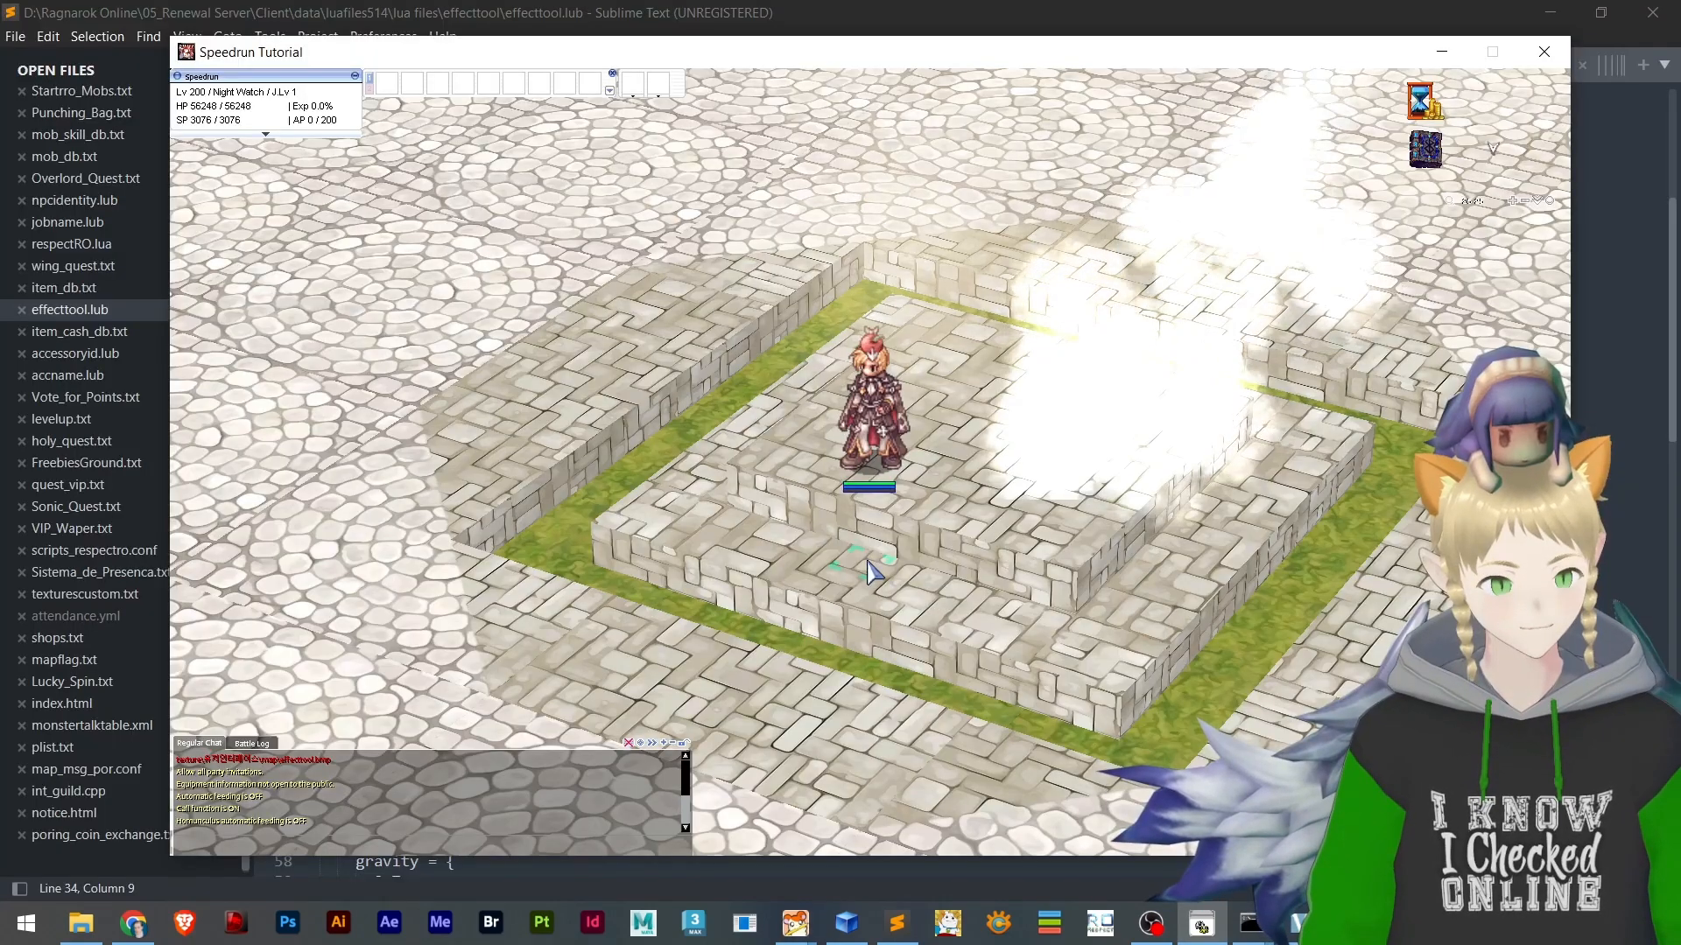